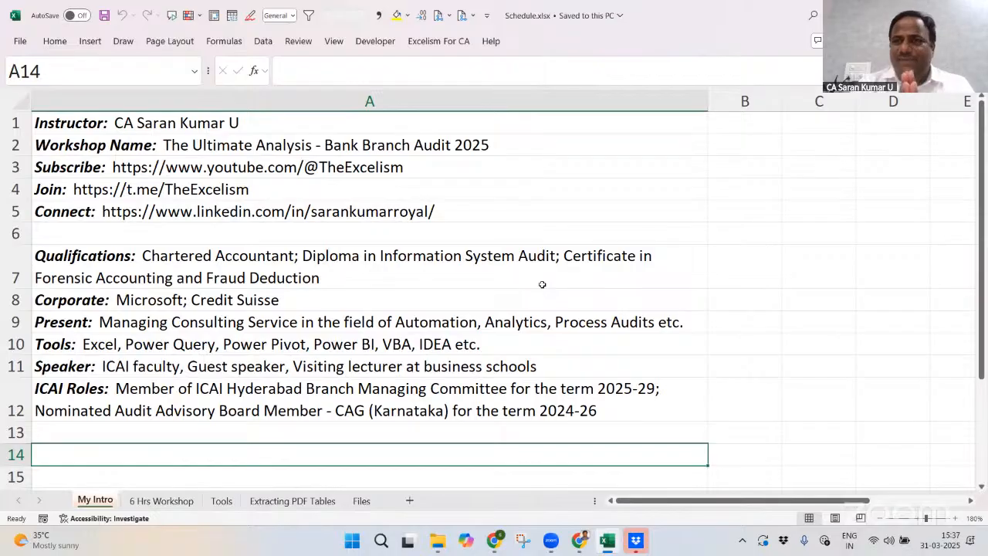
Show the 6 Hrs Workshop sheet and select the workshop video link in cell A3
left_click(164, 505)
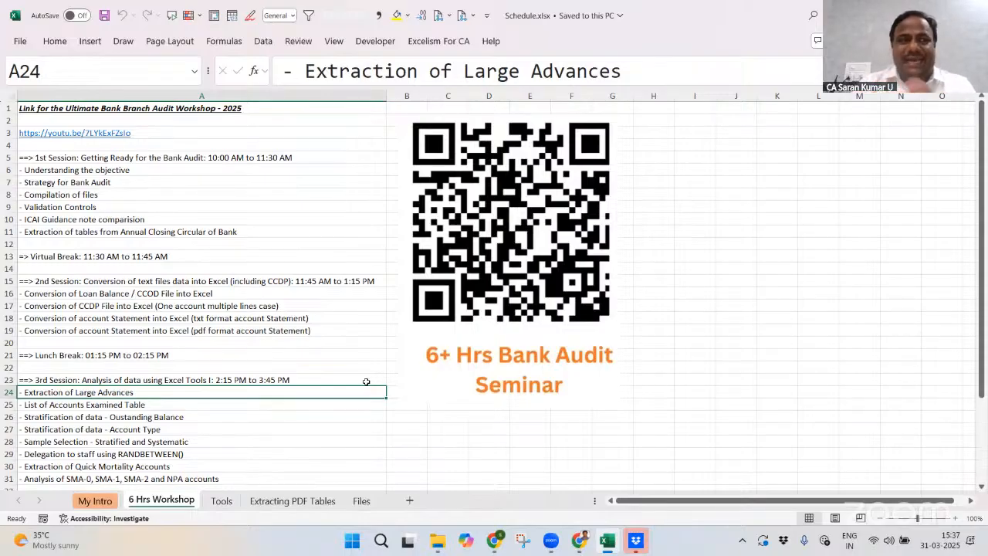
left_click(198, 132)
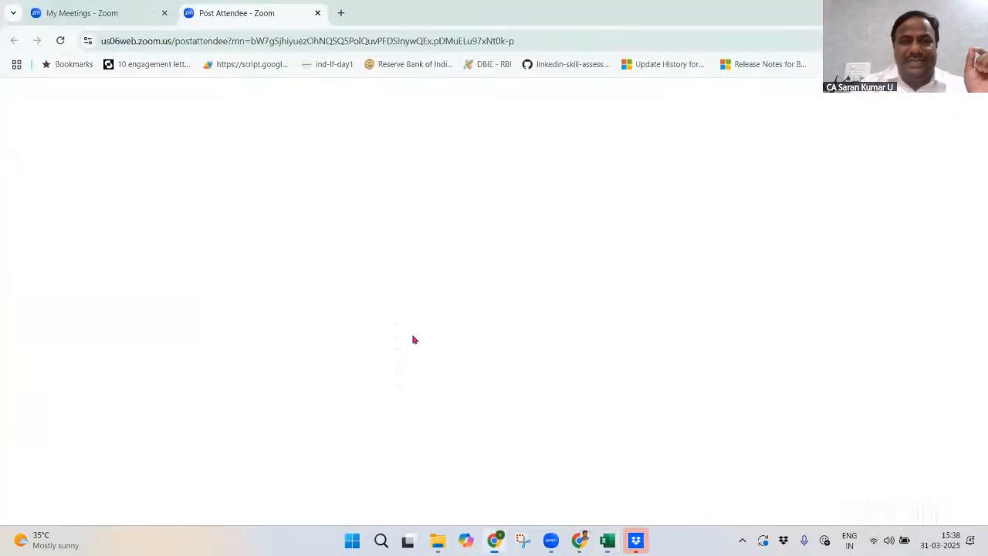
Switch to Chrome, go to YouTube and search for "the excelism"
left_click(333, 52)
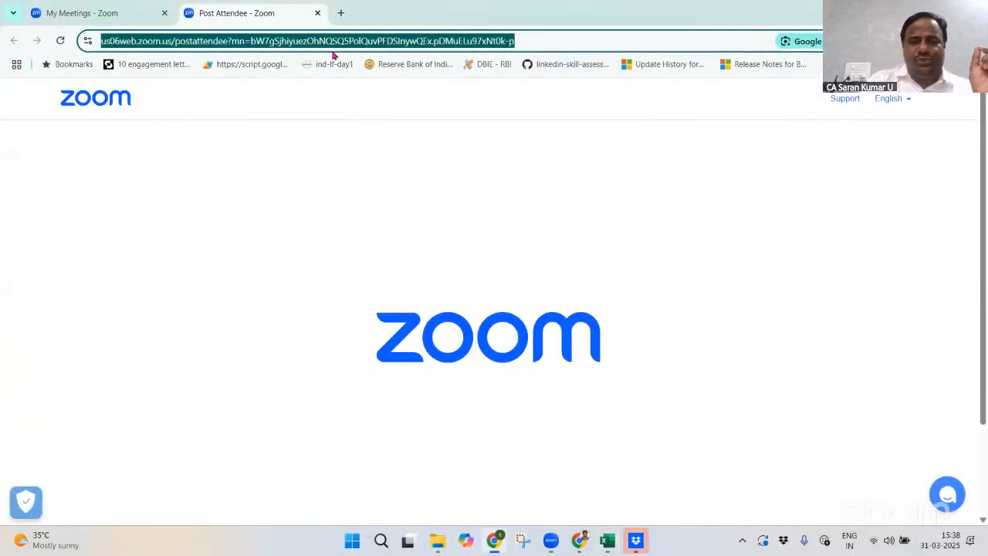
type("you")
key("Return")
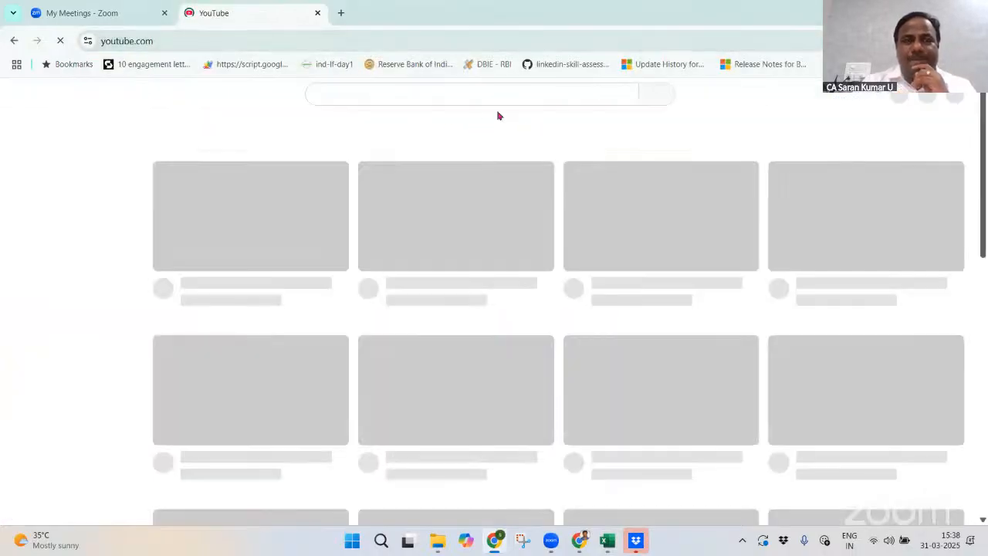
left_click(459, 95)
type("the ")
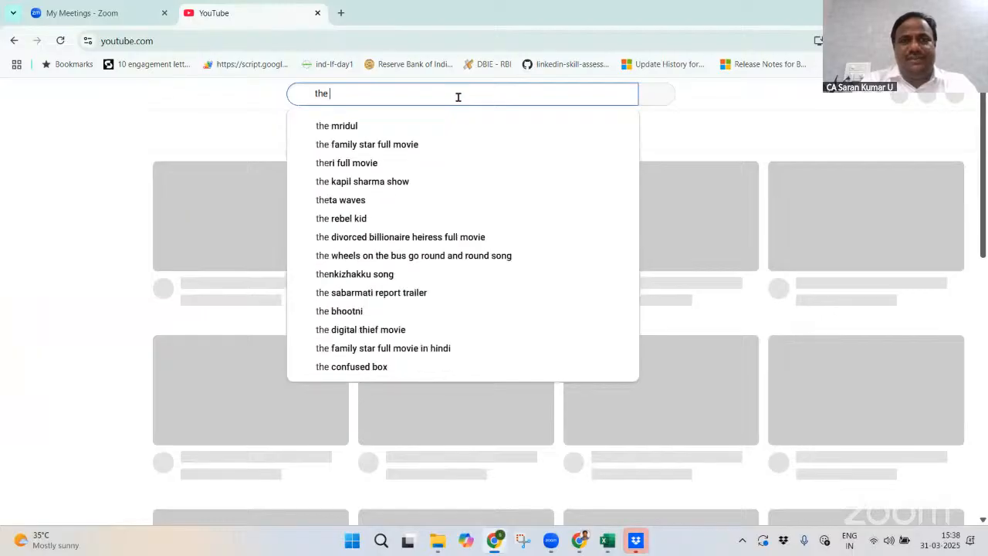
type("excelism")
key("Return")
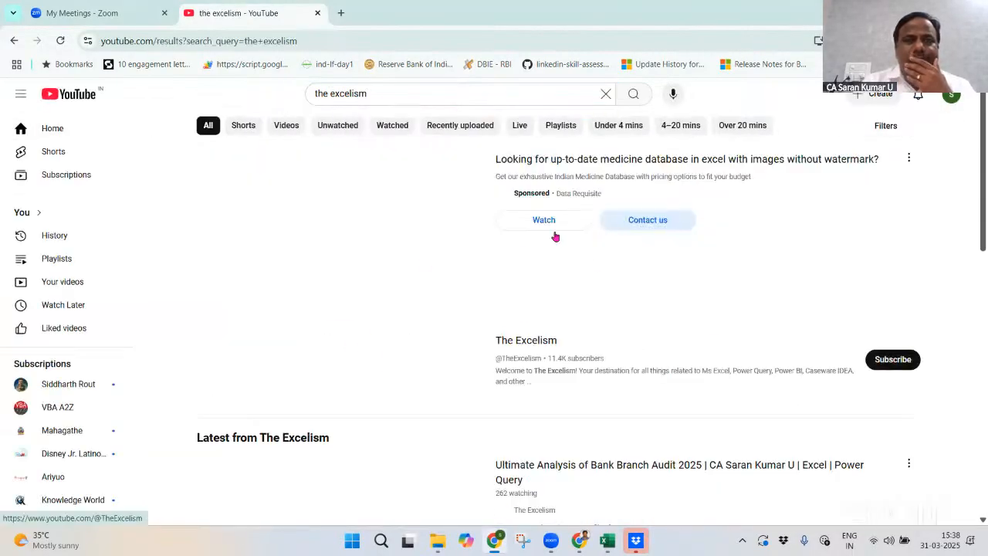
Open the Ultimate Statutory Bank Branch Audit Workshop 2025 video from The Excelism channel's live streams and pause playback
left_click(520, 343)
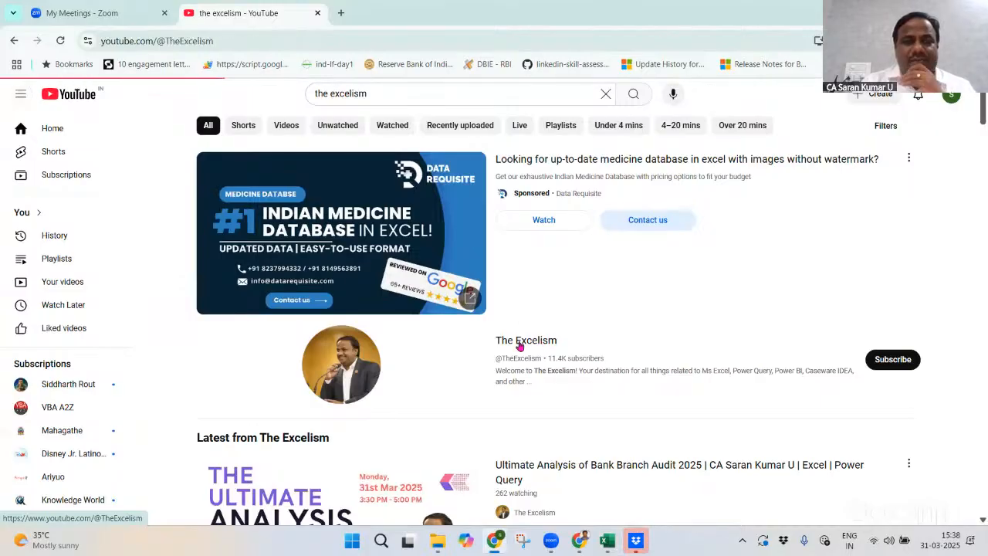
left_click(284, 230)
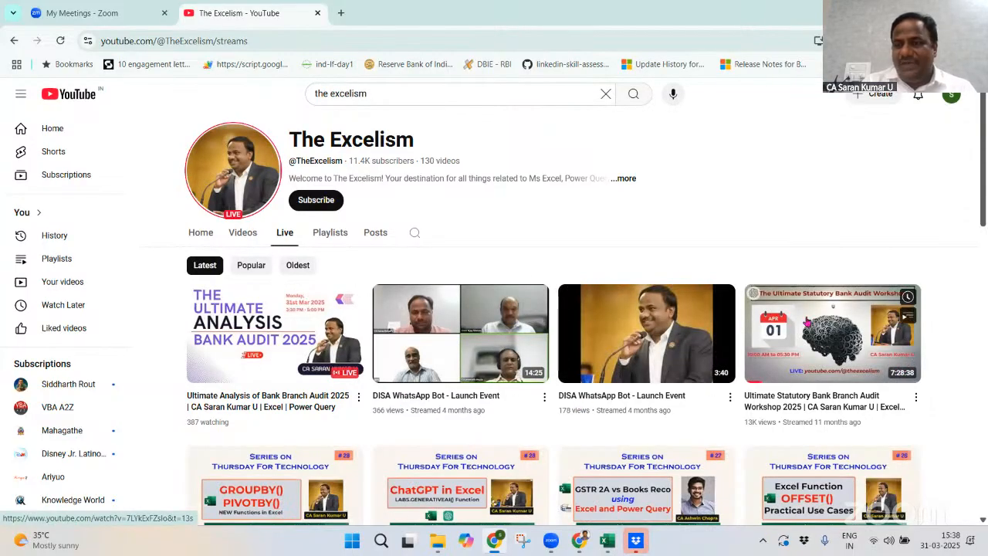
left_click(849, 408)
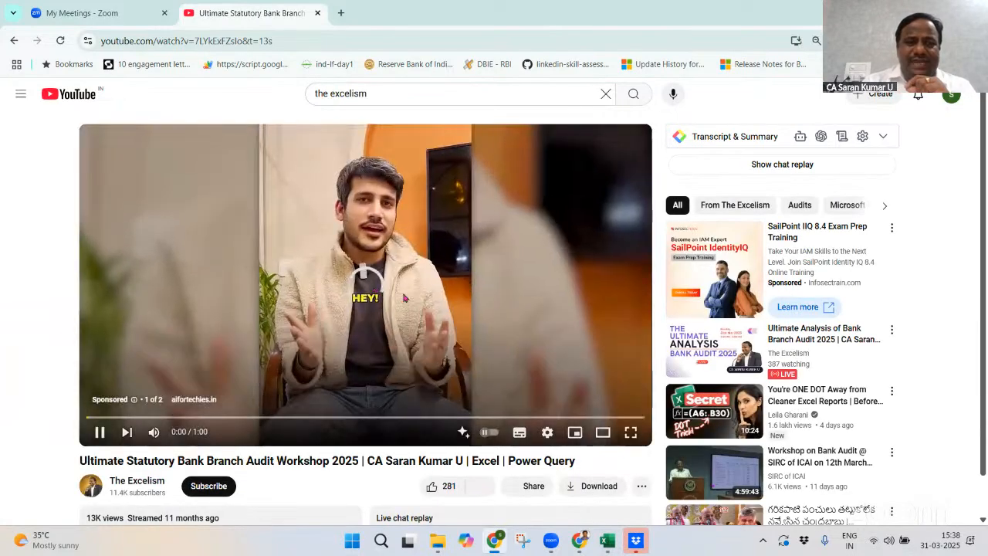
left_click(404, 298)
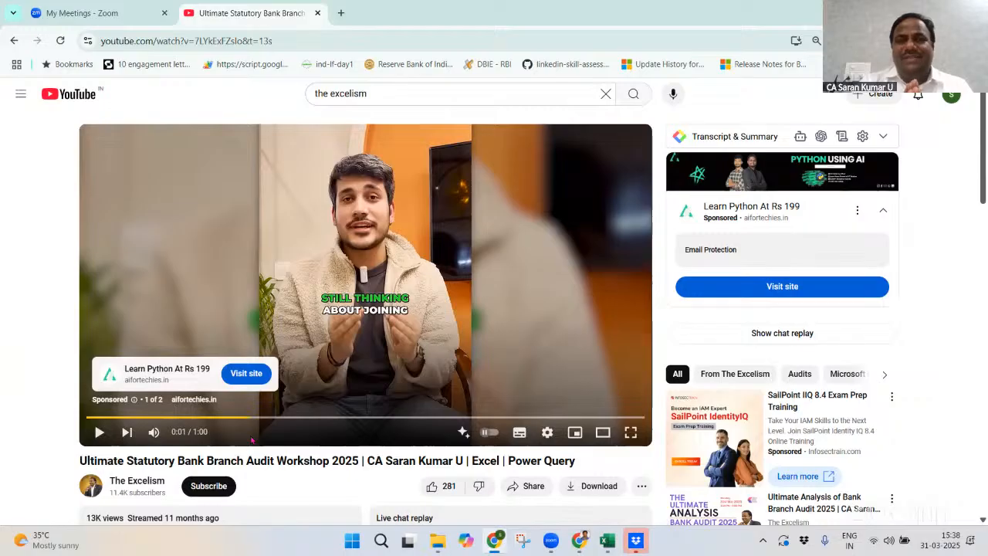
Switch back to Excel, read through the workshop session schedule down to row 41 and return to cell A1
key("alt+Tab")
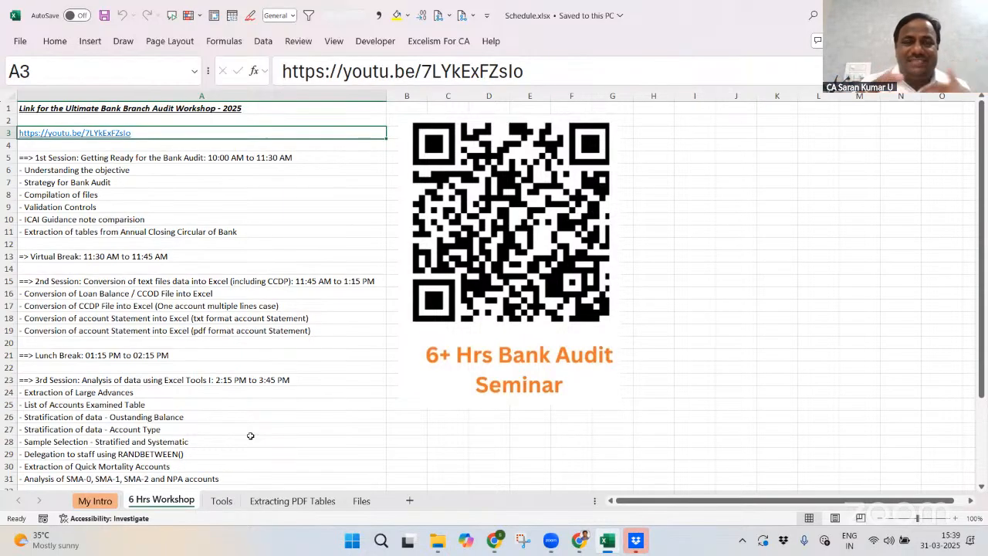
left_click(170, 267)
key("Down")
key("Down")
key("Down")
key("Down")
key("Down")
key("Down")
key("Down")
key("Down")
key("Down")
key("Down")
key("Down")
key("Down")
key("Down")
key("Down")
key("Down")
key("Down")
key("Down")
key("Down")
key("Down")
key("Down")
key("Down")
key("Down")
key("Down")
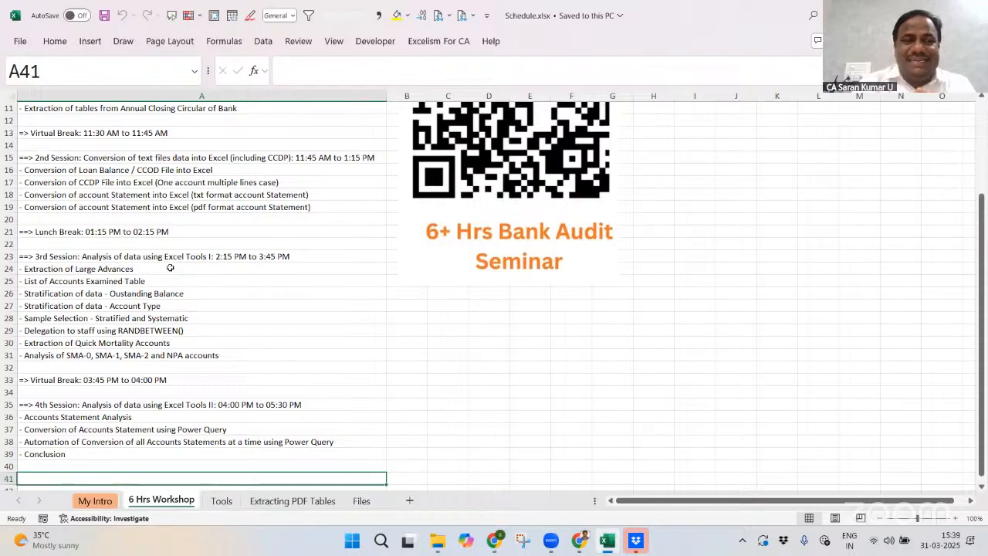
key("ctrl+Home")
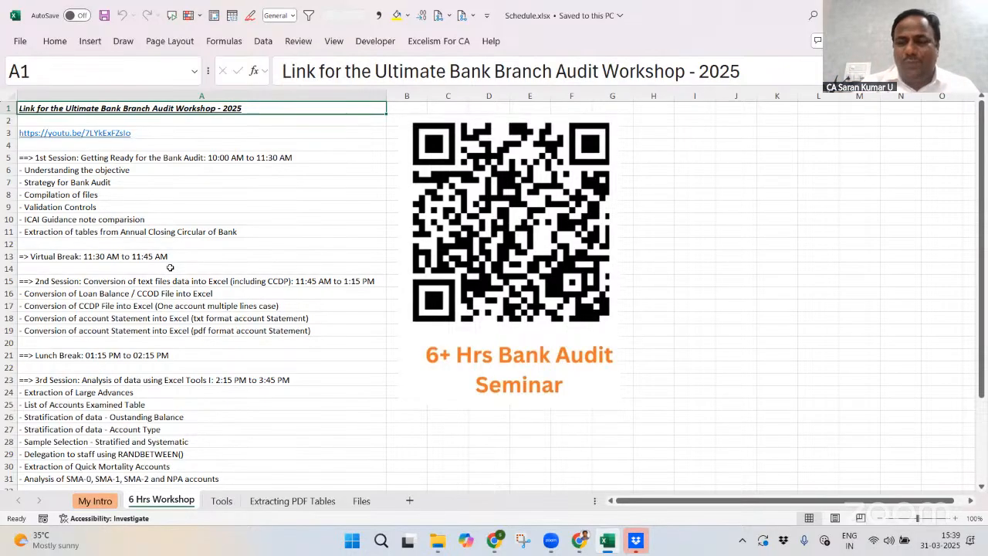
Review the Tools and Extracting PDF Tables sheets, including the PDF report list and extraction methods, and show the Files sheet
key("ctrl+Page_Down")
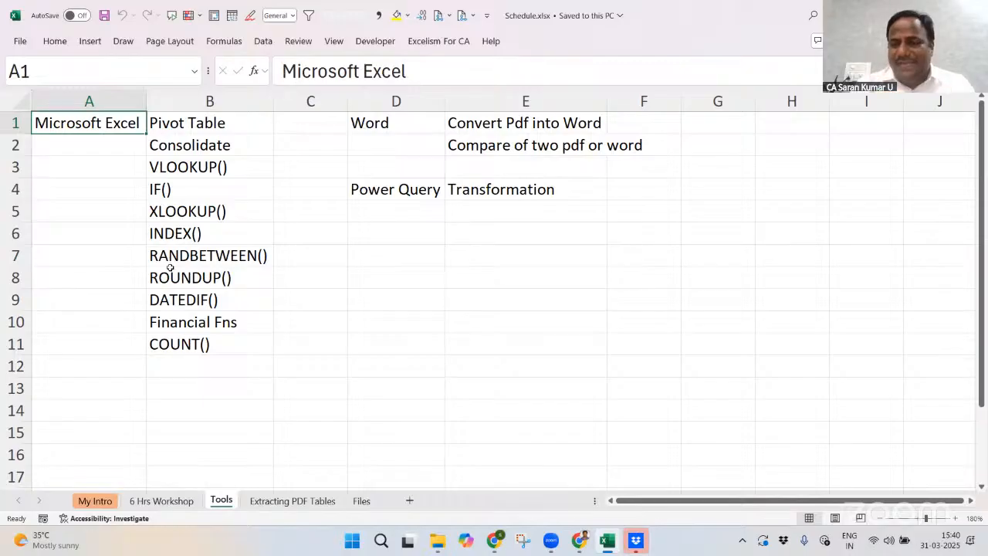
key("ctrl+Page_Down")
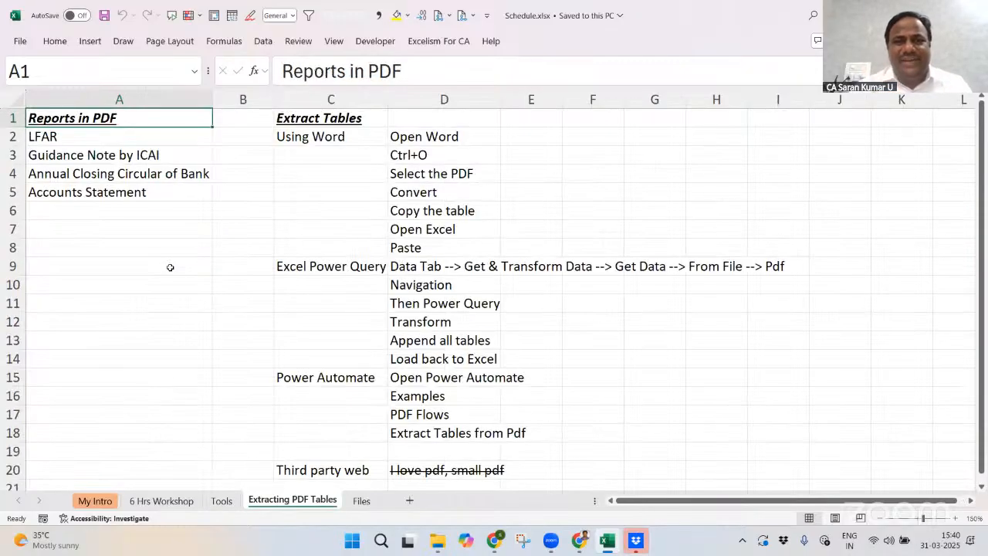
key("Right")
key("Left")
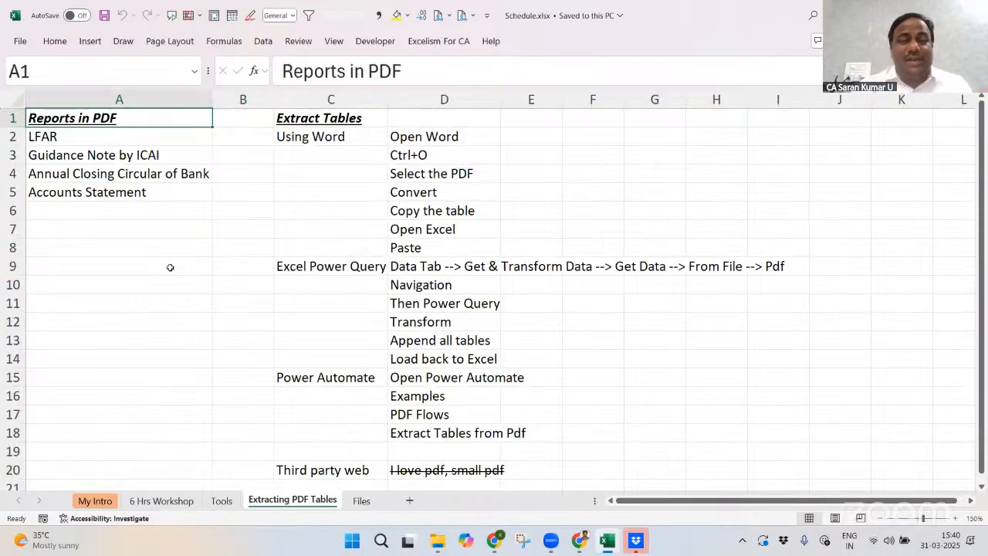
key("Down")
key("Down")
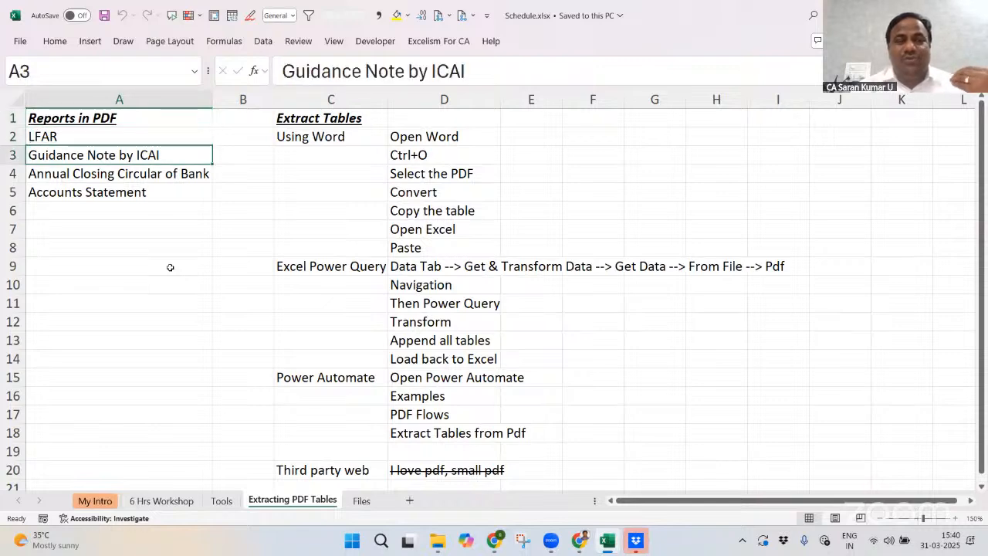
key("Right")
key("Right")
key("Right")
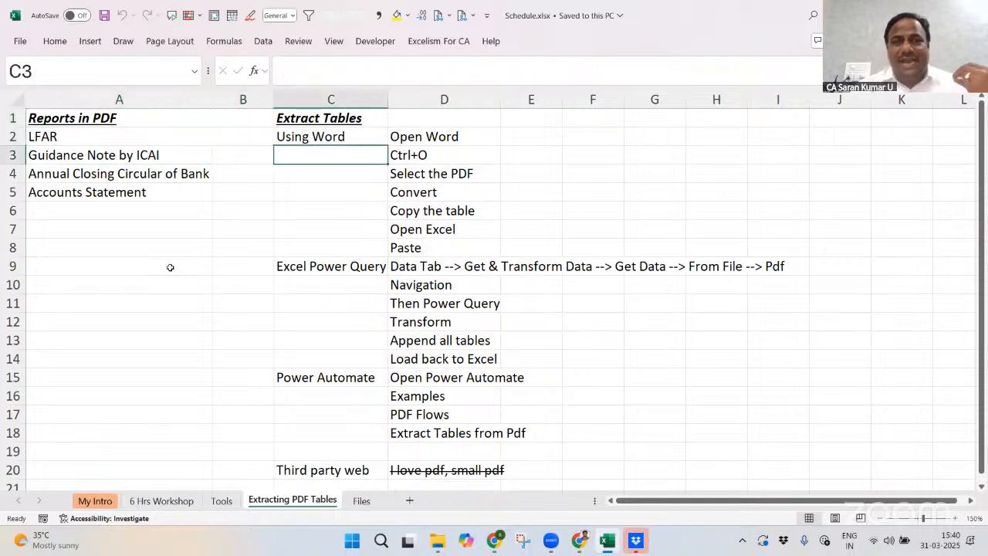
key("Page_Down")
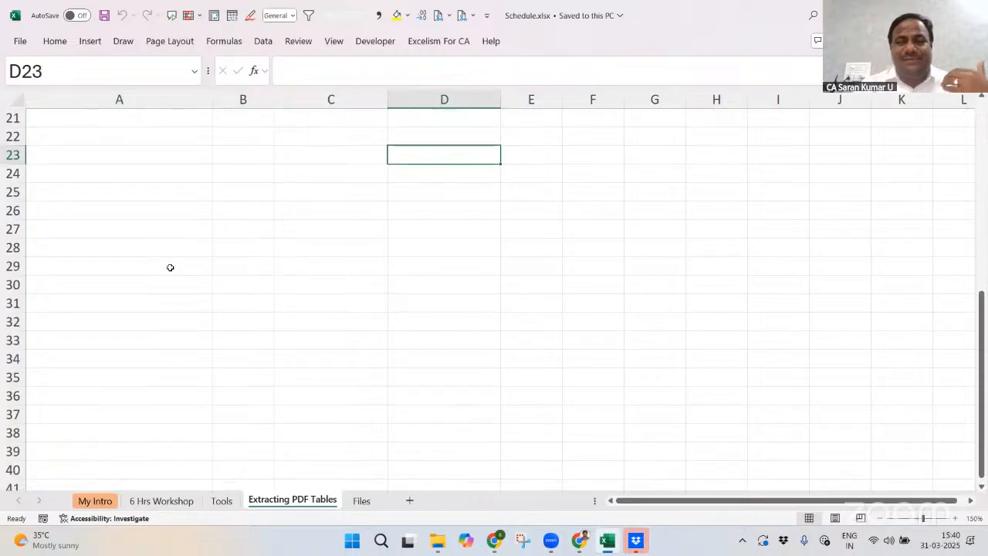
key("Page_Up")
key("ctrl+Page_Down")
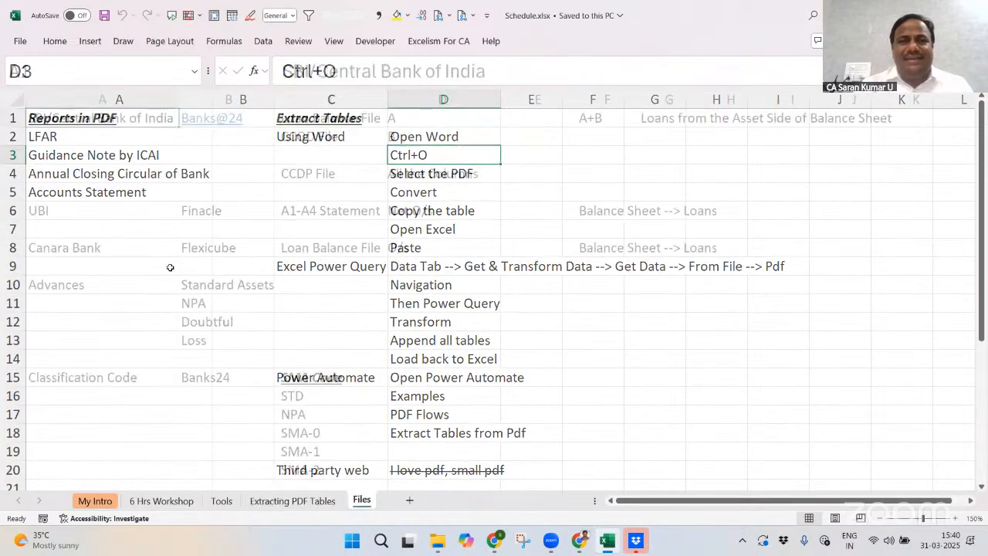
Return to the 6 Hrs Workshop sheet, and close the Schedule.xlsx workbook and Excel
key("ctrl+Page_Up")
key("ctrl+Page_Up")
key("ctrl+Page_Up")
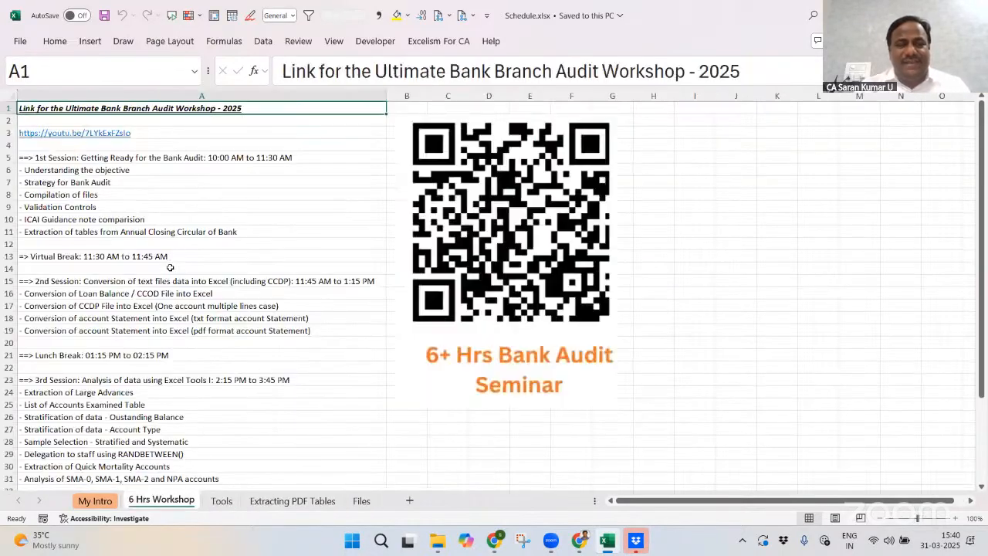
key("ctrl+w")
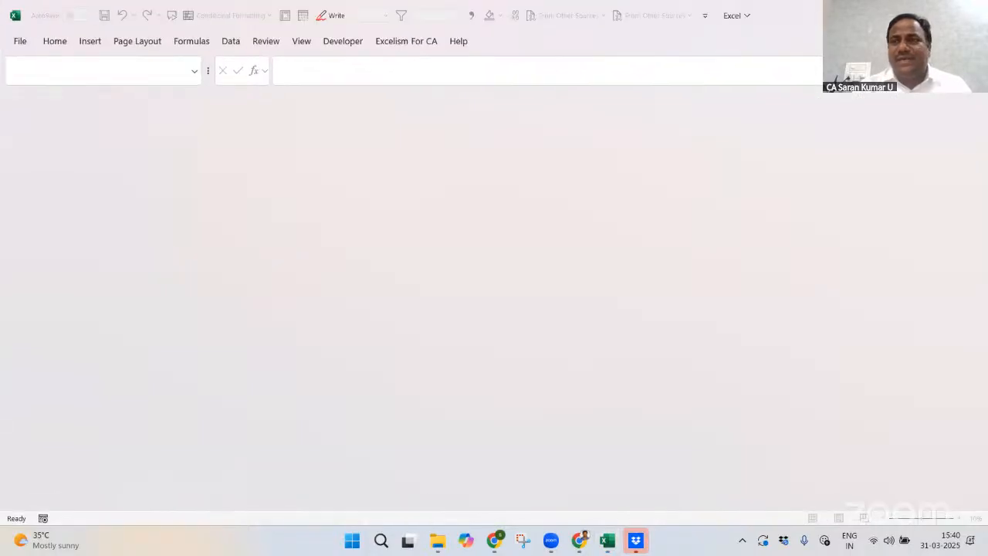
key("alt+F4")
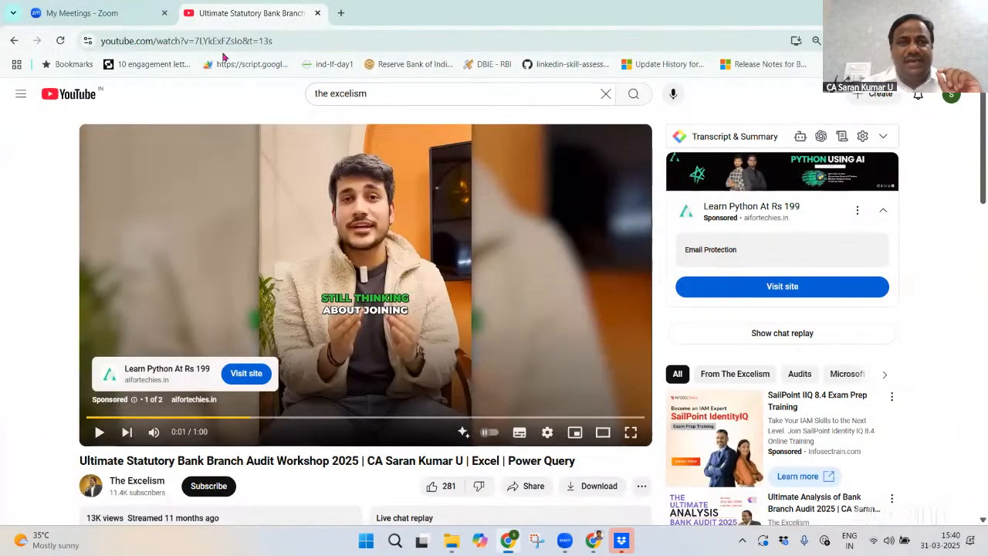
Open the Ultimate Analysis of Bank Branch Audit 2025 live video from The Excelism channel and expand its full description
left_click(120, 483)
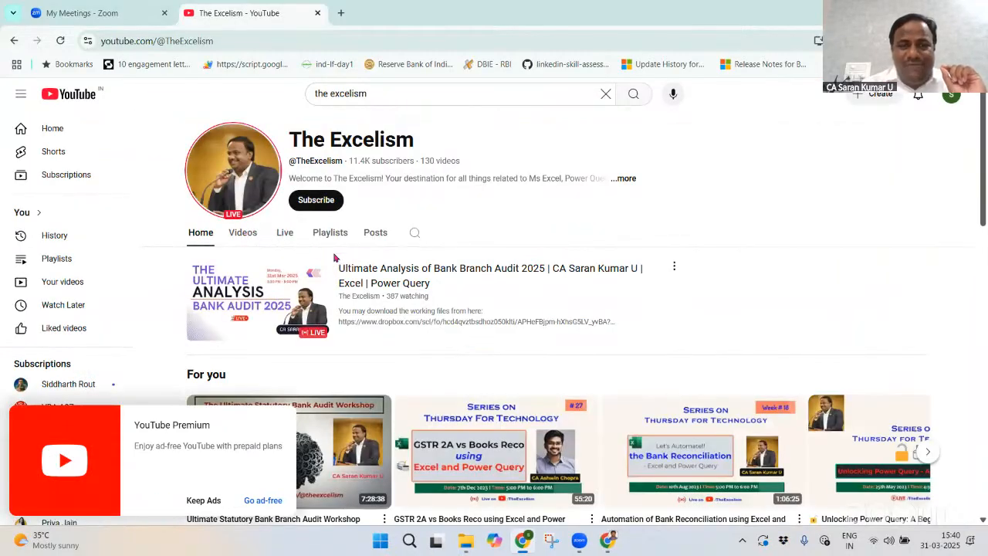
left_click(377, 269)
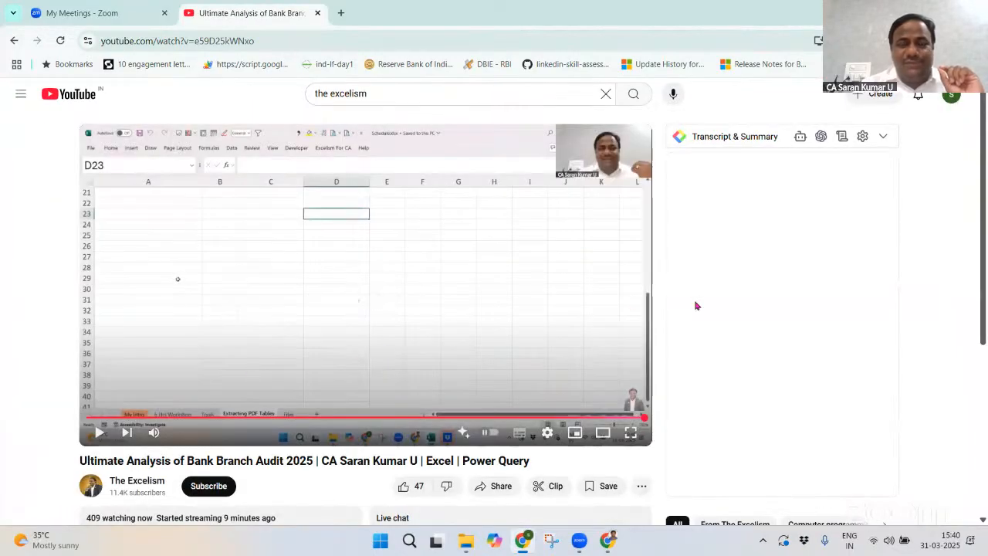
scroll(365, 309, "down", 3)
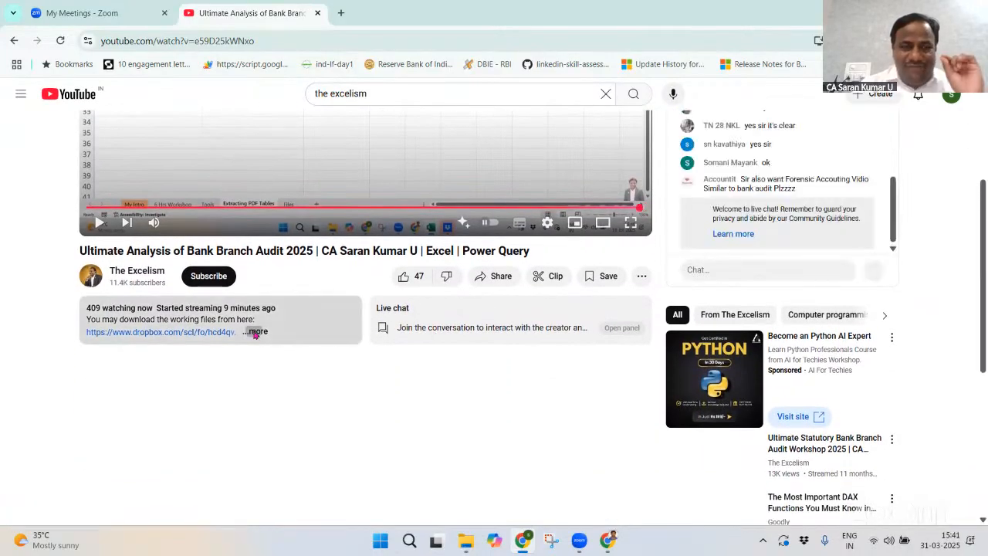
left_click(255, 332)
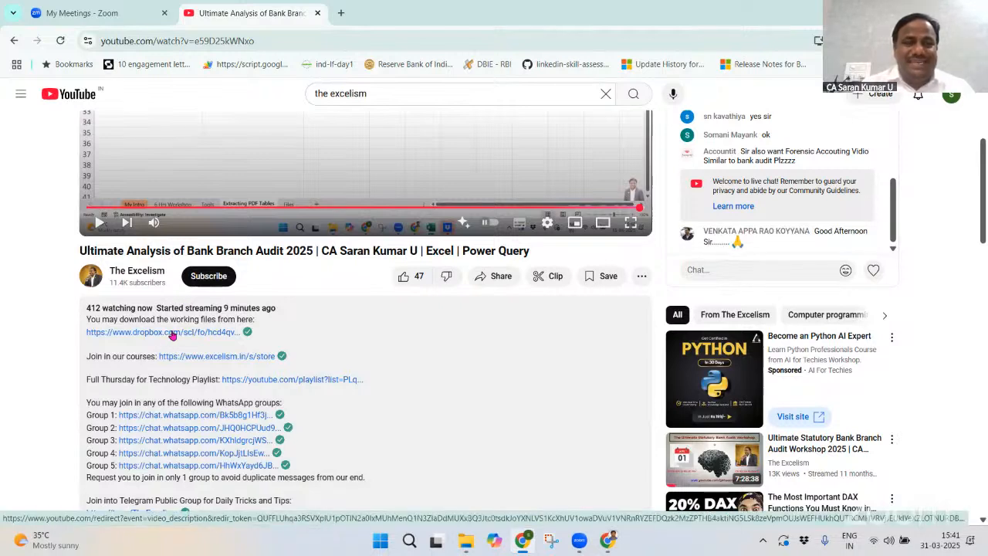
View the shared Dropbox folder of working files linked in the description, and close the Dropbox and YouTube pages
left_click(172, 334)
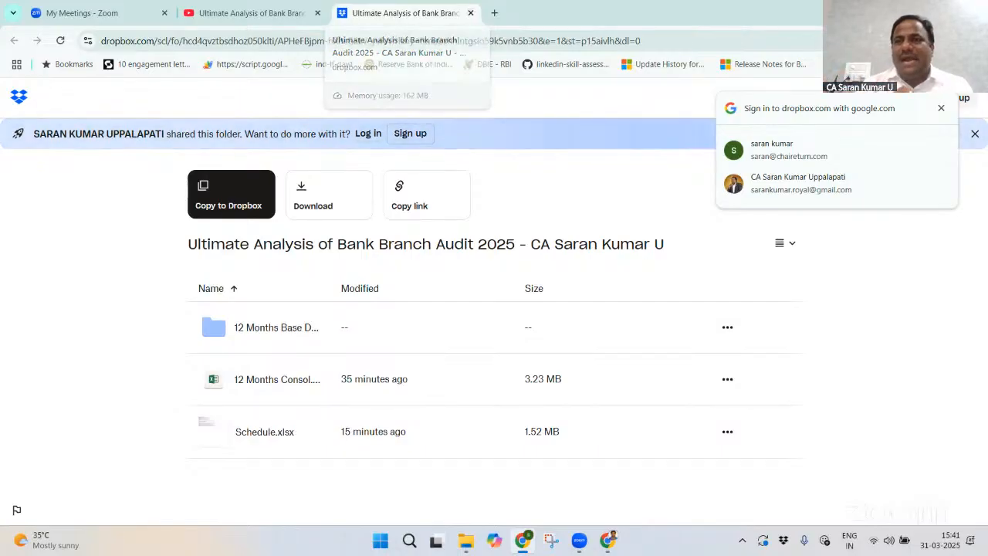
left_click(941, 109)
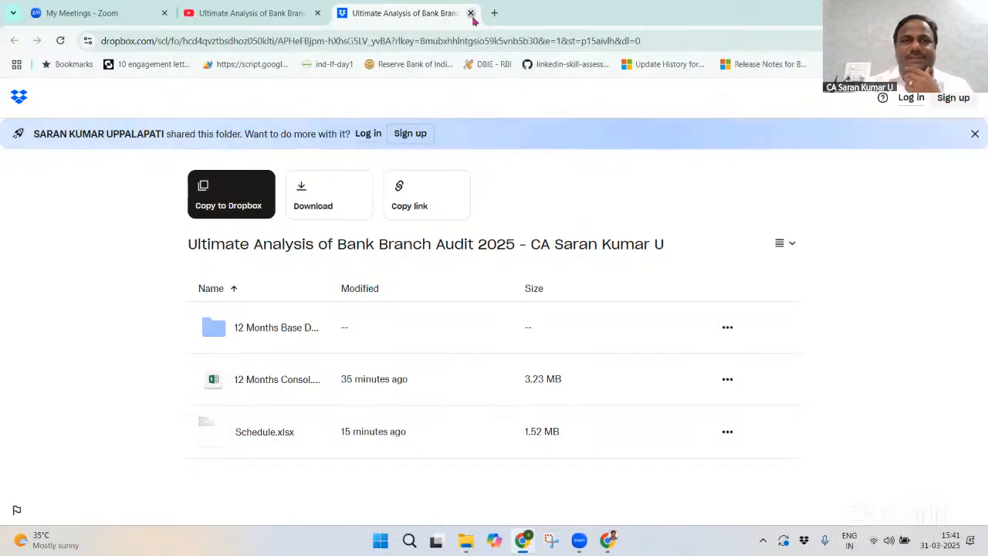
key("ctrl+w")
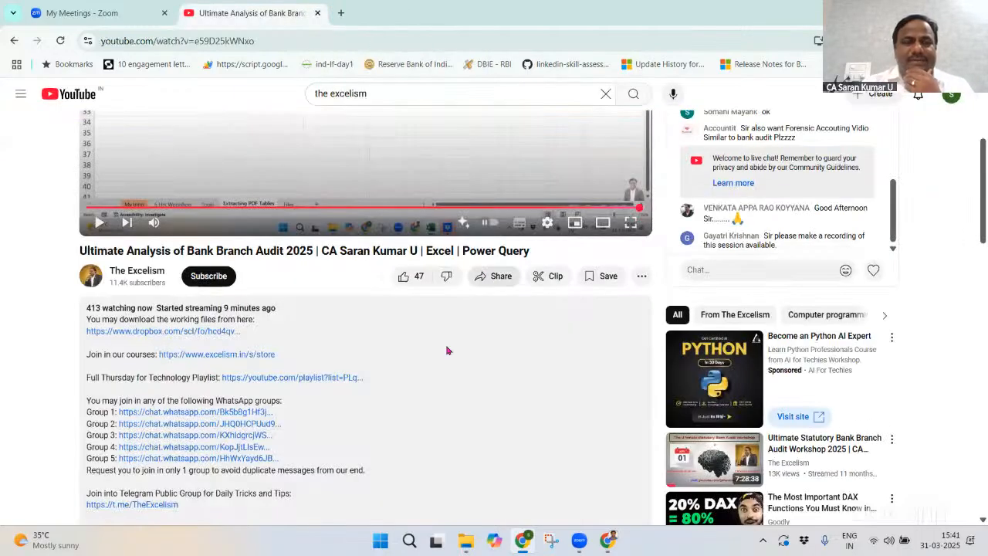
left_click(316, 14)
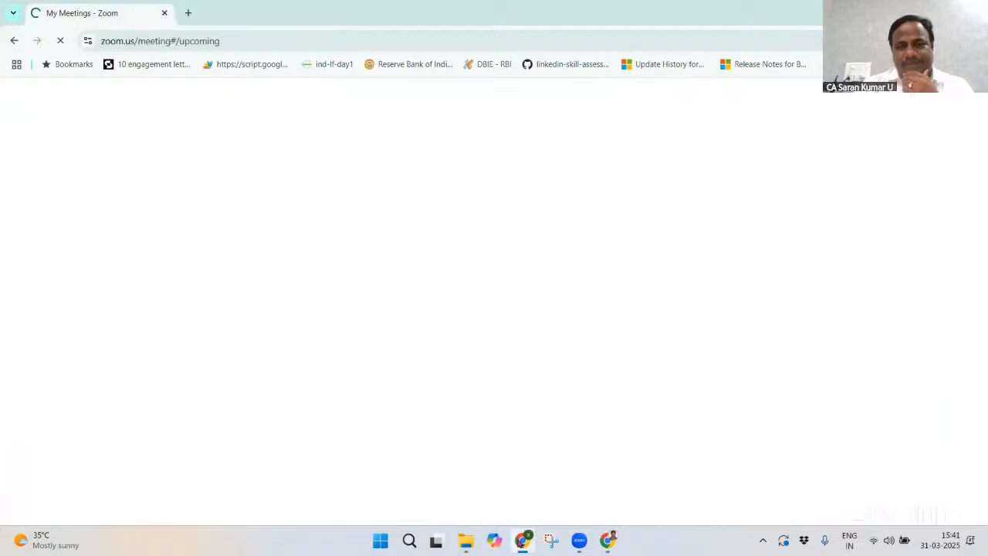
Switch to File Explorer and open the 12 Months Base Data folder inside the Ultimate Analysis of Bank Branch Audit 2025 folder
left_click(524, 542)
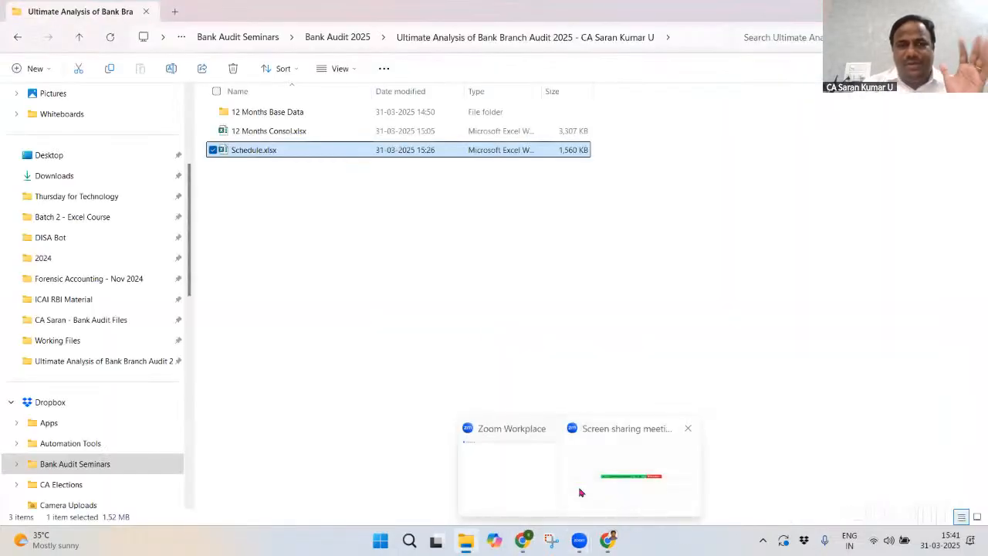
left_click(358, 244)
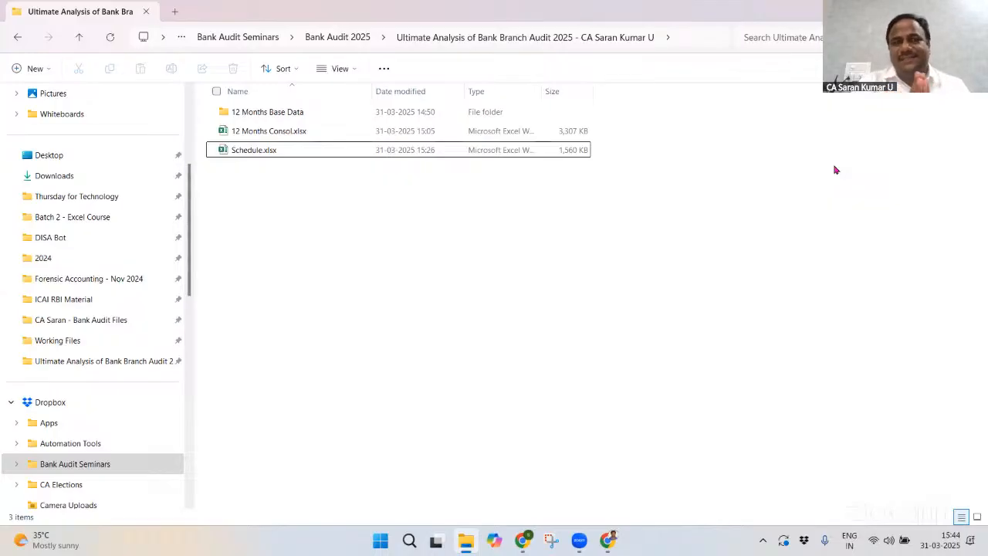
key("Up")
key("Up")
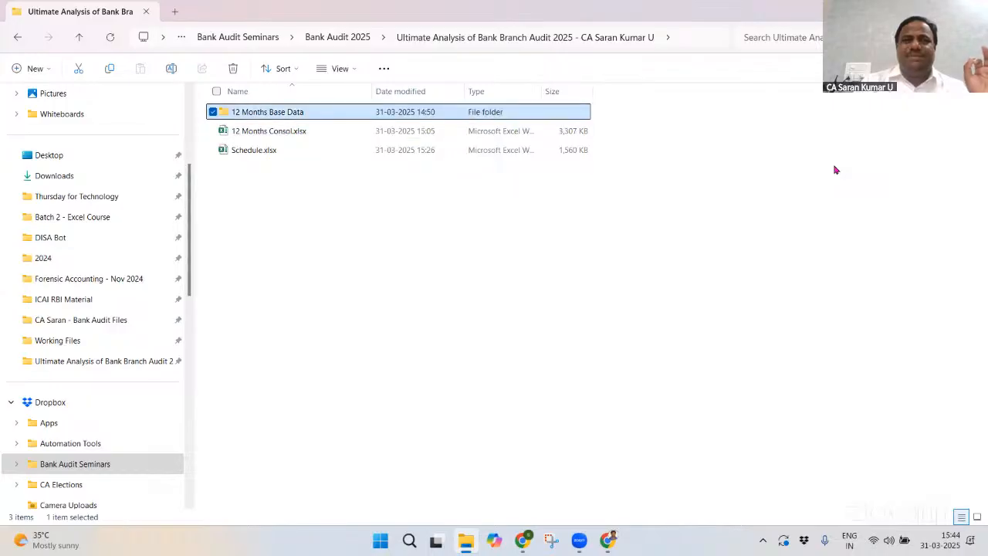
key("Return")
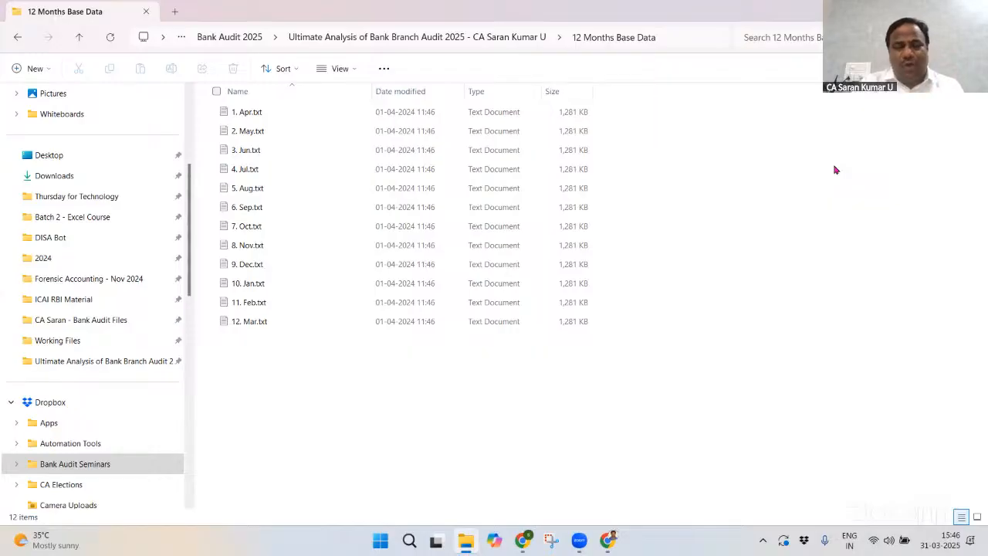
Launch Excel and create a blank workbook
key("super")
type("exce")
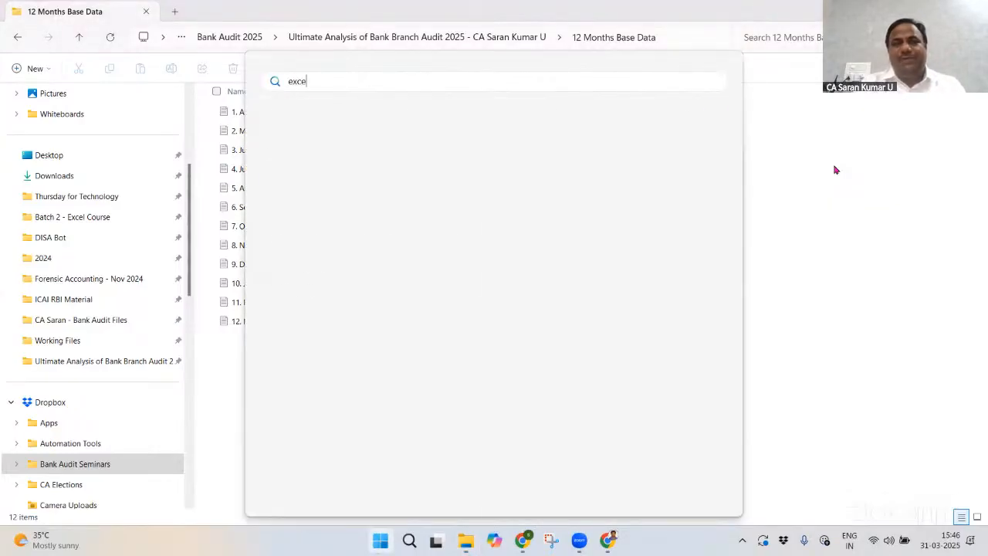
type("l")
key("Return")
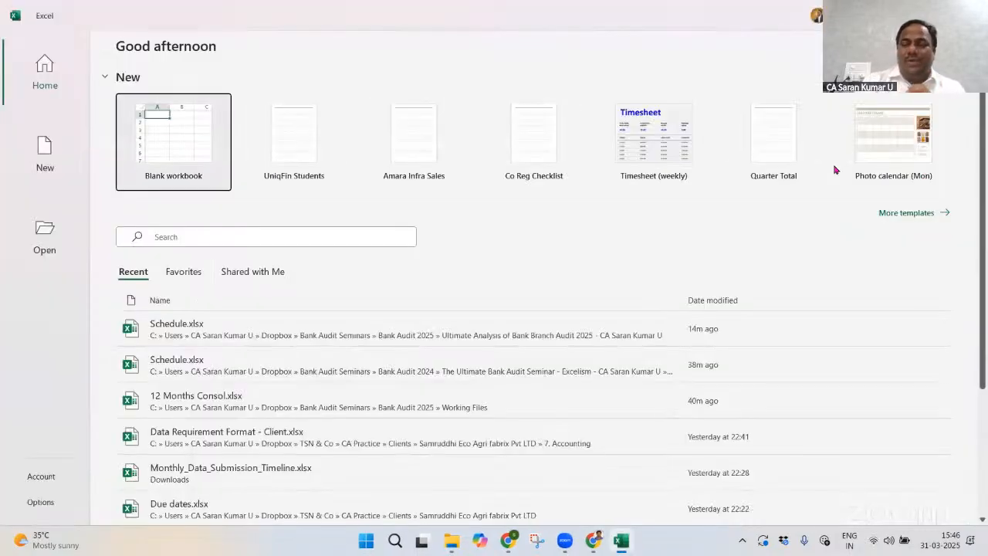
key("Return")
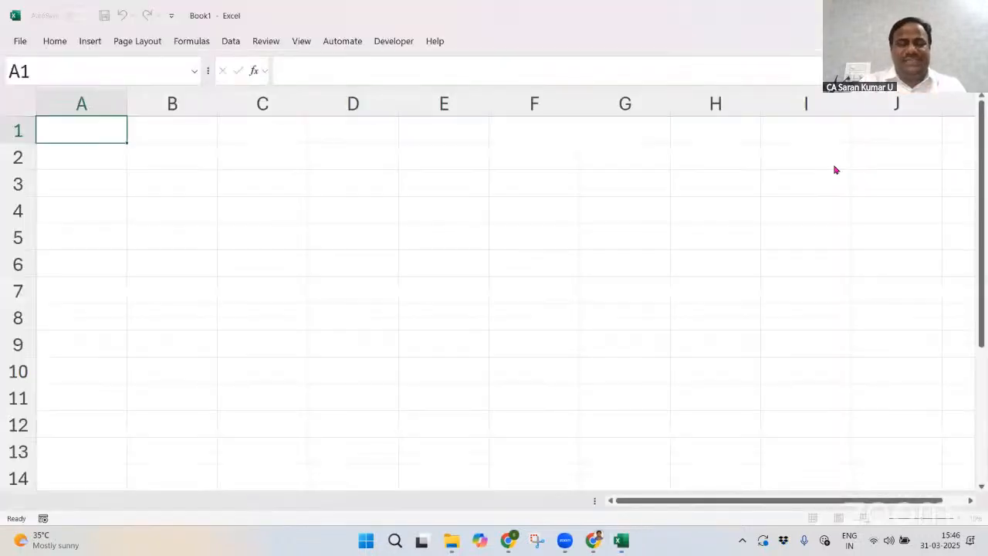
Switch to File Explorer, view 1. Apr.txt from the 12 Months Base Data folder in a maximized Notepad window, and close it
key("alt+Tab")
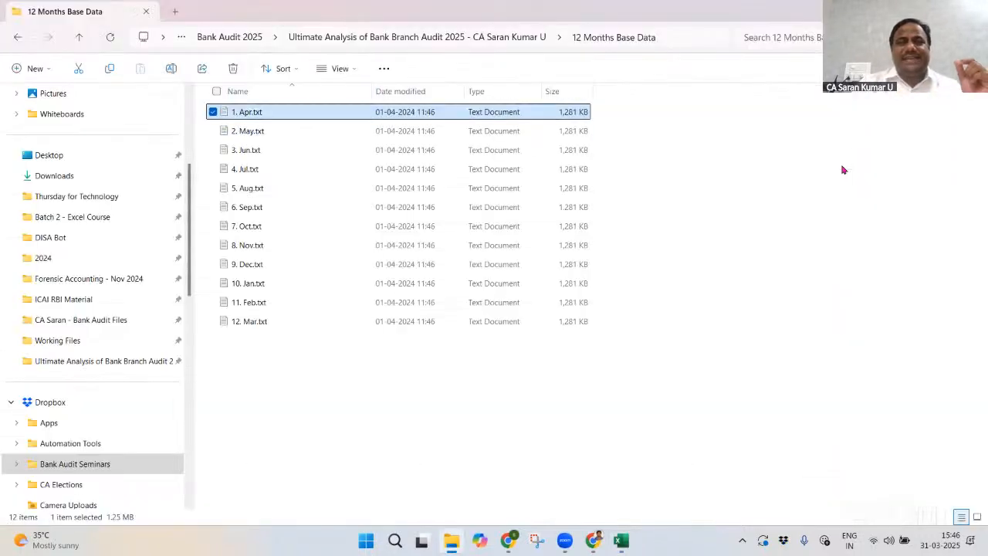
key("Return")
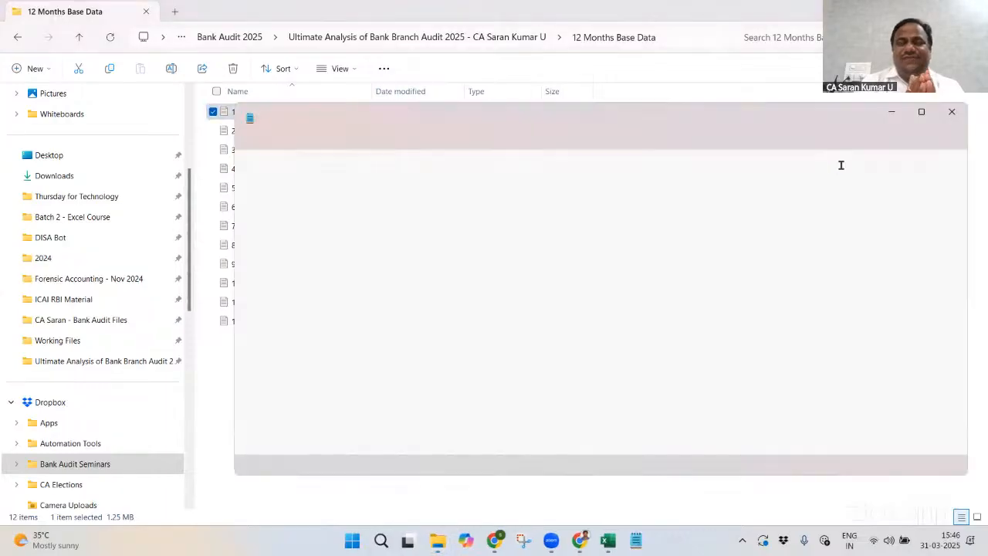
key("alt+space")
key("x")
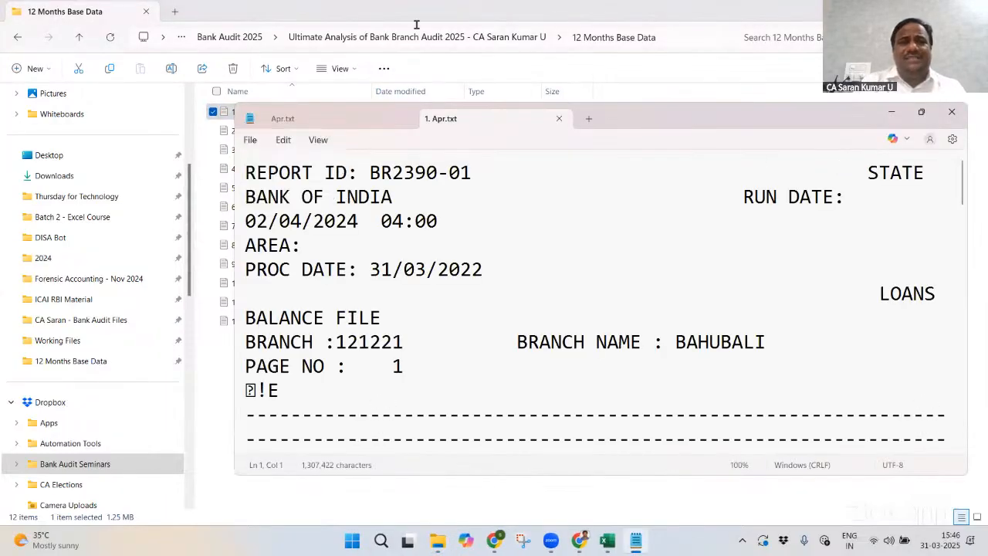
left_click(169, 11)
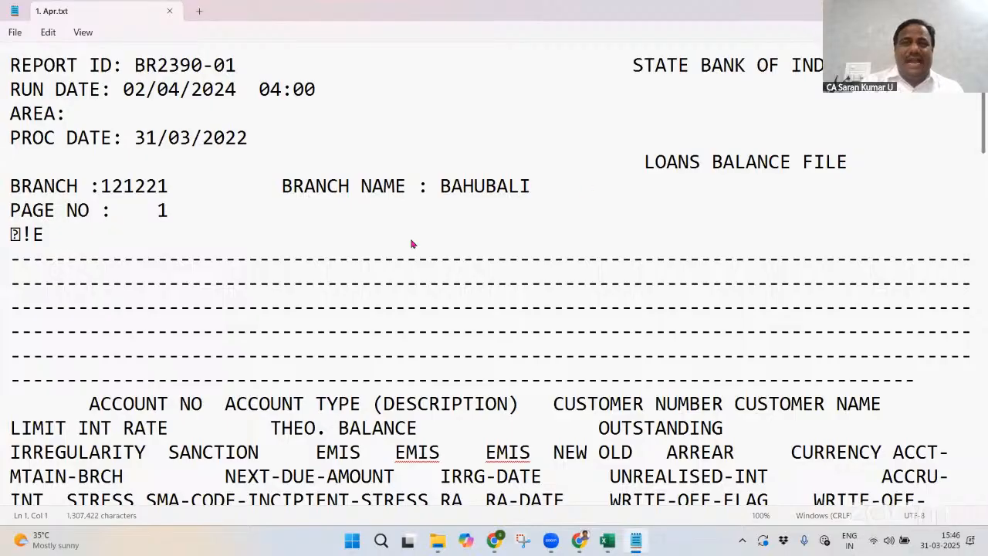
key("alt+F4")
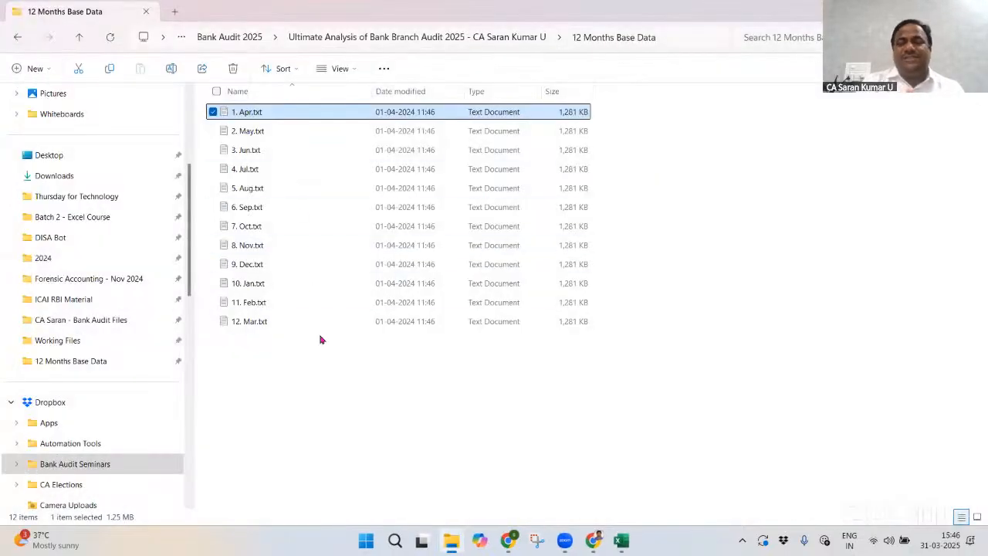
Highlight the monthly text files from 11. Feb.txt up to 1. Apr.txt, and clear the selection
left_click(286, 325)
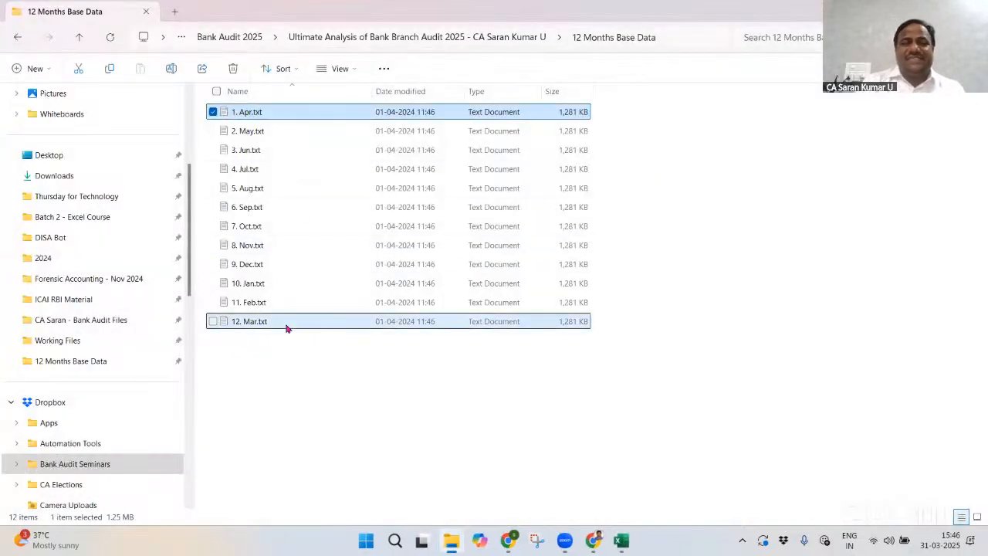
key("Up")
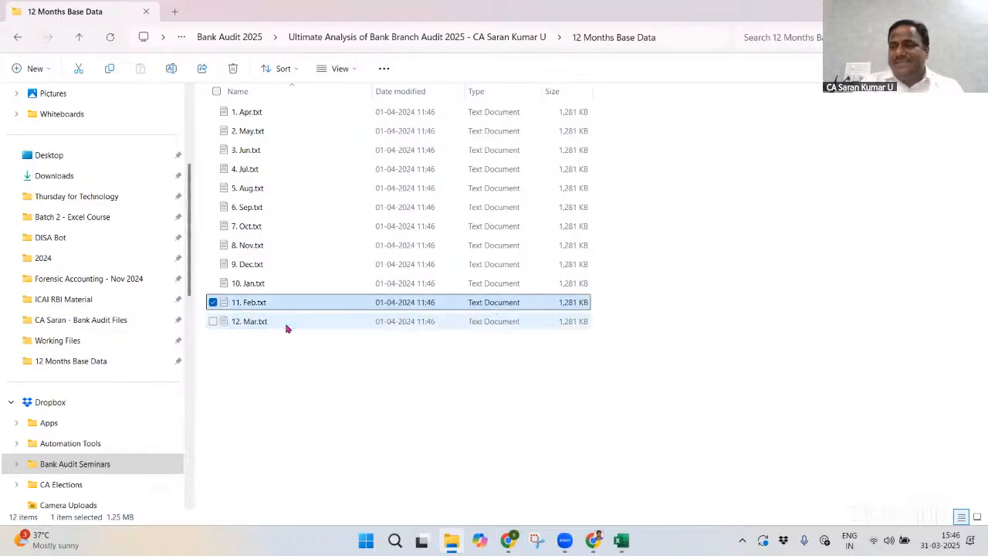
key("shift+Up")
key("shift+Up")
key("shift+Up")
key("shift+Up")
key("shift+Up")
key("shift+Up")
key("shift+Up")
key("shift+Up")
key("shift+Up")
key("shift+Up")
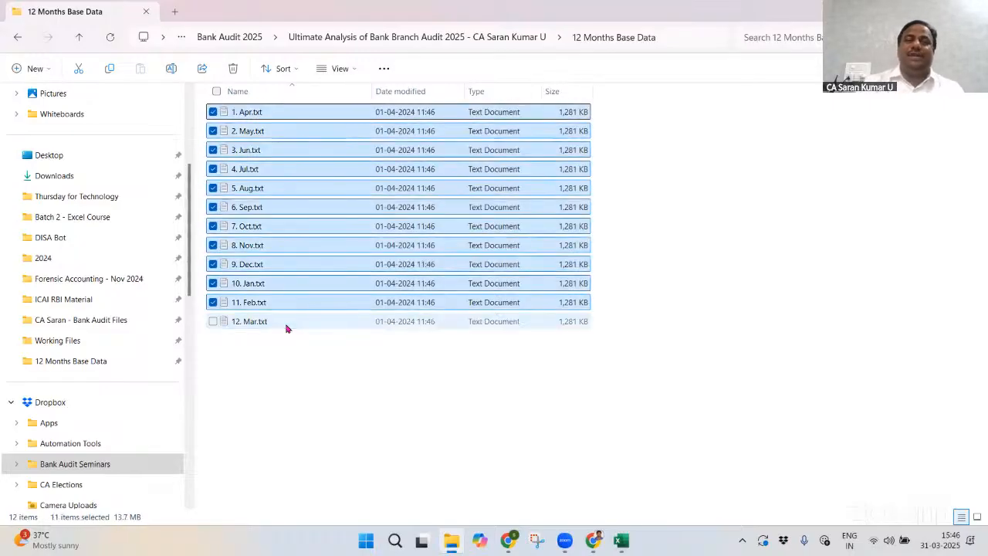
left_click(370, 399)
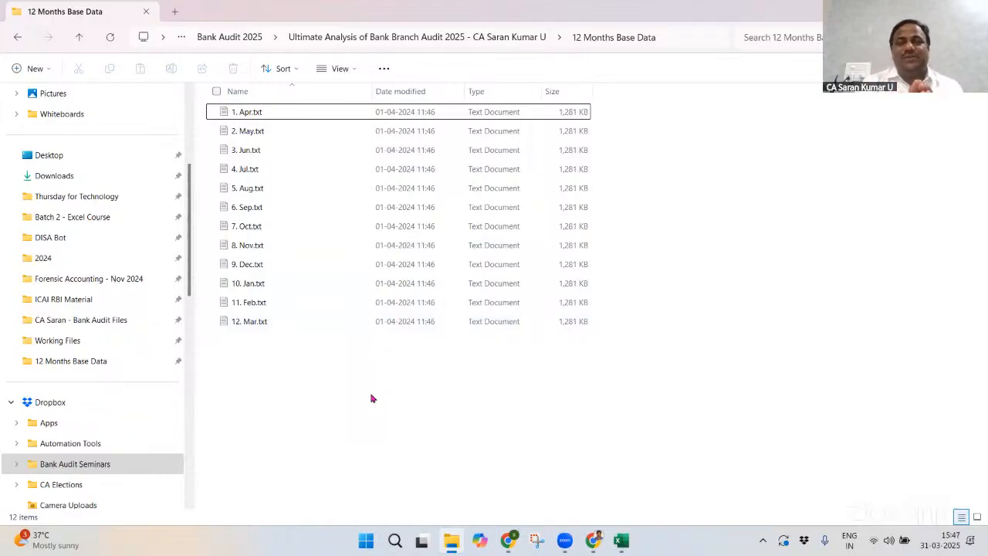
Switch to the blank Excel workbook and get data from the 12 Months Base Data folder, using its path copied from File Explorer
left_click(620, 538)
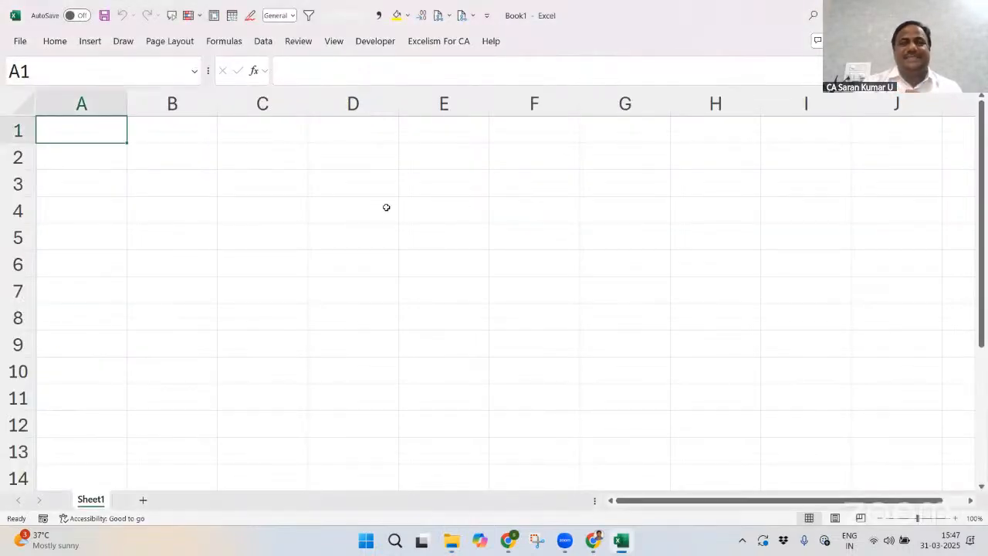
left_click(263, 43)
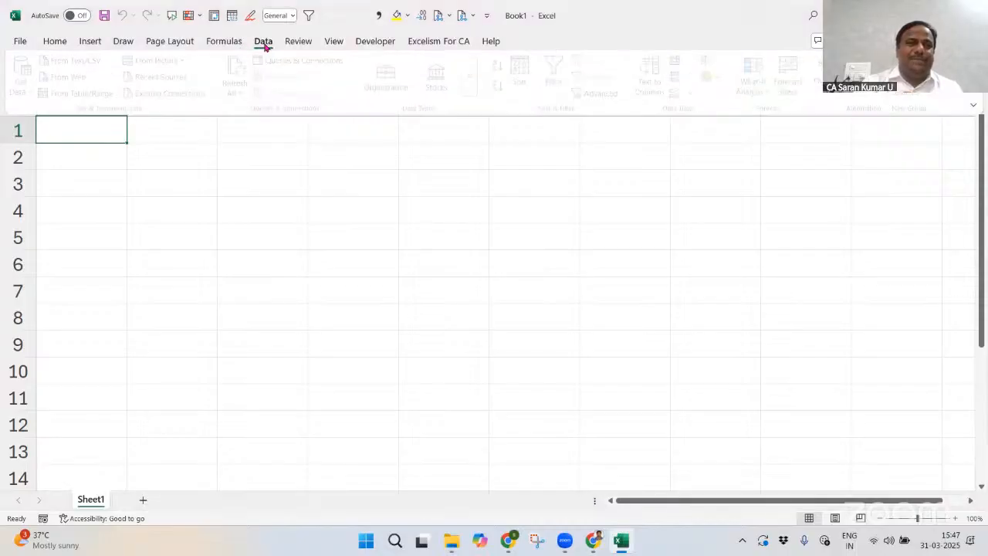
left_click(24, 91)
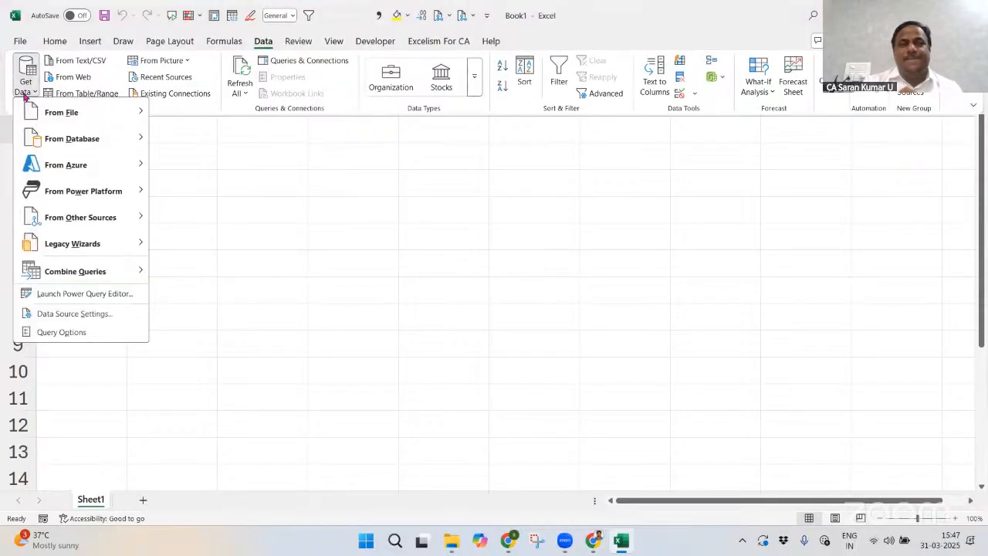
mouse_move(59, 114)
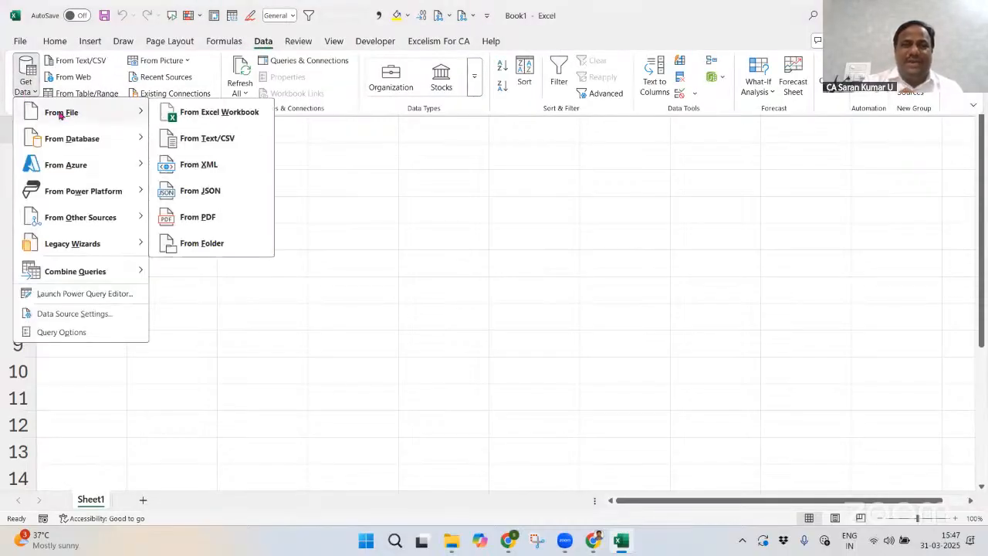
left_click(238, 243)
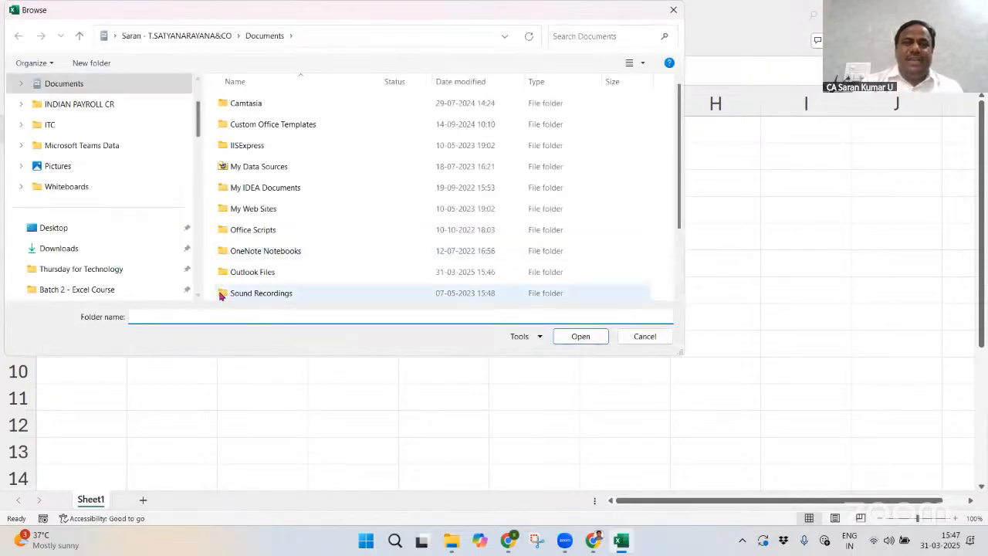
key("alt+Tab")
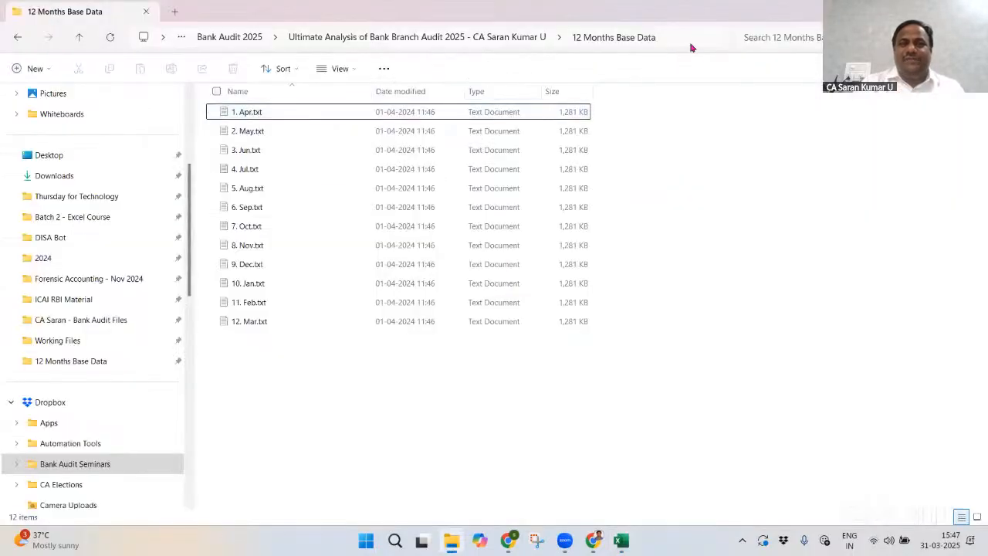
left_click(695, 37)
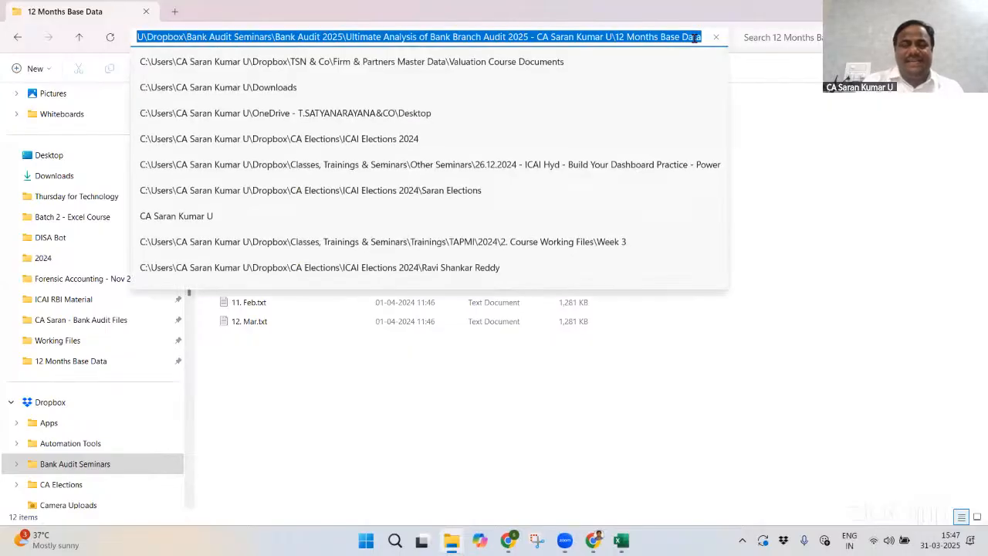
key("alt+Tab")
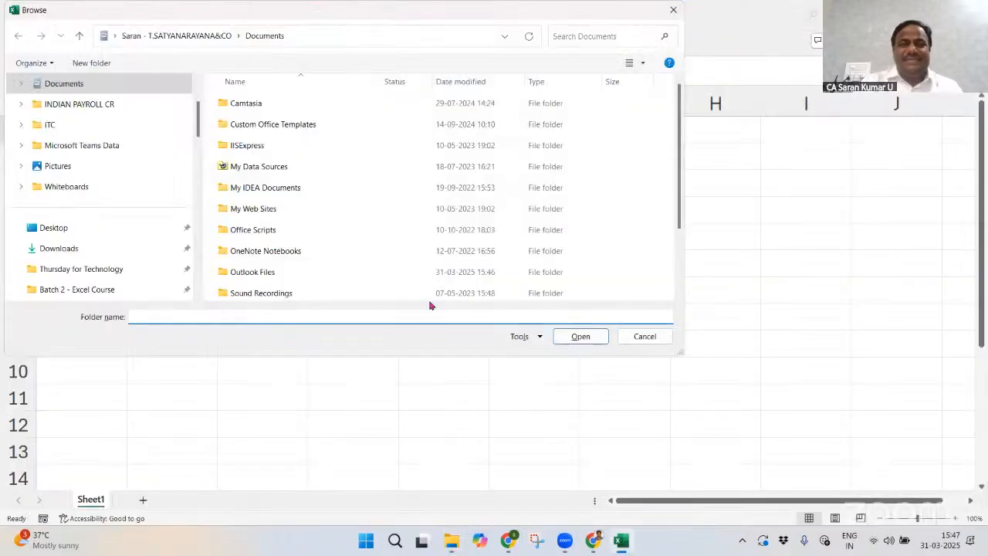
key("ctrl+v")
key("Return")
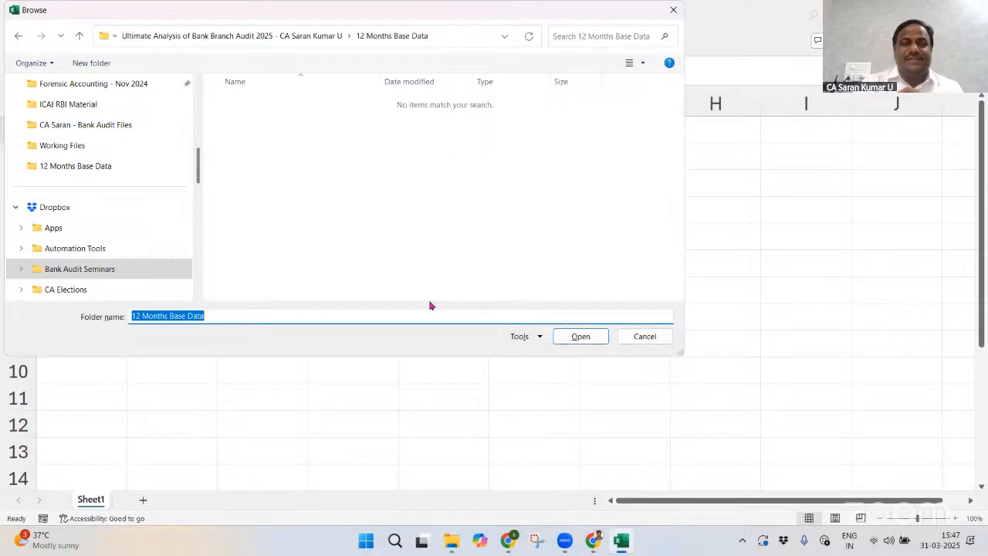
left_click(579, 336)
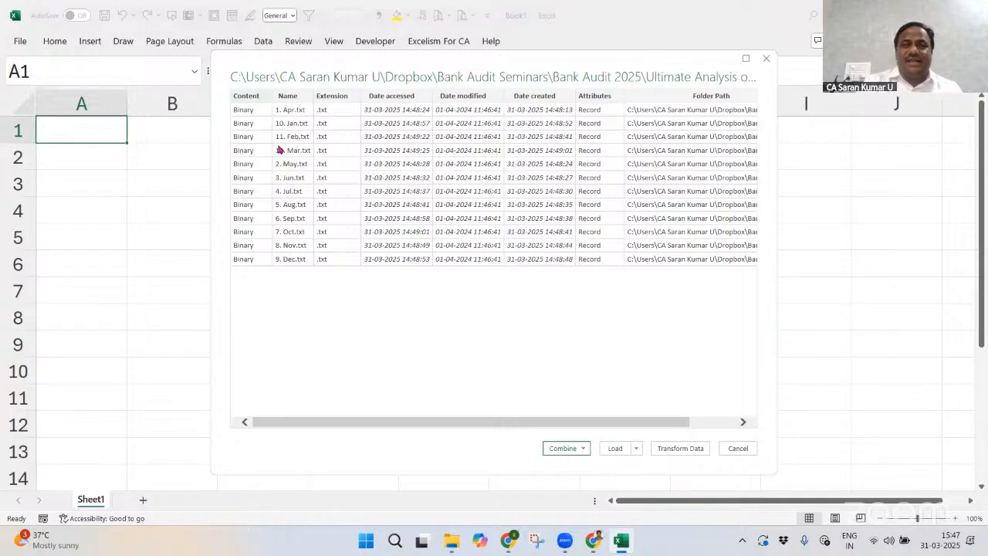
Combine and load the twelve text files with the first file as sample, and close the Queries & Connections pane
left_click(584, 449)
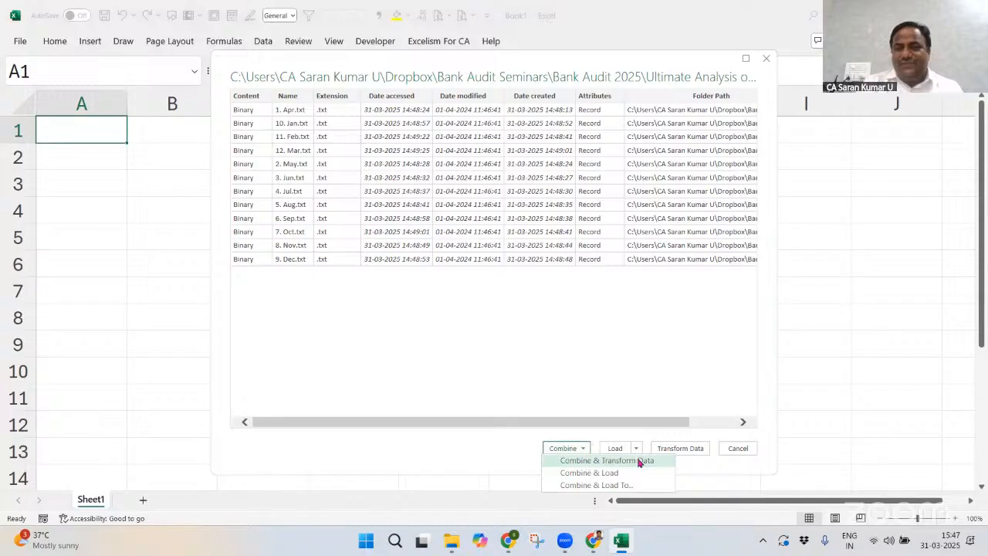
left_click(592, 474)
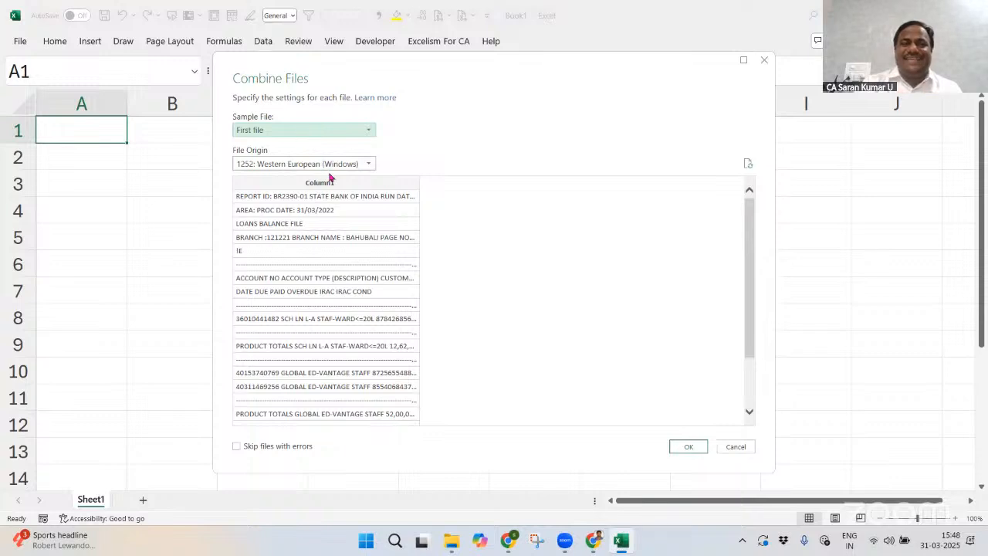
left_click(690, 446)
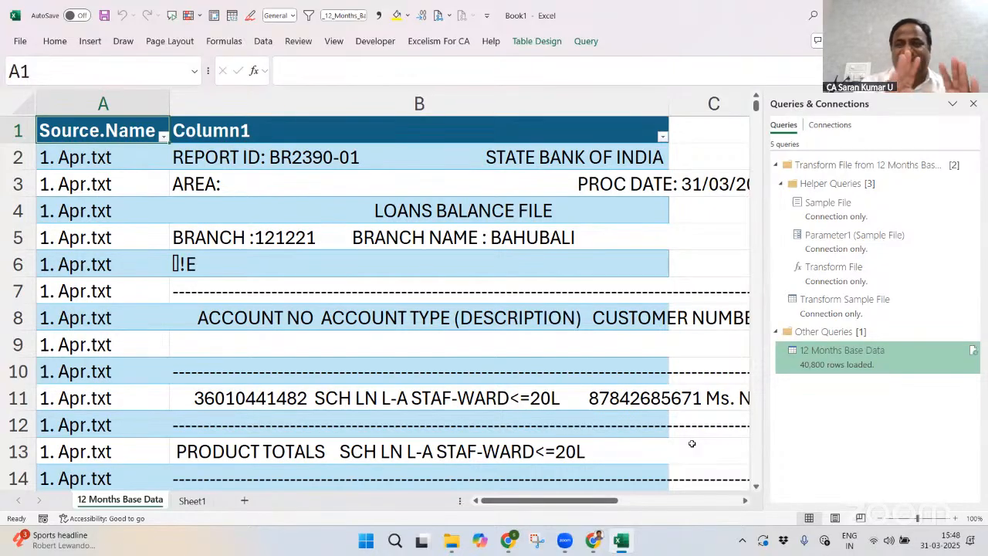
left_click(976, 104)
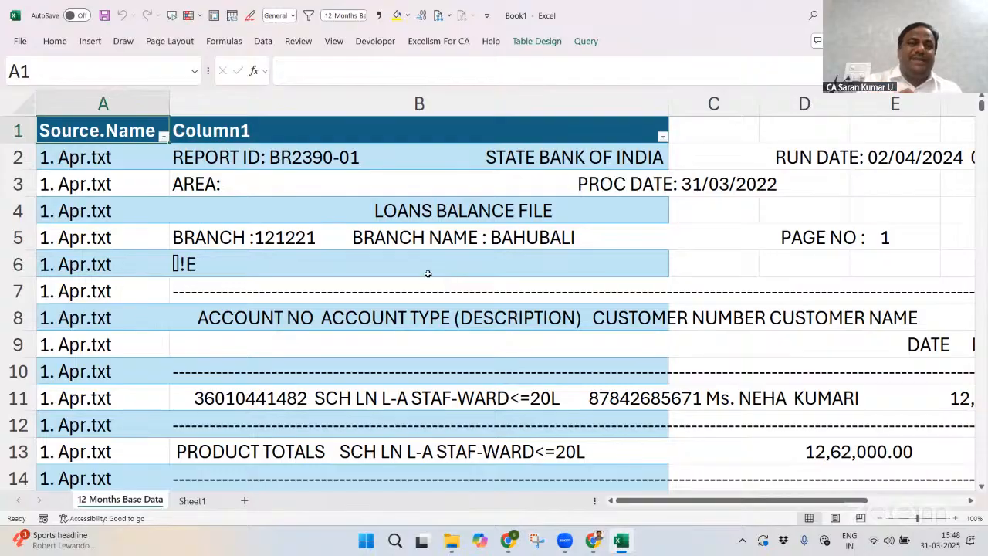
Examine the Column1 and Source.Name columns of the combined table and compare them with the source files in File Explorer
left_click(357, 103)
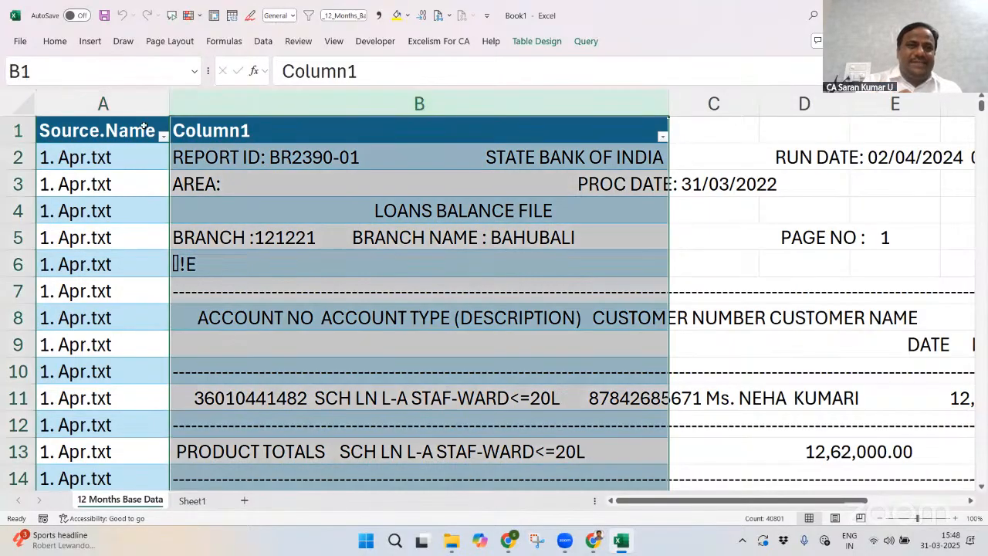
left_click(105, 106)
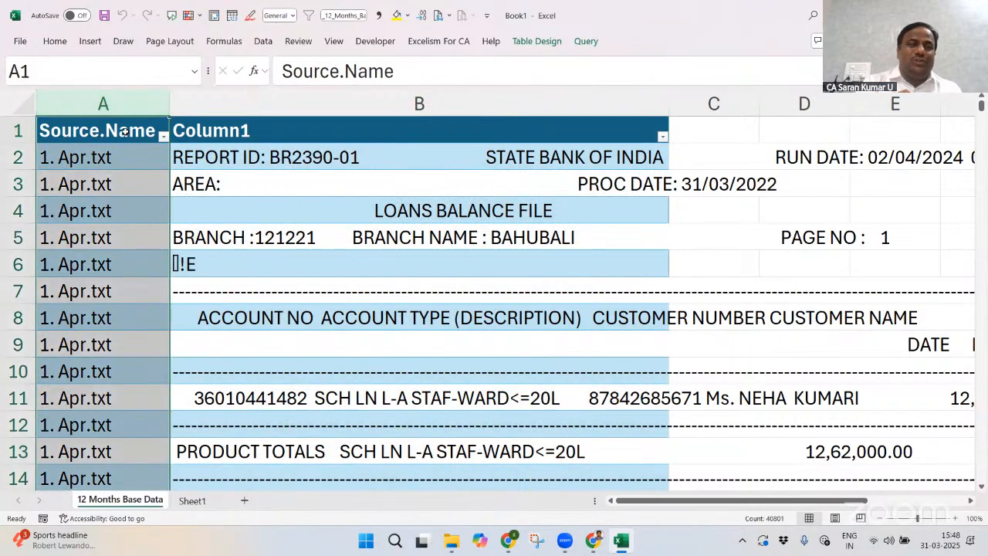
key("alt+Tab")
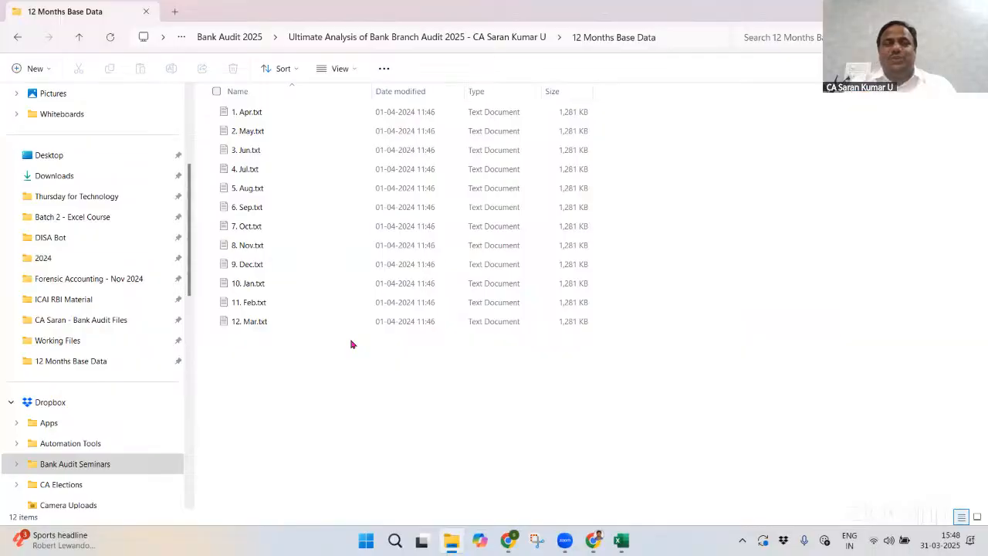
key("alt+Tab")
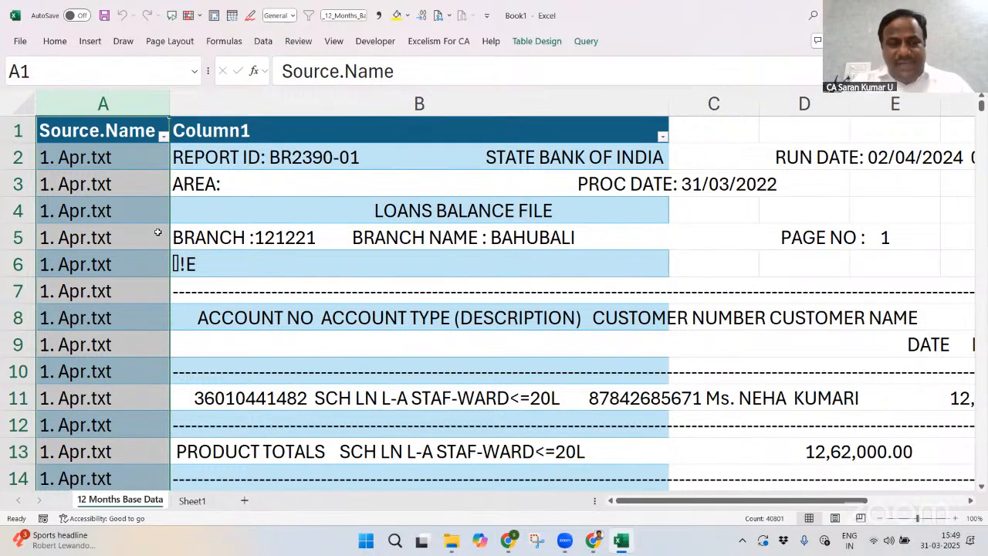
Copy the whole combined table from the 12 Months Base Data sheet and paste it as values at A1 of Sheet1
key("Right")
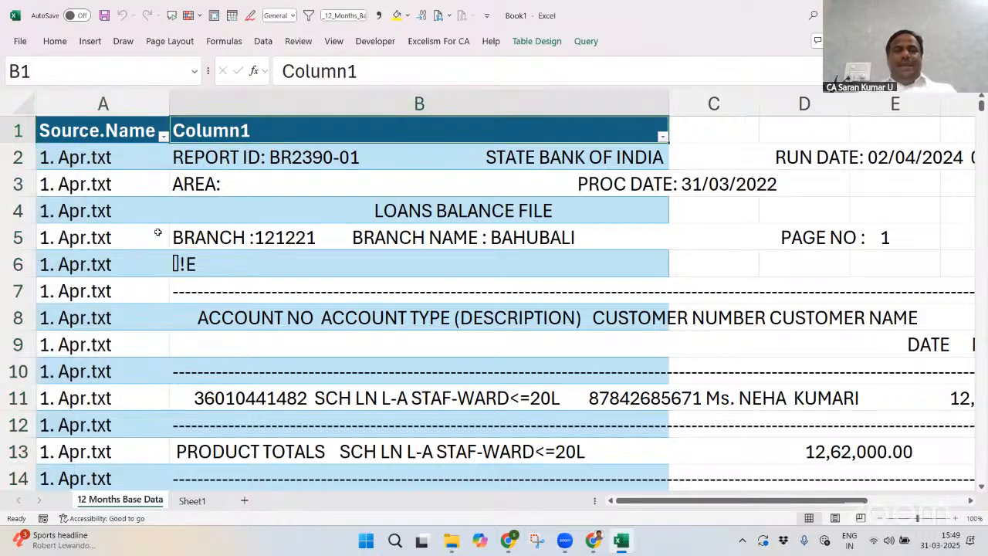
key("Left")
key("ctrl+shift+Right")
key("ctrl+shift+Down")
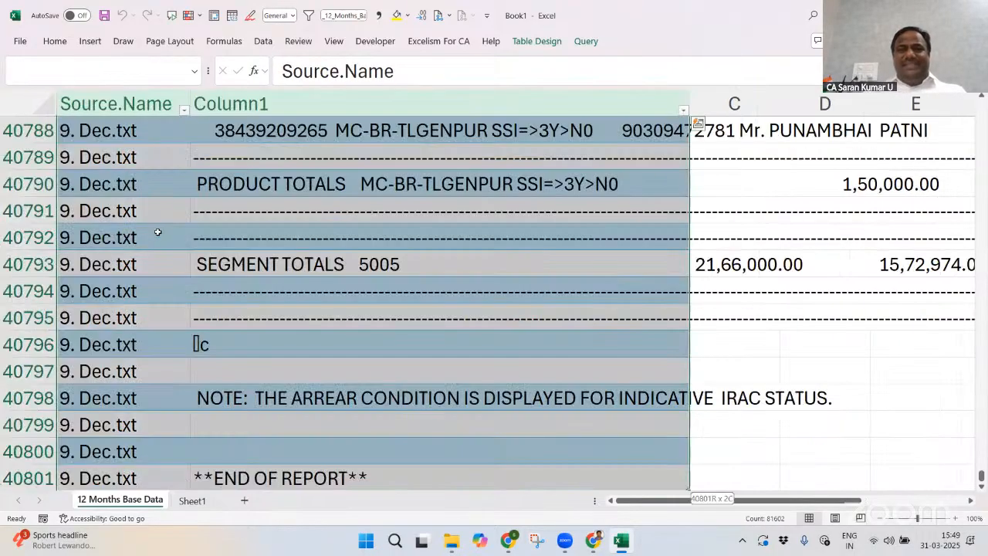
key("ctrl+c")
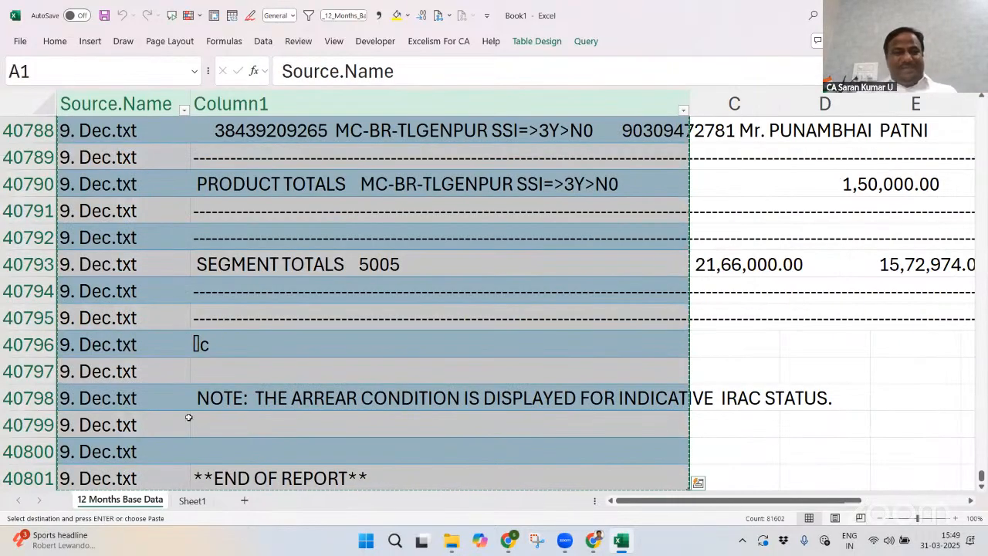
left_click(193, 502)
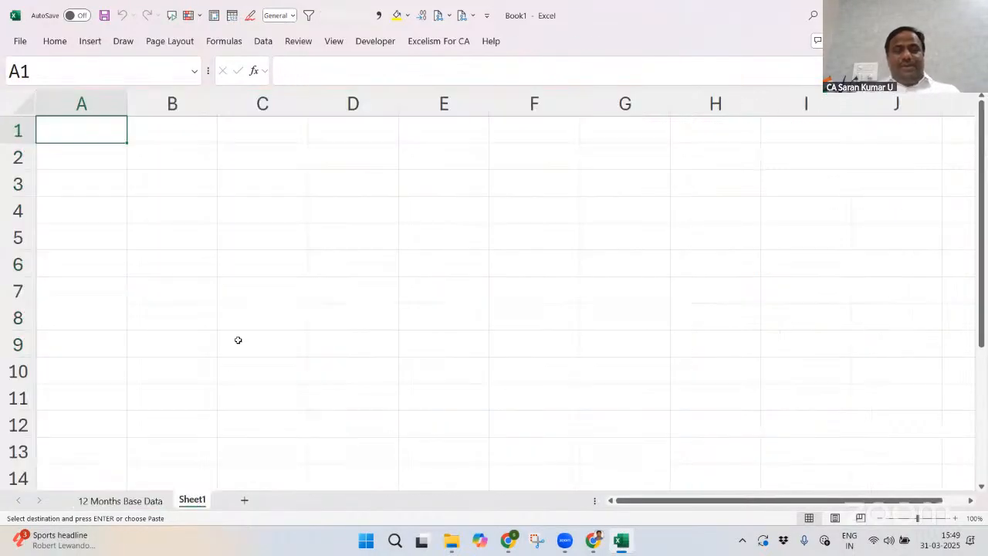
key("ctrl+alt+v")
key("v")
key("Return")
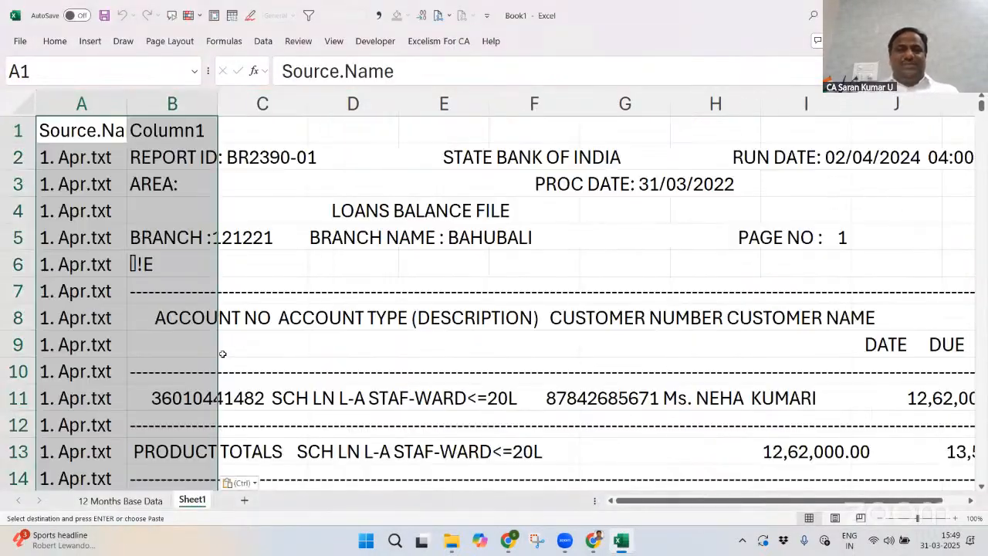
Delete the first seven rows of Sheet1 so the data starts at the ACCOUNT NO heading line
left_click(119, 501)
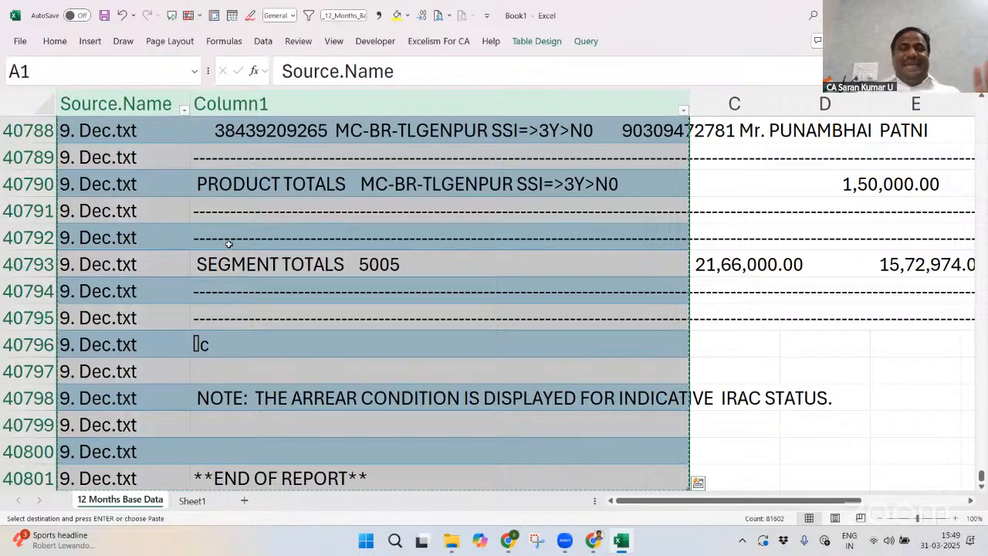
left_click(193, 501)
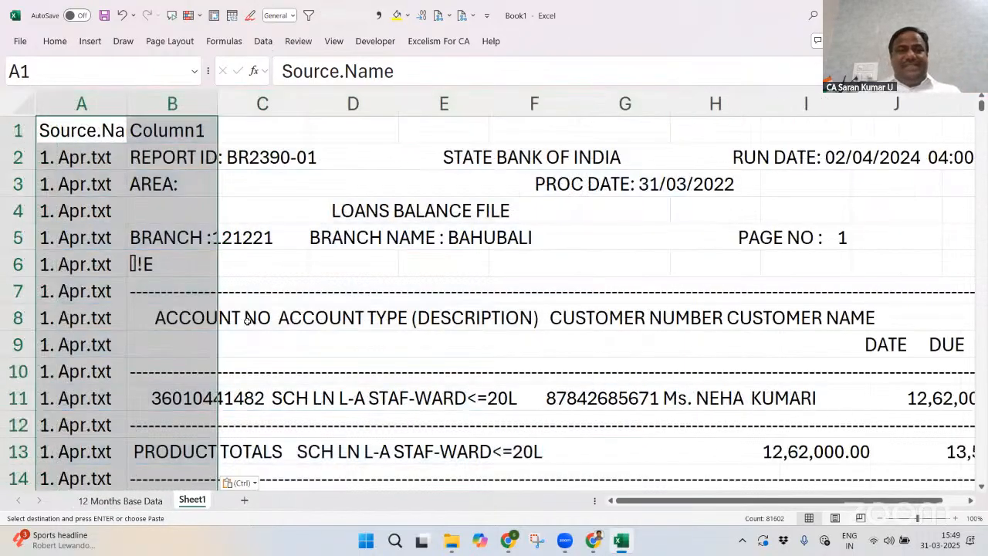
key("ctrl+Home")
key("ctrl+shift+Right")
key("shift+Down")
key("shift+Down")
key("shift+Down")
key("shift+Down")
key("shift+Down")
key("shift+Down")
key("shift+Down")
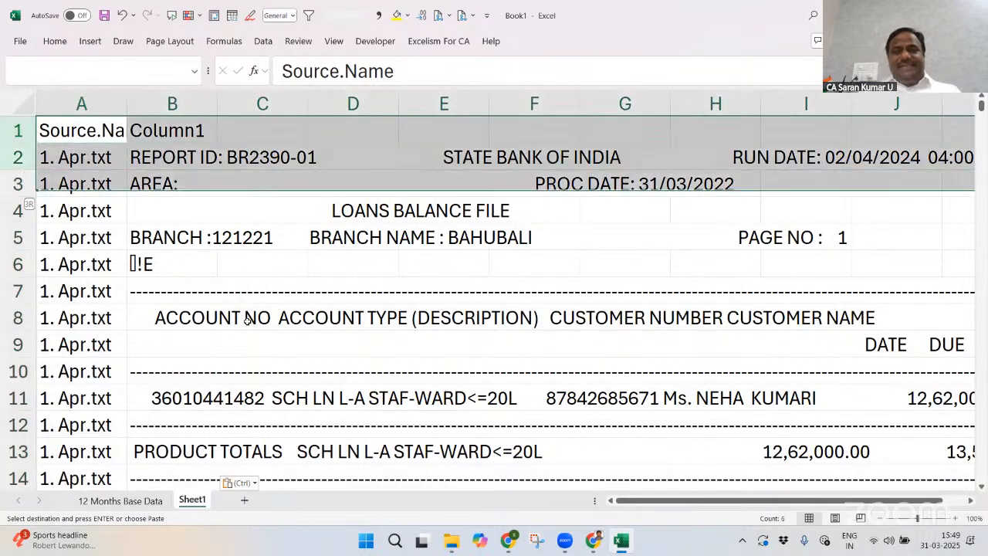
key("shift+Up")
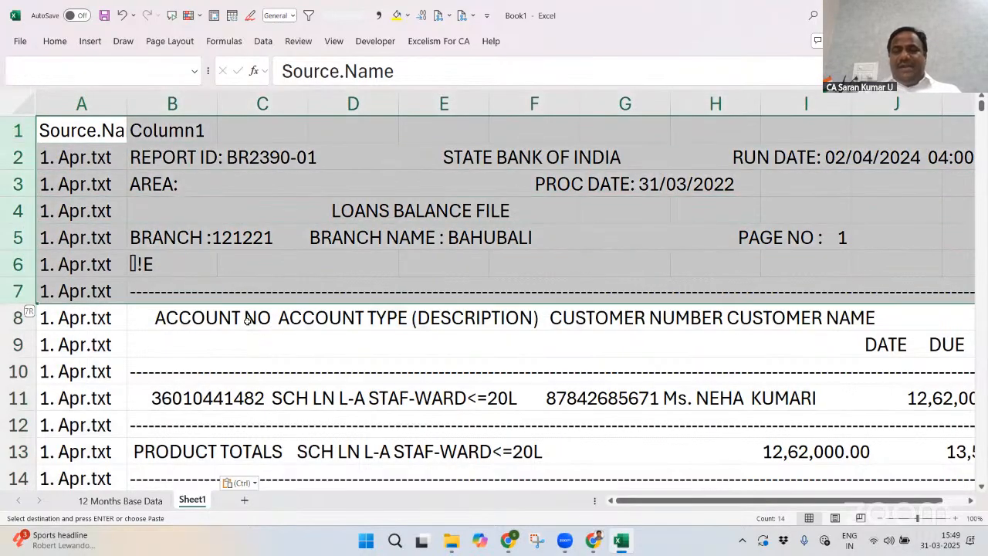
key("Escape")
key("ctrl+minus")
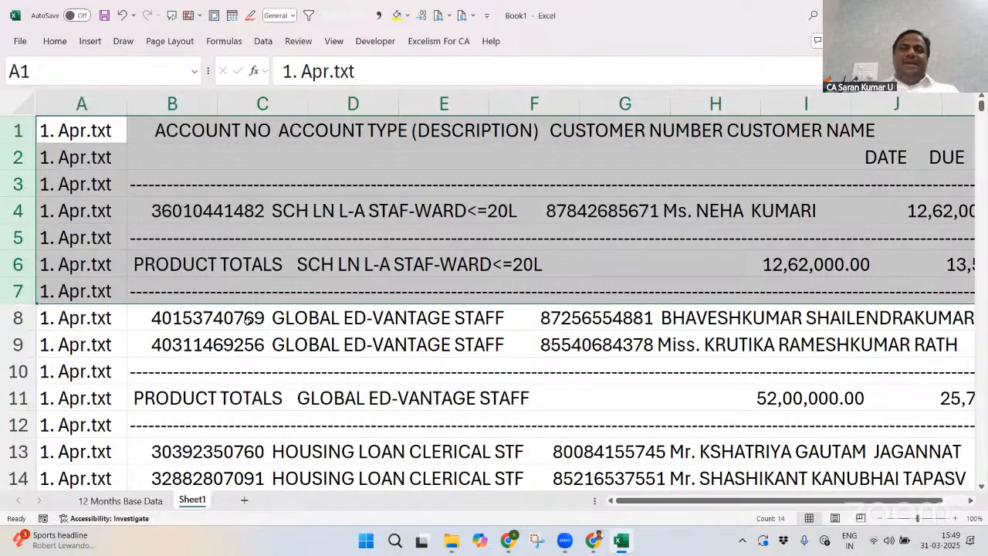
Enter Month as the heading in A1 and select the whole of column B
key("ctrl+Home")
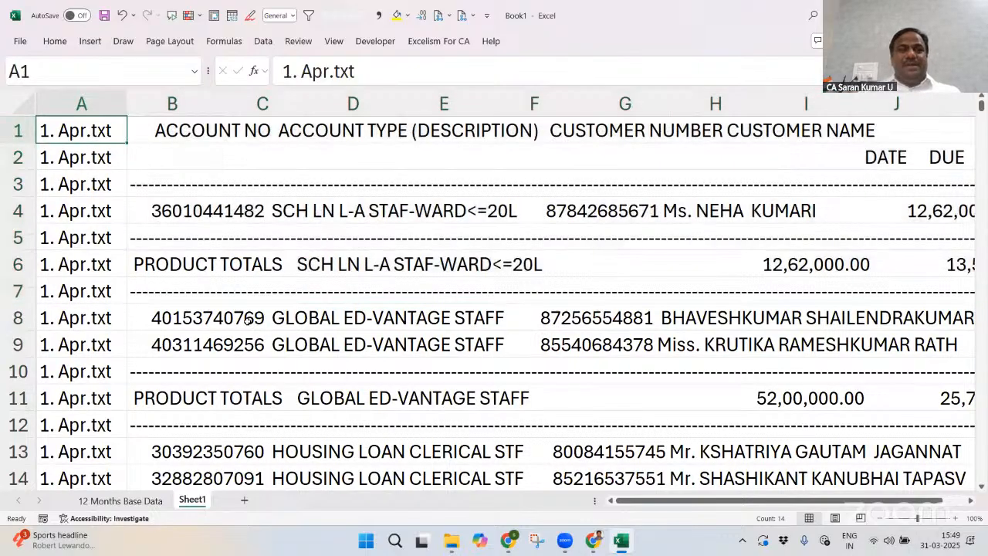
type("MOnth")
key("Return")
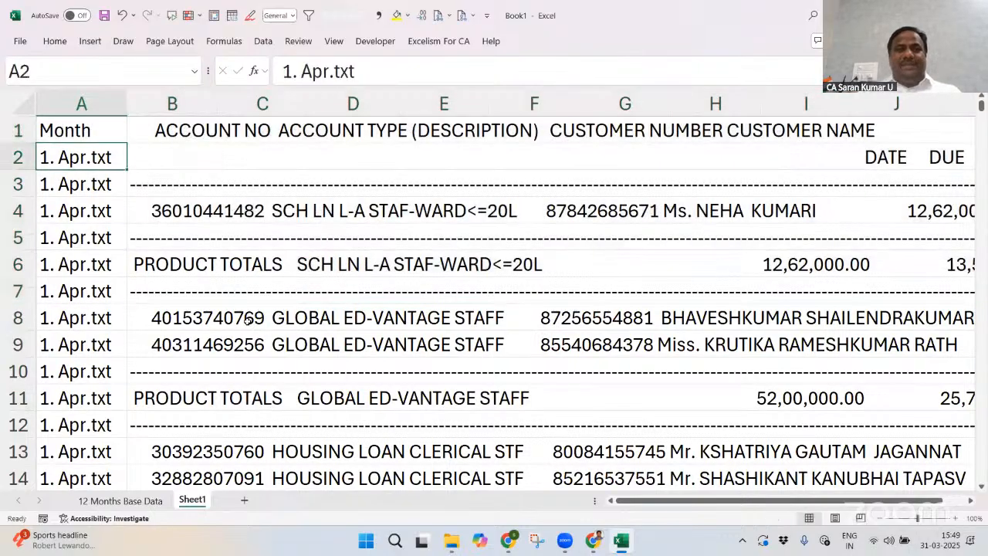
key("Up")
key("Right")
key("ctrl+space")
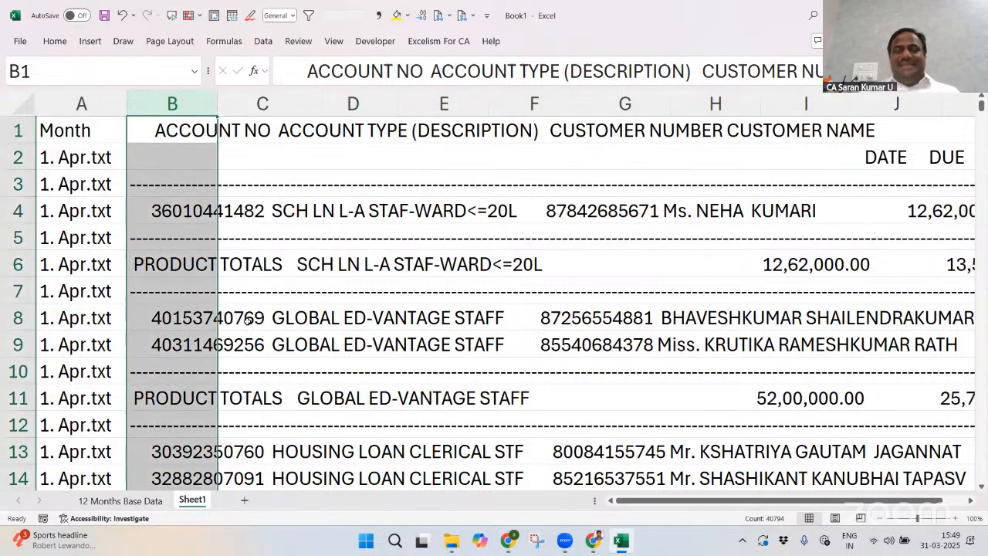
Examine the layout of 1. Apr.txt from the 12 Months Base Data folder, close it and return to the workbook
key("alt+a")
key("e")
key("alt+Tab")
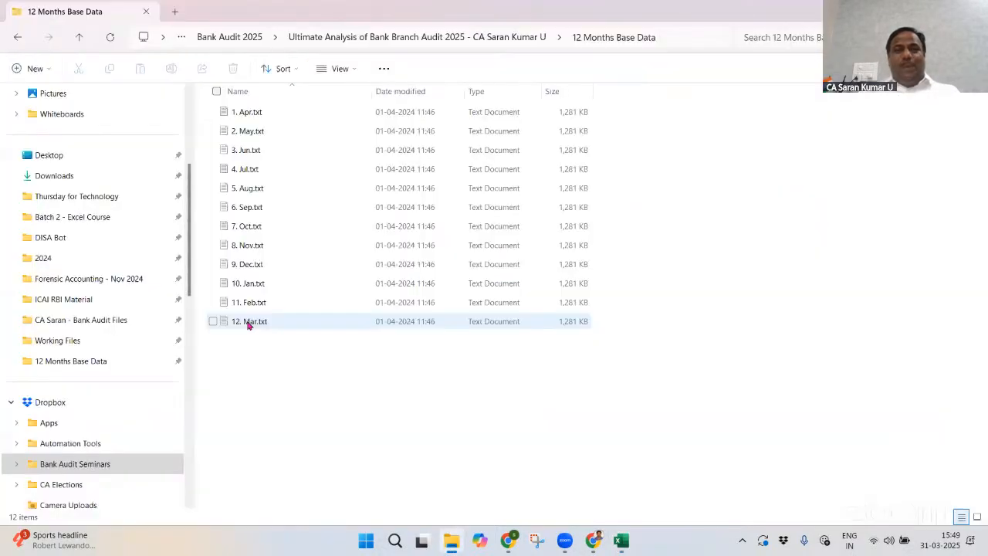
left_click(282, 112)
double_click(281, 112)
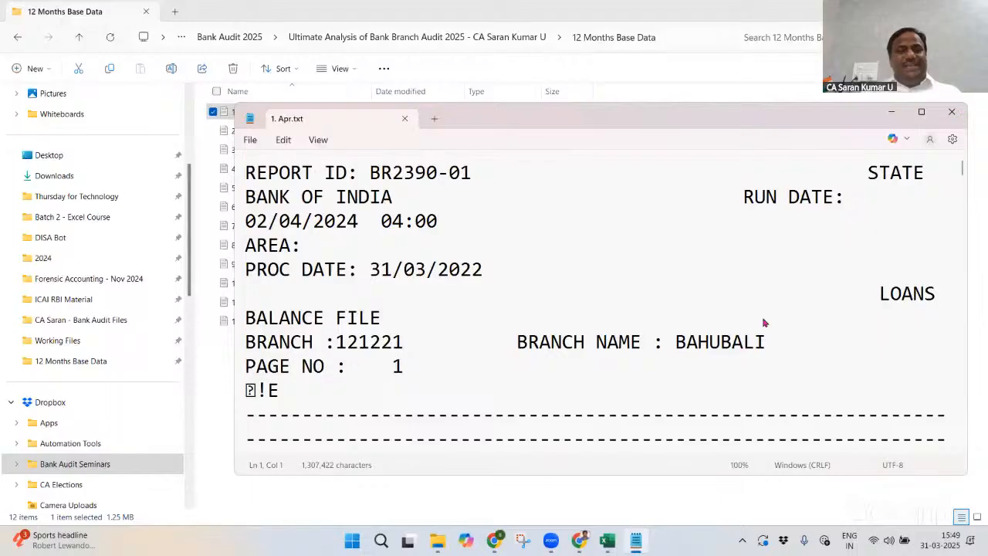
key("alt+F4")
key("alt+Tab")
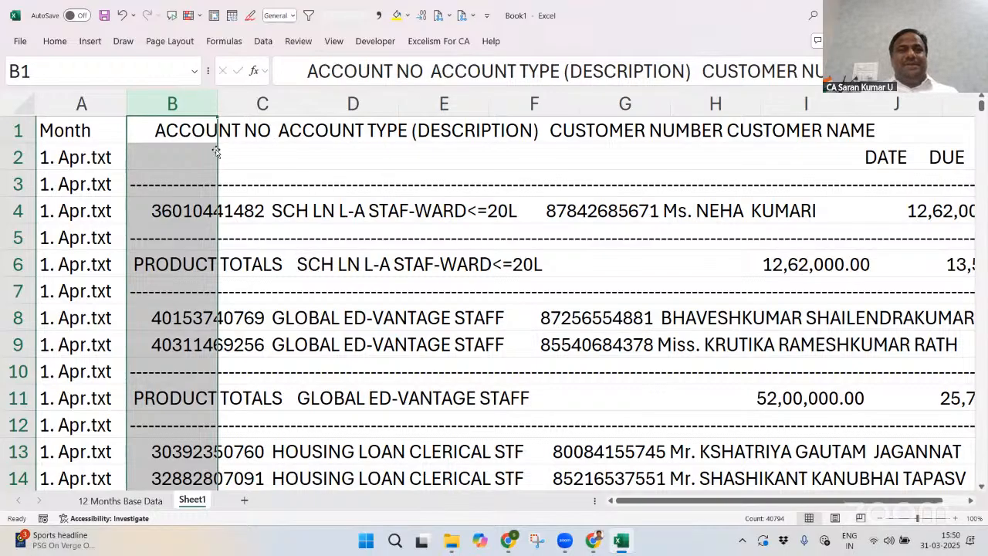
Start Text to Columns on column B with Fixed width as the data type and proceed to the column breaks
left_click(263, 41)
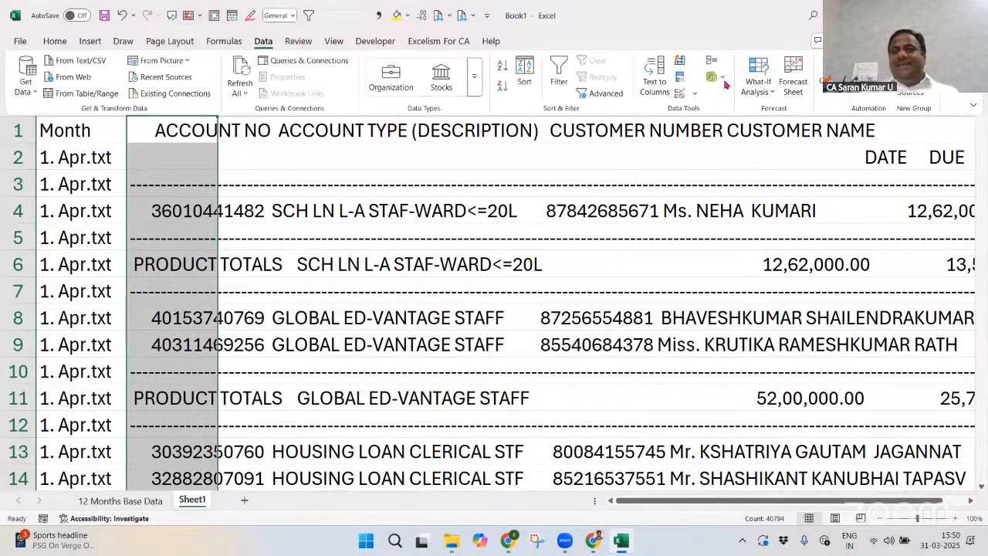
left_click(655, 77)
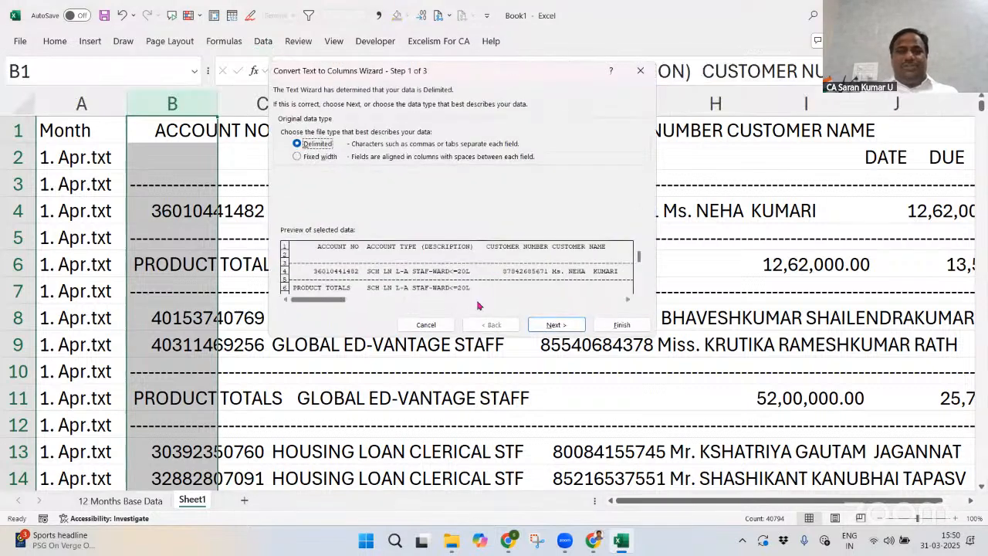
left_click(317, 159)
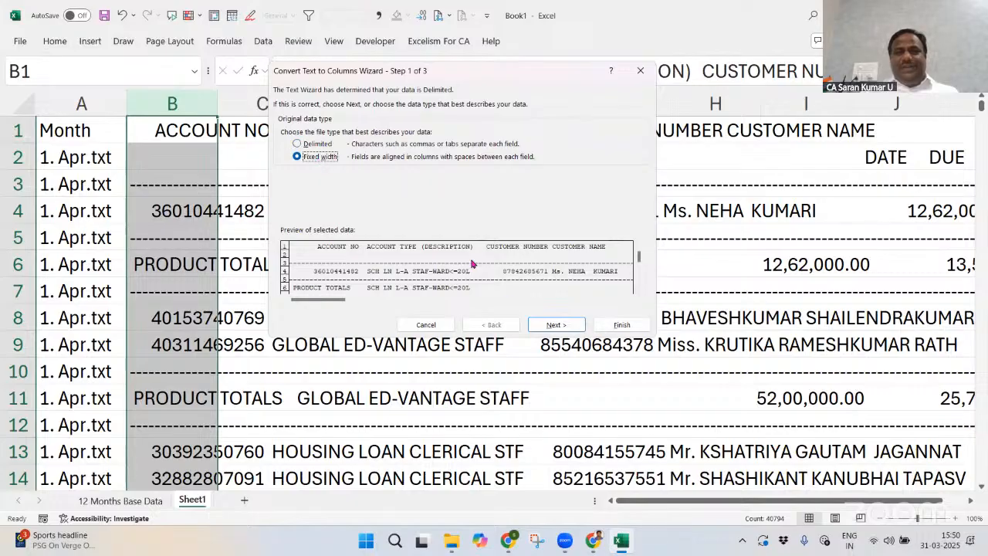
left_click(558, 325)
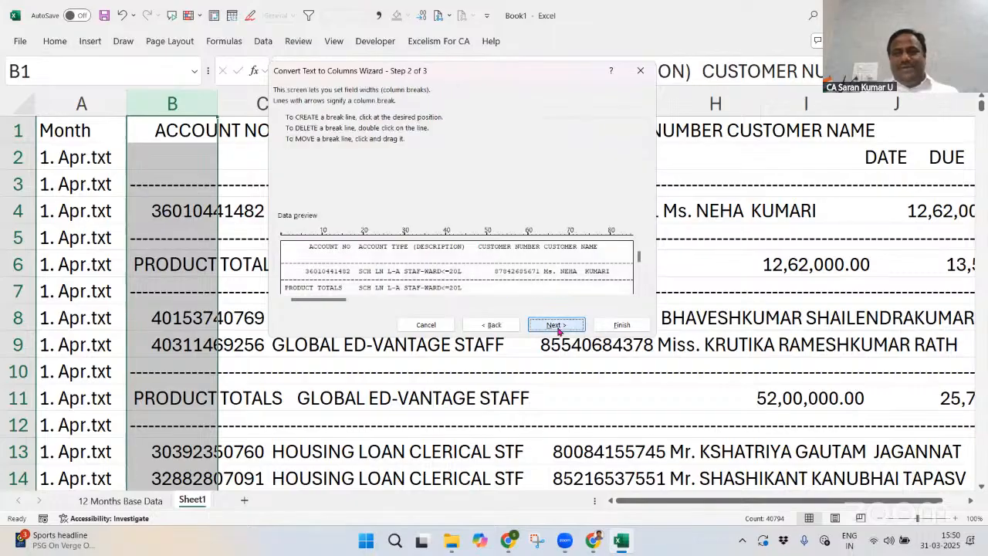
Set column breaks after the ACCOUNT NO, ACCOUNT TYPE, CUSTOMER NUMBER and CUSTOMER NAME fields, the last at position 100
left_click(638, 288)
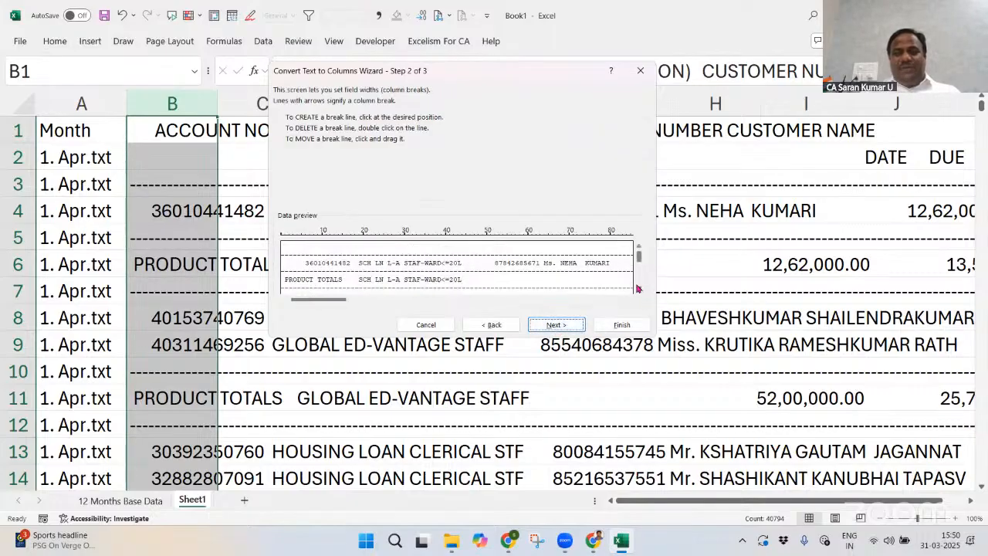
left_click(639, 246)
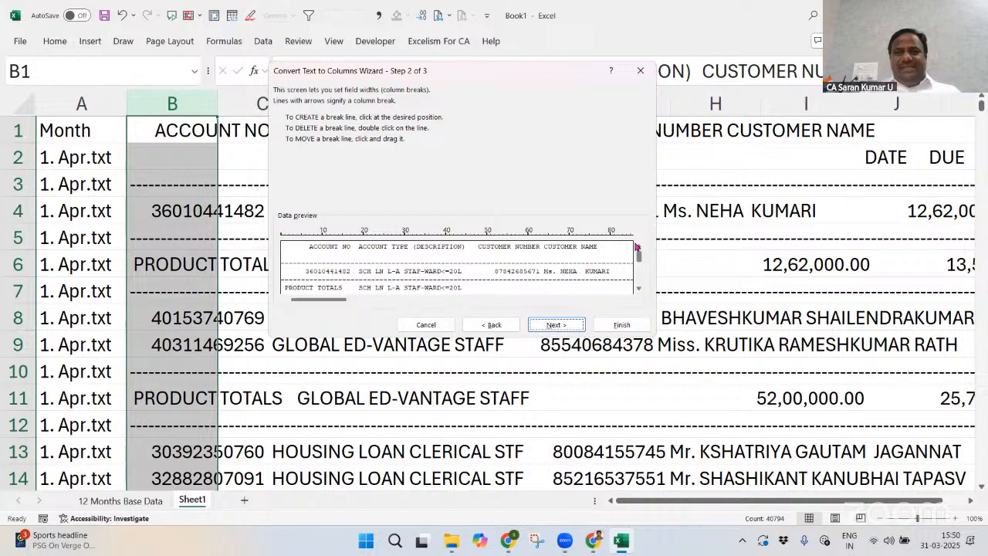
left_click(353, 285)
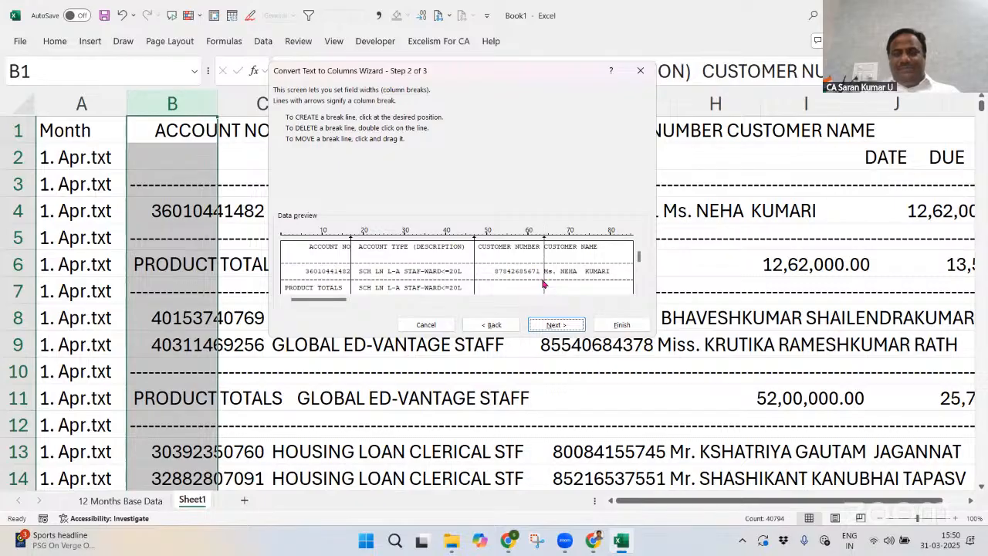
left_click_drag(630, 301, 630, 301)
left_click(479, 289)
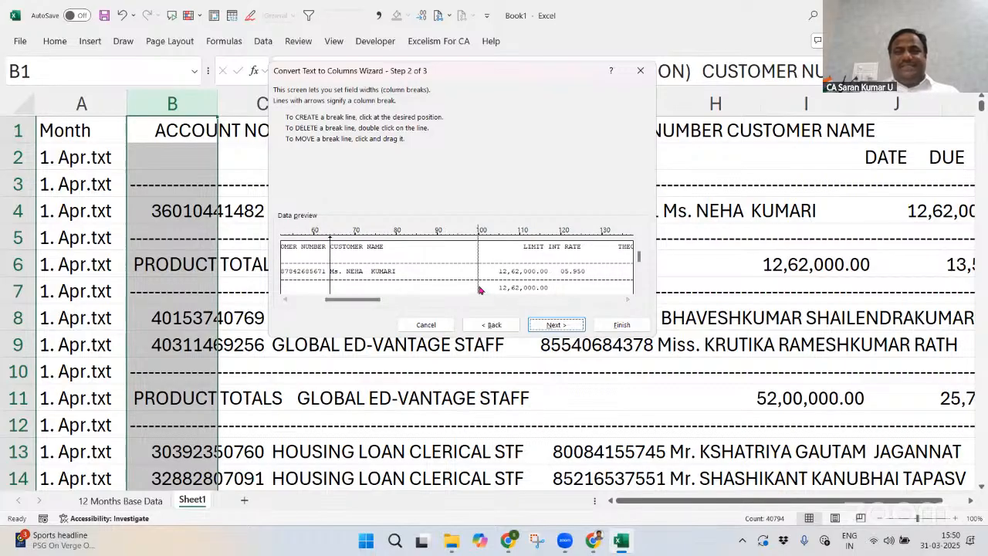
Set column breaks after the LIMIT, INT RATE, THEO. BALANCE, OUTSTANDING and IRREGULARITY fields
left_click(549, 287)
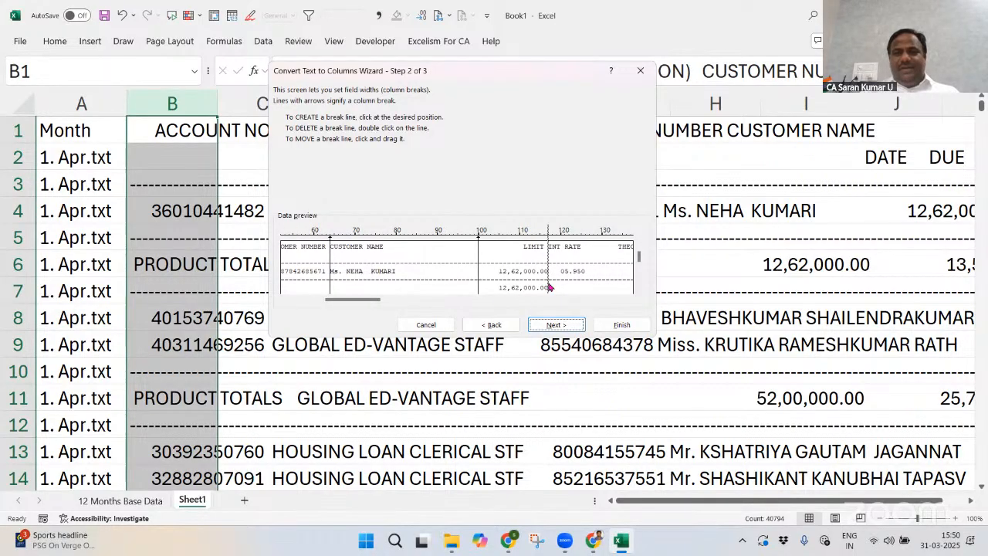
left_click(601, 285)
left_click_drag(628, 301, 627, 300)
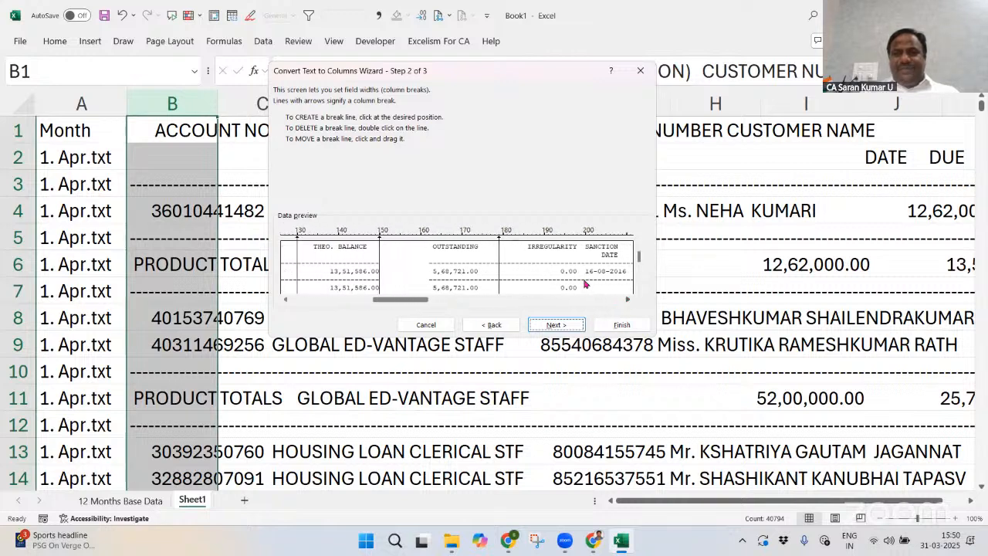
left_click(623, 302)
left_click(623, 301)
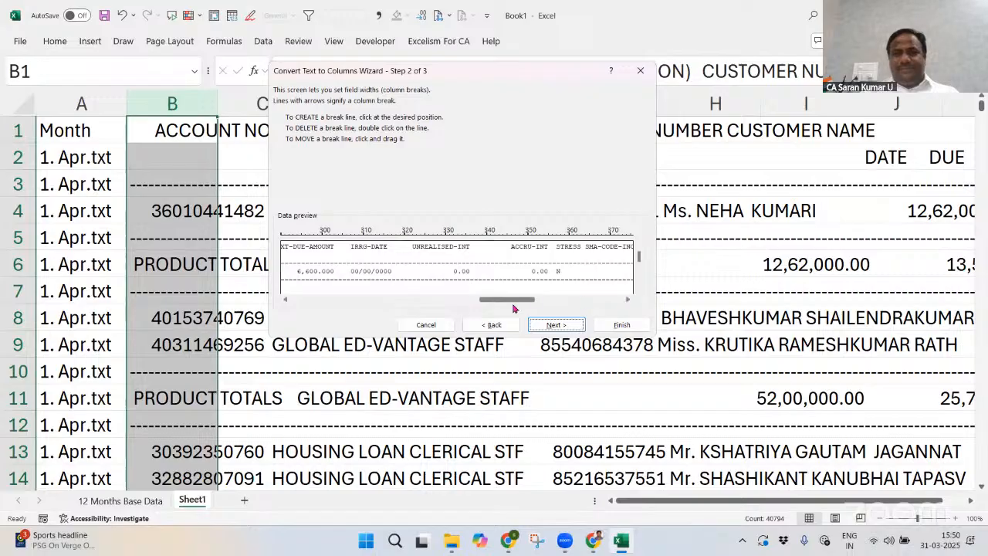
Set column breaks after the SANCTION DATE, EMIS DUE, EMIS PAID, EMIS OVERDUE, NEW IRAC and OLD IRAC fields
left_click_drag(514, 303, 433, 304)
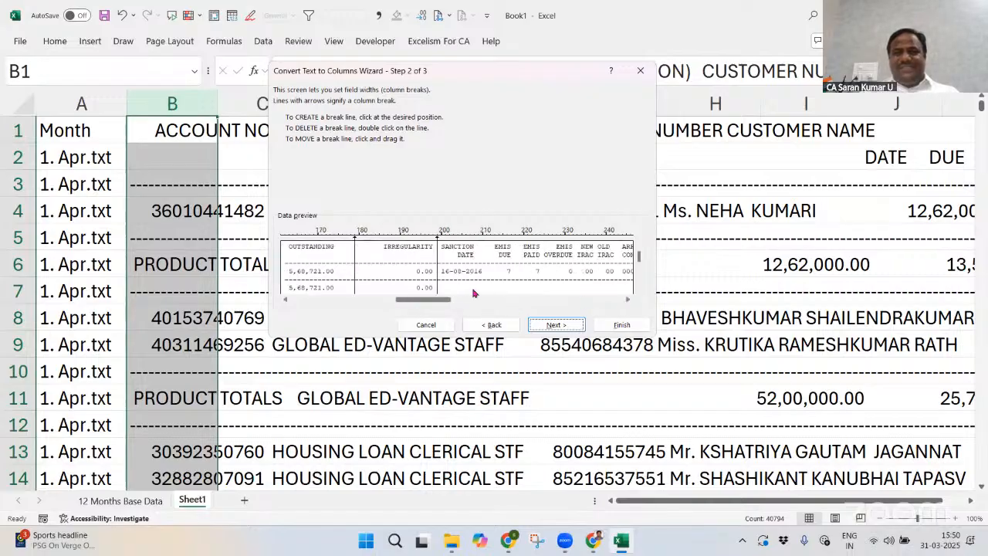
left_click(491, 283)
left_click(520, 280)
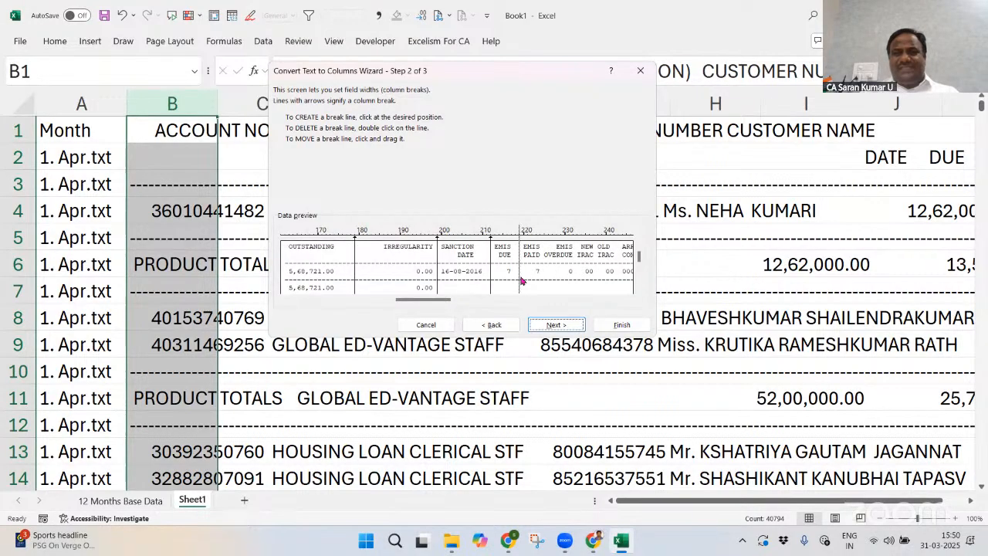
left_click(546, 276)
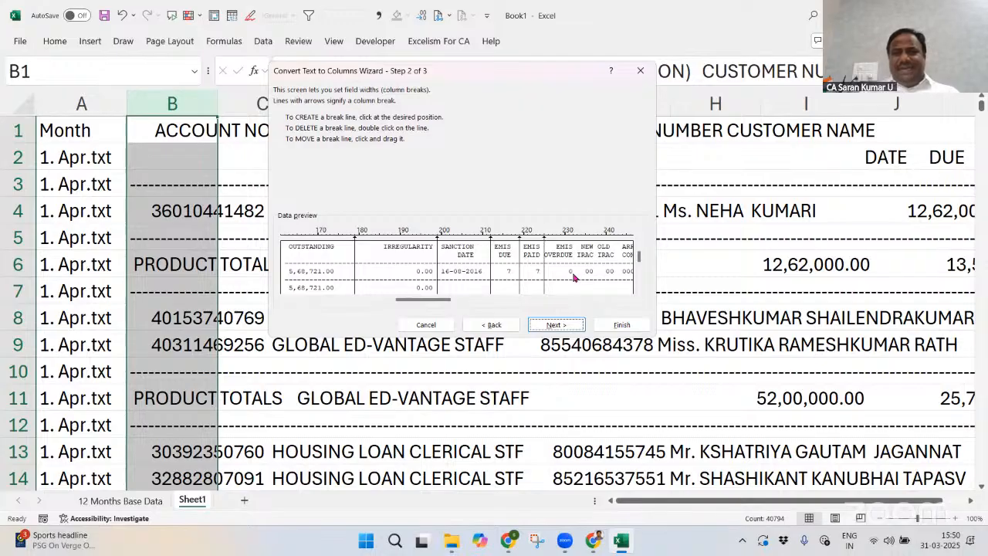
left_click(572, 277)
left_click(615, 271)
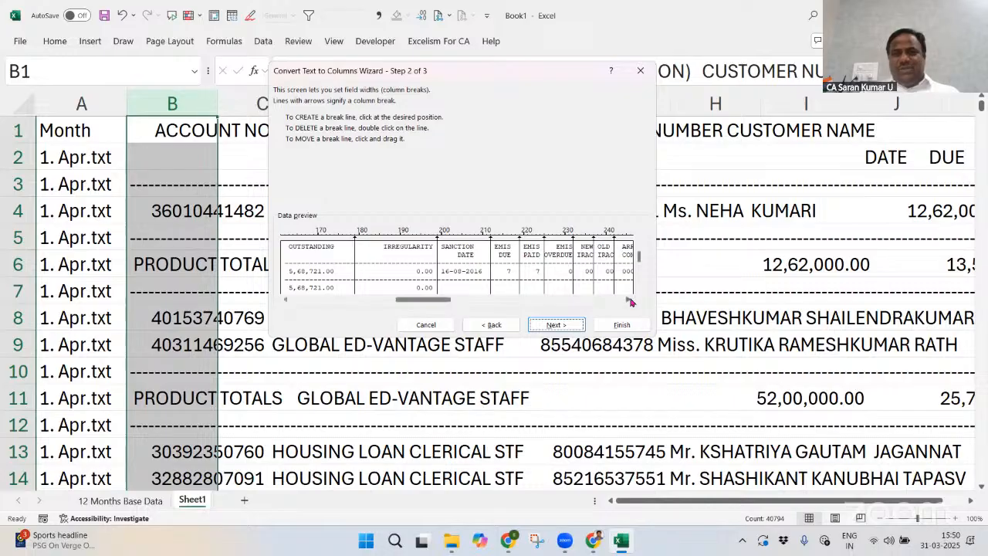
Set column breaks after the ARREAR COND and CURRENCY fields
left_click_drag(630, 301, 630, 301)
left_click(537, 272)
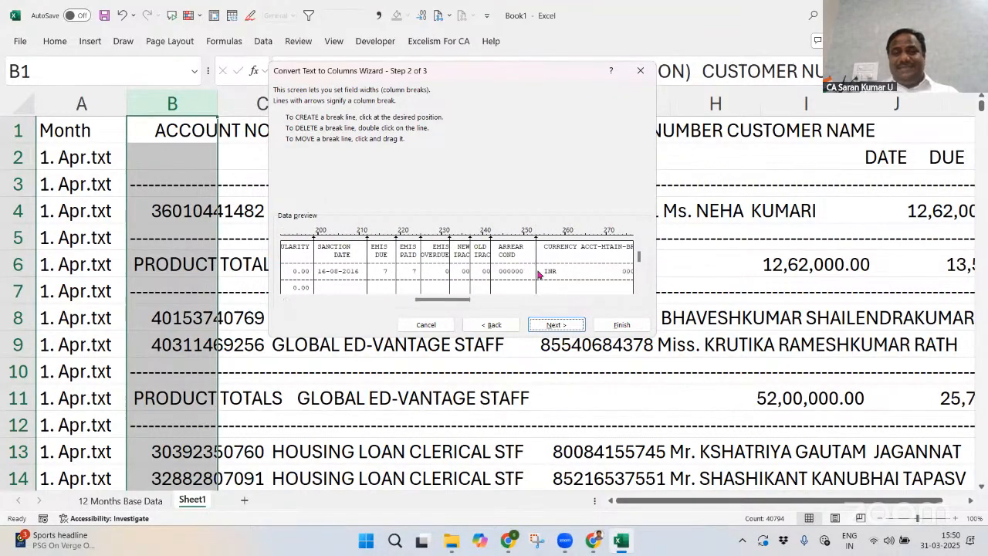
left_click(577, 272)
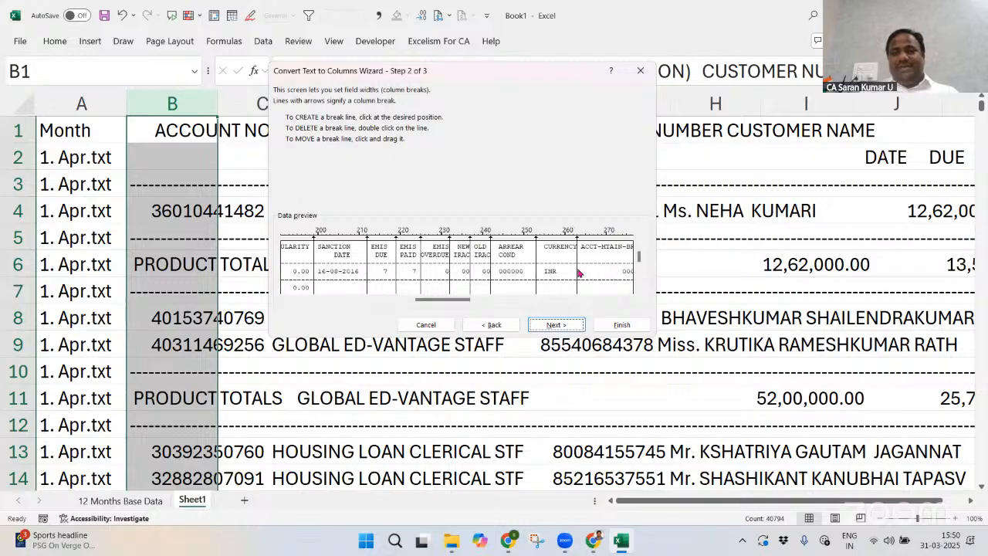
left_click(626, 290)
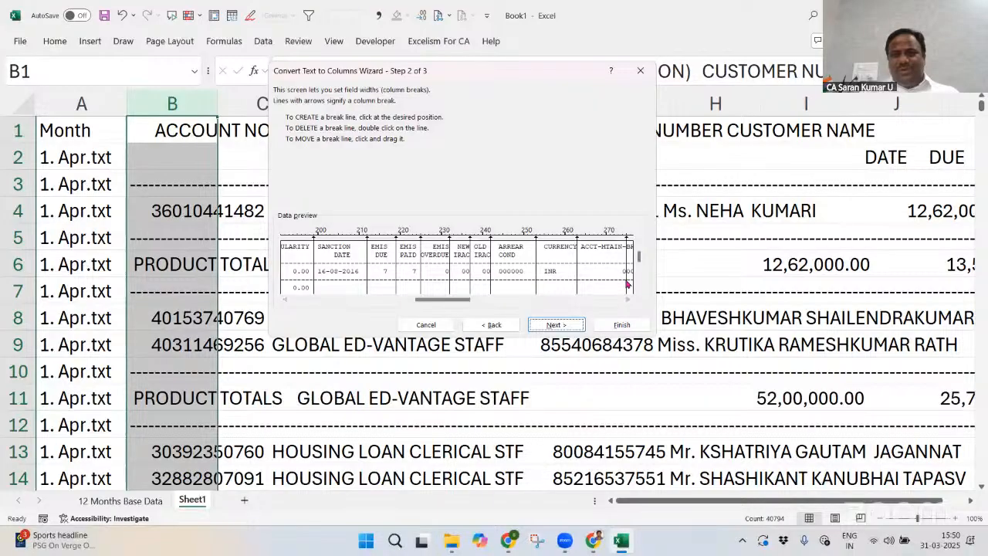
Set column breaks after the ACCT-MTAIN-BRCH, NEXT-DUE-AMOUNT, IRRG-DATE and UNREALISED-INT fields
left_click(628, 301)
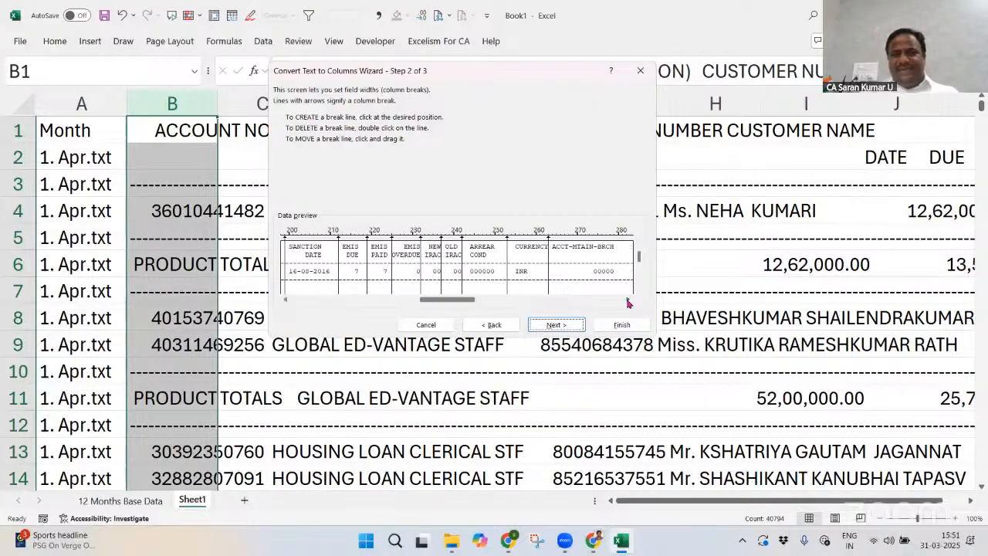
left_click(628, 301)
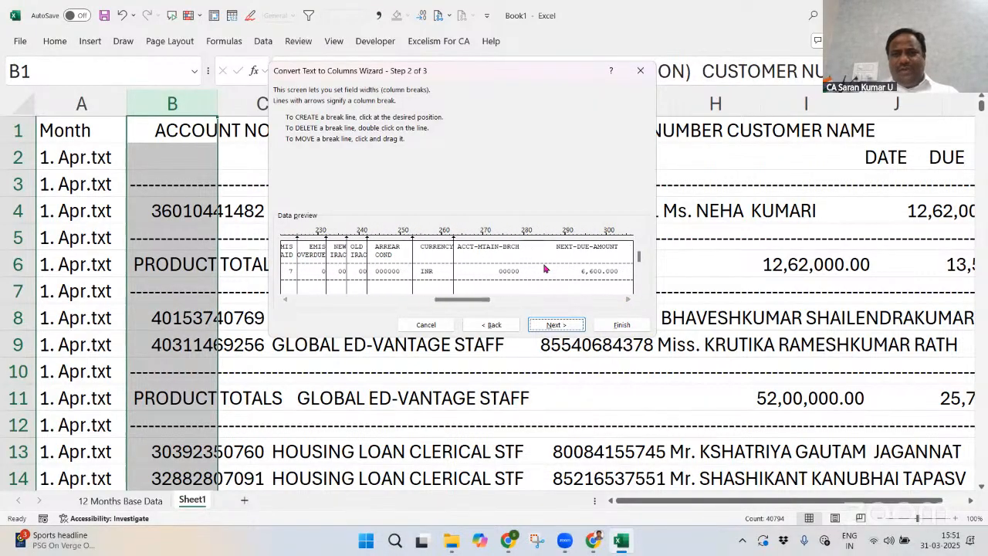
left_click(622, 271)
left_click(628, 302)
left_click(627, 301)
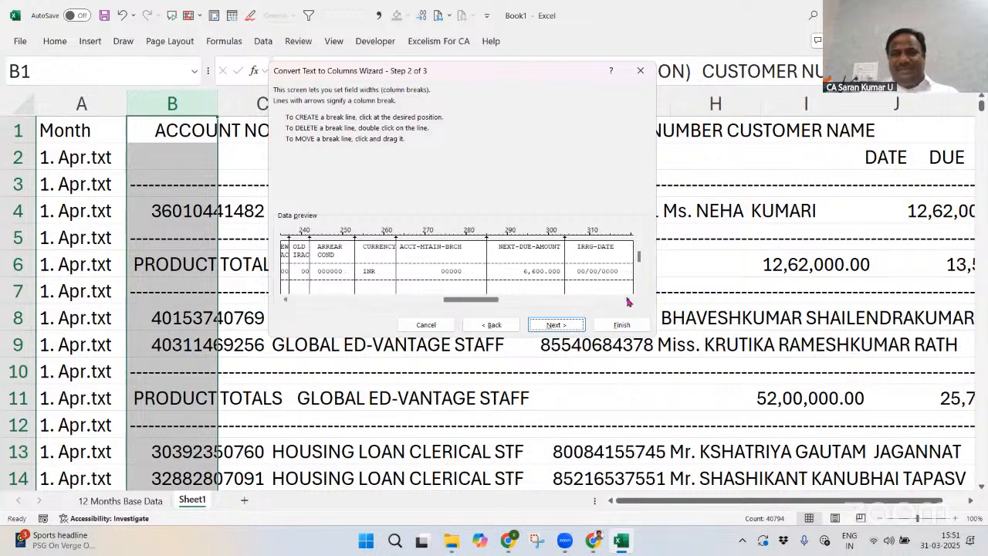
left_click(627, 301)
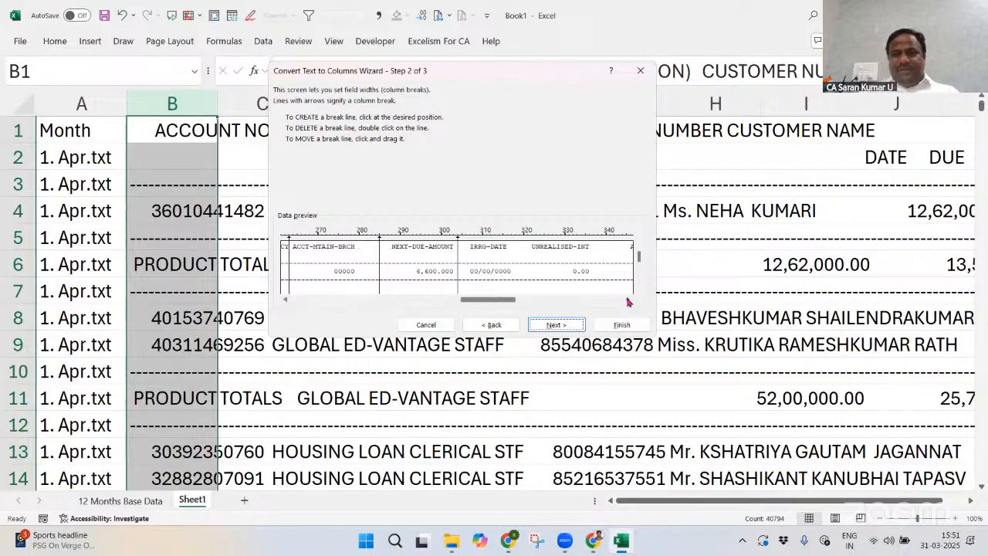
left_click(516, 266)
left_click(593, 256)
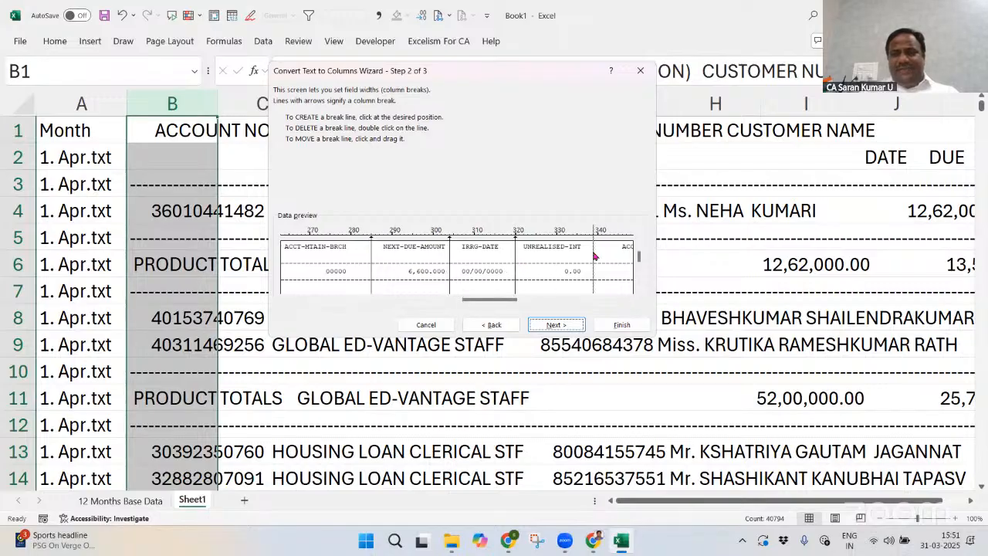
Set column breaks after the ACCRU-INT, STRESS, SMA-CODE-INCIPIENT-STRESS and RA fields
left_click(628, 301)
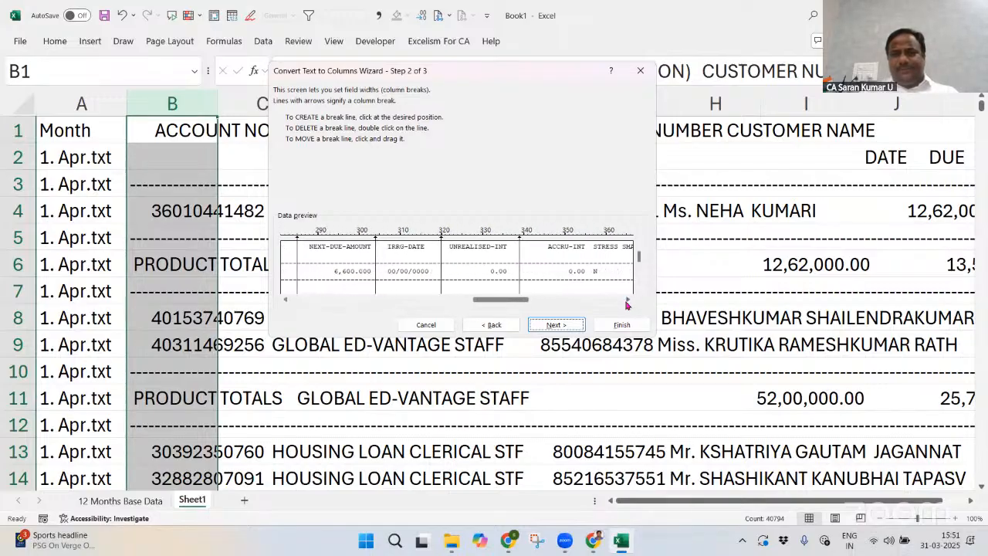
left_click(627, 301)
left_click(515, 274)
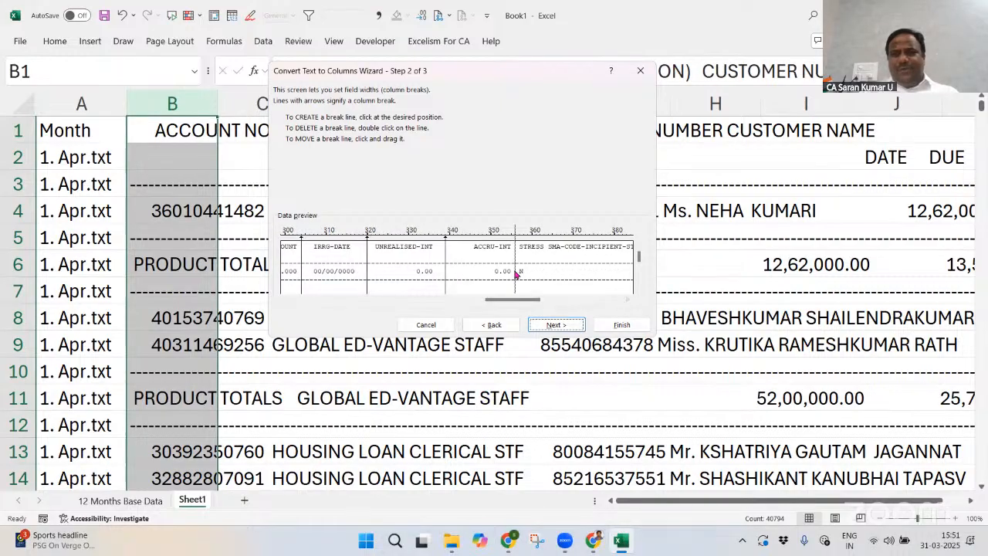
left_click(548, 275)
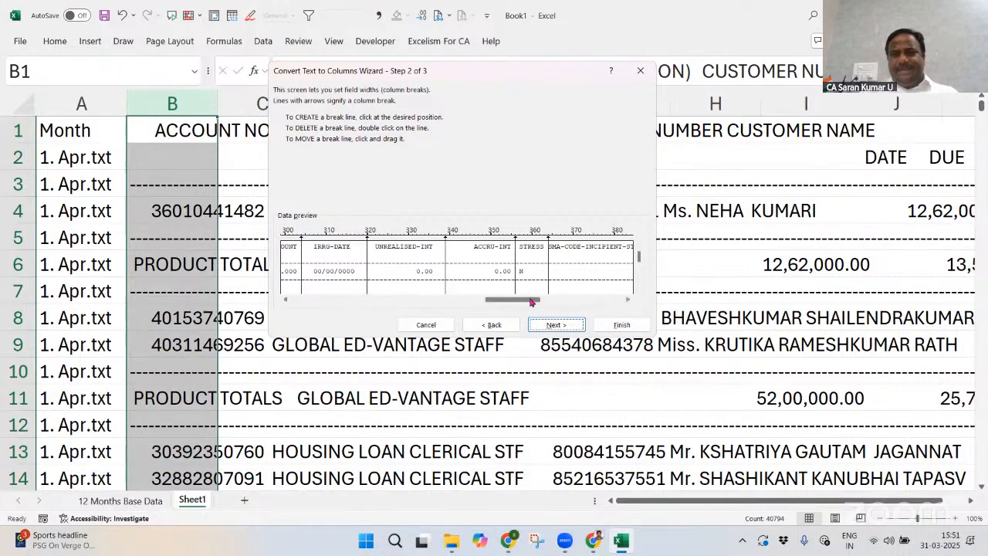
left_click_drag(535, 301, 548, 304)
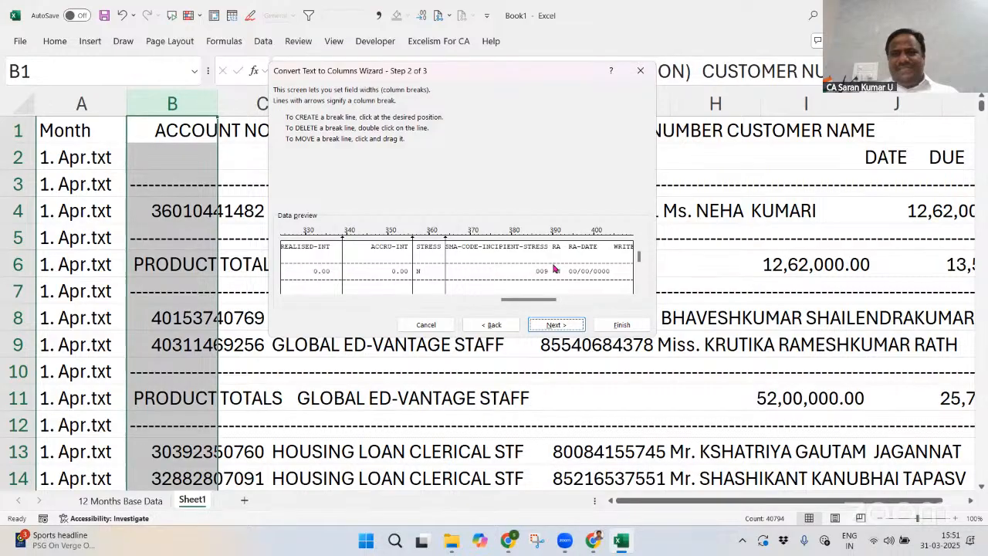
left_click(552, 268)
left_click(565, 268)
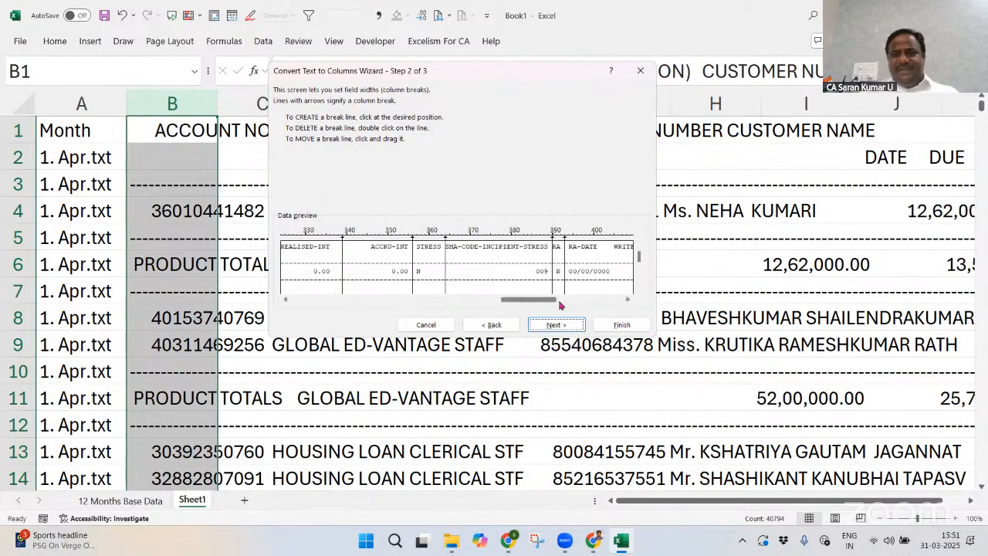
Set column breaks after the RA-DATE, WRITE-OFF-FLAG, WRITE-OFF-AMOUNT, WRITE-OFF-DATE and SMA-CLASS fields
left_click_drag(551, 302, 564, 302)
left_click(540, 268)
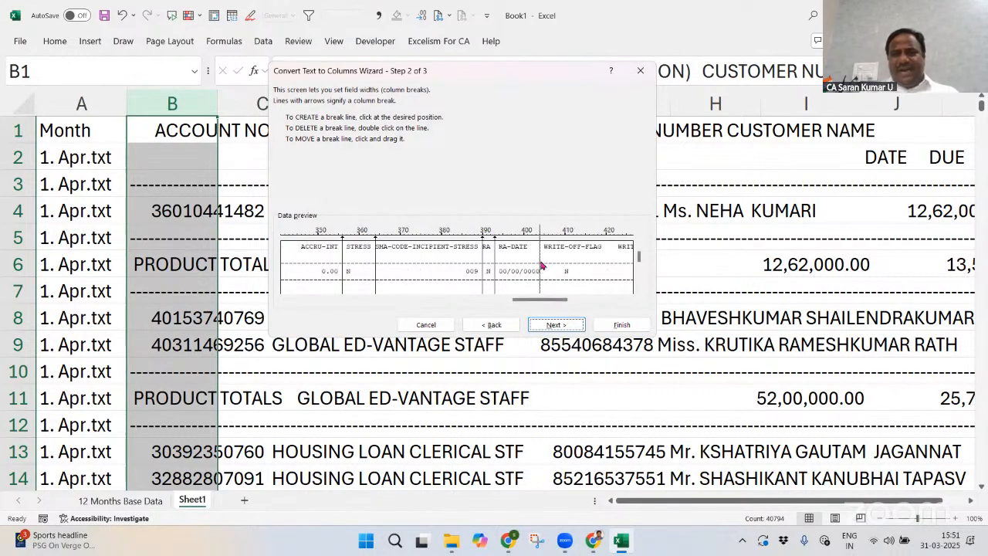
left_click(606, 266)
left_click_drag(561, 302, 587, 301)
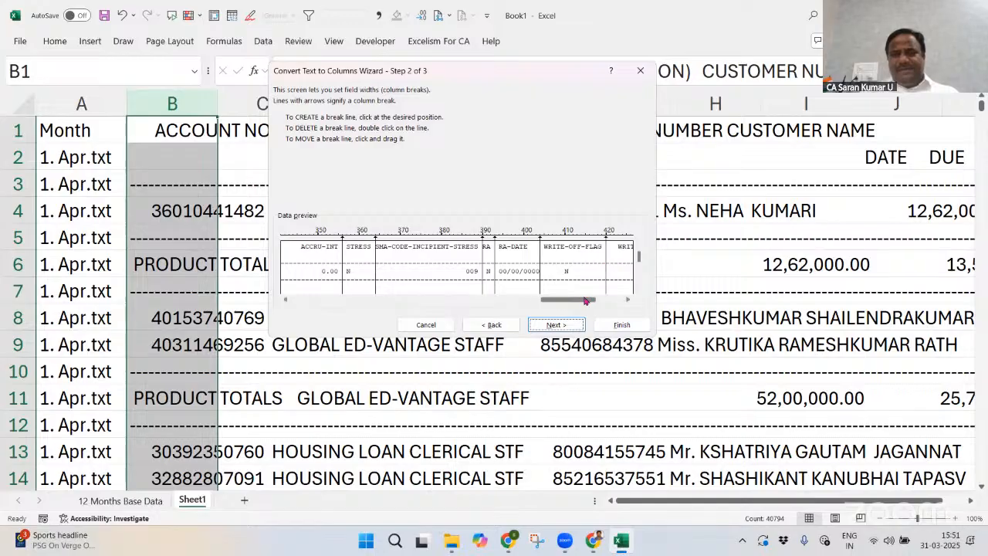
left_click(507, 266)
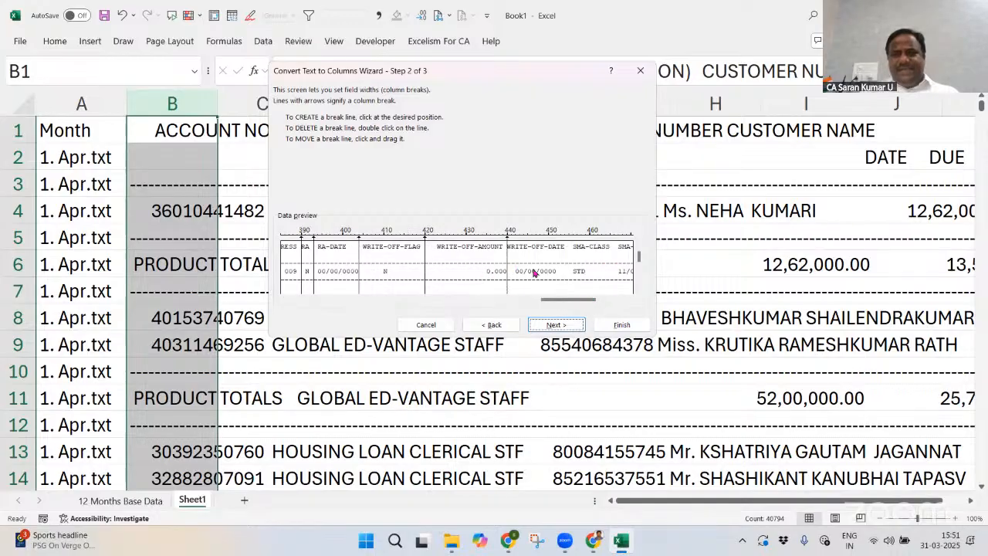
left_click(565, 270)
left_click(613, 270)
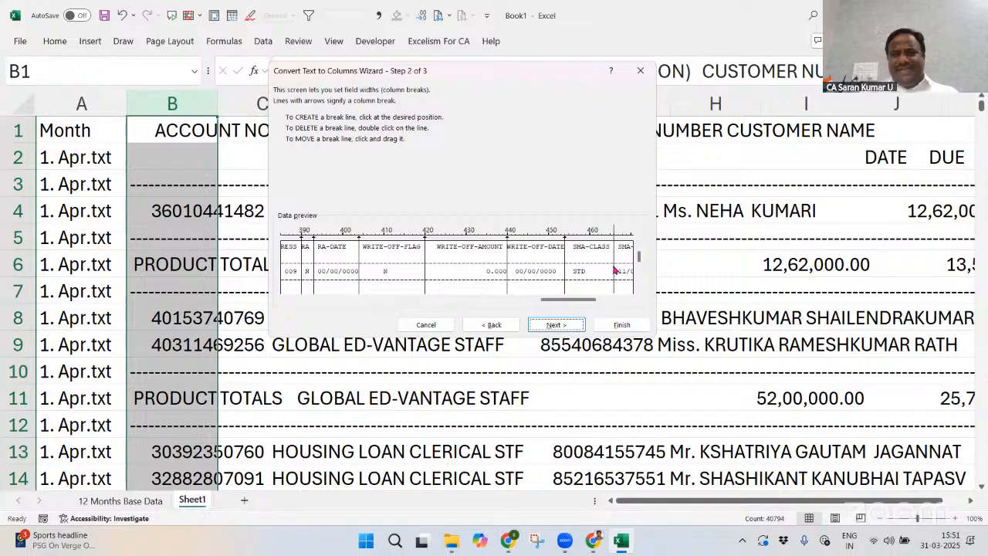
Set column breaks after the SMA-DATE and SMA-ARREAR-CONDITION fields and finish the text-to-columns conversion
left_click_drag(581, 303, 608, 302)
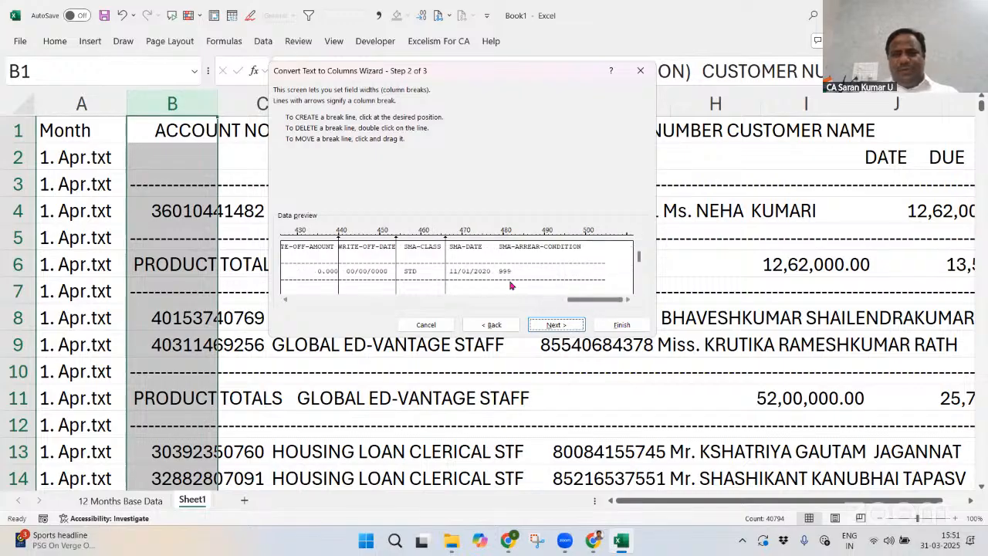
left_click(500, 270)
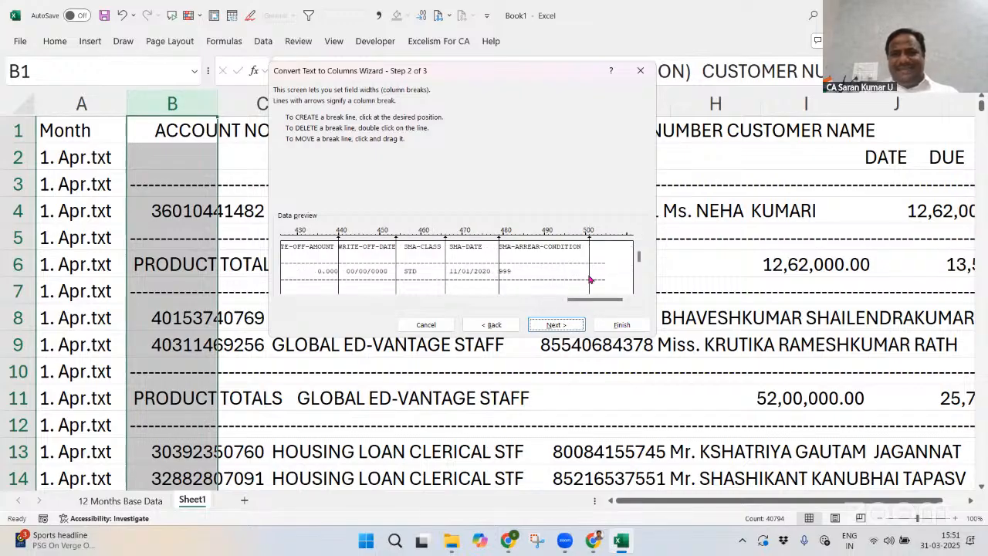
left_click(623, 323)
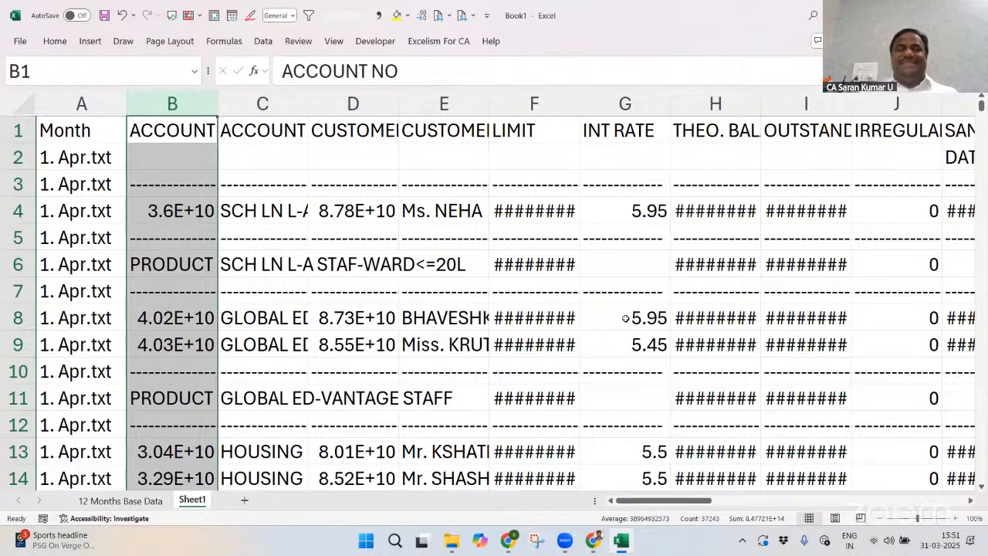
Apply a filter to the entire data range from the Month header to the last used cell
key("ctrl+Home")
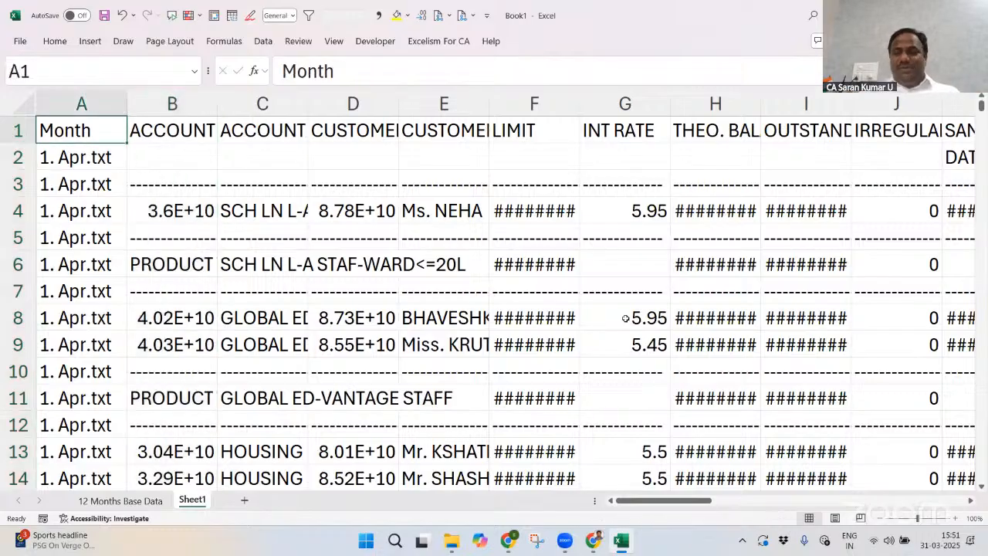
key("ctrl+shift+End")
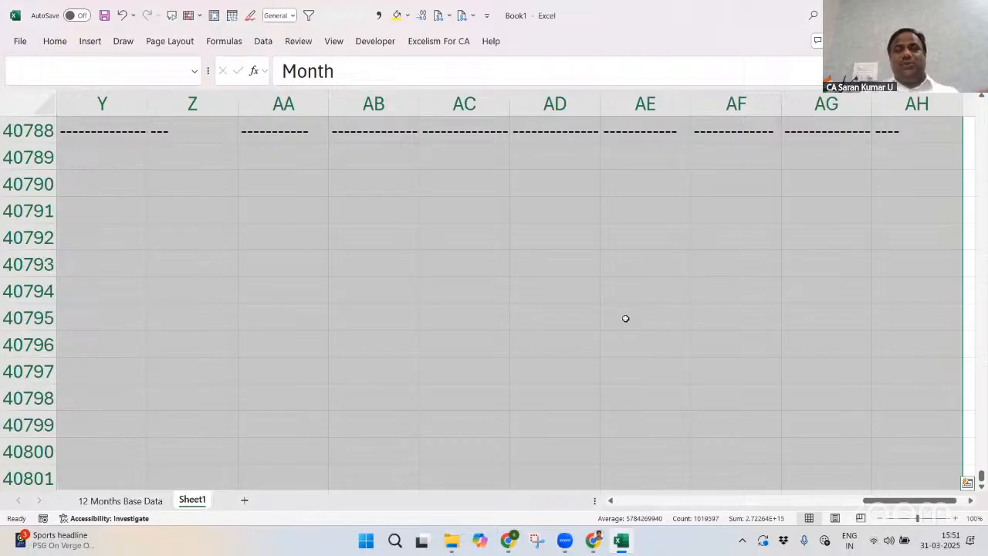
left_click(263, 42)
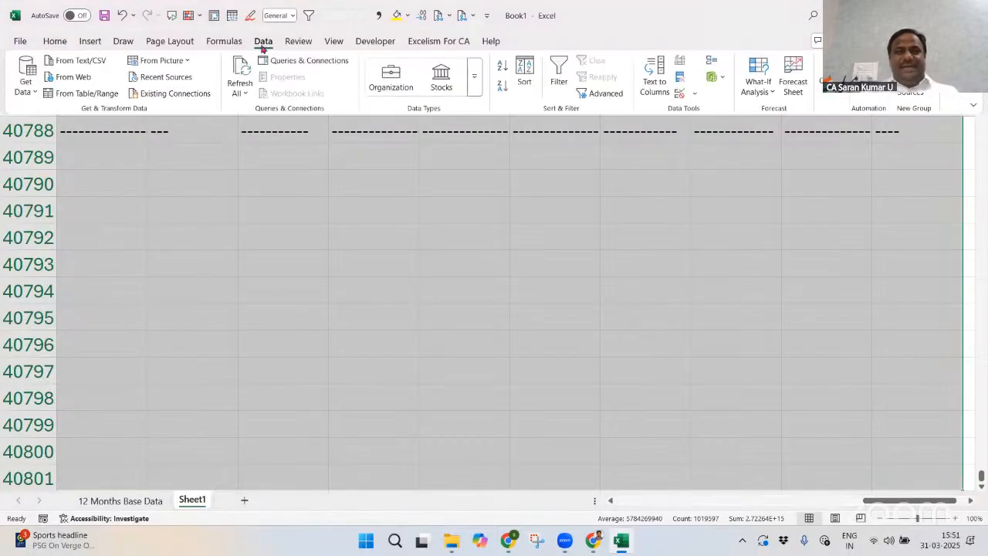
left_click(560, 71)
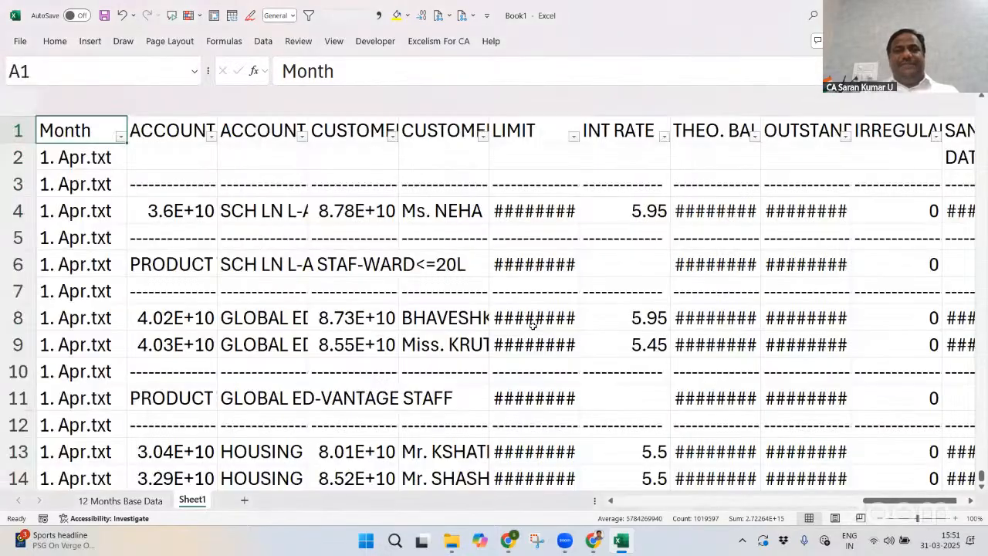
Filter the ACCOUNT NO column to only its non-numeric entries, from the dashed lines through SEGMENT TOTALS, plus blanks
key("Right")
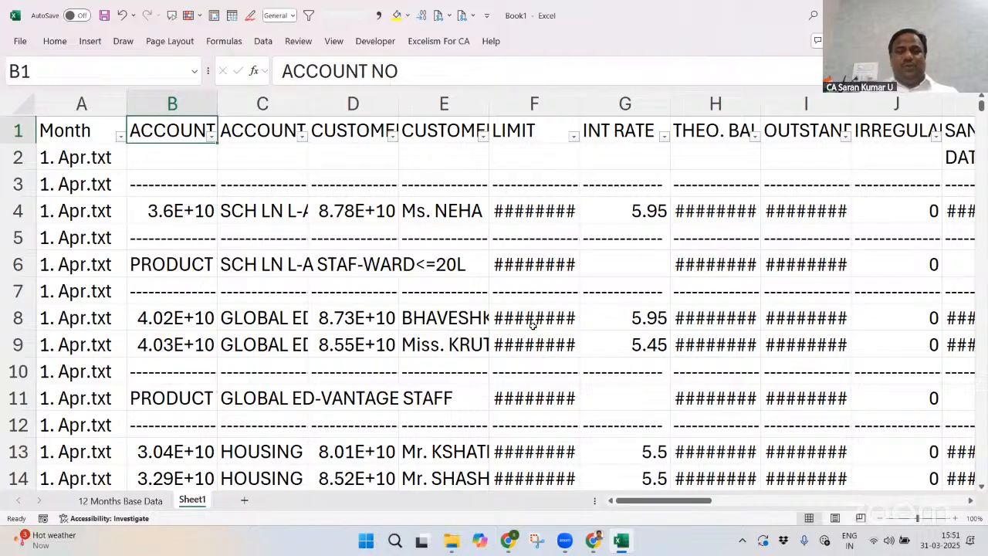
key("alt+Down")
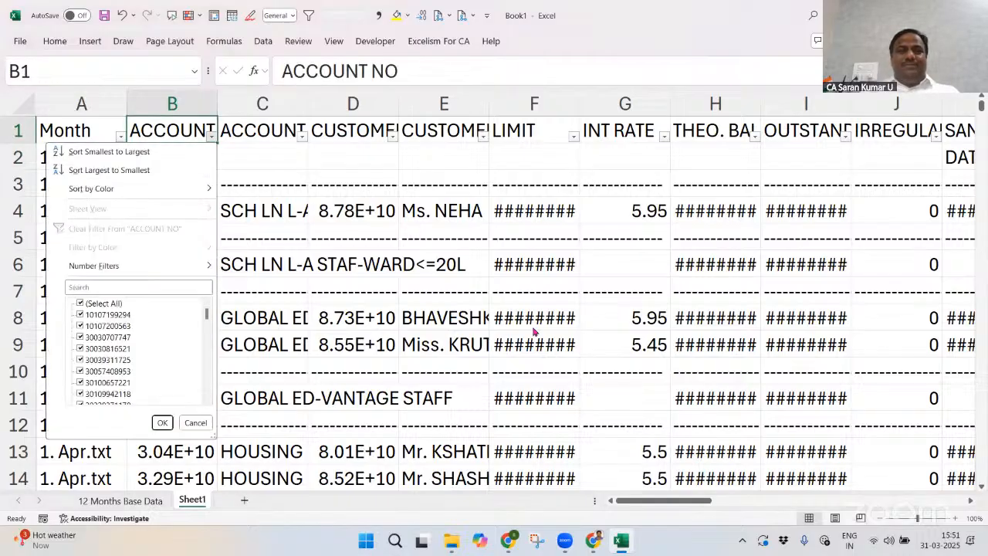
key("space")
key("End")
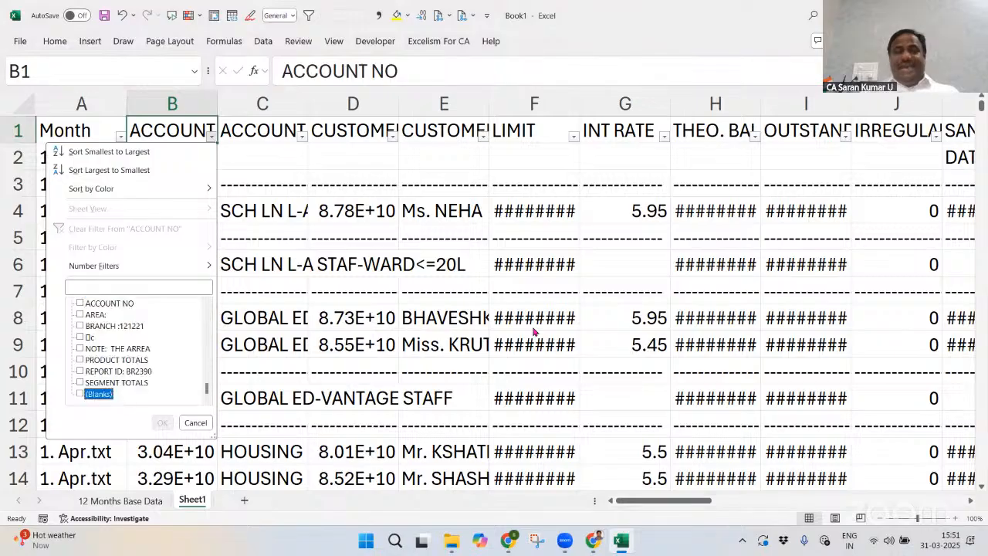
key("space")
key("Up")
key("space")
key("Up")
key("space")
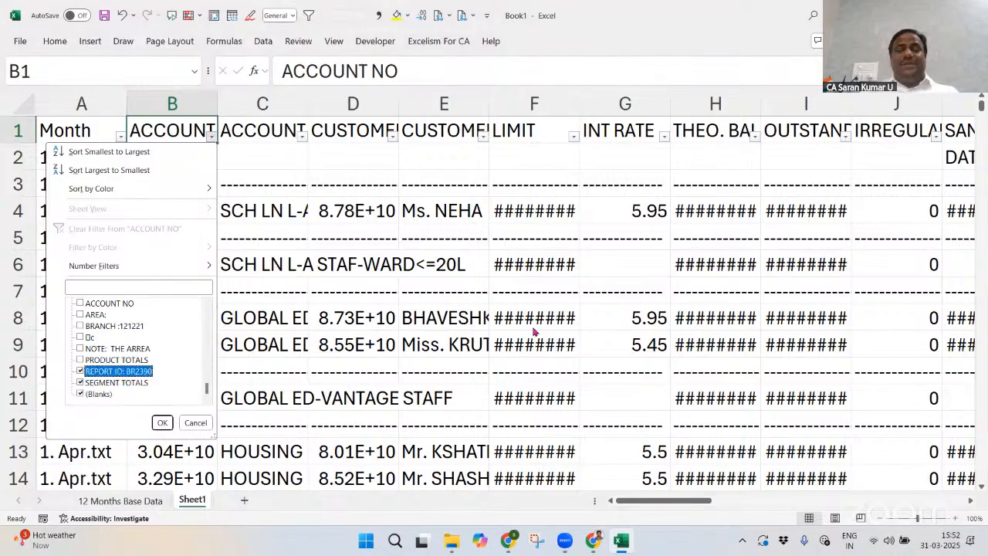
key("Up")
key("space")
key("Up")
key("space")
key("Up")
key("space")
key("Up")
key("space")
key("Up")
key("space")
key("Up")
key("space")
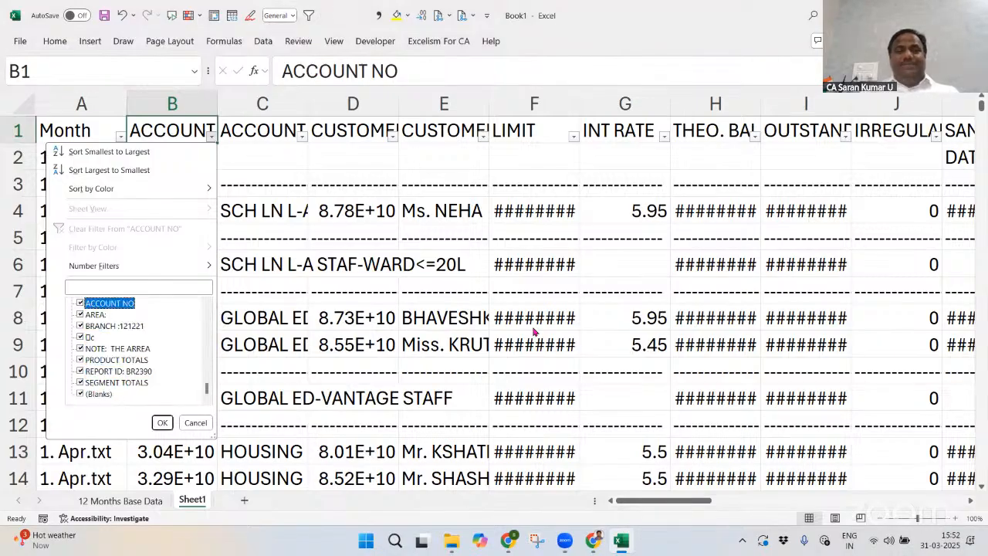
key("Up")
key("space")
key("Up")
key("space")
key("Up")
key("space")
key("Up")
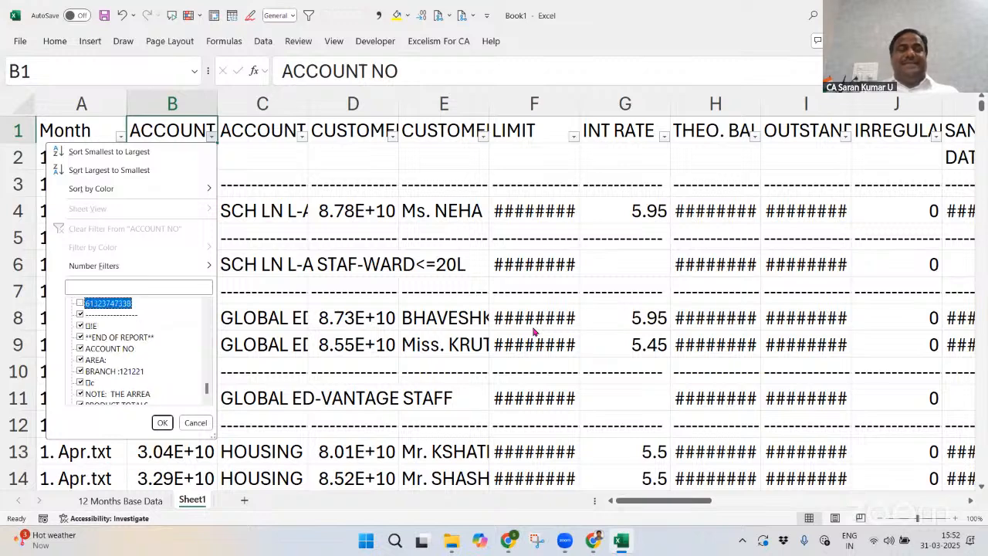
key("Return")
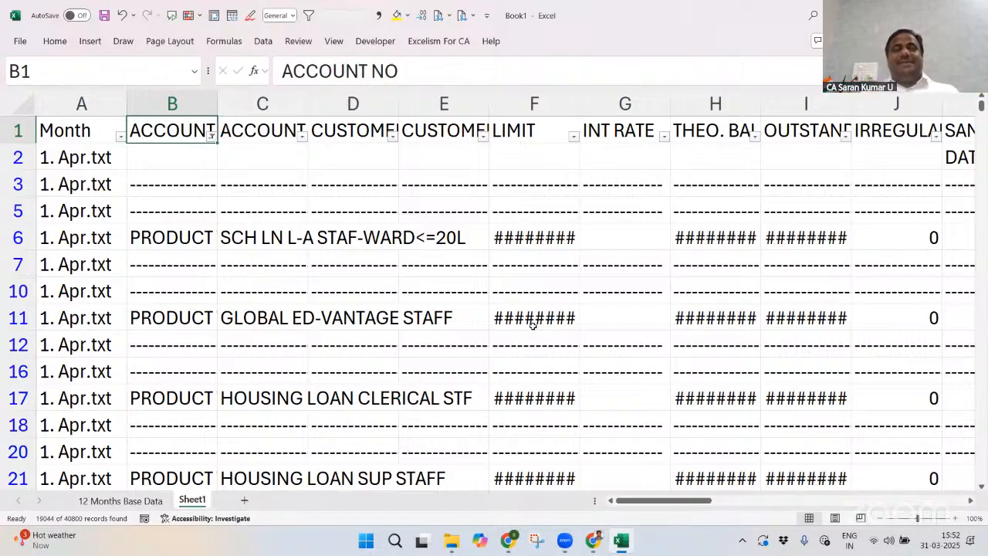
Delete all filtered rows below the header as entire sheet rows
key("Down")
key("Left")
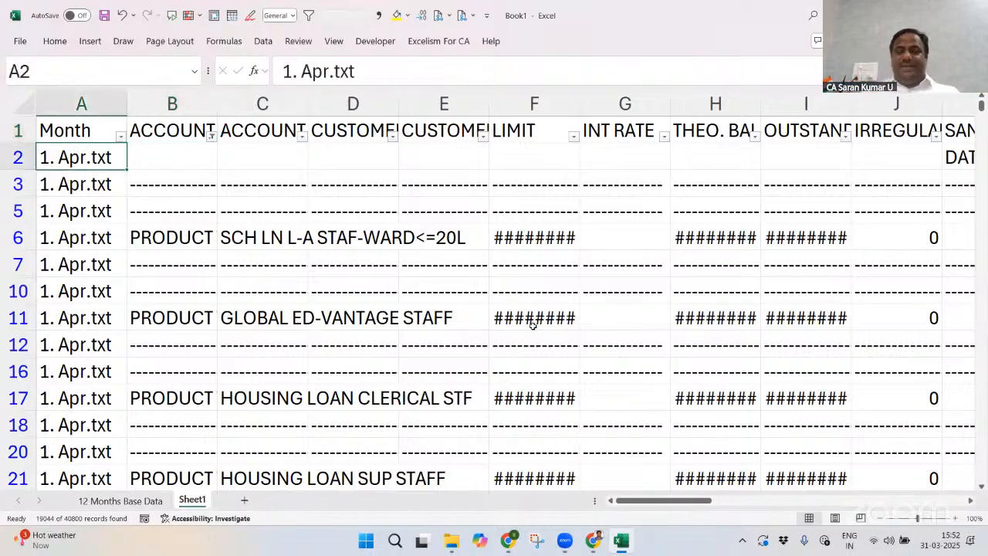
key("ctrl+shift+End")
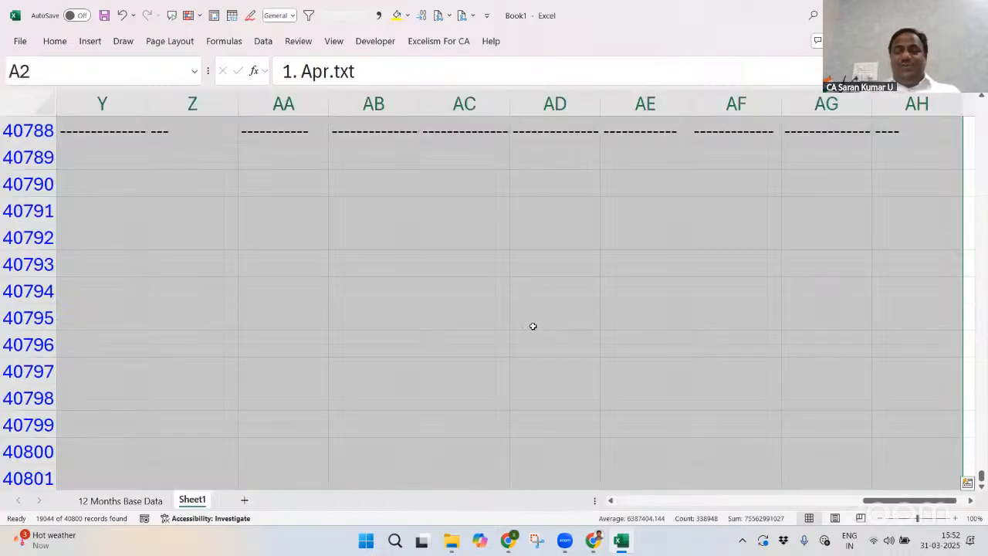
key("ctrl+minus")
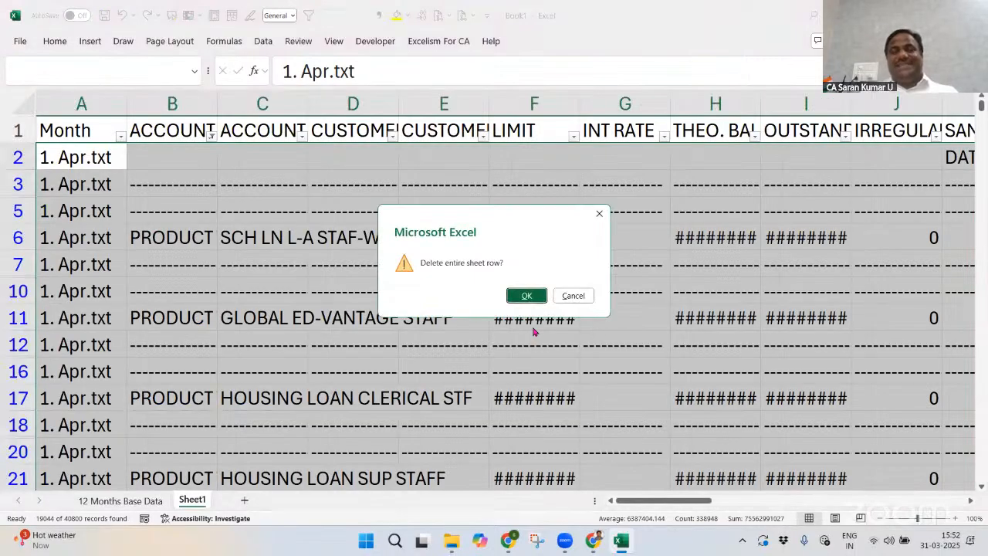
key("Return")
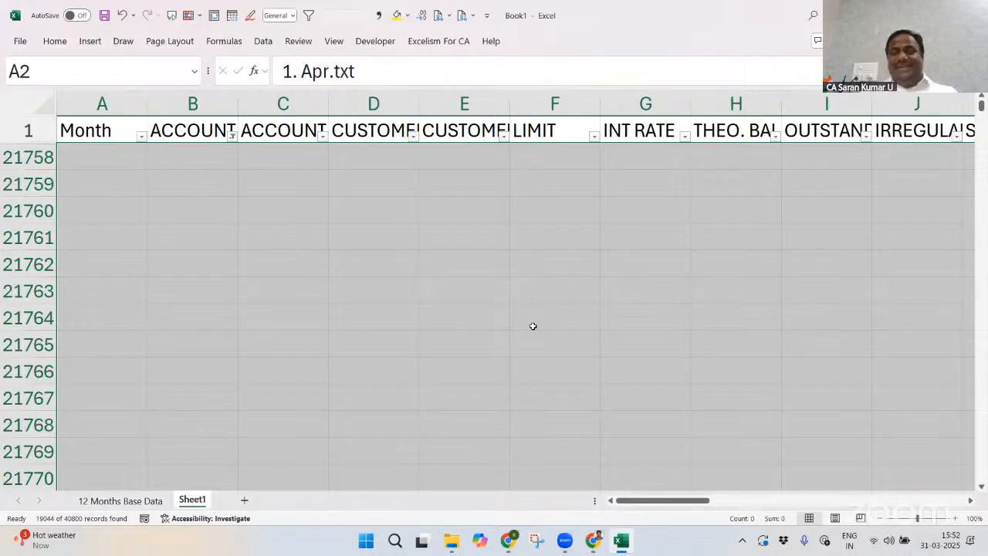
Clear the ACCOUNT NO filter so that all remaining account records are shown
key("Up")
key("Right")
key("alt+d")
key("f")
key("f")
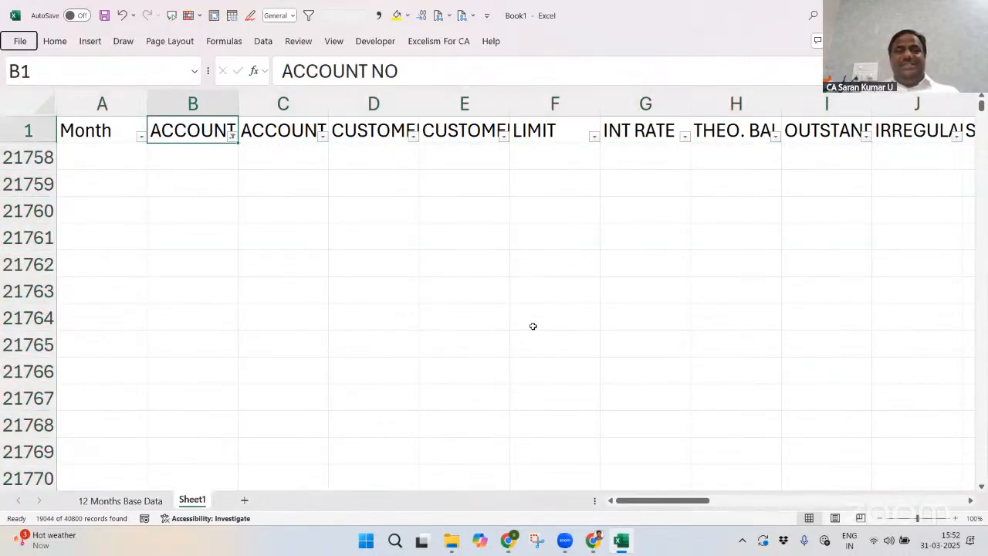
key("Down")
key("Up")
AutoFit the width of all columns in the data range and return to the first record
key("ctrl+a")
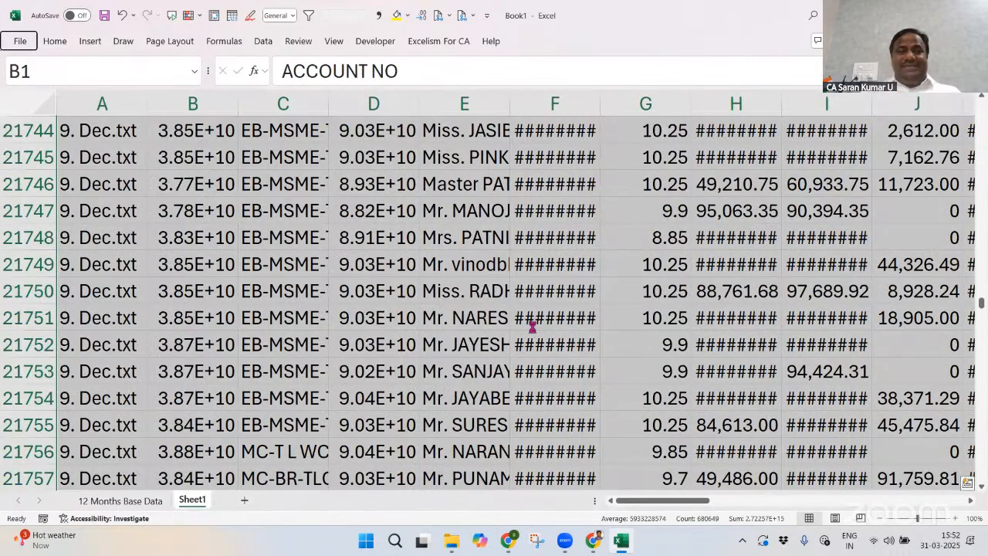
key("alt+o")
key("c")
key("a")
key("ctrl+Home")
key("Down")
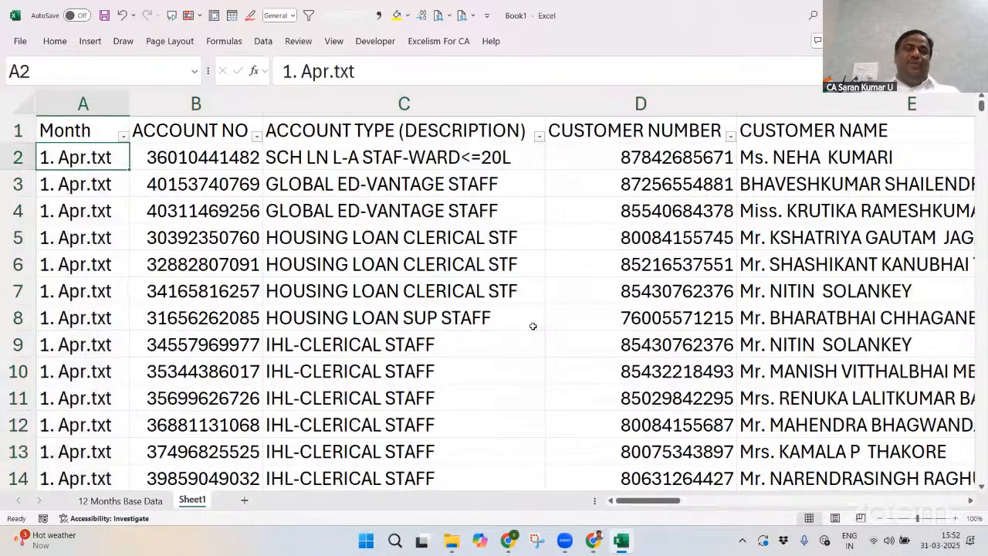
Remove the ".txt" extension from every entry in the Month column by replacing it with nothing
key("ctrl+space")
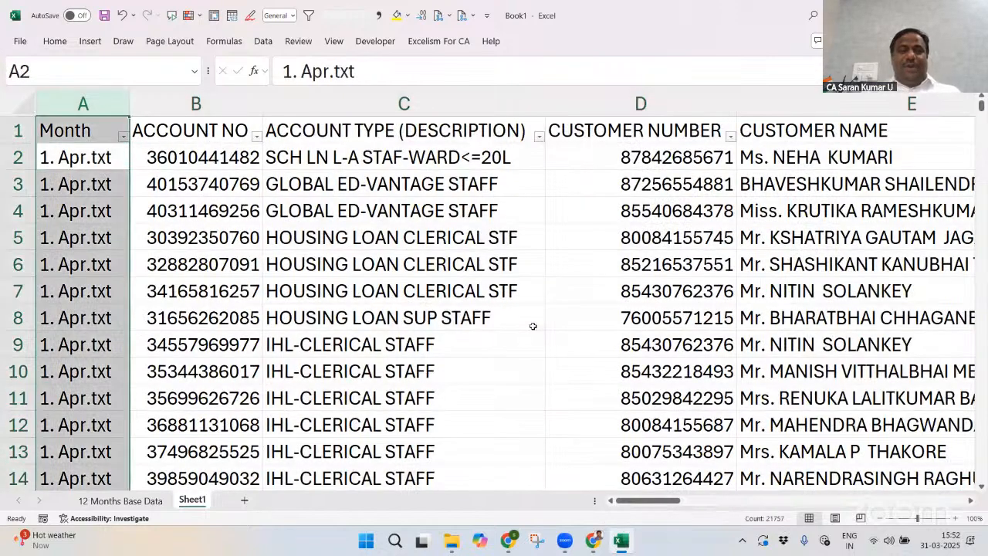
key("ctrl+h")
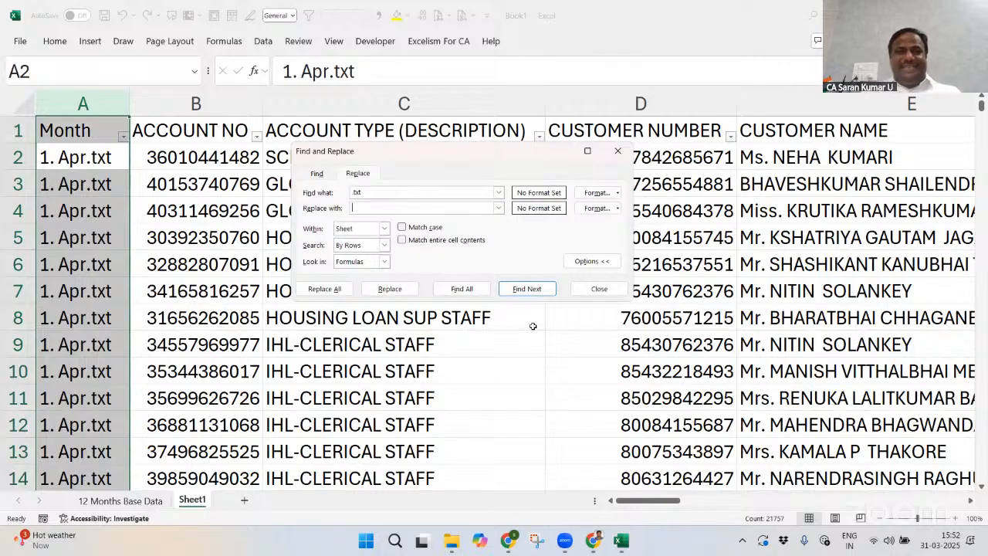
key("alt+a")
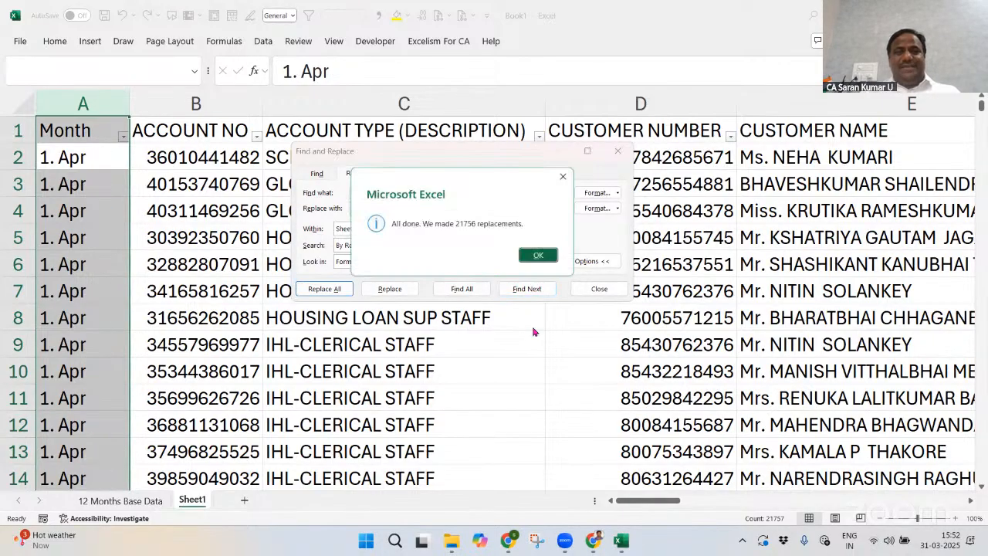
left_click(541, 257)
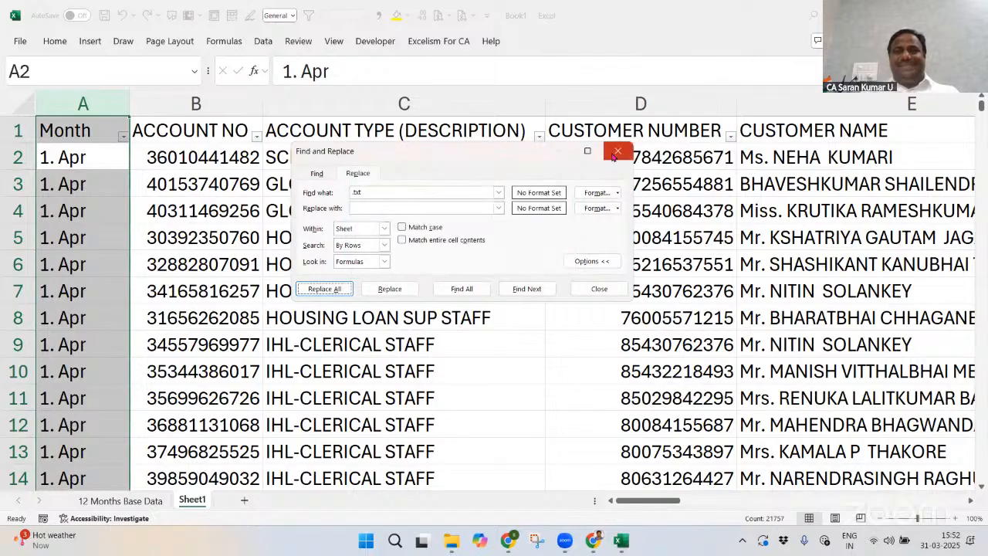
left_click(618, 151)
Check the last record of the ACCOUNT NO column and return to its header
left_click(276, 290)
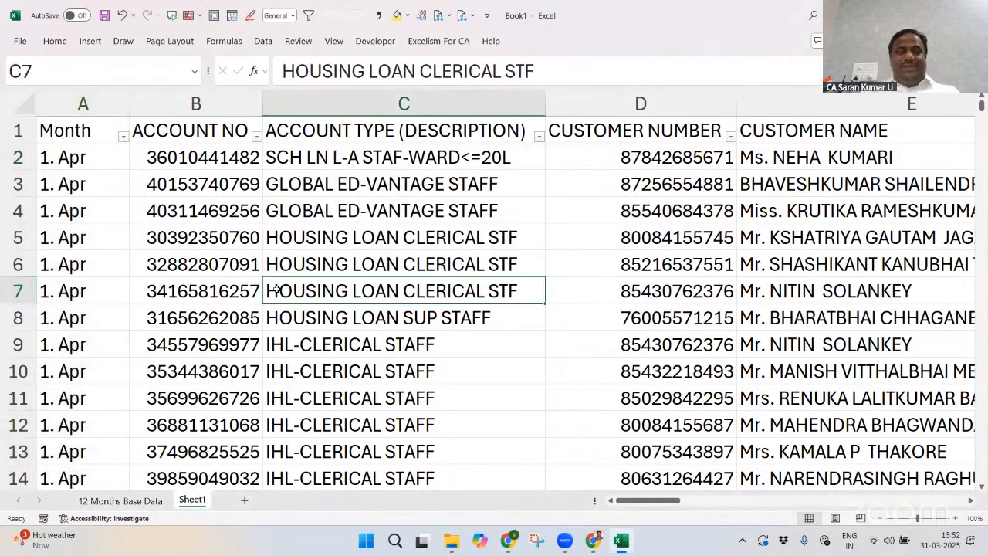
key("Left")
key("ctrl+Down")
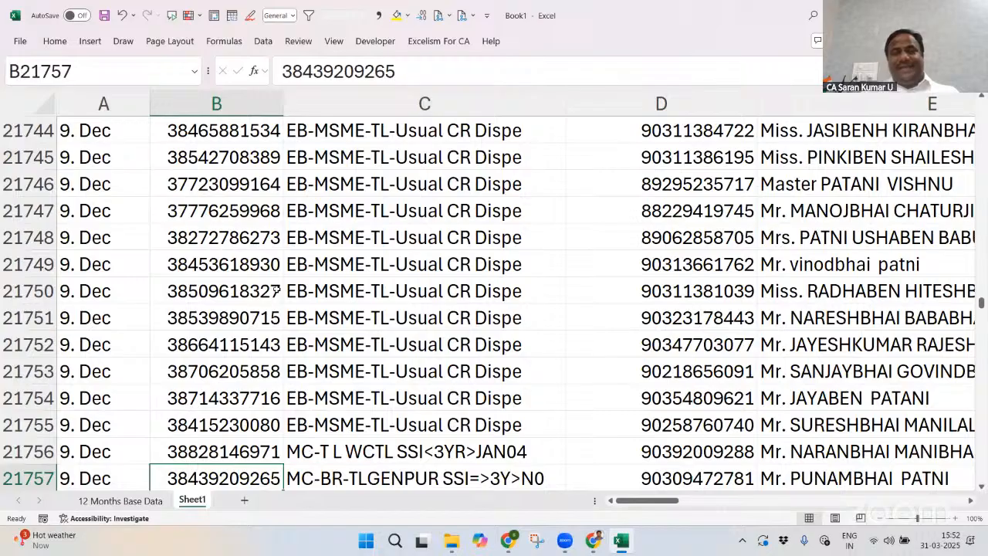
key("ctrl+Up")
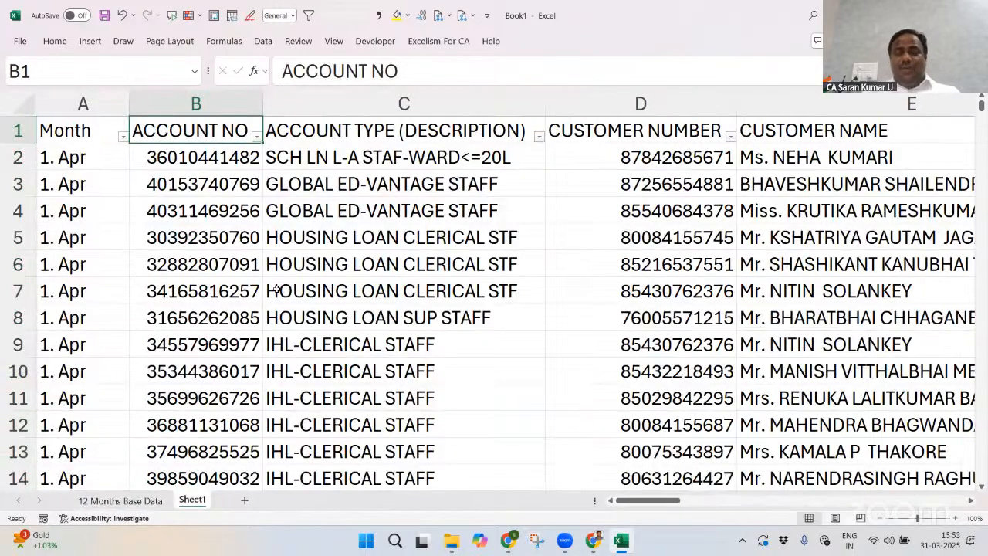
Save the workbook as "12 Months Data Conversion - PQ.xlsx" in the bank branch audit analysis folder and close it
key("ctrl+2")
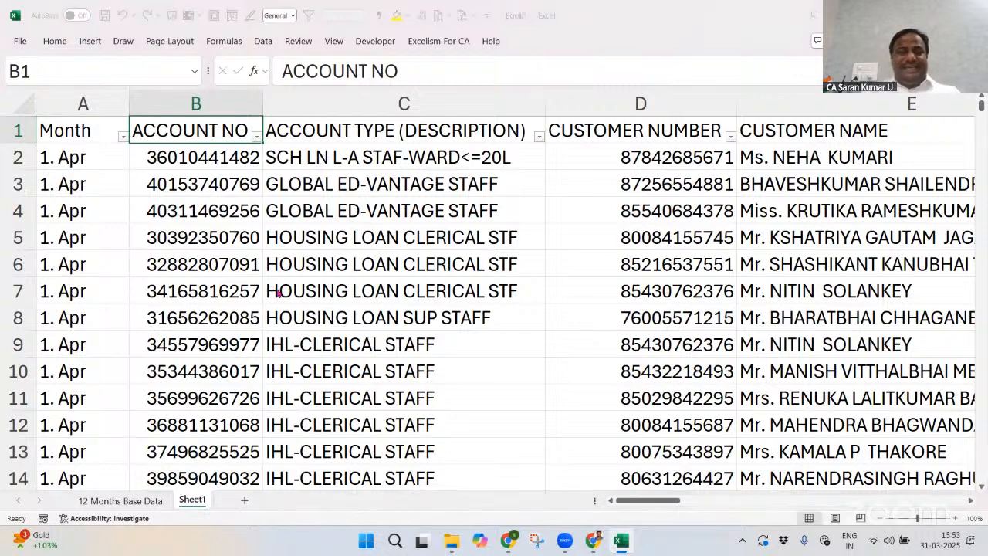
key("F12")
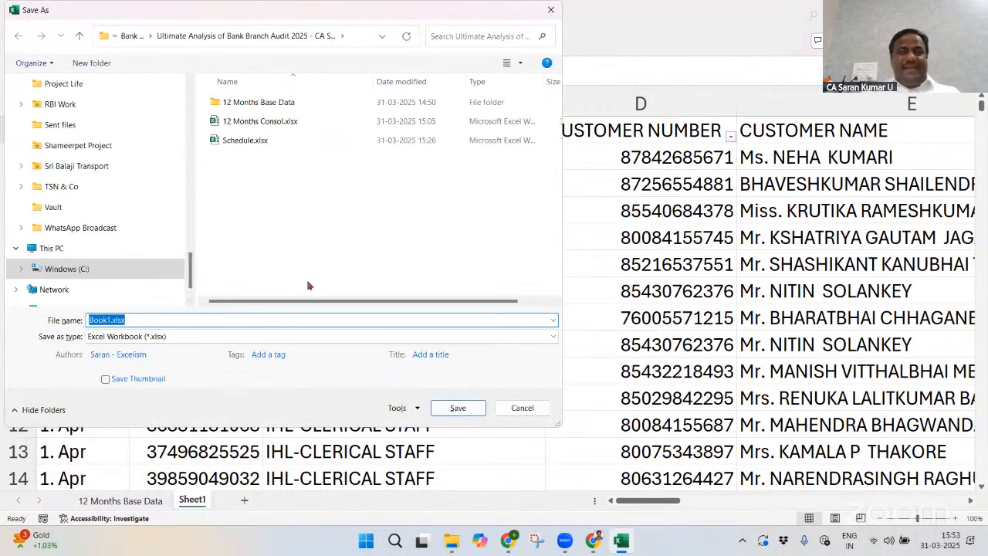
type("12 ")
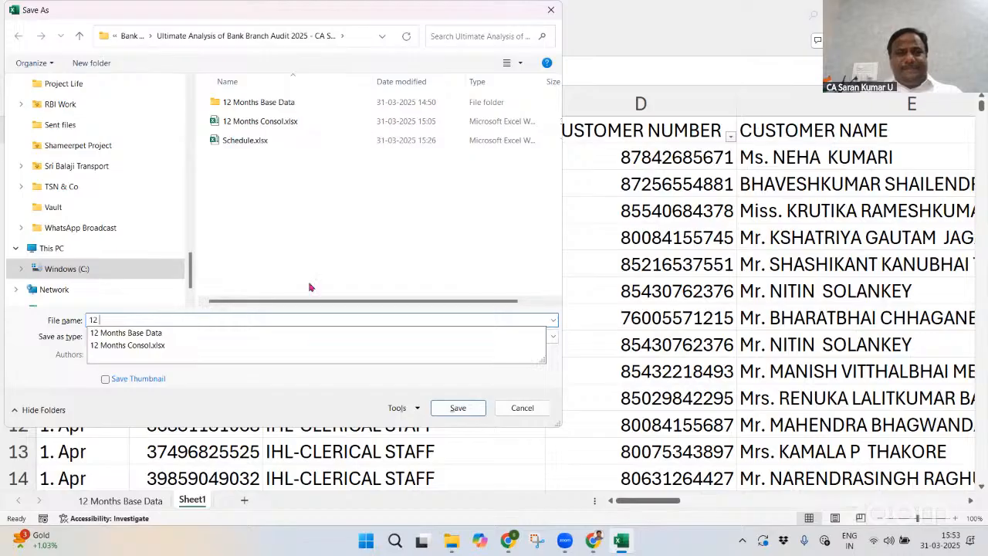
type("No")
key("BackSpace")
key("BackSpace")
type("Months Data")
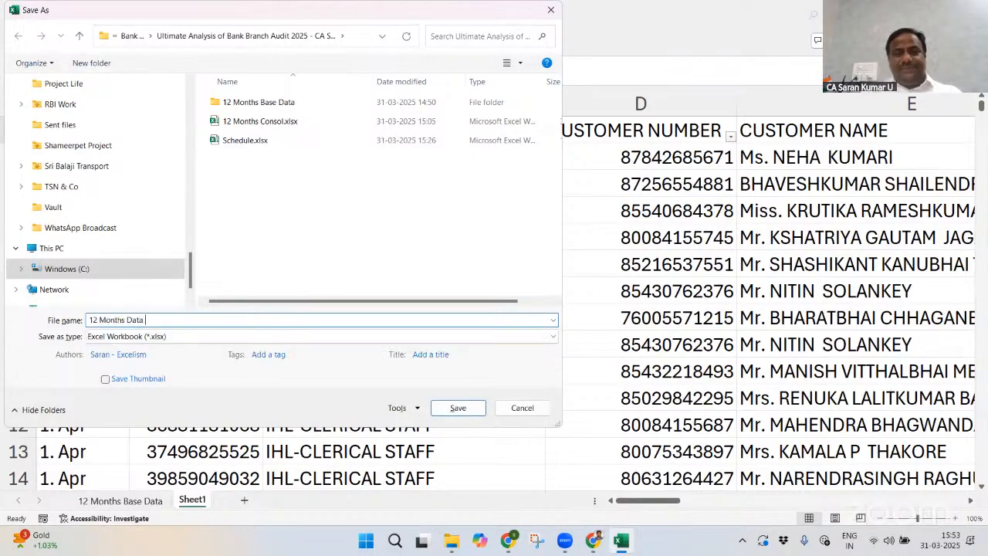
type(" Conversion")
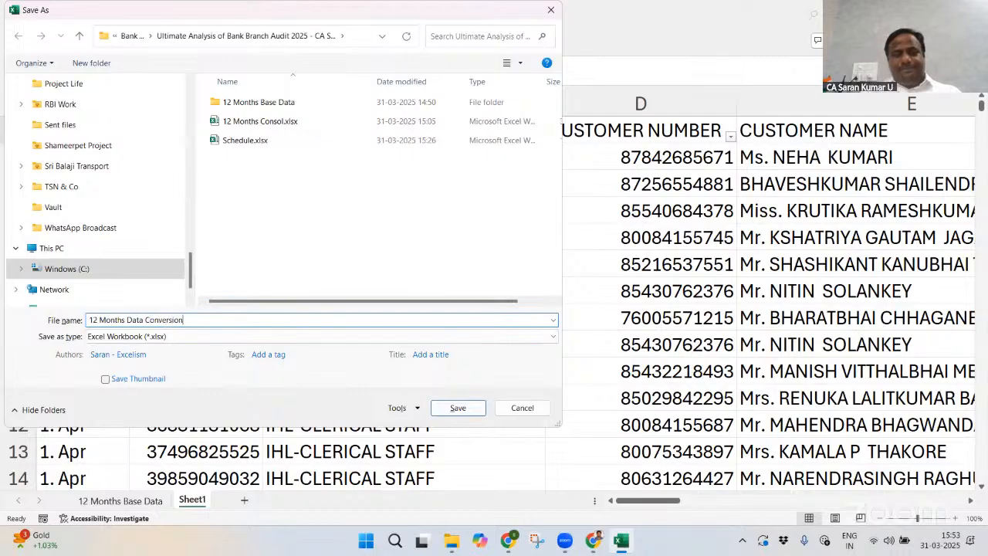
type(" - PQ.xlsx")
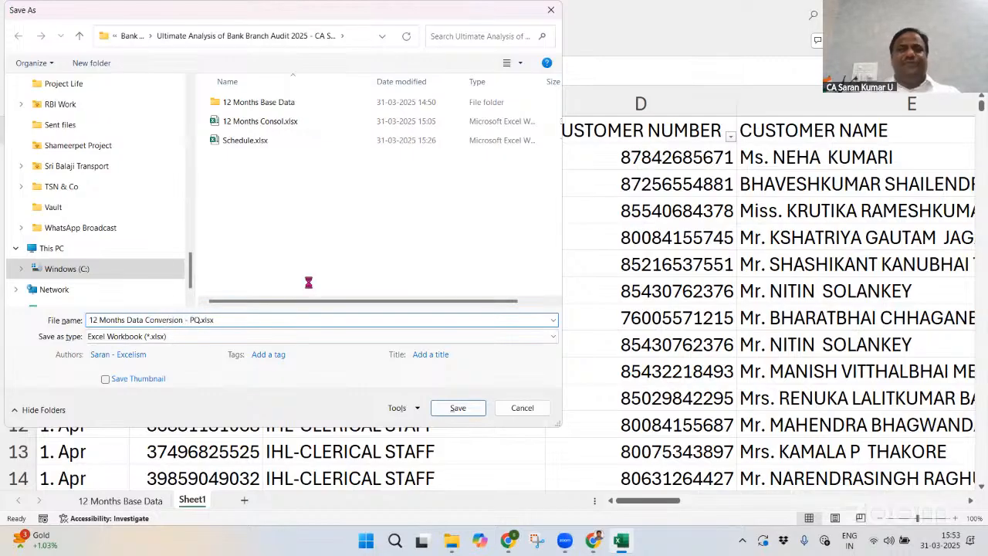
key("Return")
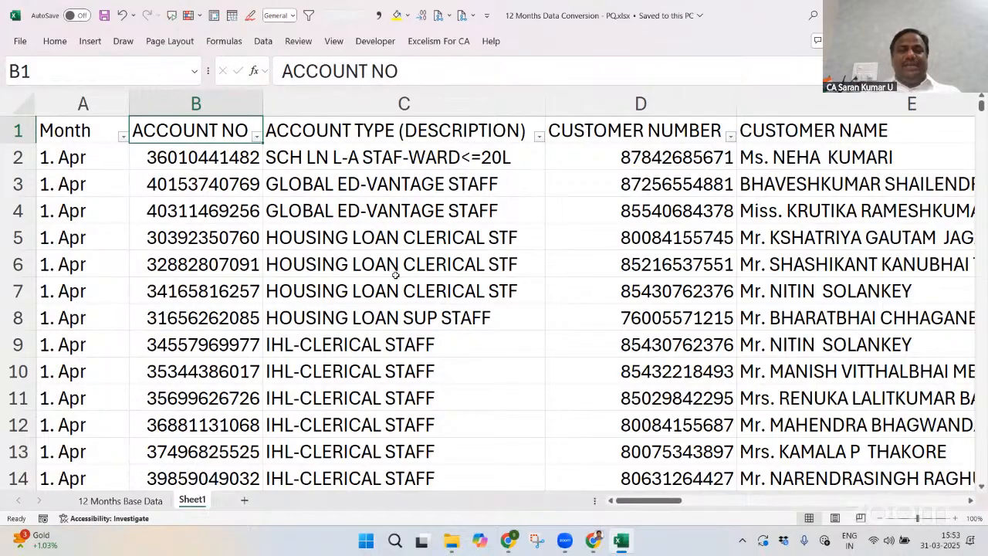
key("ctrl+w")
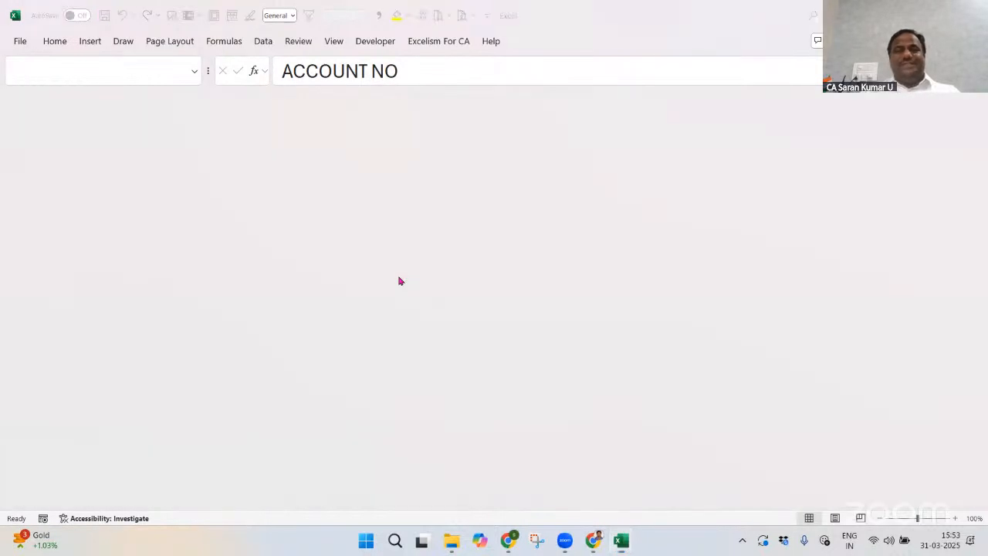
Switch to File Explorer, refresh the 12 Months Base Data folder and go up to its parent folder
key("alt+Tab")
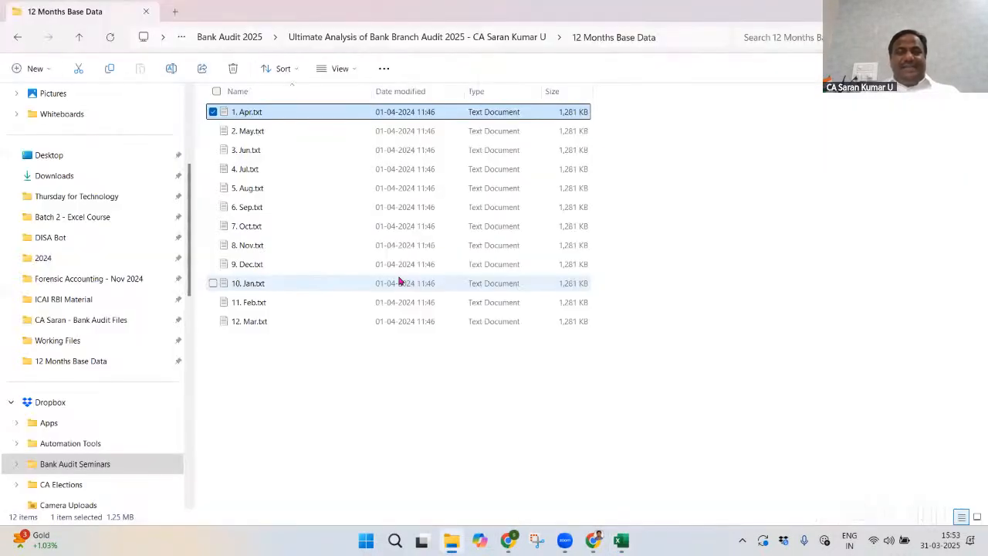
key("alt+Up")
key("Return")
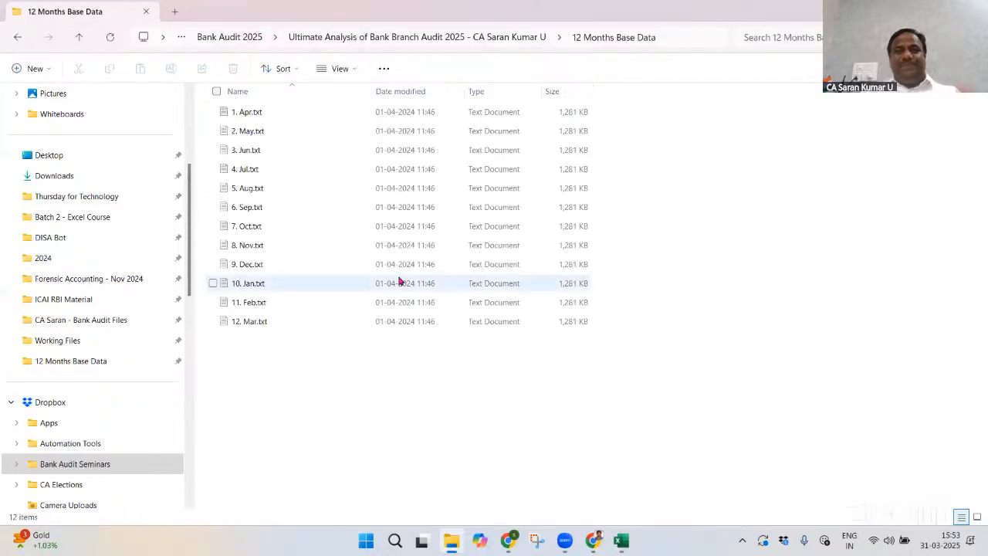
key("F4")
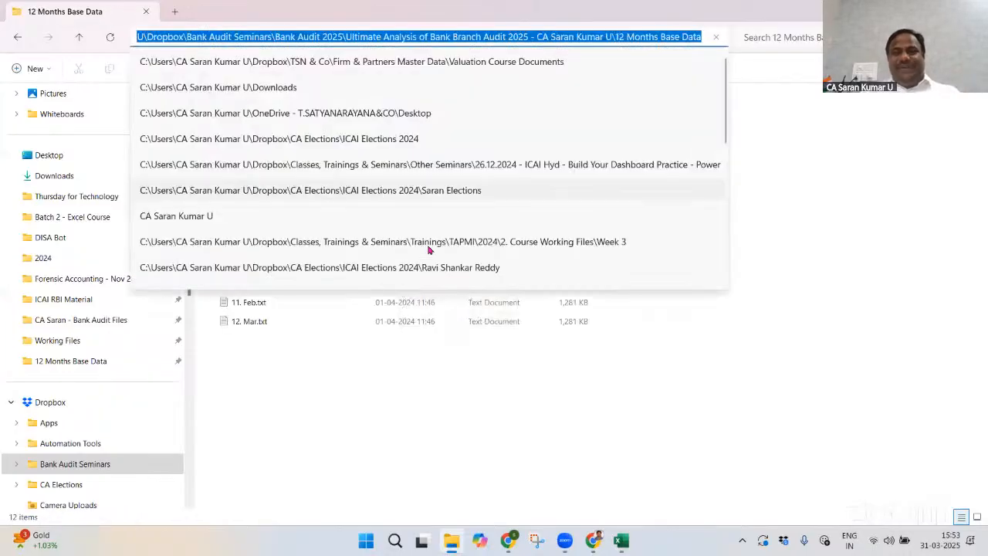
key("Escape")
left_click(448, 227)
left_click(549, 413)
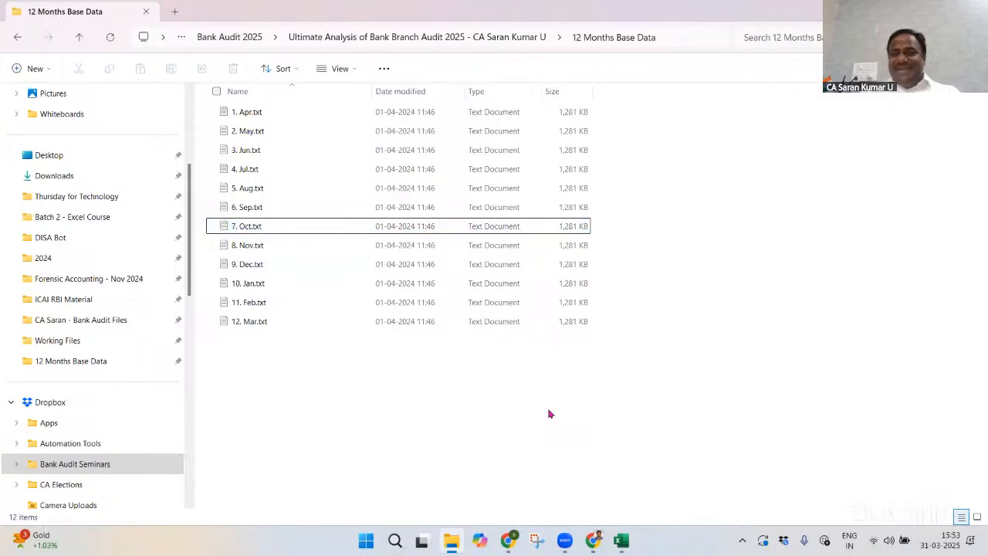
key("F5")
key("alt+Up")
Rename 12 Months Consol.xlsx as "12 Months Consol - Working.xlsx" and open it in Excel
key("Down")
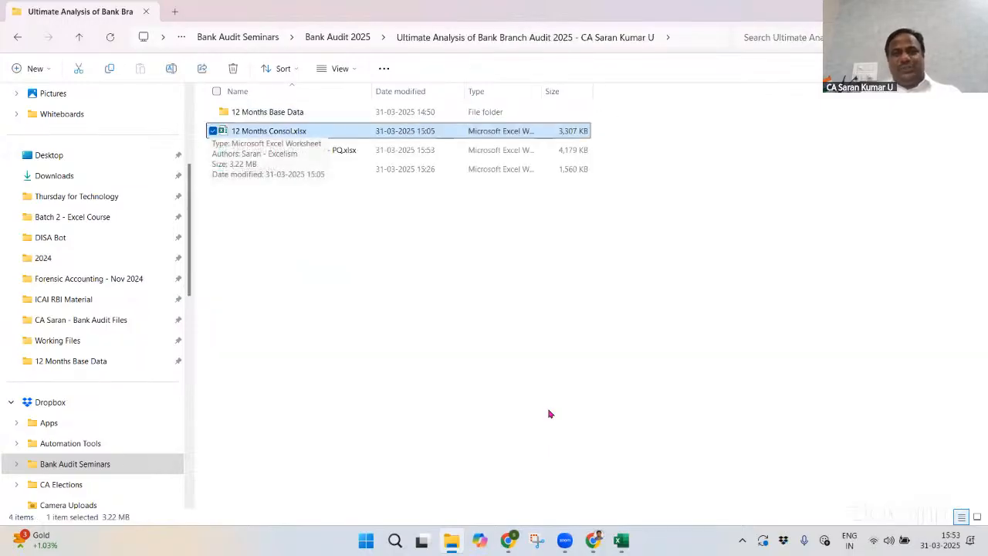
key("F2")
type("- Working")
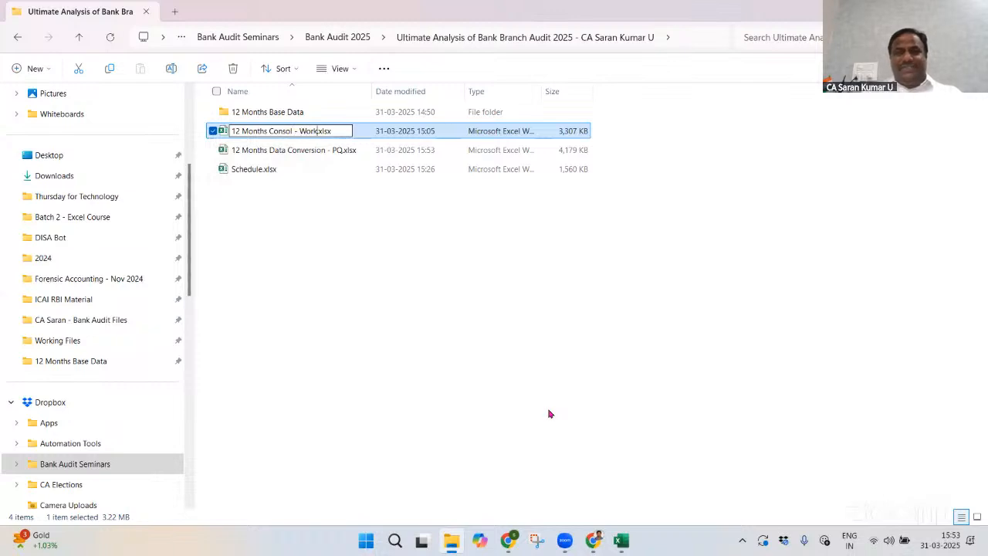
key("Return")
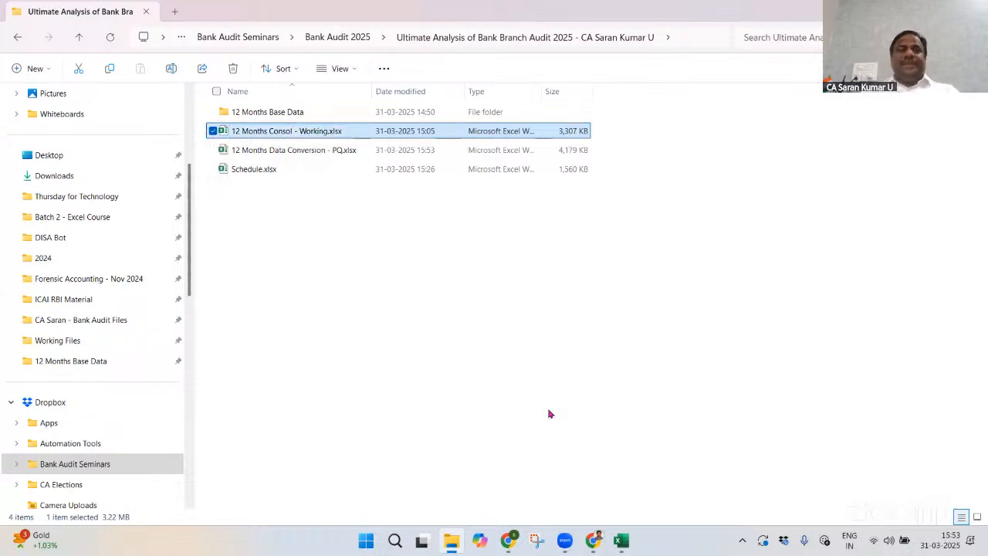
key("Return")
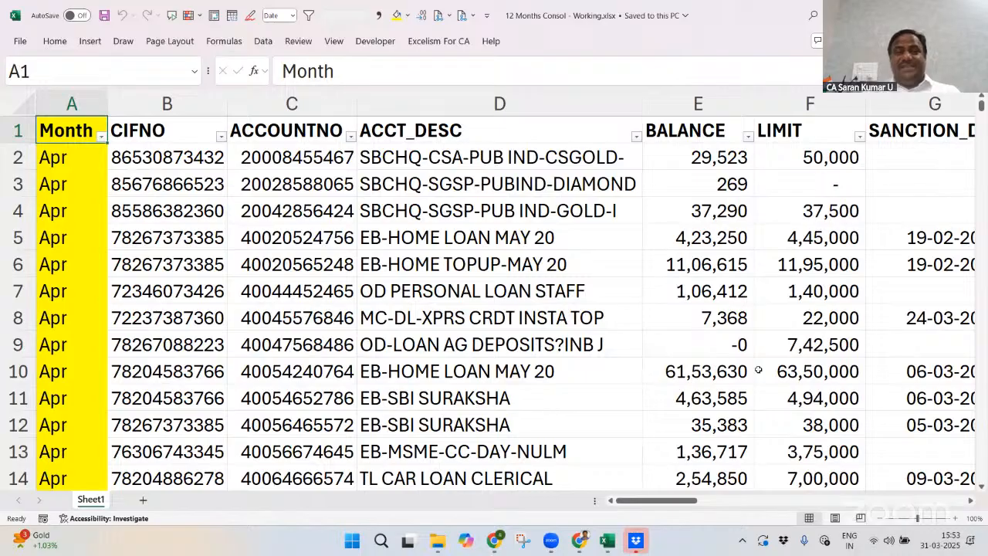
Examine the consolidated data's columns, from ACCOUNTNO, ACCT_DESC, BALANCE and LIMIT across to ACCRUED_INT
left_click_drag(499, 104, 807, 104)
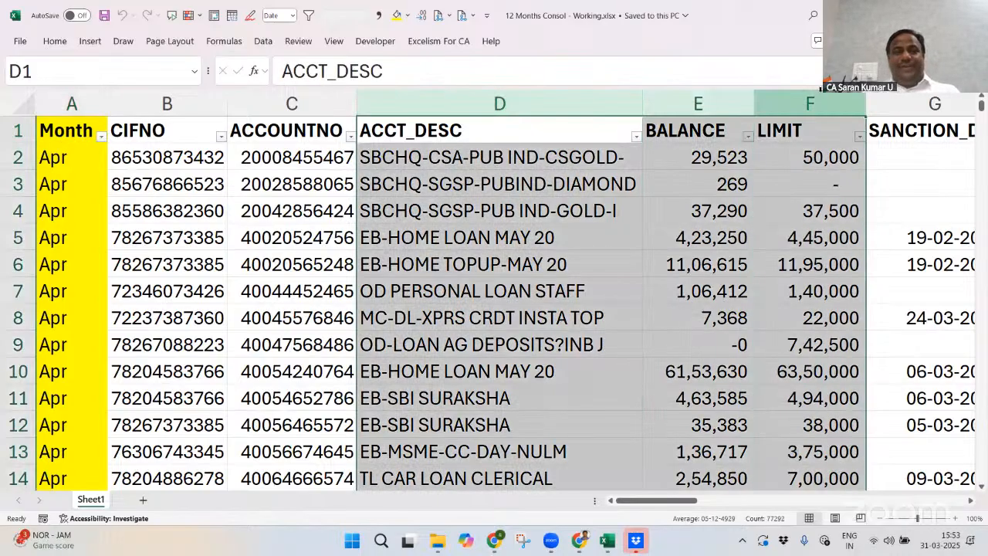
left_click(331, 99)
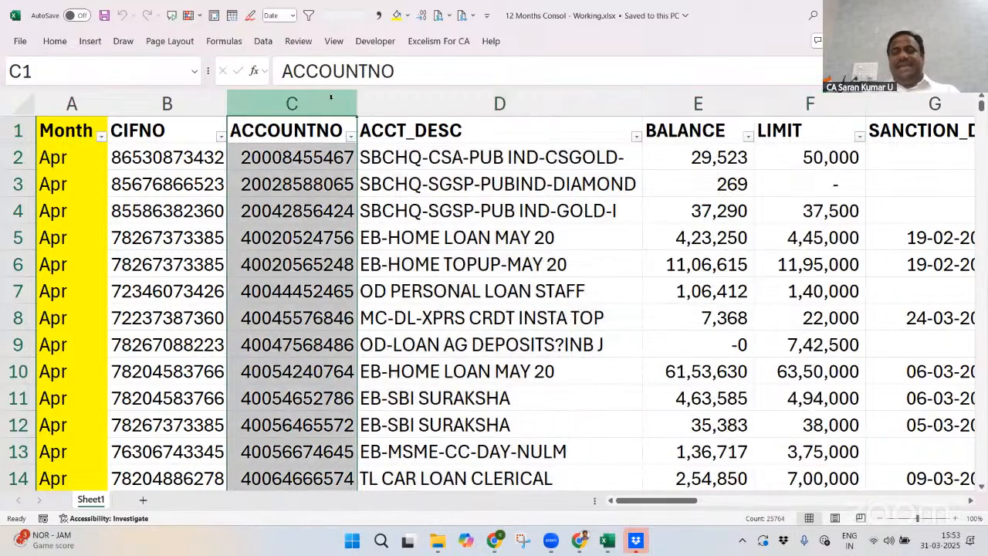
key("Right")
key("Right")
key("Right")
key("Right")
key("Right")
key("Right")
key("Right")
key("Right")
key("Right")
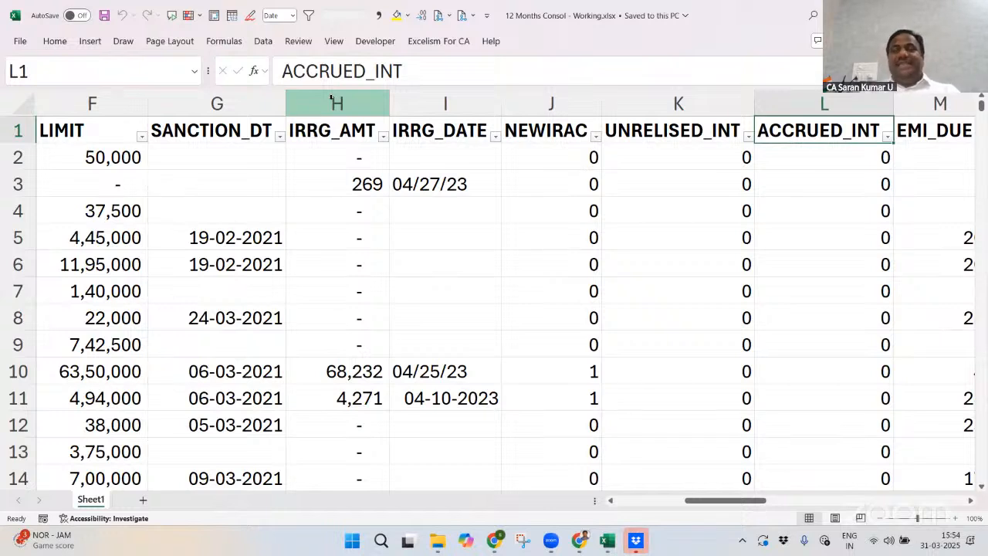
Highlight the NEWIRAC column's header and all its data with a yellow fill
key("Left")
key("Left")
key("ctrl+shift+Down")
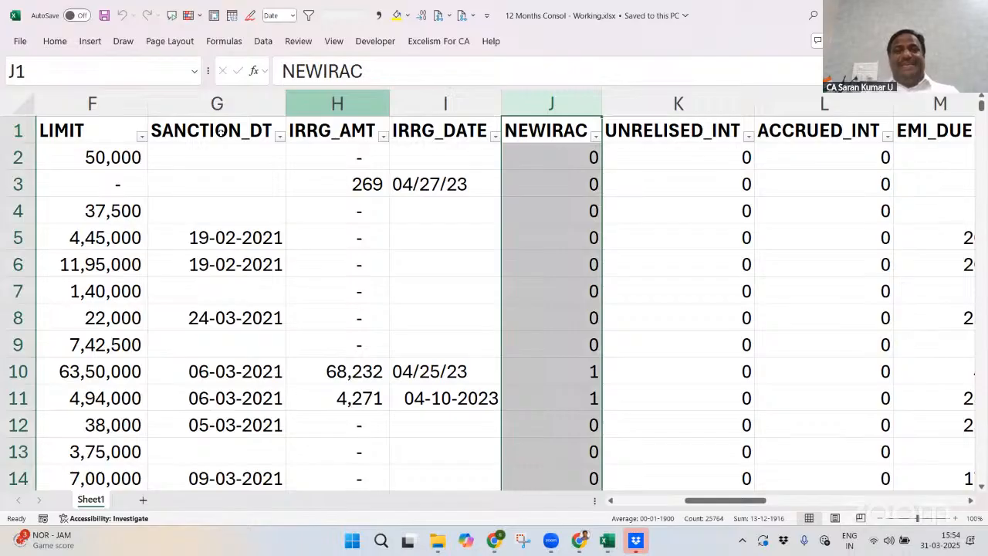
left_click(400, 15)
left_click(610, 179)
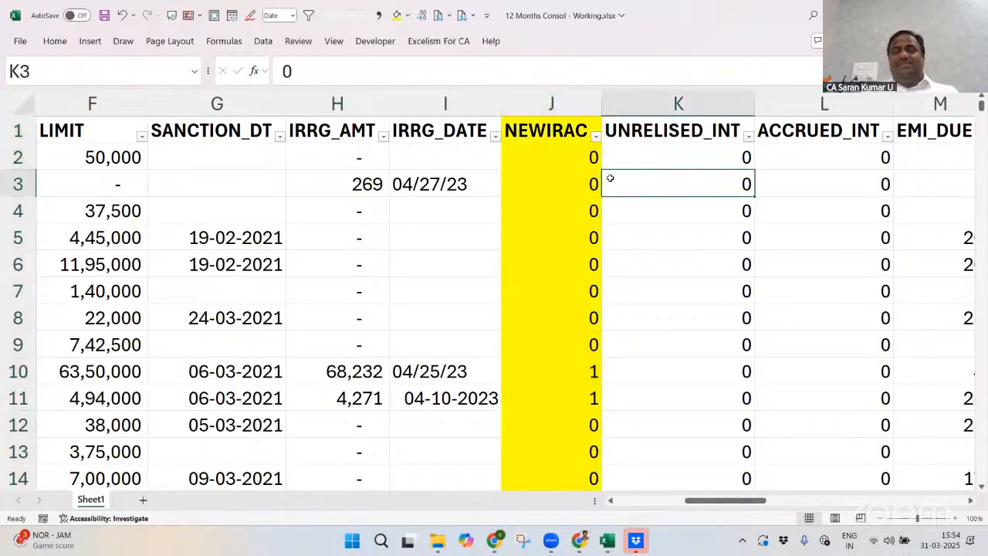
Examine the distinct values offered by the NEWIRAC column's filter, enlarging the list enough to show them all
left_click(570, 136)
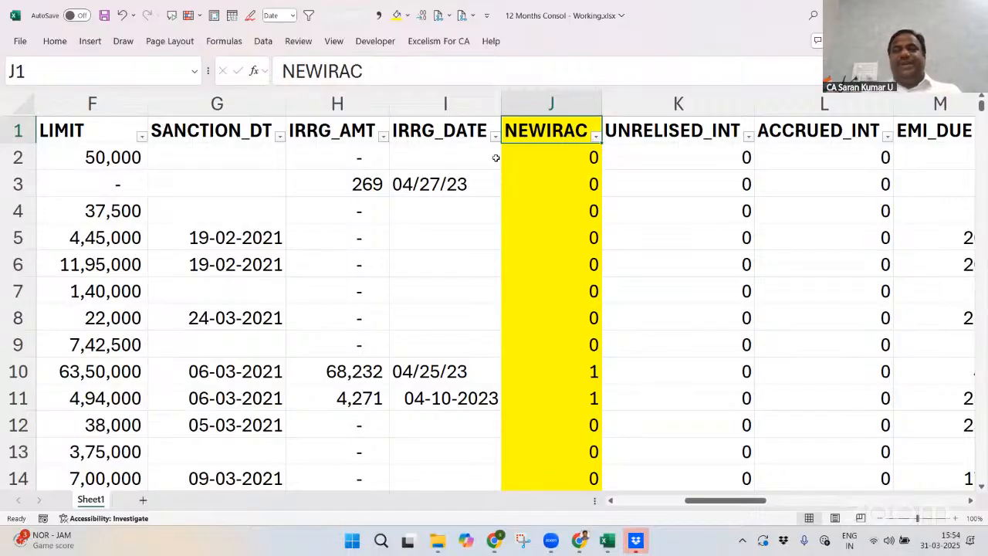
left_click(552, 103)
left_click(564, 138)
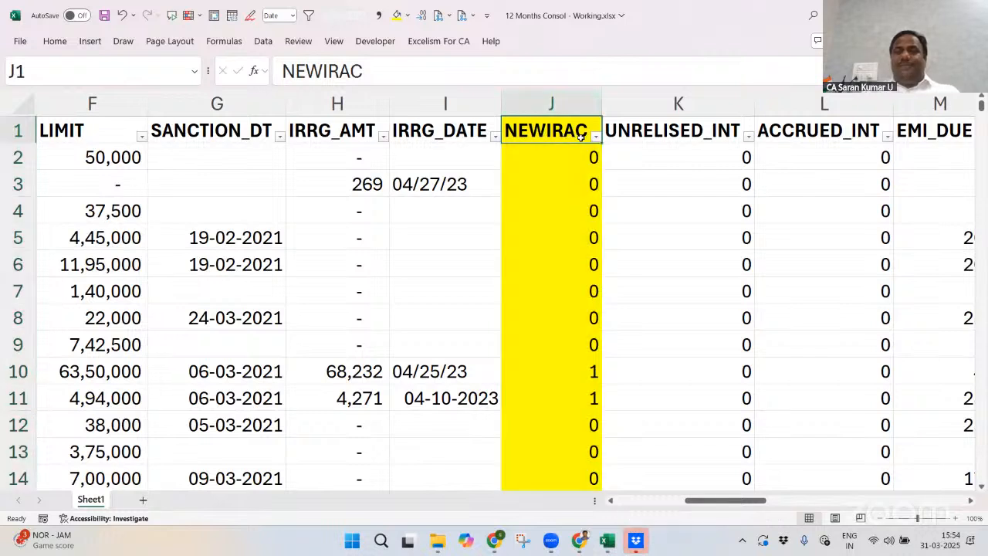
left_click(596, 138)
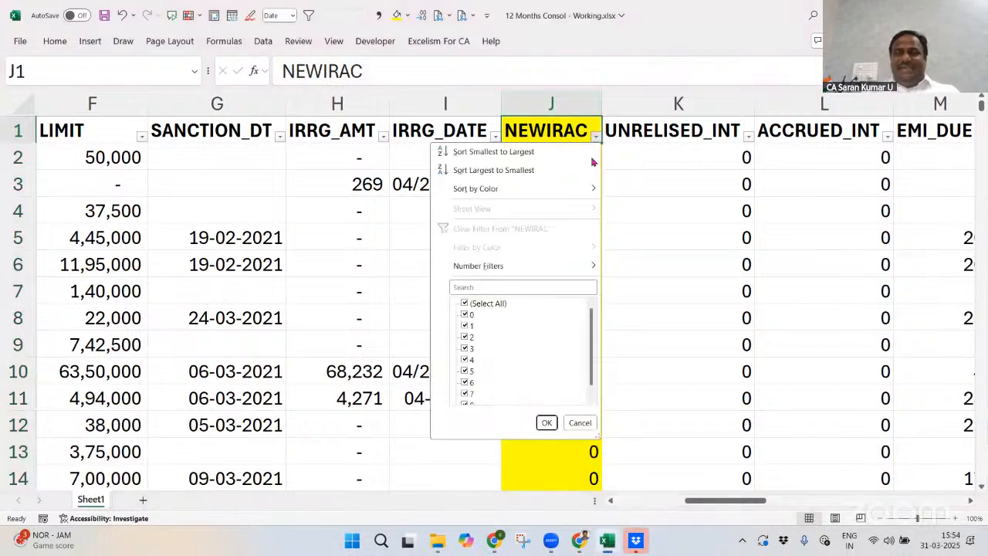
left_click_drag(597, 438, 609, 478)
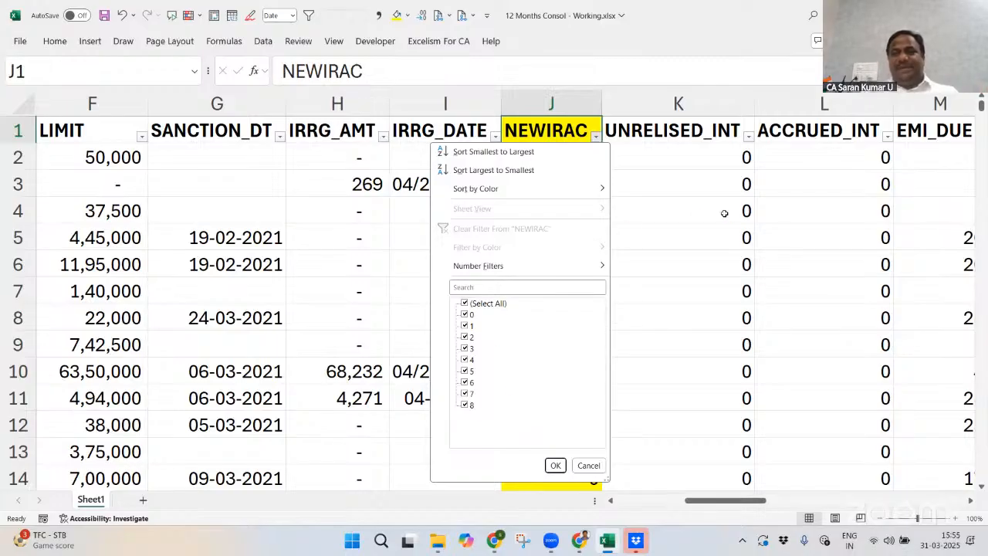
left_click(587, 143)
left_click(595, 137)
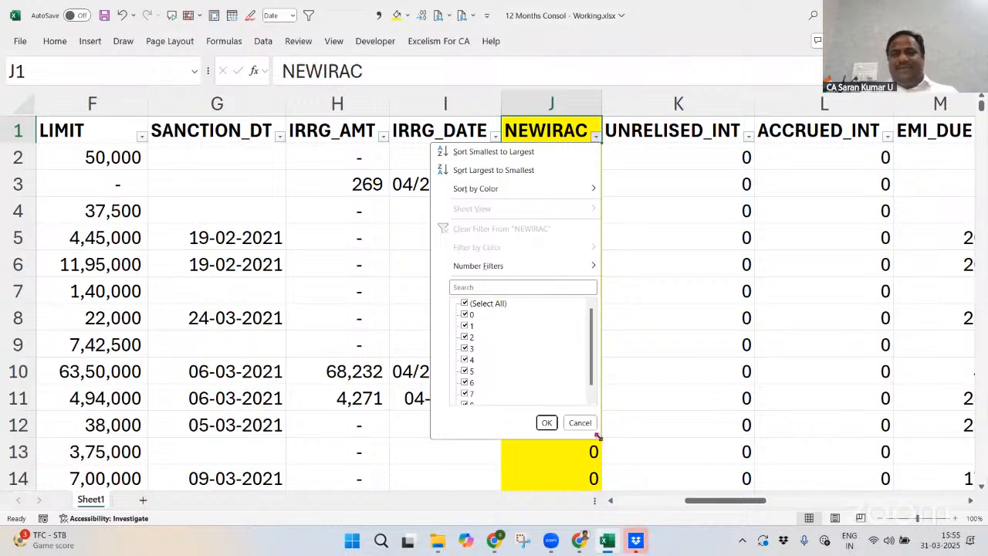
left_click_drag(598, 437, 604, 467)
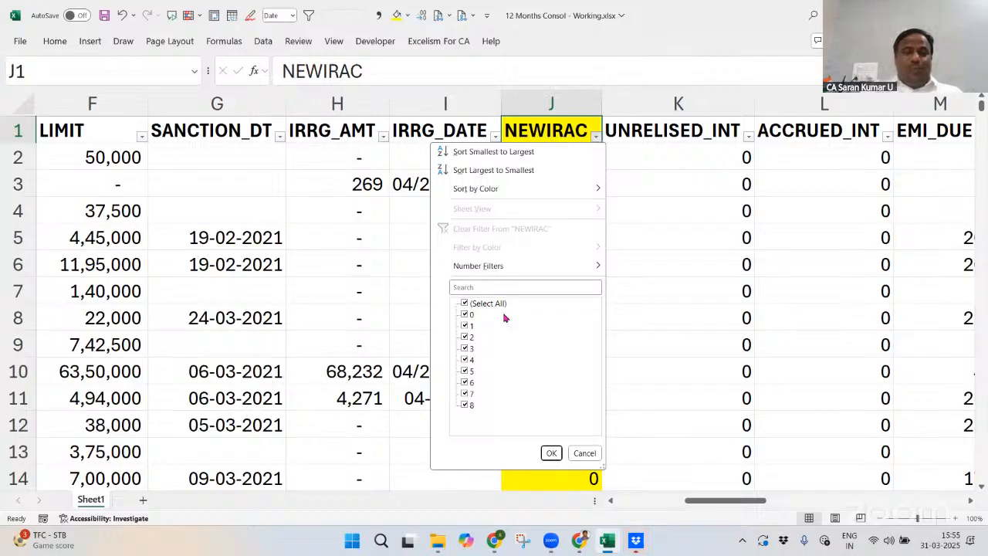
key("ctrl+2")
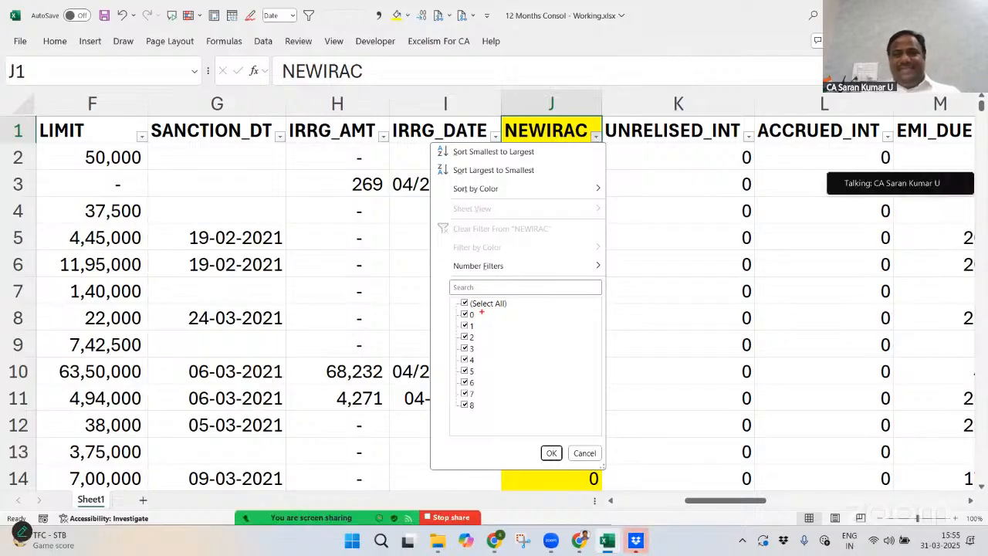
Go through the NEWIRAC classification values 0 to 8 in the filter list and close it without filtering
mouse_move(483, 312)
left_mouse_down()
mouse_move(507, 315)
mouse_move(498, 351)
left_mouse_up()
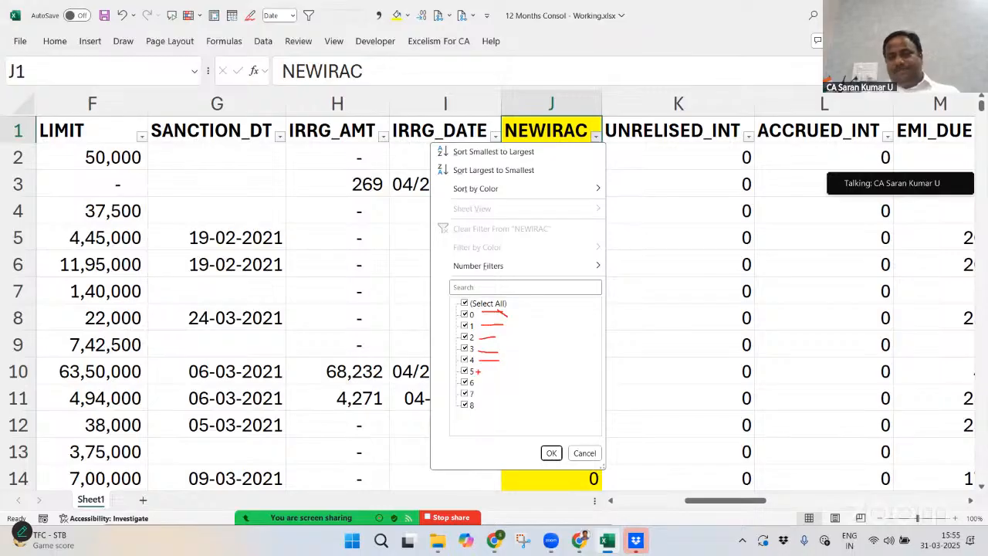
mouse_move(478, 372)
left_mouse_down()
mouse_move(501, 371)
mouse_move(514, 393)
mouse_move(490, 404)
mouse_move(517, 403)
left_mouse_up()
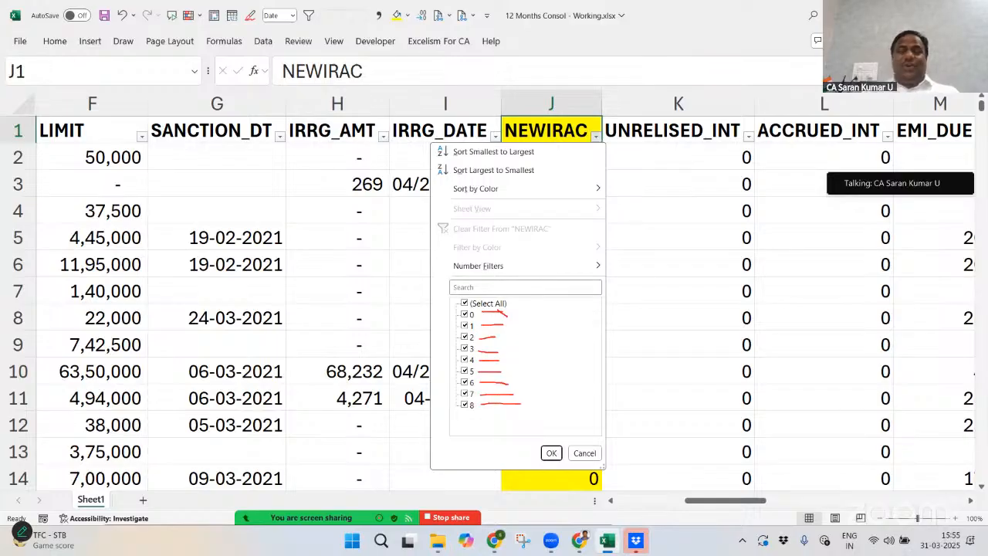
mouse_move(528, 302)
left_mouse_down()
mouse_move(485, 299)
mouse_move(495, 403)
mouse_move(520, 319)
left_mouse_up()
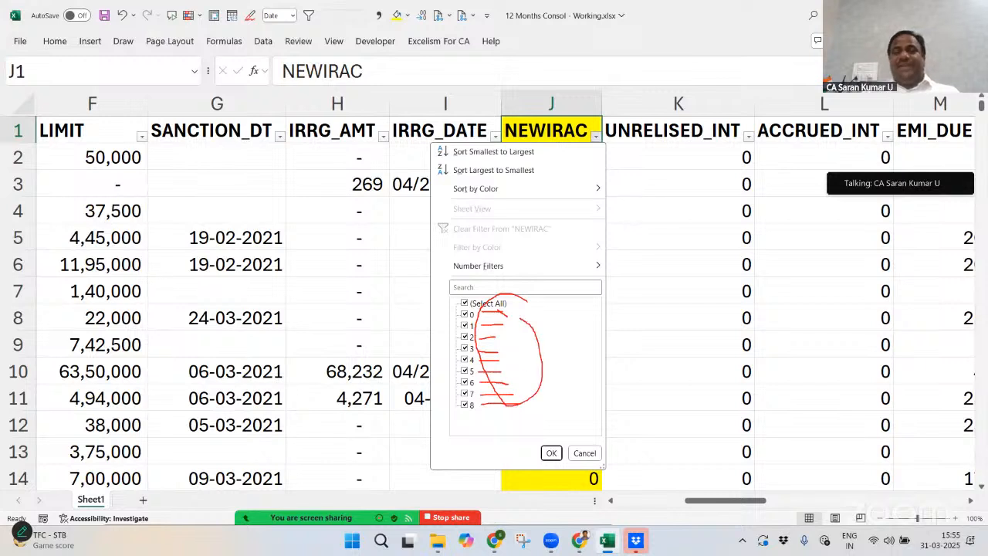
key("Escape")
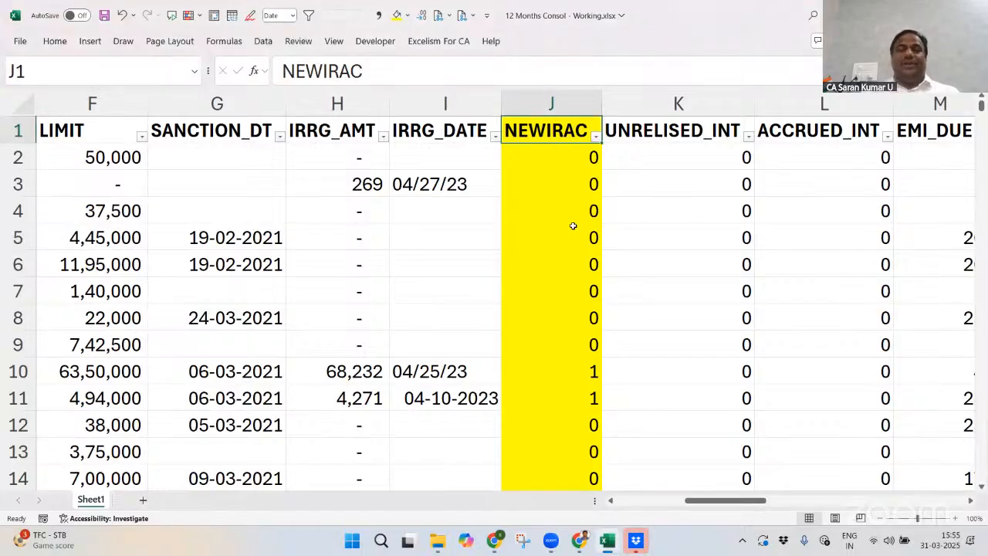
Highlight the entire ACCOUNTNO column with a yellow fill
key("ctrl+Home")
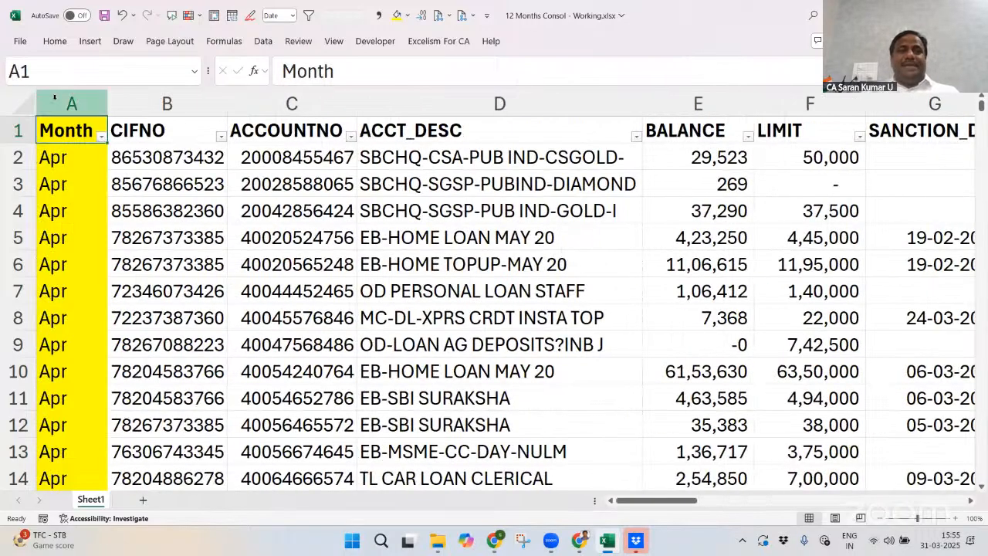
left_click(58, 100)
left_click(453, 199)
key("Right")
key("Right")
key("Left")
key("Left")
key("Left")
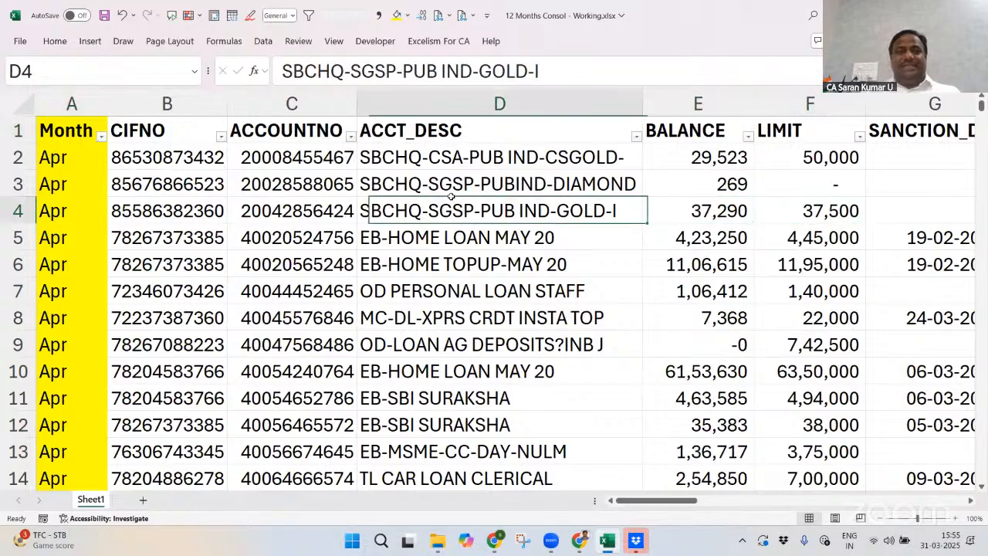
key("ctrl+space")
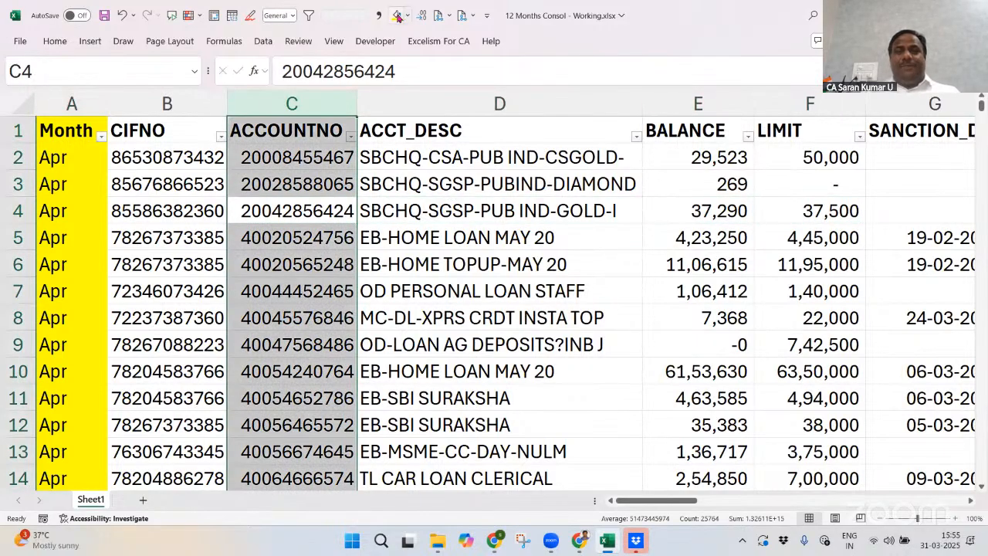
left_click(397, 16)
Review the highlighted Month, ACCOUNTNO and NEWIRAC columns across the sheet
key("Right")
key("Right")
key("Right")
key("Right")
key("Right")
key("Right")
key("Right")
key("Right")
key("Right")
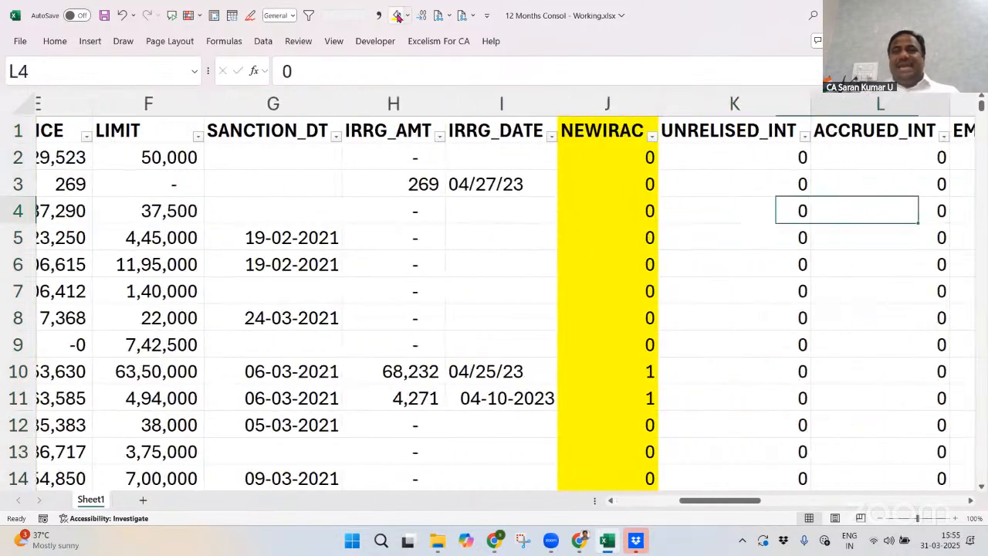
key("Left")
key("Left")
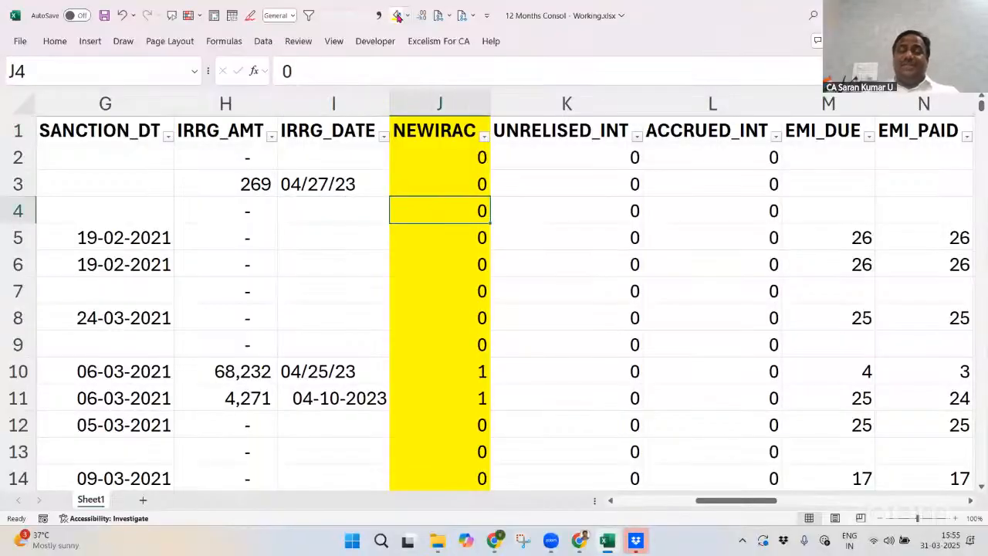
key("ctrl+Home")
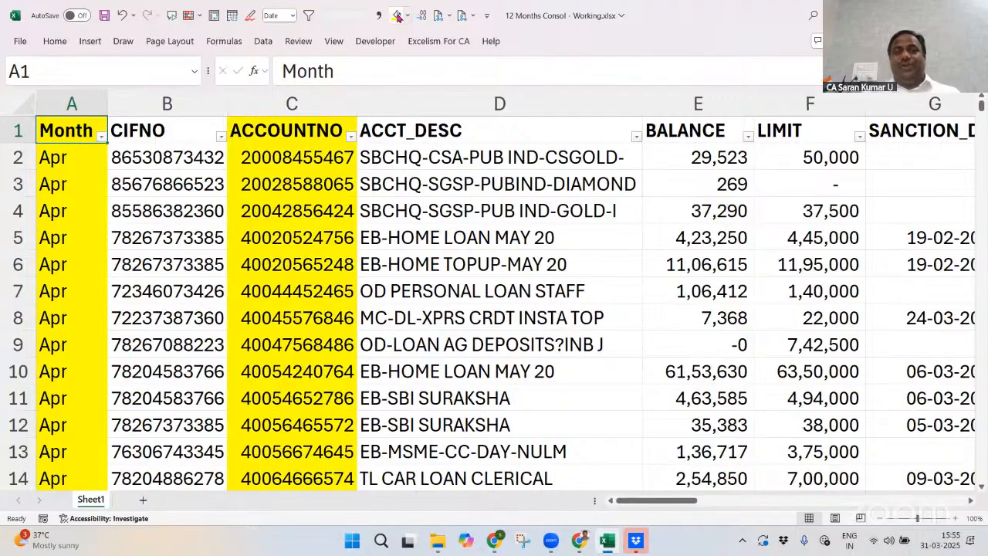
key("Right")
key("Right")
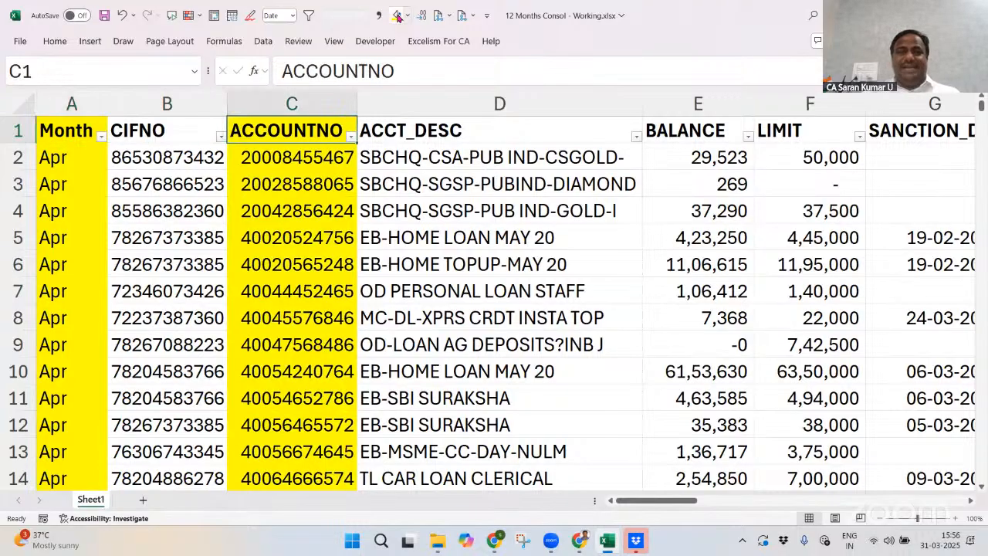
key("Left")
key("Left")
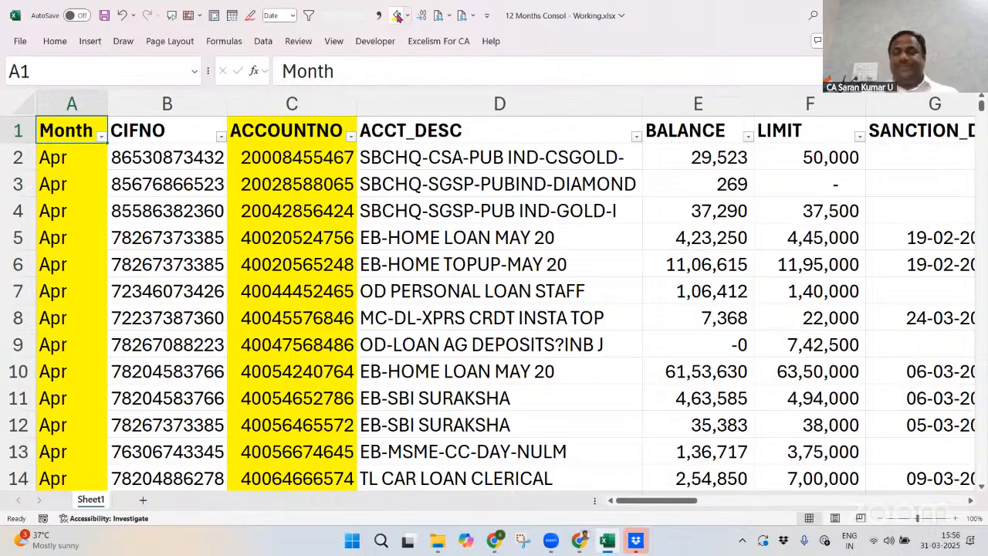
Rename the data worksheet as "12 Months Raw"
left_click(397, 16)
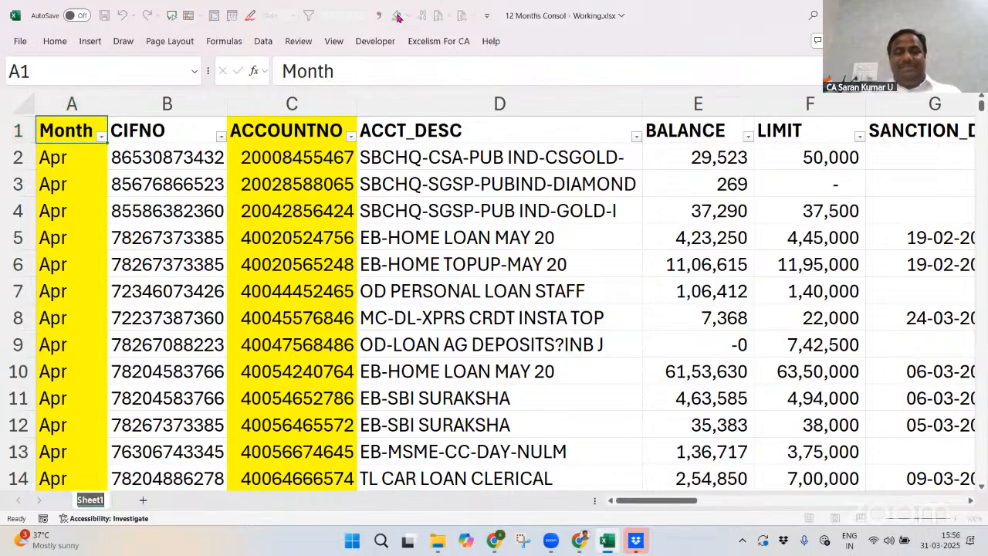
type("12 Months")
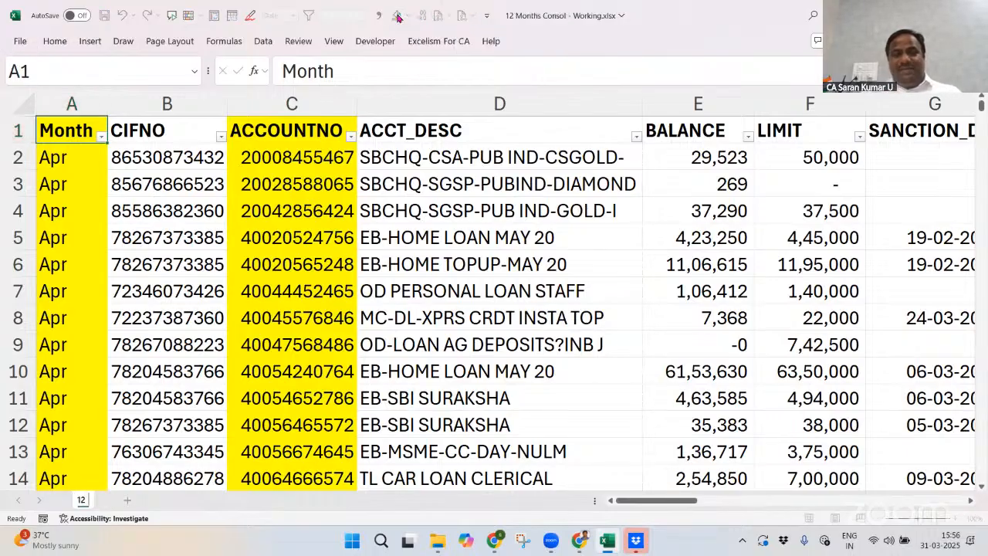
key("Return")
type("Raw")
key("Return")
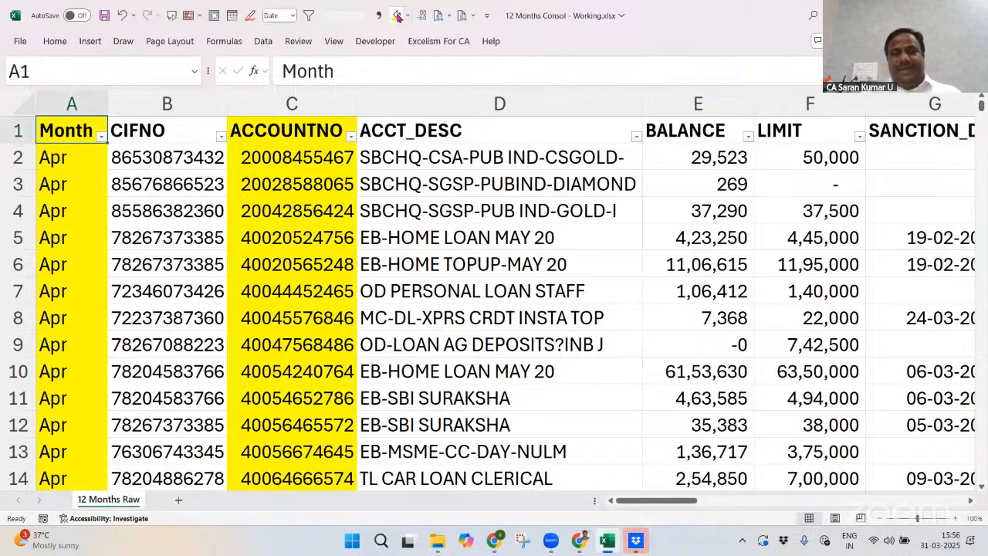
Insert a PivotTable on a new worksheet from the whole data range A1:AB25764 of 12 Months Raw
key("ctrl+shift+Right")
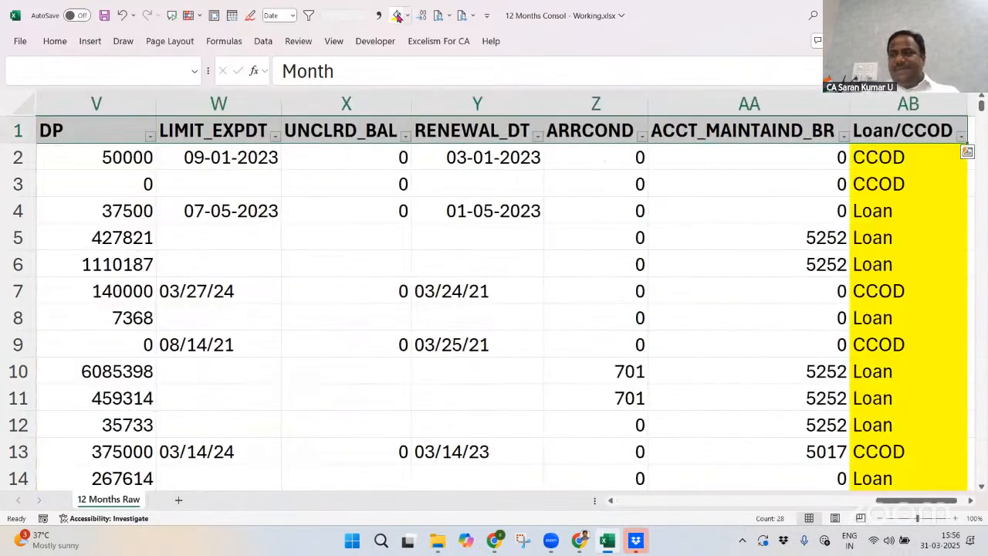
key("ctrl+shift+Down")
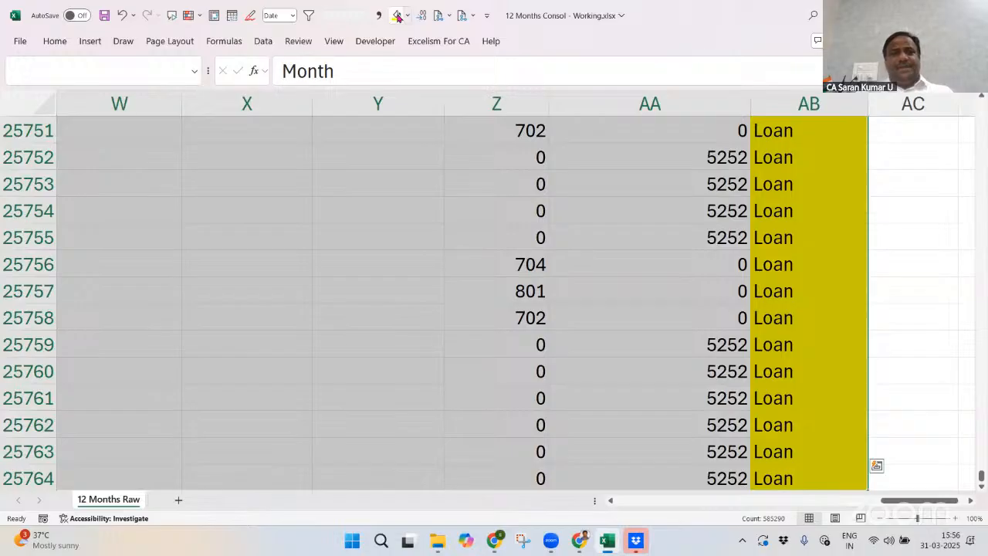
left_click(90, 43)
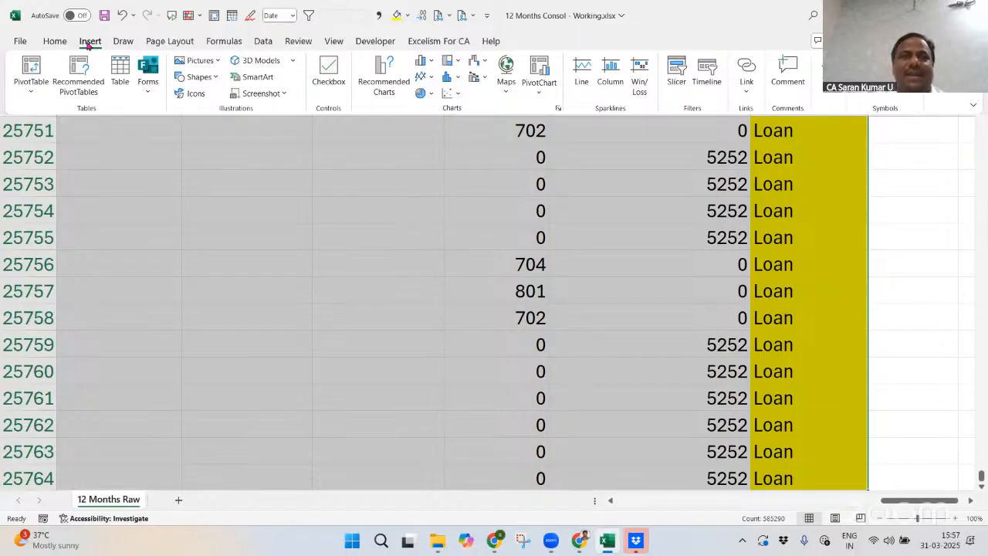
left_click(88, 42)
left_click(88, 42)
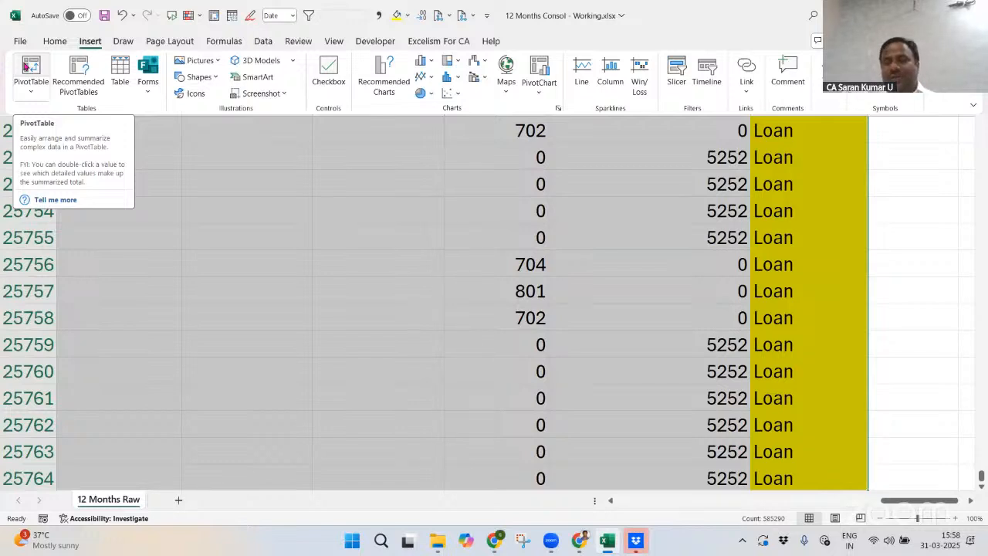
left_click(25, 67)
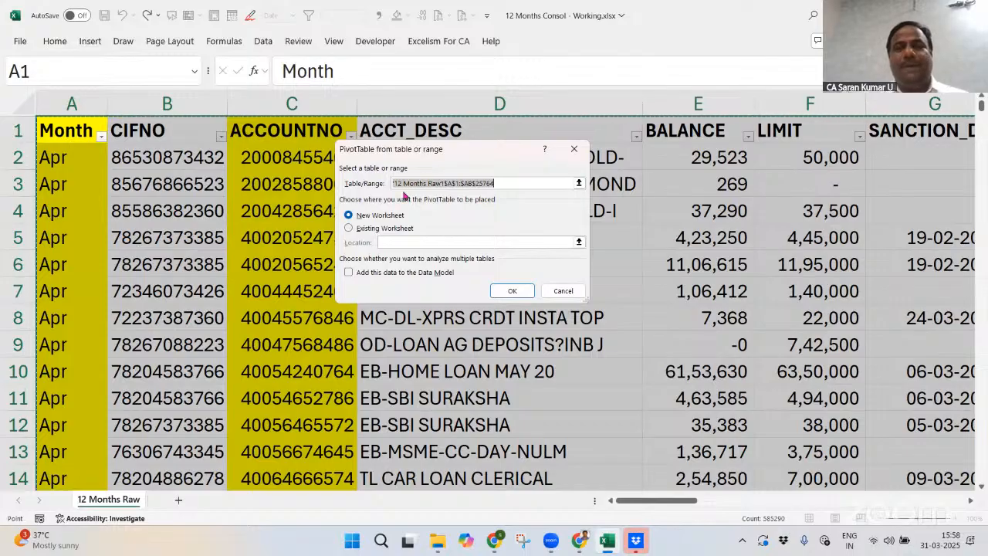
left_click(518, 297)
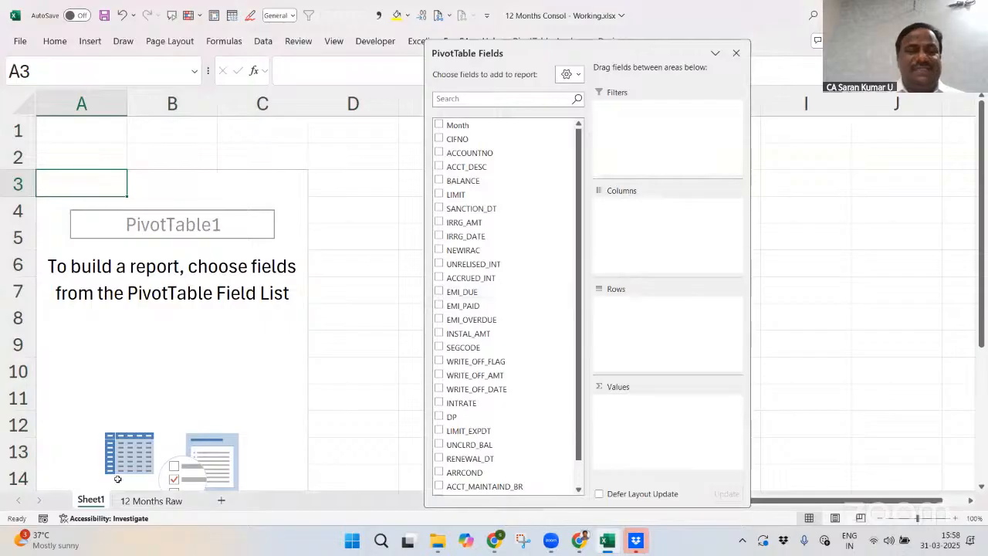
Rename the new PivotTable worksheet as "Analysis"
double_click(93, 500)
type("Analysis")
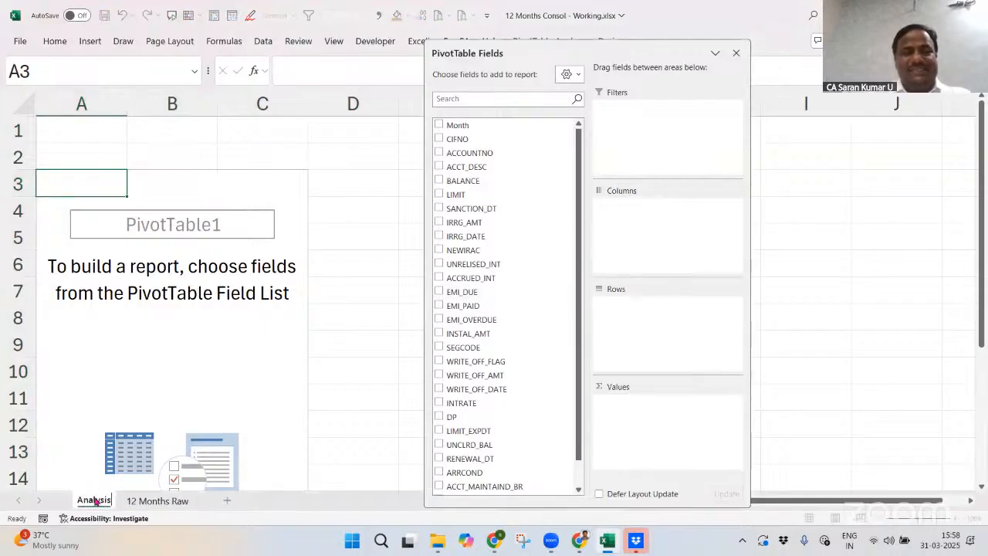
key("Return")
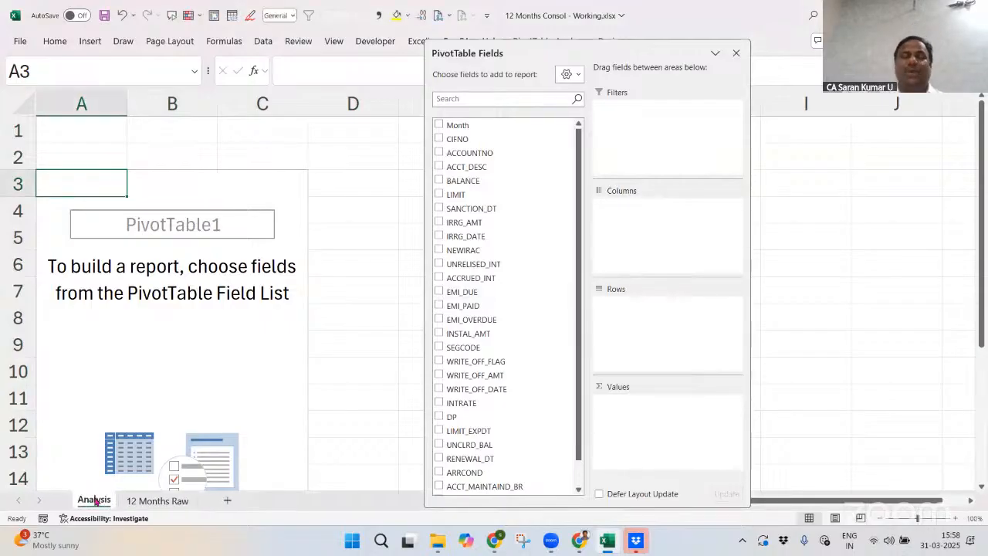
left_click(138, 502)
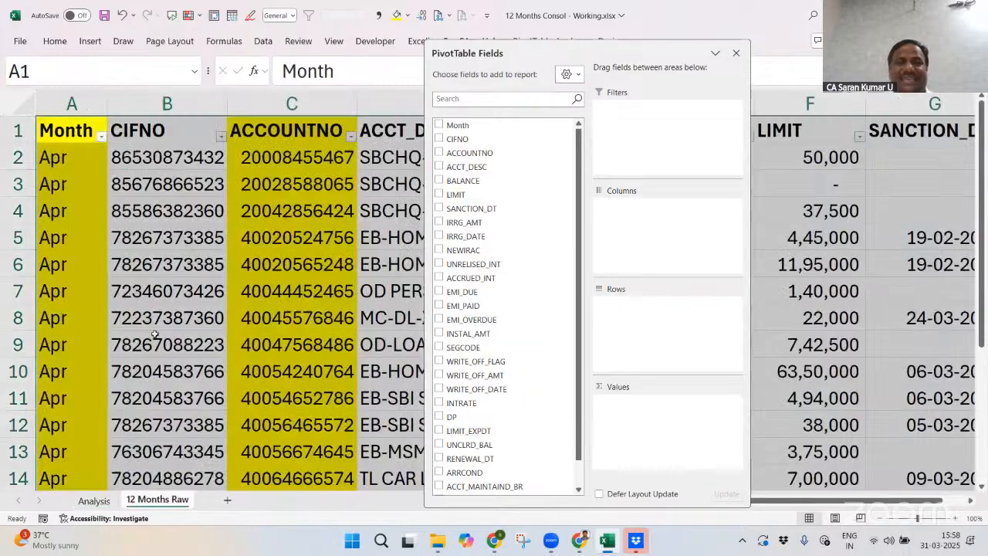
left_click(90, 42)
left_click(132, 471)
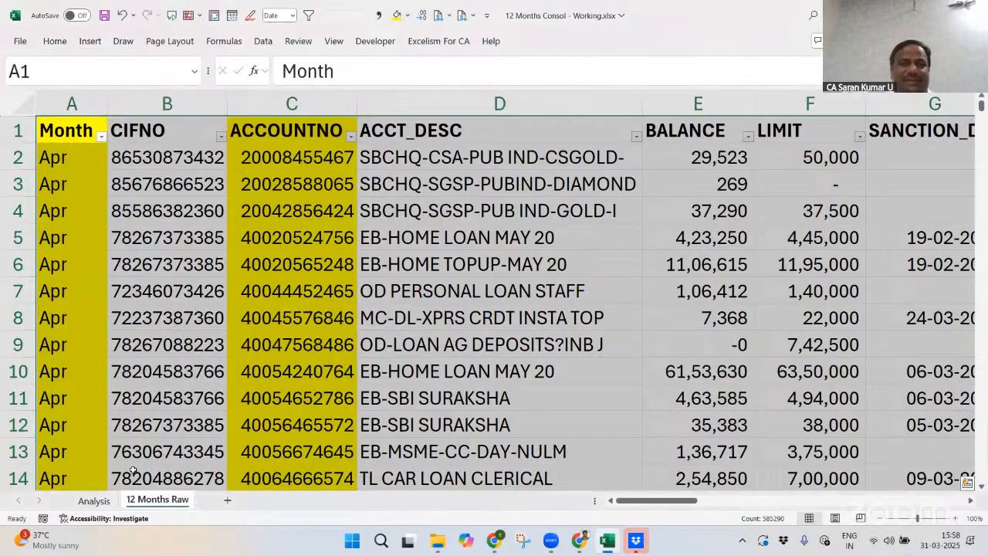
left_click(94, 501)
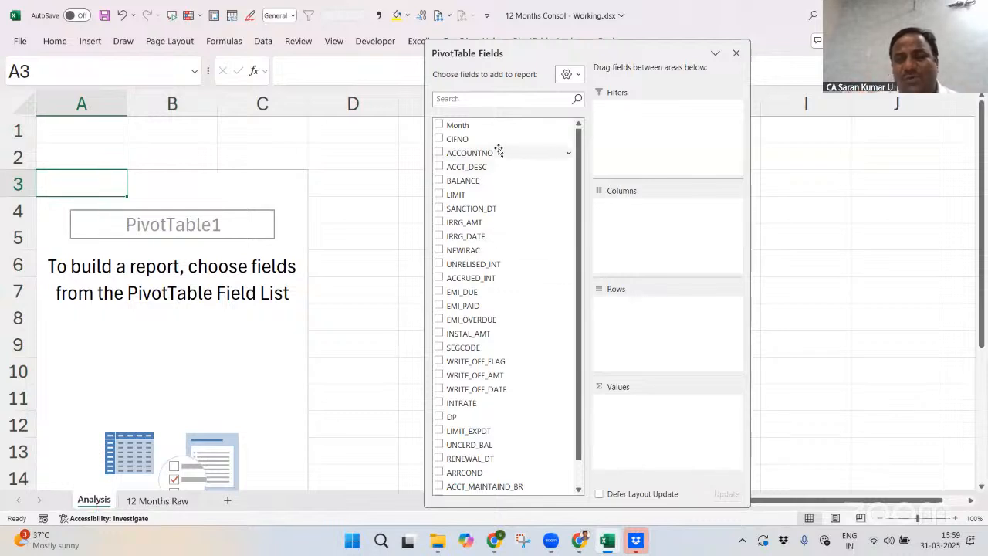
Lay out the PivotTable with ACCOUNTNO as rows and Month as columns, and close the field list
left_click_drag(499, 151, 692, 315)
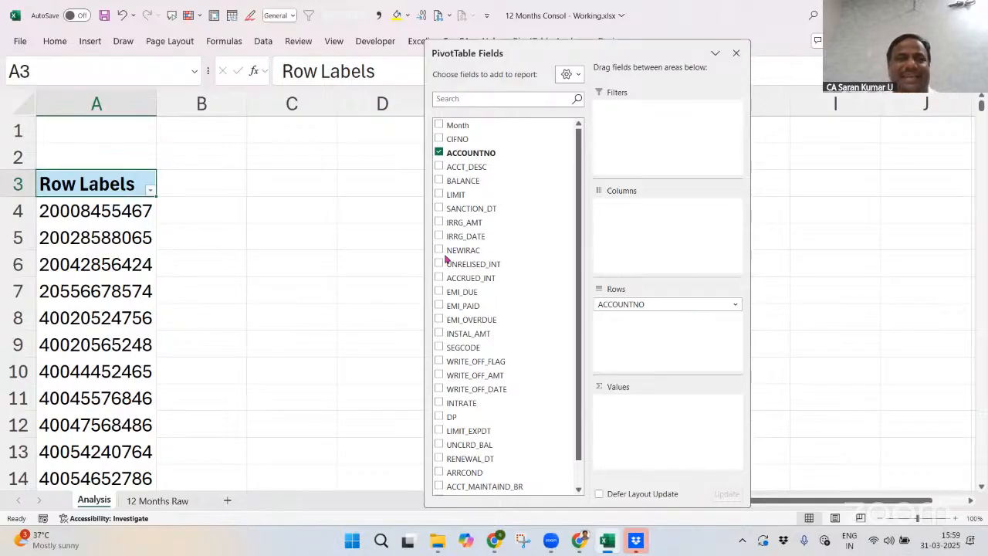
left_click(107, 266)
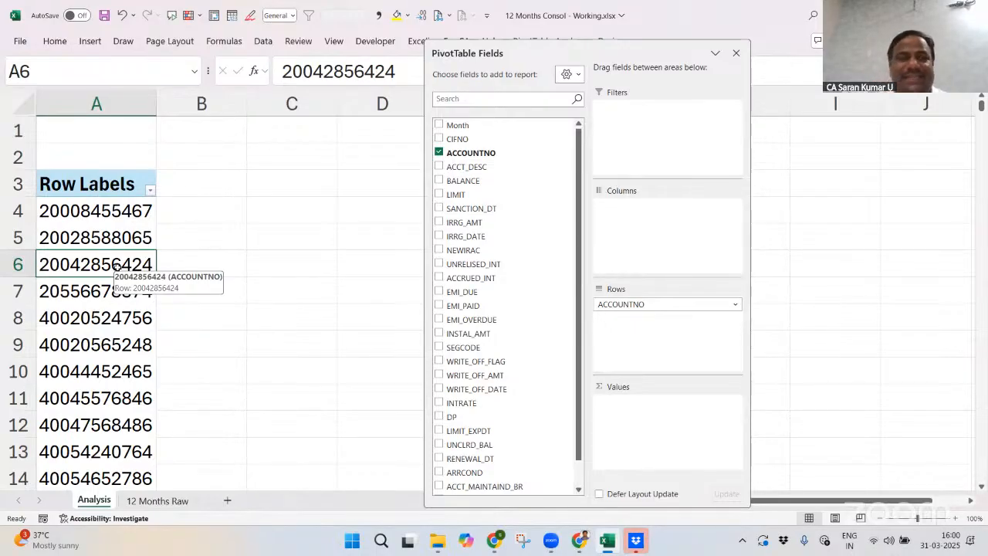
key("ctrl+Page_Down")
key("ctrl+Page_Up")
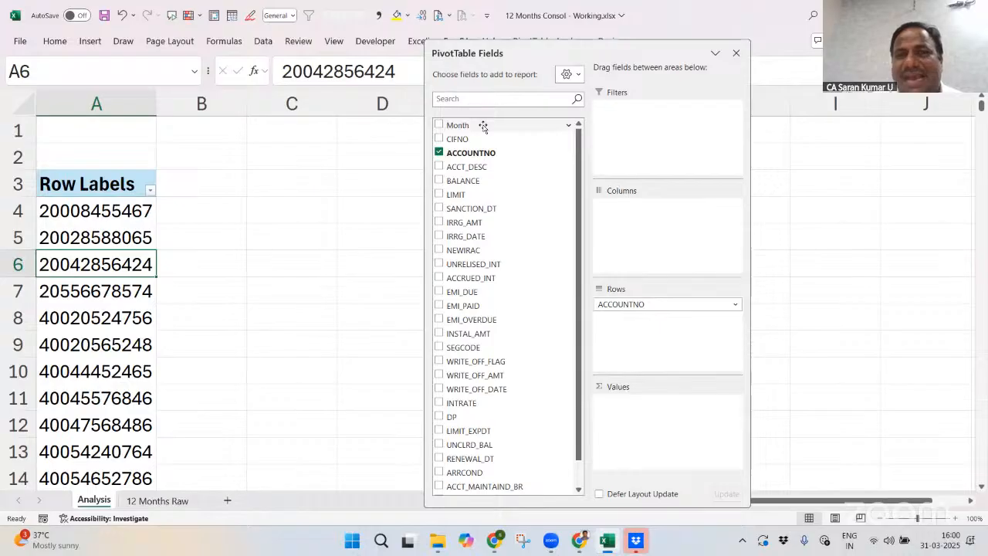
left_click_drag(484, 127, 653, 241)
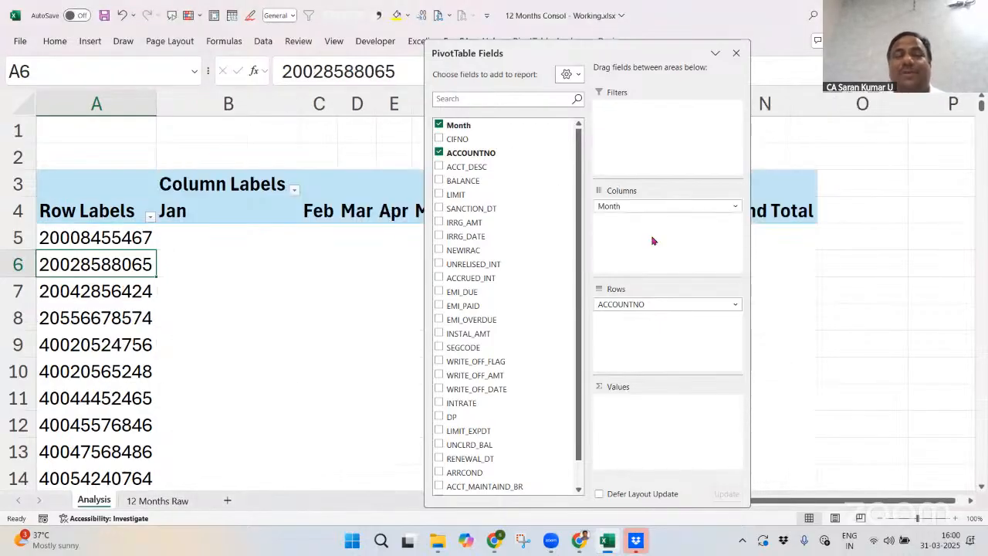
left_click(736, 54)
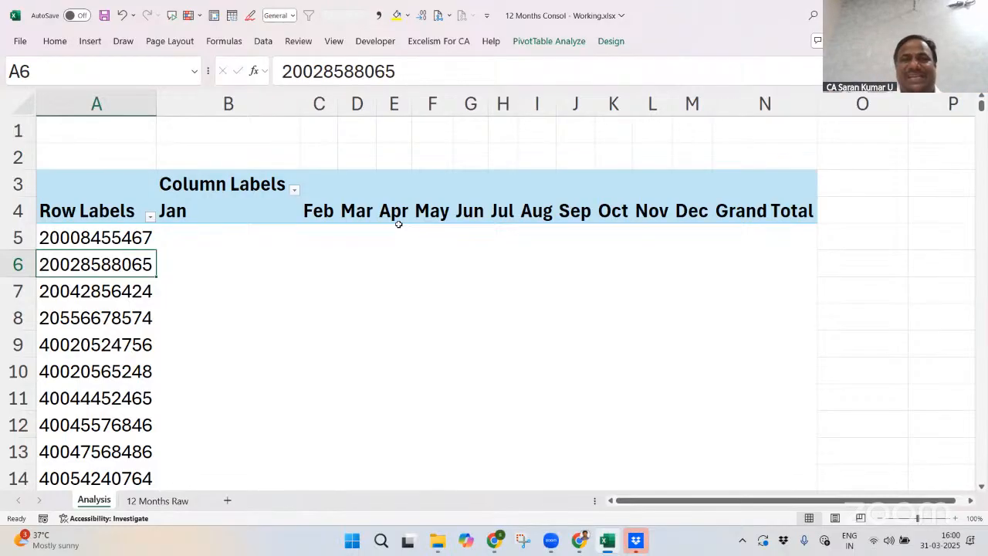
Move the Jan, Feb and Mar column labels after Dec so the PivotTable's months run from April to March
left_click_drag(263, 215, 347, 212)
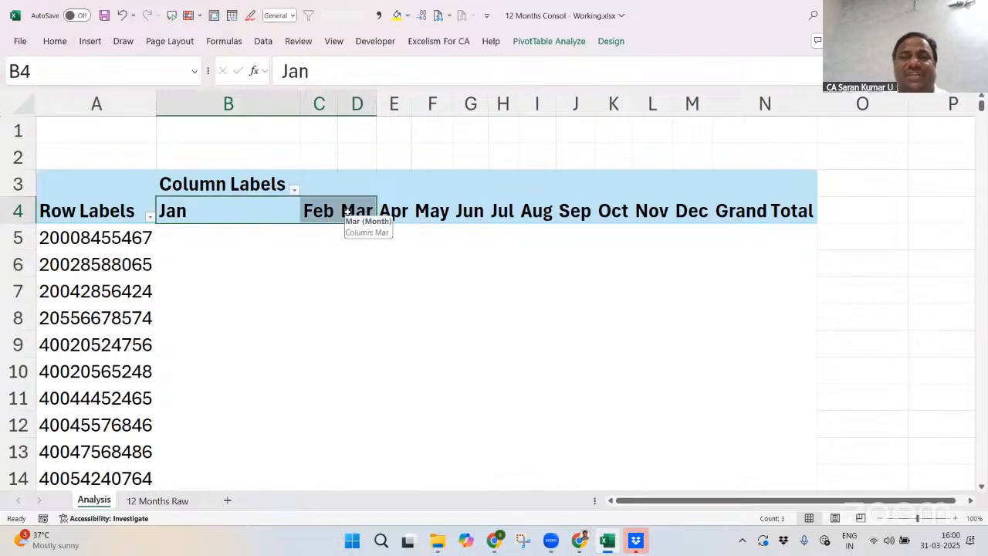
left_click(395, 212)
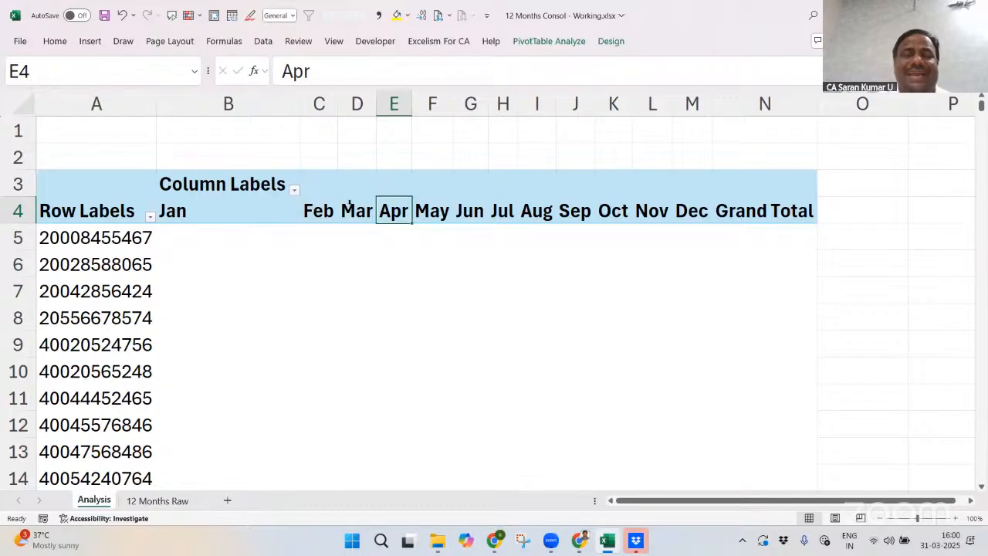
left_click_drag(247, 212, 371, 210)
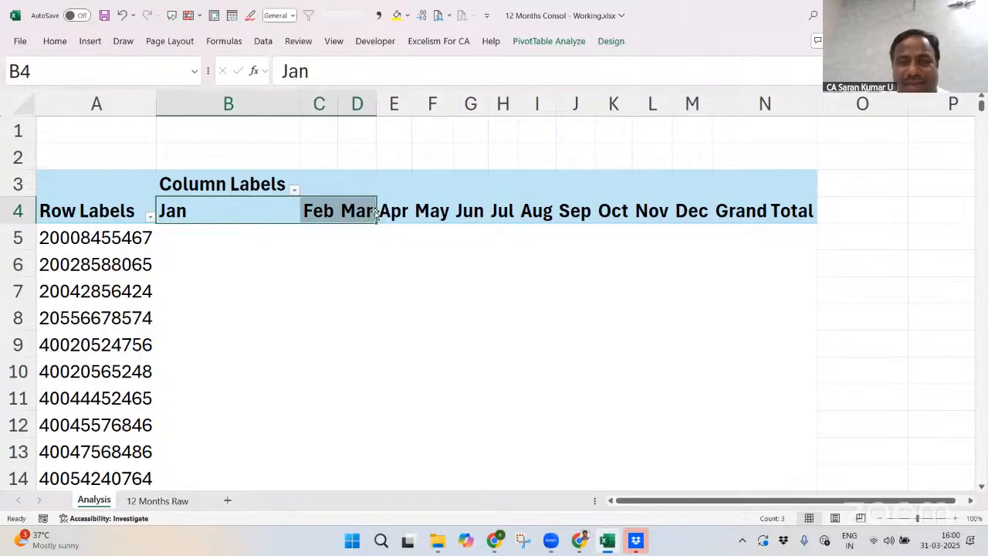
left_click_drag(376, 214, 788, 214)
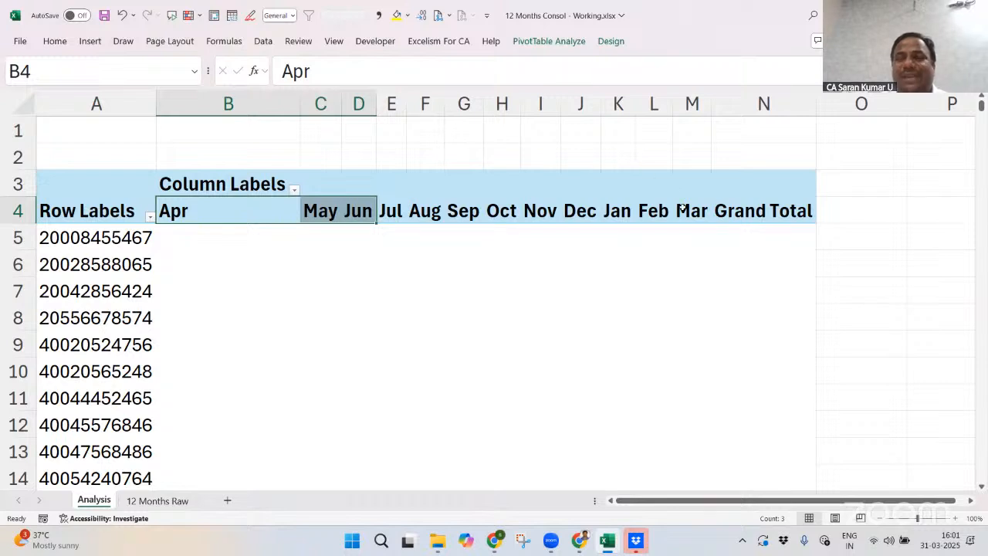
Turn off the PivotTable's grand totals for both rows and columns
left_click(546, 283)
left_click(777, 209)
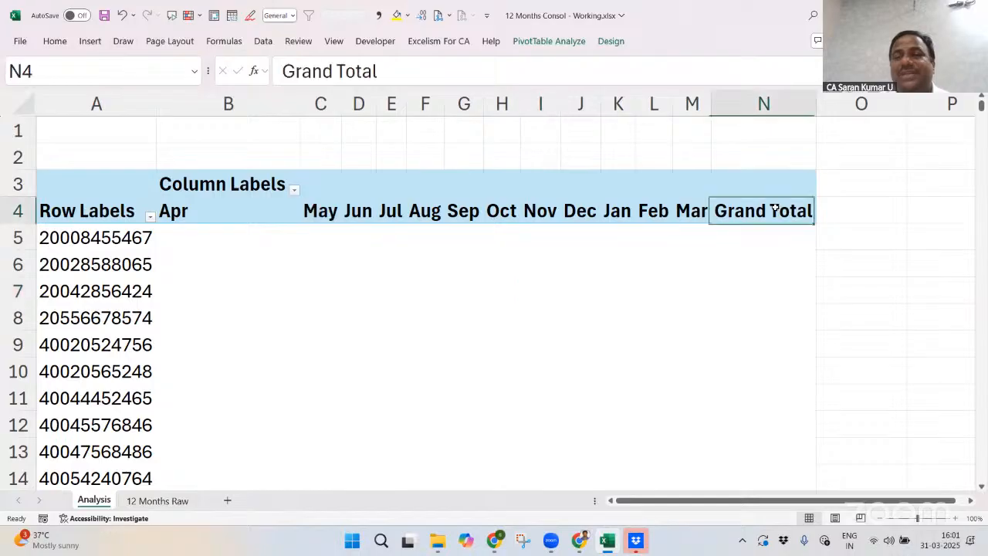
left_click(611, 42)
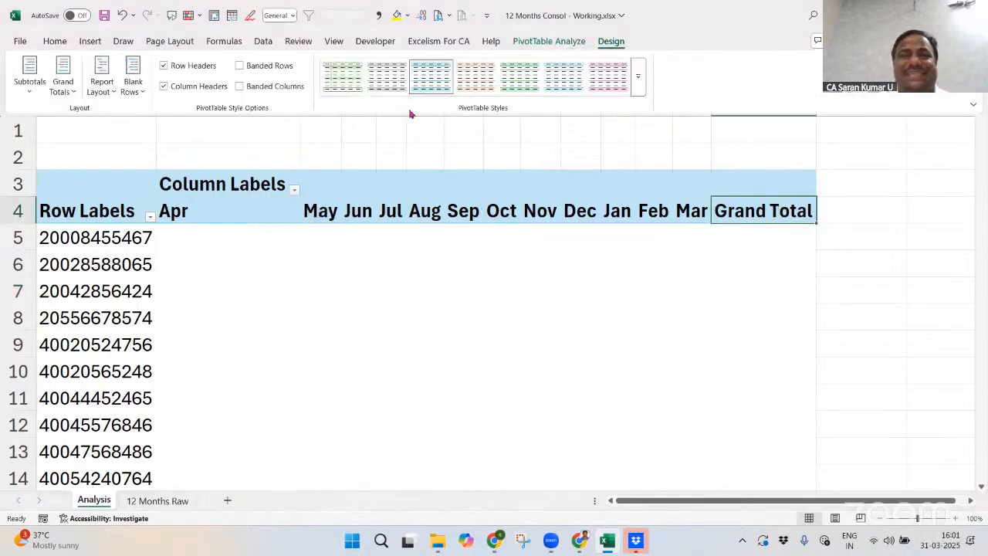
left_click(72, 91)
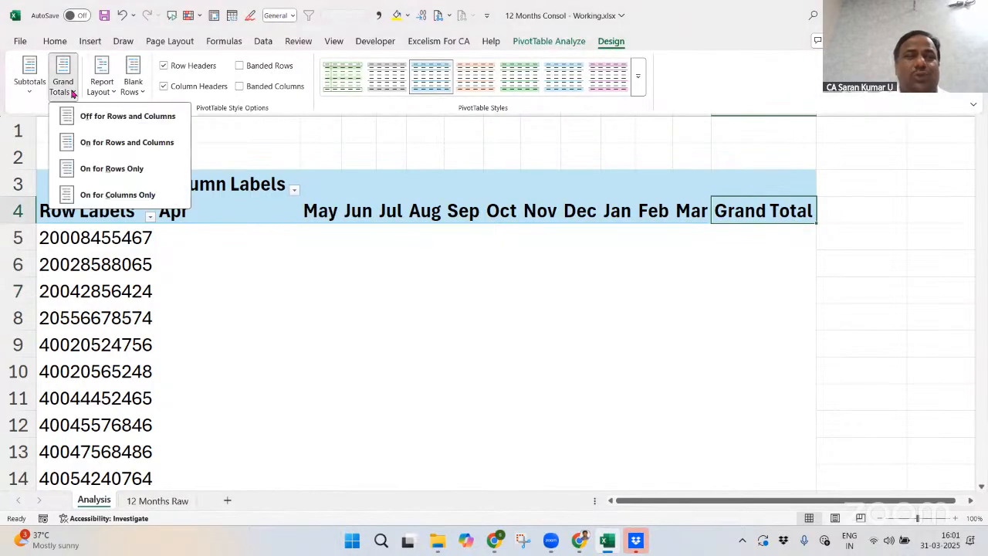
left_click(103, 118)
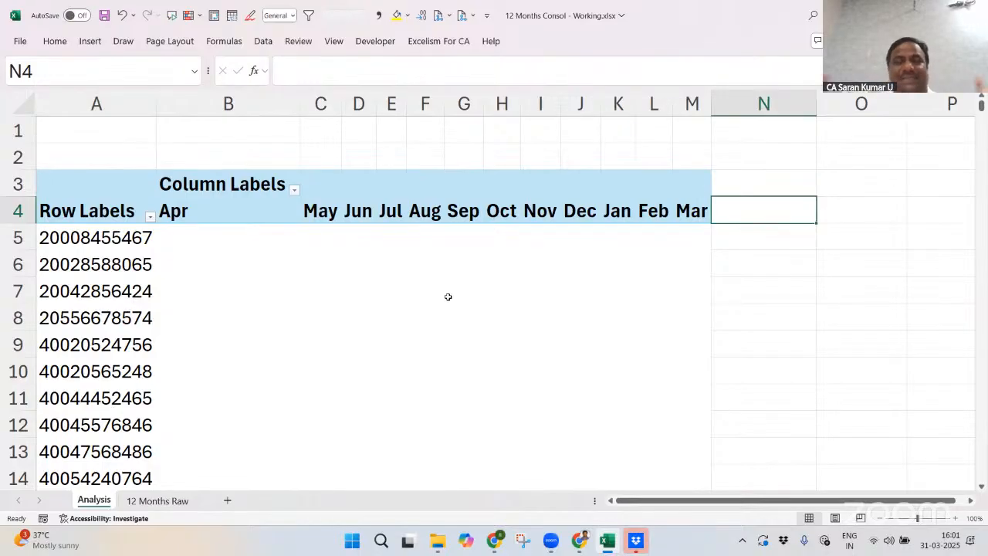
Add NEWIRAC to the PivotTable's values as a sum, using the field list, and close the list
left_click(312, 311)
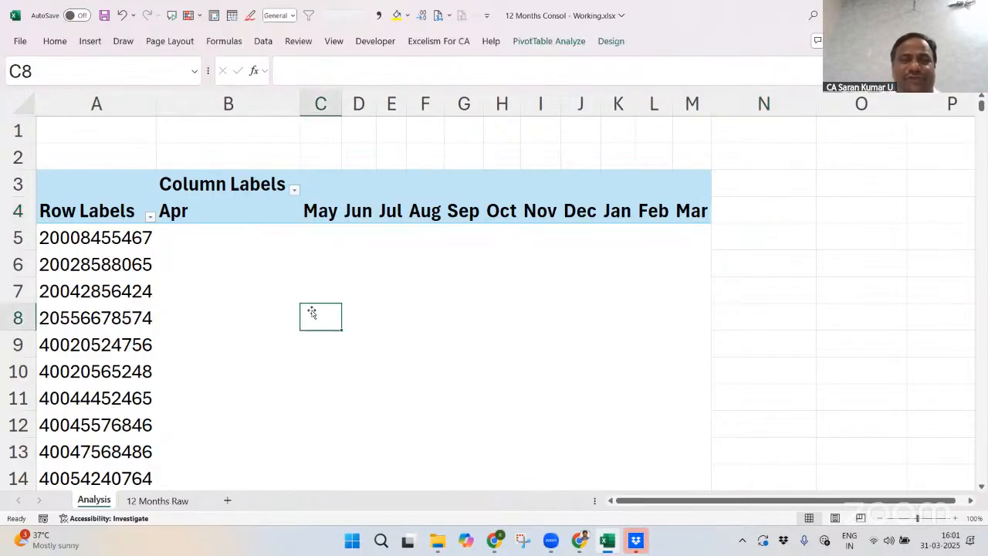
right_click(324, 312)
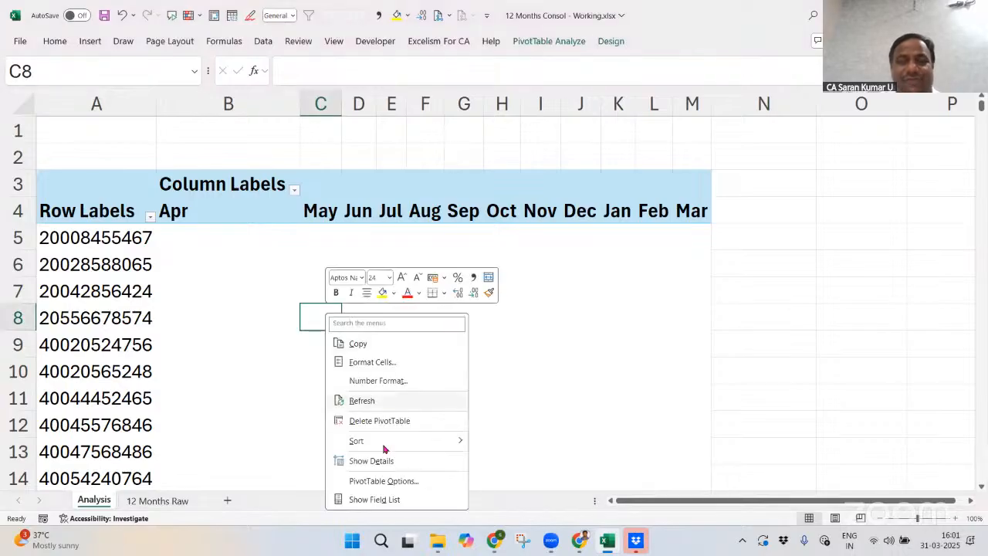
left_click(410, 498)
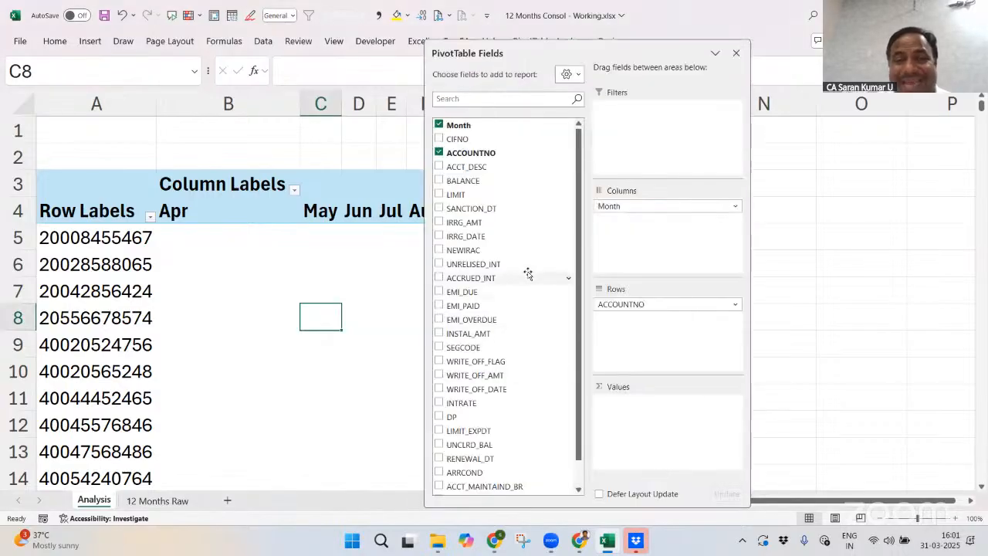
left_click_drag(516, 251, 695, 434)
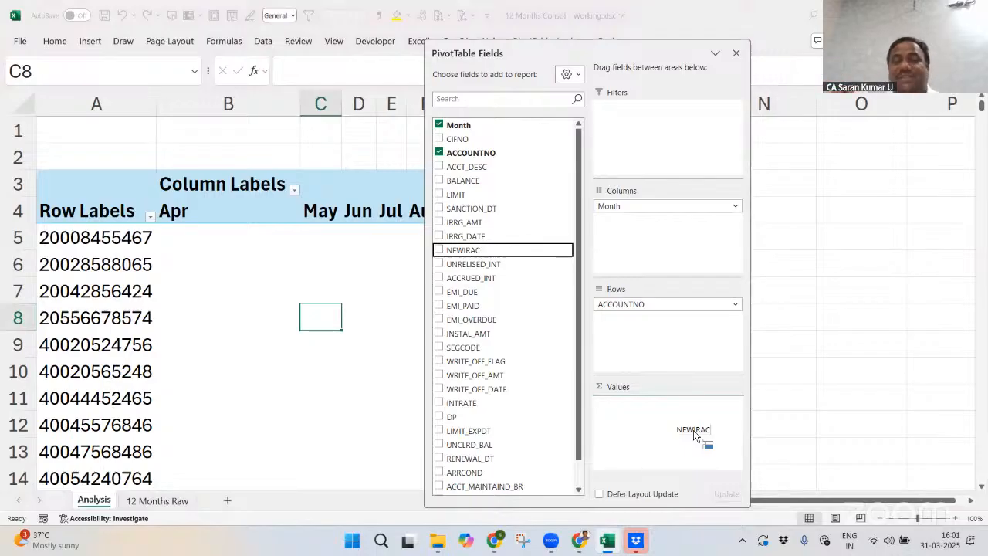
left_click_drag(694, 436, 639, 419)
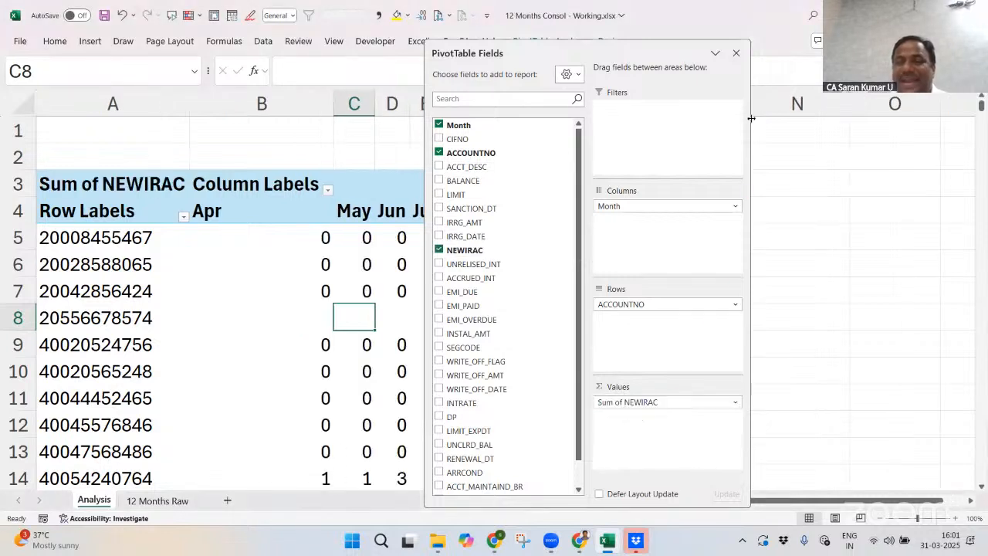
left_click(737, 53)
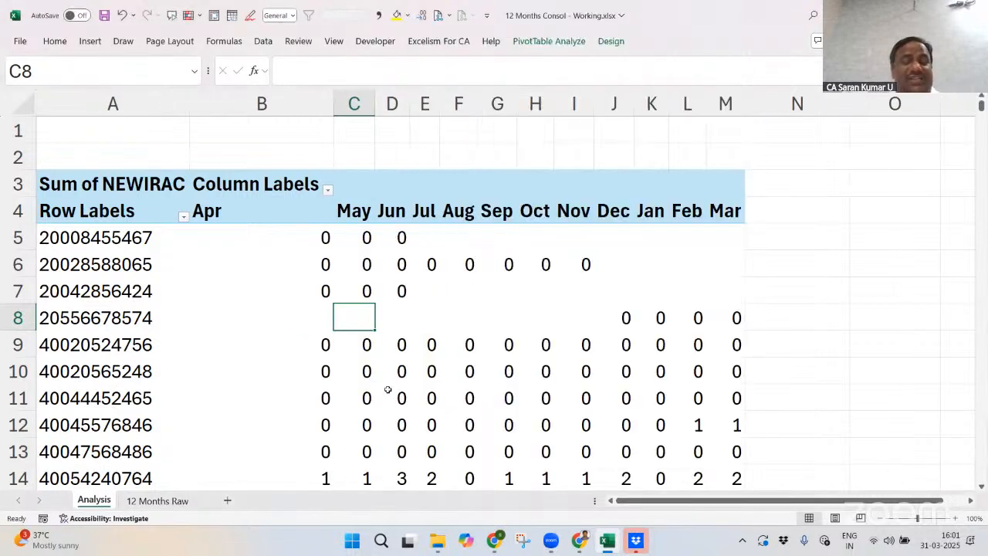
Try summarizing the NEWIRAC values by Count, and set the summary back to Sum
left_click(239, 211)
left_click(140, 245)
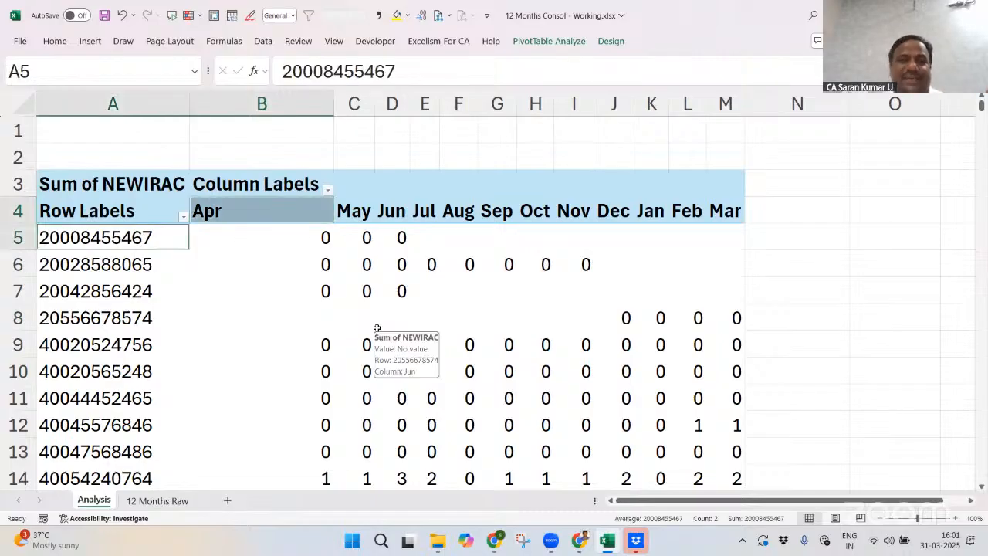
left_click(310, 242)
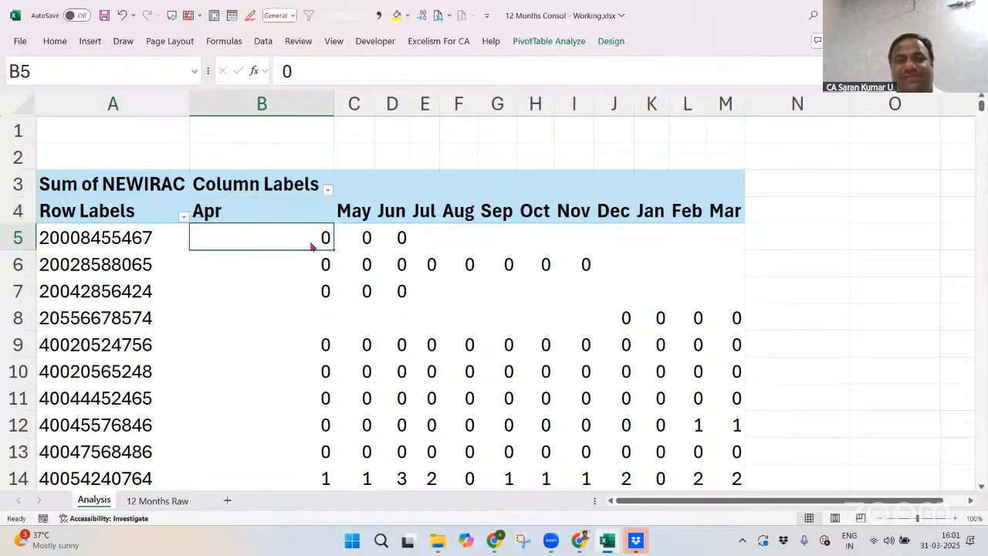
right_click(312, 244)
mouse_move(422, 417)
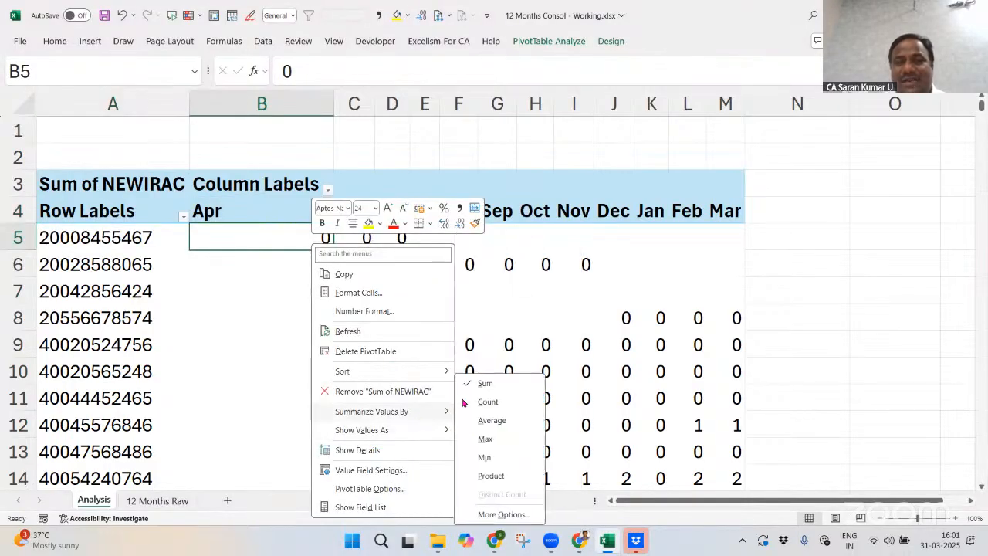
left_click(485, 402)
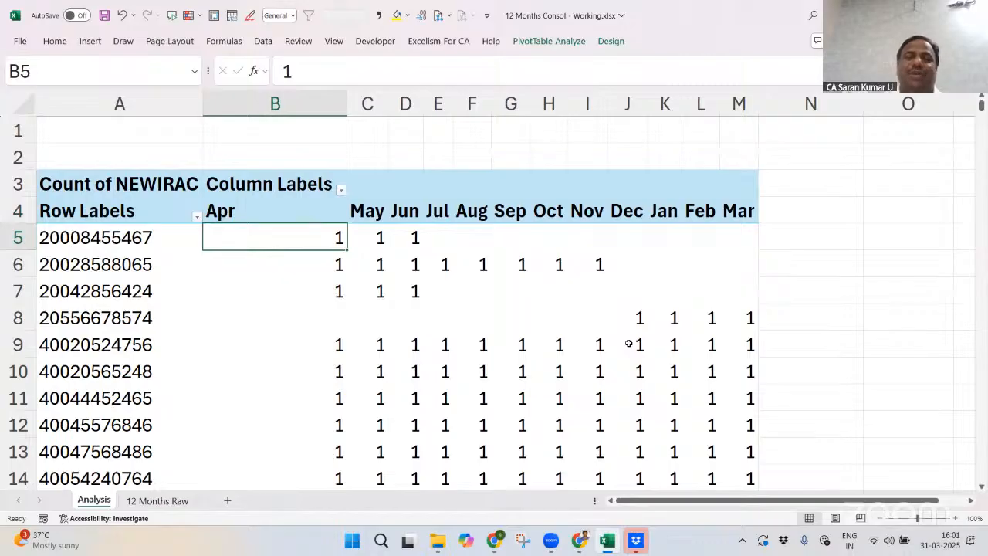
right_click(307, 234)
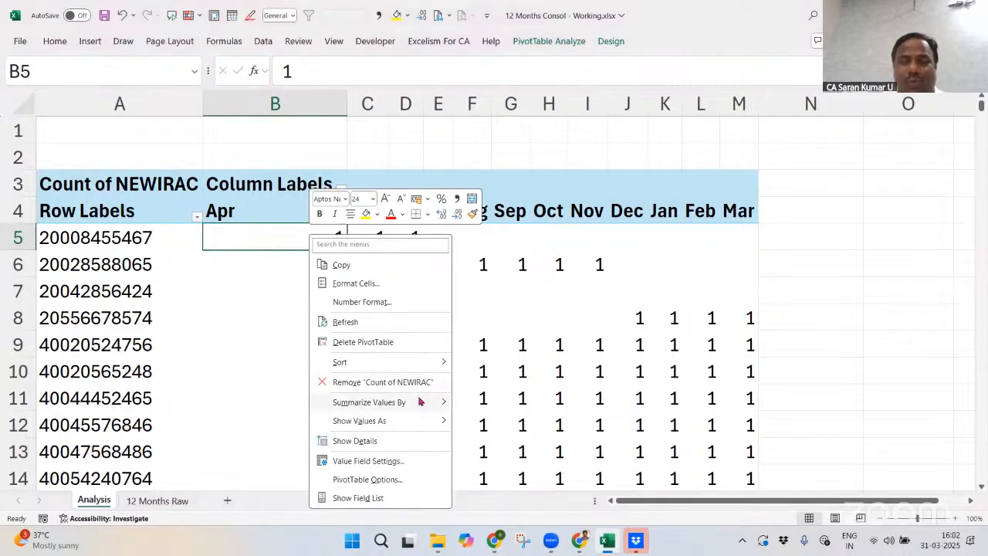
mouse_move(421, 402)
left_click(480, 384)
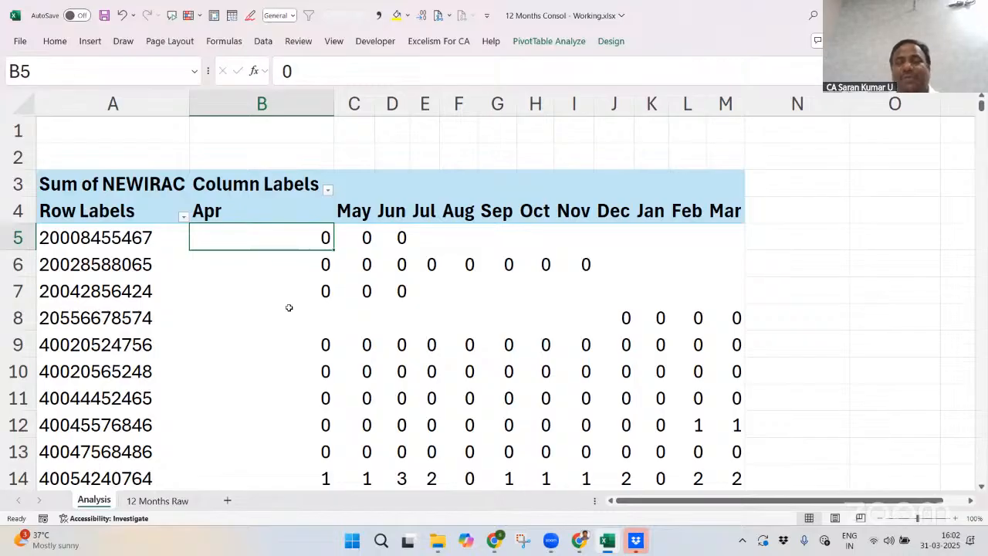
mouse_move(289, 308)
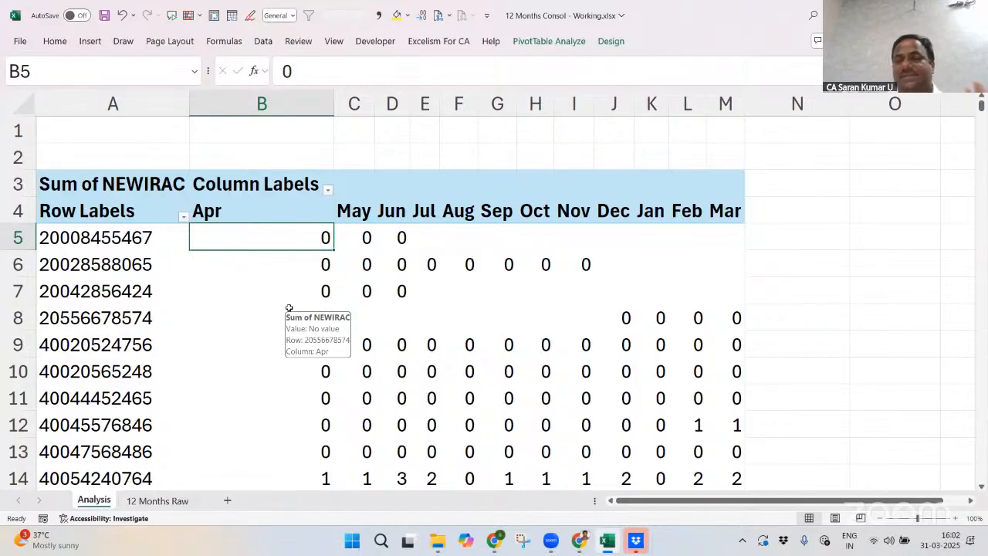
Zoom the sheet out to 90% and examine the first account's NEWIRAC values month by month from April to March
left_click(881, 517)
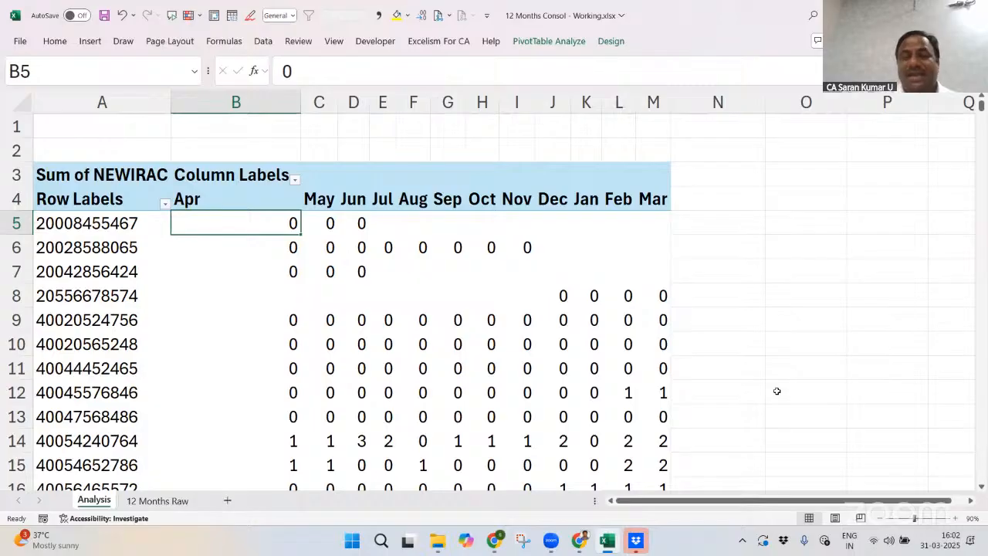
key("Up")
key("Down")
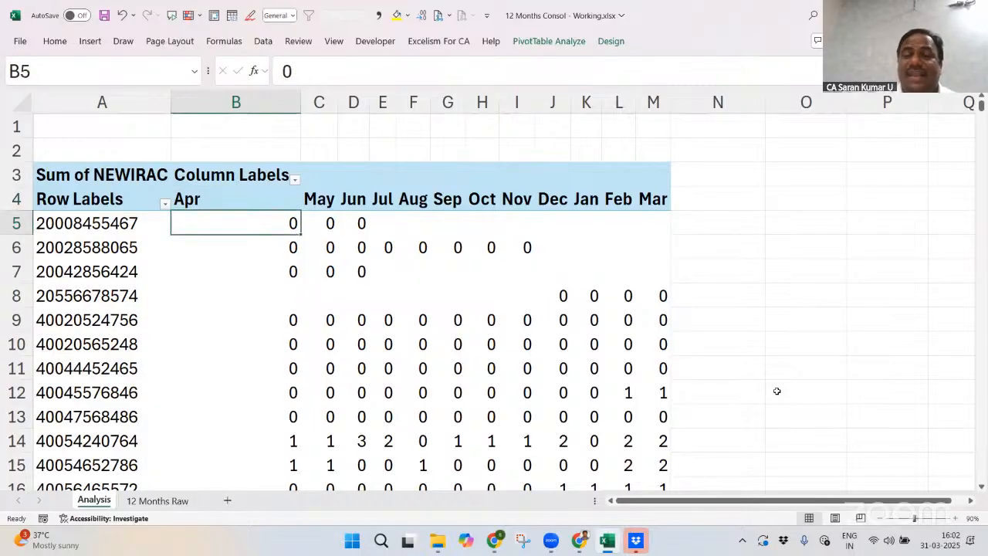
key("Right")
key("Right")
key("Right")
key("Right")
key("Right")
key("Right")
key("Right")
key("Right")
key("Right")
key("Right")
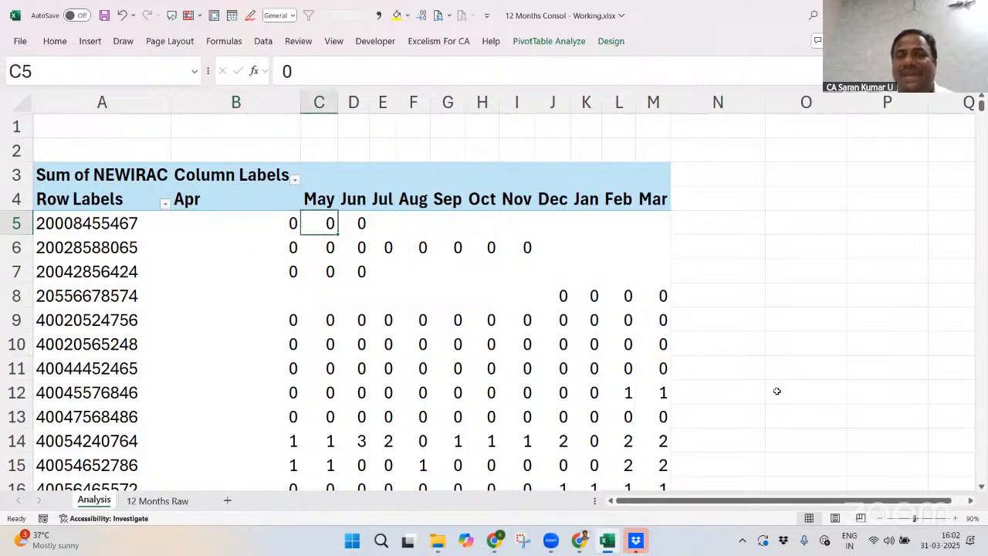
key("Right")
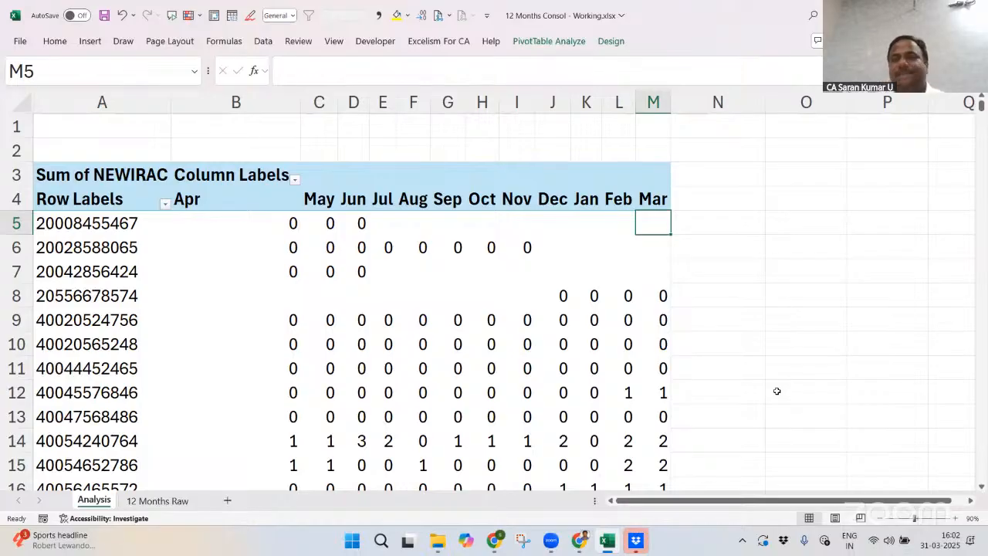
Add a bold "Active?" heading in N4, beside the PivotTable's Mar column
key("Up")
key("Right")
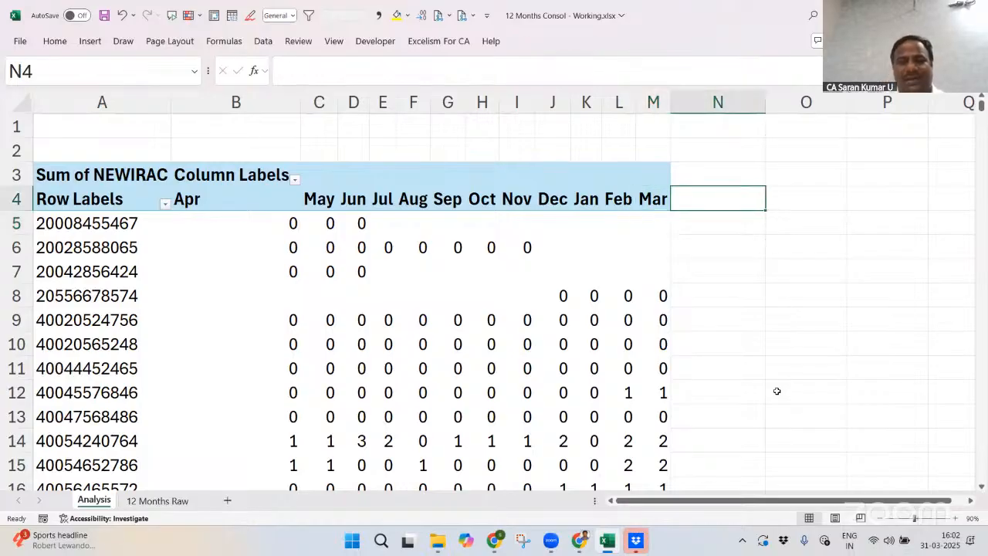
type("Active")
type("?")
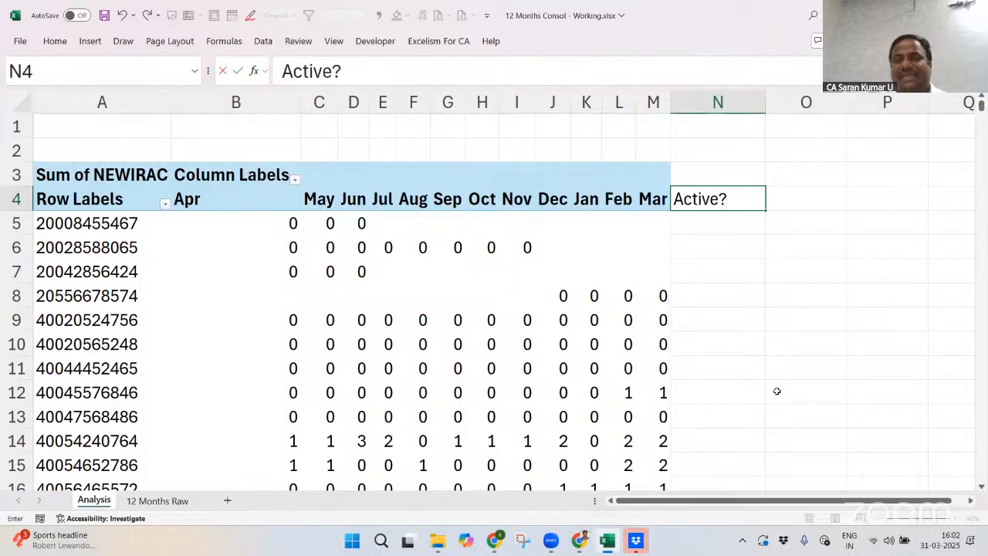
key("Return")
key("Up")
key("ctrl+b")
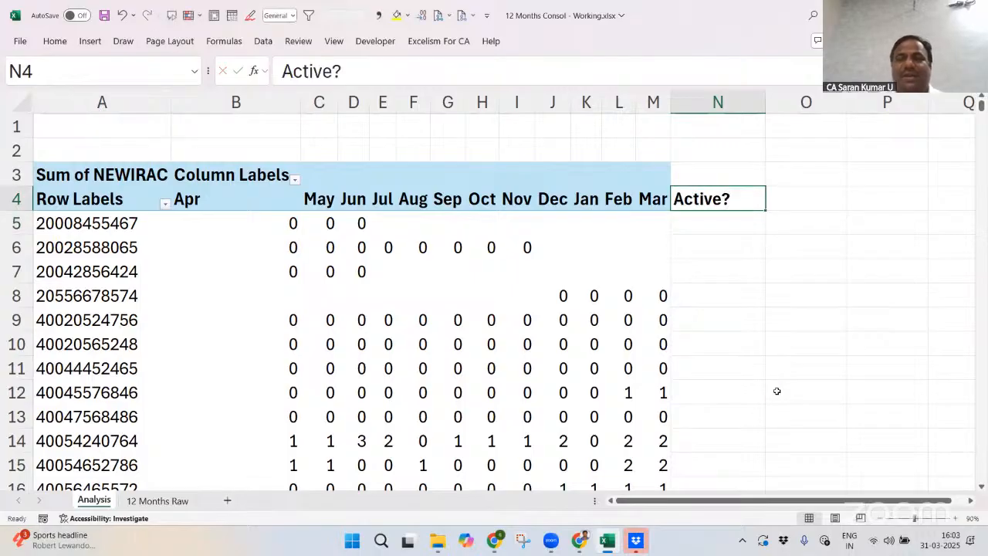
key("Return")
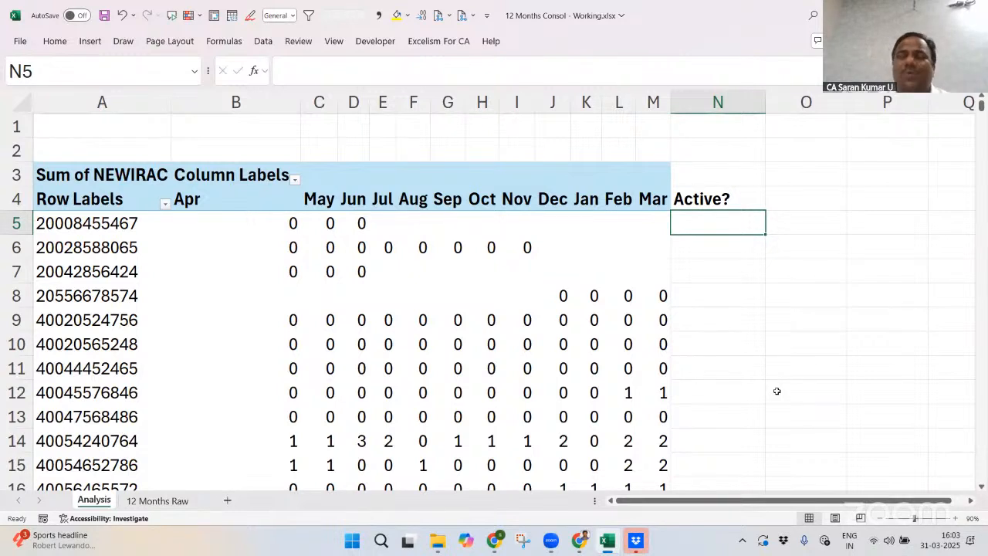
Enter =IF(M5="","Closed","Active") in N5 under the Active? heading to flag the account from its Mar value
left_click(653, 224)
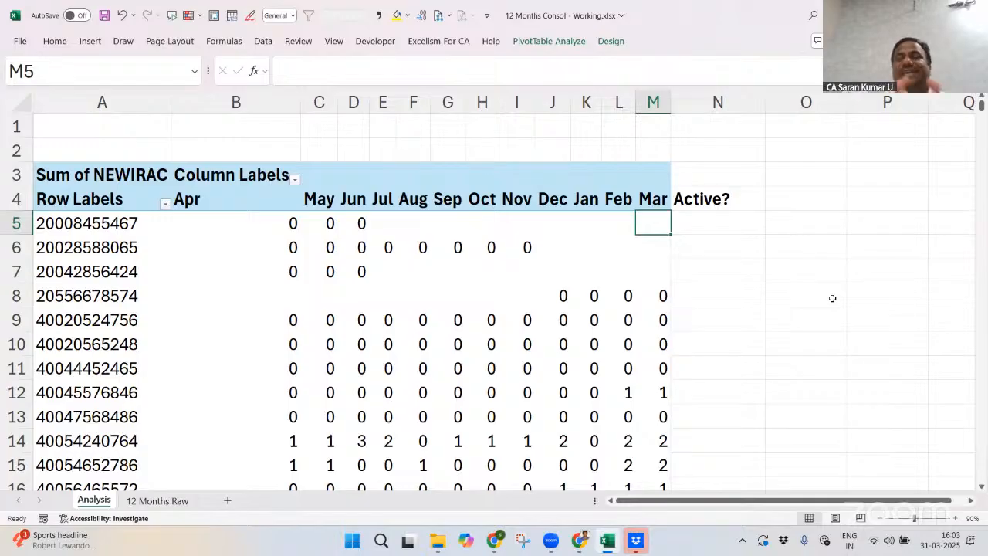
left_click(662, 299)
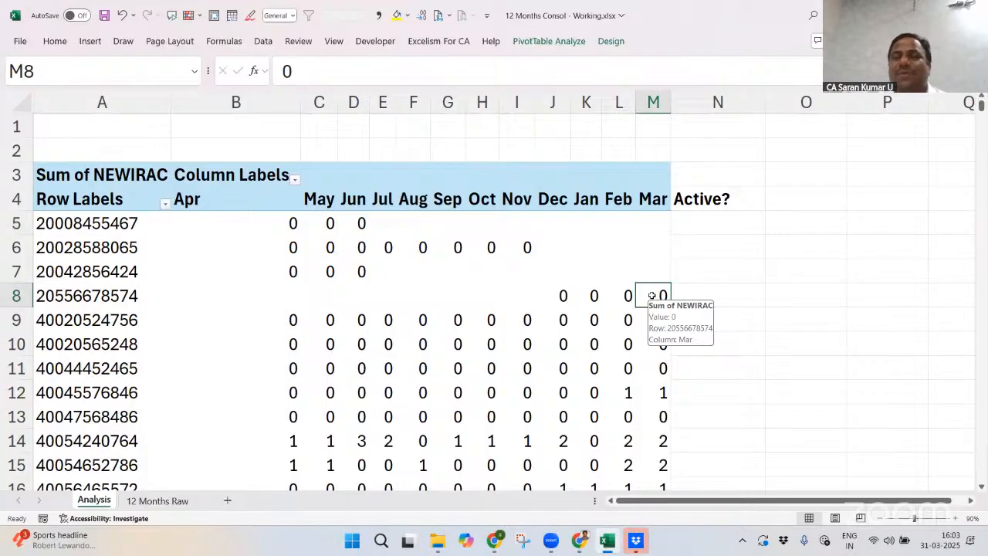
key("Right")
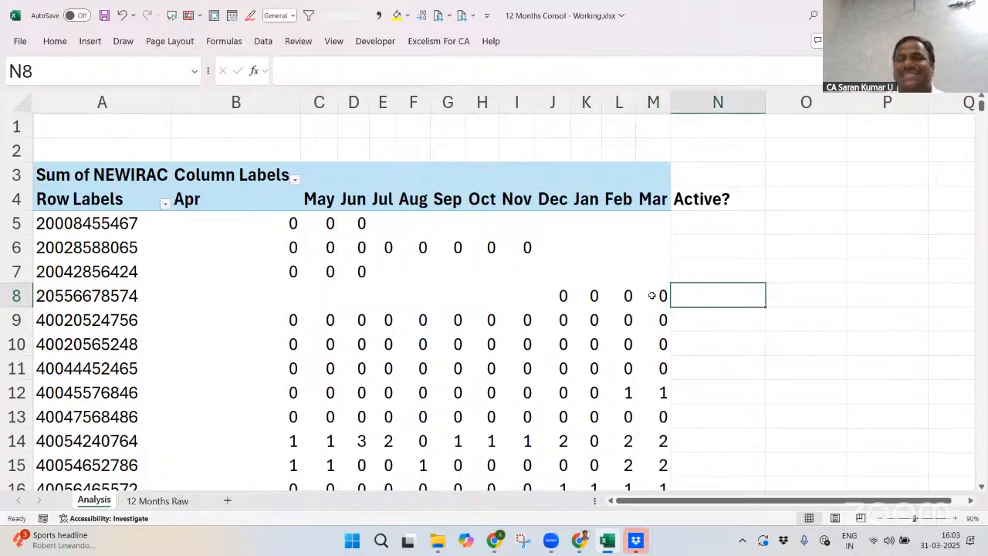
key("Up")
key("Up")
key("Up")
type("=if")
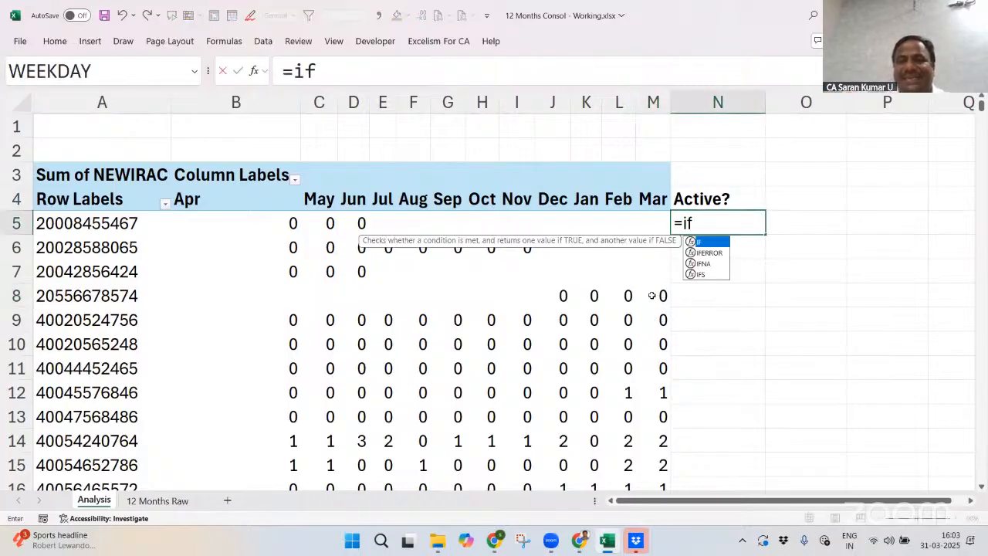
key("Tab")
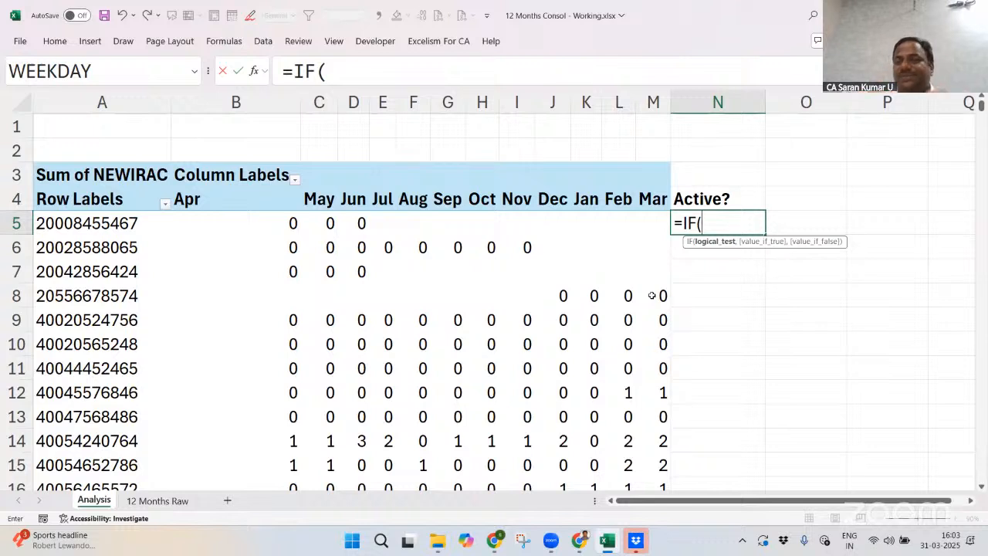
key("Left")
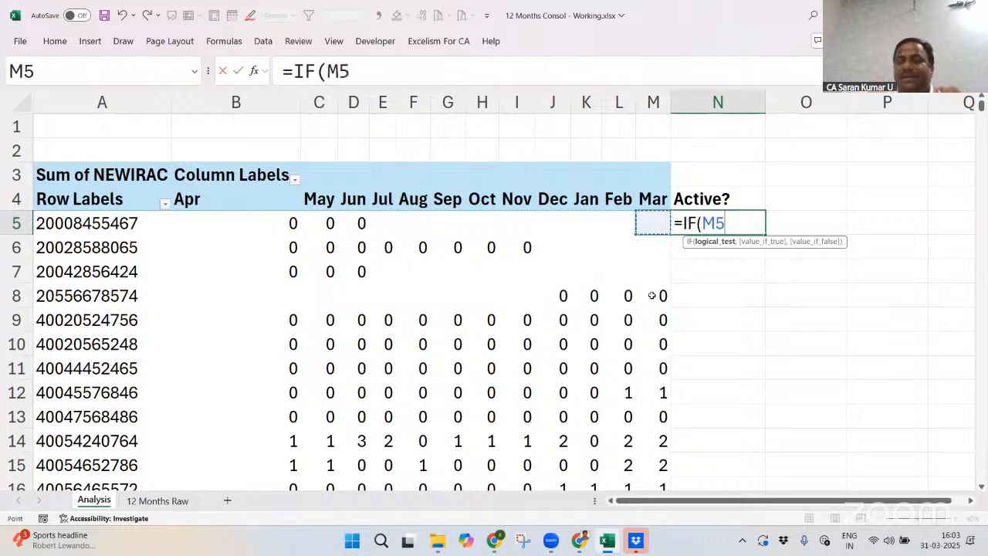
type("=\"\"")
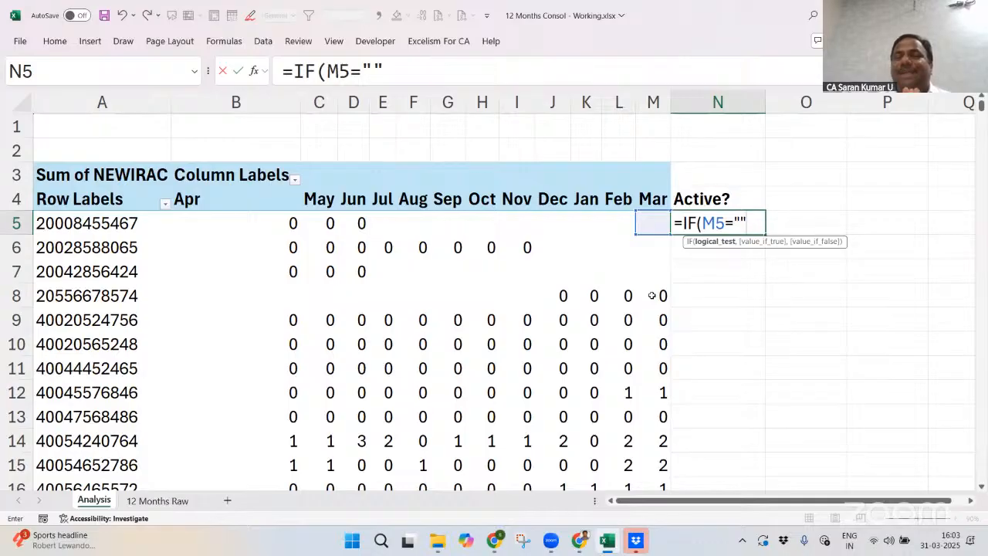
type(",")
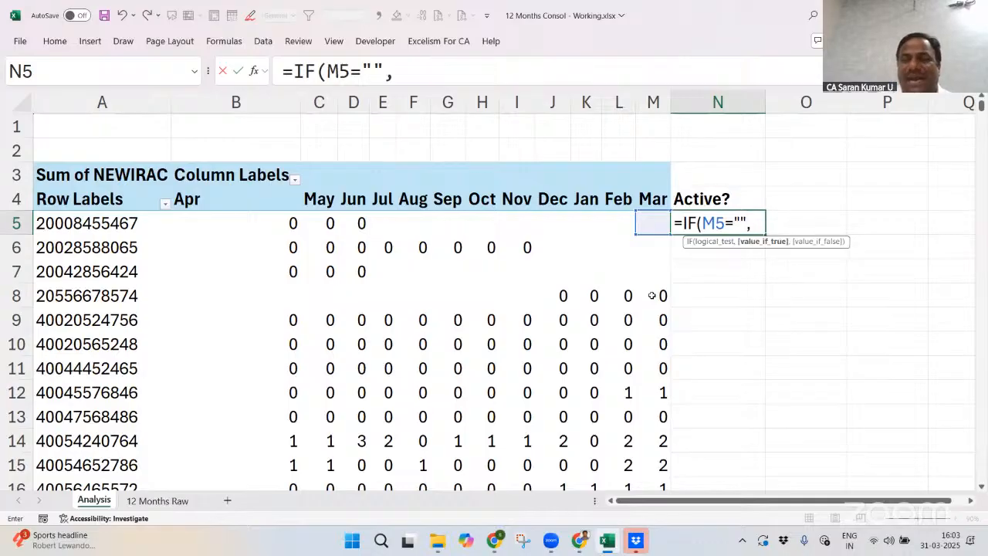
type("\"C")
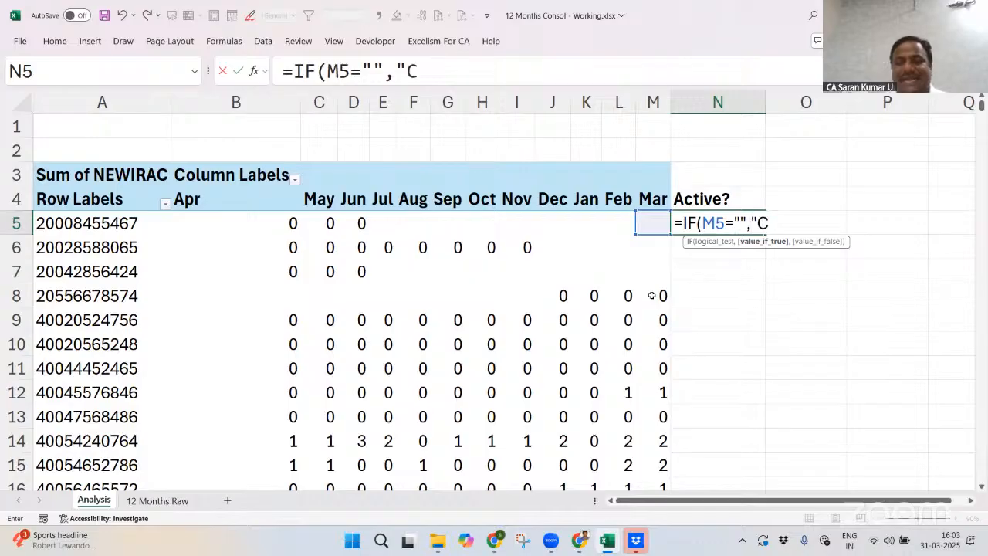
type("losed\",")
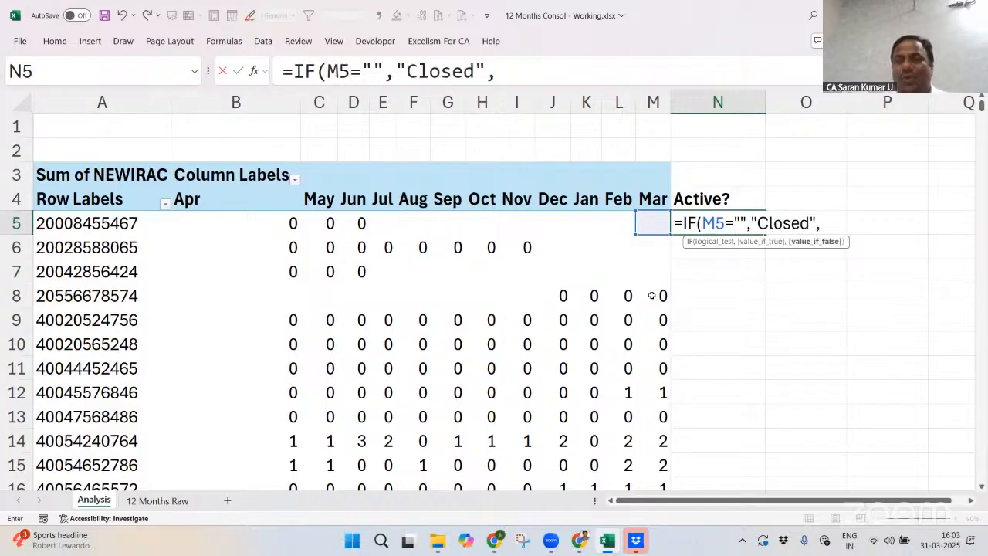
type("\"")
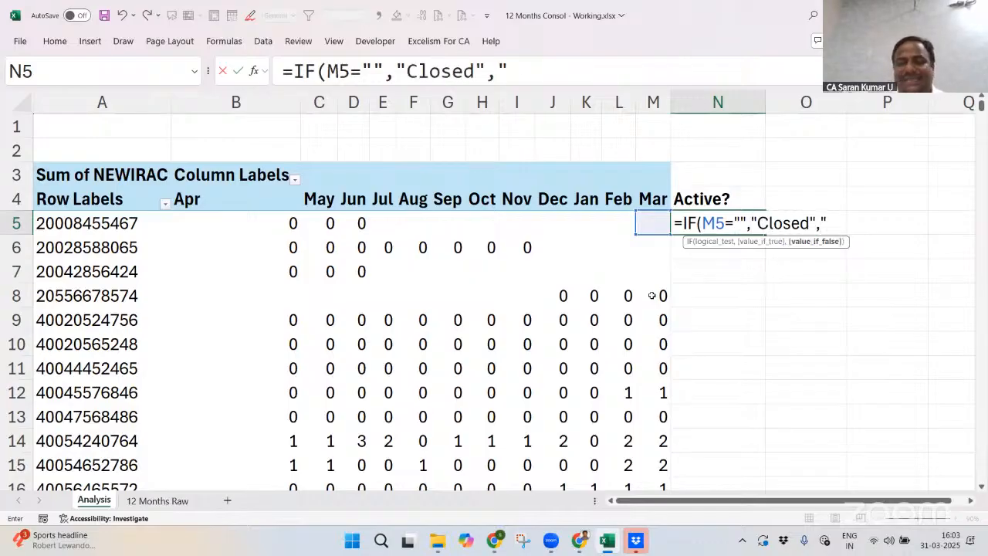
type("Active\")")
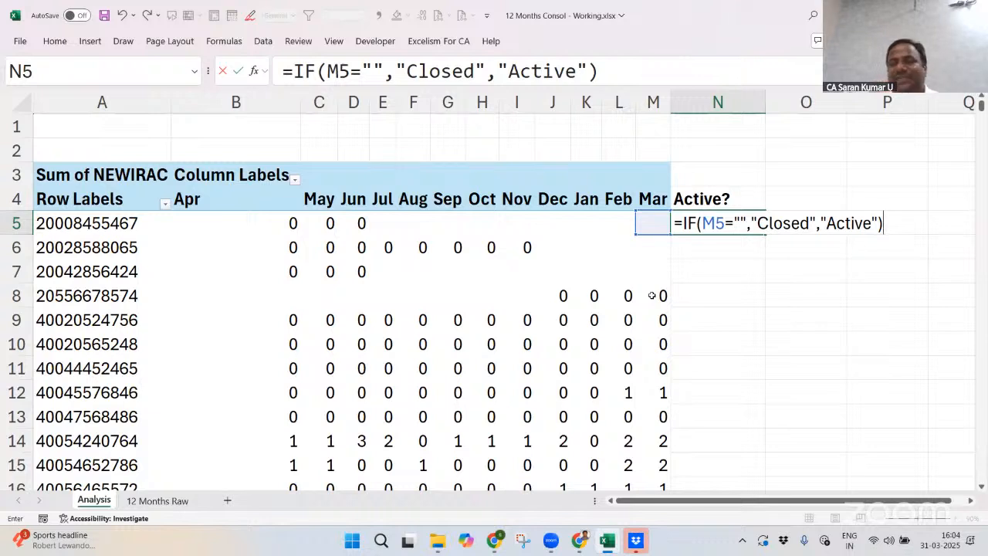
key("Return")
key("Up")
Copy the N5 status formula down the Active? column to the last account row, N3218
key("ctrl+c")
key("Left")
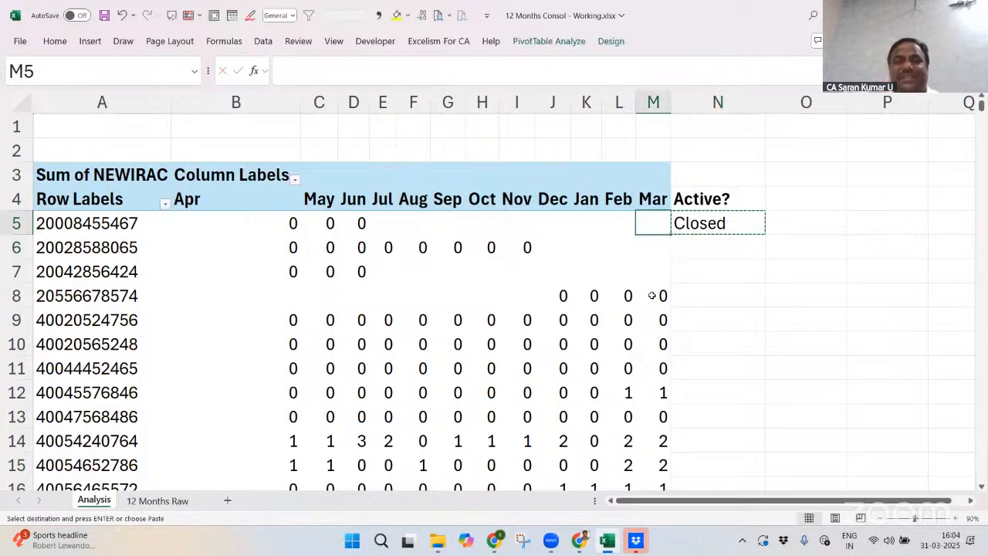
key("Left")
key("Left")
key("Left")
key("Left")
key("Left")
key("Left")
key("Left")
key("Left")
key("Left")
key("Left")
key("Left")
key("Left")
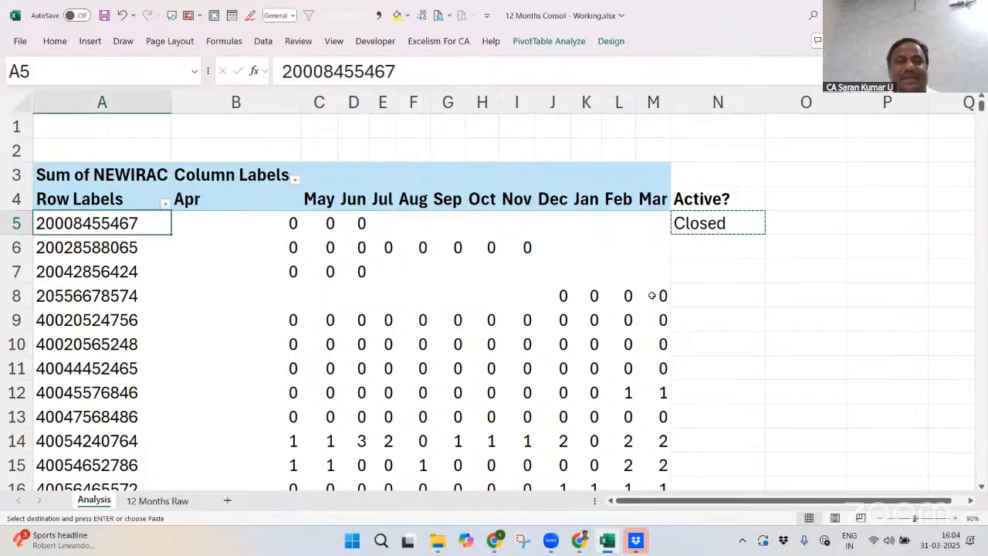
key("ctrl+Down")
key("Right")
key("Right")
key("Right")
key("Right")
key("Right")
key("Right")
key("Right")
key("Right")
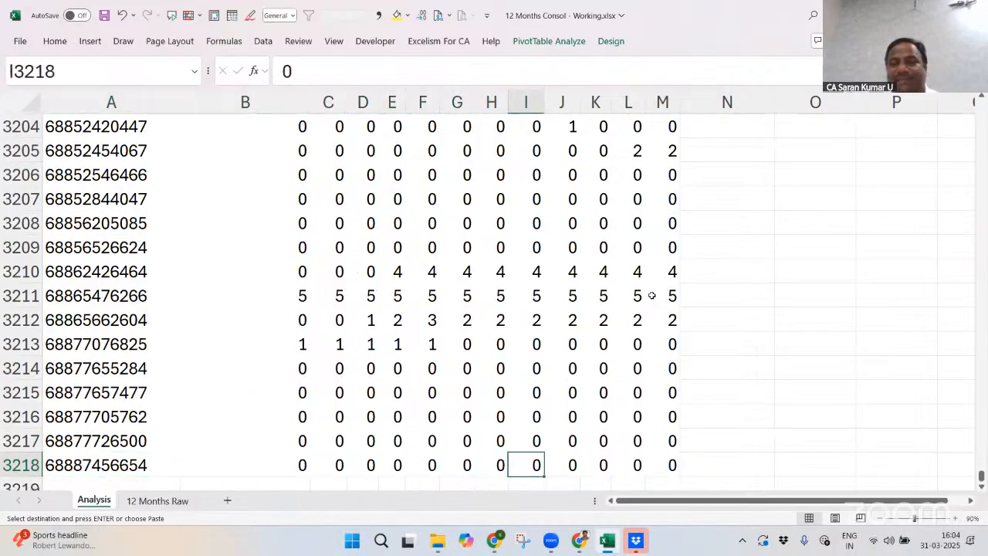
key("Right")
key("Right")
key("Right")
key("Right")
key("Right")
key("Right")
key("Left")
key("ctrl+shift+Up")
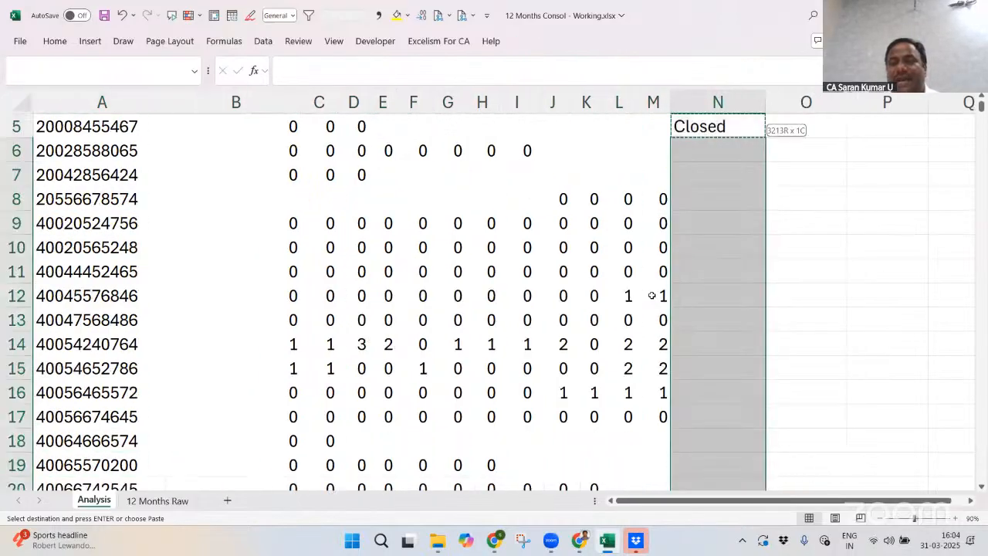
key("ctrl+v")
key("ctrl+Up")
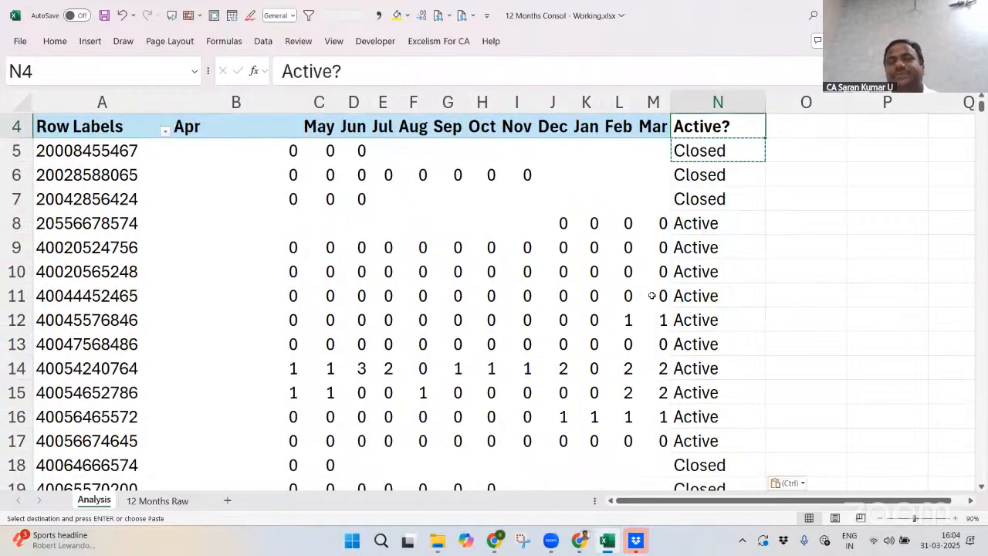
key("Escape")
Turn on AutoFilter across the row 4 headings, starting from the Active? heading in N4
key("Up")
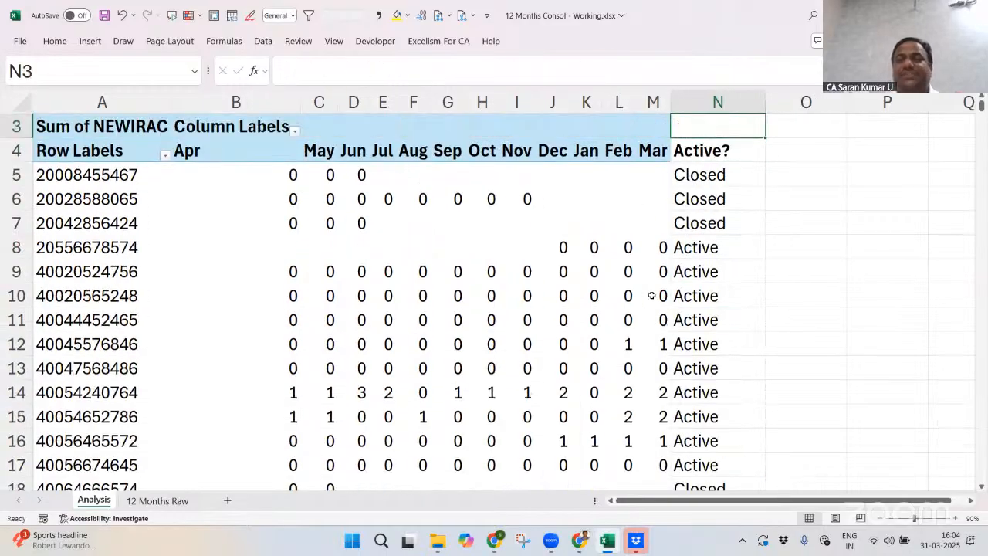
key("Up")
key("Down")
key("Down")
key("ctrl+shift+l")
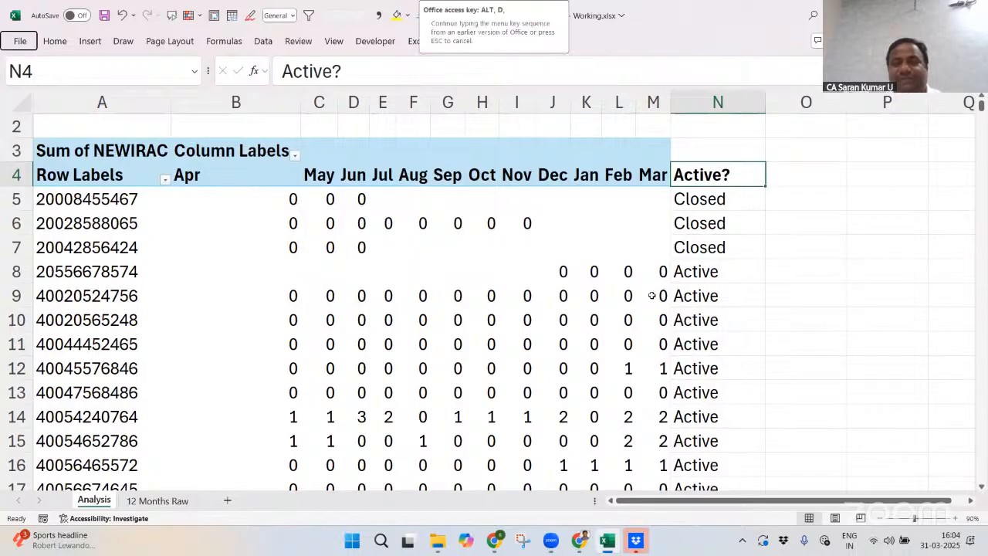
key("ctrl+shift+l")
key("Left")
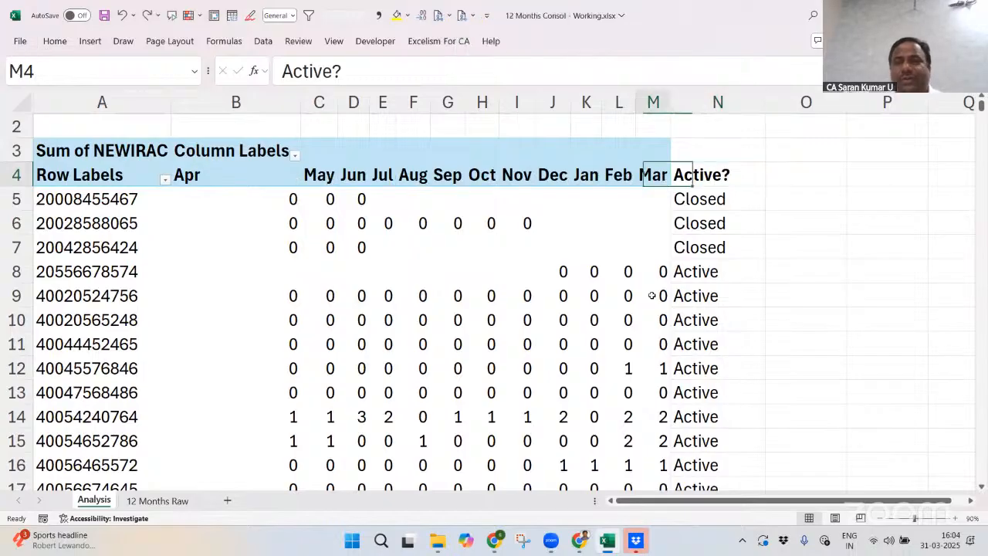
key("alt+d")
key("f")
key("f")
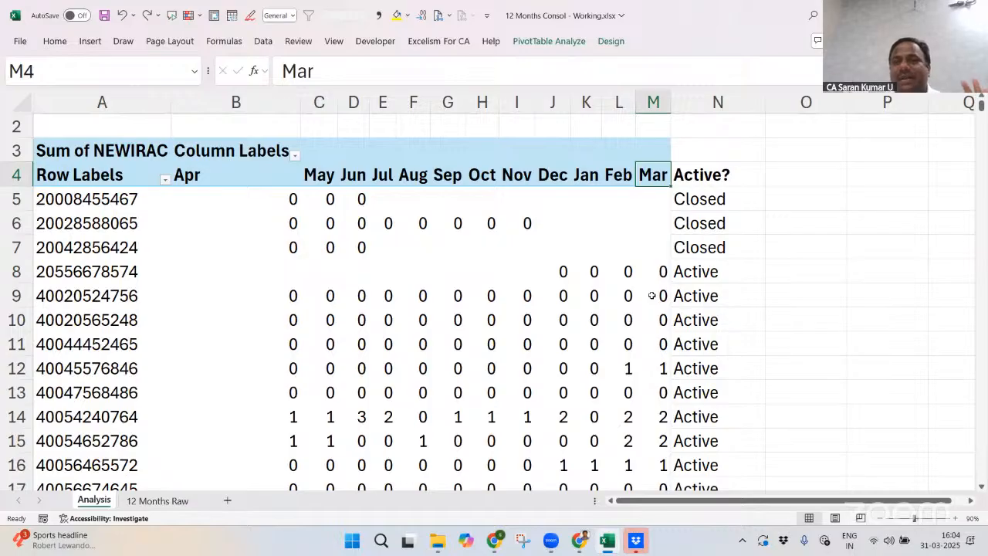
key("Right")
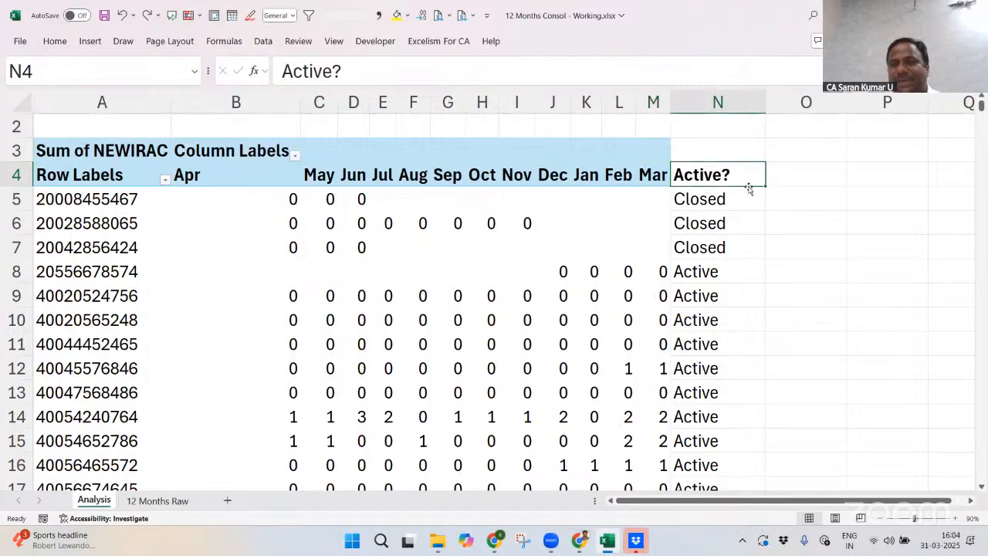
key("alt")
key("d")
key("f")
key("f")
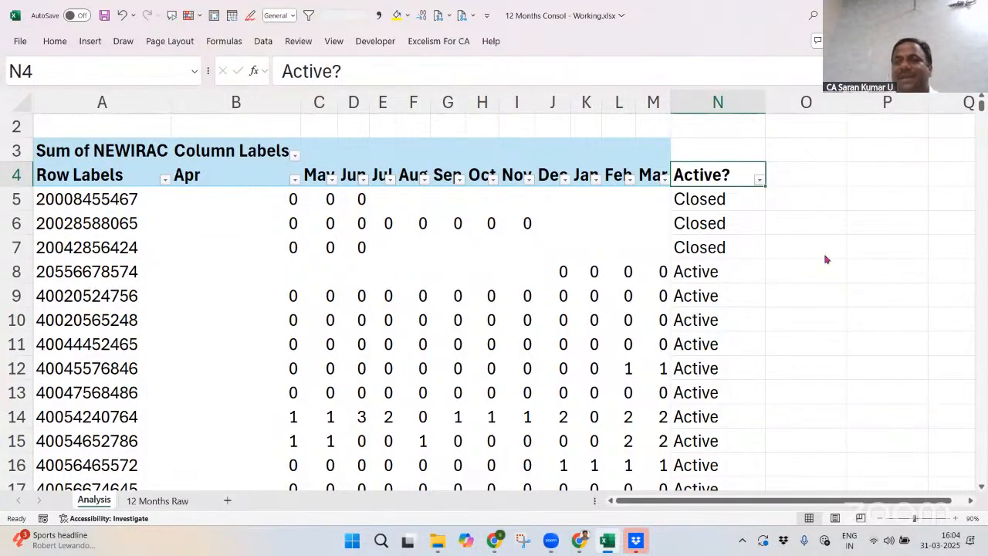
Filter the Active? column to show only the Active accounts
left_click(759, 179)
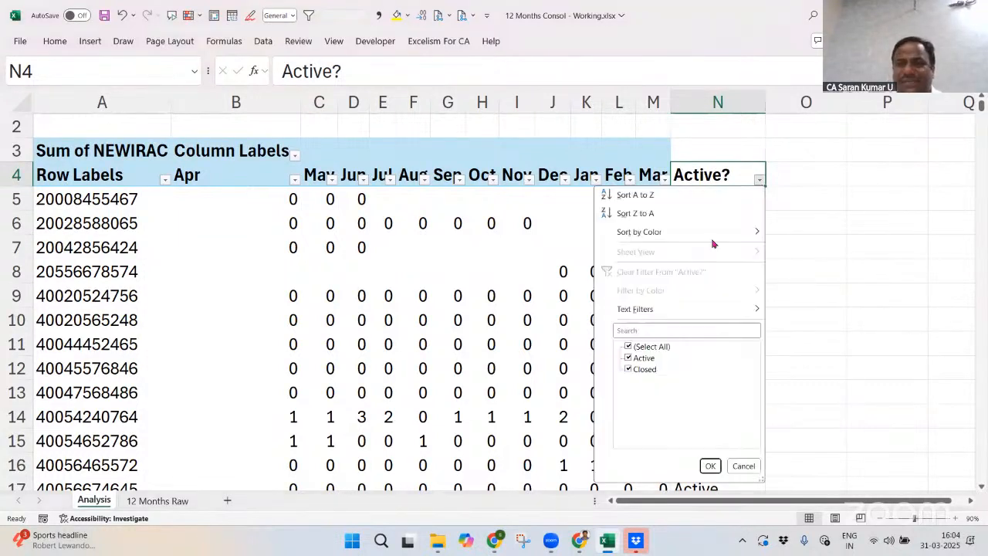
left_click(632, 347)
left_click(631, 359)
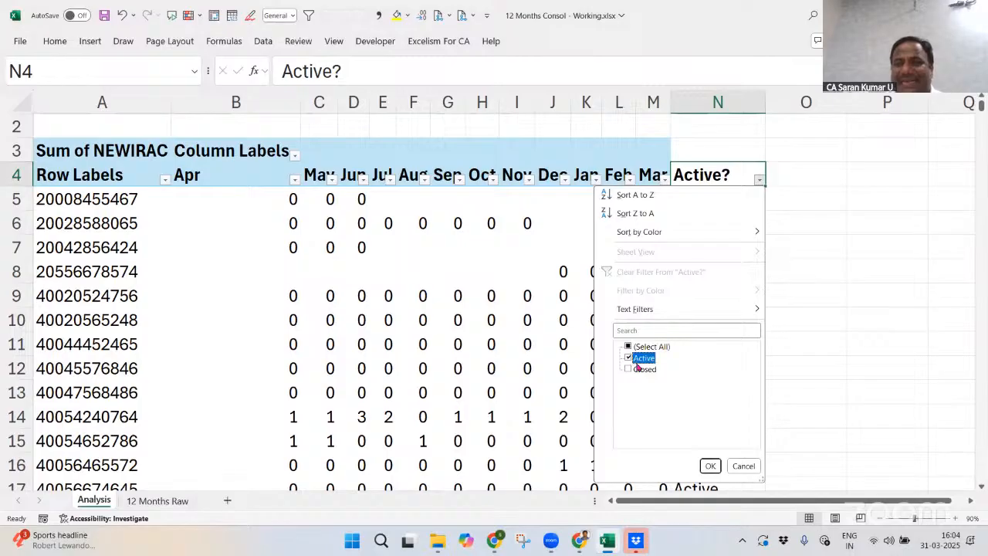
left_click(711, 467)
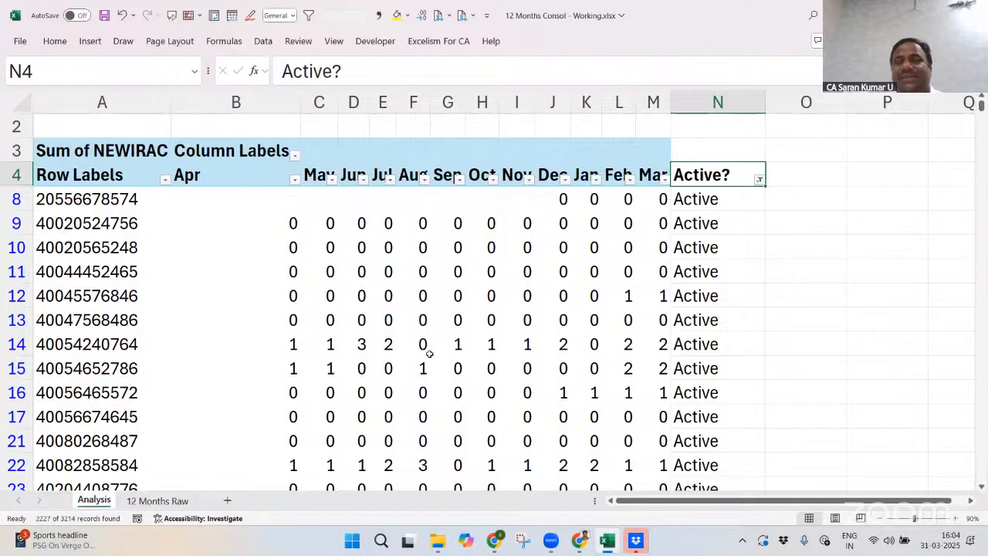
Add a bold "All 0s" heading in O4, beside the Active? column
mouse_move(430, 353)
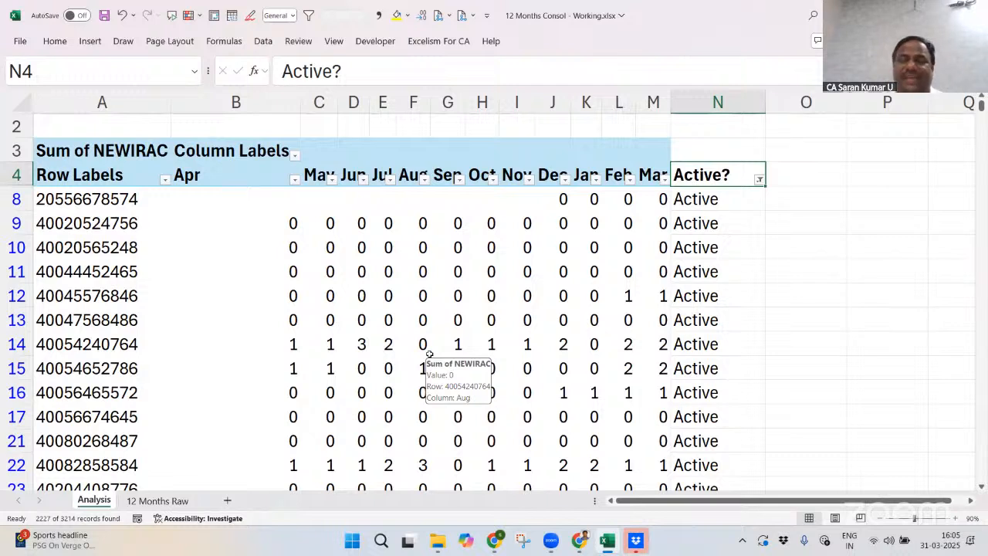
key("Right")
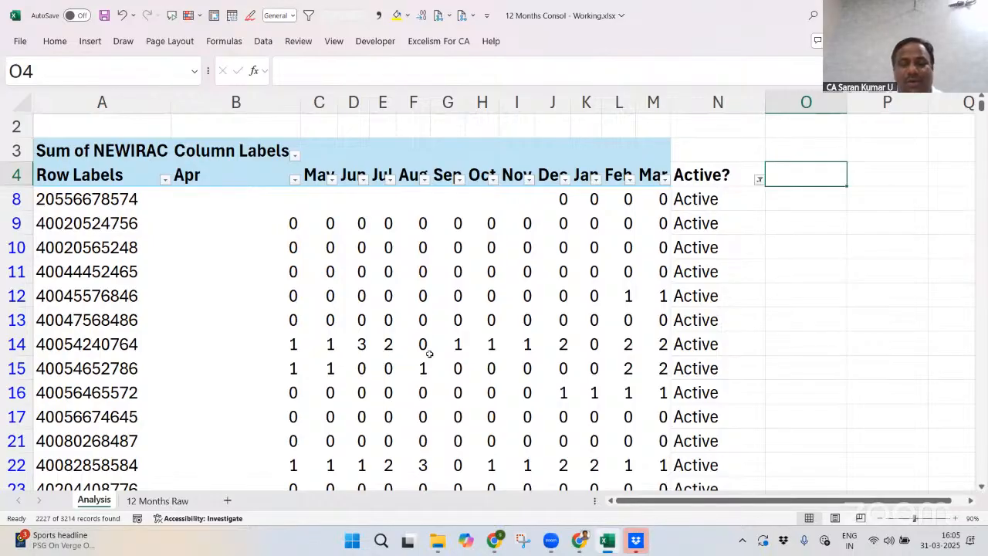
type("All 0s")
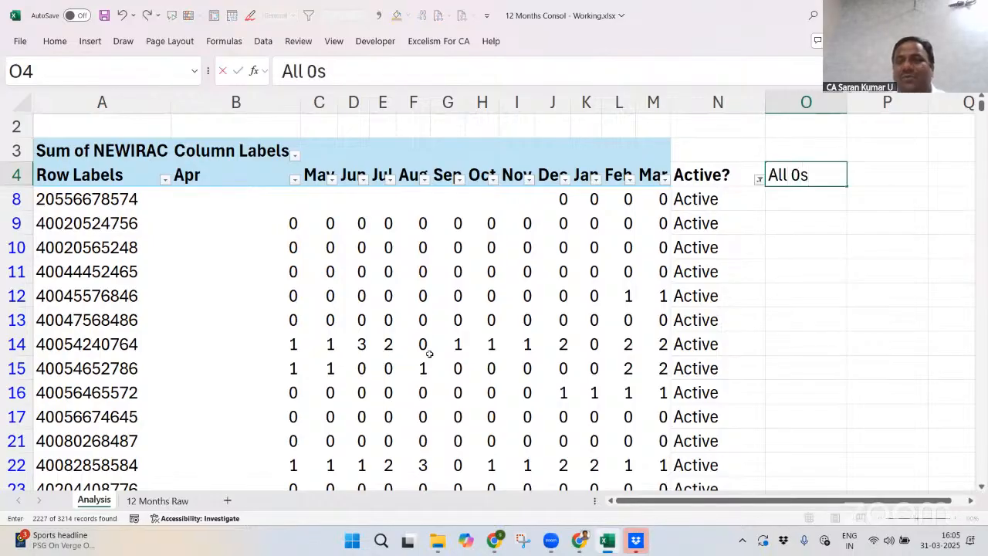
key("Return")
key("Up")
key("ctrl+b")
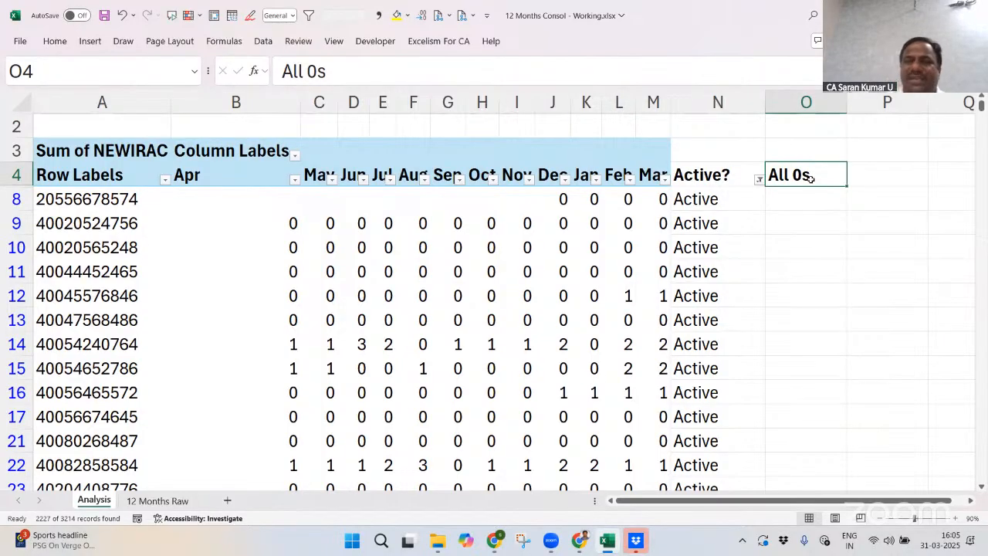
Examine the first active account's NEWIRAC values in row 8, from the blank April cell through December to March
left_click(251, 191)
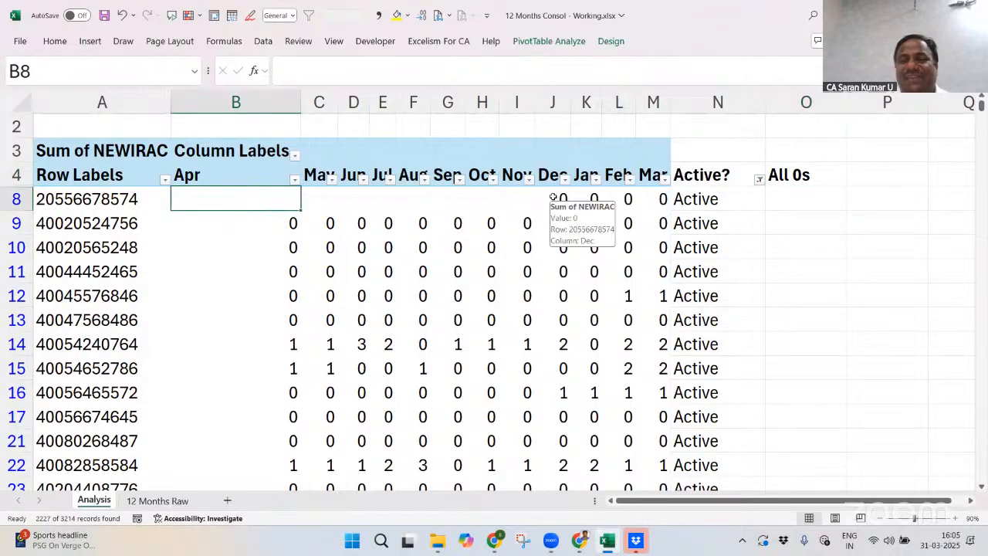
left_click_drag(561, 198, 661, 198)
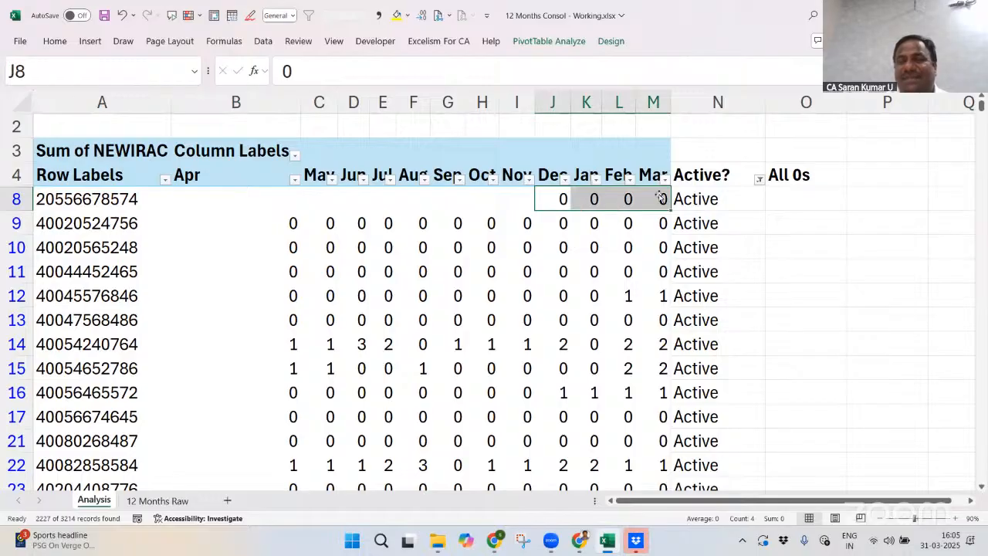
left_click(843, 247)
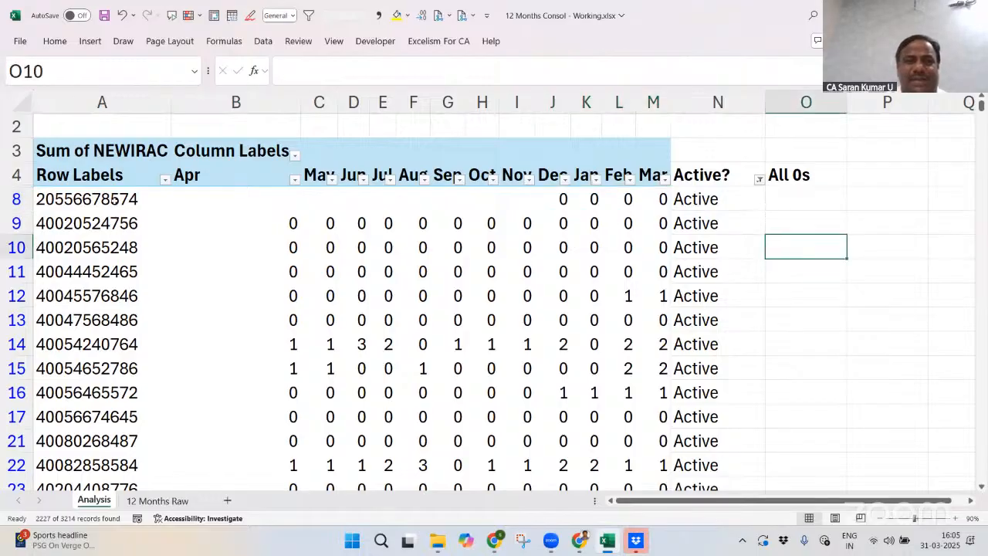
left_click_drag(114, 201, 658, 201)
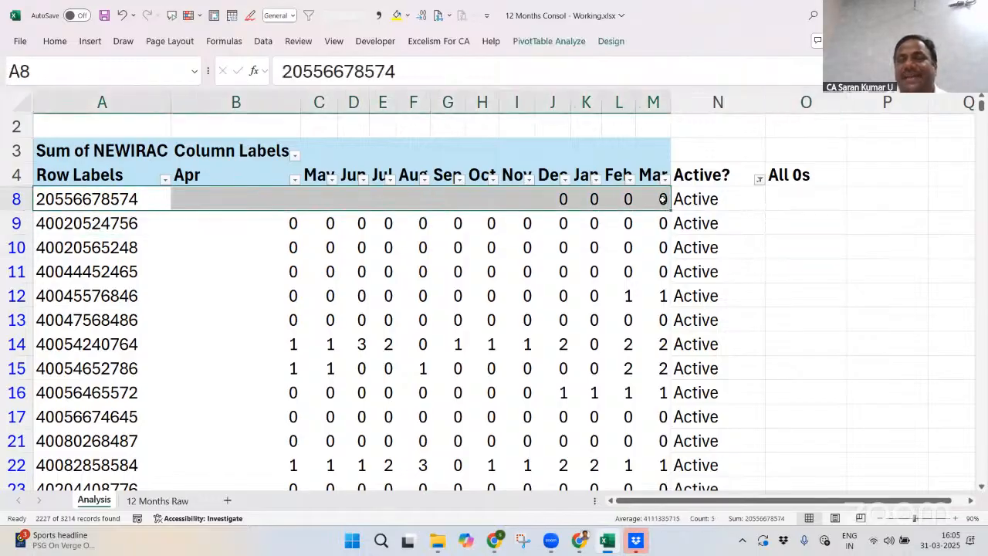
left_click(829, 214)
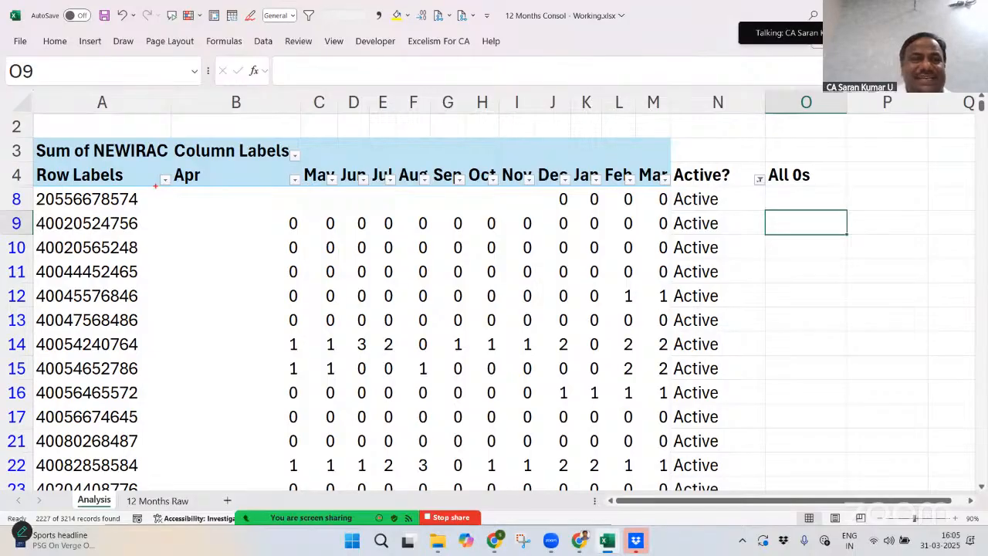
Compare the first active account's December to March values in row 8 with the full April to March values in row 9
mouse_move(35, 190)
left_mouse_down()
mouse_move(364, 223)
mouse_move(676, 207)
mouse_move(773, 213)
left_mouse_up()
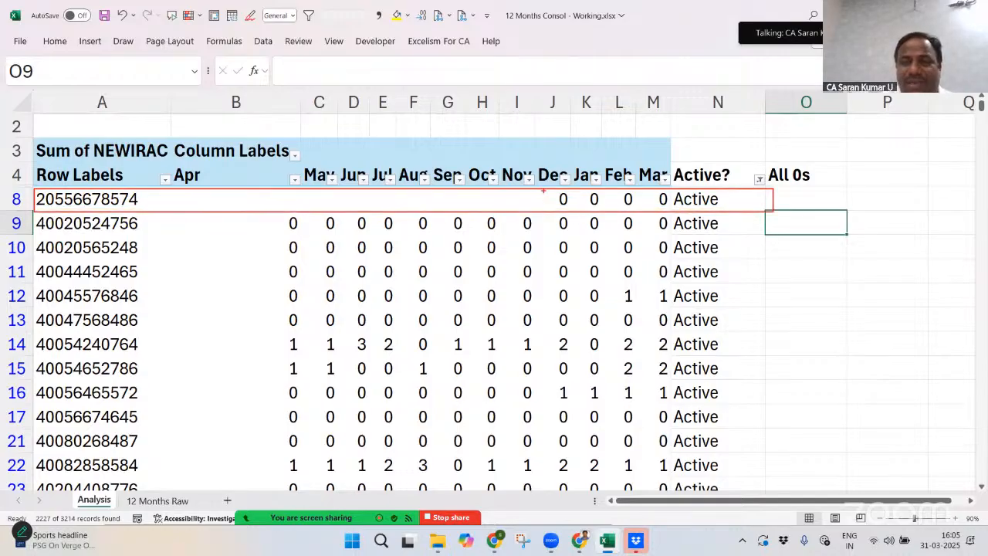
left_click_drag(543, 190, 670, 209)
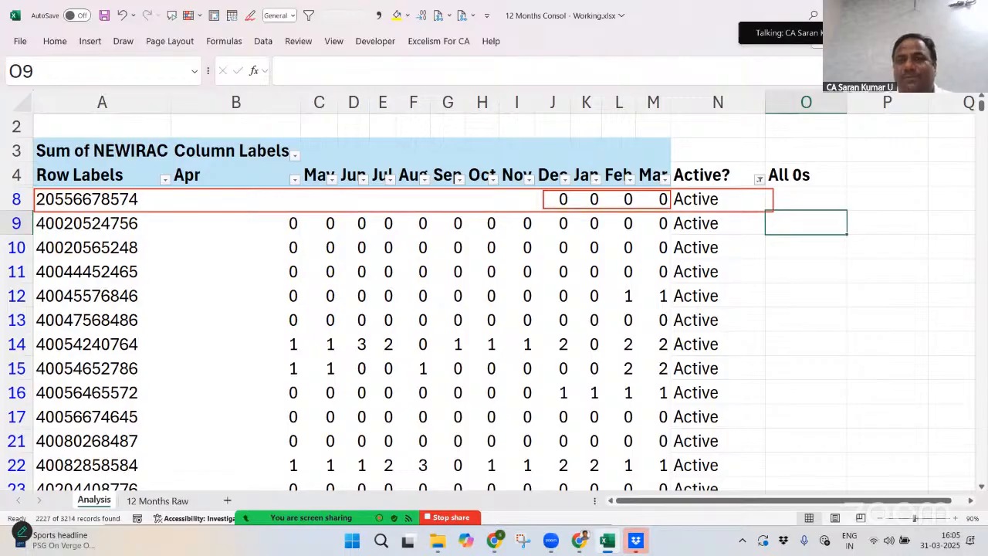
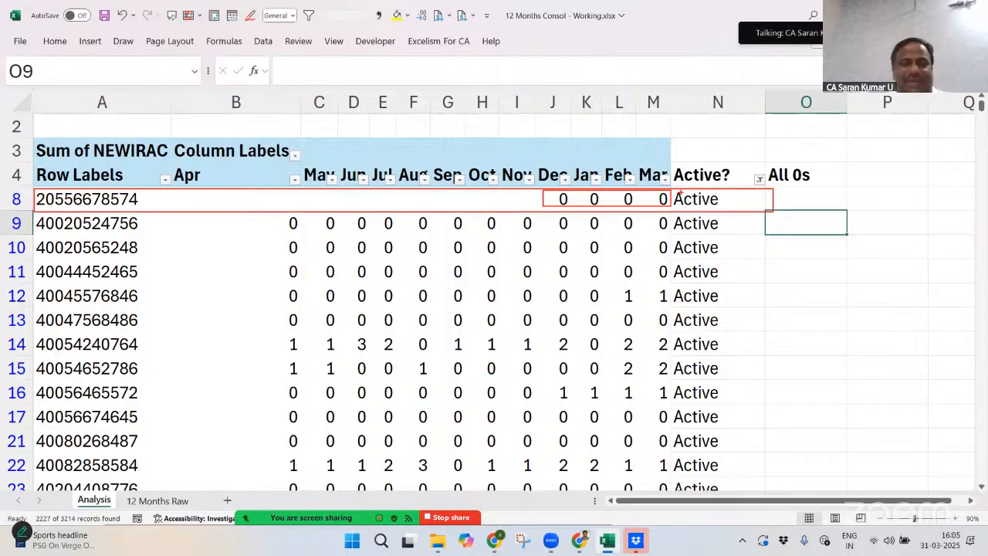
key("Escape")
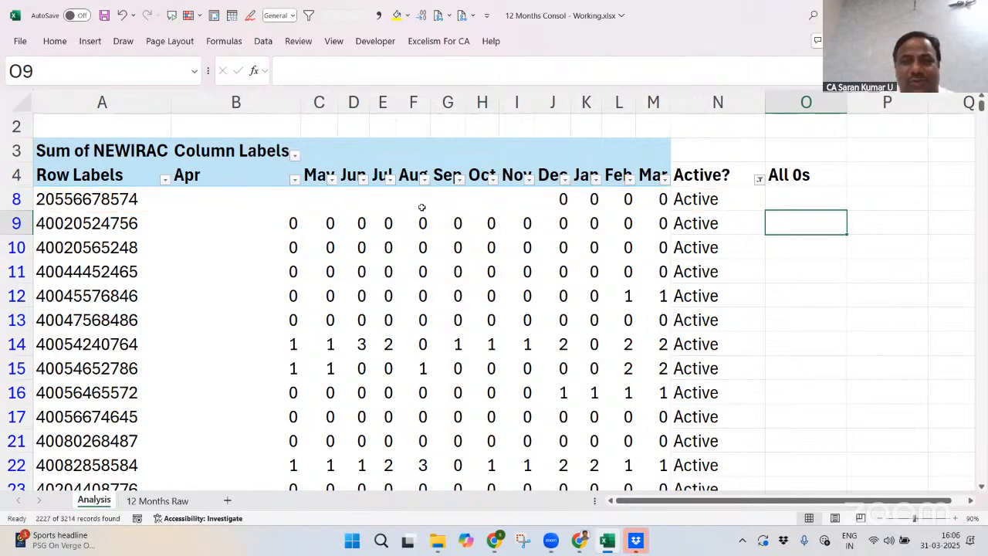
left_click(290, 222)
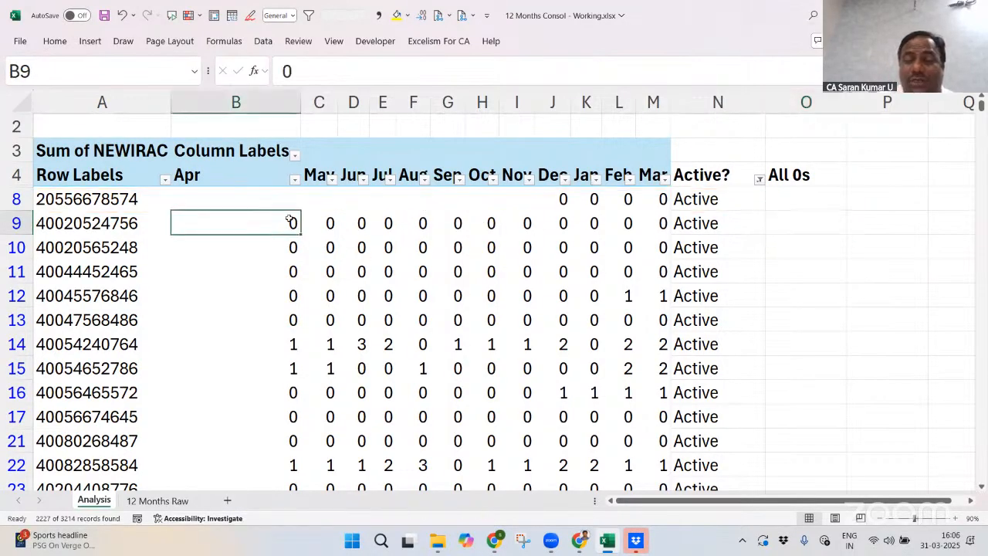
left_click_drag(291, 222, 663, 223)
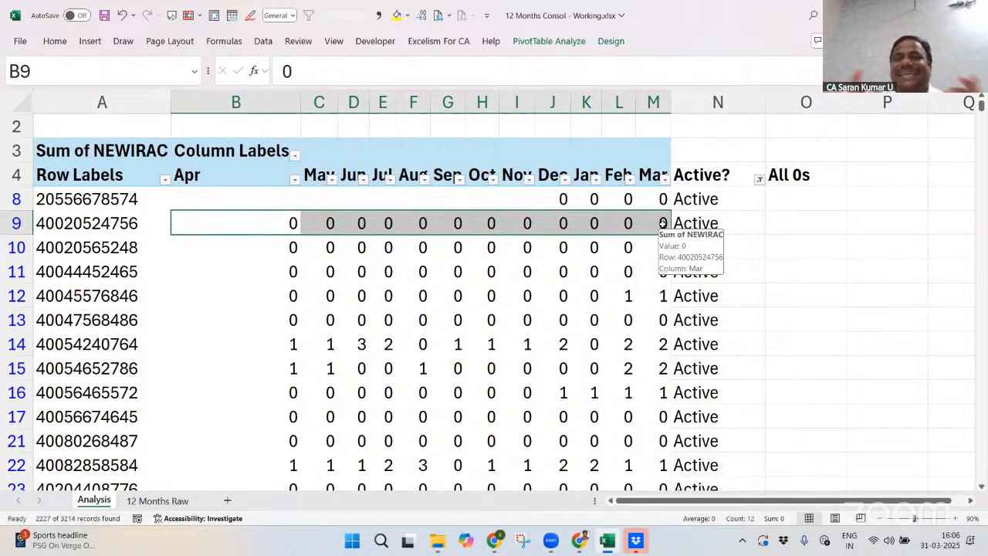
Enter =SUM(B8:M8)=0 in O8 to test whether the account's April to March values add up to zero
left_click(784, 199)
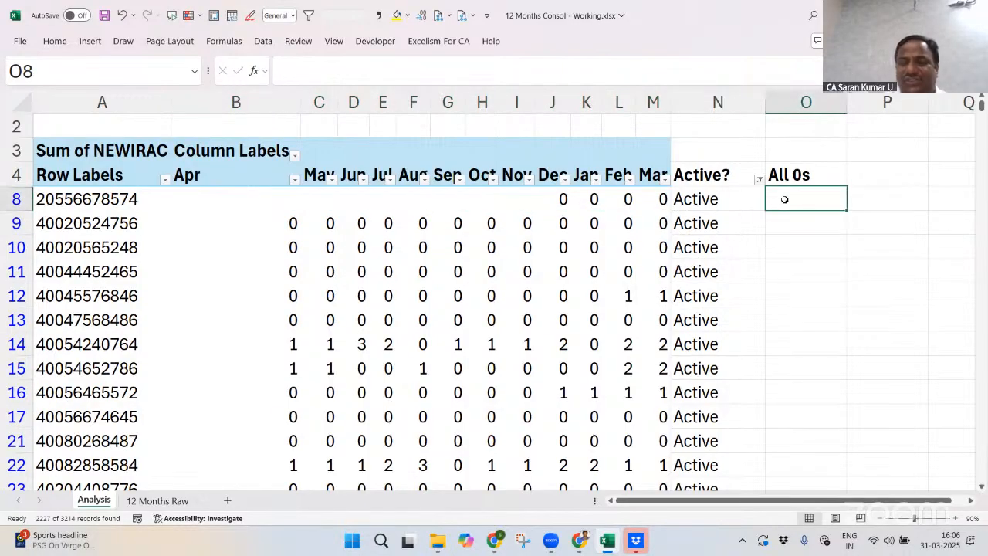
type("=SUM(")
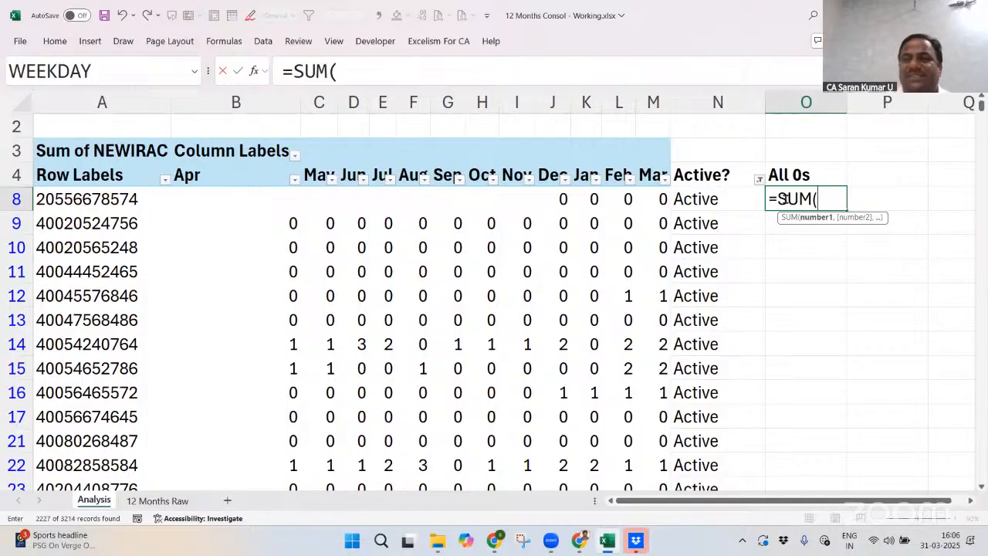
left_click_drag(253, 198, 663, 199)
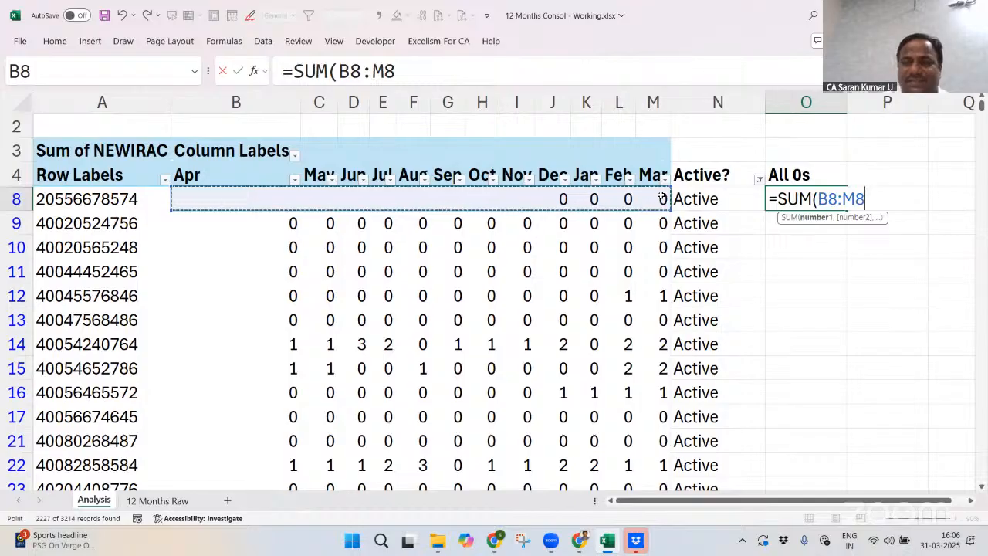
type(")")
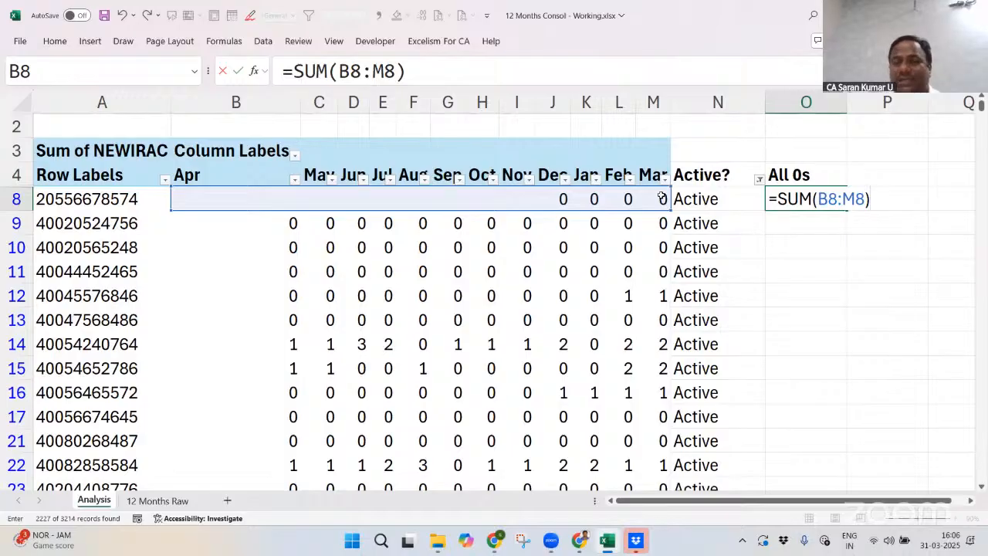
type("=")
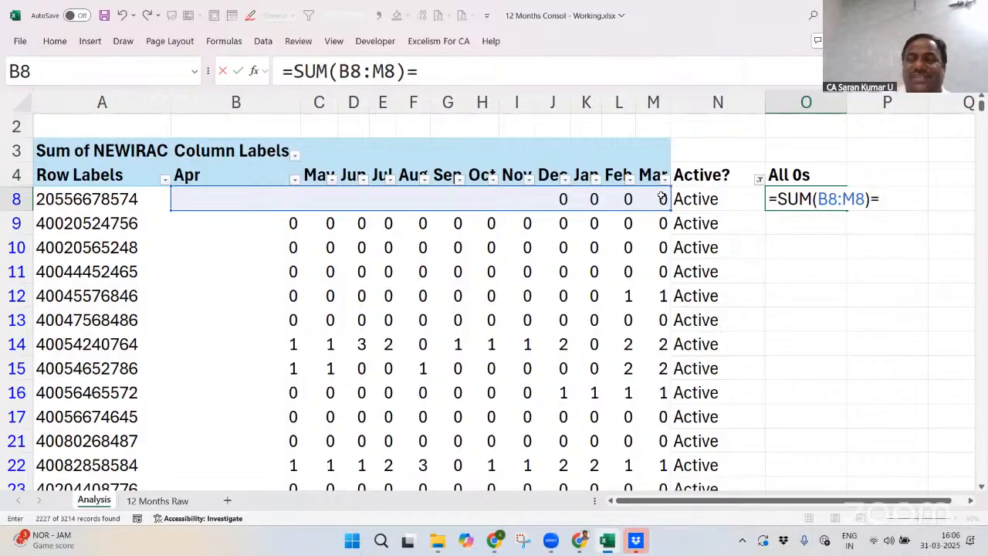
type("0")
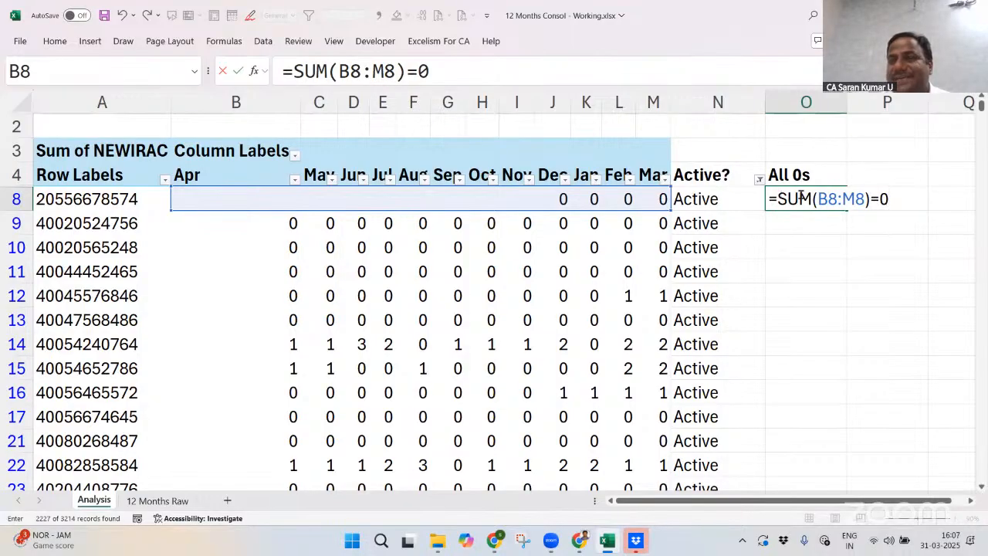
left_click_drag(802, 198, 869, 199)
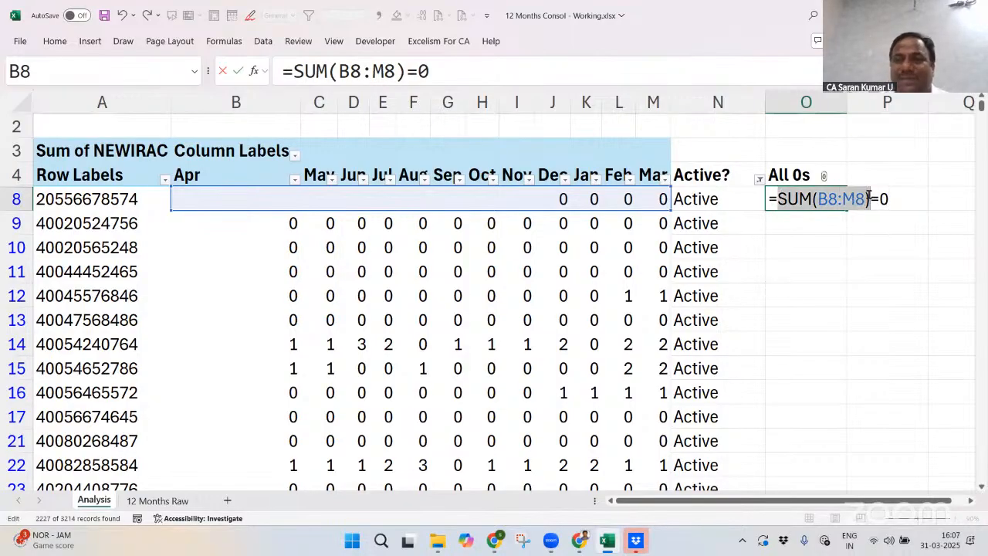
left_click(897, 197)
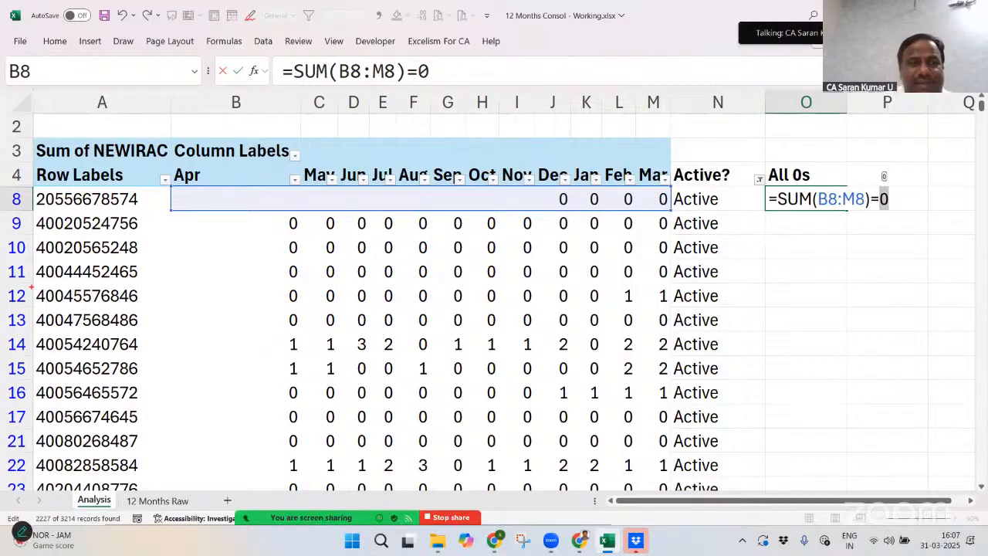
mouse_move(31, 287)
left_mouse_down()
mouse_move(49, 303)
mouse_move(541, 338)
mouse_move(703, 303)
mouse_move(772, 311)
left_mouse_up()
left_click_drag(616, 301, 658, 299)
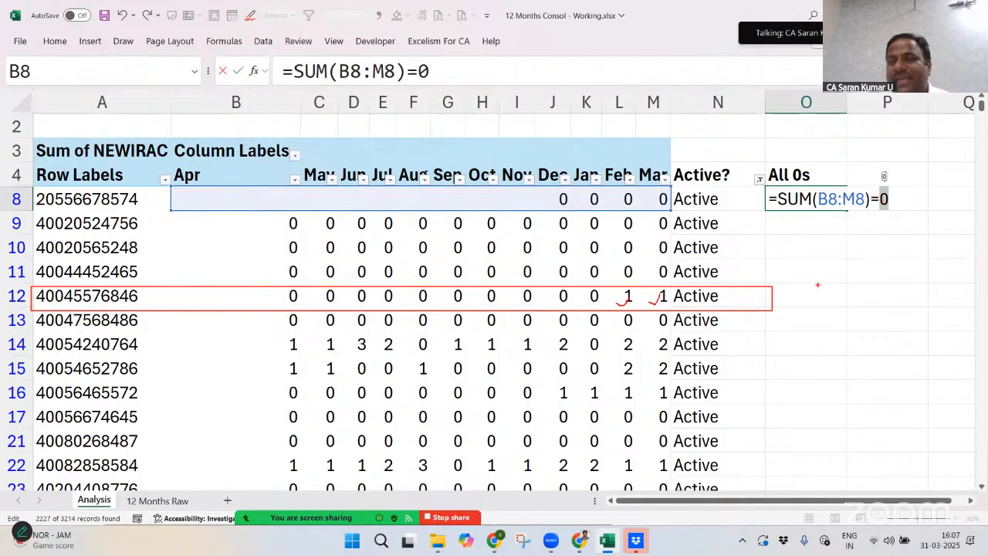
mouse_move(791, 294)
left_mouse_down()
mouse_move(803, 314)
mouse_move(807, 294)
left_mouse_up()
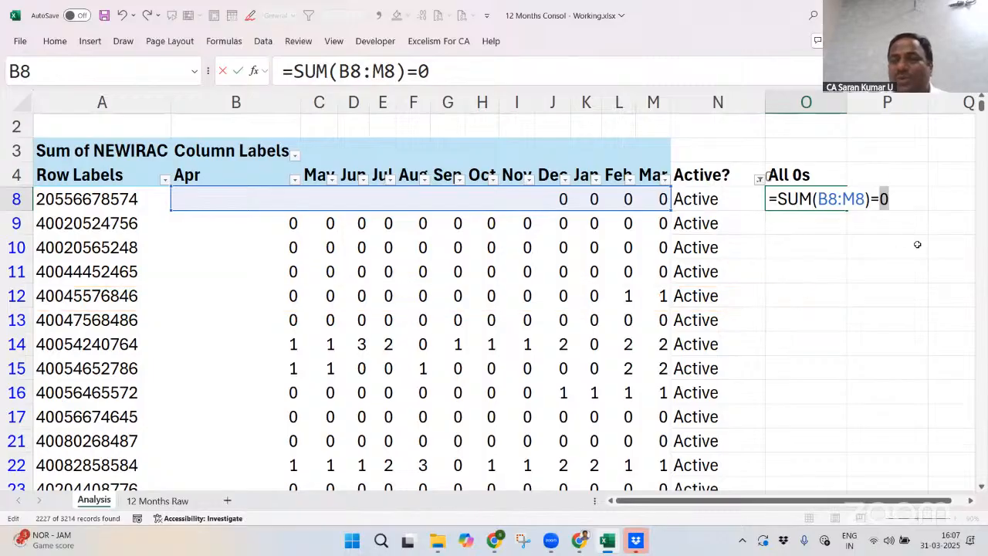
key("Return")
key("Up")
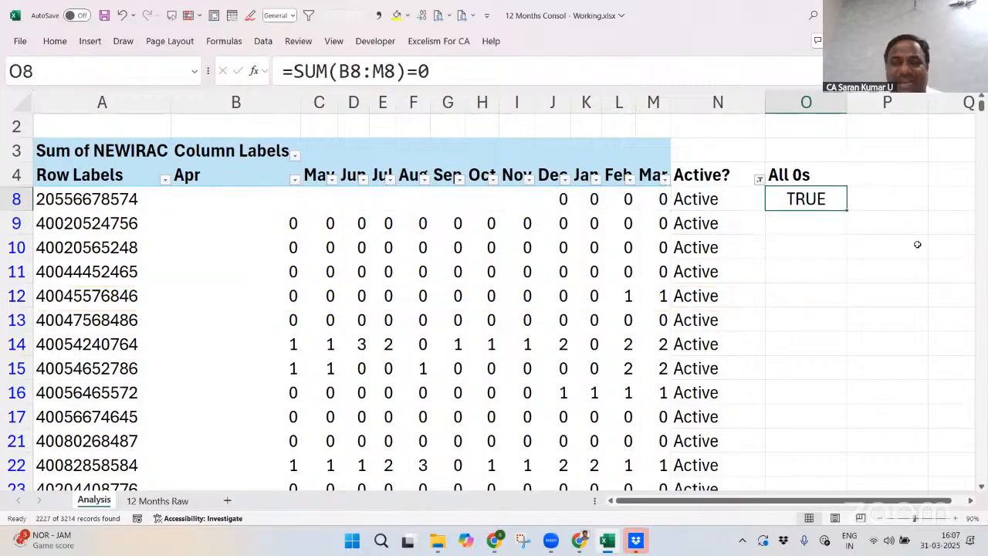
Copy the all-zeros formula from O8 down the filtered All 0s column to the last account in row 3218
key("ctrl+c")
key("Left")
key("ctrl+Down")
key("Right")
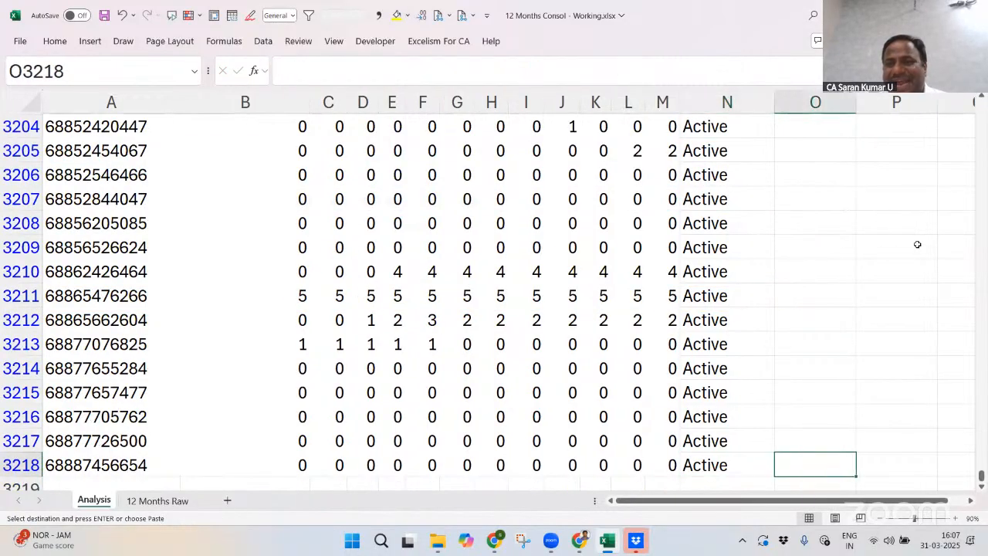
key("ctrl+shift+Up")
key("Return")
key("ctrl+Up")
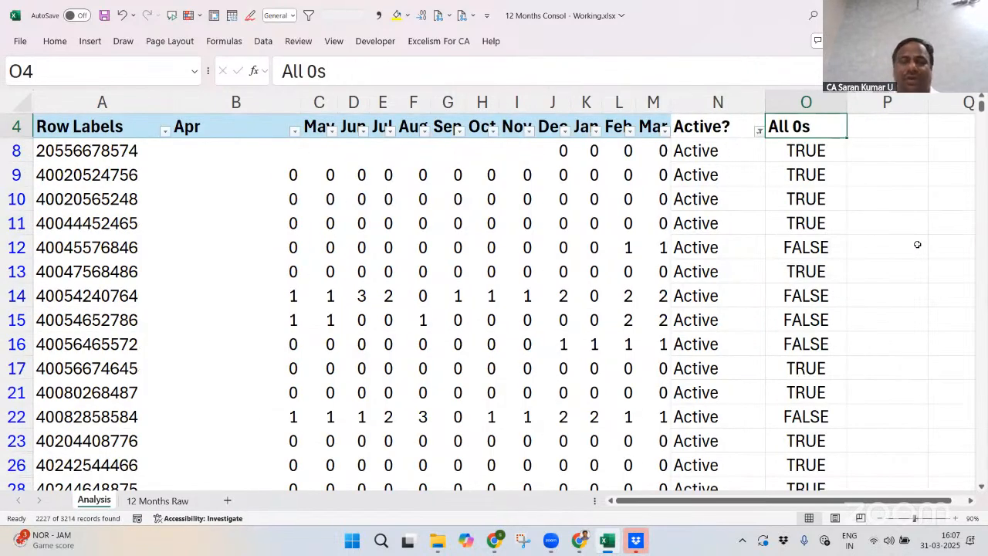
Remove the existing AutoFilter and reapply it to the row 4 headings so it includes the All 0s column
key("alt+d")
key("f")
key("f")
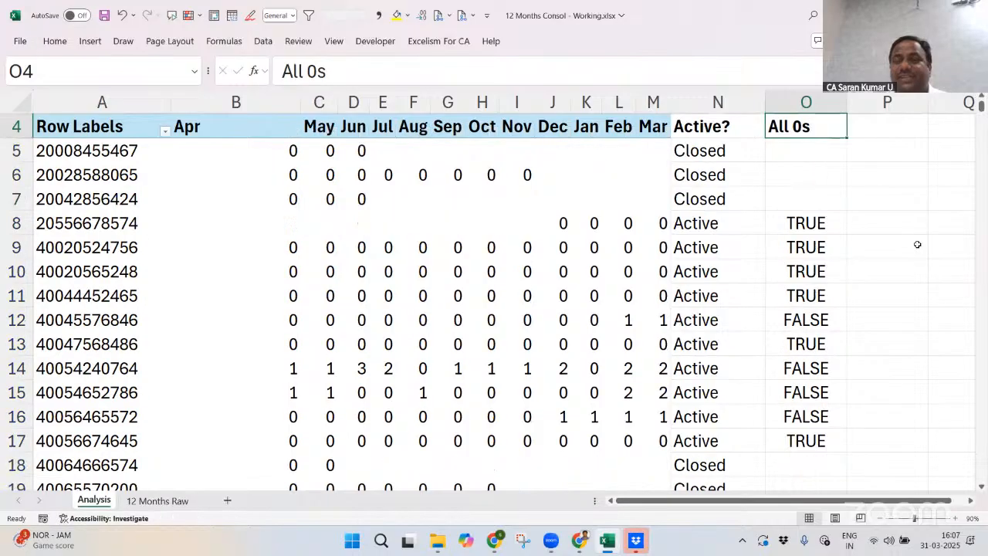
key("alt+d")
key("f")
key("f")
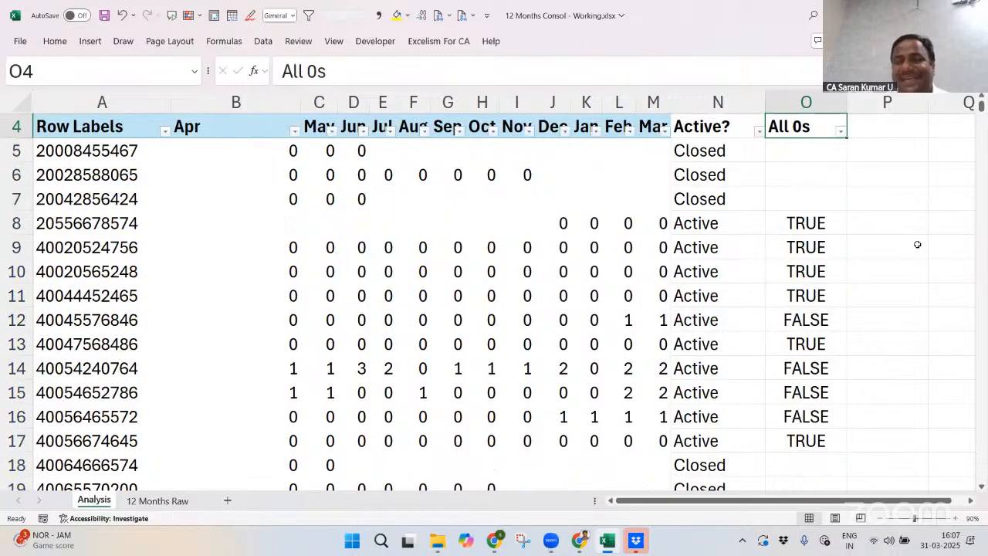
Filter the All 0s column to show only the TRUE rows, excluding FALSE and blanks
key("alt+Down")
key("Down")
key("Down")
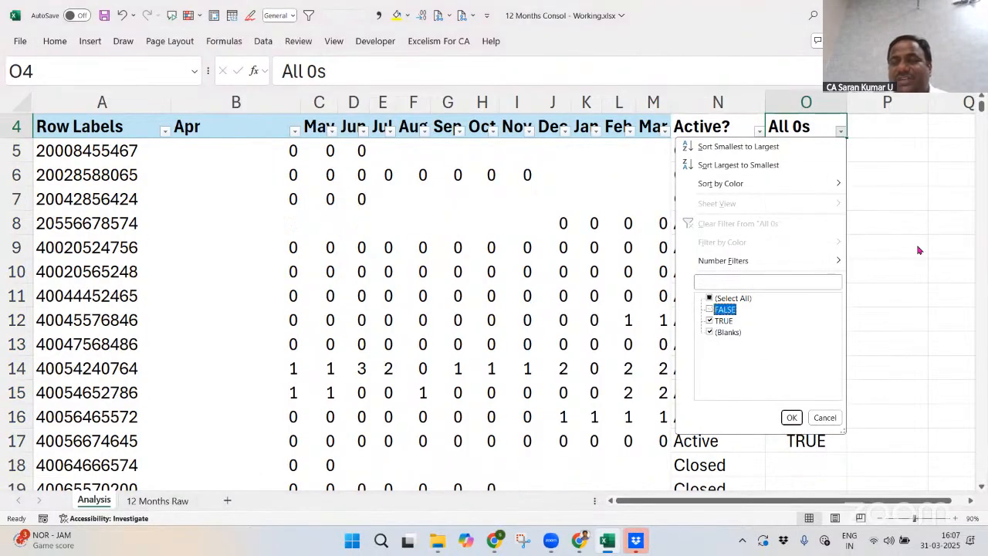
key("Down")
key("space")
key("Tab")
key("Return")
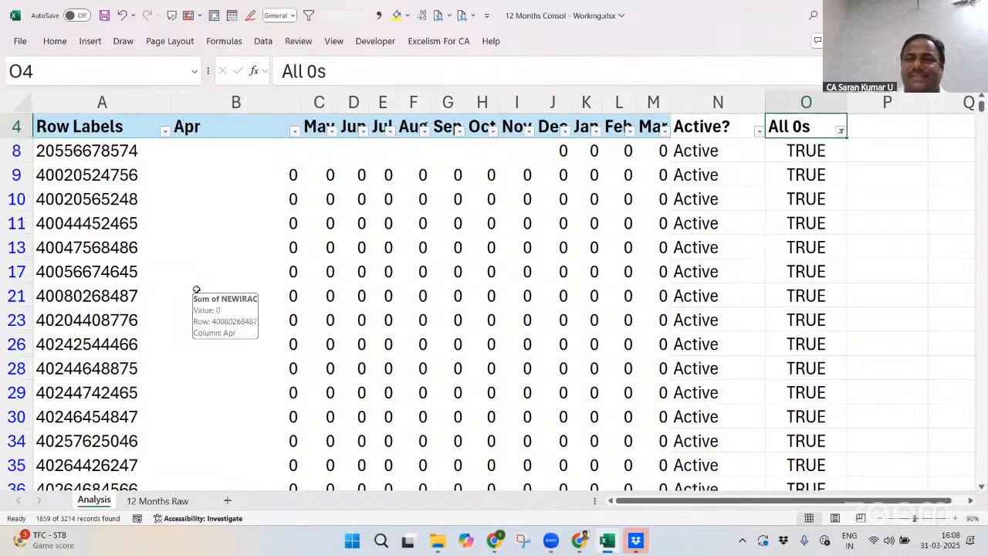
Clear the TRUE filter from the All 0s column to show every account again
key("Down")
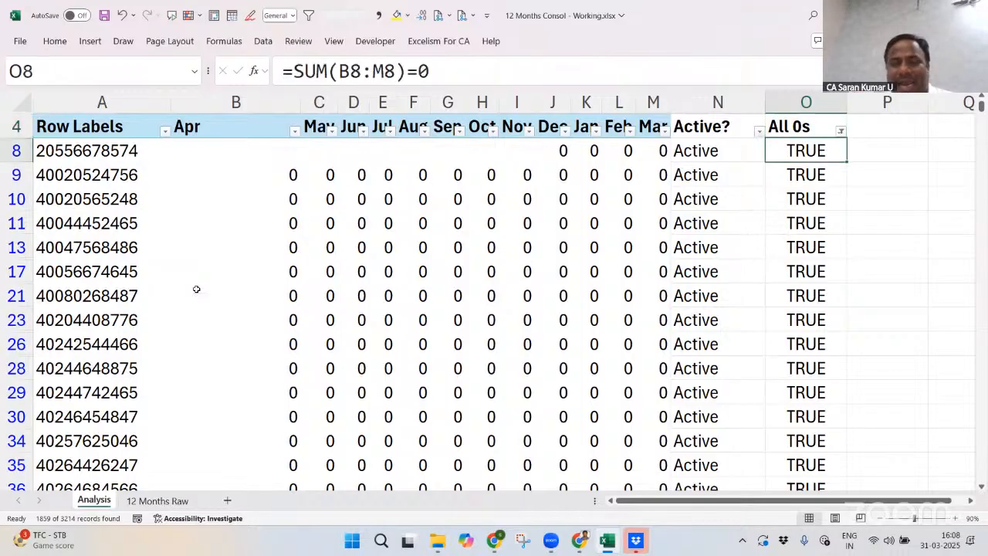
key("Up")
key("alt+d")
key("f")
key("s")
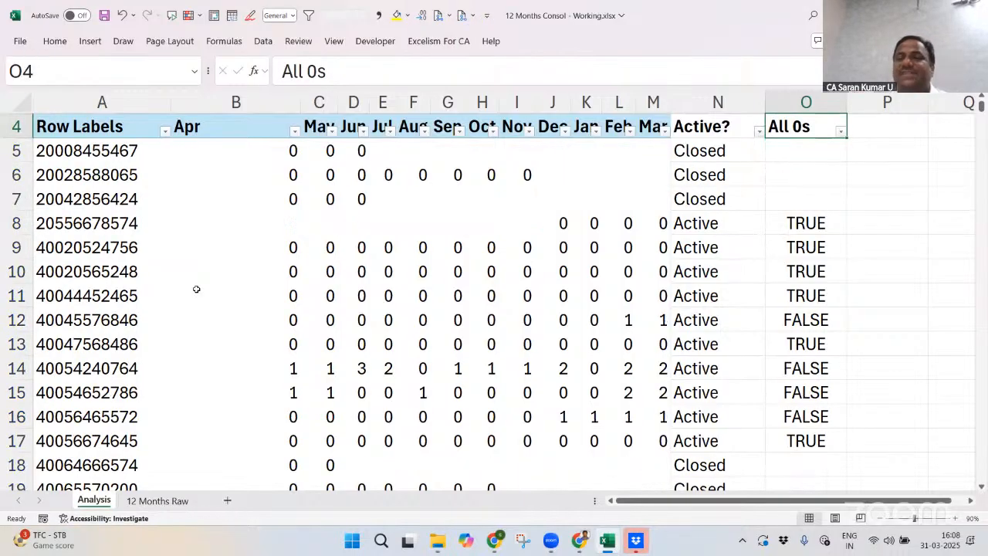
Filter the All 0s column to show only the FALSE rows
key("alt+Down")
key("Down")
key("Down")
key("Down")
key("Down")
key("Down")
key("Down")
key("Down")
key("Down")
key("Down")
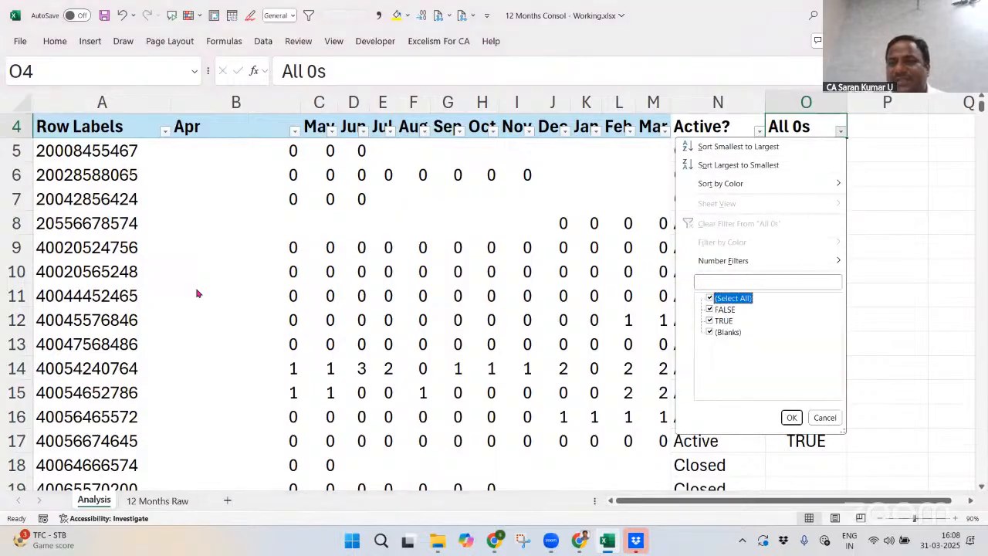
key("space")
key("Down")
key("space")
key("Return")
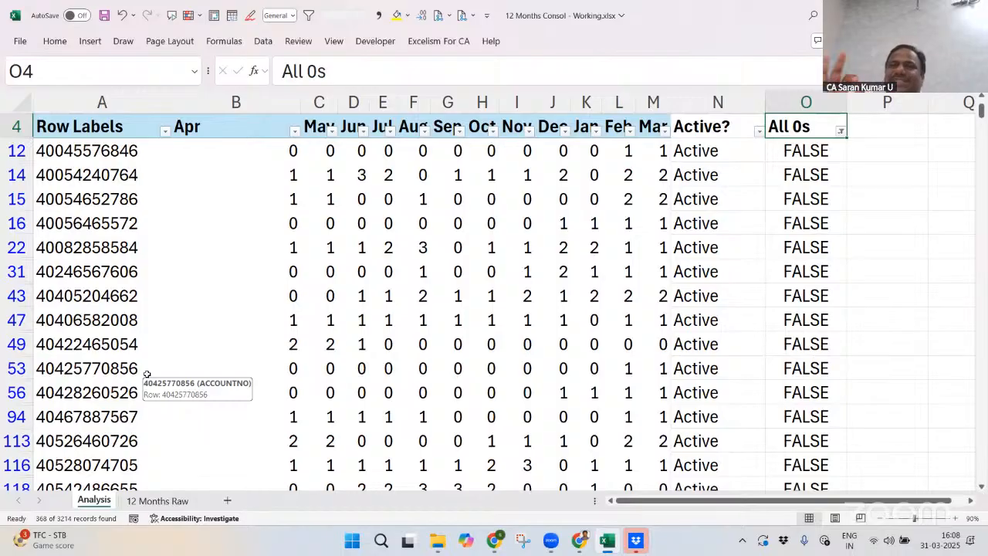
Add a bold "Max" heading in P4, beside the All 0s column
key("Right")
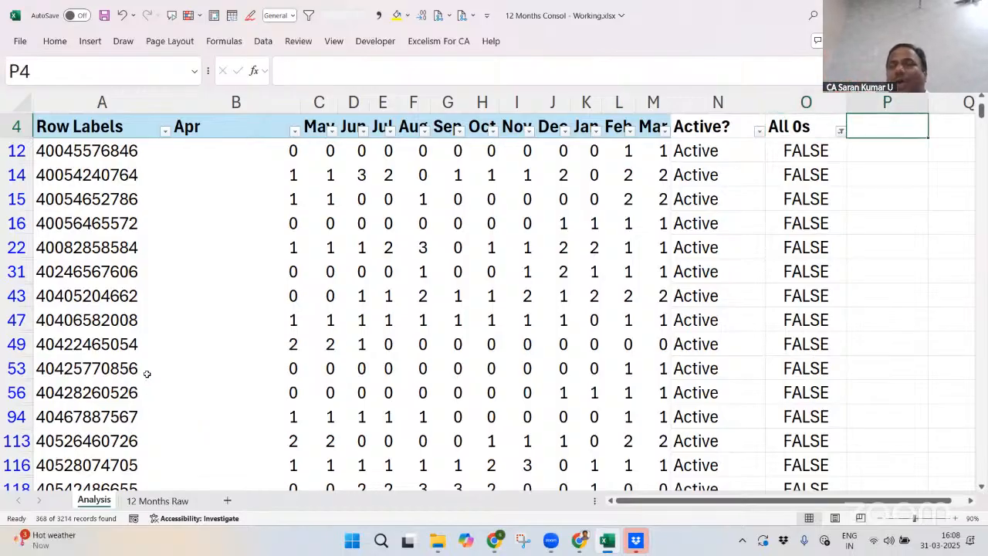
type("Max")
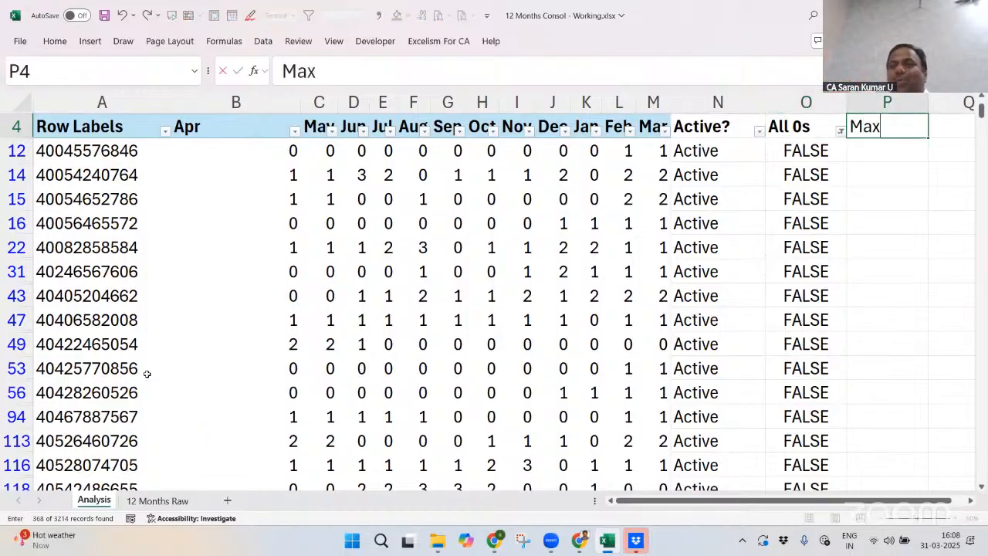
key("Return")
key("Up")
key("ctrl+b")
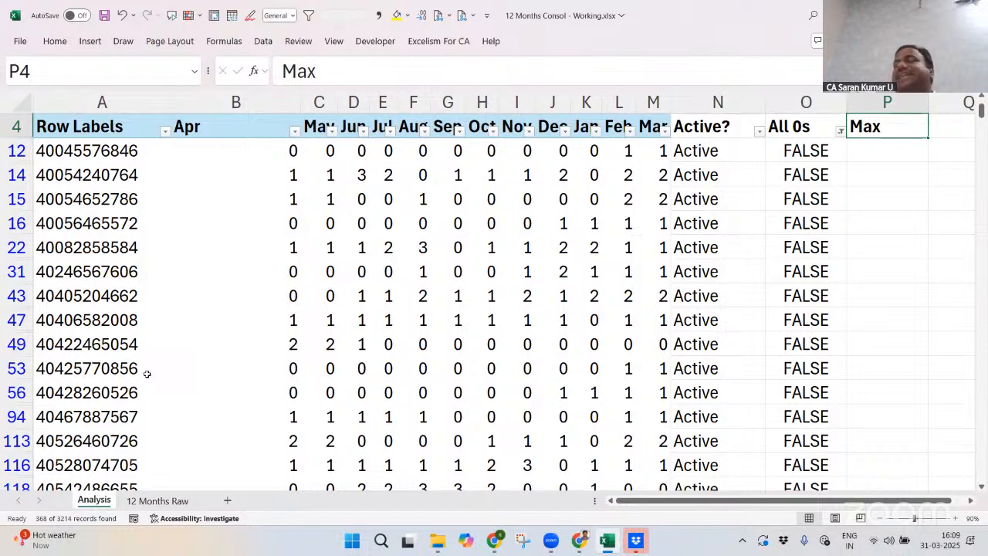
Enter a MAX formula over the twelve monthly values B12:M12 in P12, under the Max heading
key("Down")
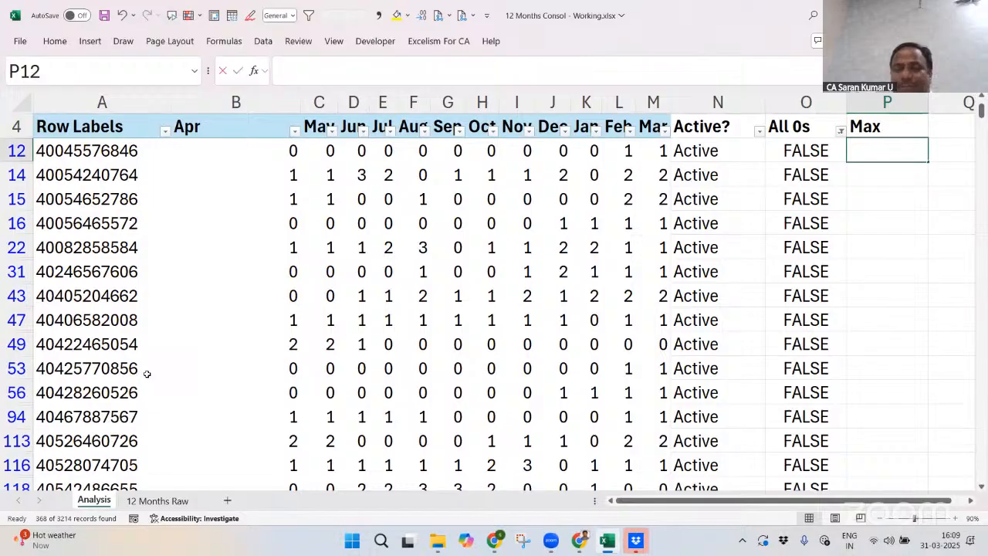
type("=max")
key("Tab")
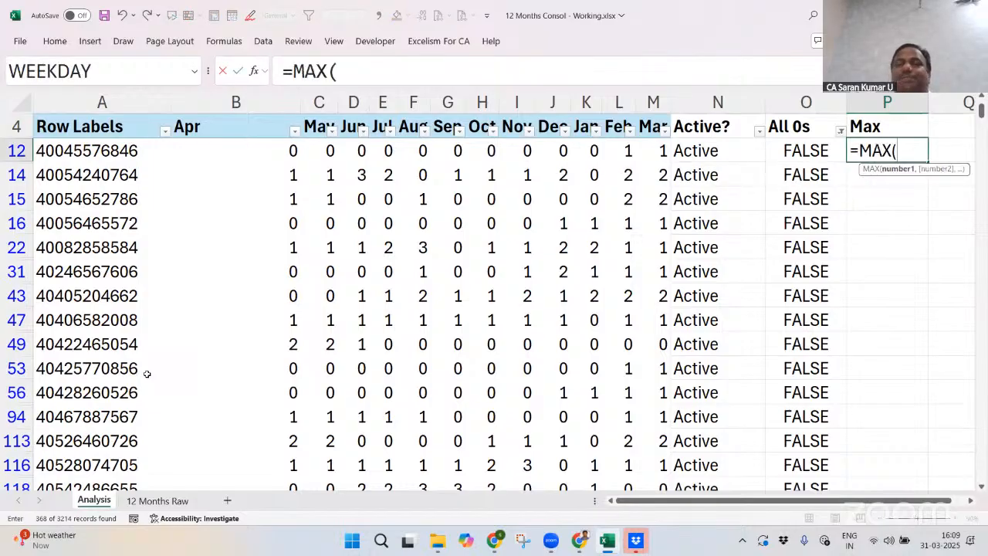
key("Left")
key("Left")
key("Left")
key("Left")
key("Left")
key("Left")
key("Left")
key("Left")
key("Left")
key("Left")
key("Left")
key("Left")
key("Left")
key("Left")
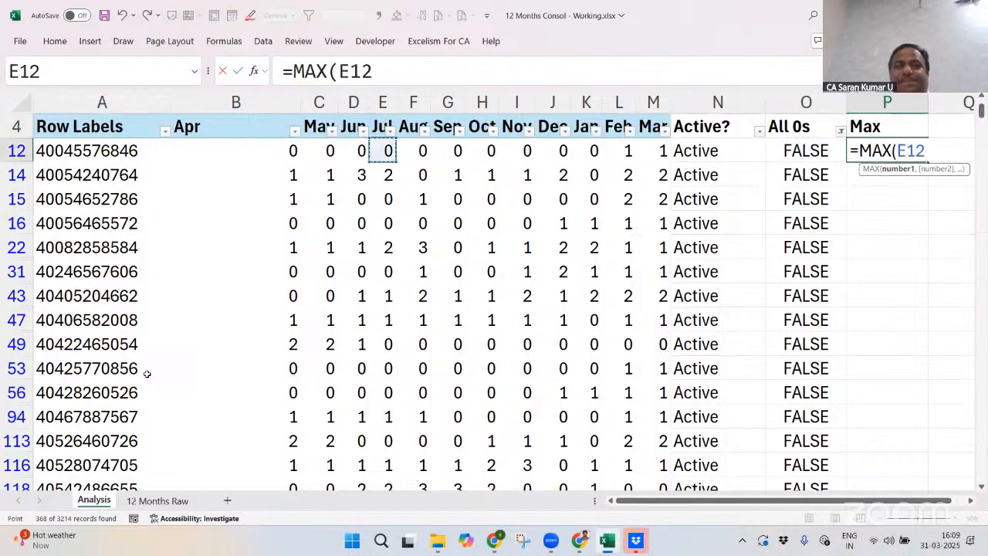
key("shift+Right")
key("shift+Right")
key("shift+Right")
key("shift+Right")
key("shift+Right")
key("shift+Right")
key("shift+Right")
key("shift+Right")
key("shift+Right")
key("shift+Right")
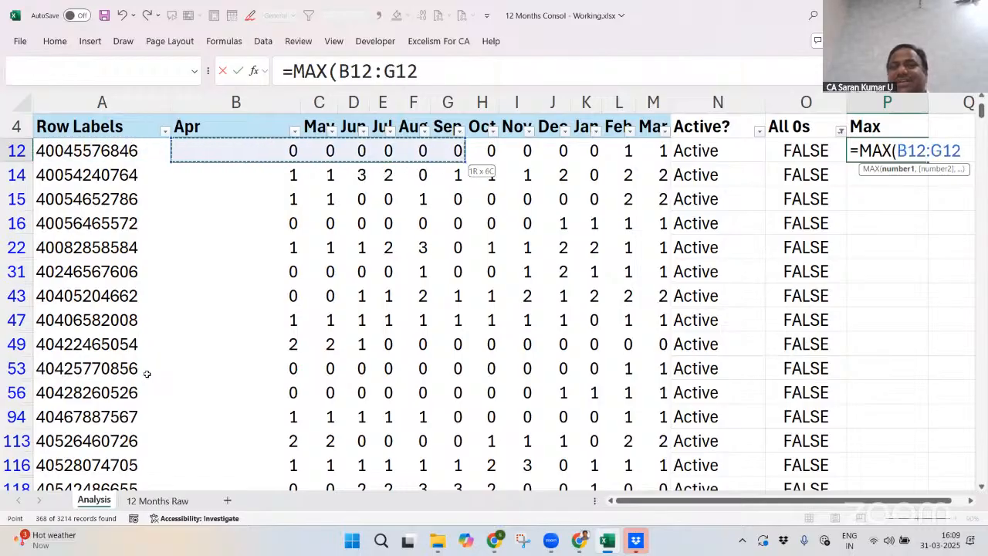
key("shift+Right")
type(")")
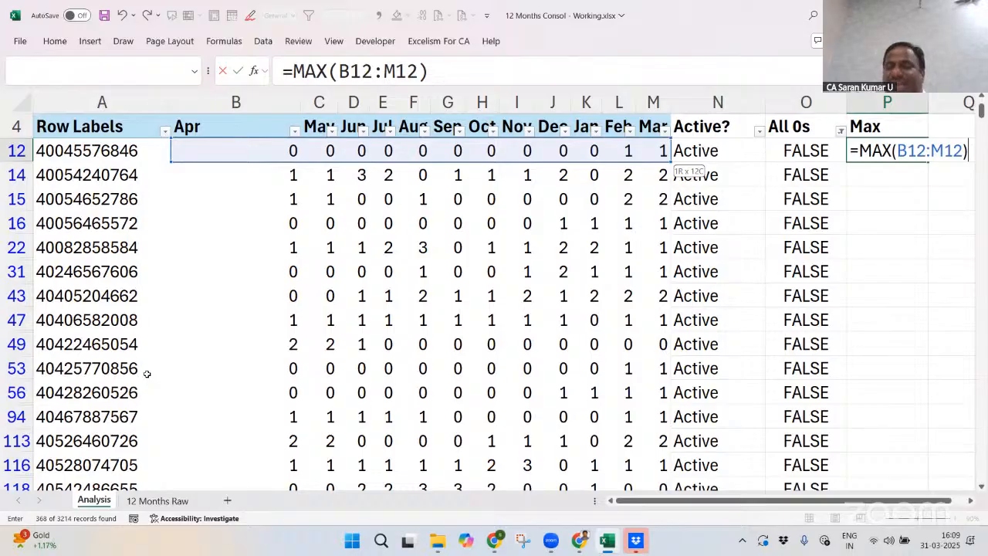
key("Return")
Copy the MAX formula down the filtered rows to P3213 and compare row 14's result with its monthly values
key("Up")
key("ctrl+c")
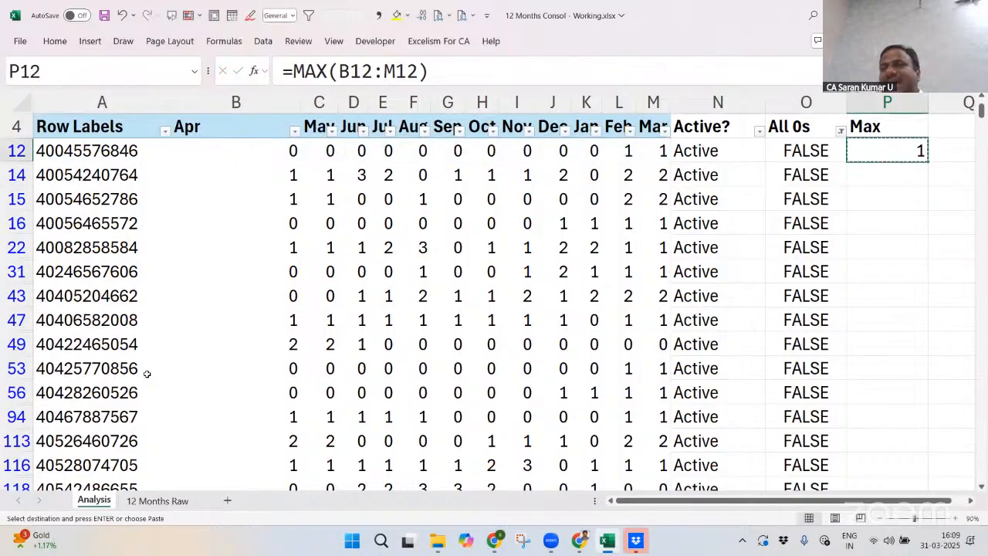
key("Left")
key("ctrl+Down")
key("Right")
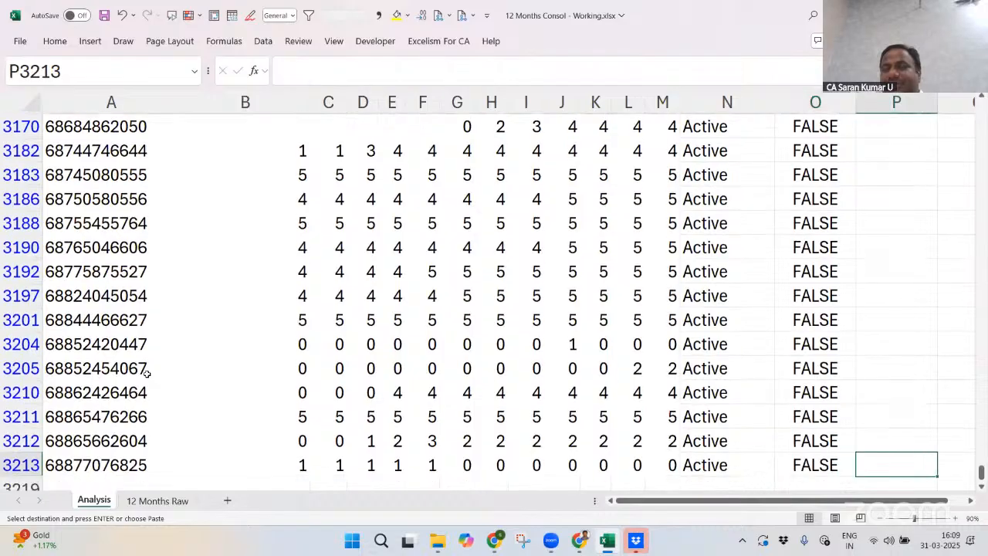
key("ctrl+shift+Up")
key("ctrl+v")
key("ctrl+Up")
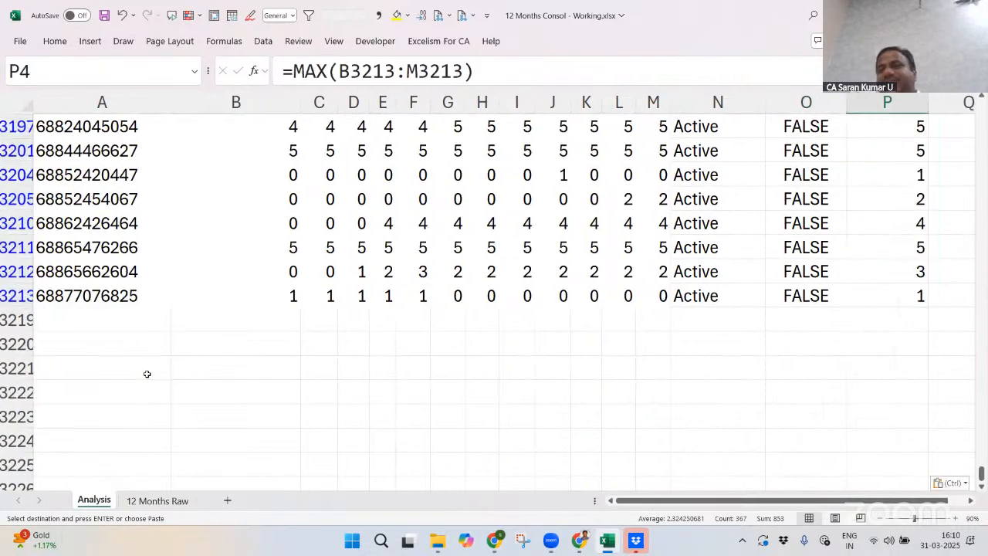
key("Up")
key("Down")
key("Escape")
key("Down")
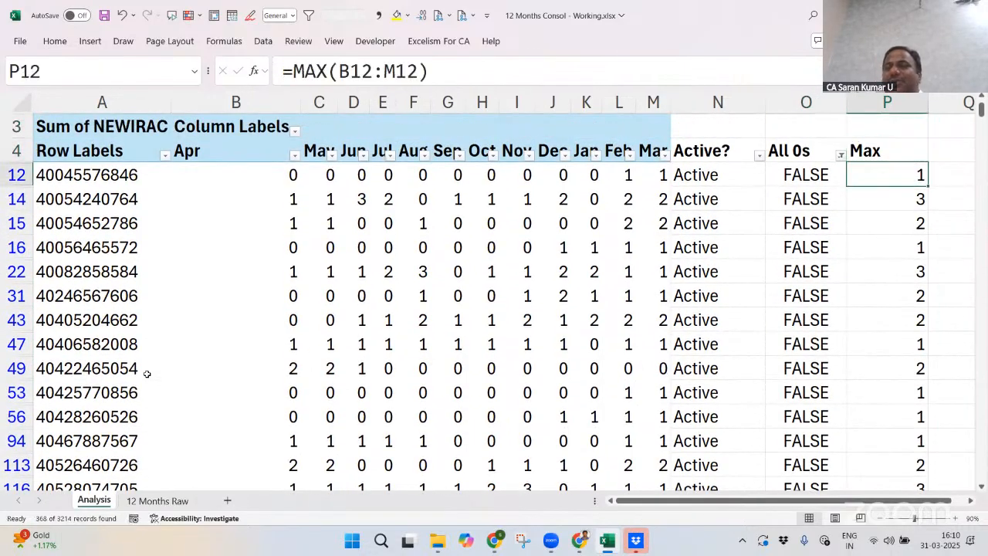
key("Down")
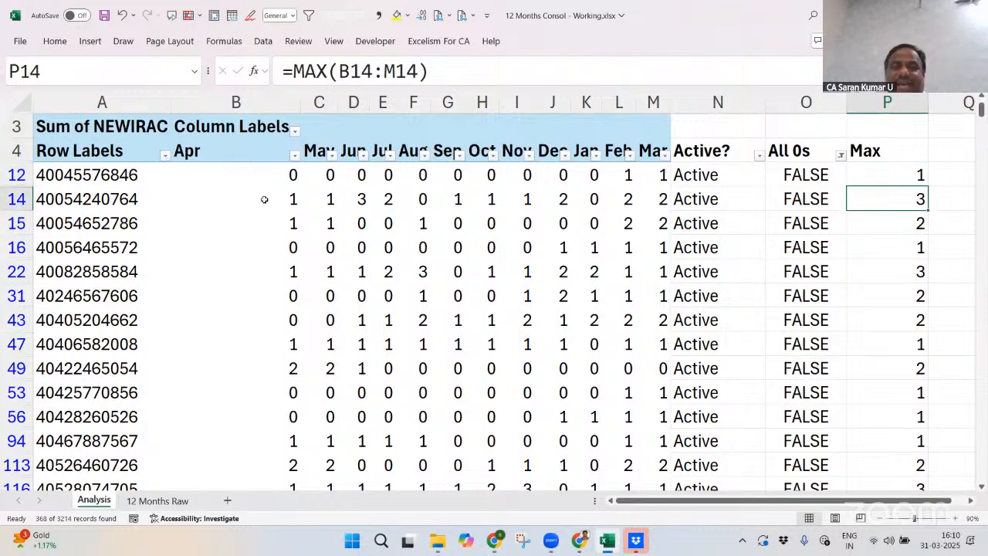
left_click_drag(268, 196, 669, 194)
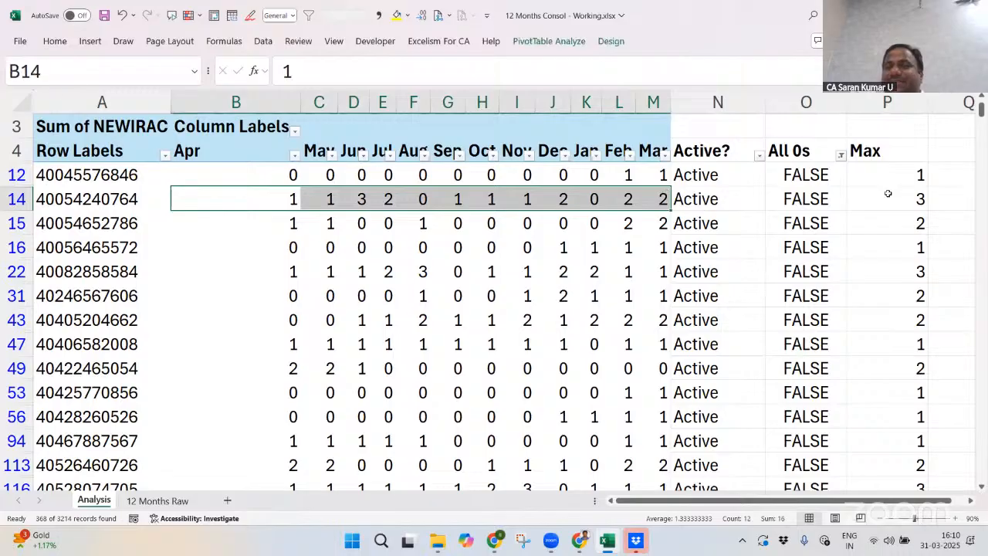
left_click(896, 196)
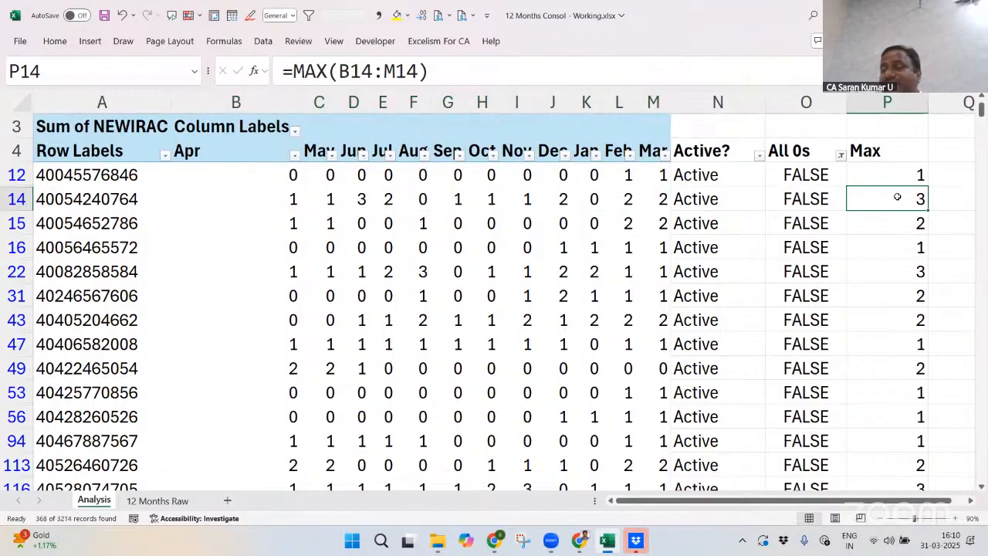
Remove and reapply the AutoFilter from P4 so that it also covers the Max column
key("Up")
key("Up")
key("alt")
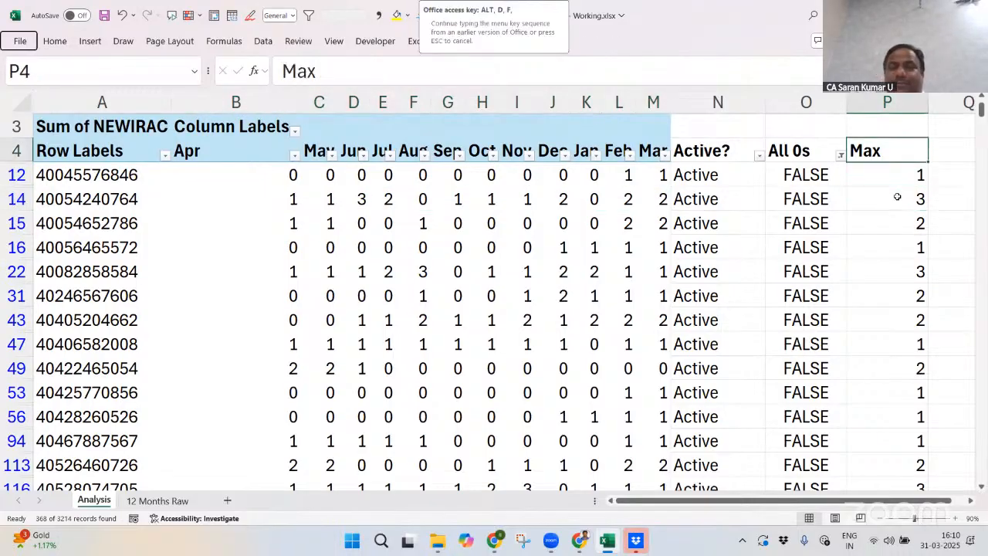
key("d")
key("f")
key("f")
key("alt+d")
key("f")
key("f")
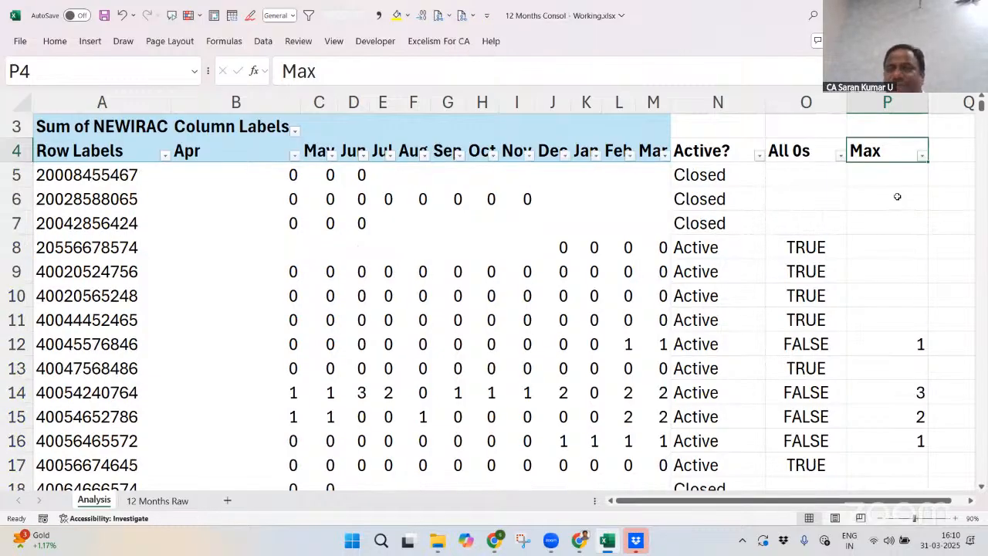
Apply a number filter to the Max column to show only accounts with a maximum of 4 or more
left_click(881, 519)
key("alt+Down")
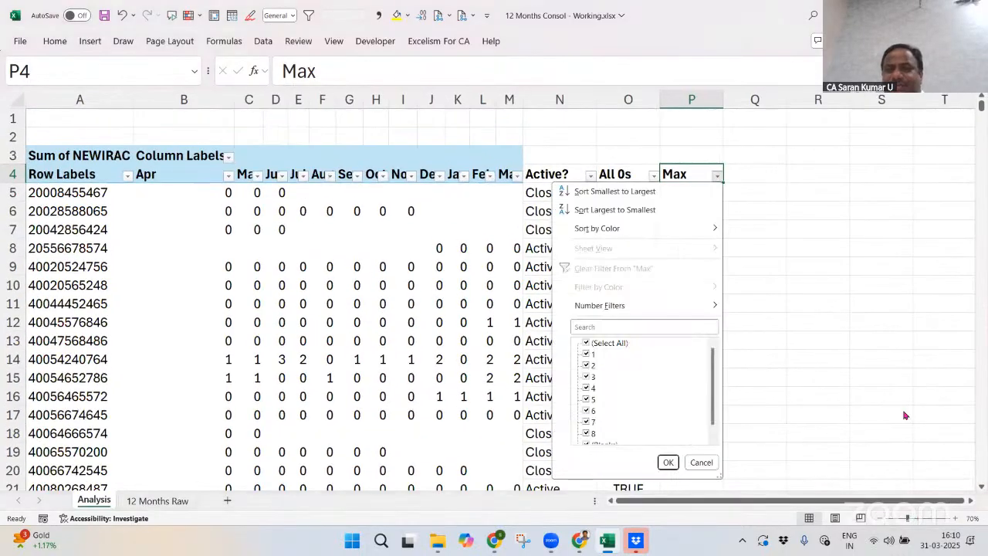
key("Down")
key("Down")
key("Right")
key("Down")
key("Down")
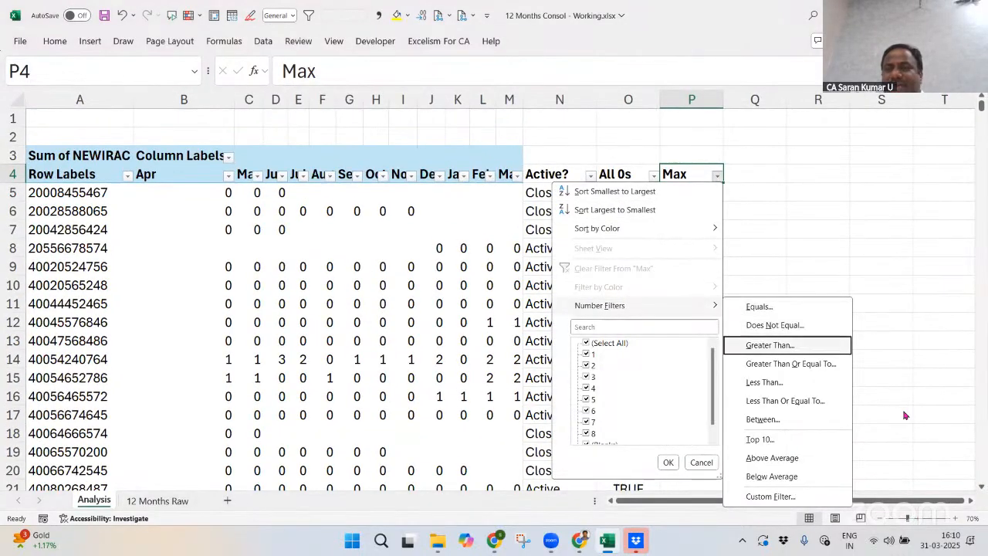
key("Escape")
key("Escape")
type("0")
key("Return")
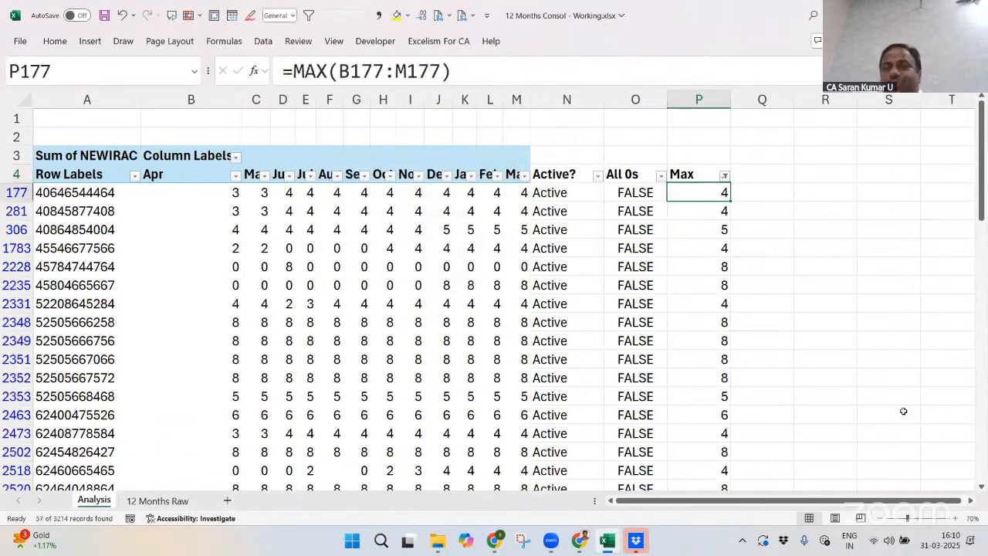
Autofit the widths of the Max, All 0s and Active? columns
double_click(731, 99)
double_click(668, 99)
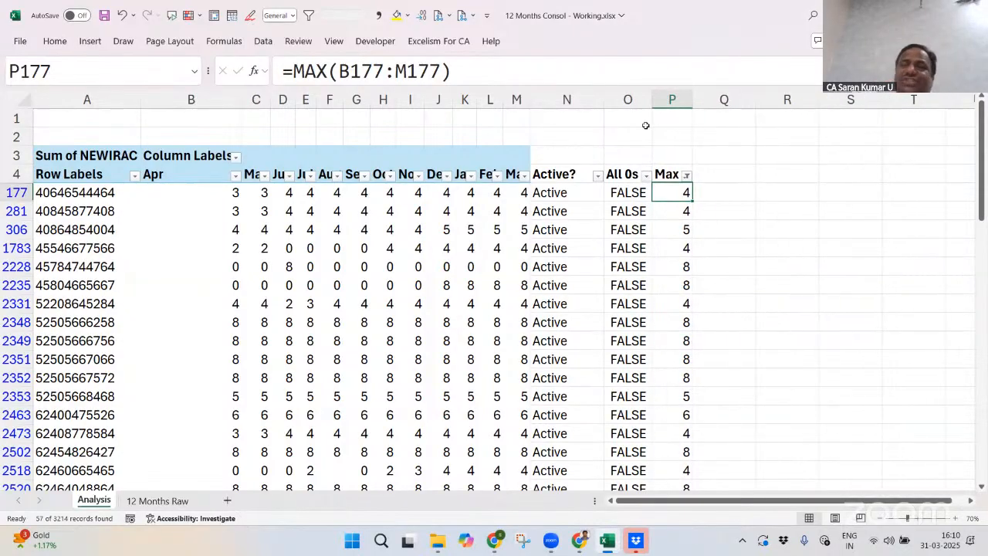
double_click(605, 99)
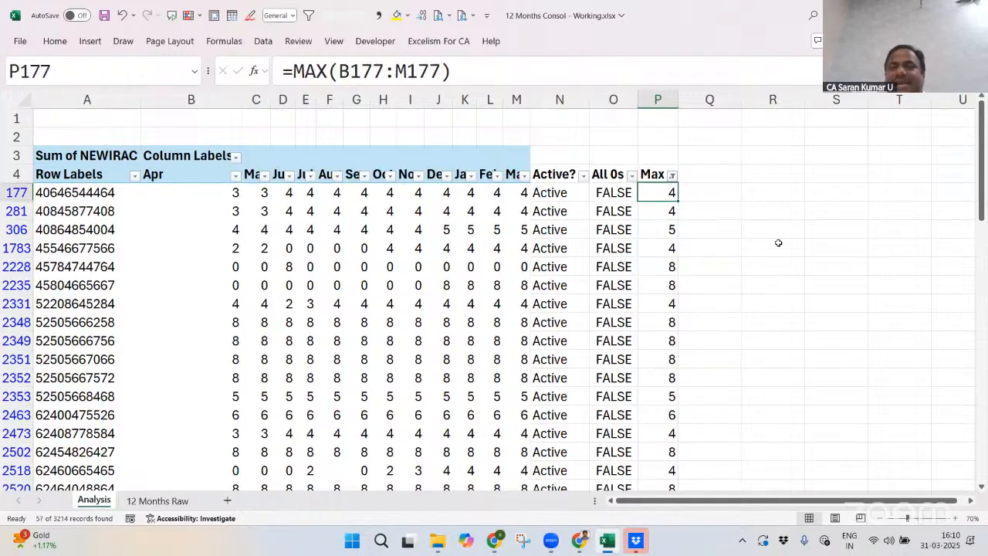
Examine the MAX formula in P177 and compare it with the February and March values of that row
key("Up")
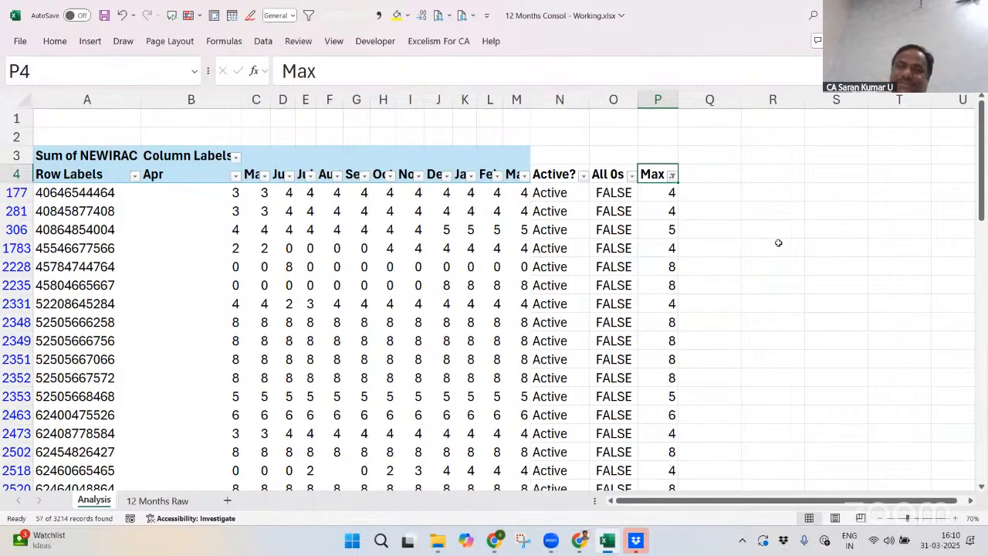
double_click(664, 193)
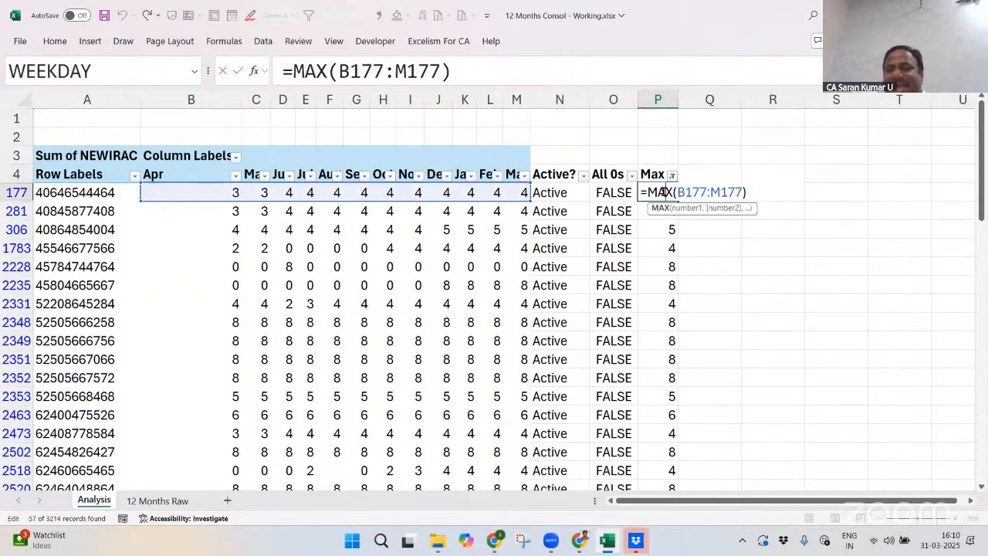
key("Return")
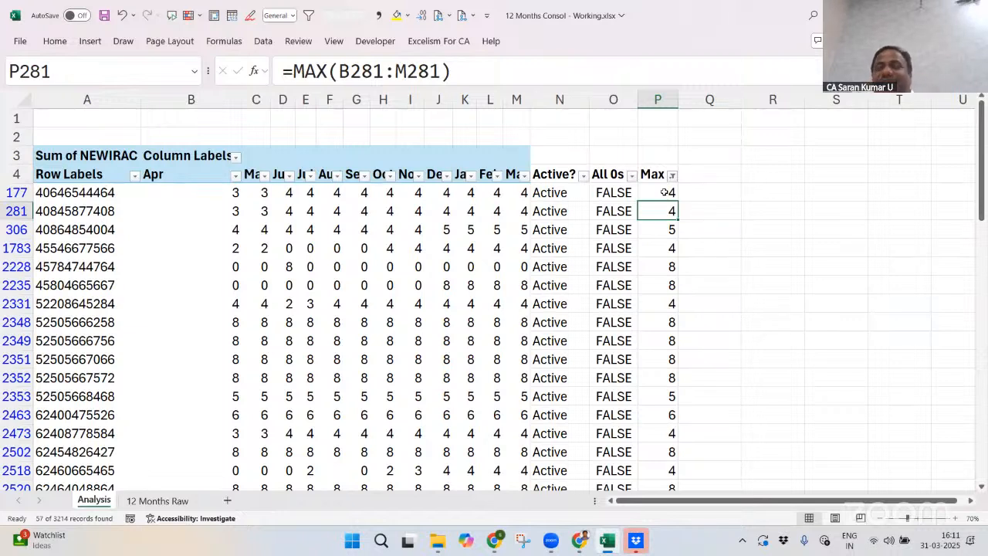
left_click(517, 192)
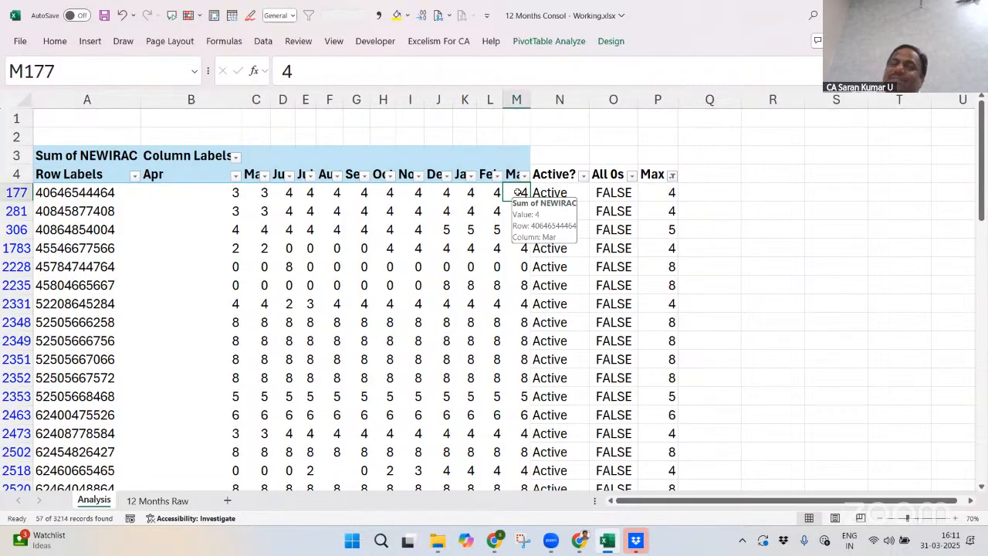
left_click(489, 189)
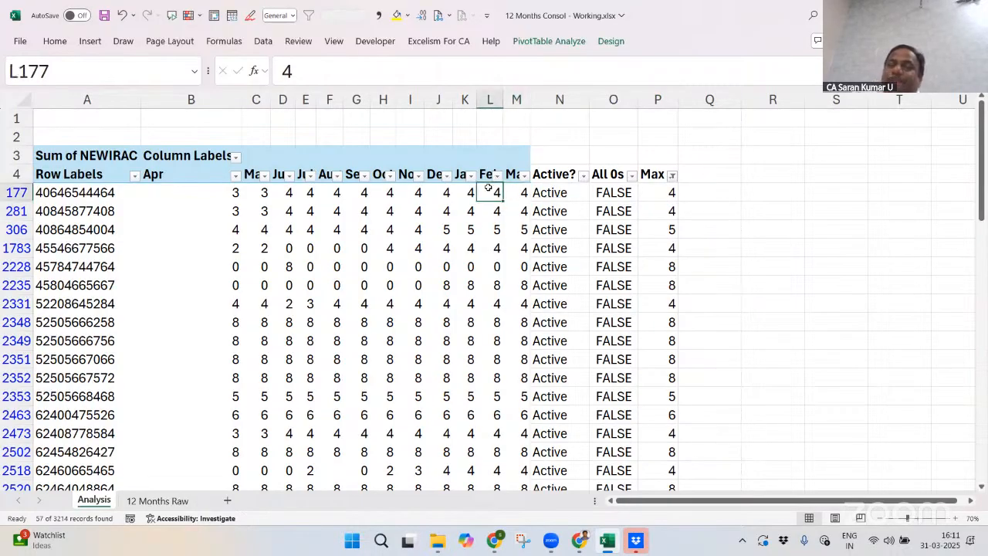
left_click(514, 191)
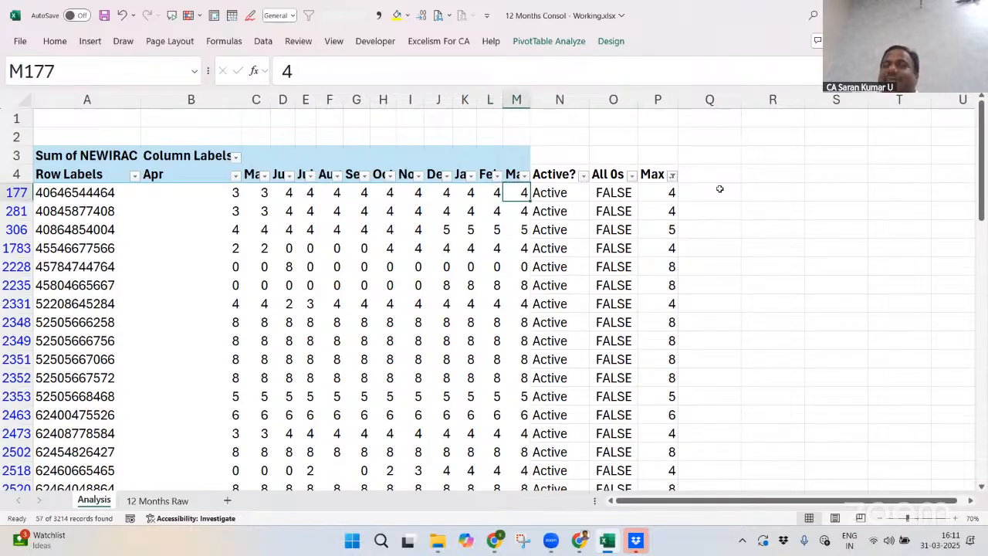
Add the header "Upgraded?" in cell Q4, beside the Max column
left_click(702, 170)
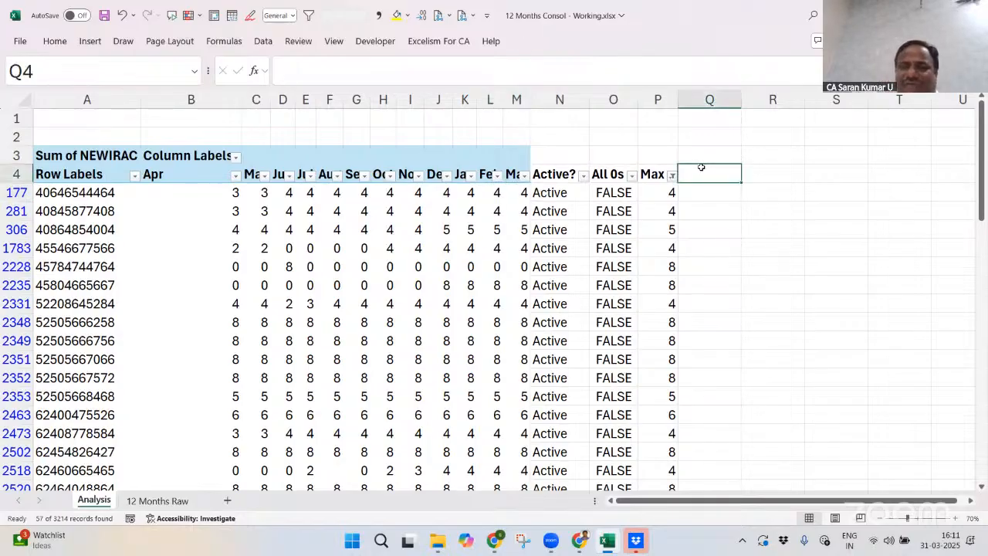
type("Upgraded?")
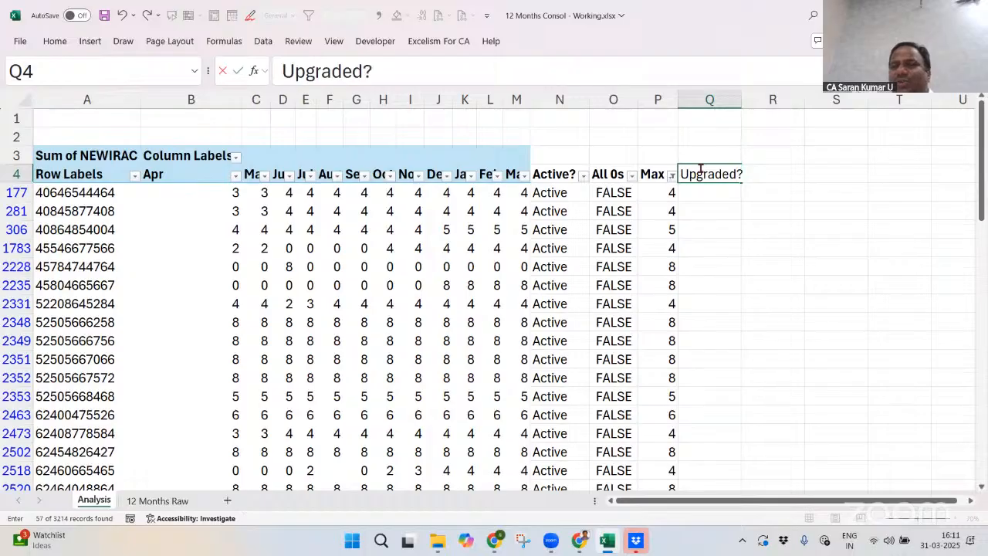
key("Return")
left_click(701, 170)
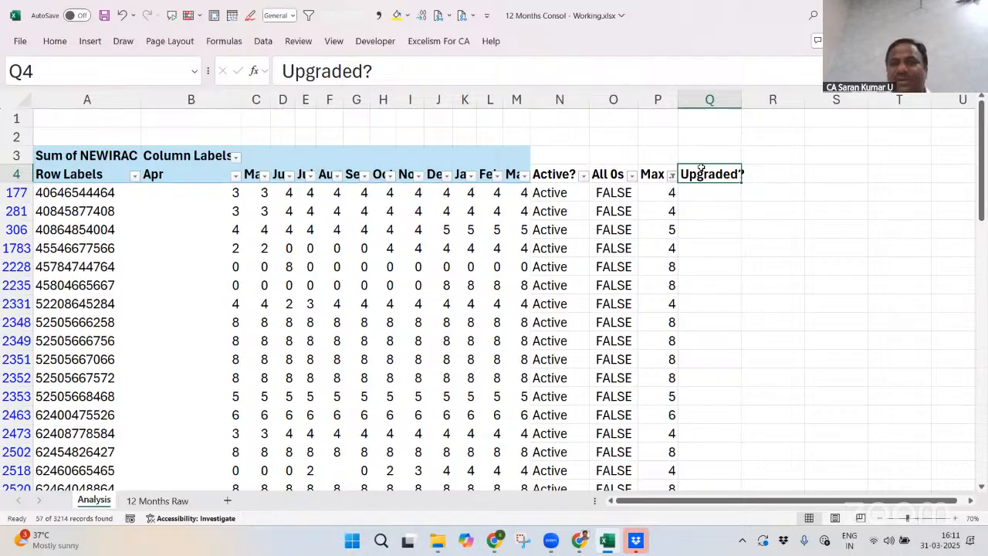
key("Return")
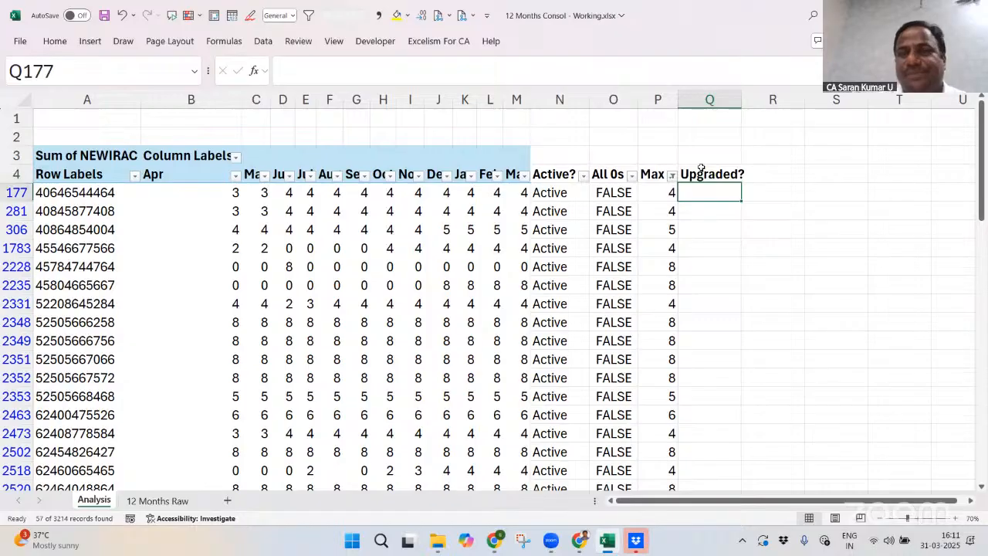
Enter =IF(M177<4,"Upgraded","Same") in Q177 and fill it down the filtered rows of the Upgraded? column
left_click(661, 98)
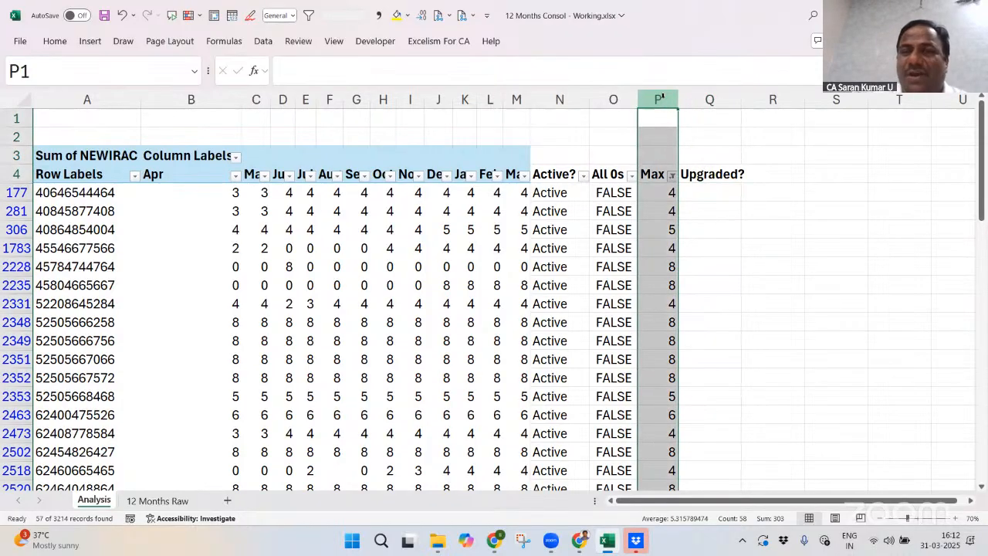
left_click(671, 193)
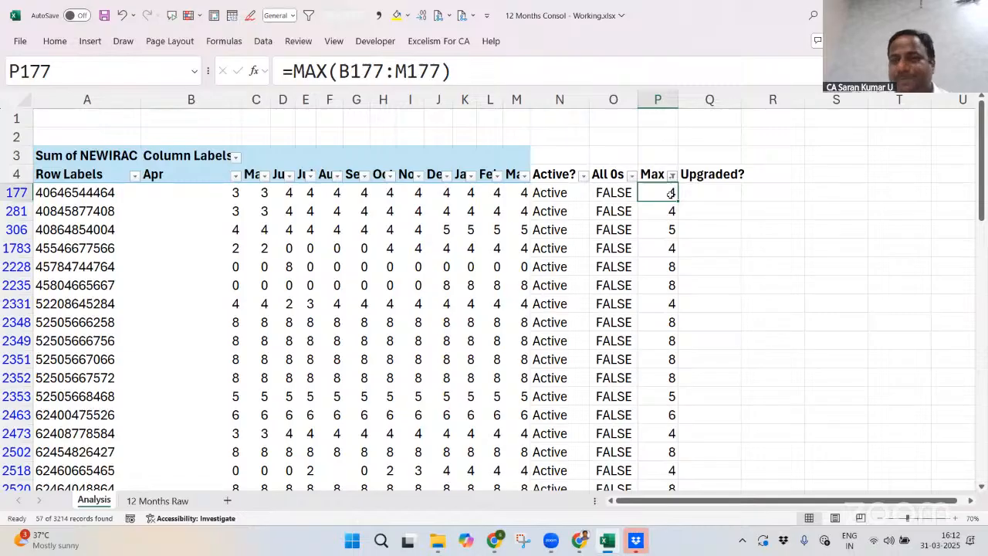
key("Right")
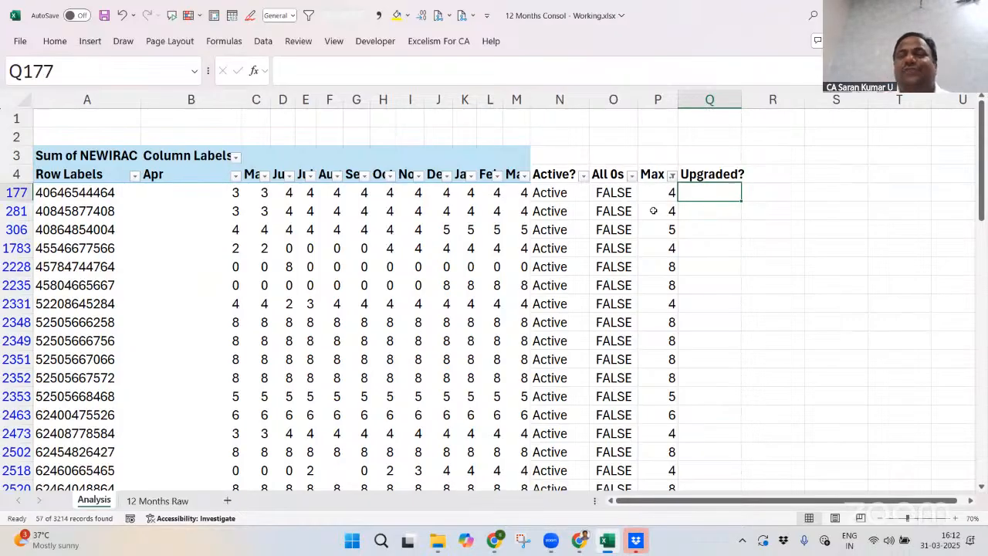
type("=if")
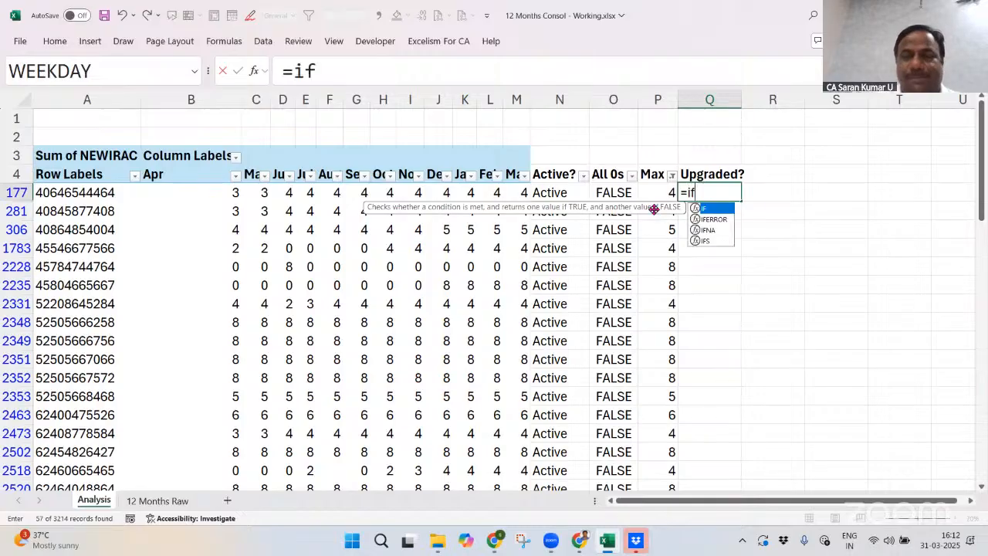
key("Tab")
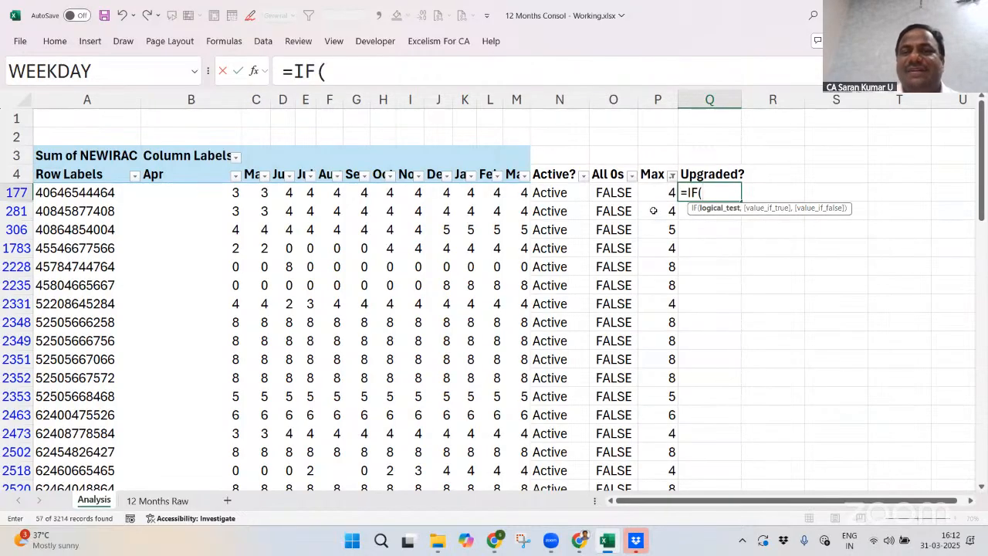
key("Left")
key("Left")
key("Left")
key("Left")
key("Left")
key("Right")
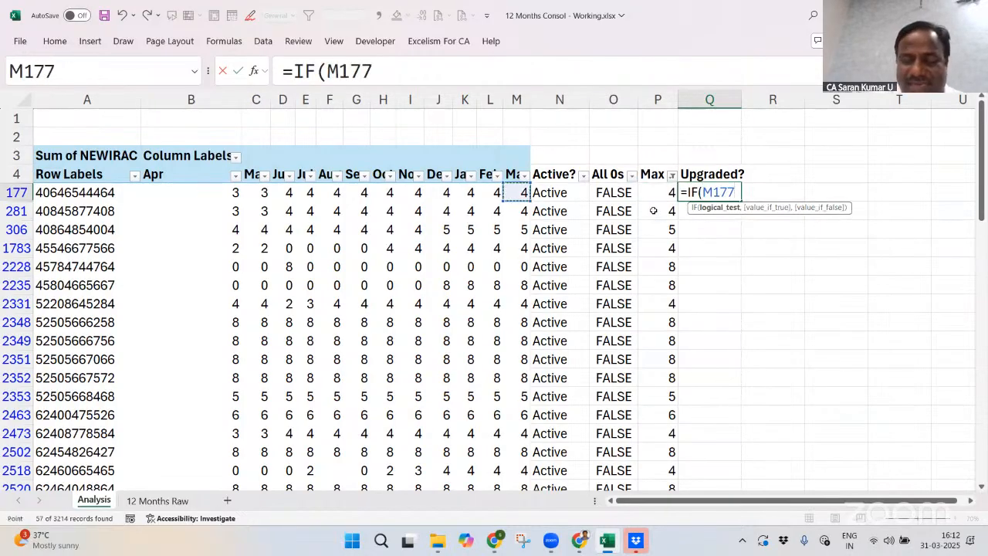
type("<4,")
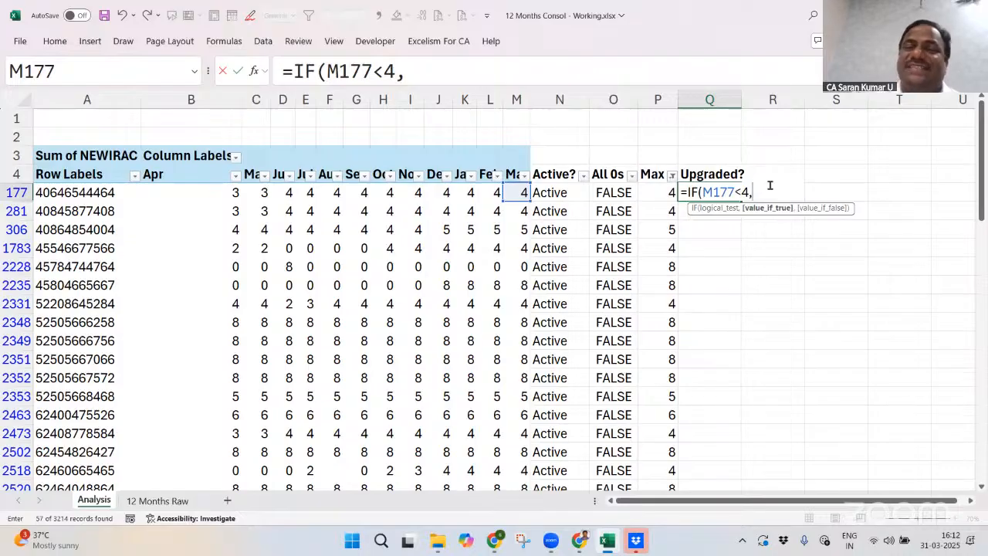
type("\"Upg")
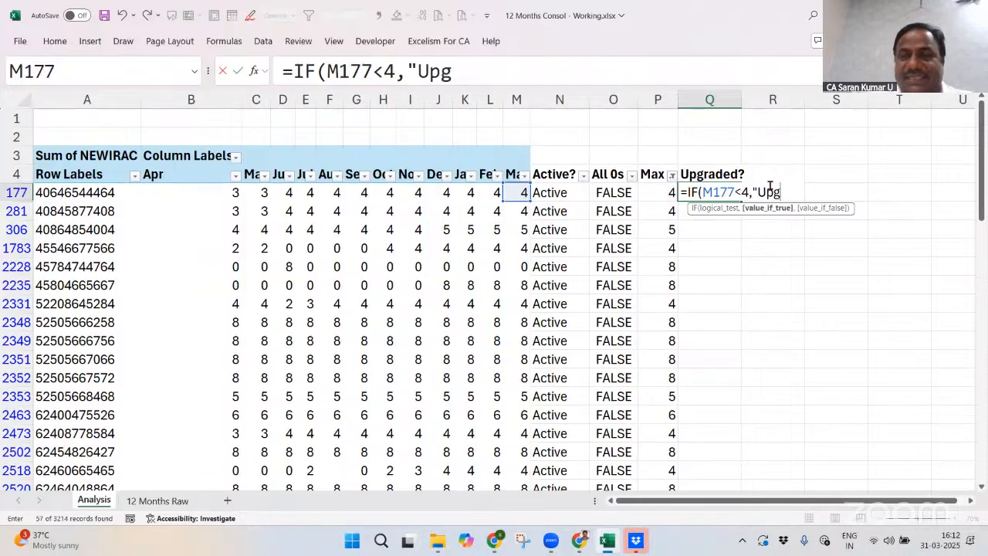
type("raded\",")
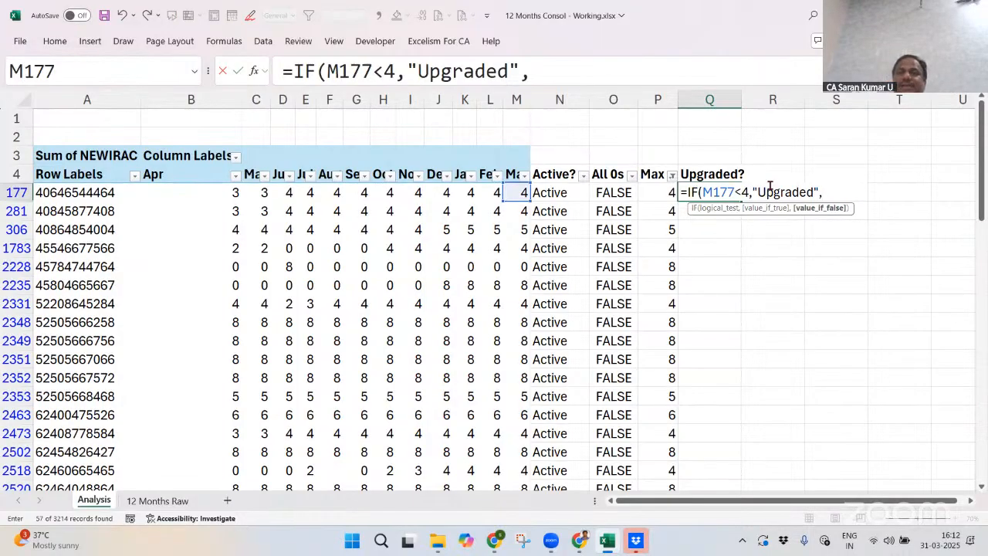
type("\"Same\")")
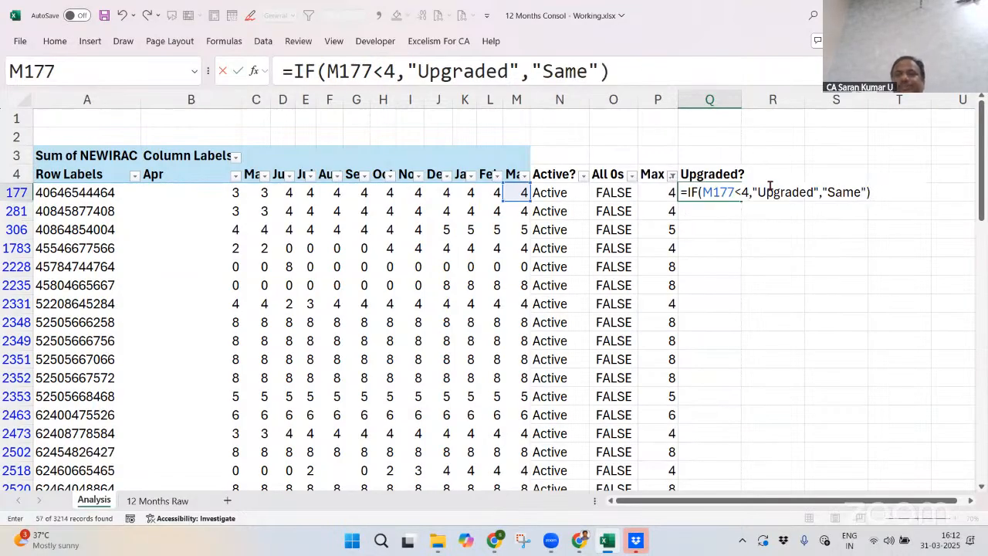
key("Return")
left_click(722, 192)
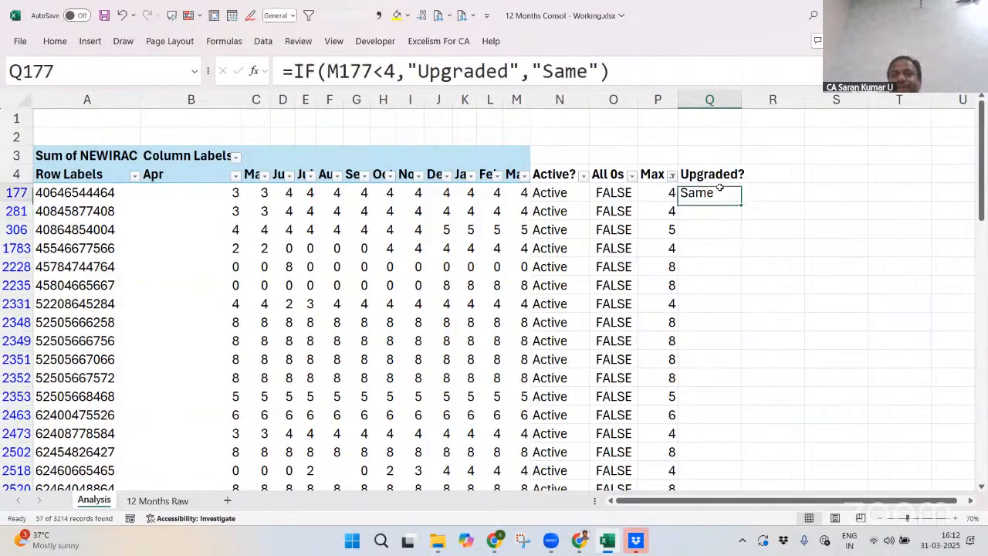
double_click(738, 198)
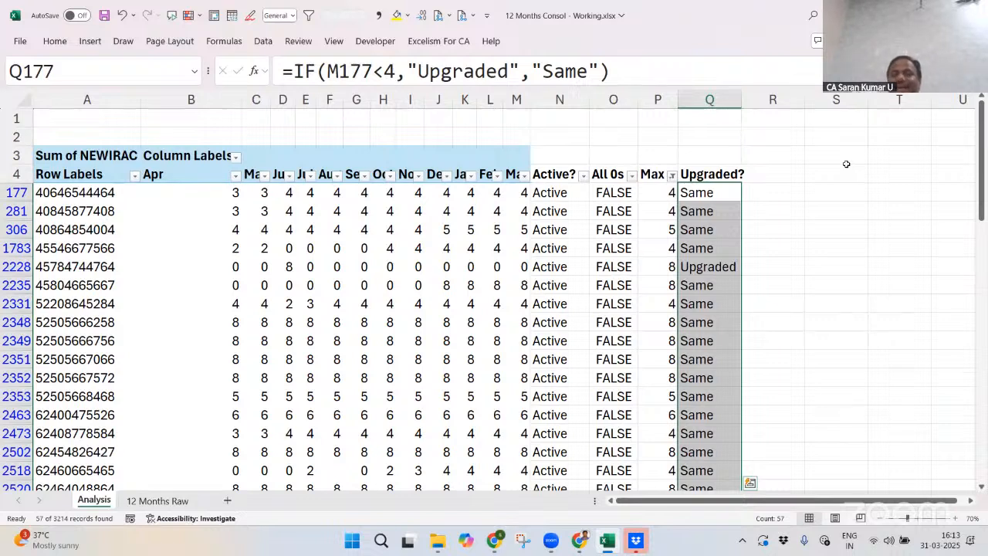
Clear the existing filter and reapply AutoFilter on the header row so it includes the Upgraded? column
key("ctrl+Up")
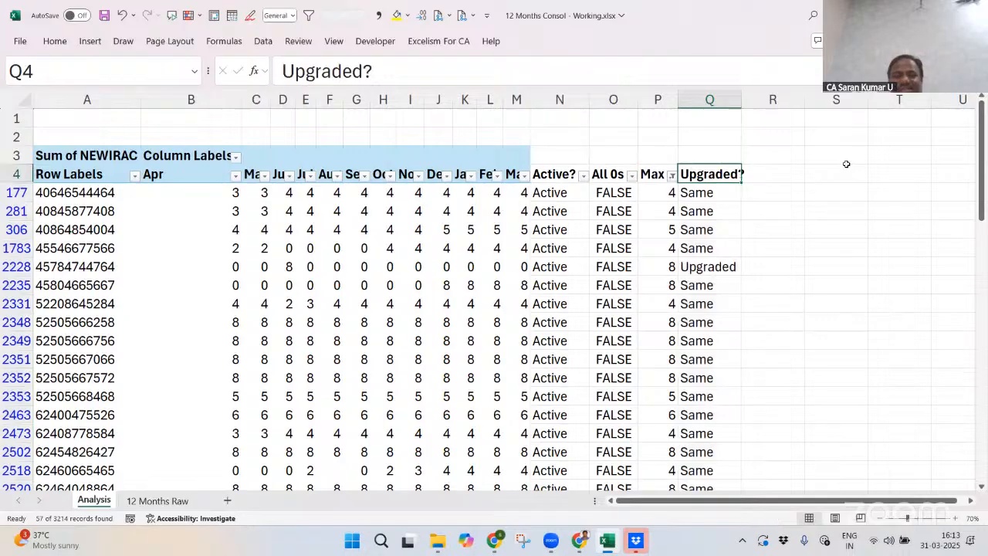
key("alt+d")
key("f")
key("s")
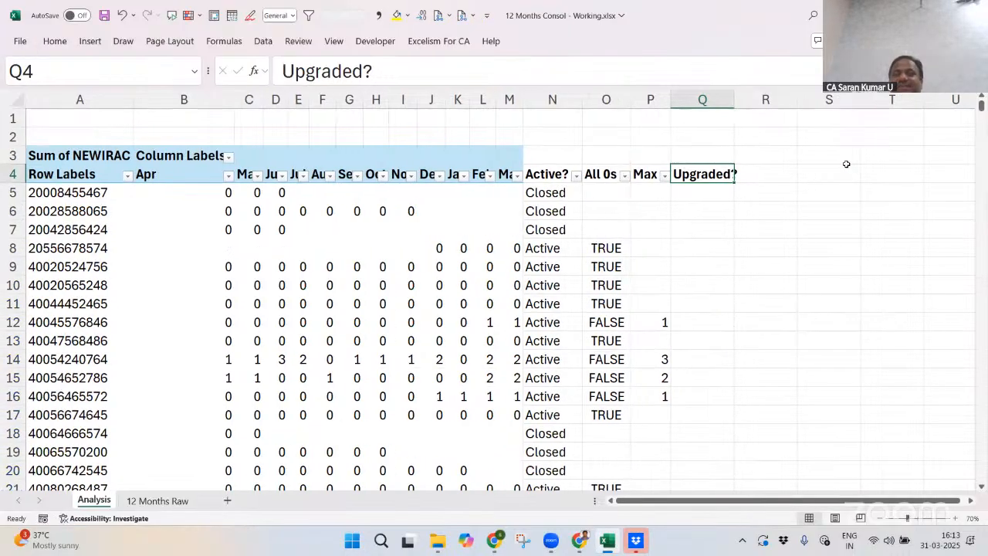
key("alt+d")
key("f")
key("f")
key("alt+d")
key("f")
key("f")
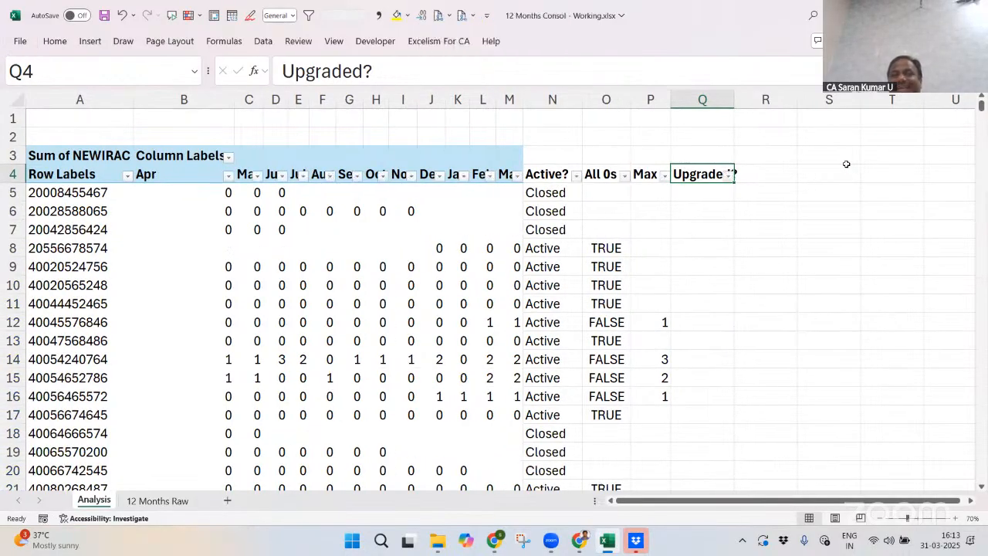
Filter the Upgraded? column to show only the rows marked Upgraded
key("alt+Down")
key("Down")
key("Down")
key("Down")
key("Down")
key("Up")
key("space")
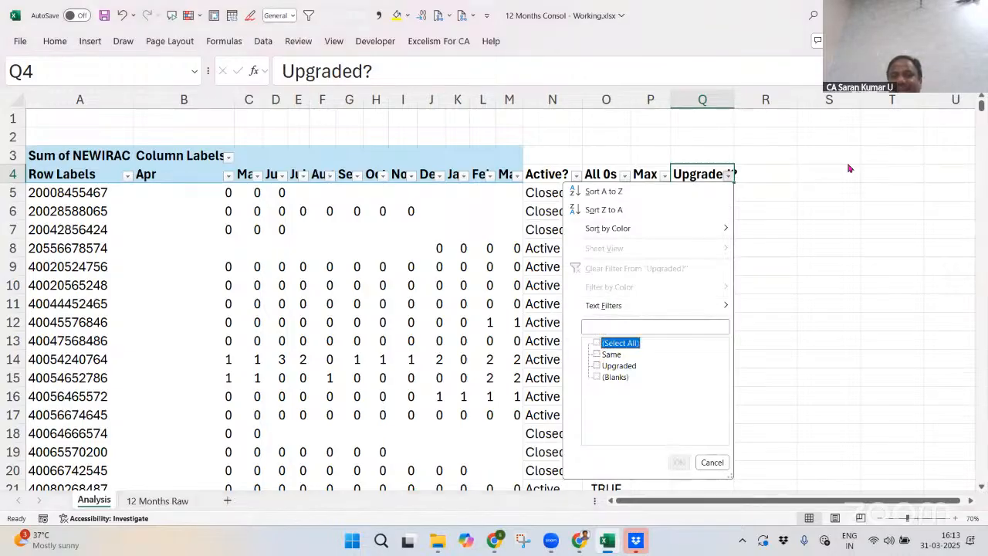
key("Down")
key("Down")
key("Down")
key("Up")
key("space")
key("Return")
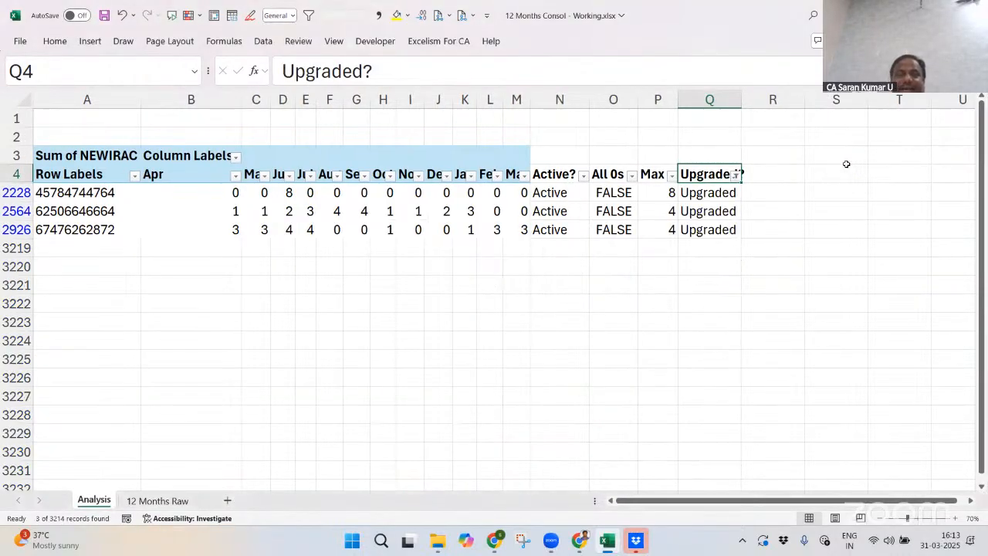
left_click(277, 193)
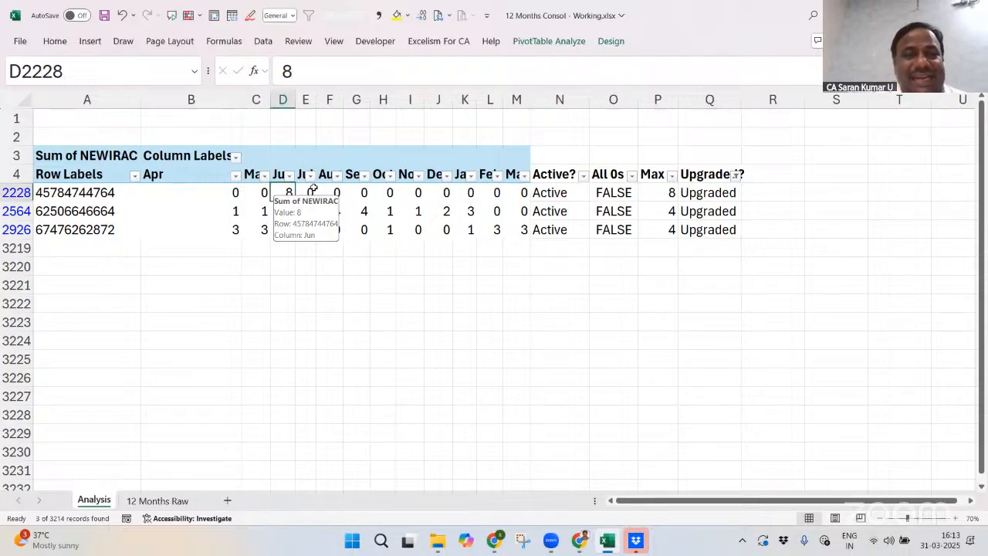
left_click(307, 187)
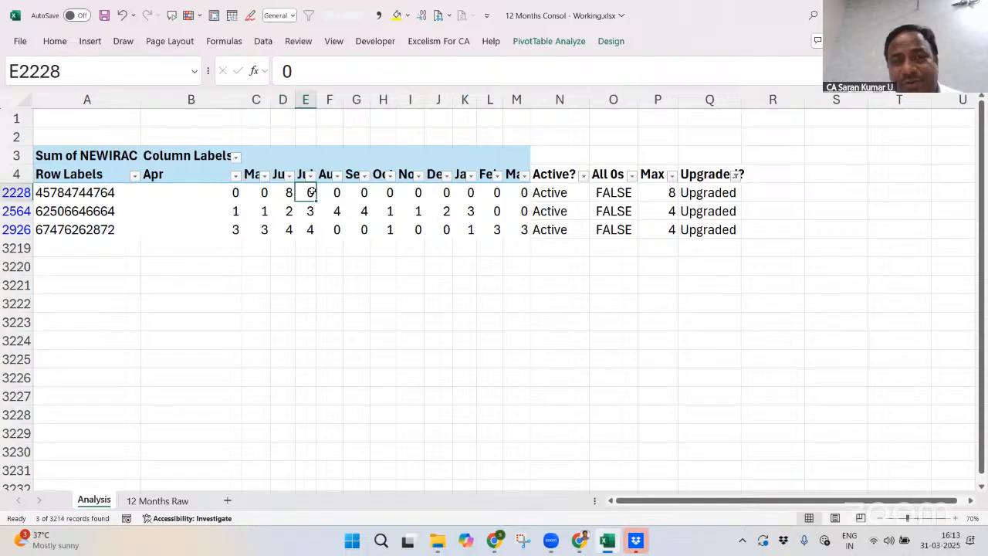
left_click(288, 190)
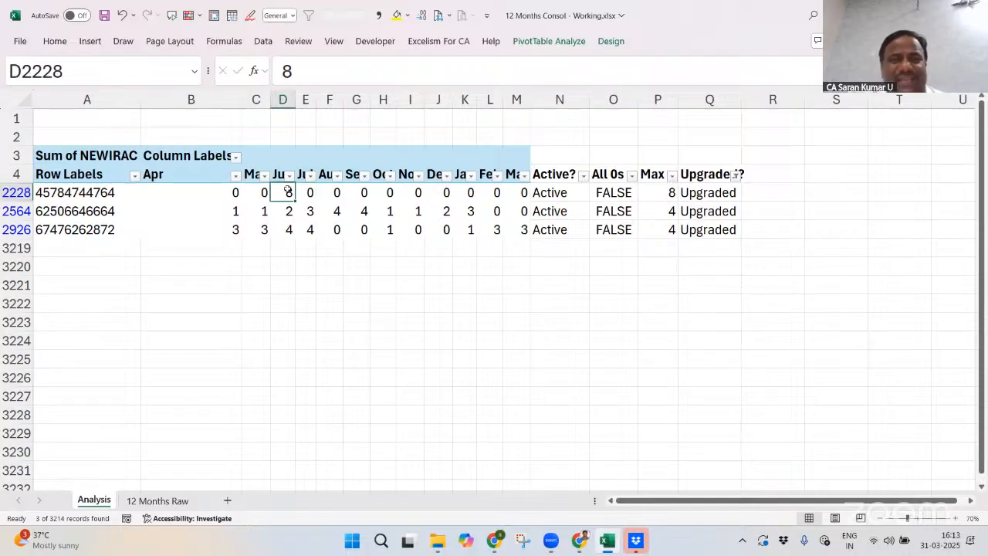
mouse_move(288, 190)
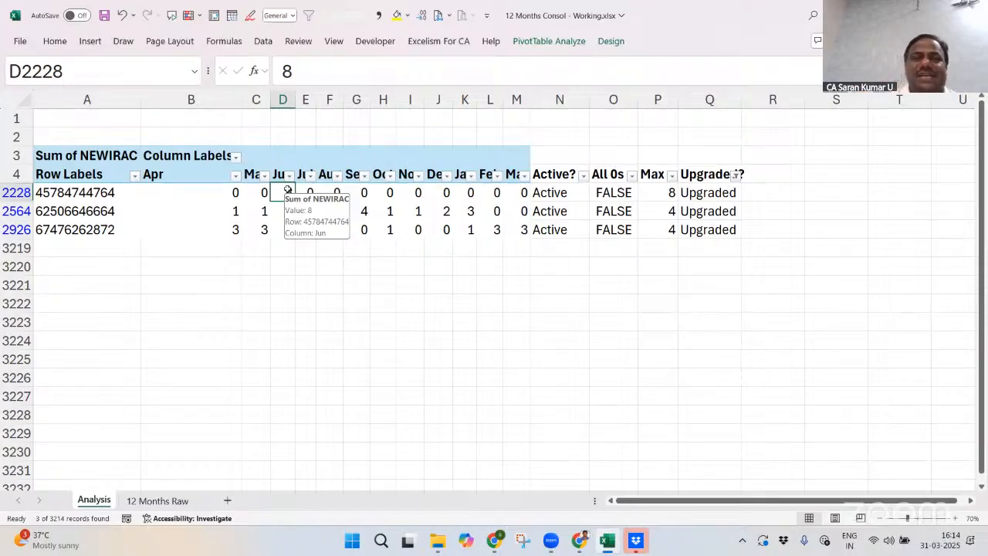
Copy the filtered table with its row 4 headers, columns A to Q, into cell A1 of a new sheet
left_click_drag(71, 176, 726, 230)
key("ctrl+c")
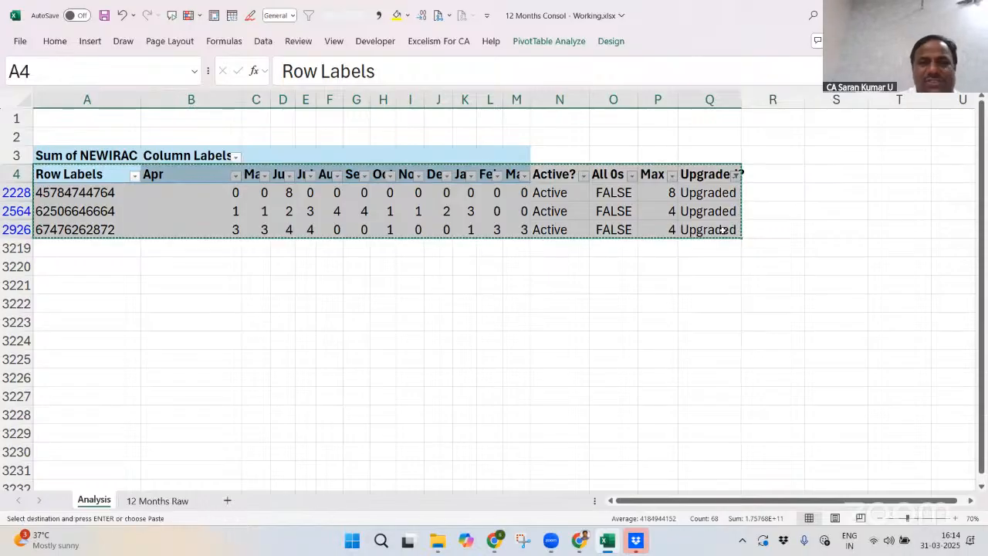
left_click(187, 502)
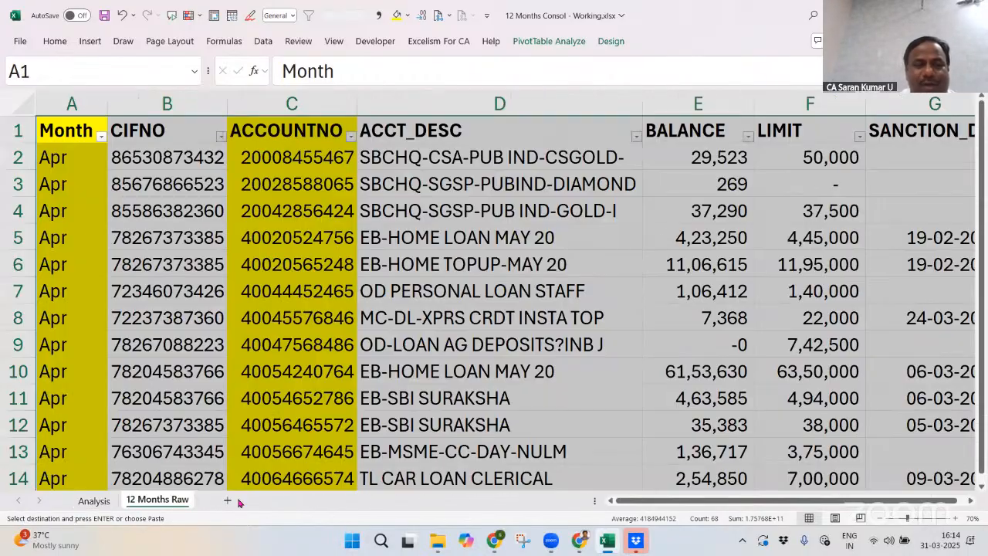
left_click(229, 500)
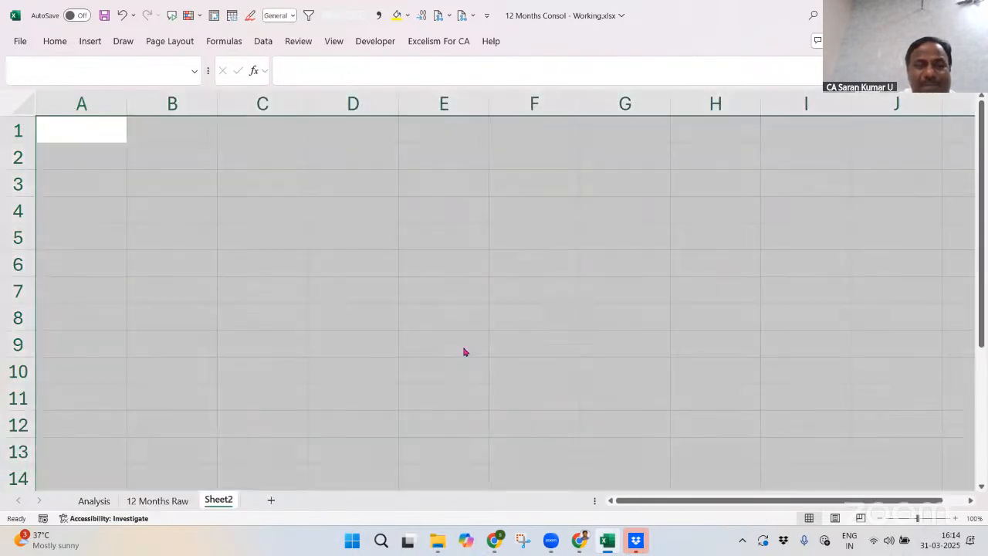
key("Return")
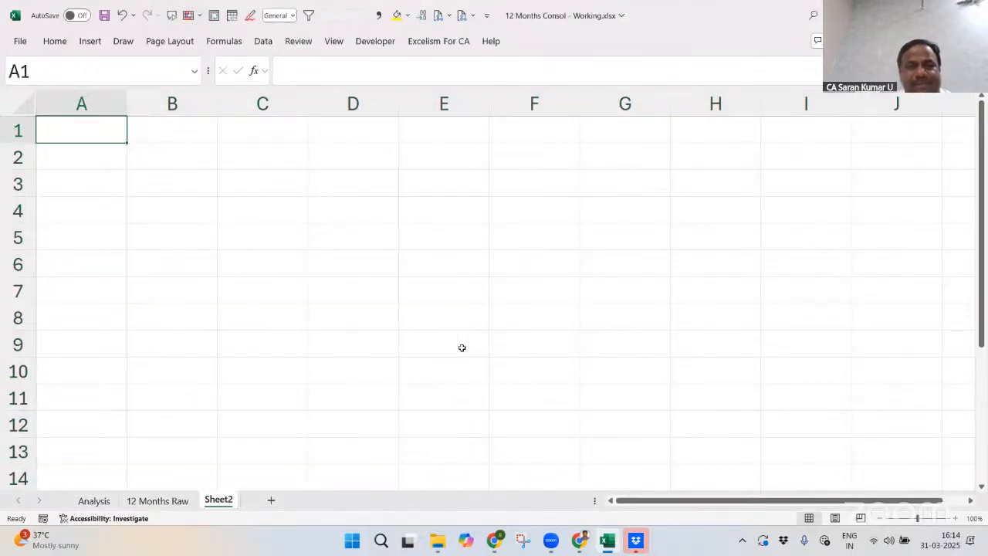
key("ctrl+Page_Up")
key("ctrl+Page_Up")
key("ctrl+Page_Down")
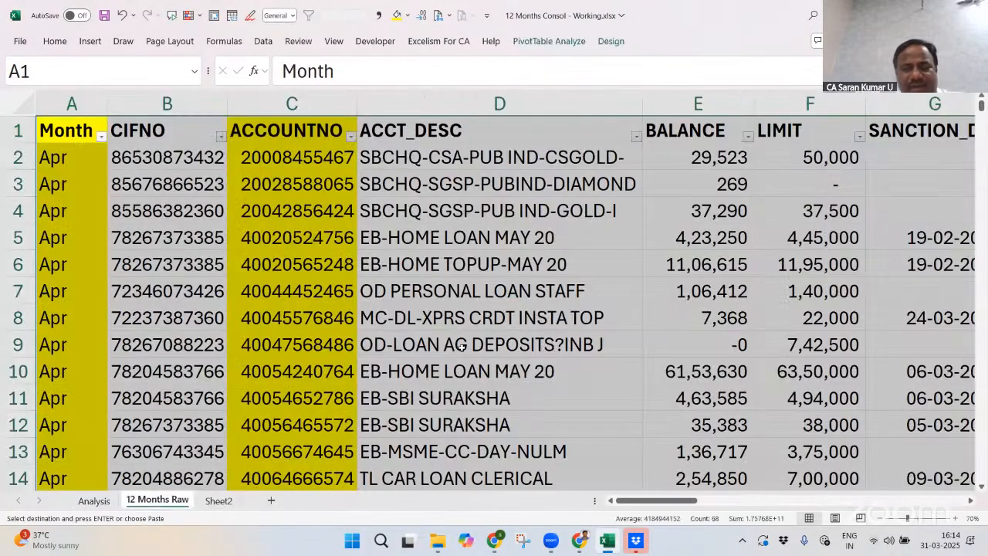
key("ctrl+Page_Down")
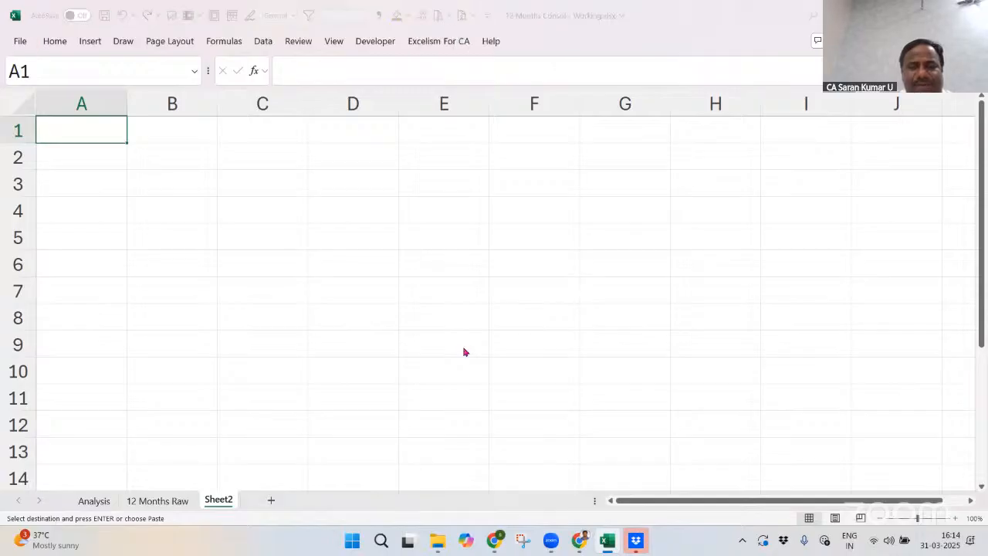
key("ctrl+v")
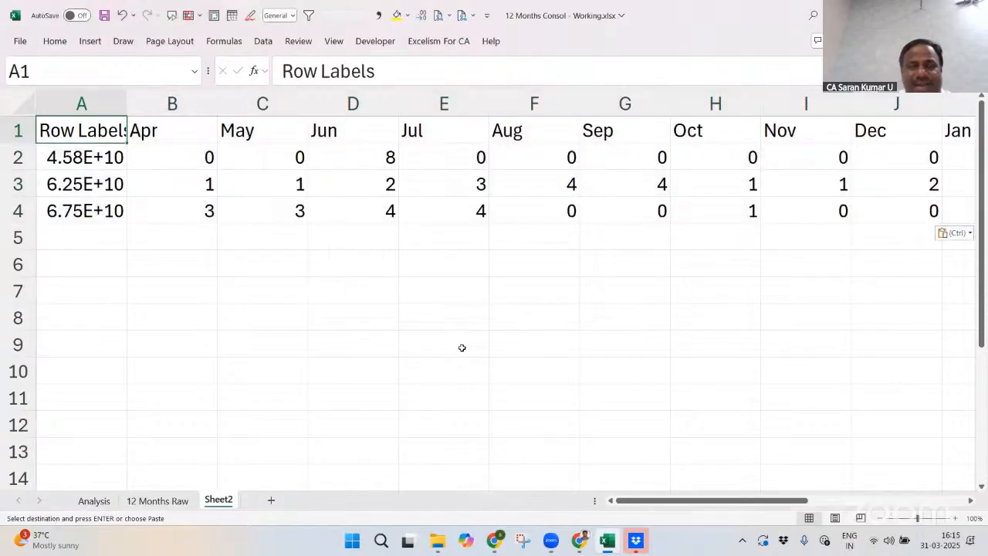
Autofit the width of column A in the new sheet to its contents
key("ctrl+shift+Down")
key("alt+o")
key("c")
key("a")
key("Right")
key("Left")
Rename the header in cell A1 from Row Labels to "Acct No"
type("R")
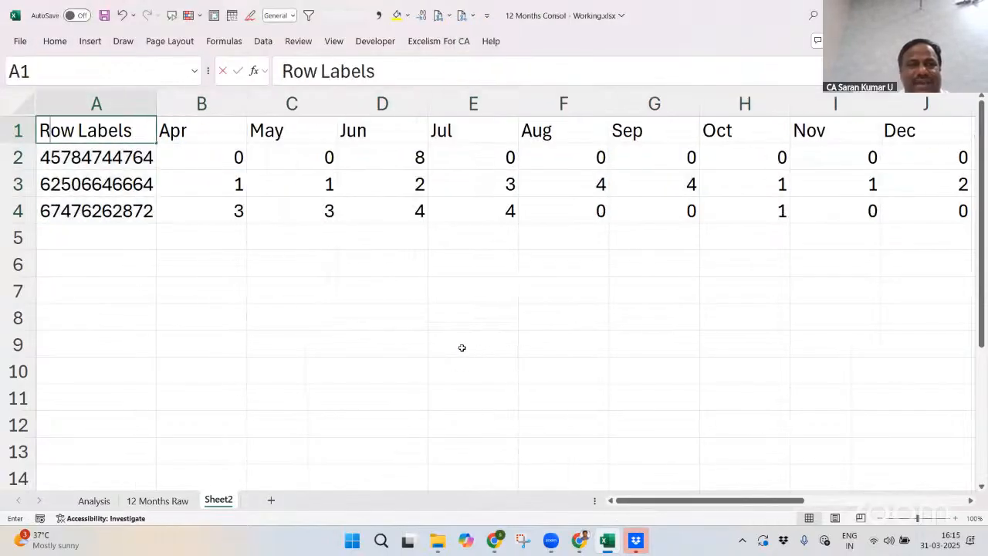
type("Acct No")
key("Return")
key("Right")
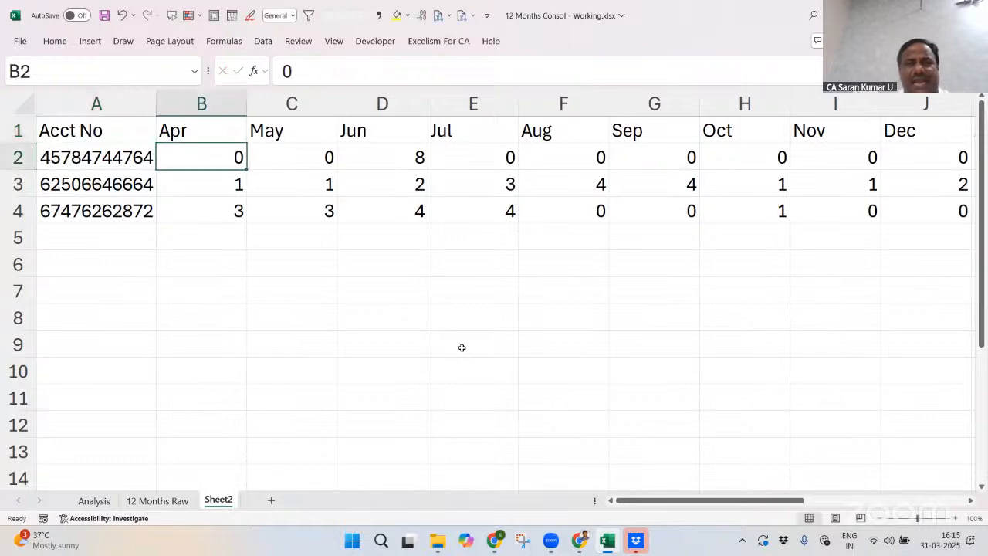
key("ctrl+space")
key("ctrl+shift+Right")
key("Left")
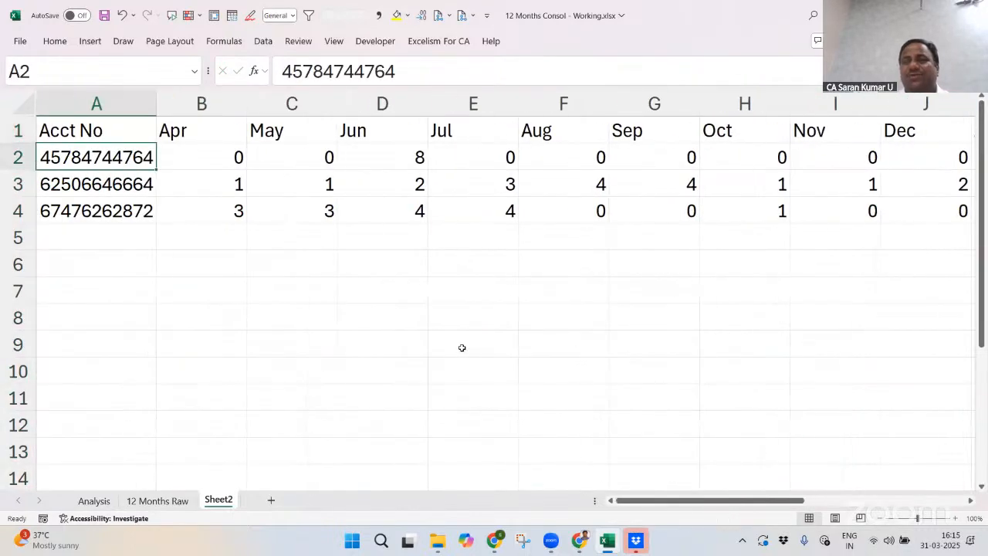
Rename the sheet holding the extracted accounts as Upgraded
key("Right")
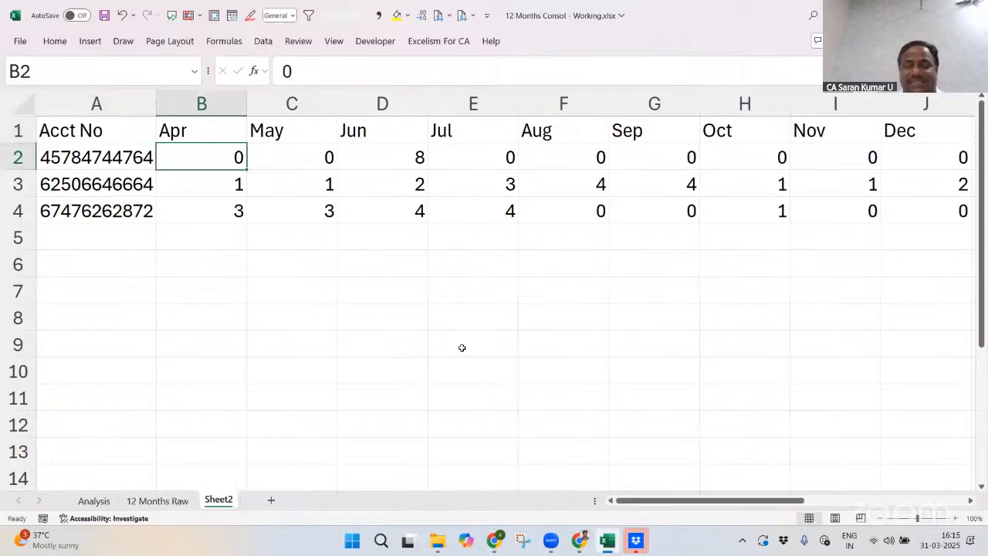
key("alt+o")
type("hrUpgraded")
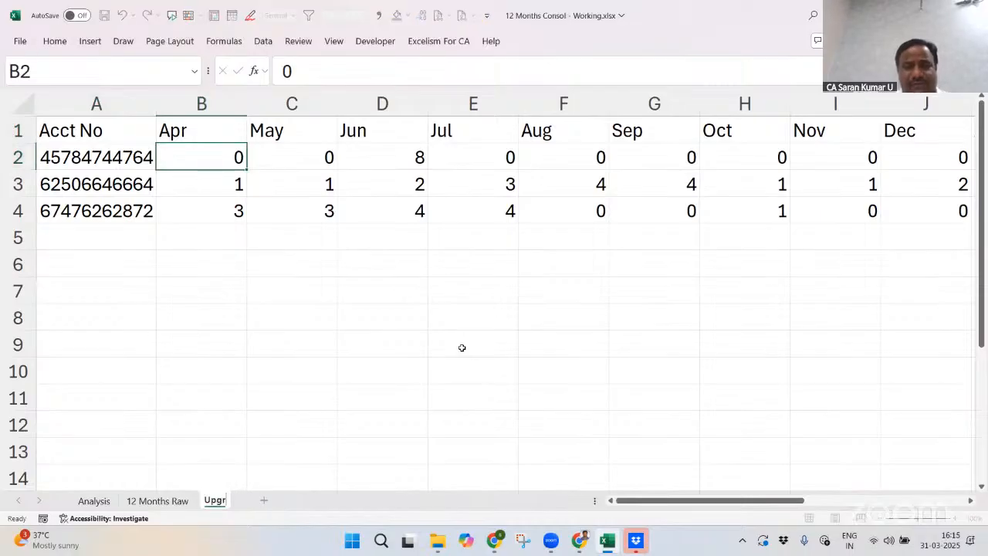
key("Return")
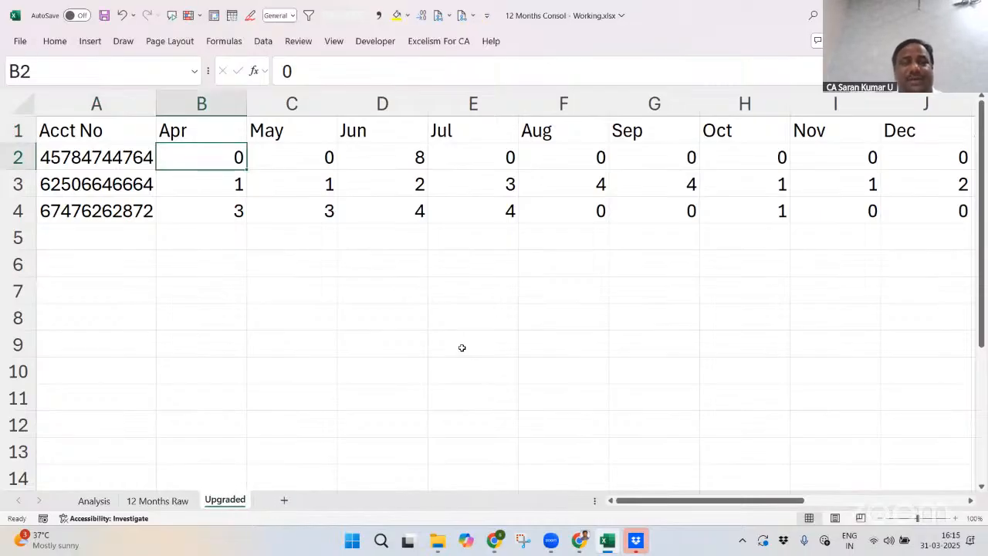
key("Left")
Return to the Analysis sheet and examine the monthly codes of the accounts marked Upgraded
key("ctrl+Page_Up")
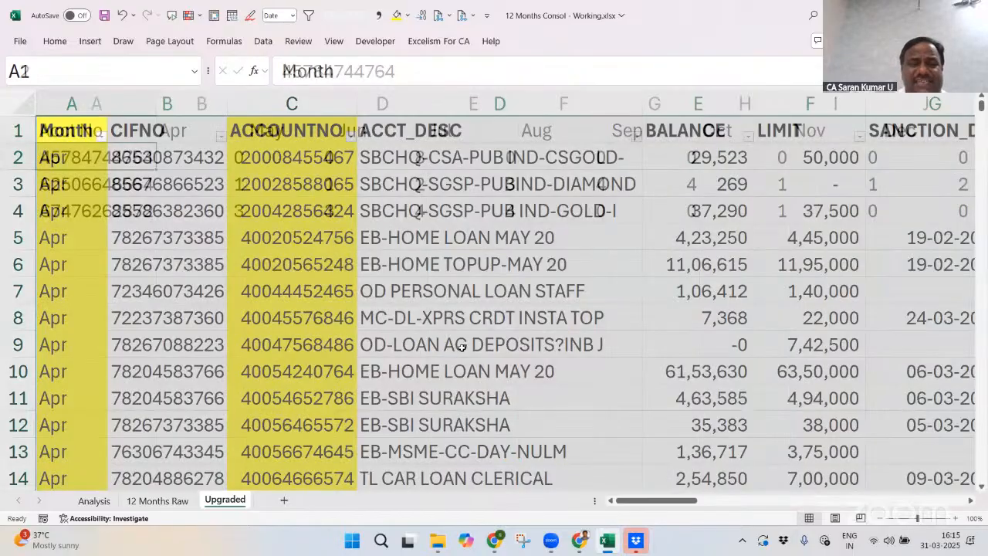
key("ctrl+Page_Down")
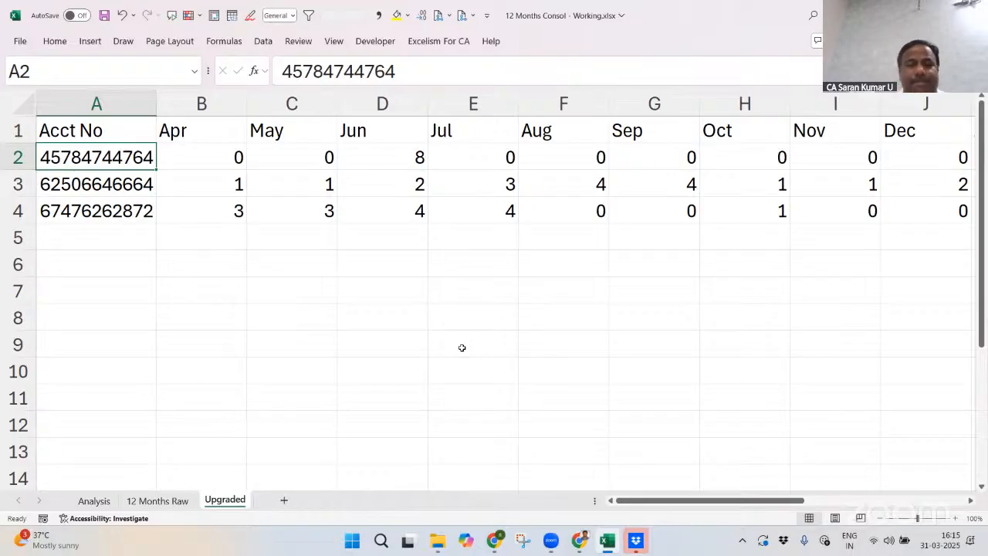
key("ctrl+Page_Up")
key("ctrl+Page_Up")
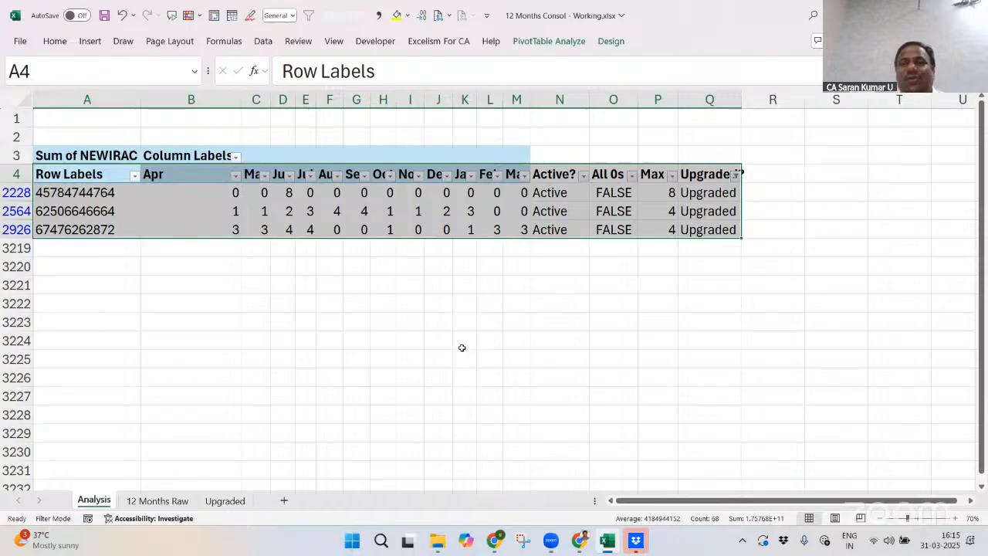
left_click(305, 194)
left_click(287, 193)
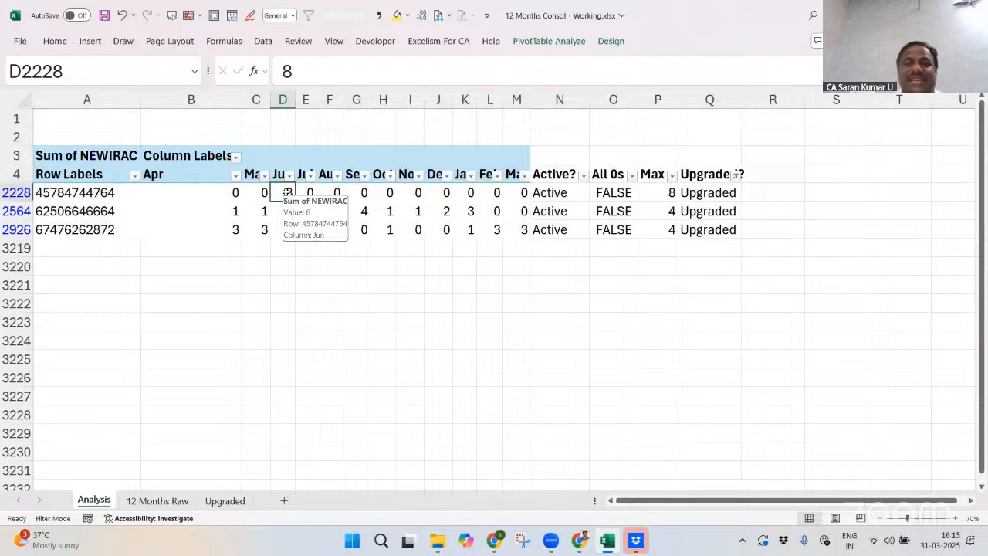
left_click(364, 209)
left_click(385, 209)
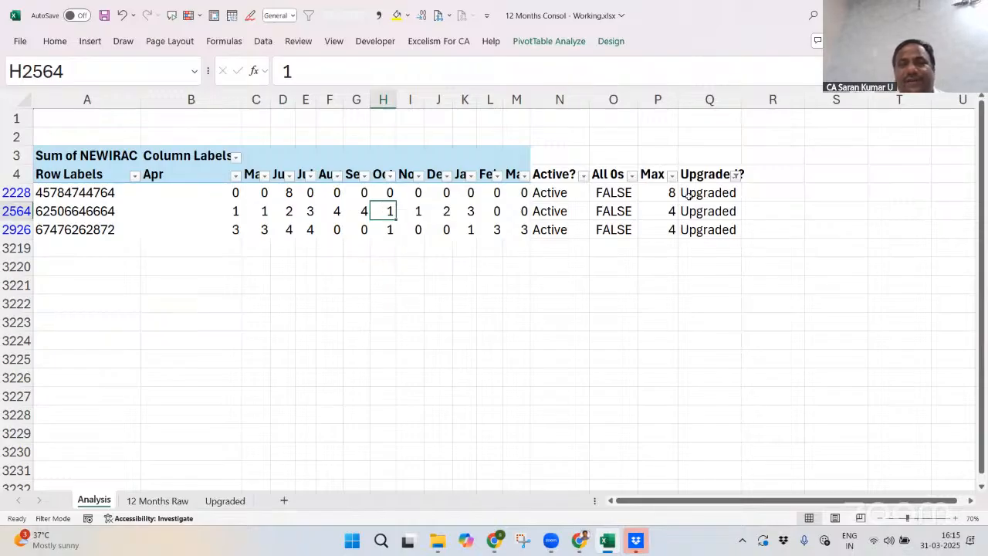
Clear the Upgraded? filter on the Analysis sheet to show all accounts
left_click(713, 172)
key("alt+d")
key("f")
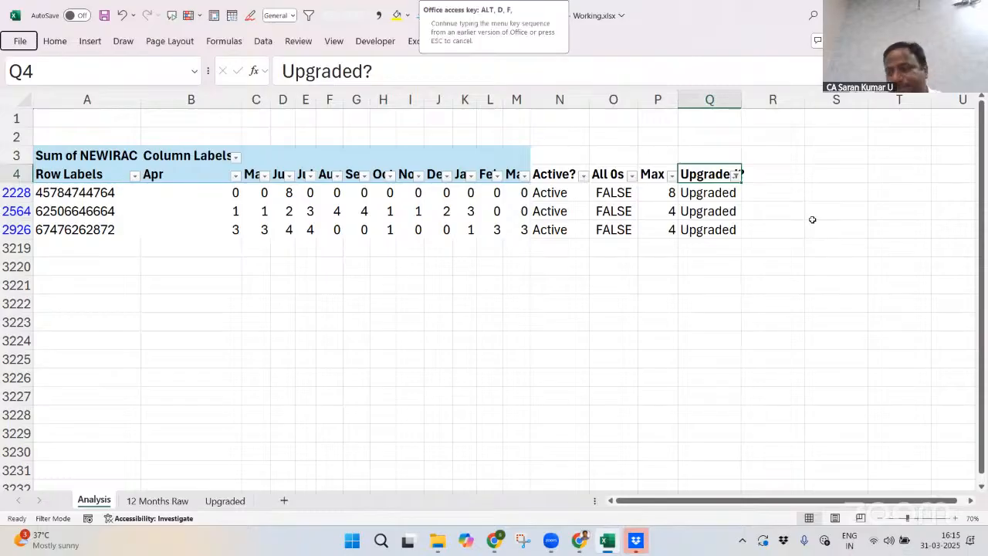
key("s")
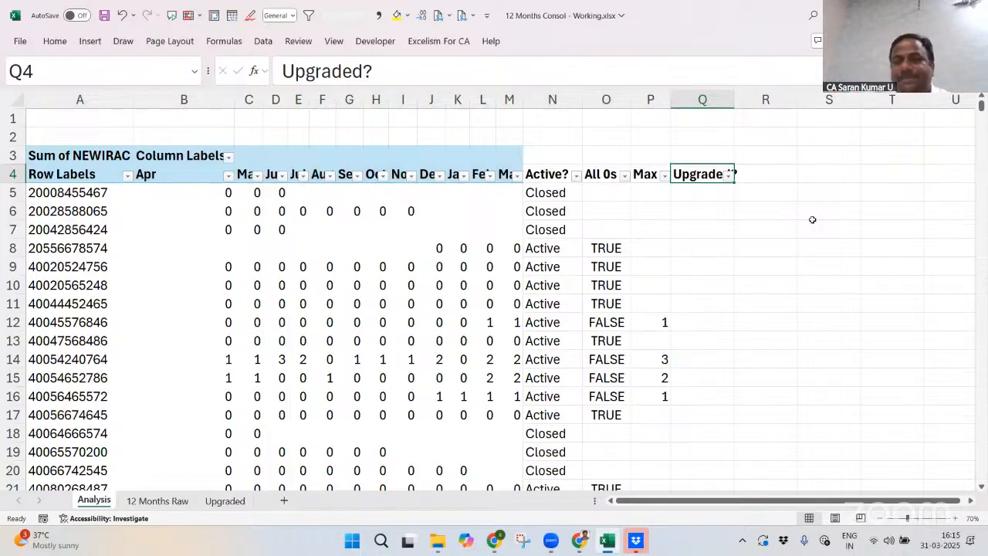
Filter the Max column to show only the values 1, 2 and 3
key("Left")
key("alt+Down")
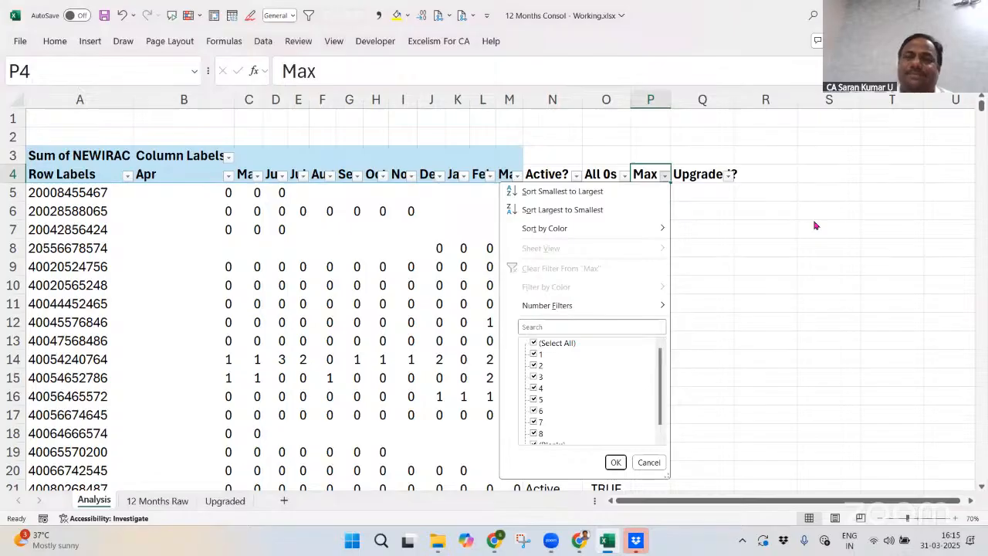
key("Down")
key("Down")
key("Down")
key("Down")
key("Down")
key("Down")
key("Down")
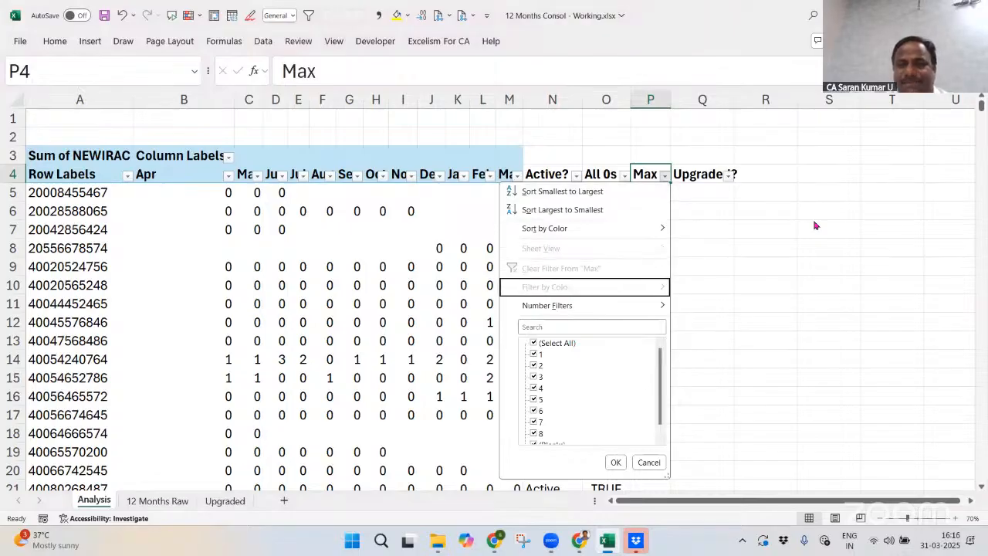
key("Tab")
key("space")
key("Down")
key("Down")
key("Down")
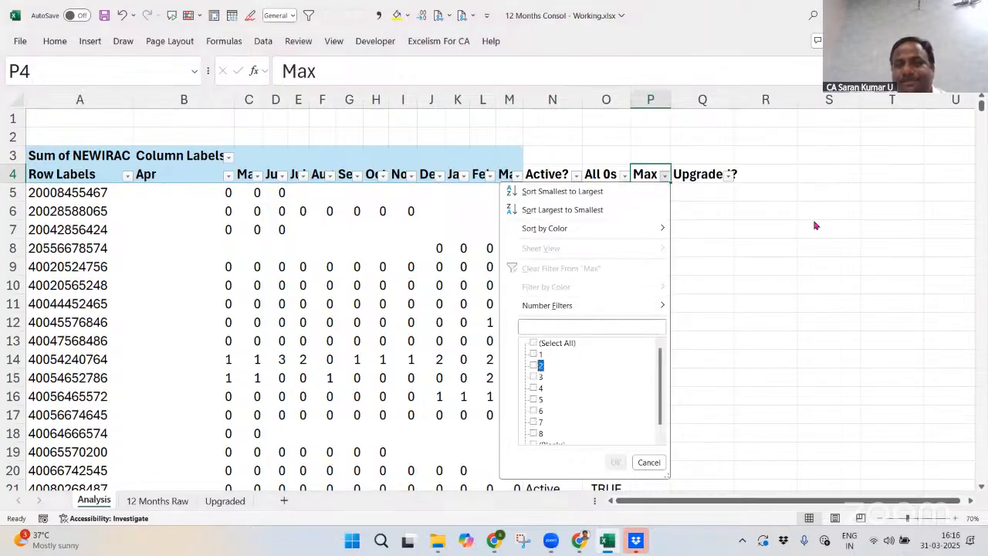
key("space")
key("Up")
key("space")
key("Up")
key("space")
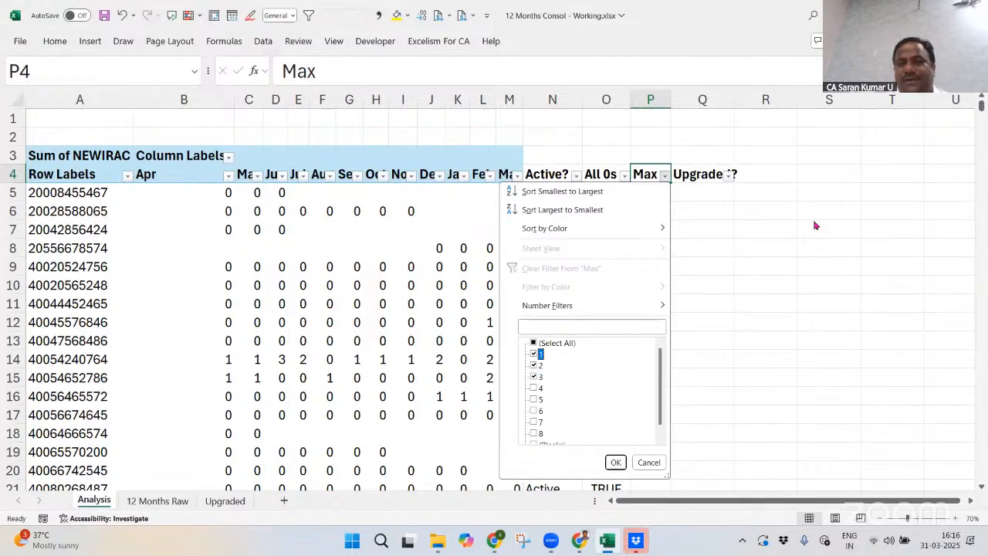
key("Return")
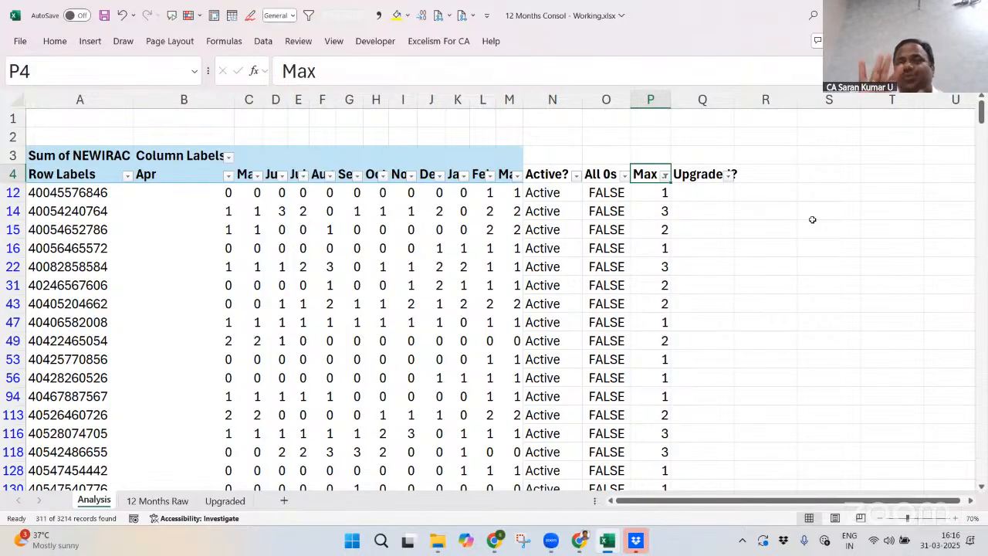
Clear the filter on the Max column
key("alt+d")
key("f")
key("s")
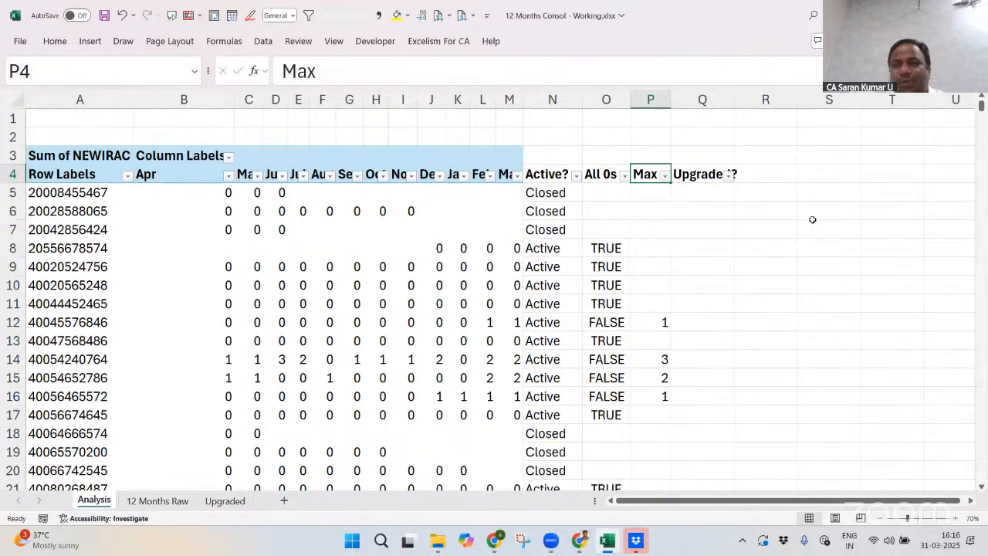
Reapply the Max column filter, keeping only the accounts with a maximum of 1, 2 or 3
key("alt+Down")
key("Down")
key("Down")
key("Down")
key("Down")
key("Down")
key("Down")
key("Down")
key("Up")
key("space")
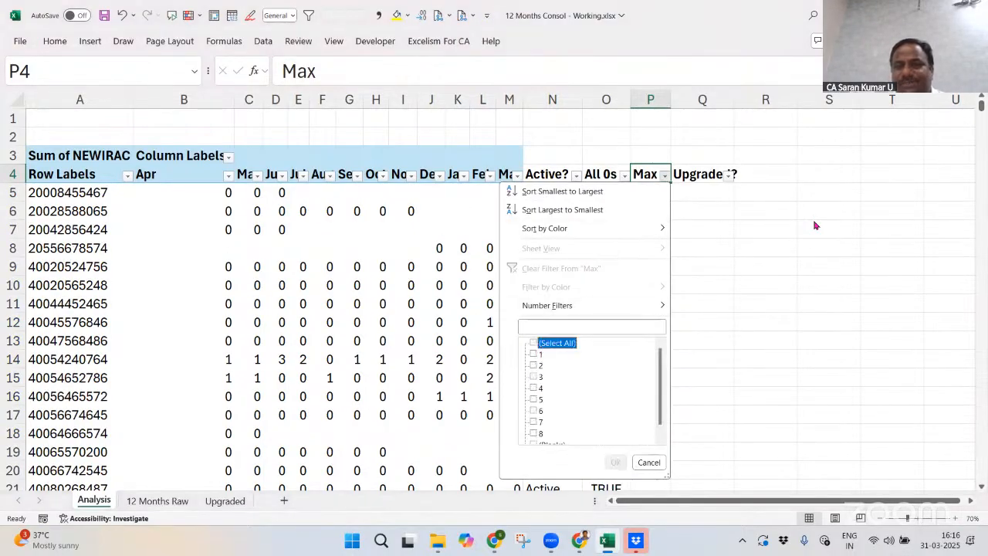
key("Down")
key("space")
key("Down")
key("space")
key("Down")
key("space")
key("Return")
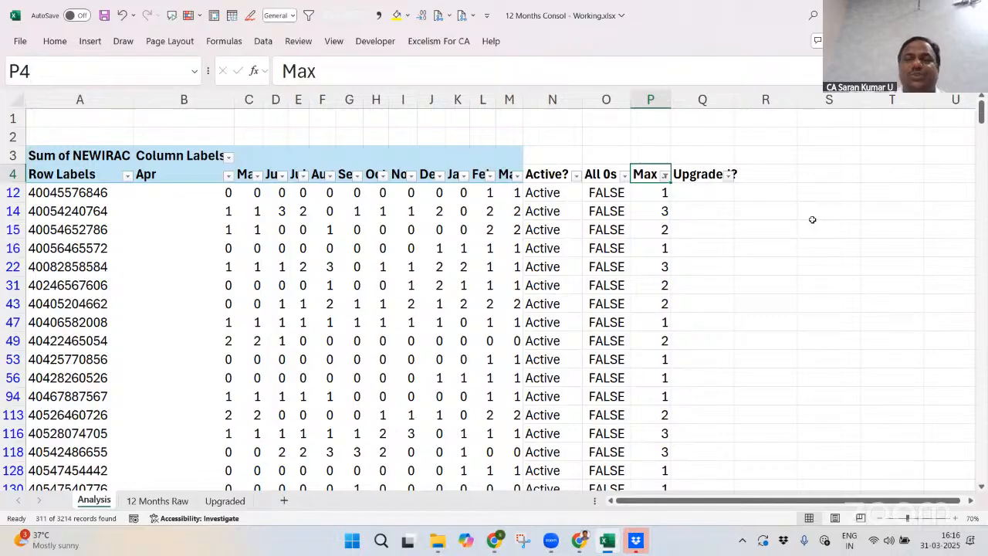
Add the headers 1s, 2s and 3s in cells R4 to T4, beside the Upgraded? column
key("Right")
key("Right")
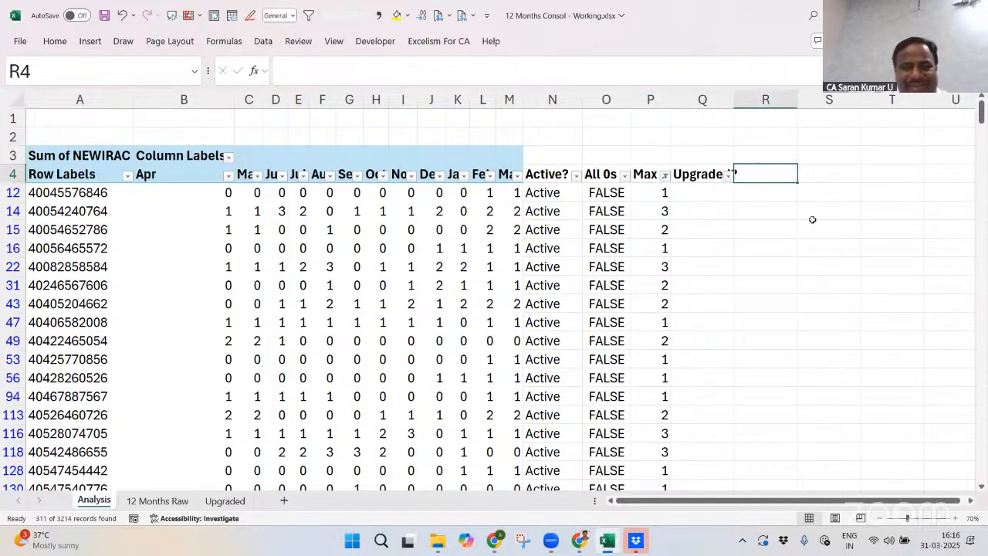
type("1s")
key("Tab")
type("2")
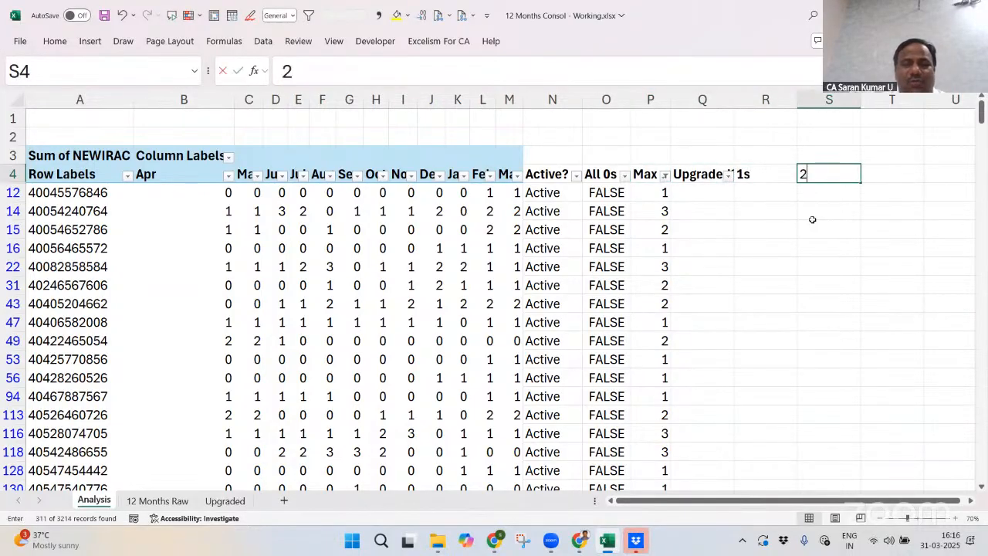
type("s")
key("Tab")
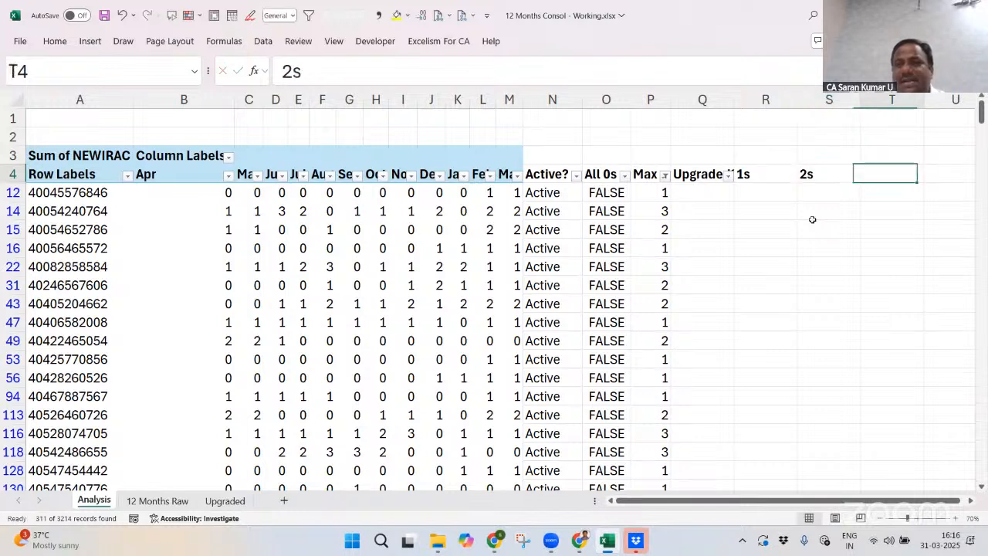
type("3s")
key("Return")
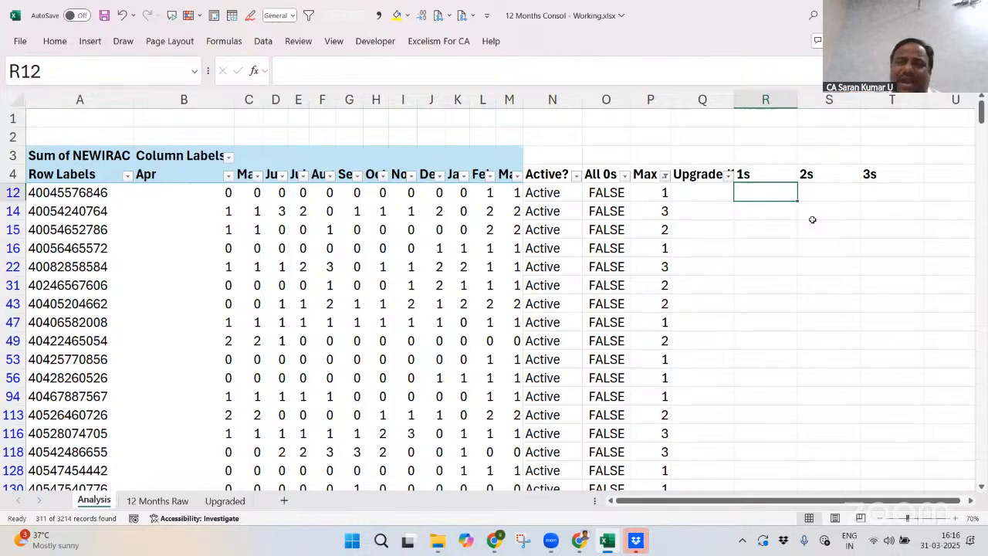
Label cells R3 to T3, above the 1s, 2s and 3s headers, as L, M and H
key("Up")
key("Up")
type("Low")
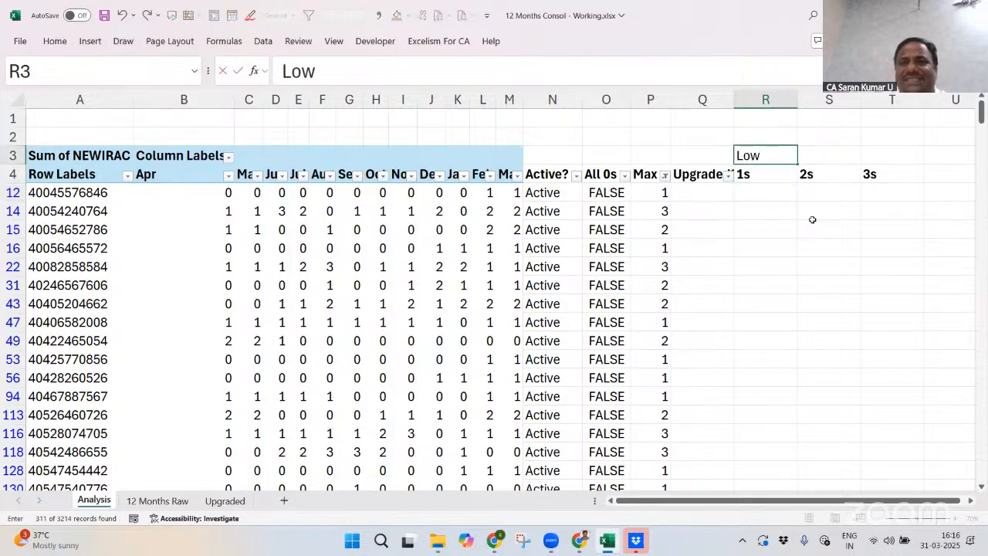
key("Return")
key("Up")
key("Right")
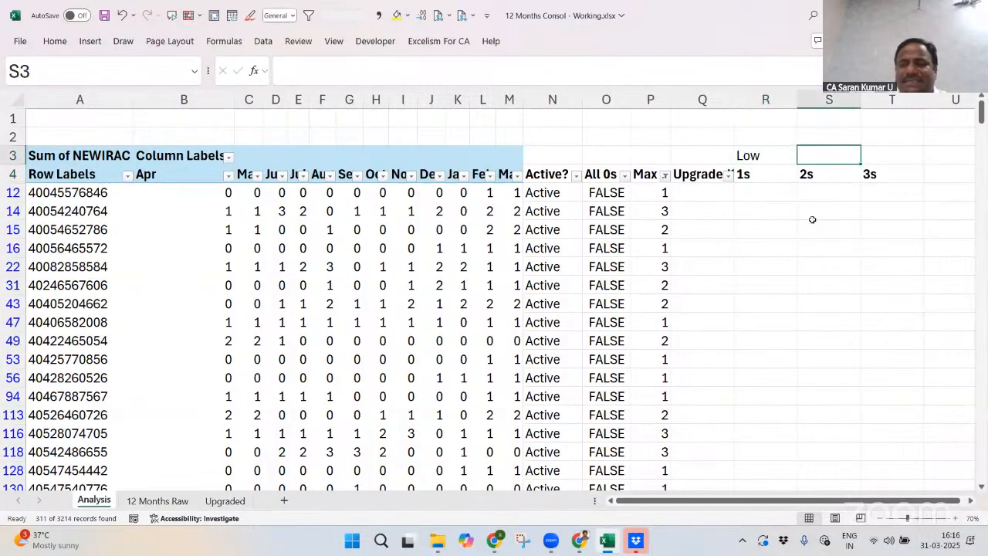
type("Mi")
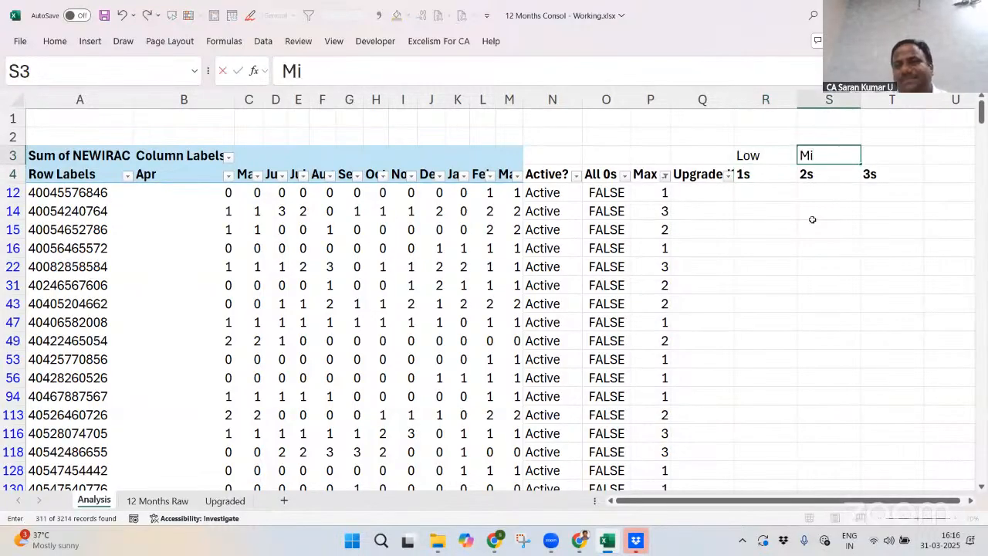
key("BackSpace")
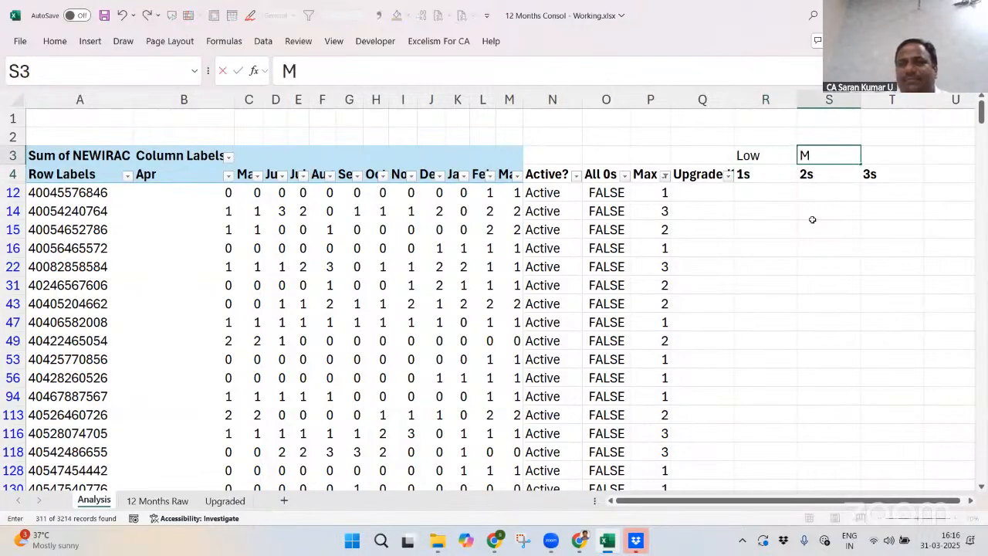
key("Left")
type("L")
key("Right")
key("Right")
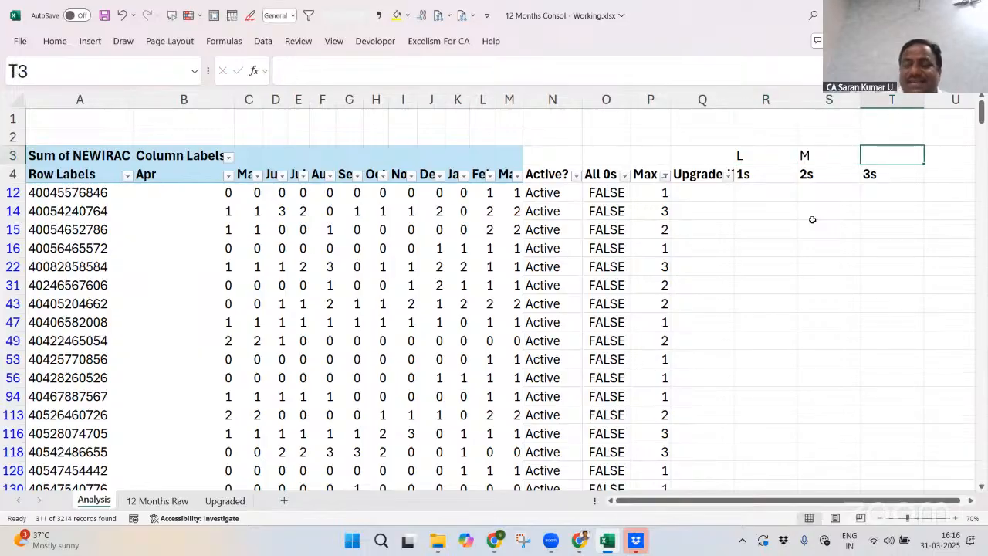
type("H")
key("Down")
key("Left")
key("Left")
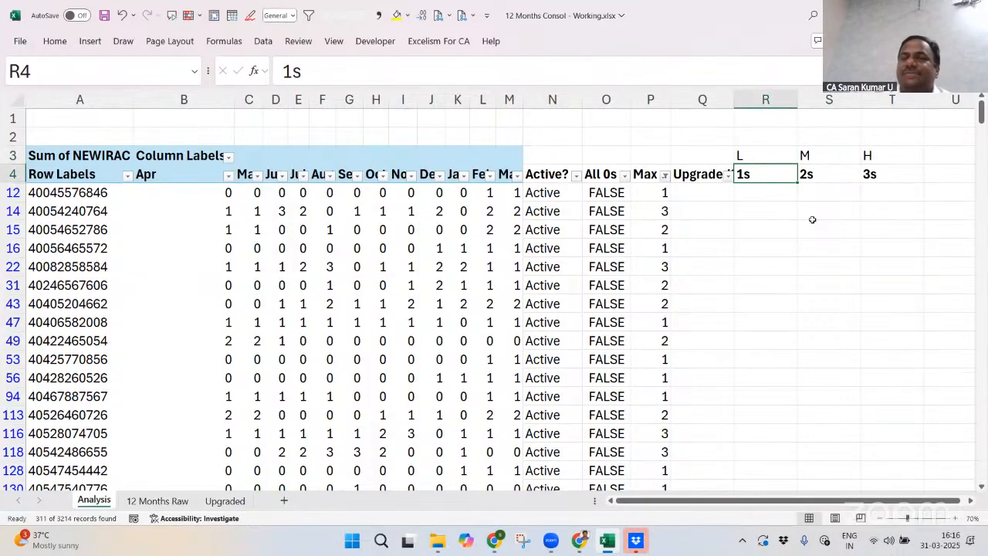
Enter =COUNTIF(B12:M12,1) in cell R12, under the 1s header, to count the first account's months with code 1
key("Down")
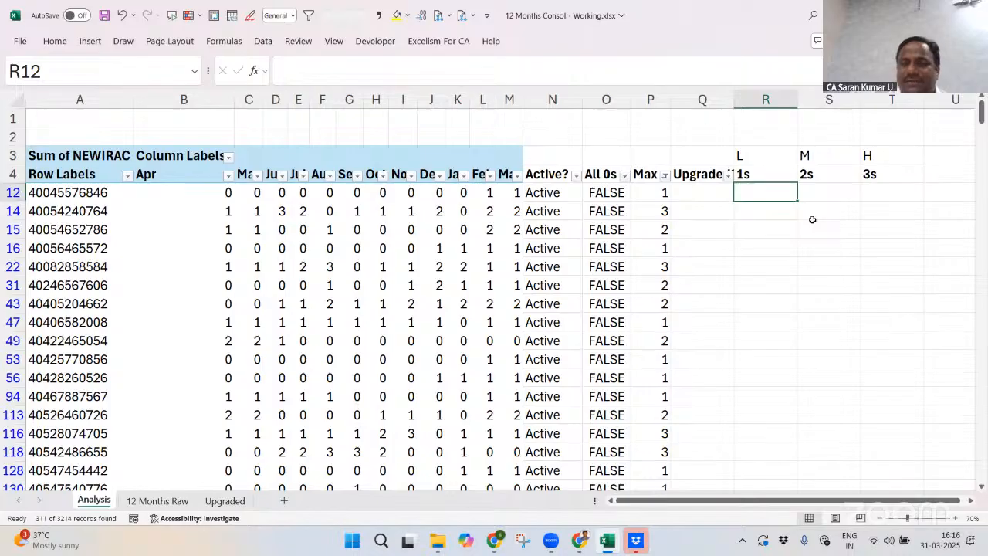
type("=")
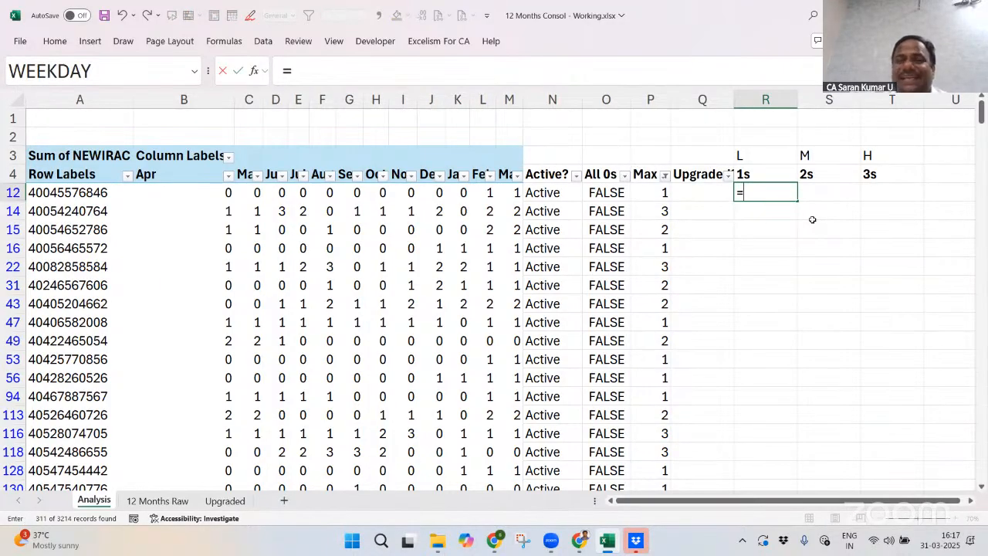
type("countif")
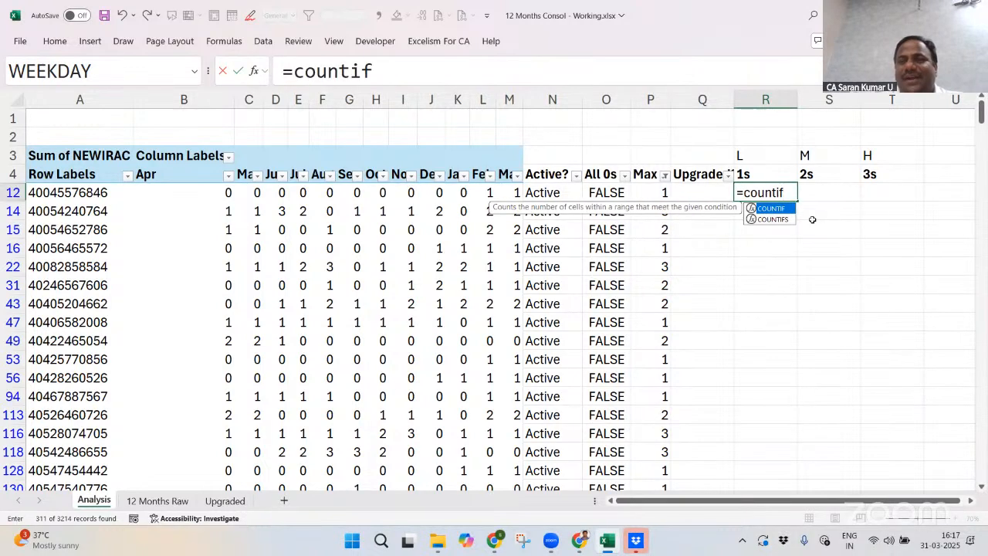
key("Tab")
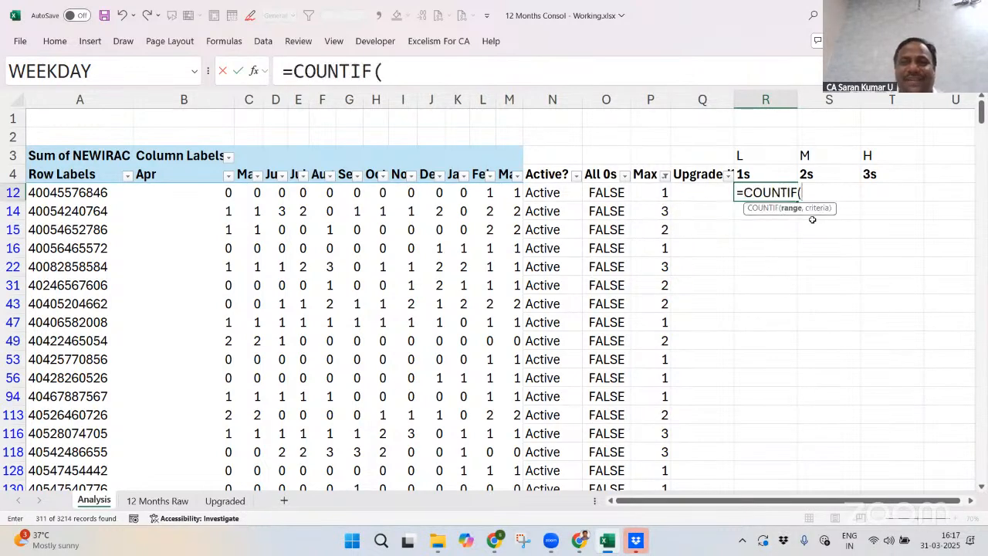
key("Left")
key("Left")
key("Left")
key("Left")
key("Left")
key("Left")
key("Left")
key("Left")
key("Left")
key("Left")
key("Left")
key("Left")
key("Left")
key("Left")
key("Left")
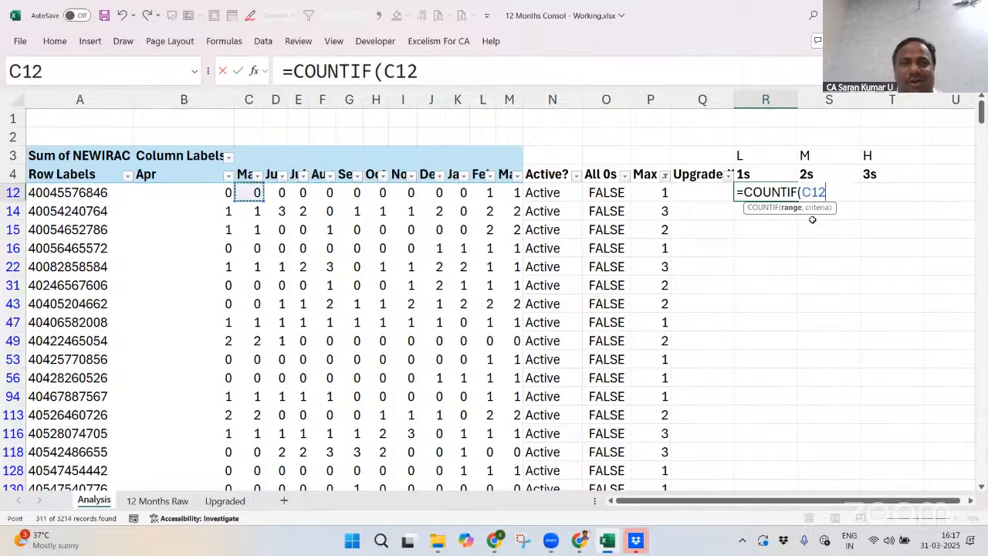
key("Left")
key("shift+Right")
key("shift+Right")
key("shift+Right")
key("shift+Right")
key("shift+Right")
key("shift+Right")
key("shift+Right")
key("shift+Right")
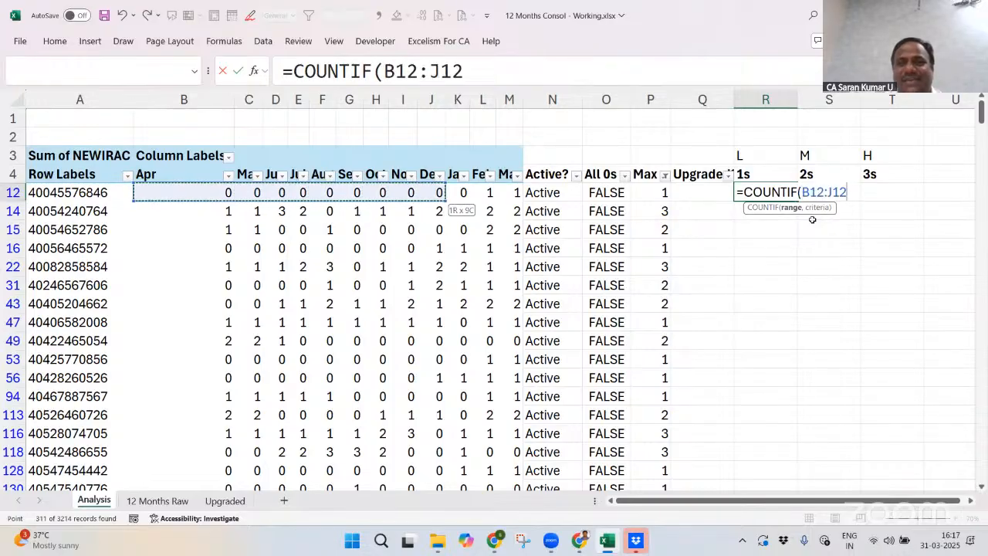
key("shift+Right")
key("shift+Right")
key("shift+Right")
type(",")
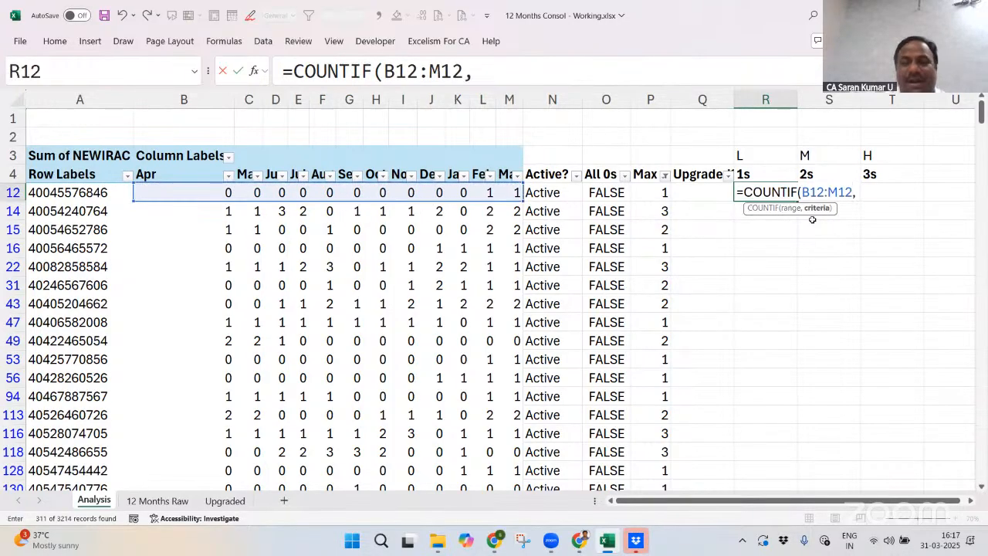
type("1)")
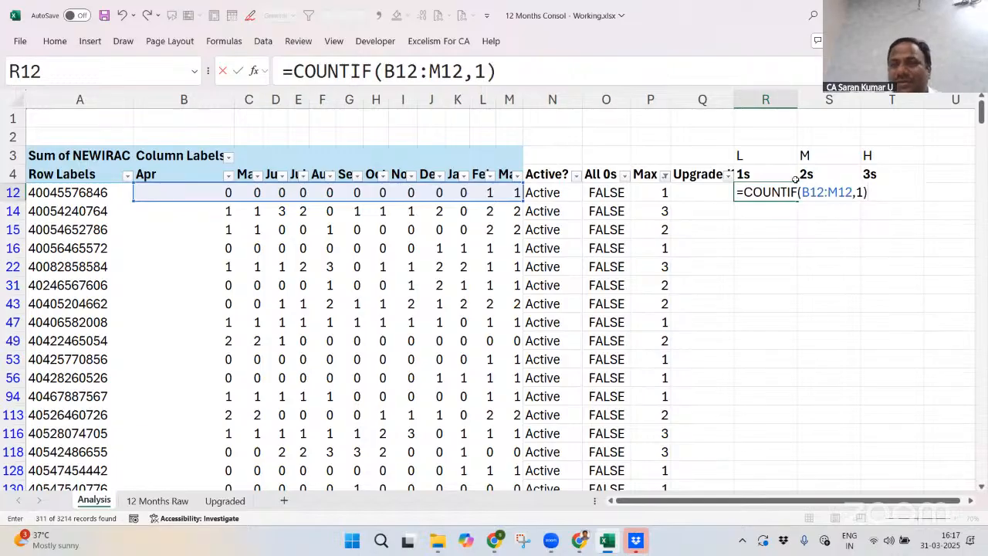
left_click_drag(801, 192, 850, 190)
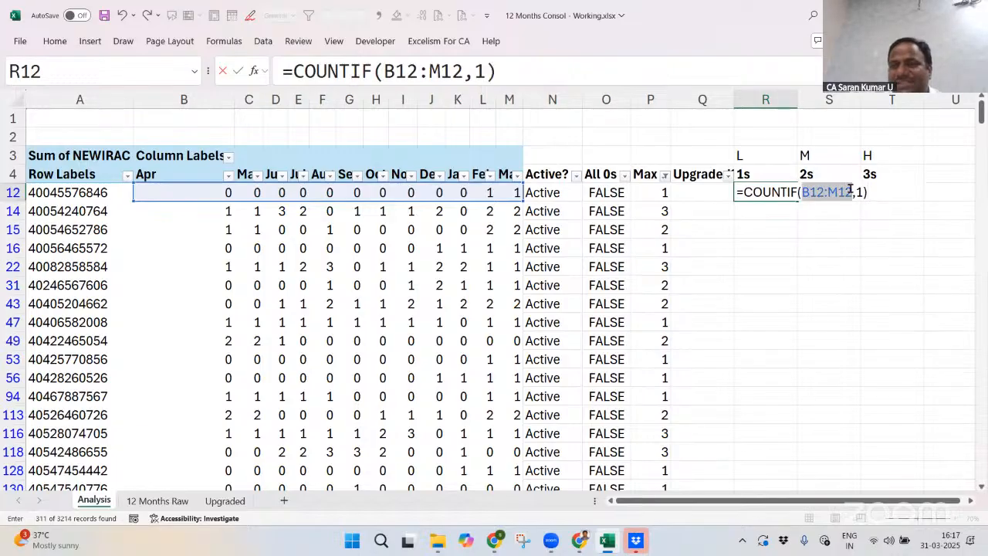
left_click(860, 191)
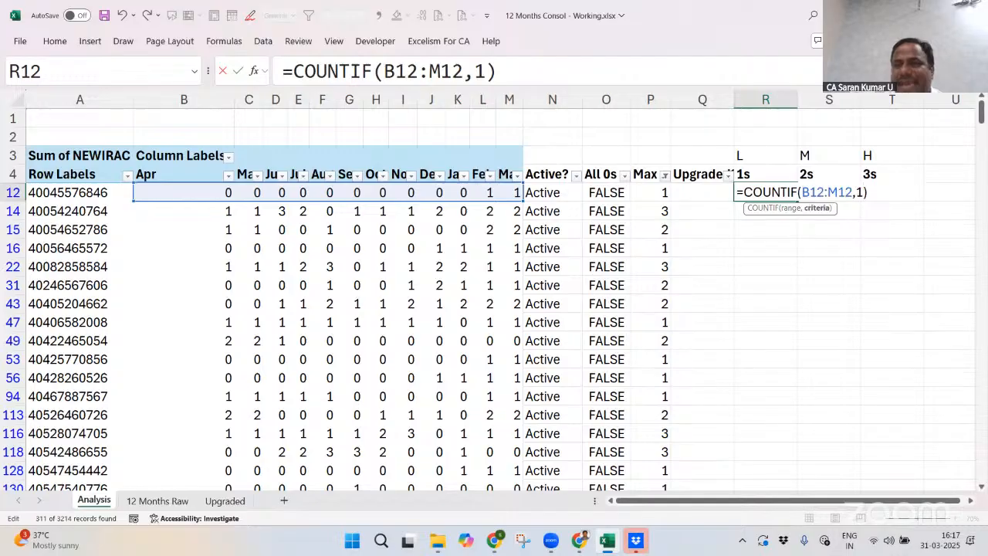
key("Return")
Copy the R12 formula to all visible account rows of the 1s column, down to row 3213
key("ctrl+c")
key("Left")
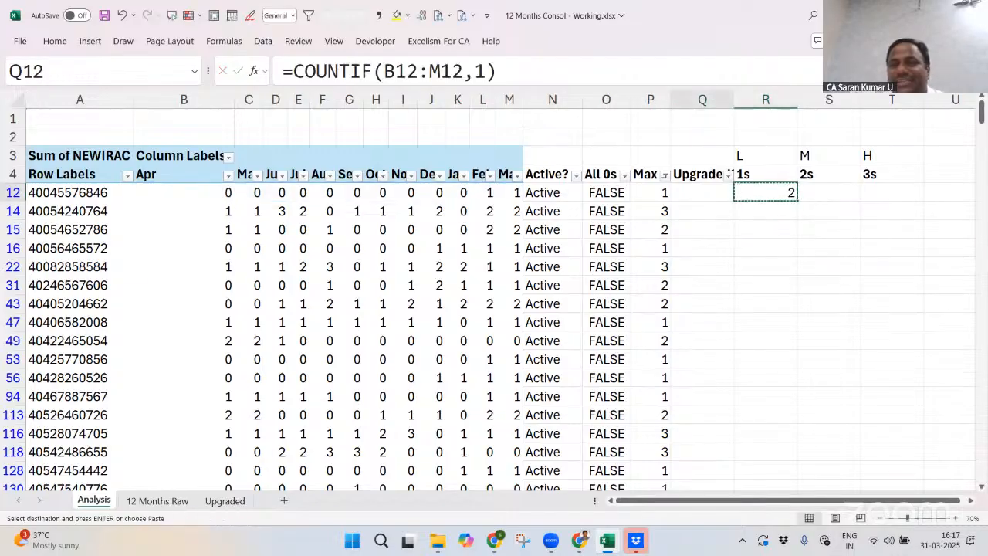
key("ctrl+Down")
key("Left")
key("ctrl+Up")
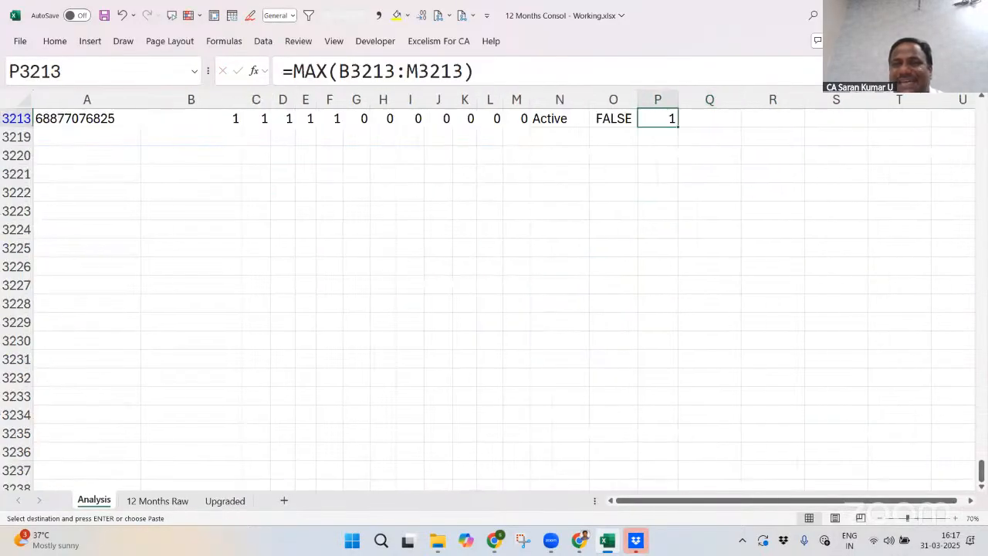
key("Right")
key("Right")
key("ctrl+shift+Up")
key("Return")
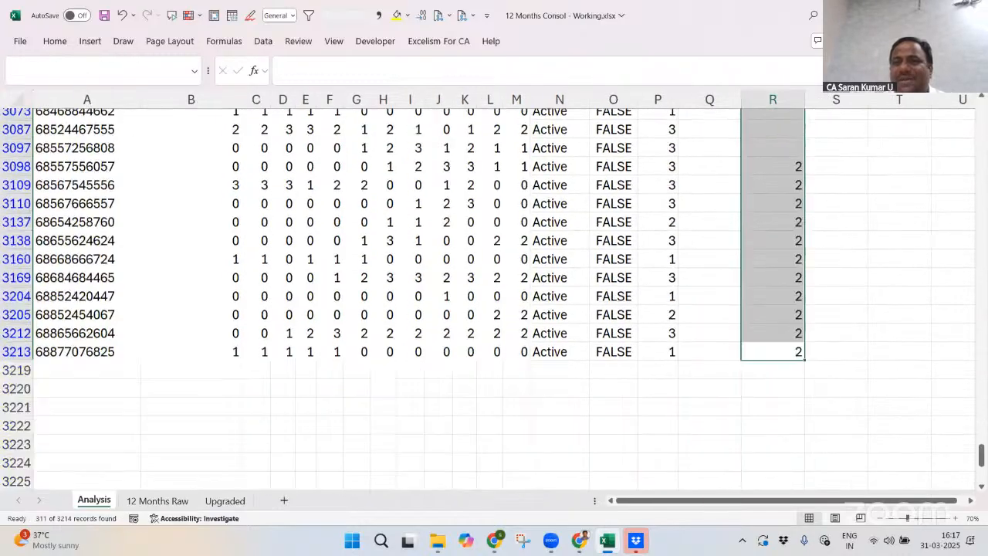
key("ctrl+Up")
key("Down")
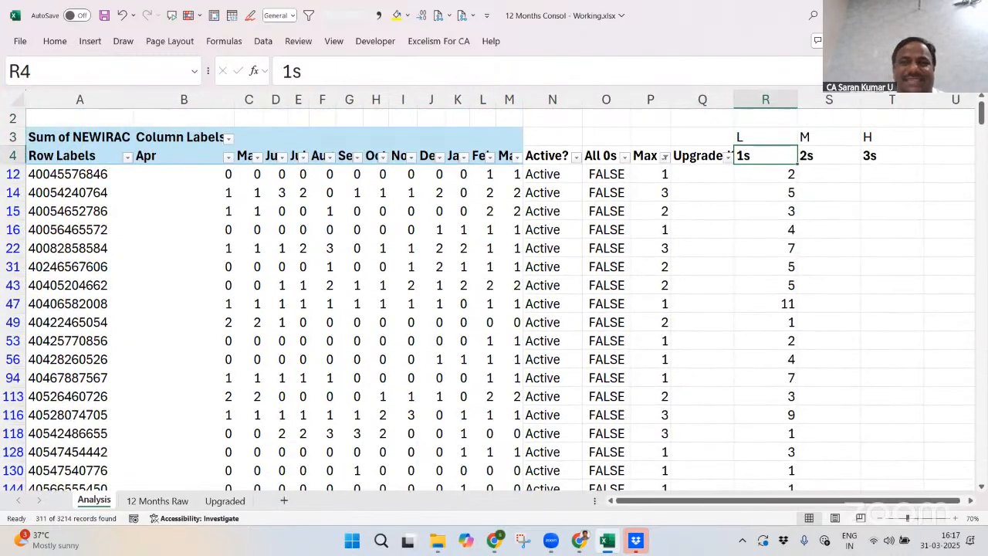
Label cell R2, above the L label of the 1s column, as SMA-0
key("Up")
key("Up")
type("S")
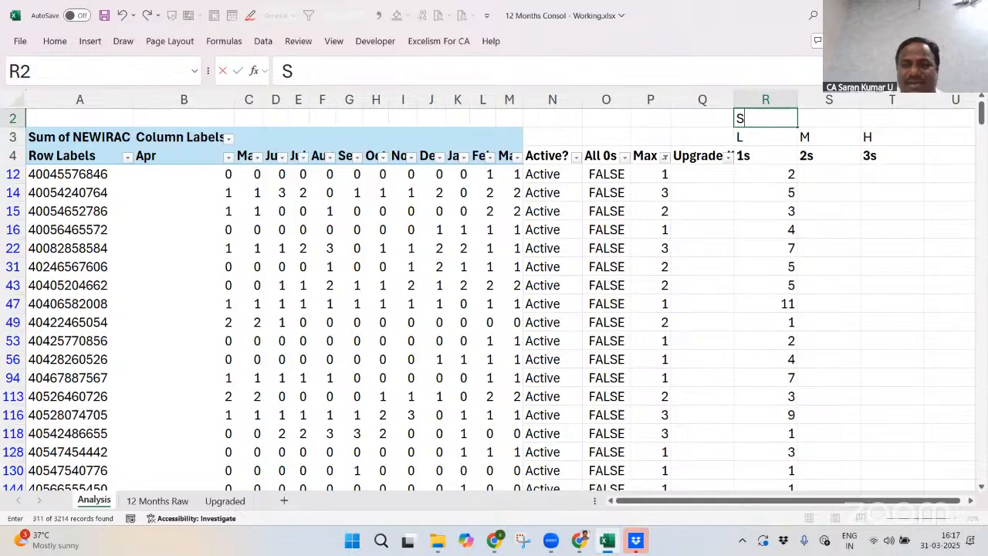
type("MA-0")
key("Tab")
key("Left")
Copy the SMA-0 label to cell S2, above the M label, and change it to SMA-1
key("ctrl+c")
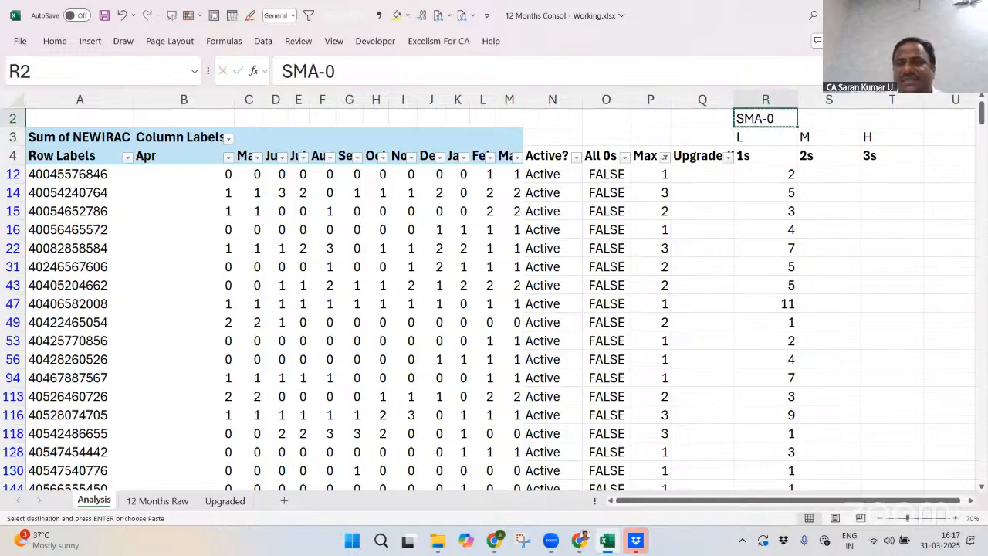
key("Right")
key("ctrl+v")
key("F2")
key("BackSpace")
type("1")
key("ctrl+Return")
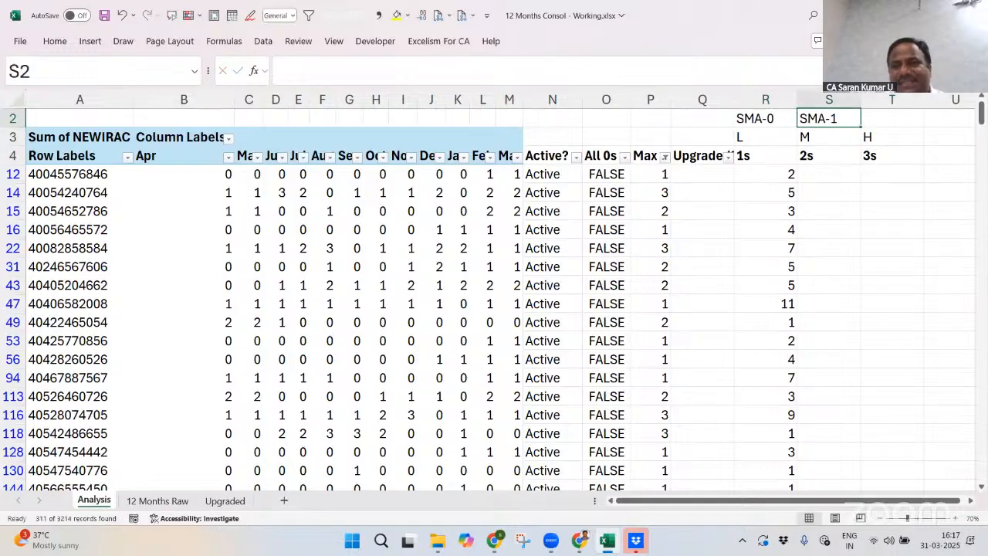
Label cell T2, above the H label of the 3s column, as SMA-2
key("ctrl+c")
key("Right")
key("ctrl+v")
key("BackSpace")
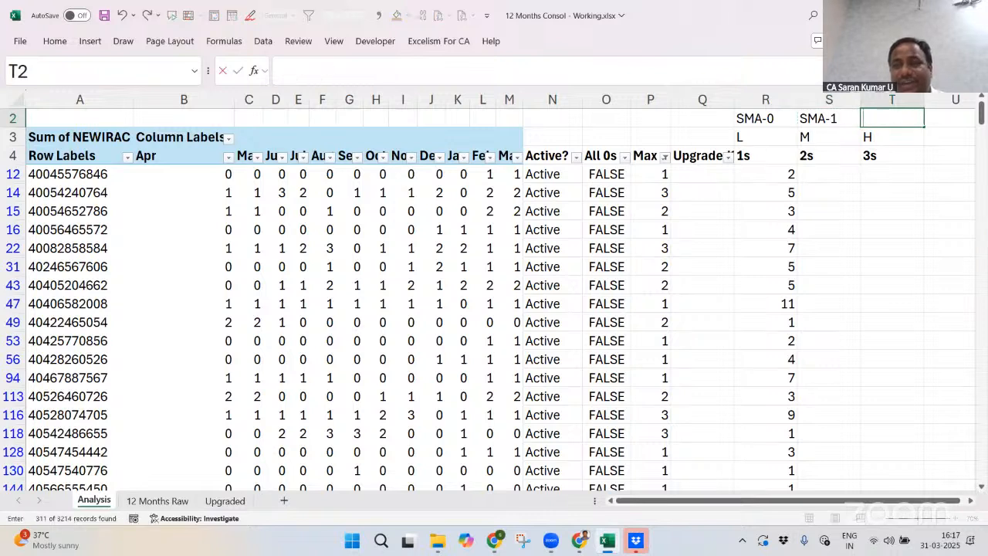
key("ctrl+v")
key("BackSpace")
type("2")
key("Return")
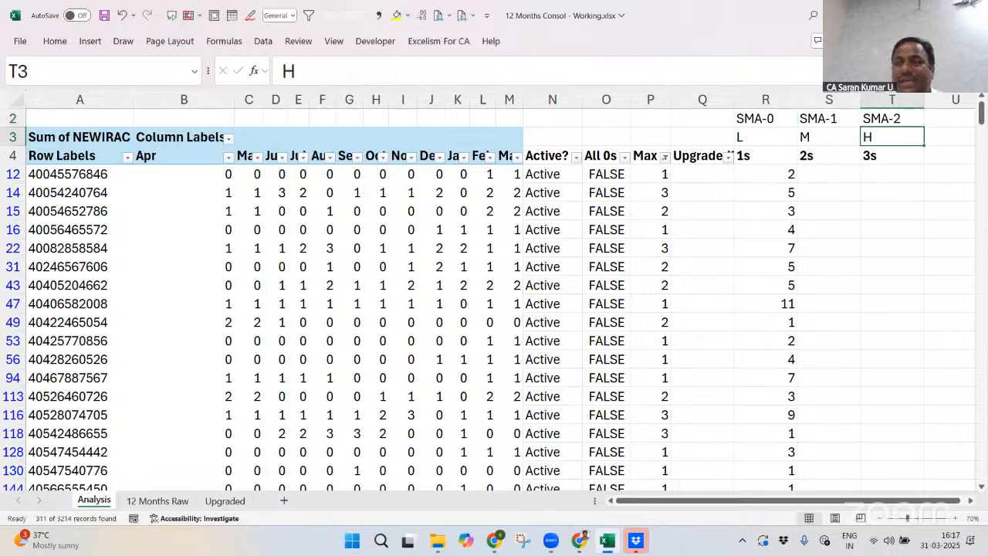
Reuse the 1s formula text in cell S12 with the criterion 2, giving =COUNTIF(B12:M12,2)
key("Down")
key("Down")
key("Left")
key("Left")
key("F2")
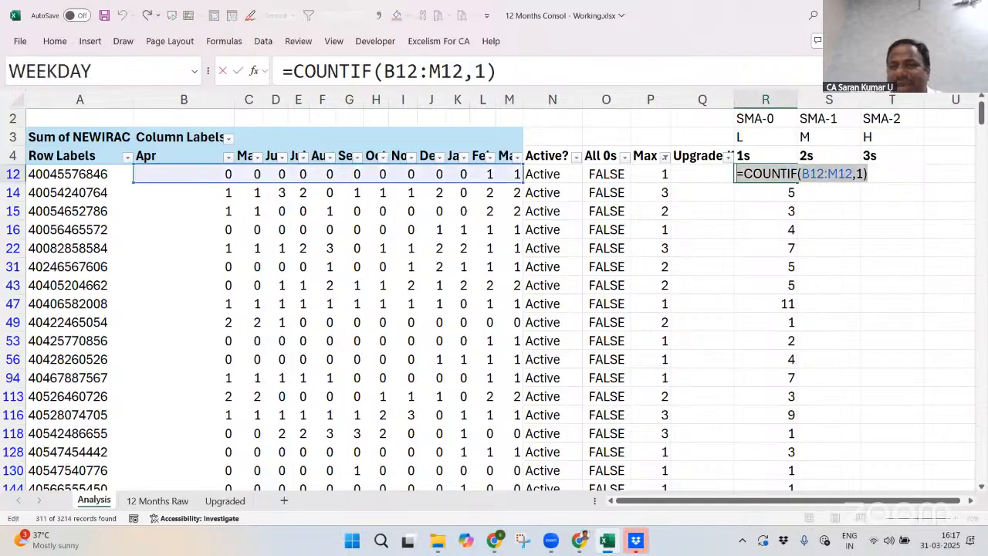
key("Tab")
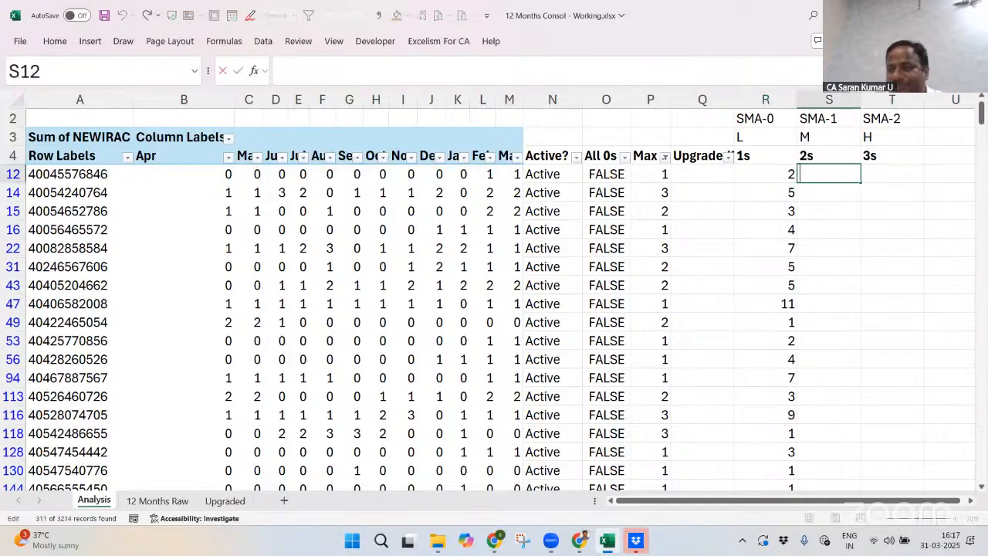
key("ctrl+v")
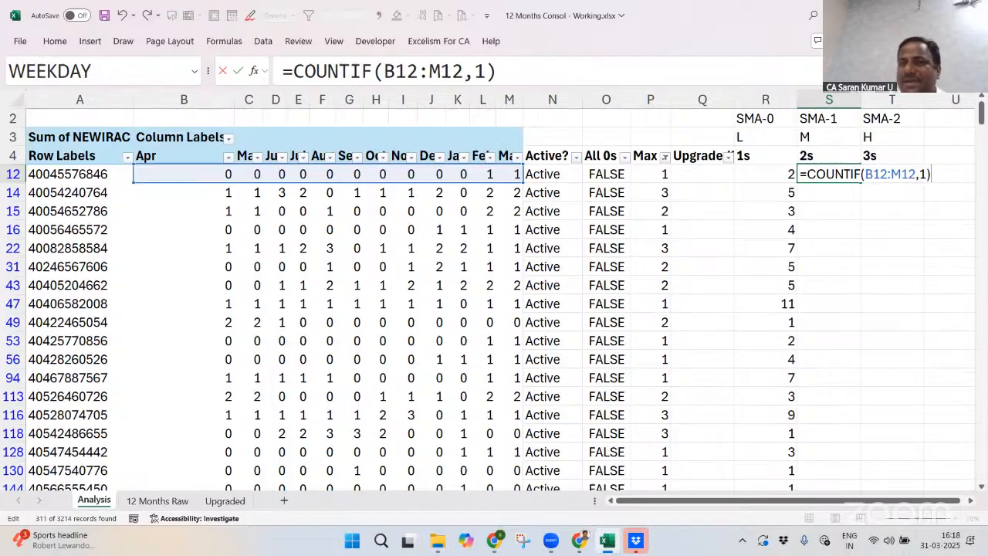
left_click(919, 174)
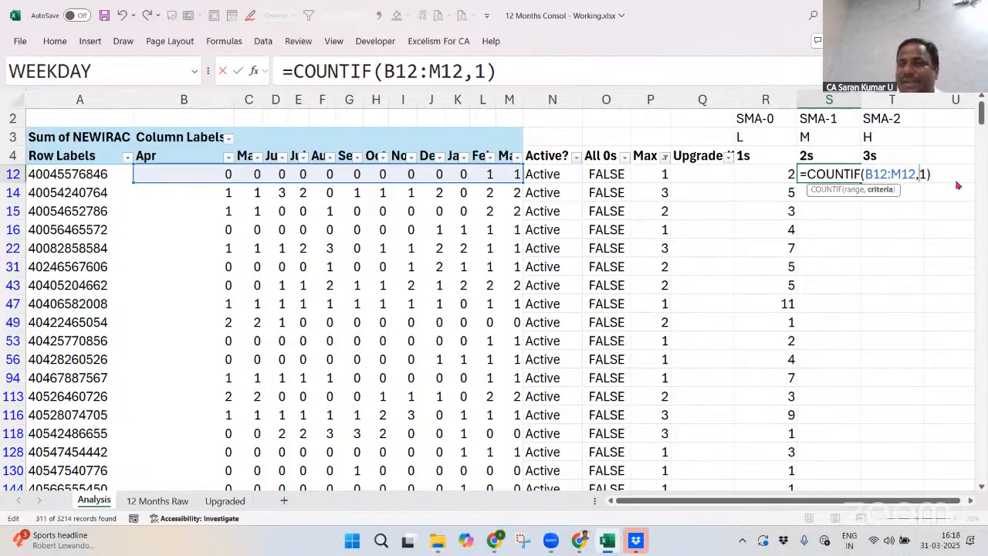
type("2")
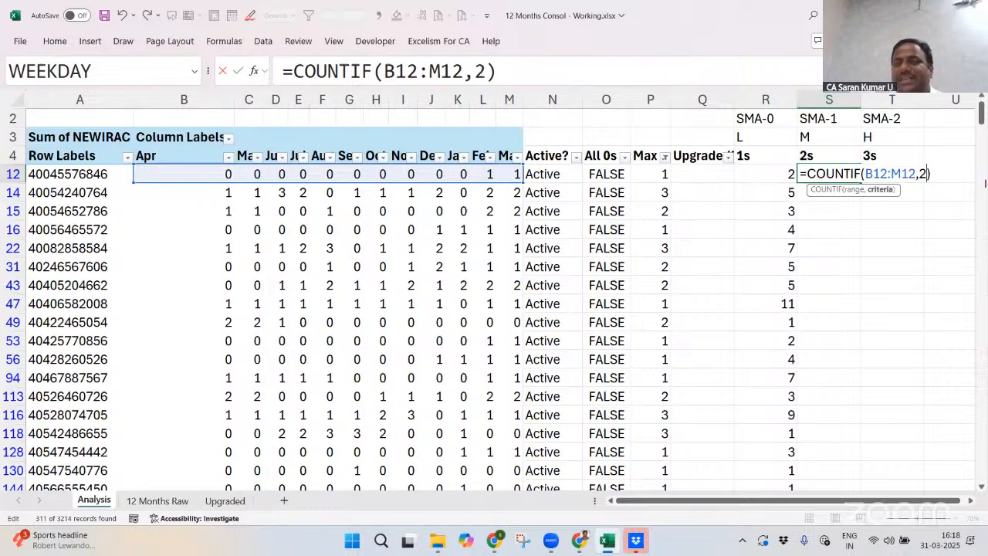
key("Return")
Copy the S12 formula to all visible account rows of the 2s column, down to row 3213
key("Up")
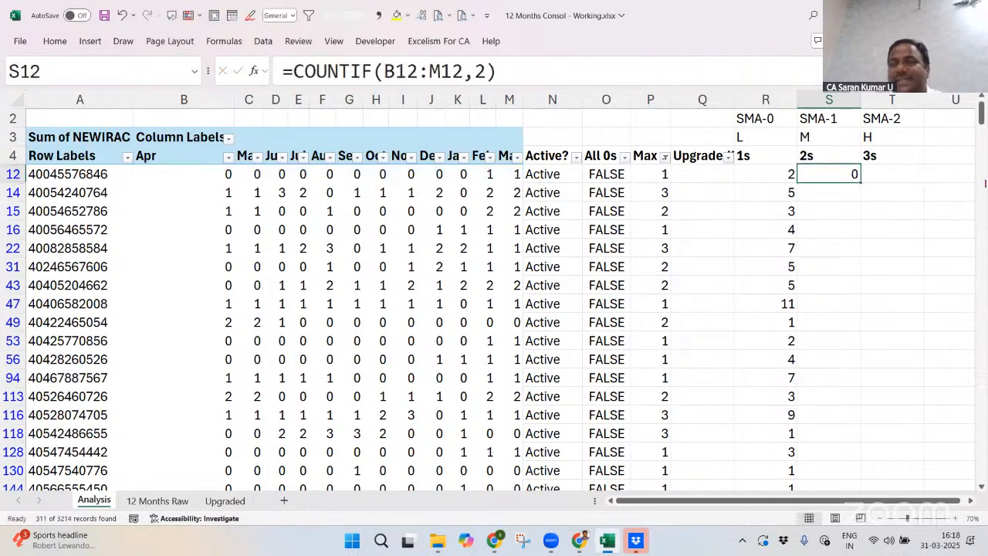
key("ctrl+c")
key("Left")
key("ctrl+Down")
key("Right")
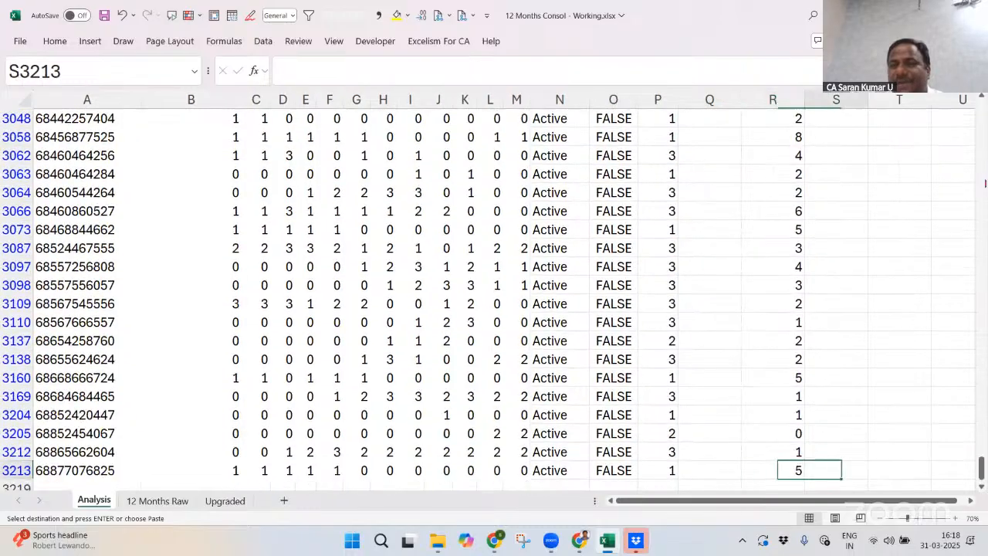
key("ctrl+shift+Up")
key("Return")
key("ctrl+Up")
key("ctrl+Up")
key("ctrl+Up")
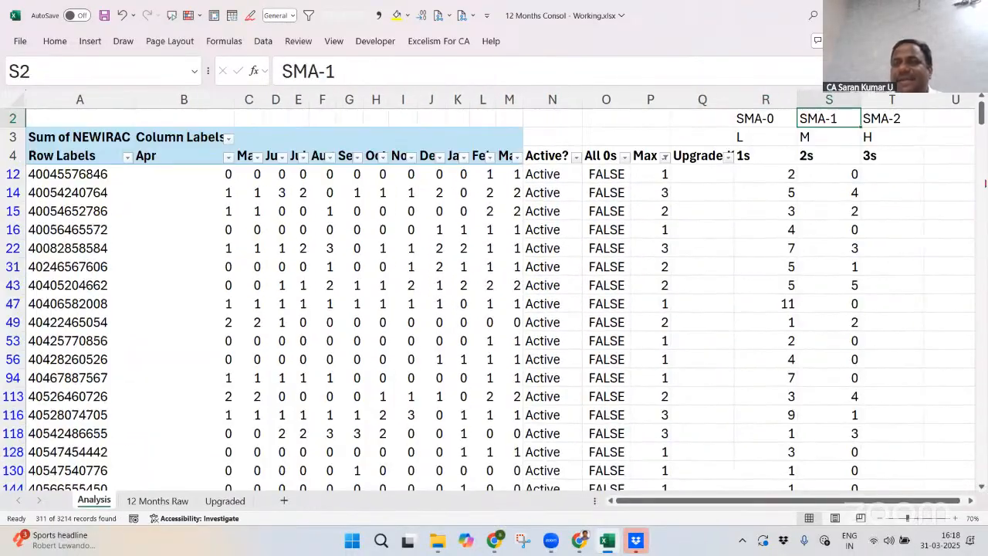
Reuse the 2s formula text in cell T12 with the criterion 3, giving =COUNTIF(B12:M12,3)
key("Down")
key("Right")
key("Down")
key("Down")
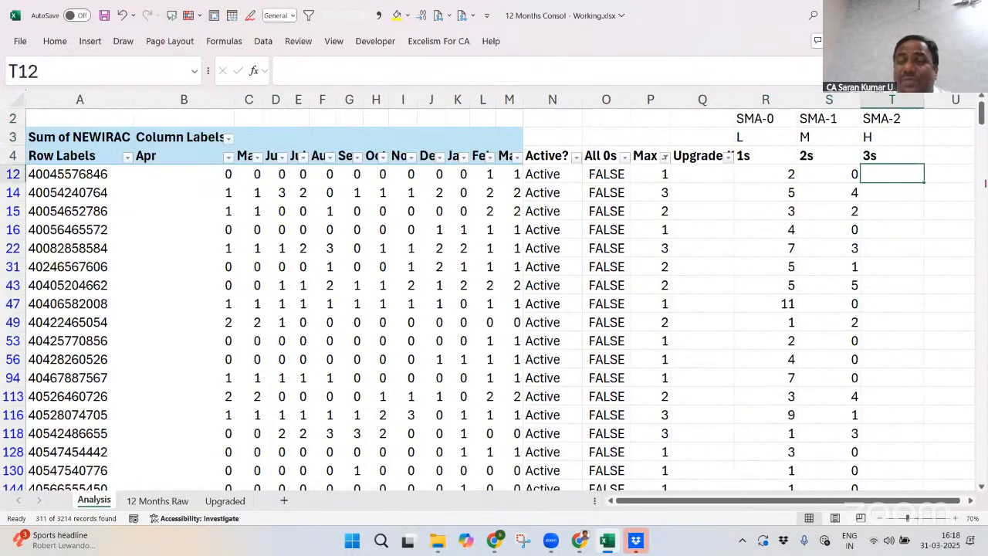
key("Left")
key("F2")
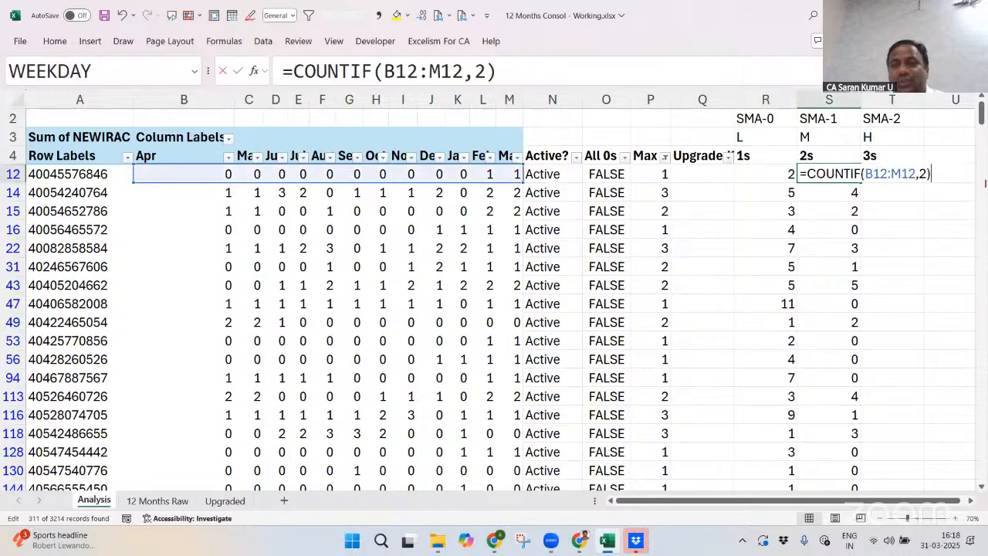
key("ctrl+c")
key("Escape")
key("Right")
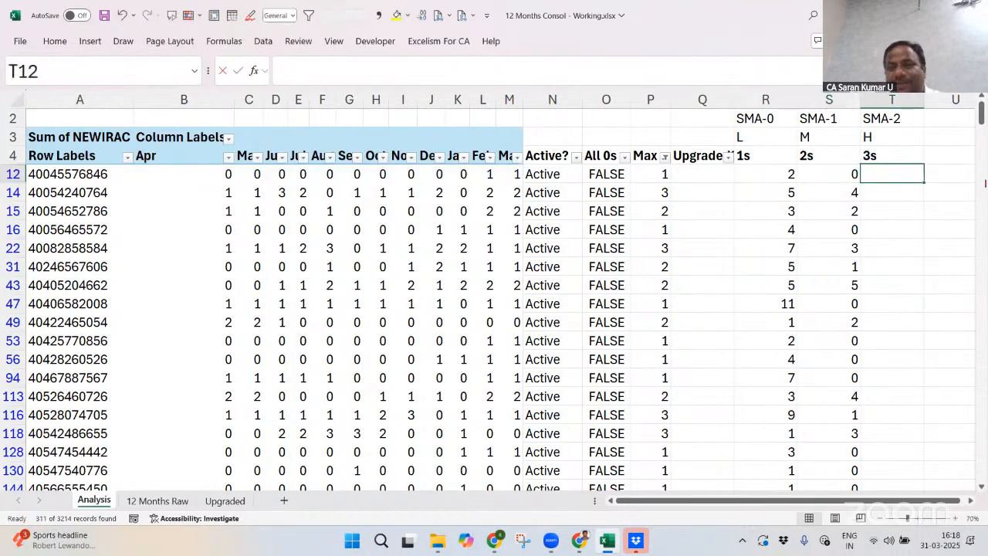
key("F2")
key("ctrl+v")
key("Left")
key("shift+Left")
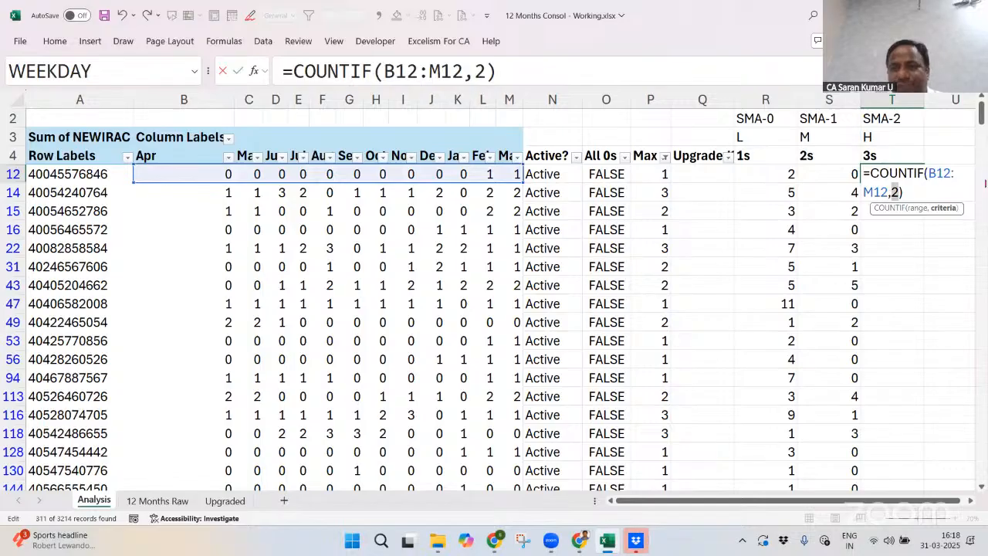
type("3")
key("Return")
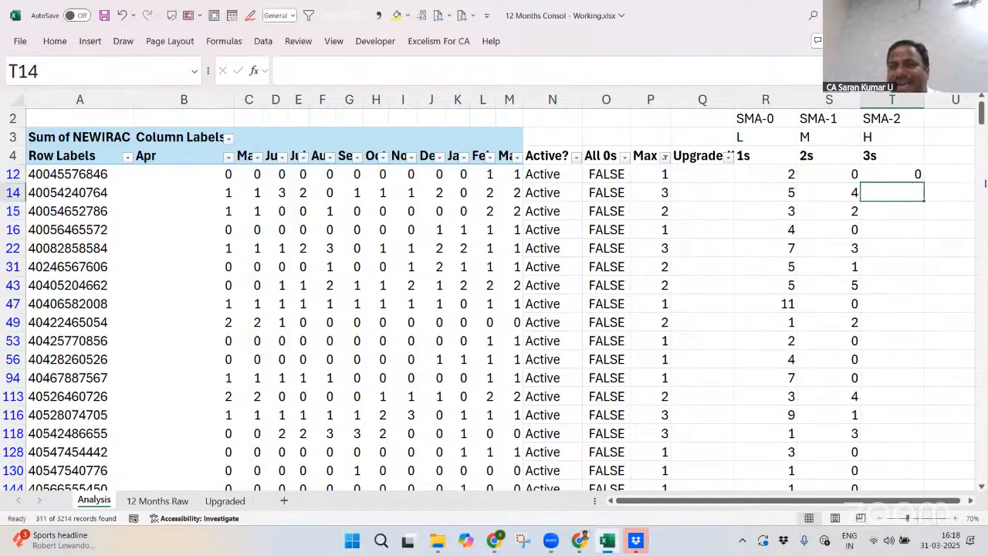
Copy the T12 formula to all visible account rows of the 3s column, down to row 3213
key("Up")
key("ctrl+c")
key("Left")
key("ctrl+Down")
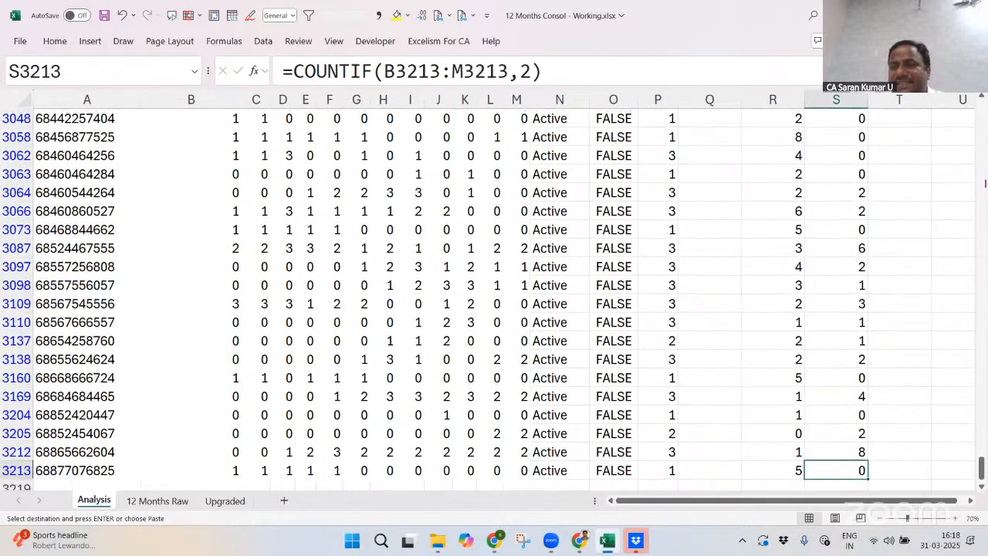
key("Right")
key("ctrl+shift+Up")
key("Return")
key("ctrl+Up")
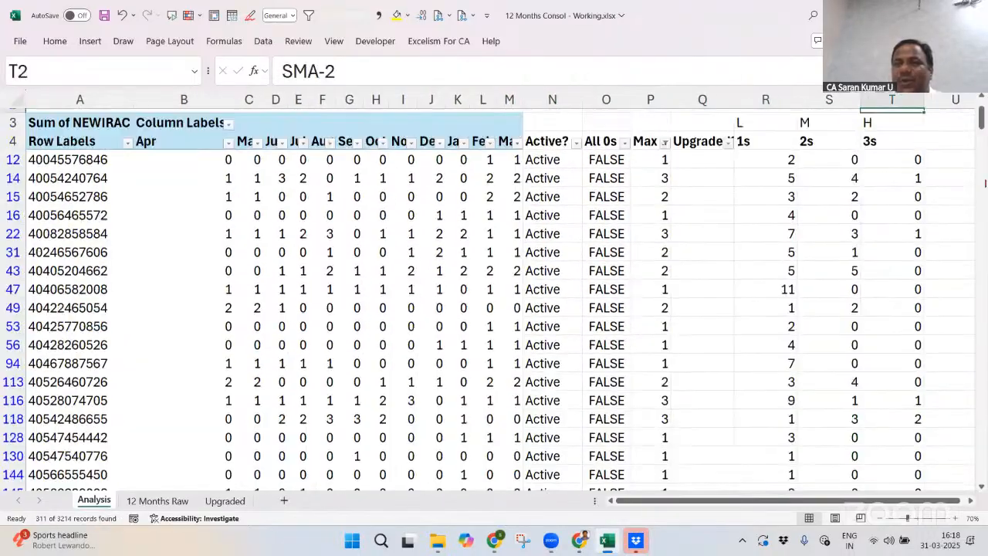
Autofit the widths of all columns in the account analysis table
key("Down")
key("Down")
key("ctrl+a")
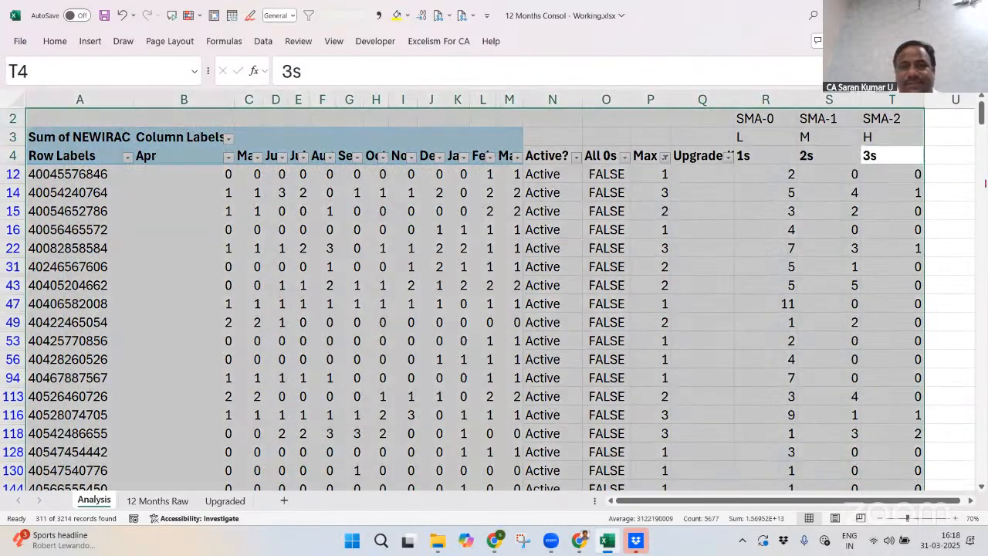
key("alt+h")
key("o")
key("i")
key("Left")
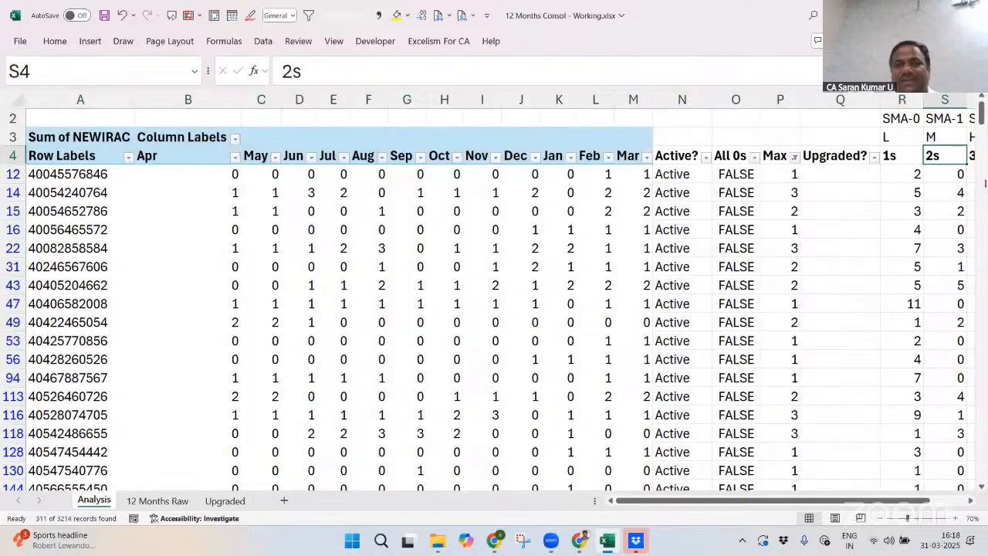
key("Left")
key("Left")
key("Left")
key("Right")
key("Right")
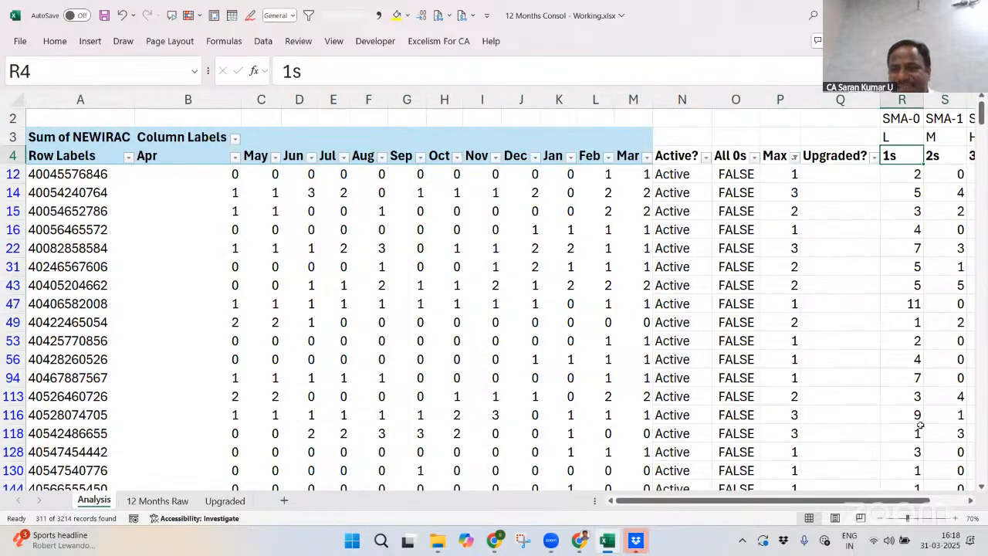
Narrow column B, which holds the Apr codes, to about the width of the other month columns
left_click(881, 518)
left_click(880, 518)
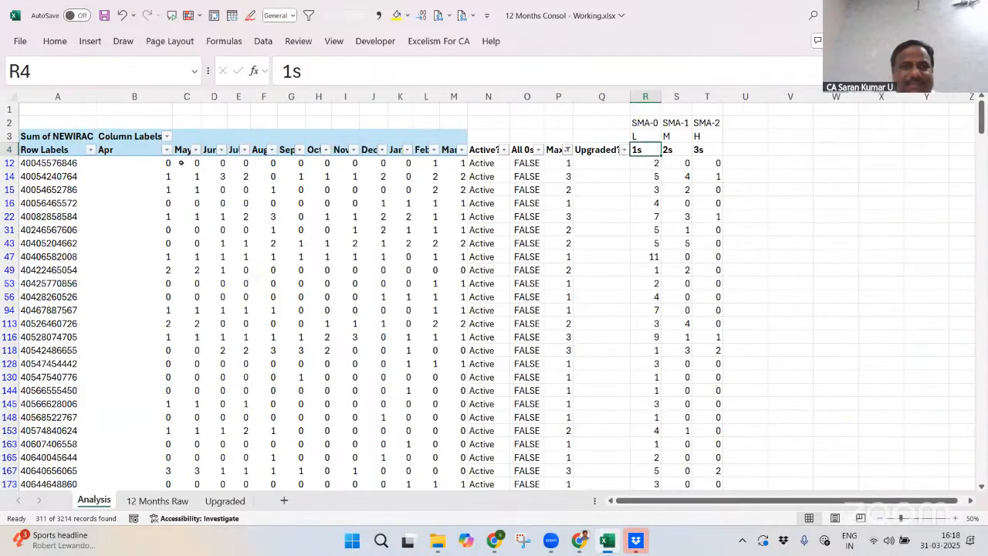
left_click_drag(171, 99, 127, 100)
left_click(645, 324)
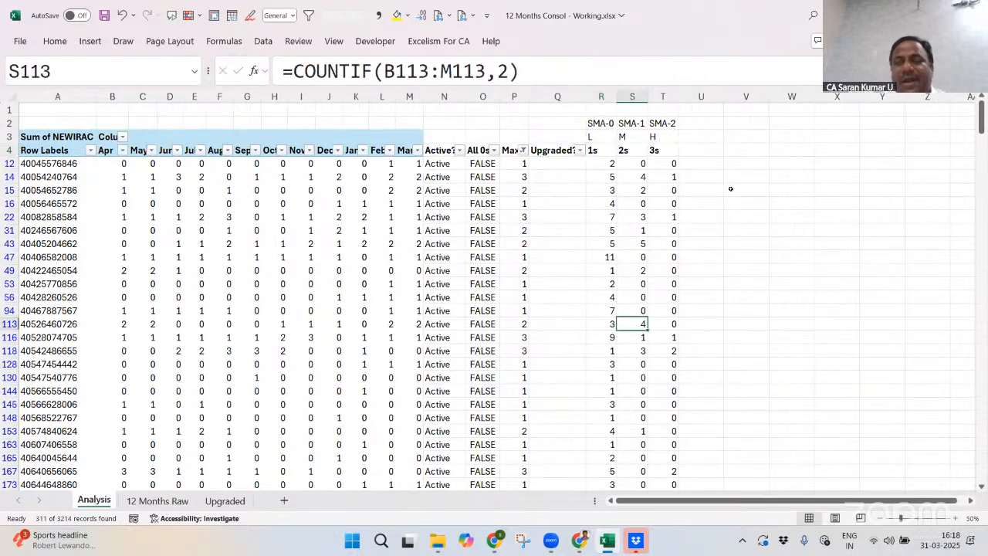
Clear all active filters on the account table and turn its filtering off
left_click(646, 150)
key("alt+d")
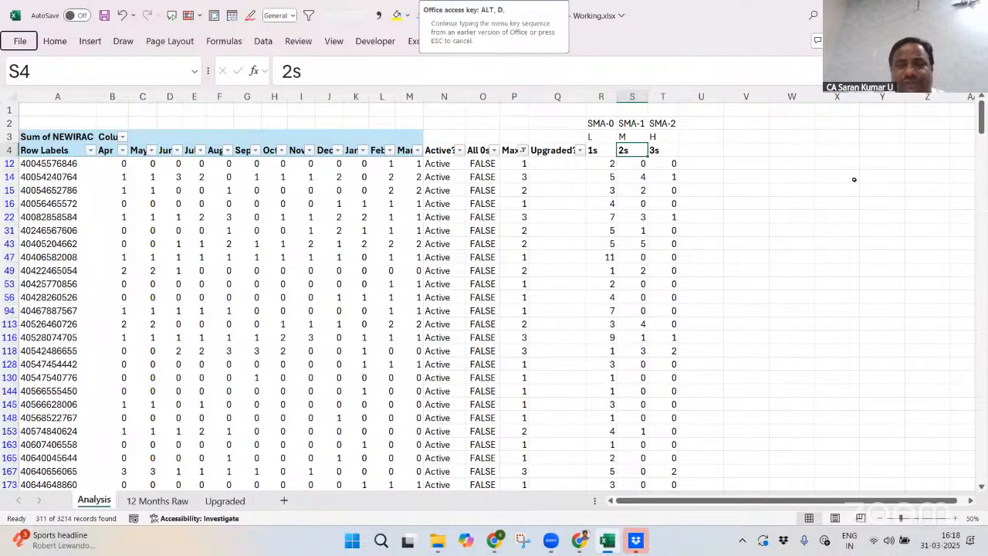
key("f")
key("s")
key("alt+d")
key("f")
key("f")
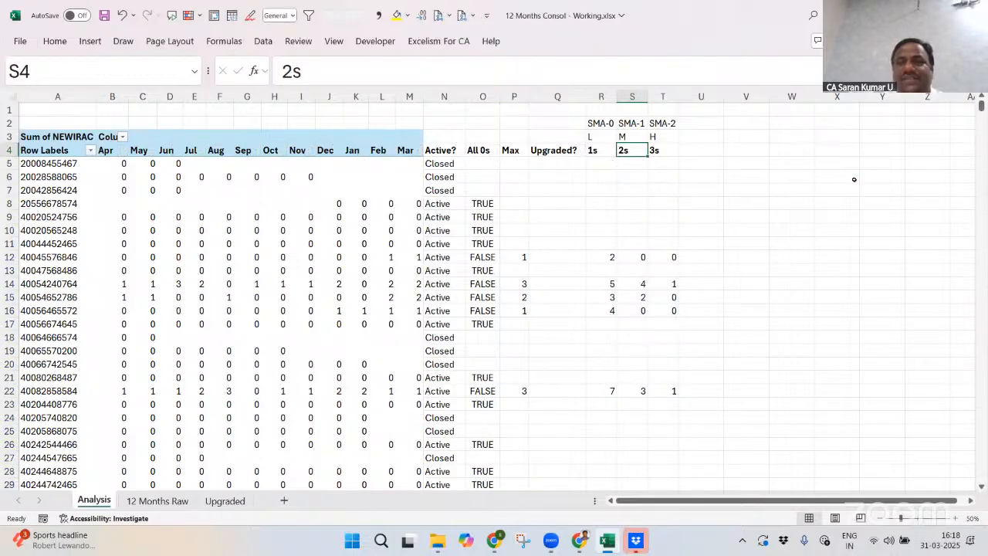
Try to apply filters to header row 4, including the 1s, 2s and 3s columns
key("alt+d")
key("f")
key("f")
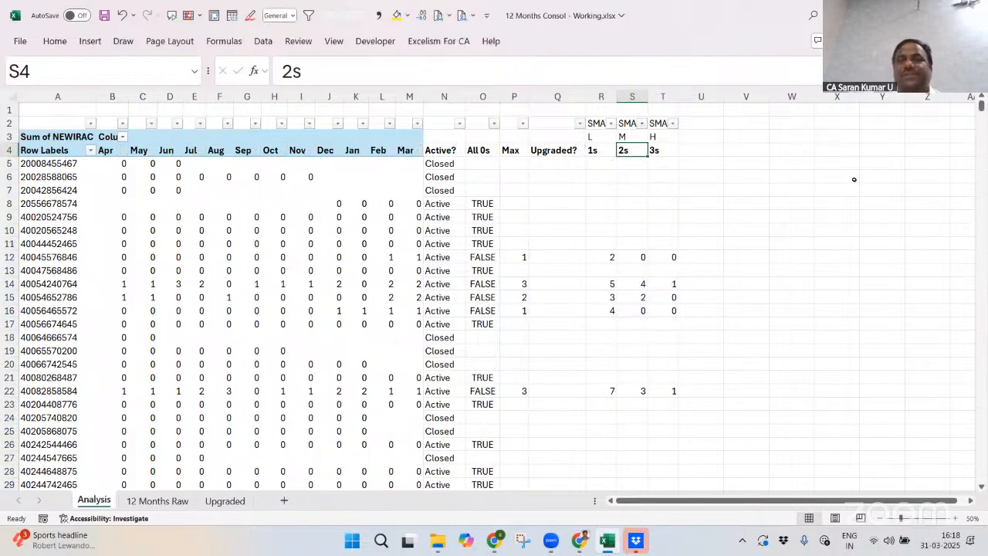
key("Right")
key("shift+Left")
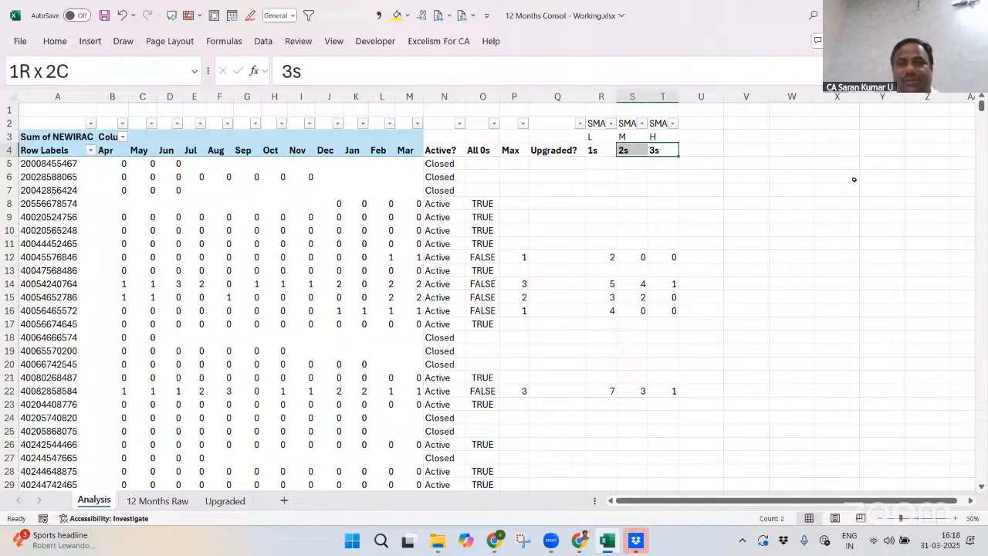
key("shift+Left")
key("shift+Left")
key("shift+space")
key("alt+d")
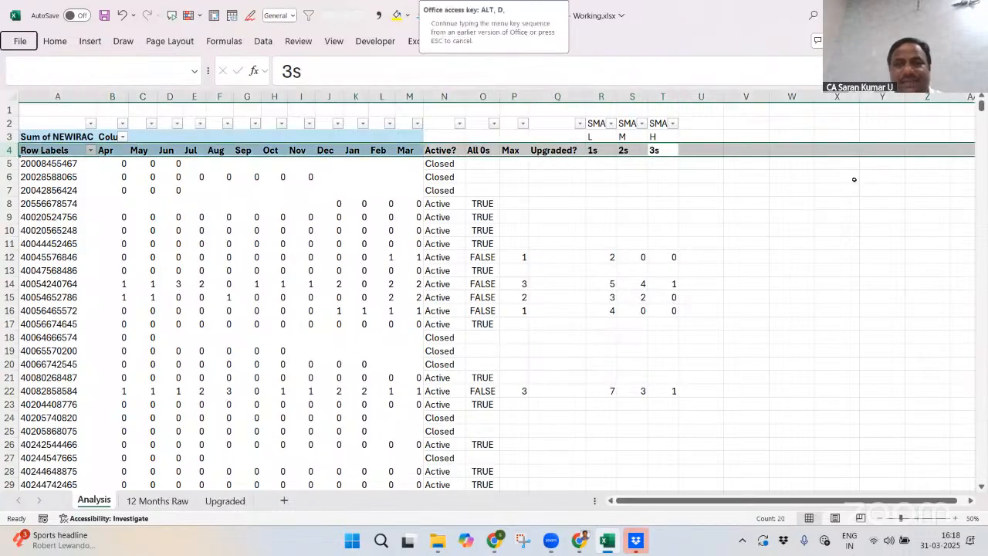
key("Escape")
key("alt+d")
key("Escape")
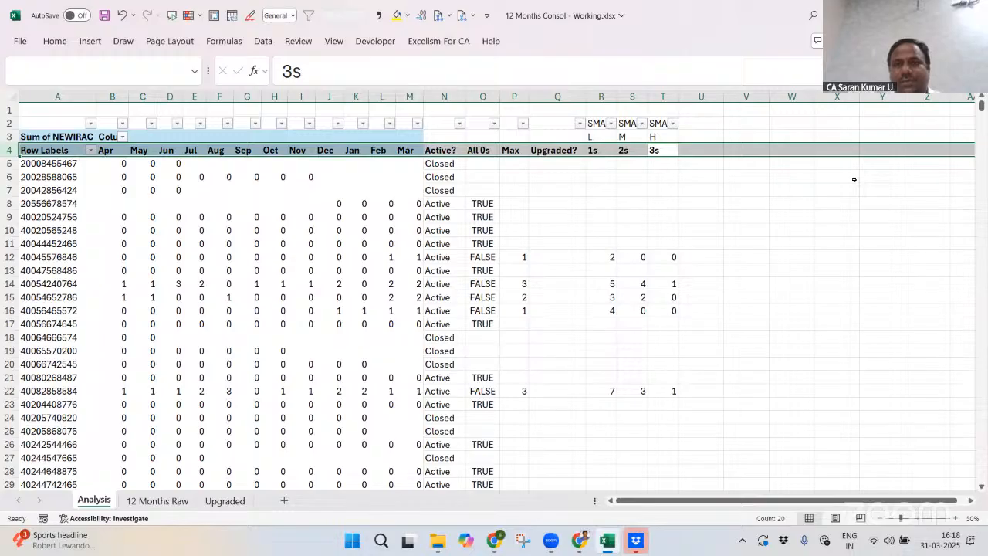
Move the SMA-0 to SMA-2 and L, M, H labels from R2:T3 up to R1:T2
key("Up")
key("Up")
key("Left")
key("Left")
key("shift+Down")
key("shift+Right")
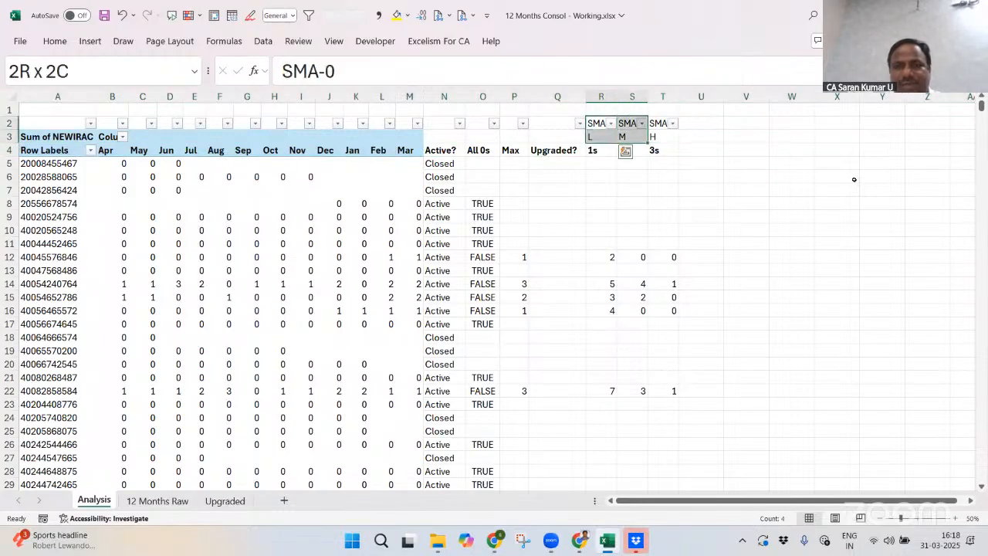
key("shift+Right")
key("ctrl+x")
key("Up")
key("Return")
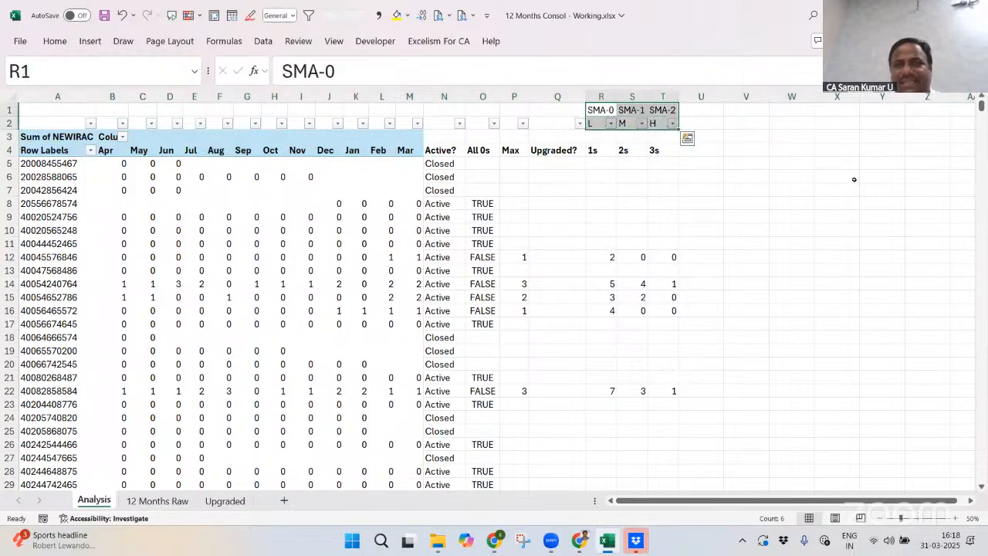
Try to reapply the filter starting from the 1s header in R4
key("Down")
key("Down")
key("Down")
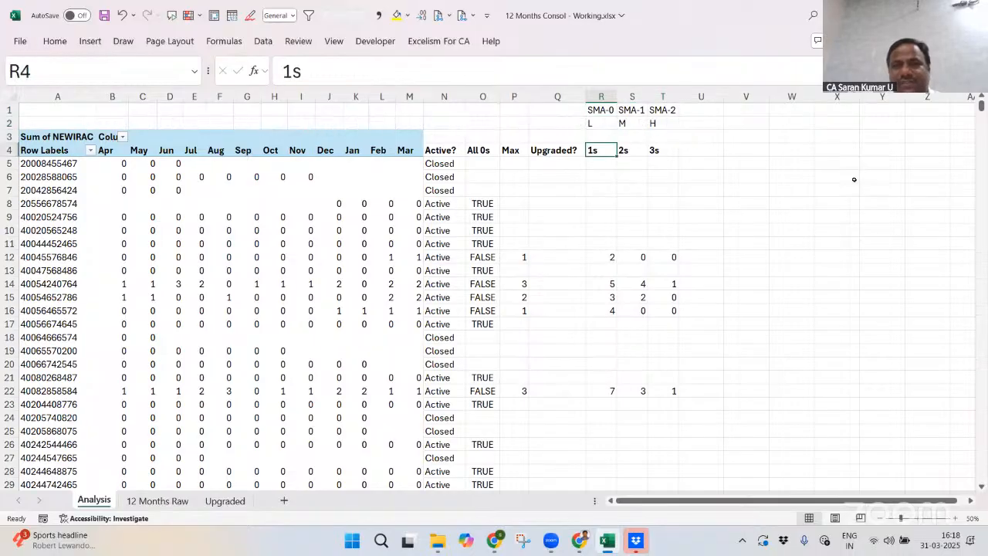
key("ctrl+shift+l")
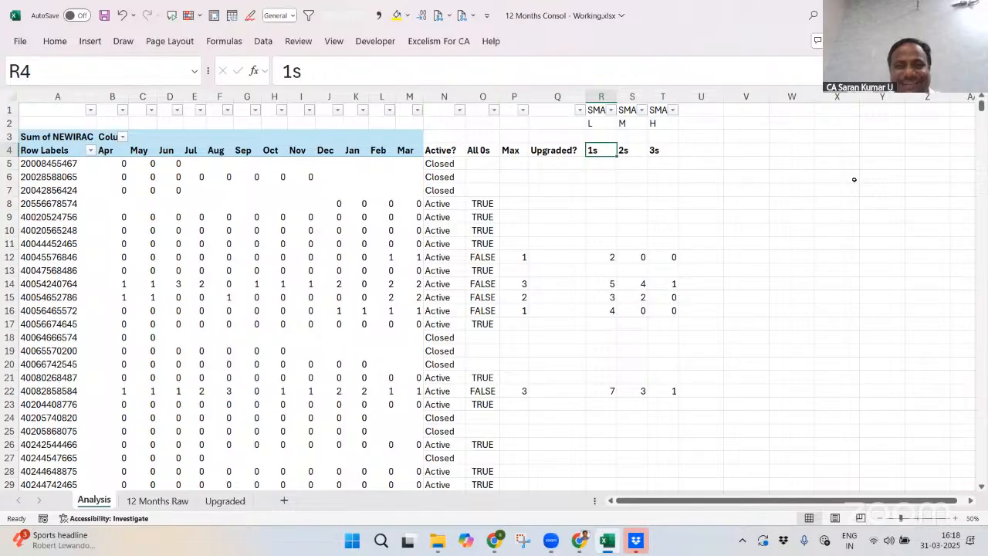
Insert two blank rows at row 3 to separate the SMA labels from the account table
key("Up")
key("Up")
key("Up")
key("Down")
key("Down")
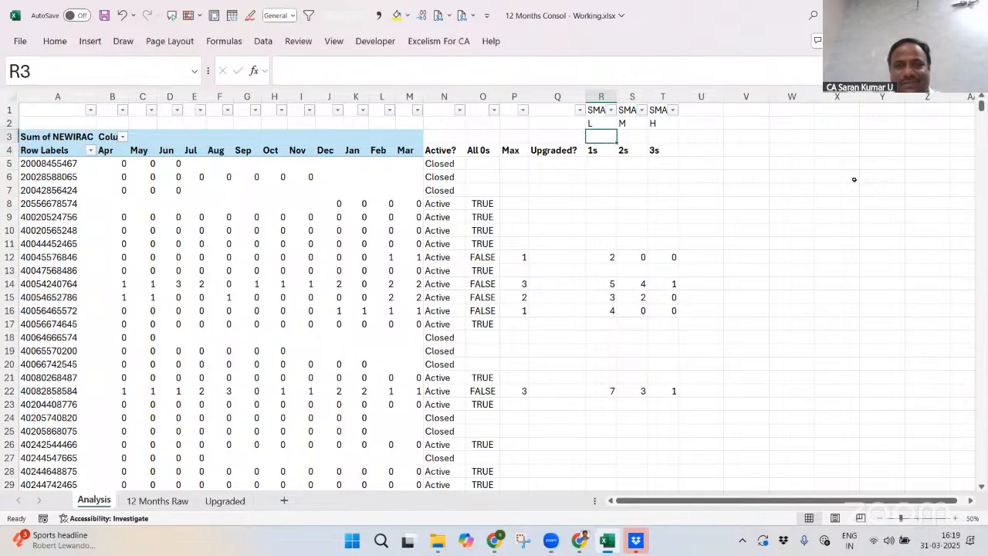
key("shift+space")
key("ctrl+shift+plus")
key("Down")
key("Down")
key("Down")
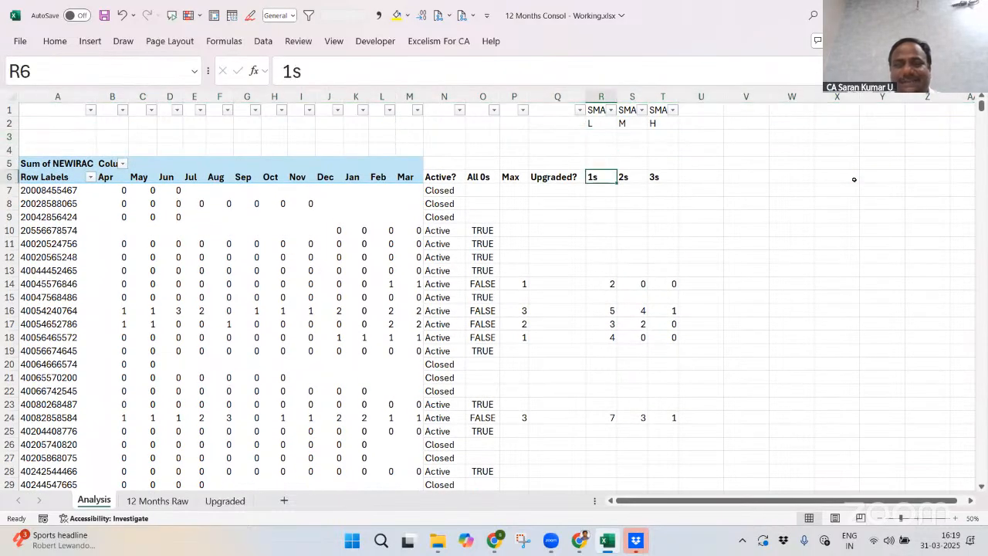
Remove the filter from row 1 and apply it to the table's header row 6, including 1s to 3s
key("alt+d")
key("f")
key("f")
key("alt+d")
key("f")
key("f")
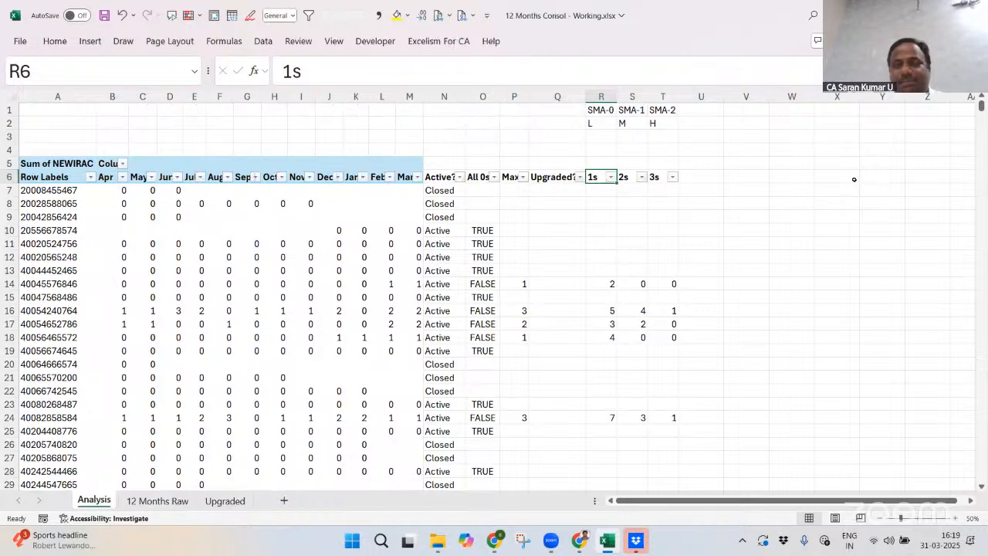
Delete the blank rows 3 and 4 between the SMA labels and the account table
key("Up")
key("Up")
key("Up")
key("shift+space")
key("shift+Down")
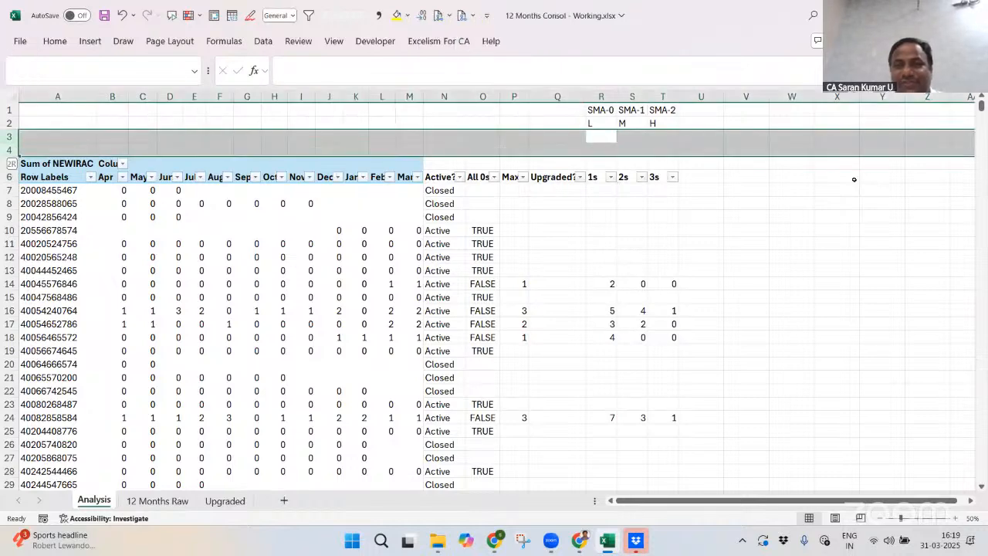
key("ctrl+minus")
key("Down")
key("Up")
key("Up")
key("Up")
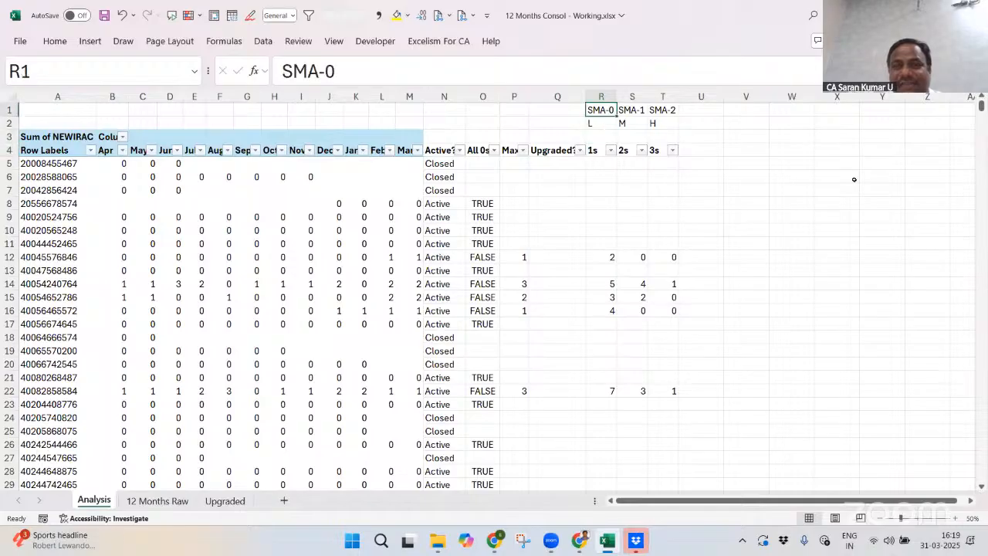
key("Down")
key("Down")
key("Down")
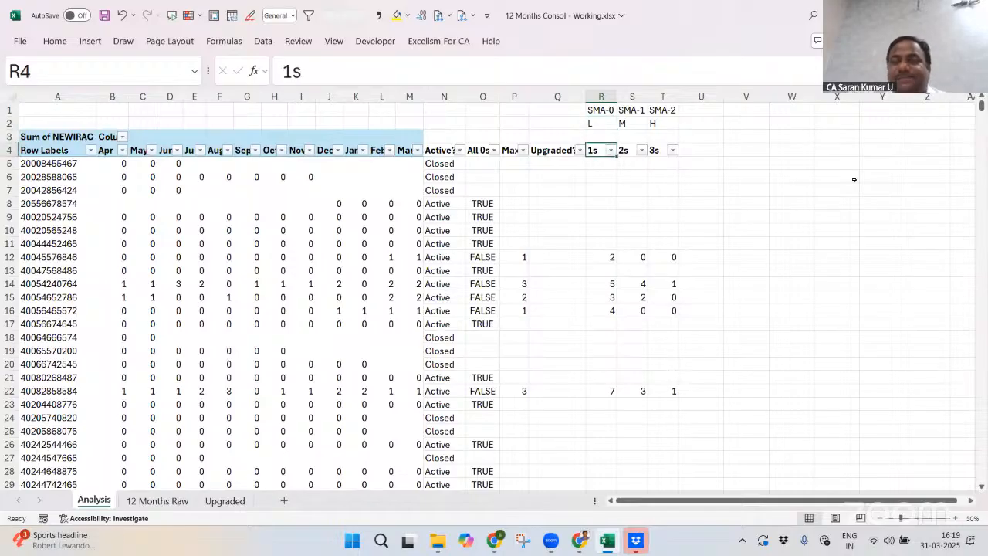
key("Right")
key("Right")
key("Left")
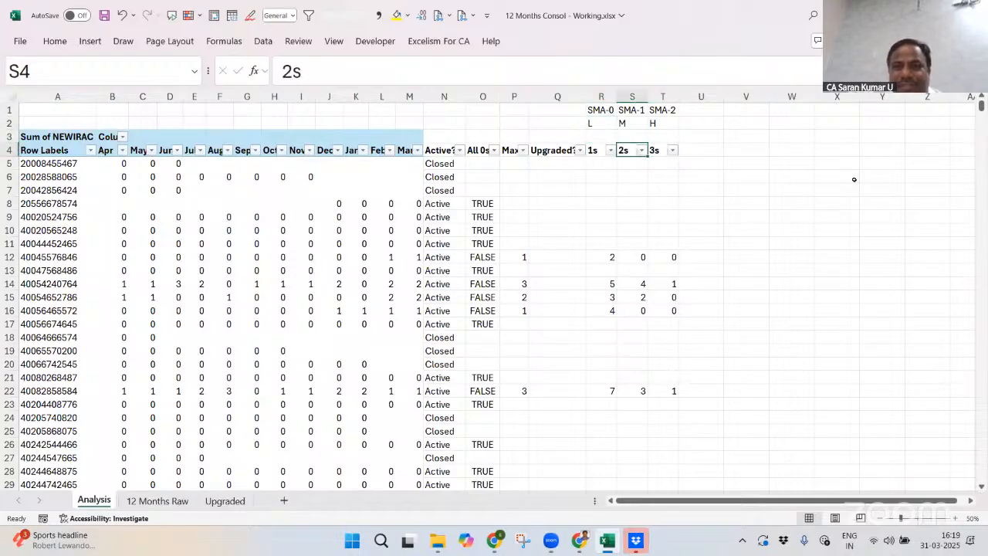
key("Left")
key("alt+Down")
key("Up")
key("Escape")
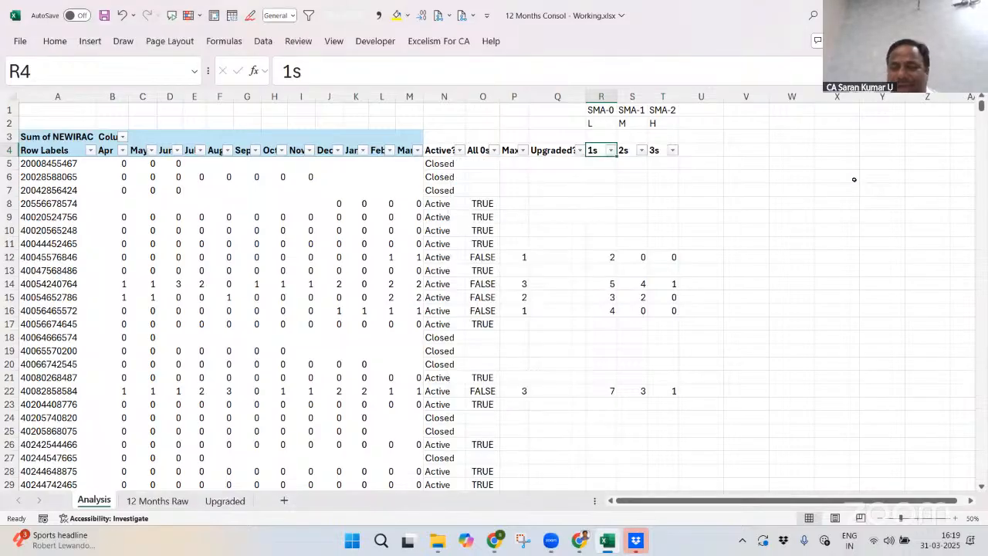
Filter the 1s column to show only the value 0, and undo that filter
key("alt+Down")
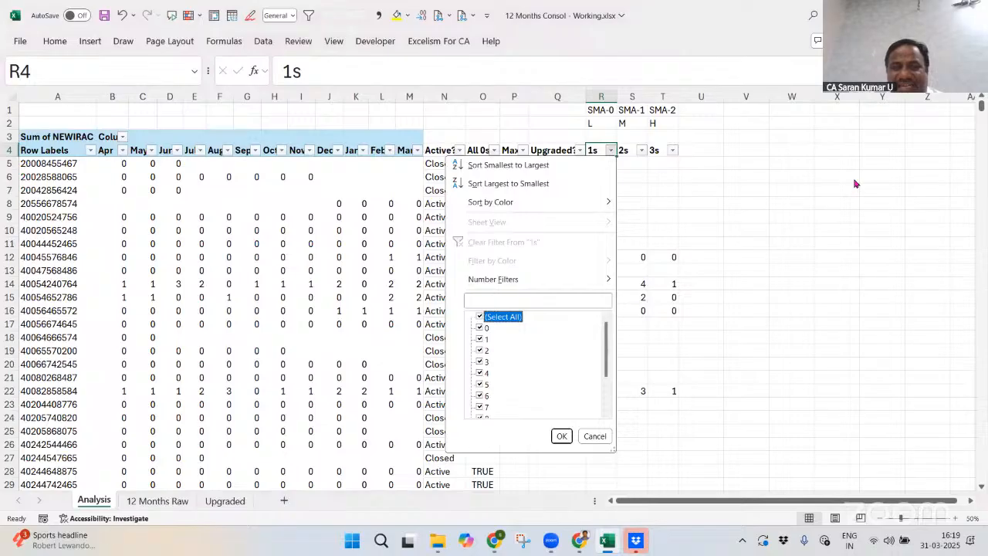
key("space")
key("Down")
key("space")
key("Return")
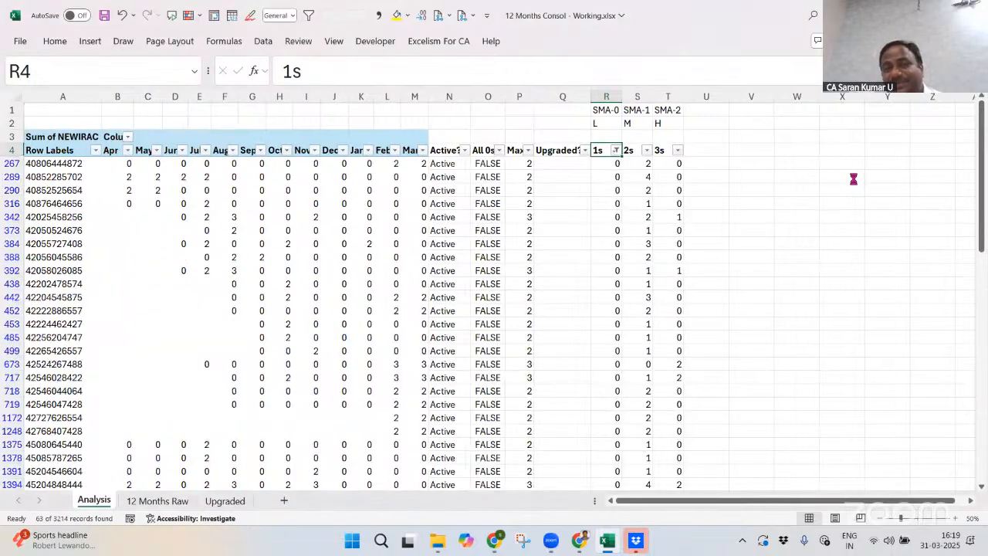
key("ctrl+z")
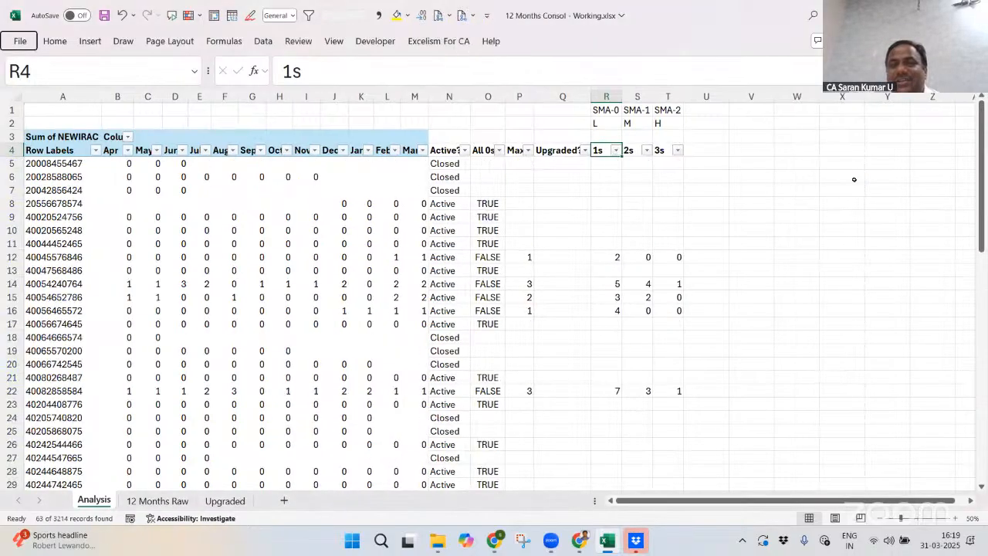
Filter the 1s column with a number filter for values greater than 2
key("alt+Down")
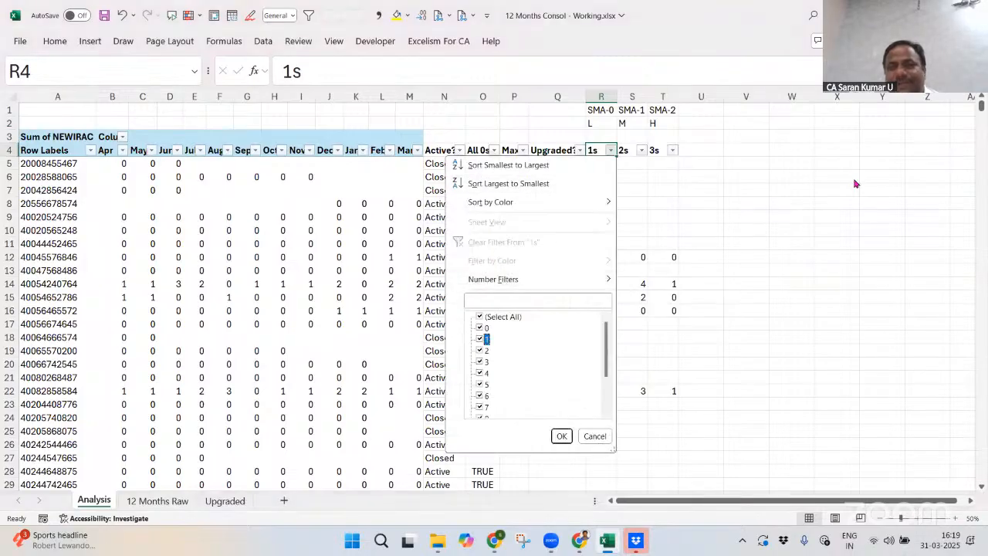
key("space")
key("Down")
key("Down")
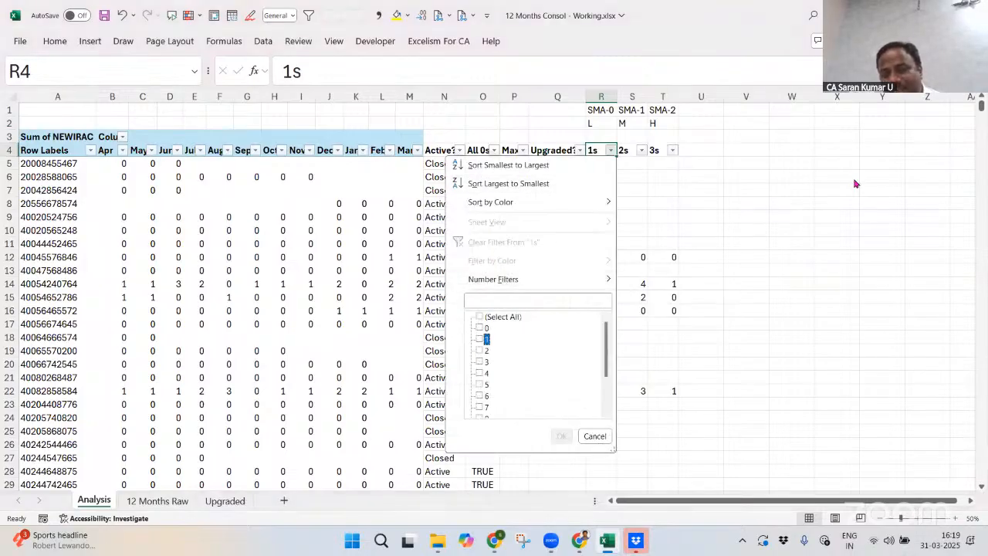
key("Up")
key("Up")
key("Up")
key("Up")
key("Right")
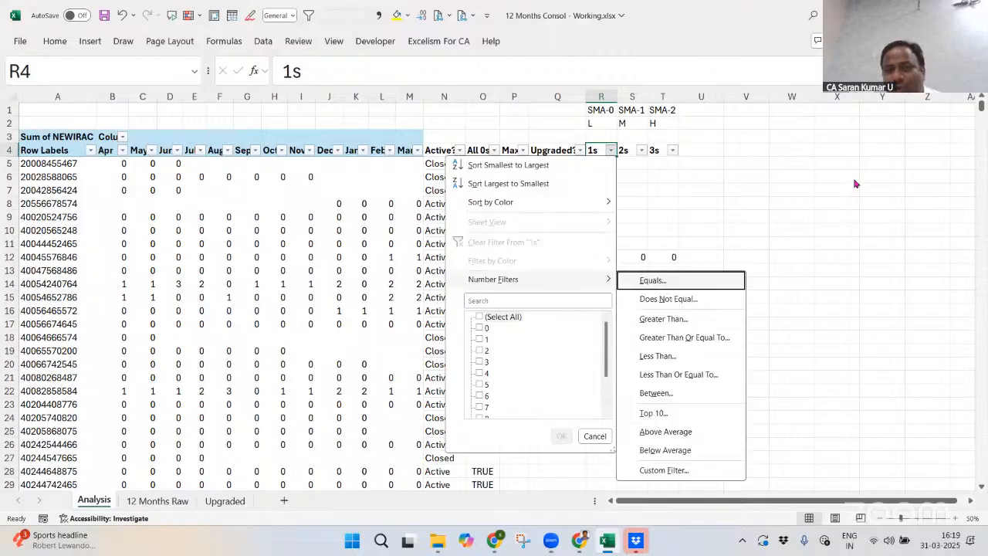
key("Down")
key("Down")
key("Return")
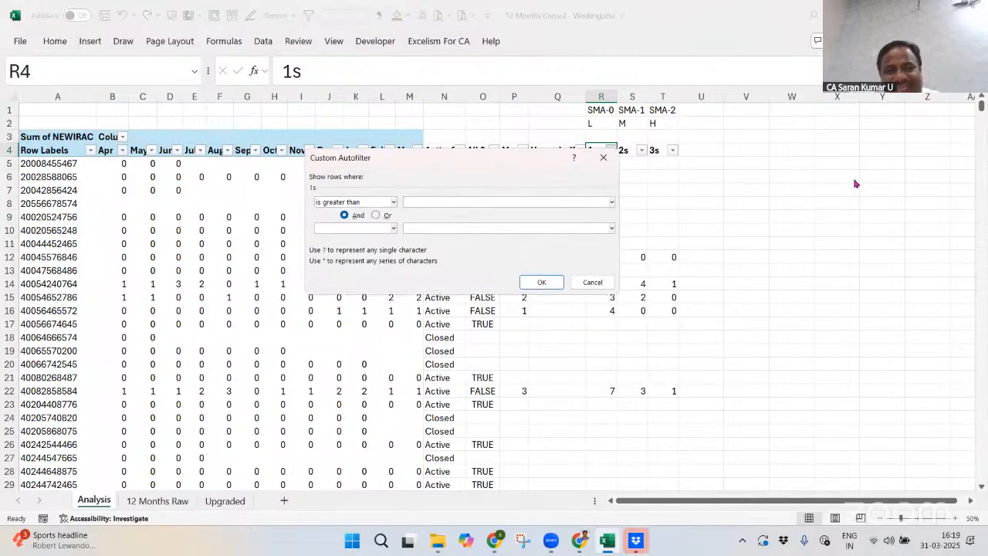
type("2")
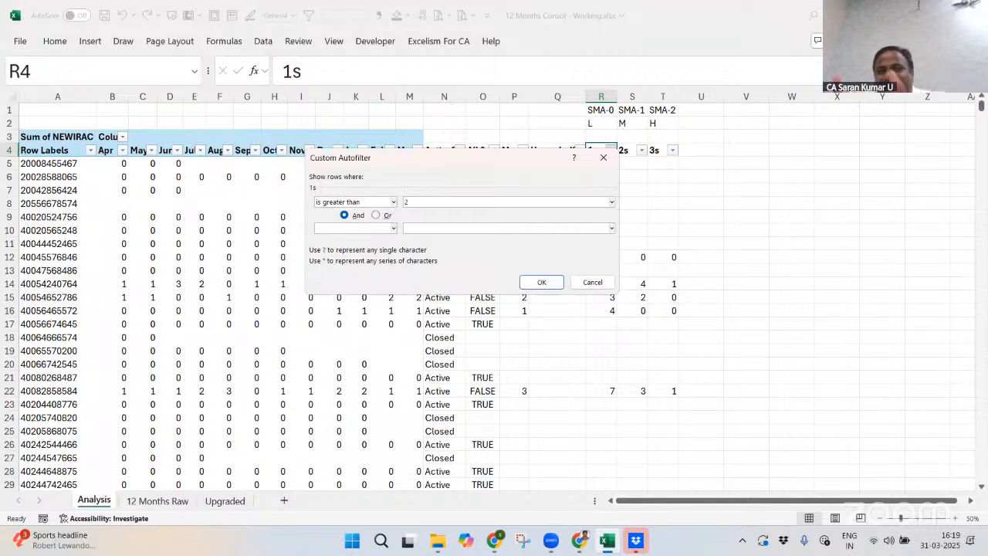
key("Return")
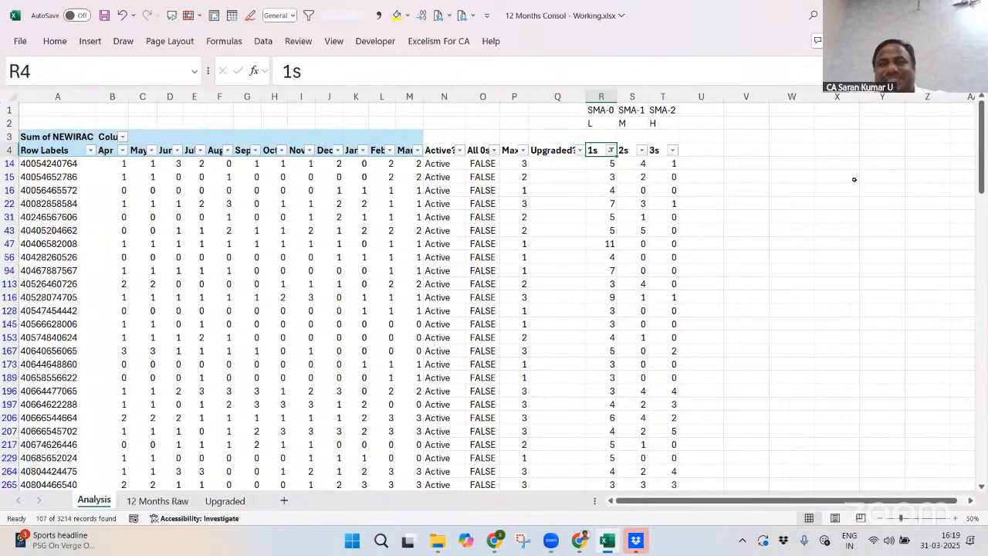
Review the filtered 1s, 2s and 3s counts from the first to the last account row
key("Down")
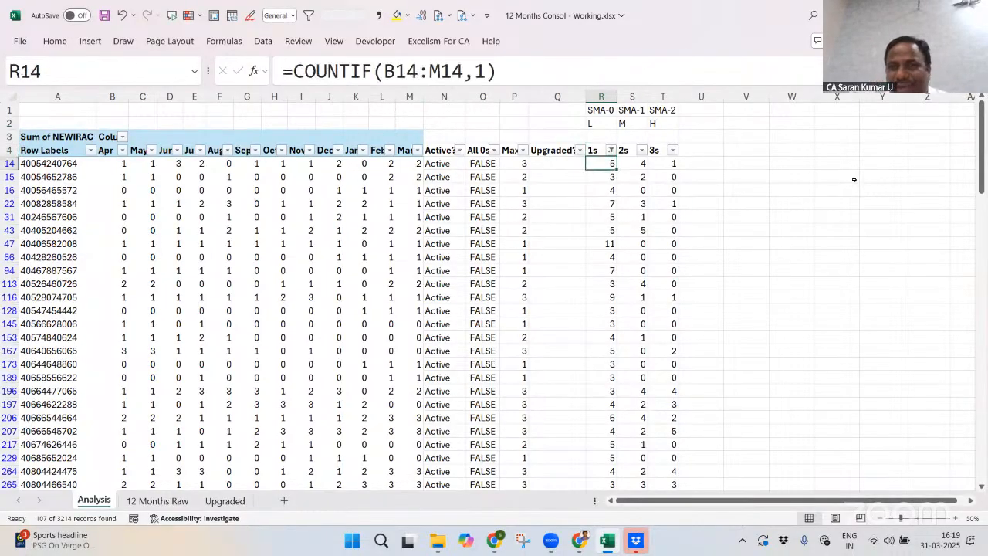
key("Right")
key("Right")
key("Right")
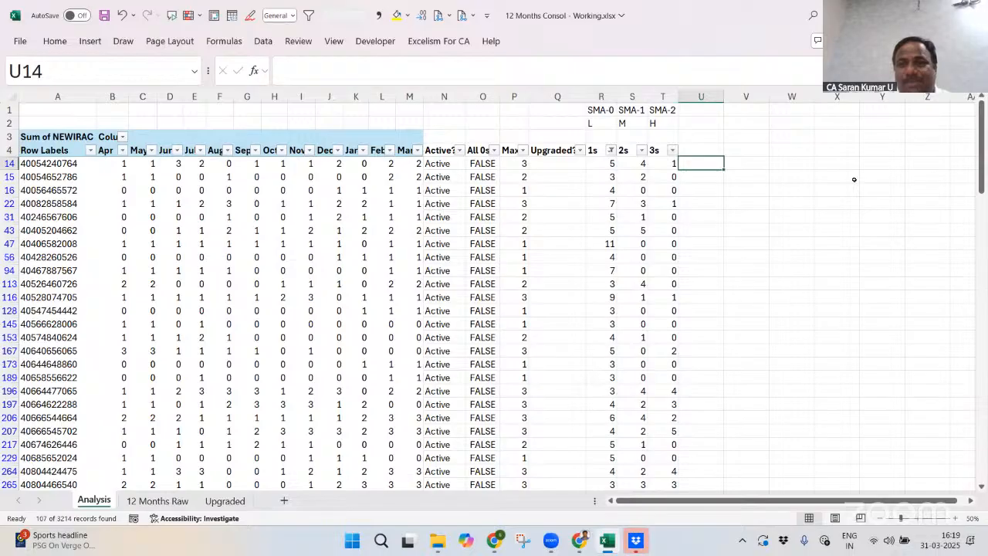
key("Left")
key("Left")
key("Left")
key("ctrl+Down")
key("Right")
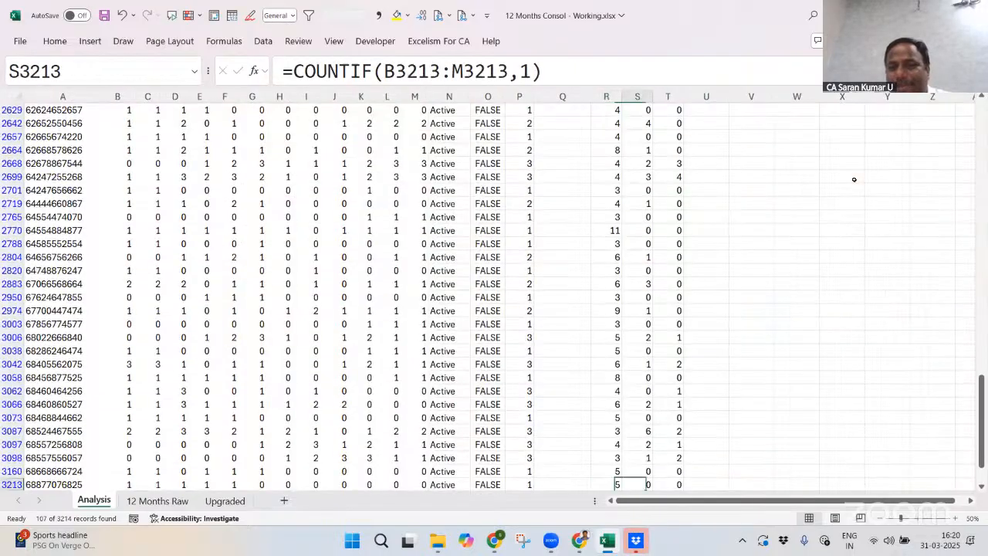
key("Right")
key("Right")
key("Left")
key("Left")
key("Left")
key("ctrl+Up")
key("Down")
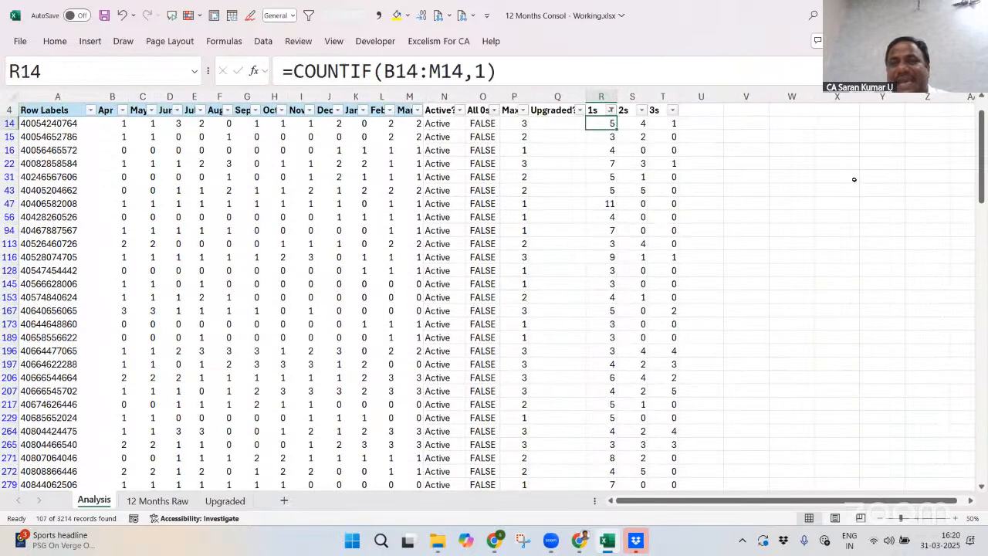
key("Right")
key("Right")
key("Right")
key("Up")
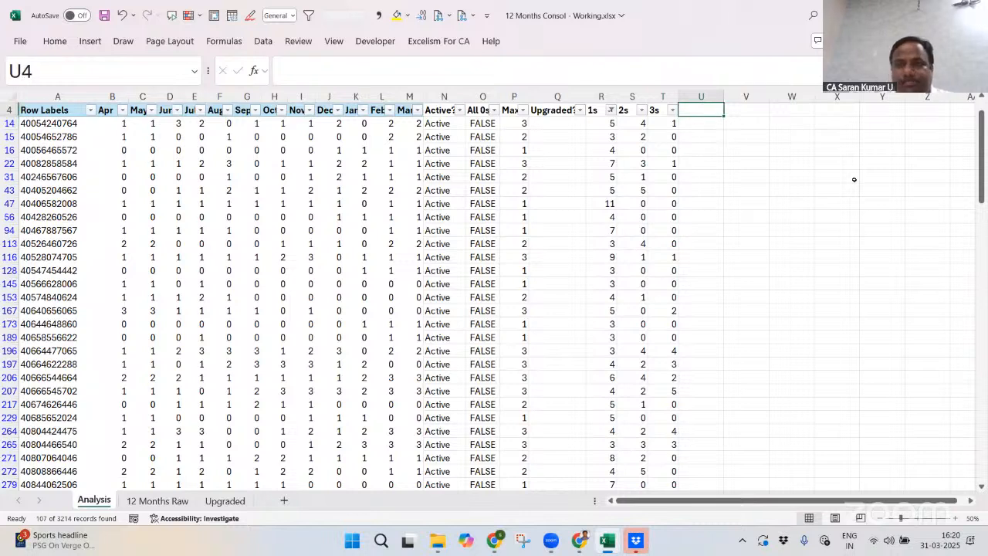
left_click(855, 179)
type("Fo")
key("Escape")
key("Left")
key("Left")
key("Left")
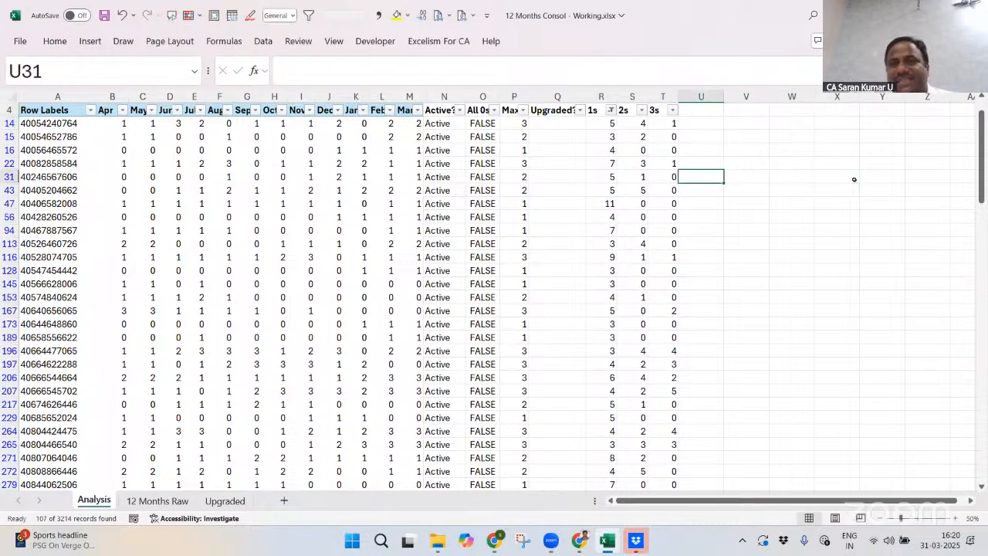
key("Left")
key("Left")
key("Up")
key("Up")
key("Up")
key("Up")
key("Right")
key("Right")
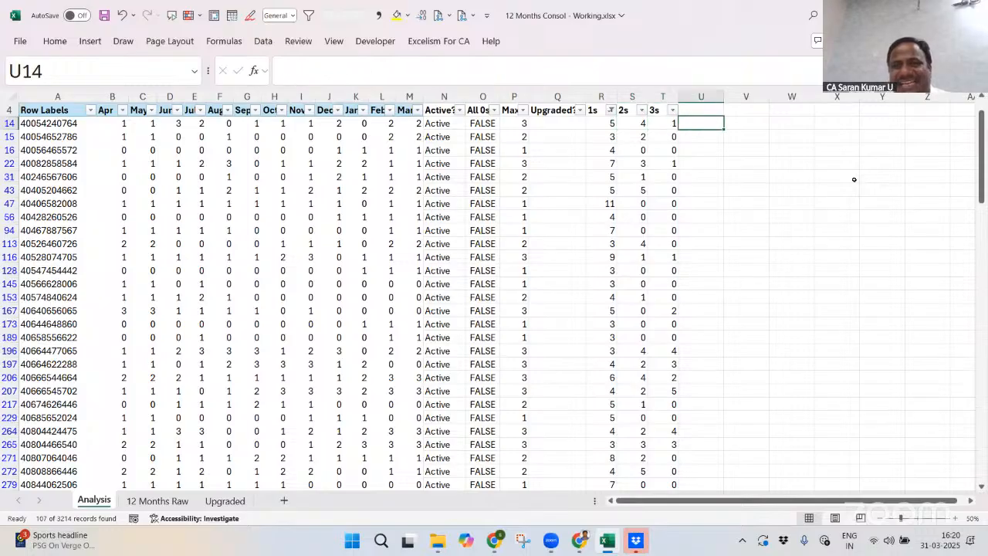
Add a "Remarks" header in U4, next to the 3s column
key("Up")
type("D")
key("BackSpace")
type("Focus")
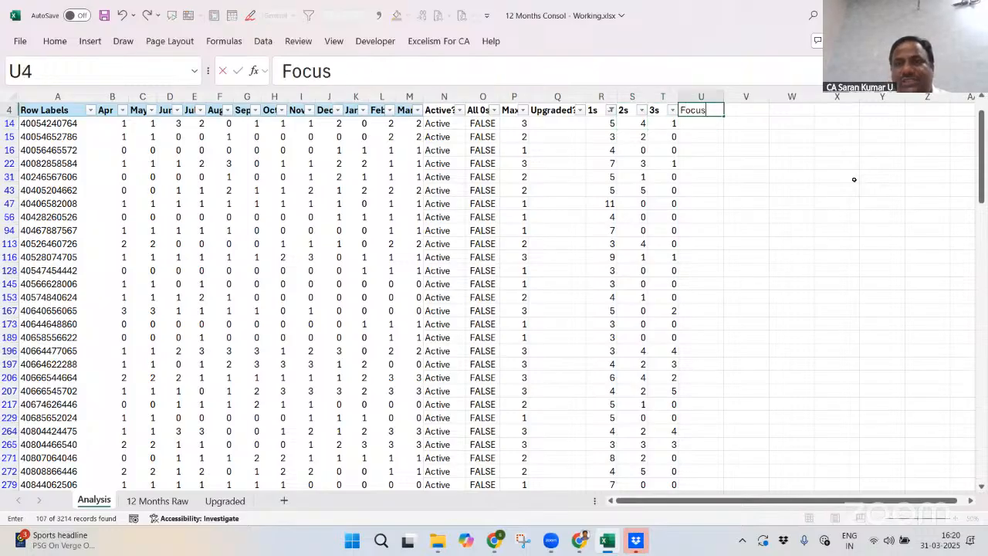
key("ctrl+Return")
type("Rem")
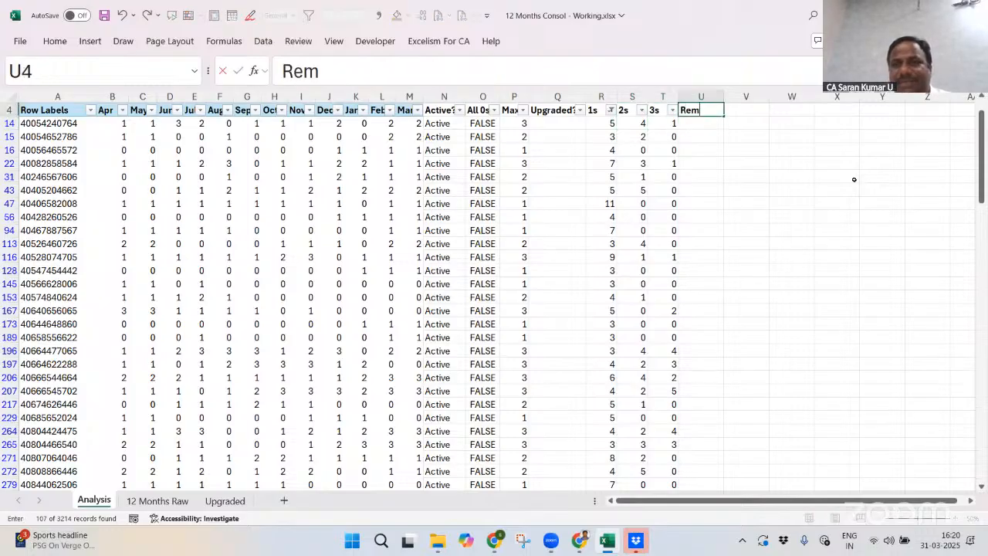
type("arks")
key("Return")
Fill the Remarks column with "Check" for all the filtered account rows
key("Left")
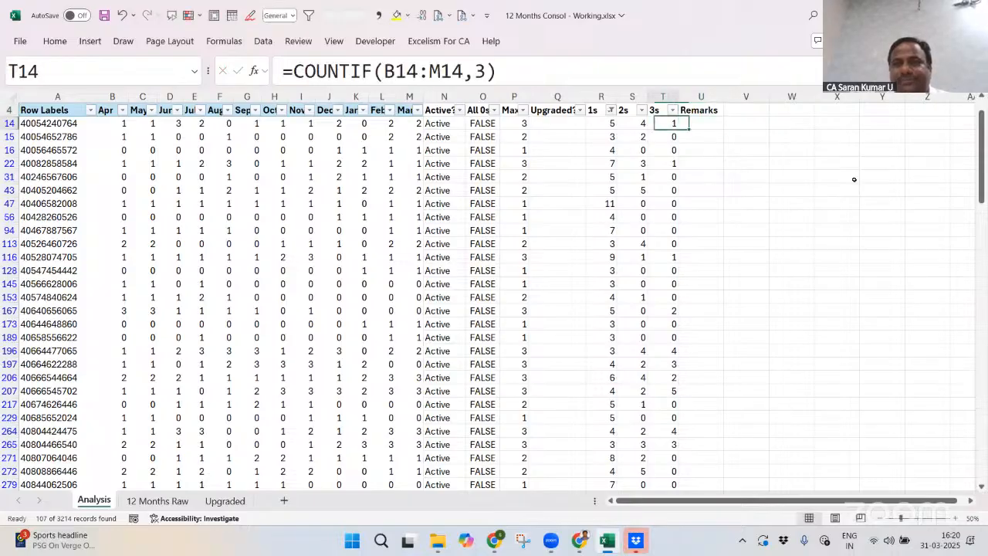
key("ctrl+Down")
key("Right")
key("ctrl+shift+Up")
key("shift+Down")
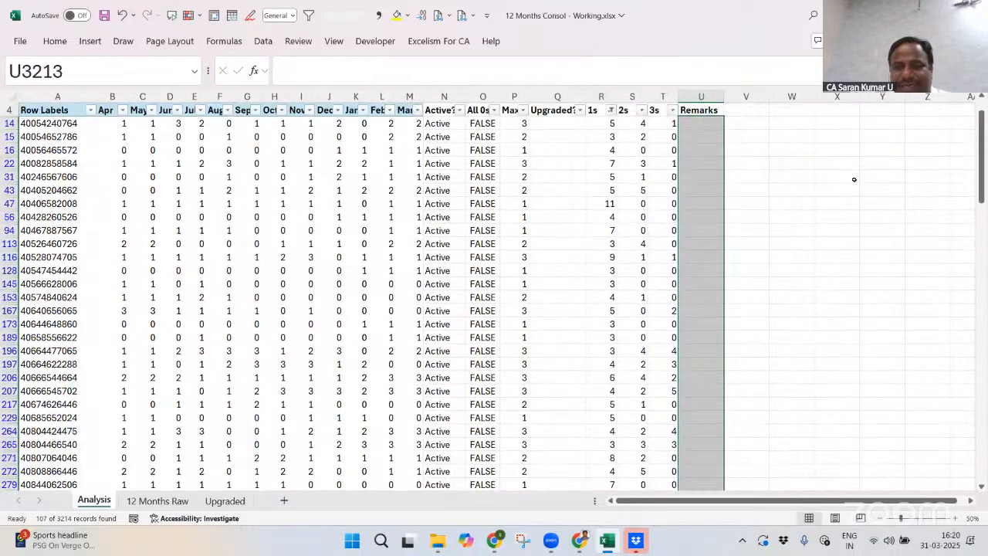
key("ctrl+BackSpace")
type("Check")
key("ctrl+Return")
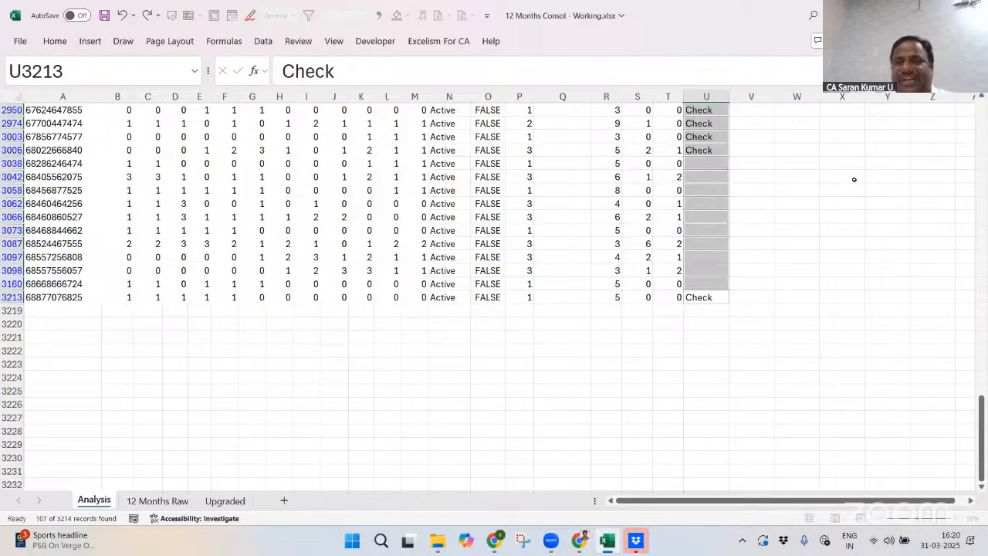
Clear the filter on the 1s column to show all account rows
key("ctrl+Up")
key("Left")
key("Left")
key("Left")
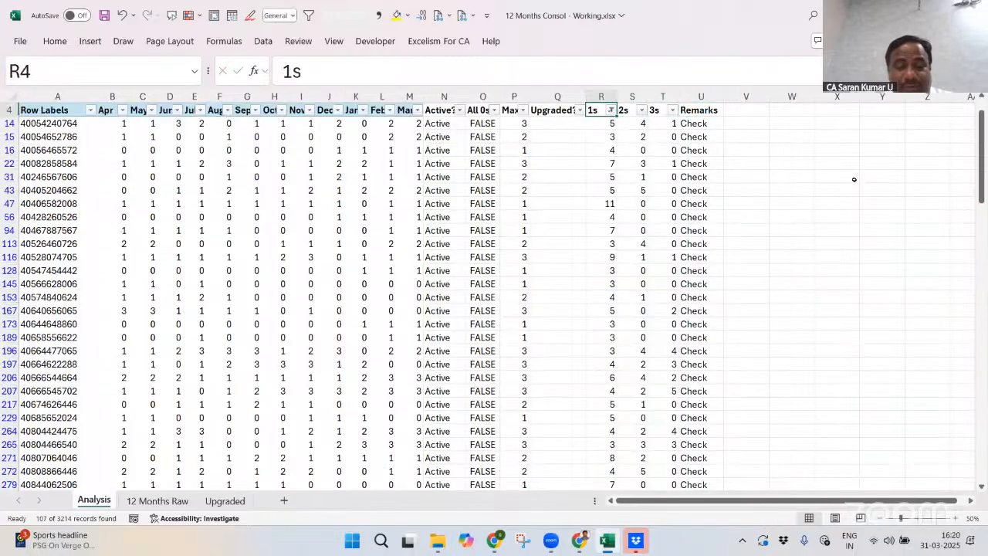
key("alt+d")
key("f")
key("s")
key("Down")
key("Up")
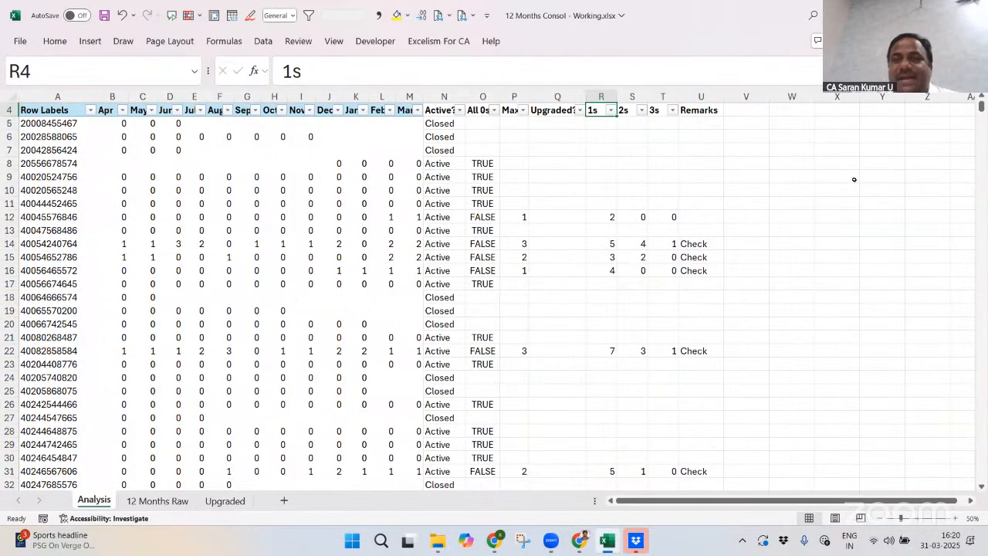
Filter the 2s column with a number filter for values greater than 1
key("Up")
key("Right")
key("Down")
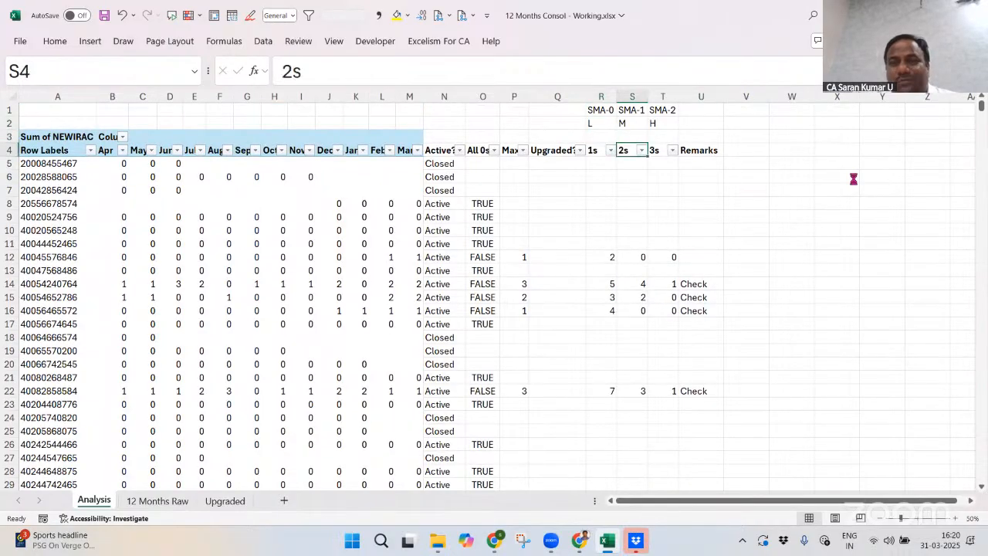
key("alt+Down")
type("f")
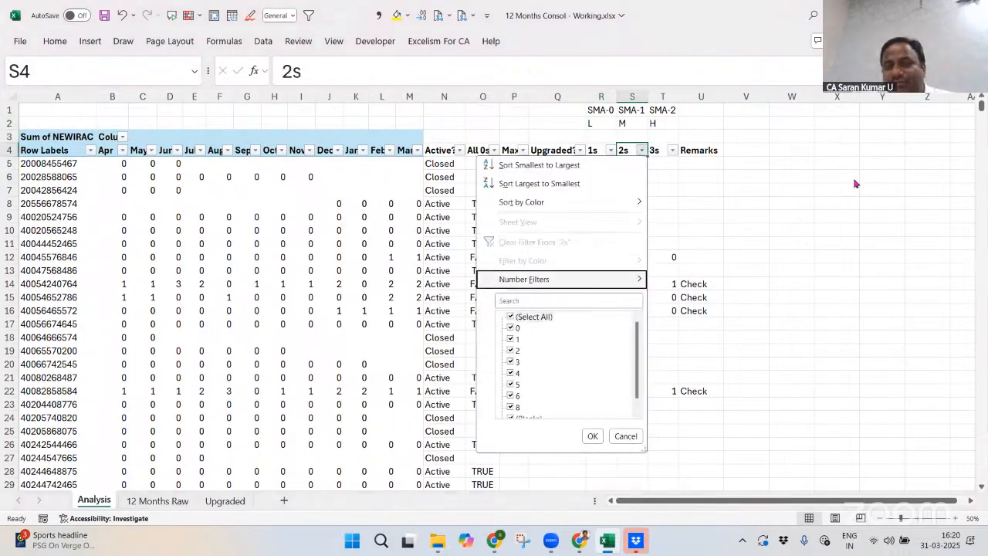
type("g")
type("1")
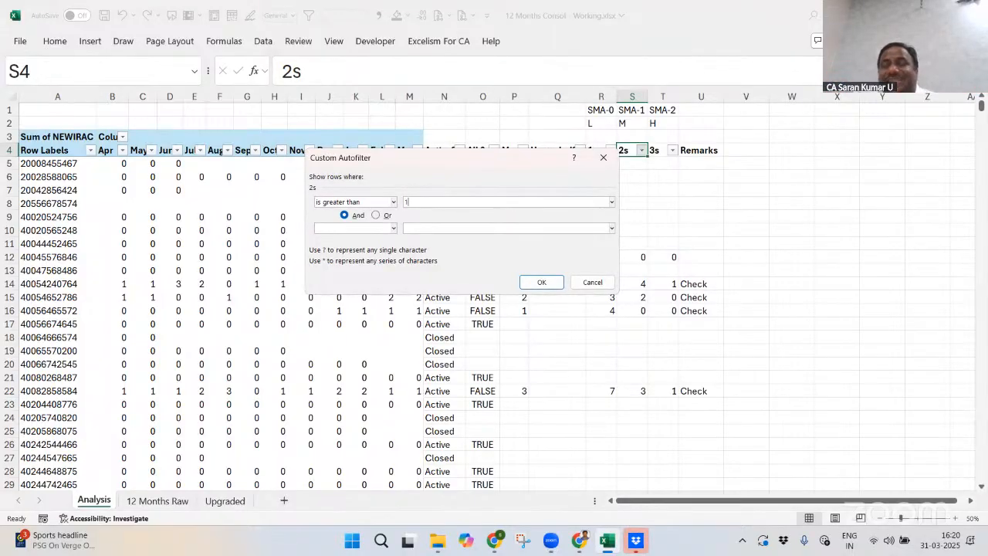
key("Return")
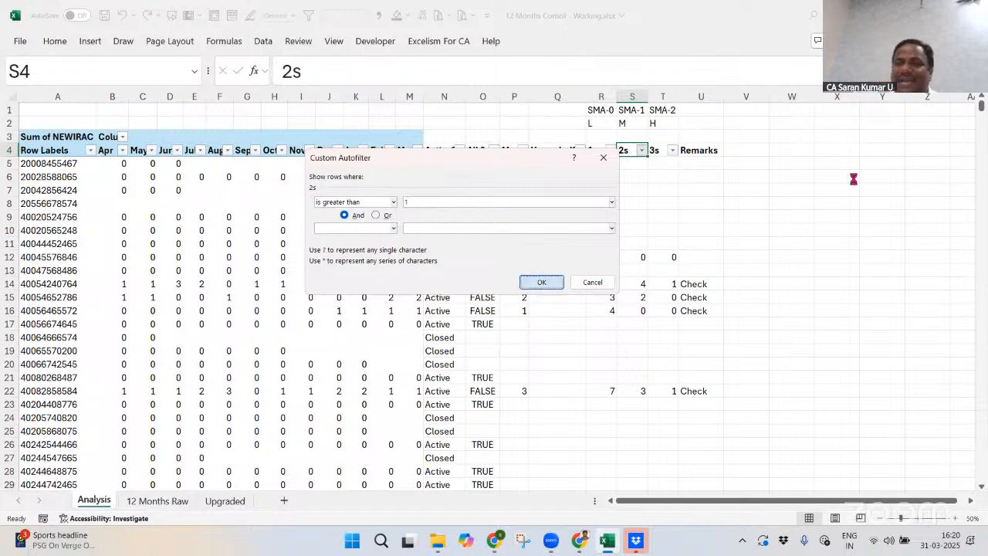
key("Right")
key("Right")
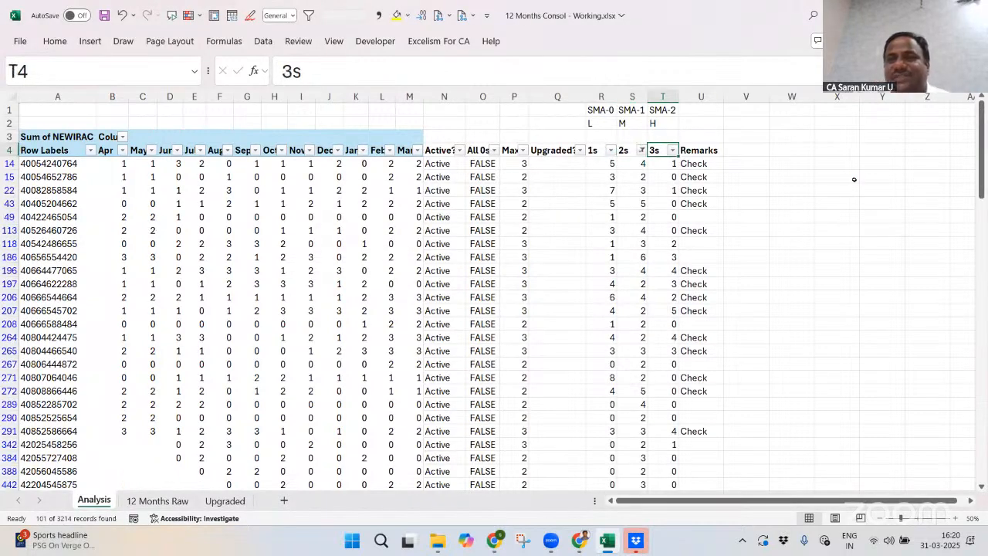
key("Down")
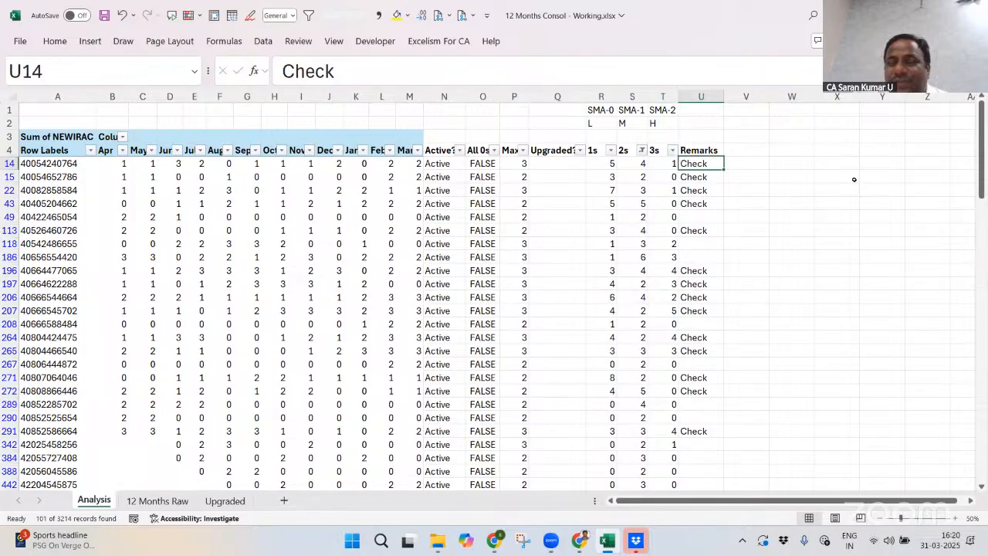
Remove the table's filter and try to reapply it with the Remarks column included
key("Up")
key("alt+d")
key("f")
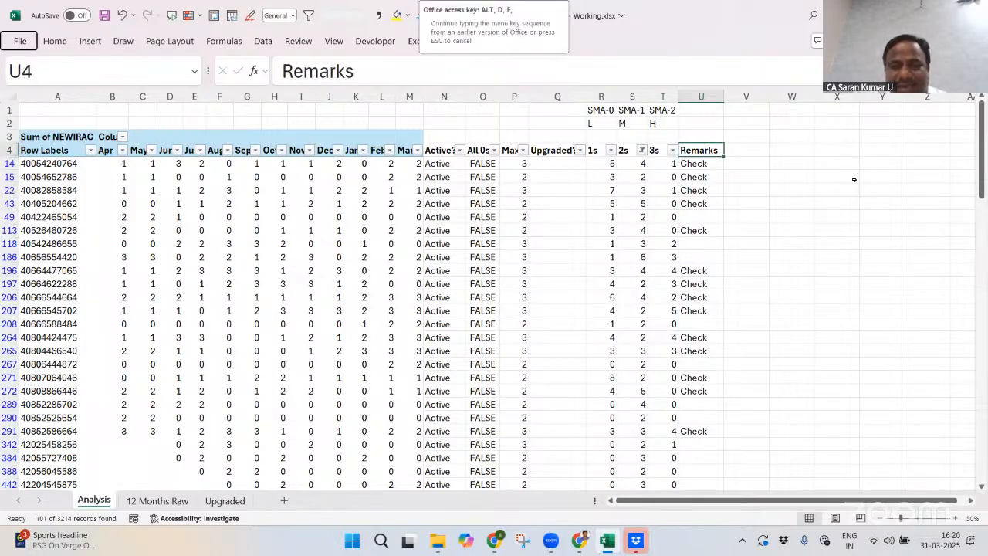
type("ff")
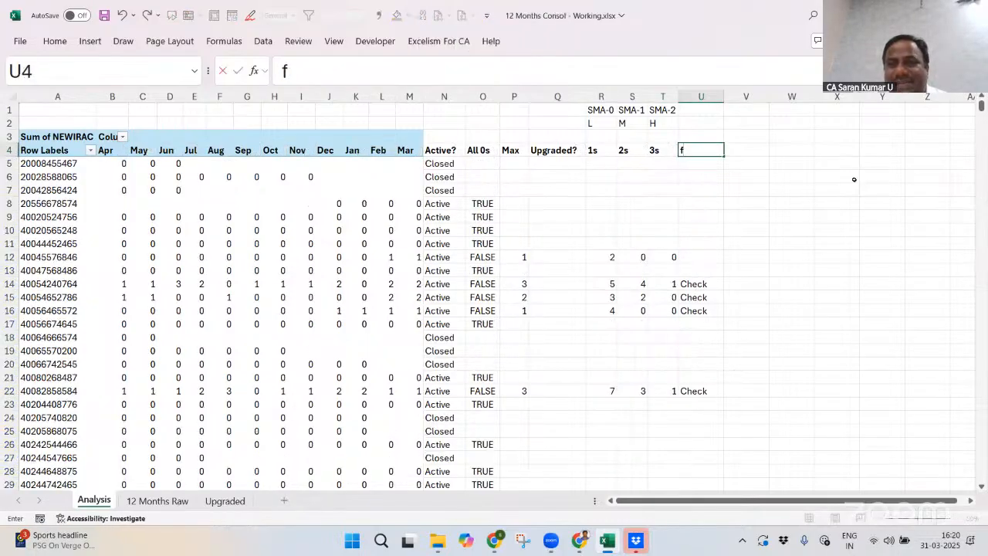
key("Escape")
key("alt+d")
key("f")
key("f")
key("Up")
key("Up")
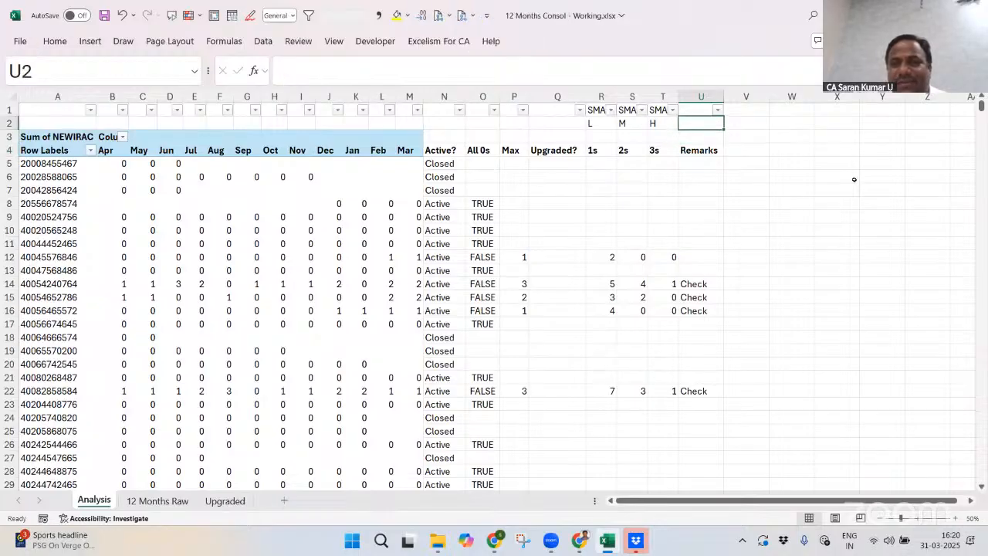
Insert two blank rows between the L, M, H labels and the account table
key("Down")
key("shift+space")
key("ctrl+shift+plus")
key("ctrl+shift+plus")
key("Down")
key("Down")
Remove the filter from row 1 and apply it to header row 6, including Remarks
key("Down")
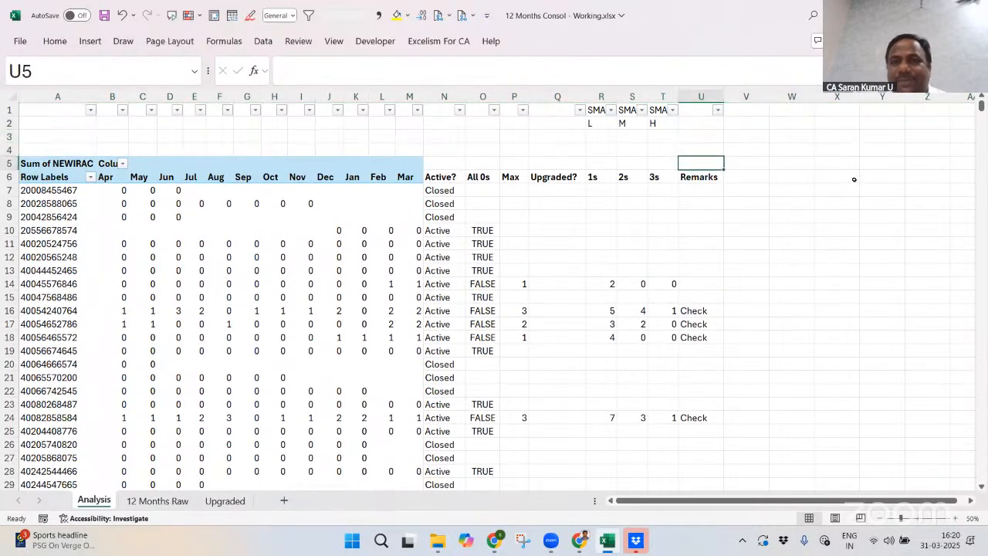
key("alt+d")
key("f")
key("f")
key("alt+d")
key("f")
key("f")
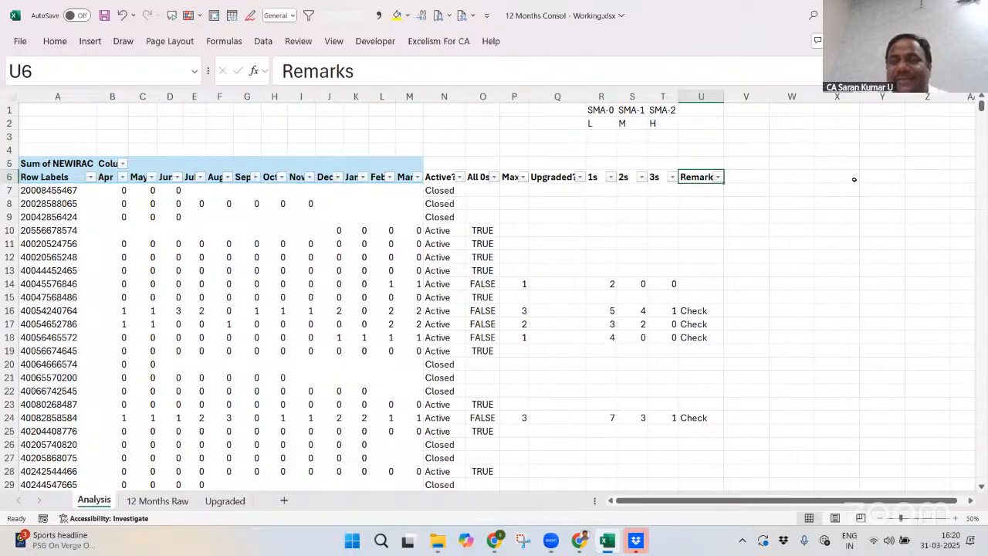
Filter the 2s column in header row 6 for values greater than 1
key("Left")
key("Left")
key("Left")
key("Right")
key("alt+Down")
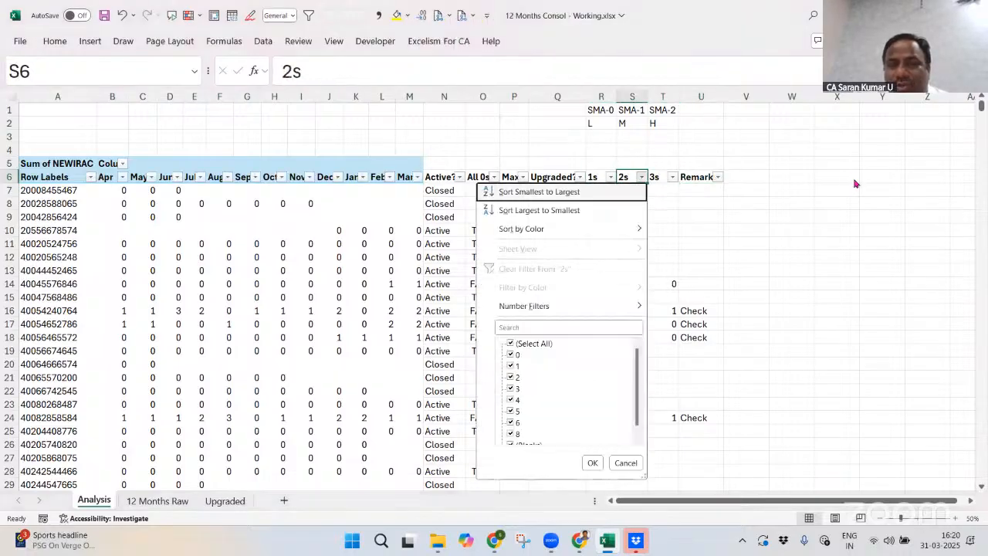
key("e")
key("Tab")
key("Up")
key("Up")
key("Up")
key("Right")
key("Down")
key("Down")
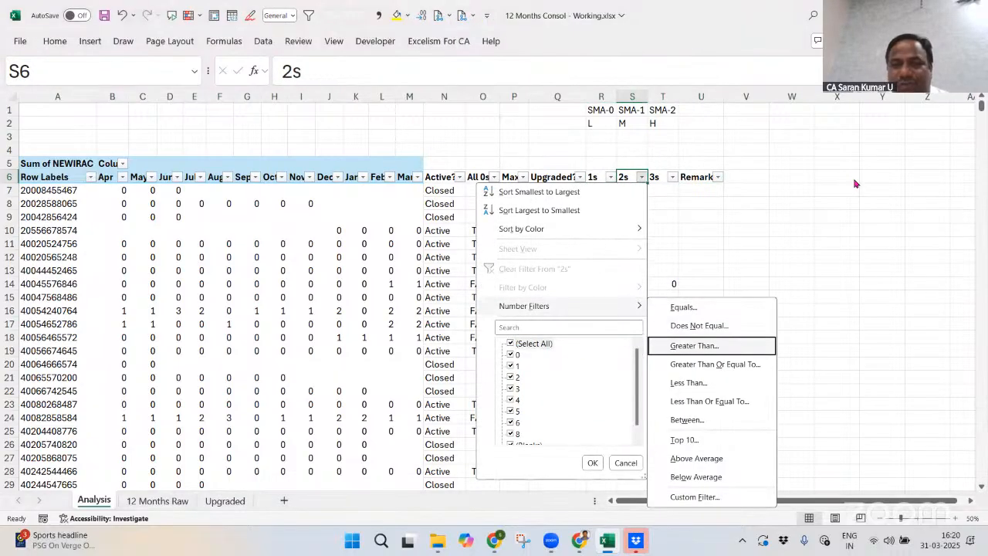
key("Return")
type("2")
key("Return")
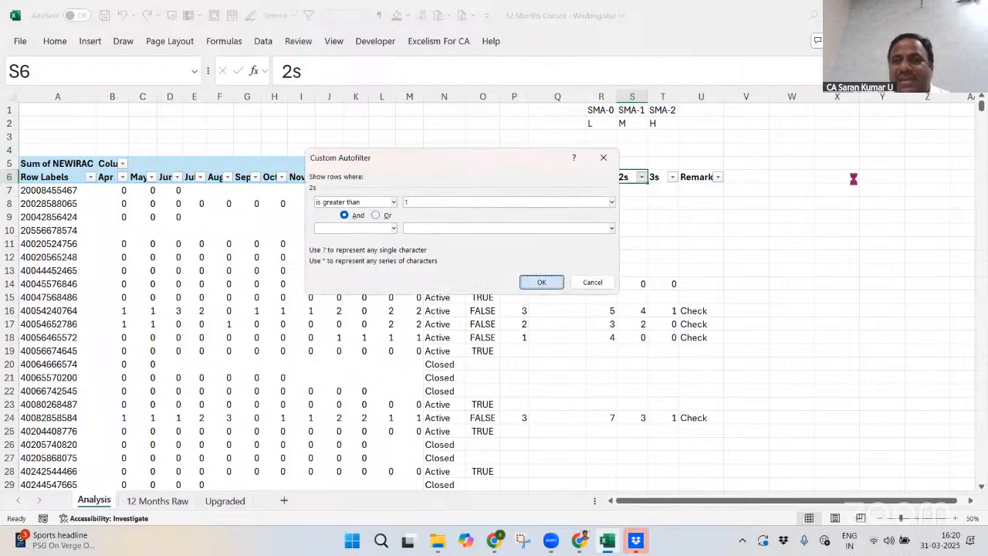
Filter the Remarks column to exclude "Check" and show only blanks
key("Down")
key("Right")
key("Right")
key("Up")
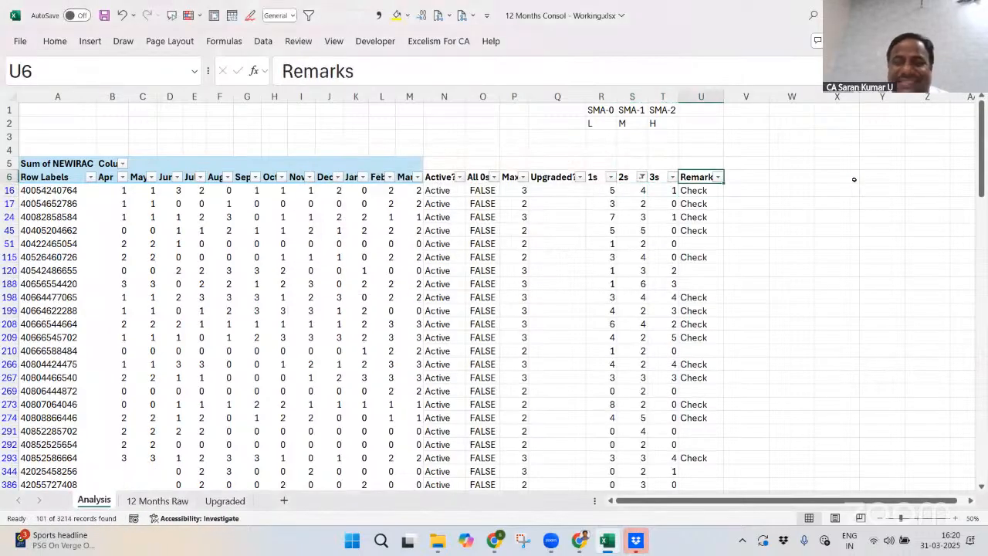
key("alt+Down")
key("e")
key("Down")
key("Down")
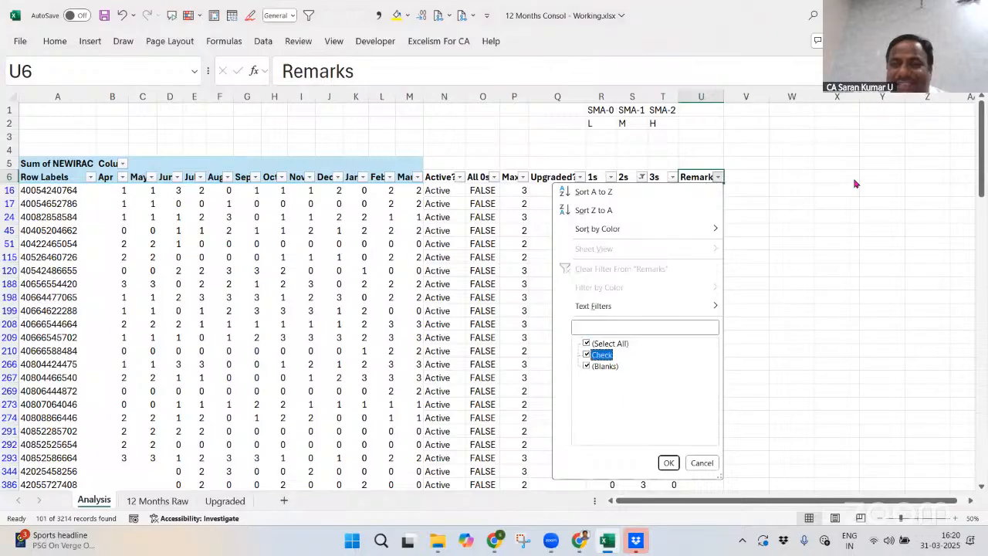
key("space")
key("Return")
key("Down")
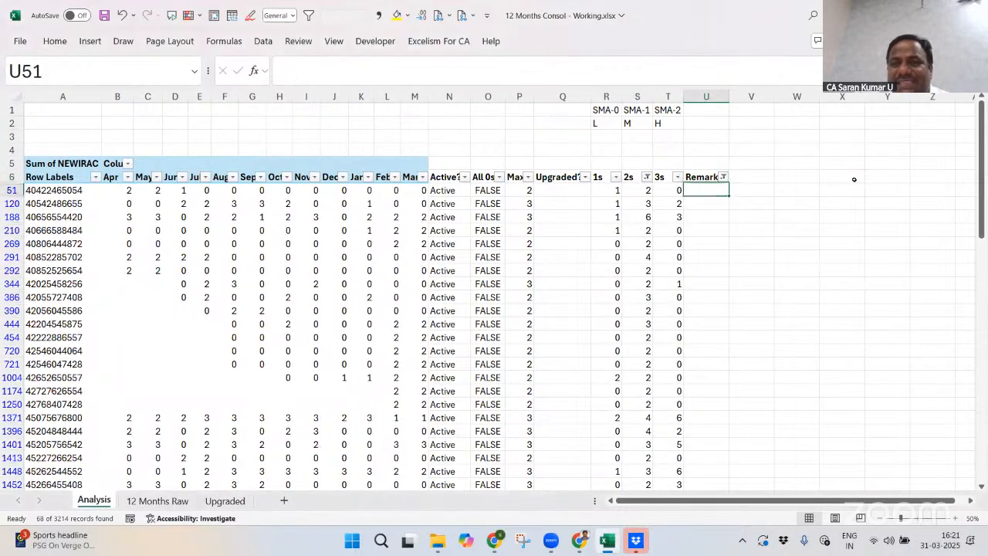
Fill the blank Remarks cells of all the filtered 2s rows with "Check"
key("Left")
key("ctrl+Down")
key("Right")
key("ctrl+shift+Up")
key("shift+Down")
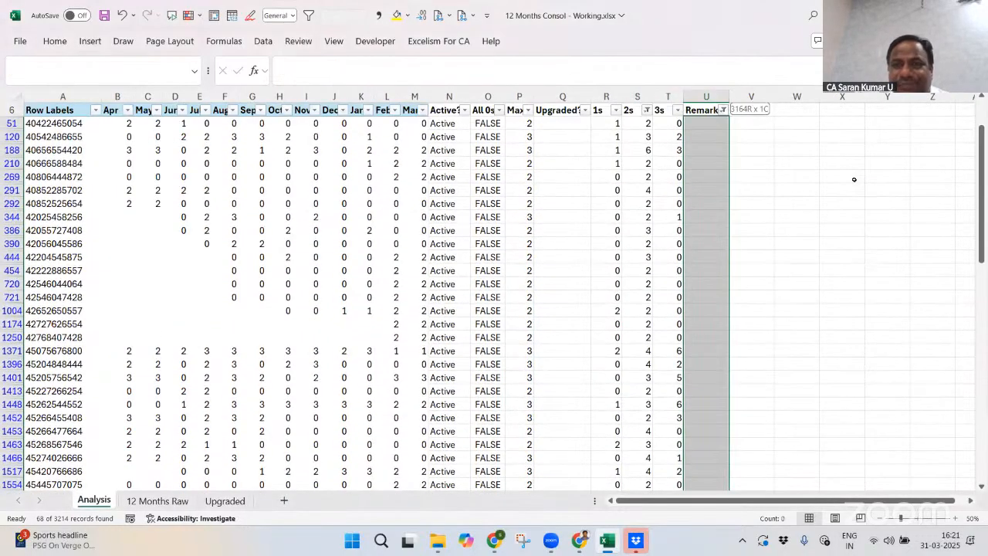
type(":chec")
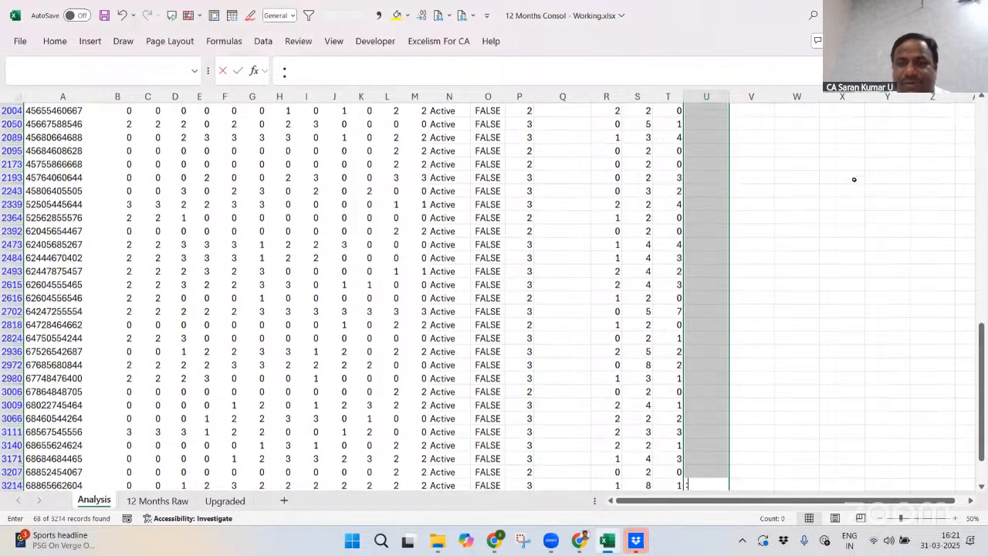
key("BackSpace")
key("BackSpace")
key("BackSpace")
key("BackSpace")
key("BackSpace")
type("Checl")
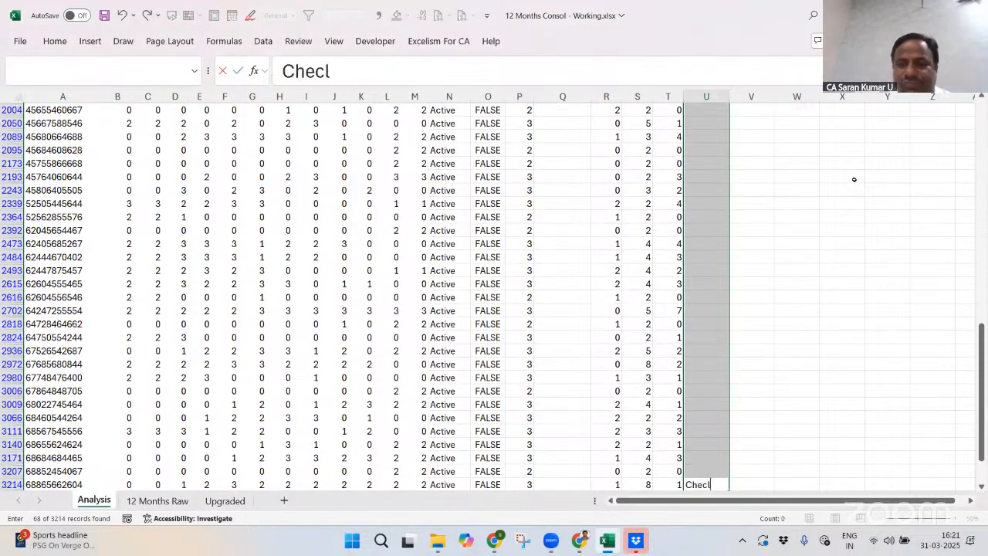
key("BackSpace")
type("k")
key("ctrl+Return")
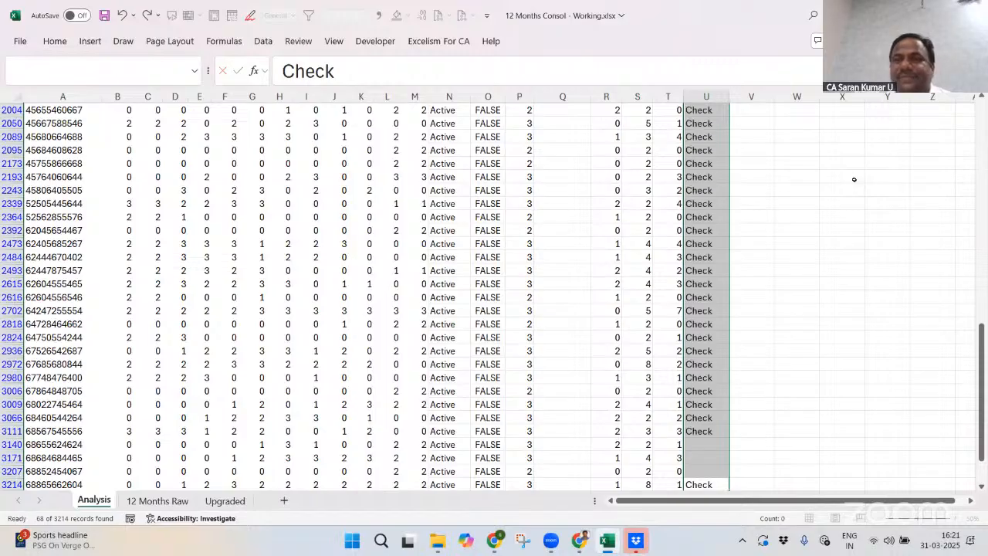
Clear the filters on the 2s and Remarks columns so that all account rows show
key("ctrl+Up")
key("Down")
key("Left")
key("Left")
key("Left")
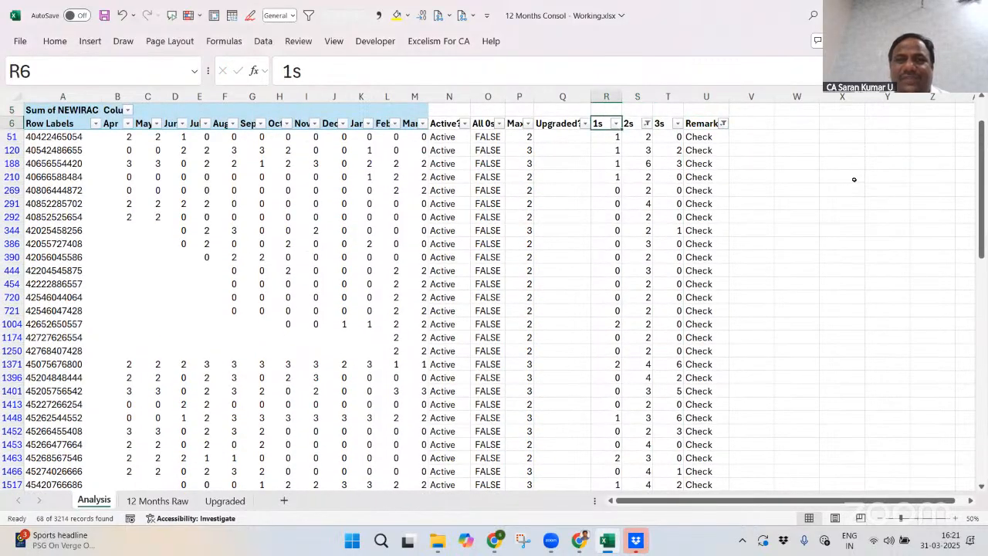
key("Right")
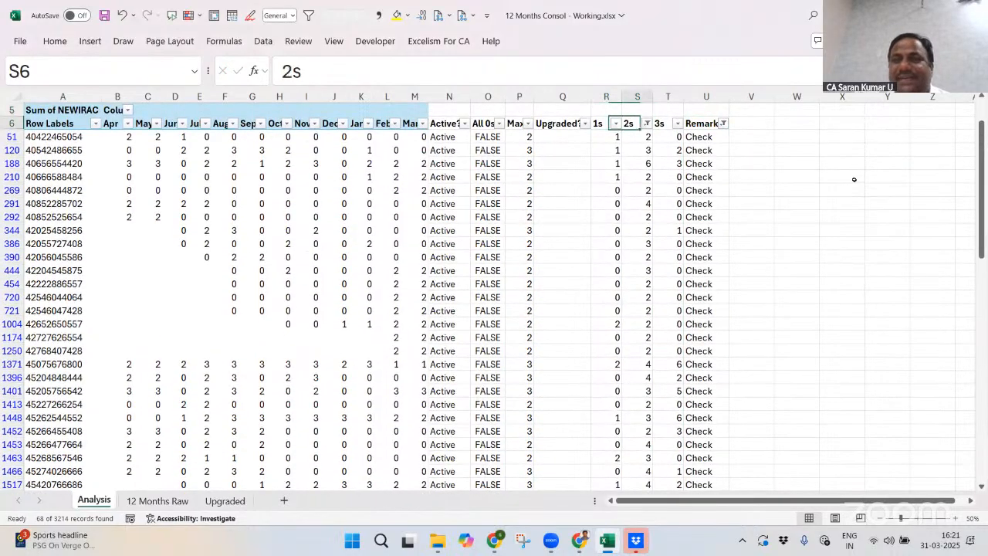
key("alt")
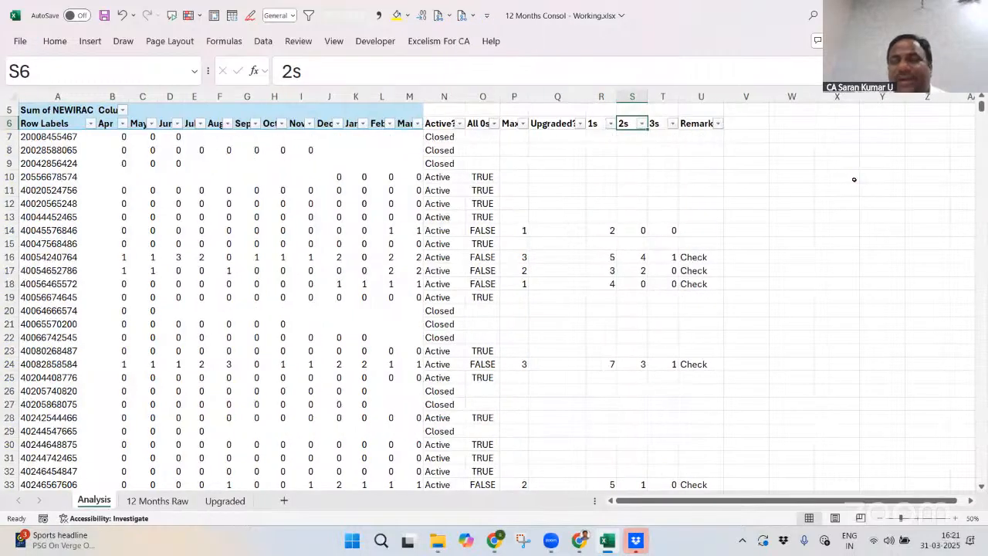
Filter the 3s column in header row 6 for values greater than 0
key("Right")
key("alt+Down")
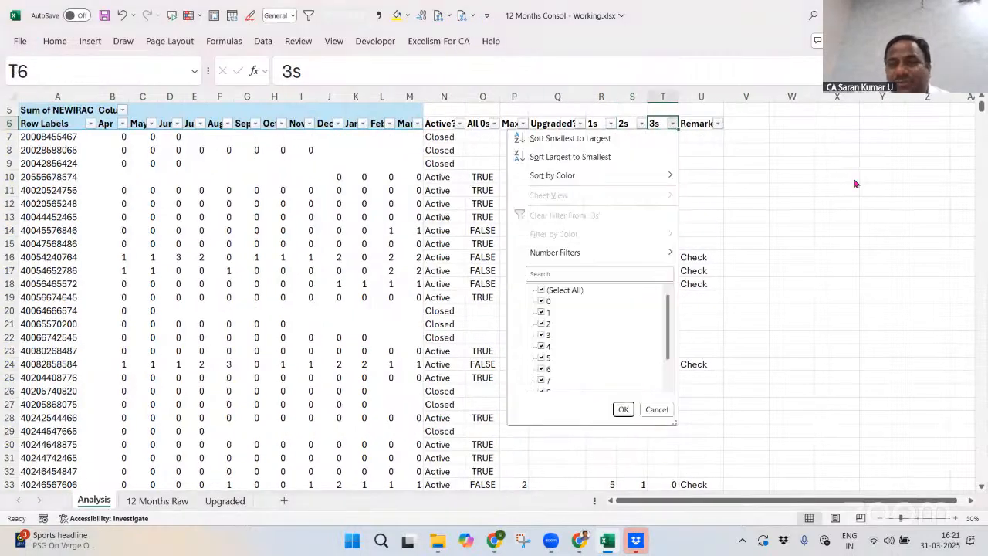
key("Down")
key("Down")
key("Down")
key("Down")
key("Down")
key("Down")
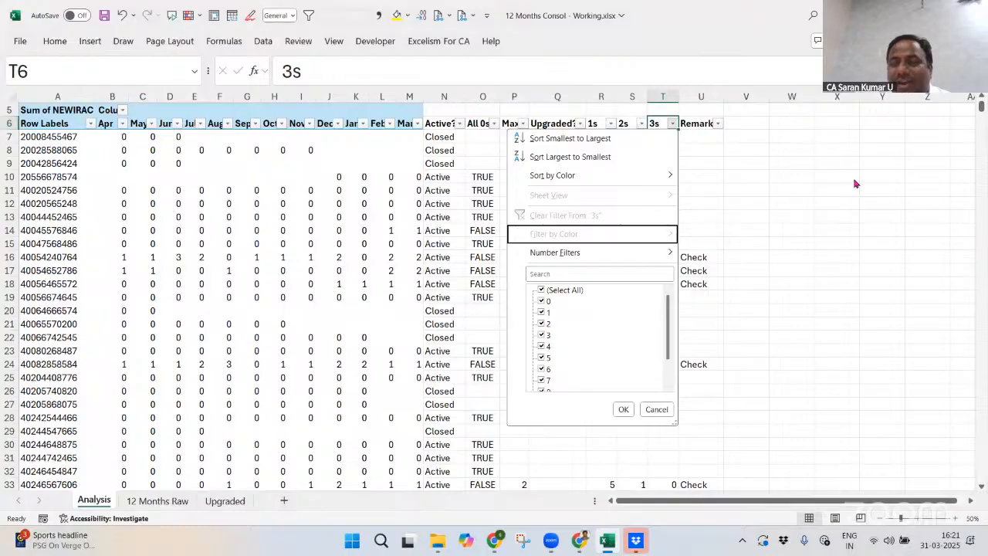
key("Down")
key("Down")
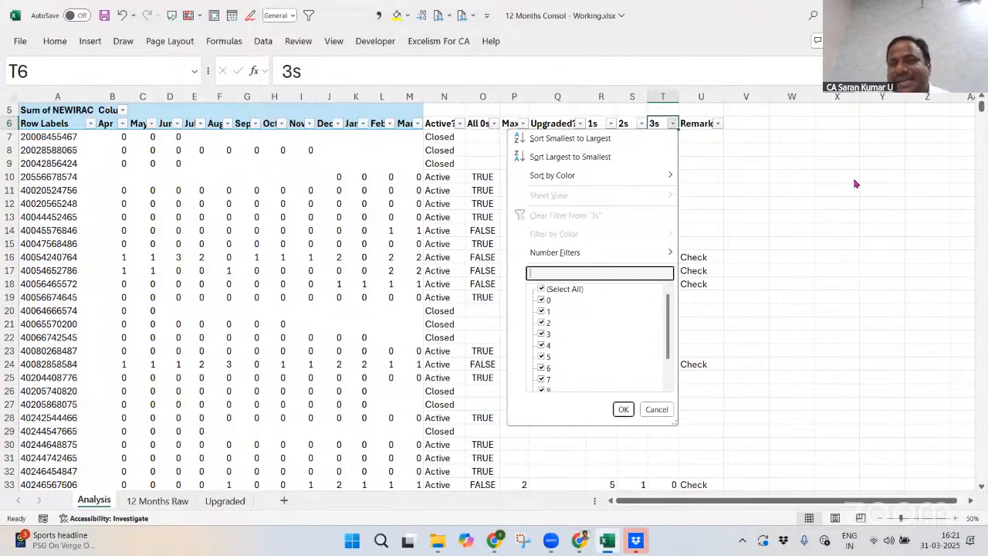
key("Up")
key("Right")
key("Escape")
key("Escape")
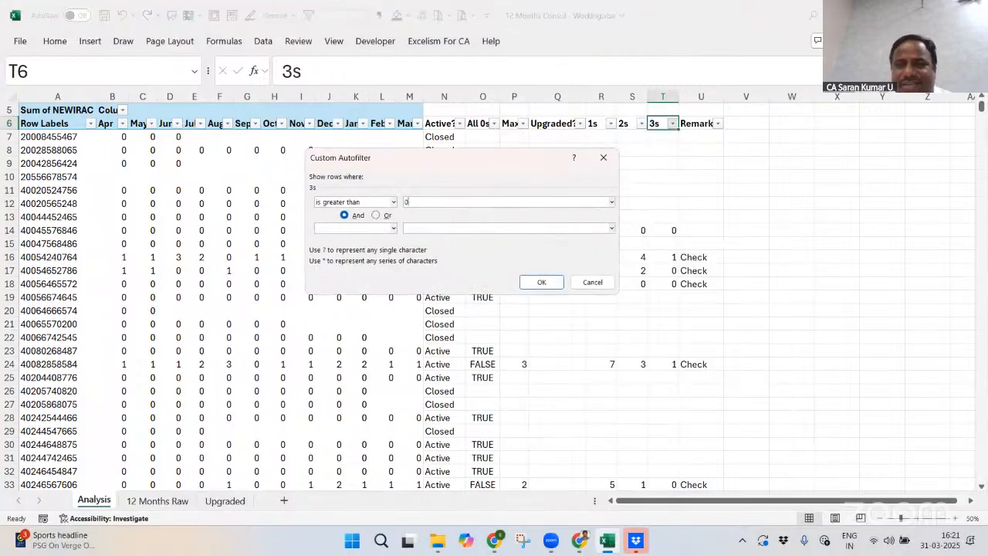
key("Return")
Filter the Remarks column to exclude "Check" among the filtered 3s rows, leaving only blanks
key("Right")
key("alt+Down")
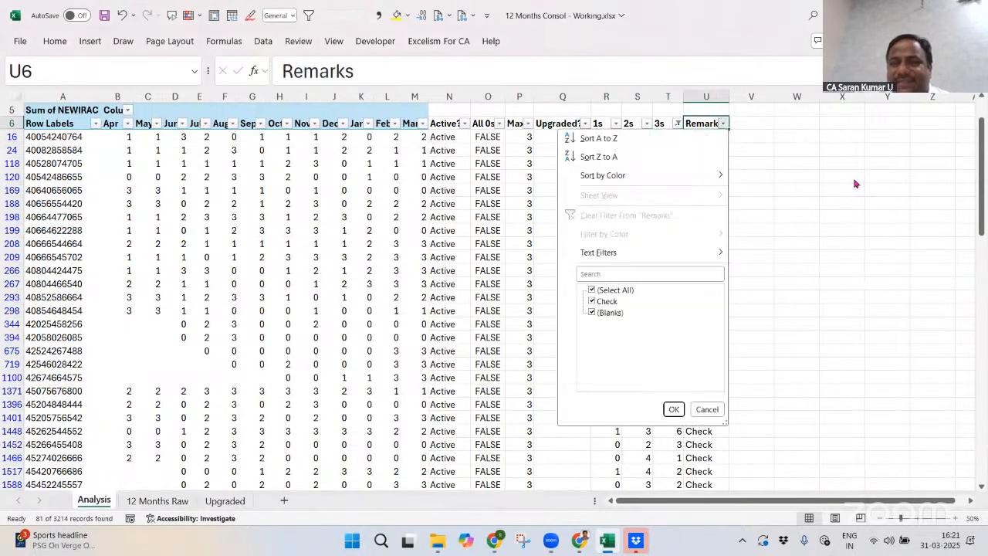
key("Up")
key("Down")
key("Down")
key("Down")
key("space")
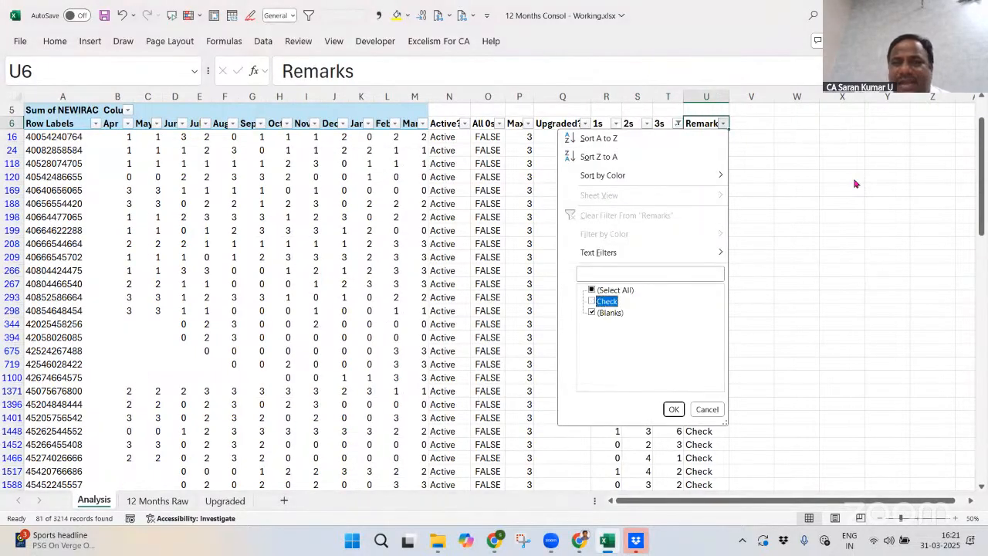
key("Return")
Fill the blank Remarks cells of all the filtered 3s rows, down to row 3112, with "Check"
key("Down")
key("Left")
key("ctrl+Down")
key("Right")
key("ctrl+shift+Up")
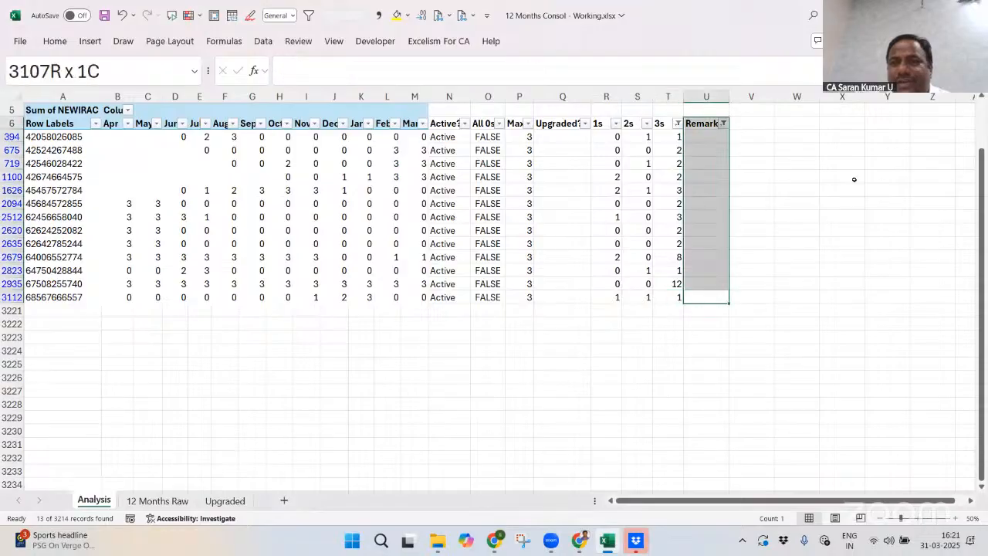
key("shift+Down")
type("Check")
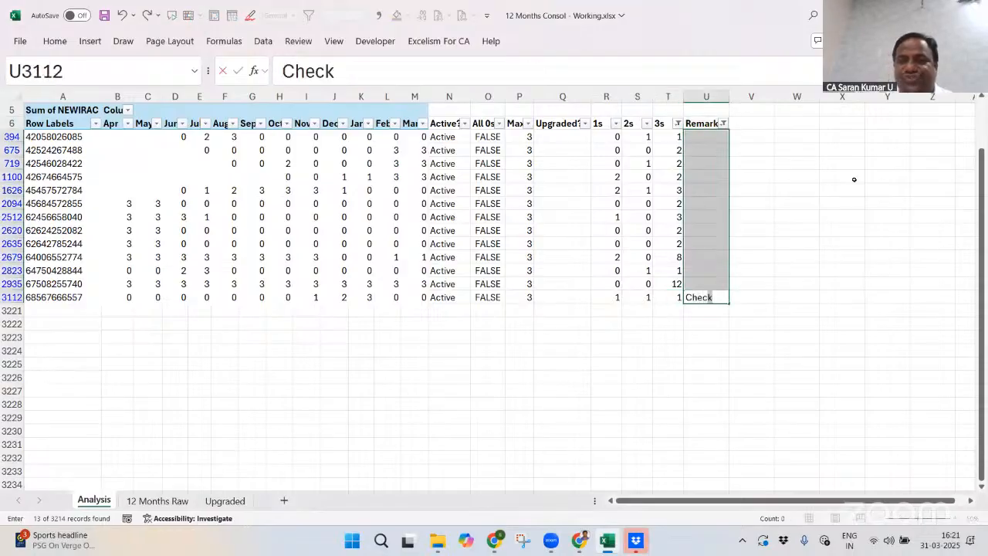
key("ctrl+Return")
Clear the filters on the 3s and Remarks columns and return to the Remarks header
key("Up")
key("Up")
key("ctrl+Up")
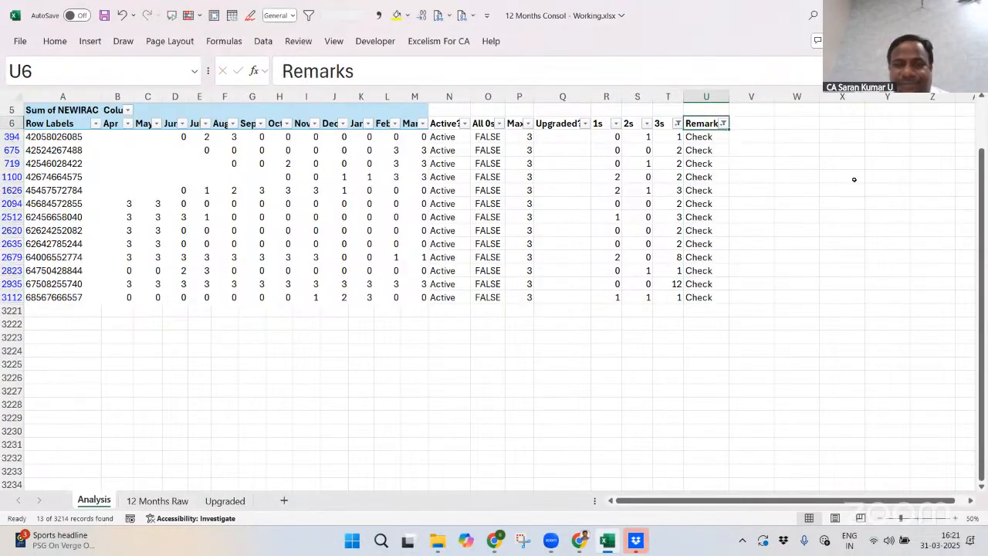
key("alt+d")
key("f")
key("s")
key("Down")
key("Up")
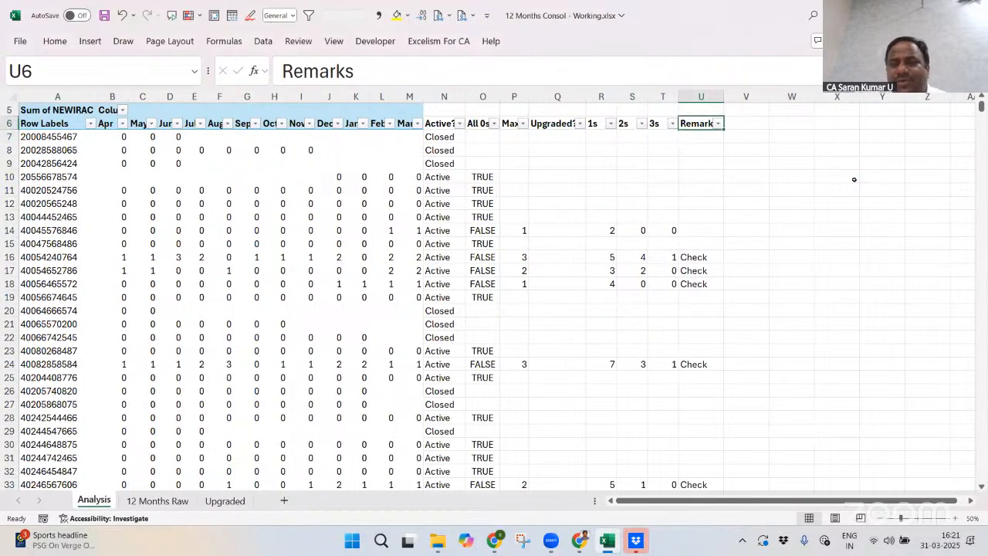
Filter the Remarks column to exclude blanks and list only the accounts marked "Check"
key("alt+Down")
key("Down")
key("Down")
key("Down")
key("Down")
key("Down")
key("Down")
key("space")
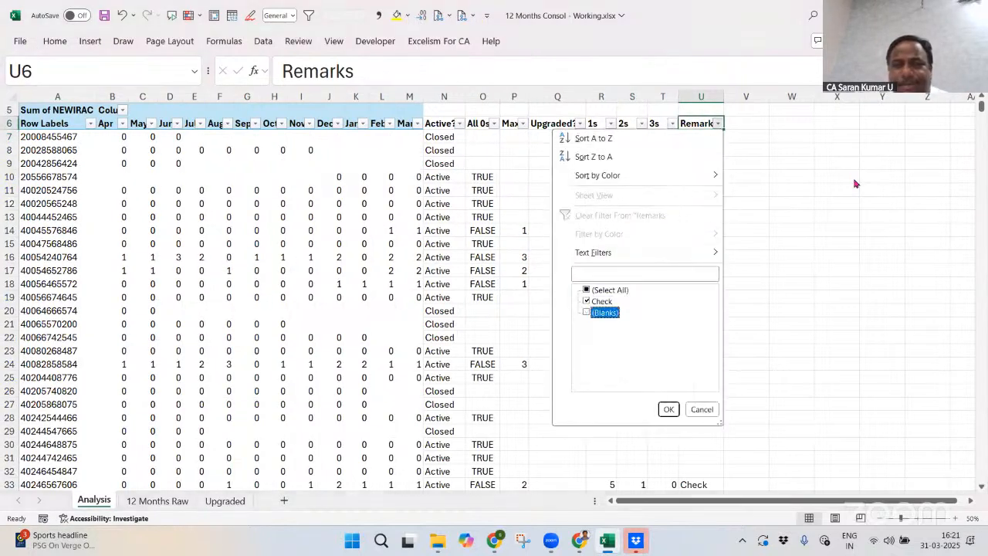
key("Return")
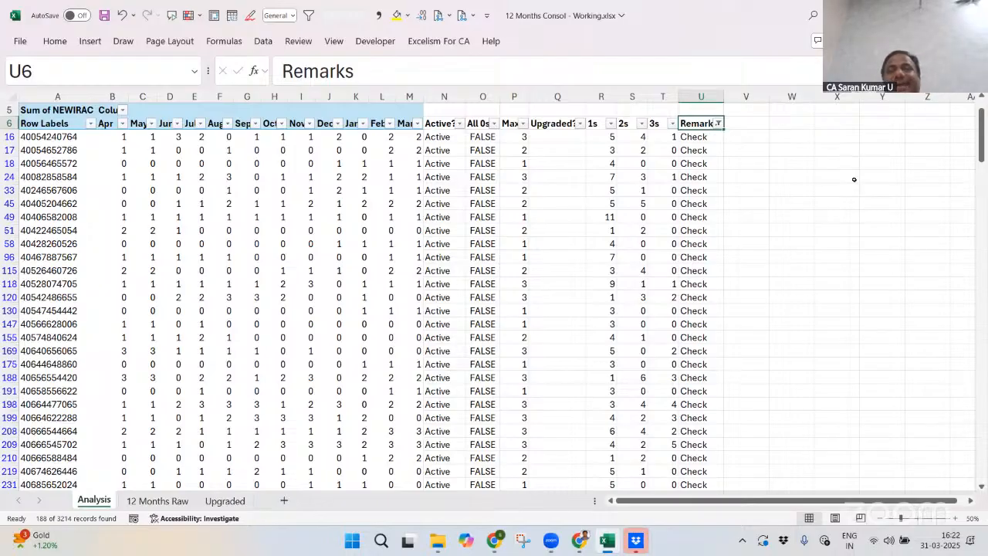
Clear the Remarks filter and add a "Priority" header in V6, beside Remarks
key("alt+d")
key("f")
key("s")
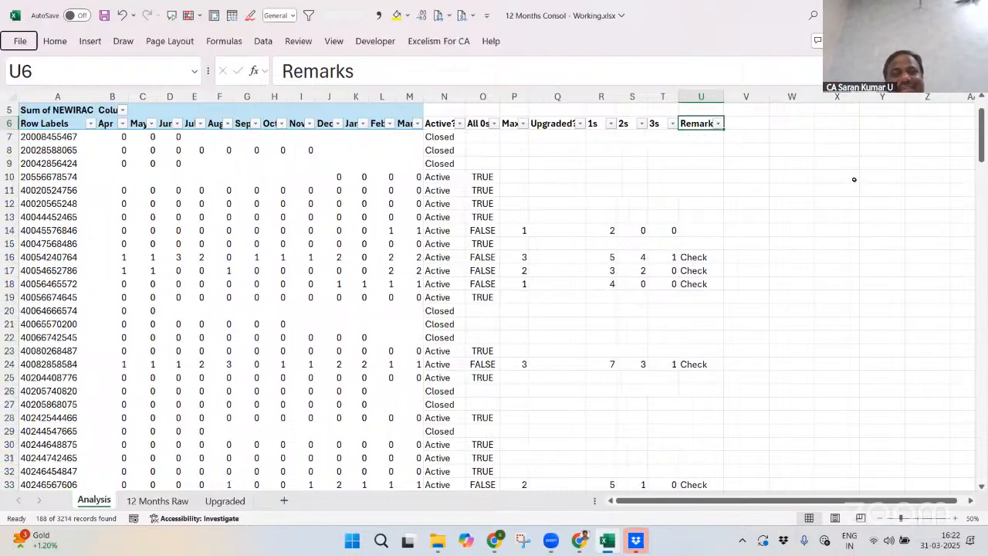
key("Right")
type("Priorit")
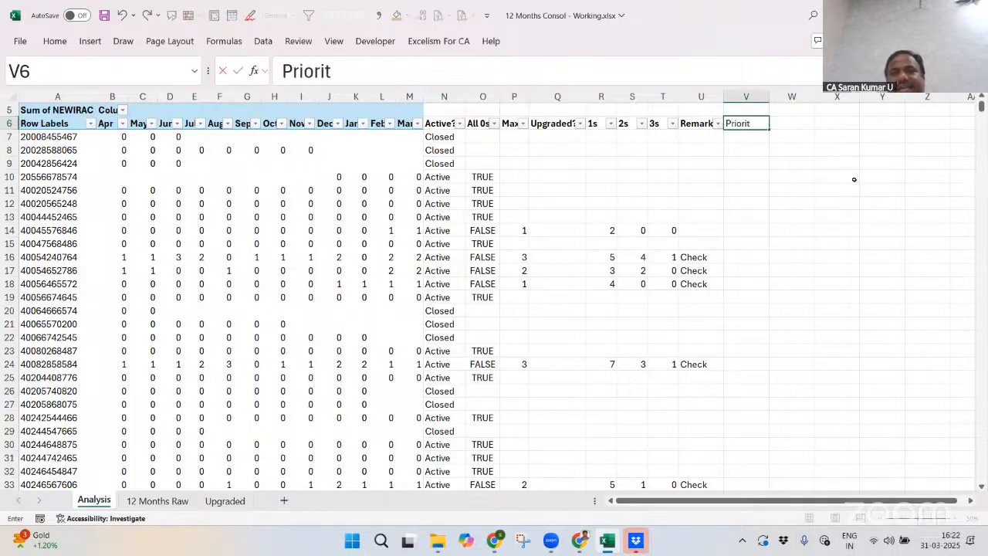
type("y")
key("Return")
Remove and reapply the filter on header row 6 so that it includes the Priority column
key("Up")
key("alt+d")
key("f")
key("f")
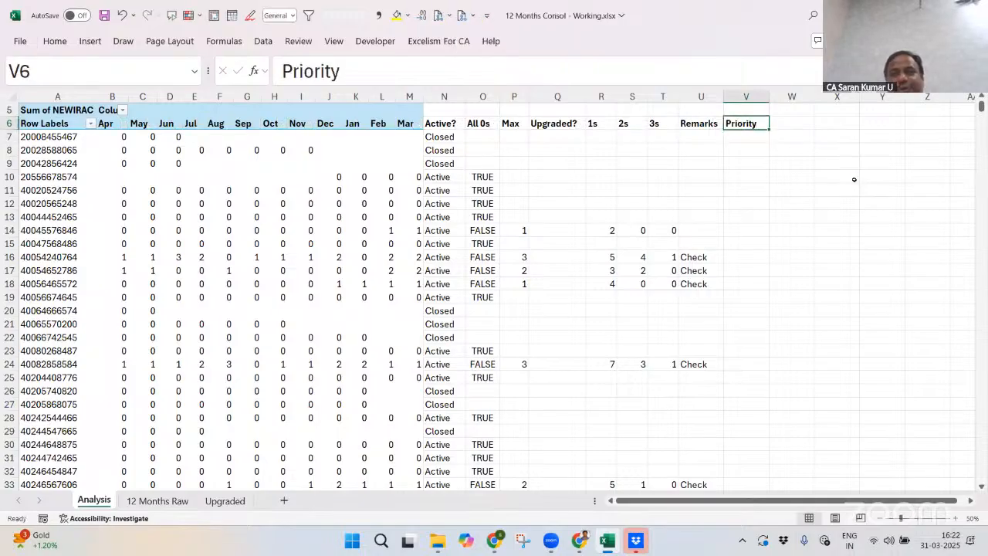
key("alt+d")
key("f")
key("f")
Filter the Max column in header row 6 to show only the value 3
key("Left")
key("Left")
key("Left")
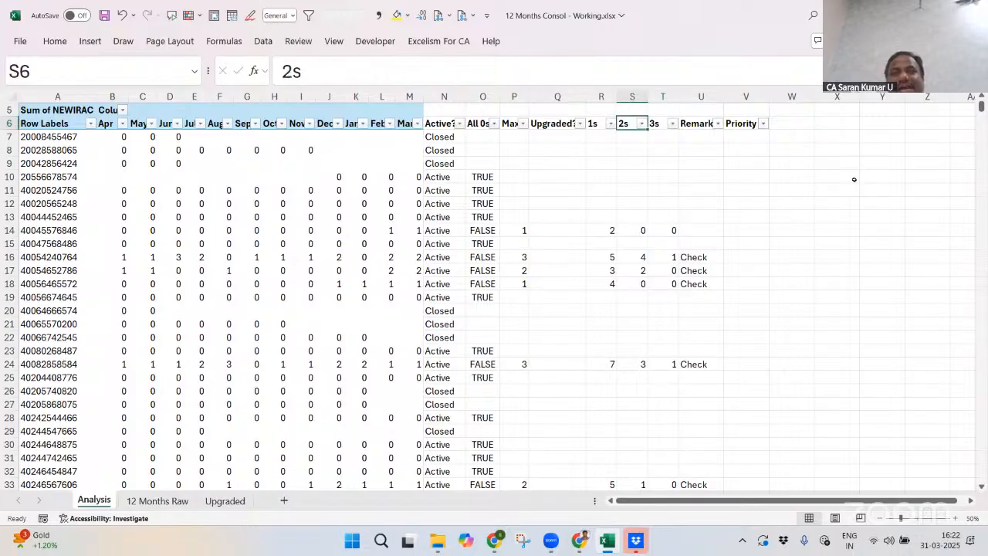
key("Left")
key("Left")
key("Left")
key("alt+Down")
key("Down")
key("Down")
key("Down")
key("Down")
key("Down")
key("Down")
key("Down")
key("Down")
key("Down")
key("Down")
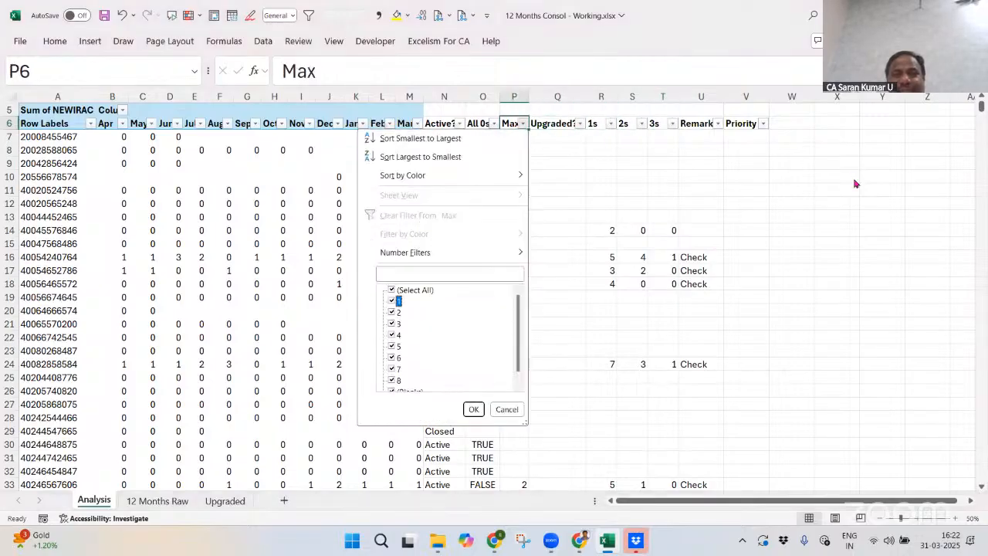
key("Up")
key("space")
key("Down")
key("Down")
key("Down")
key("space")
key("Return")
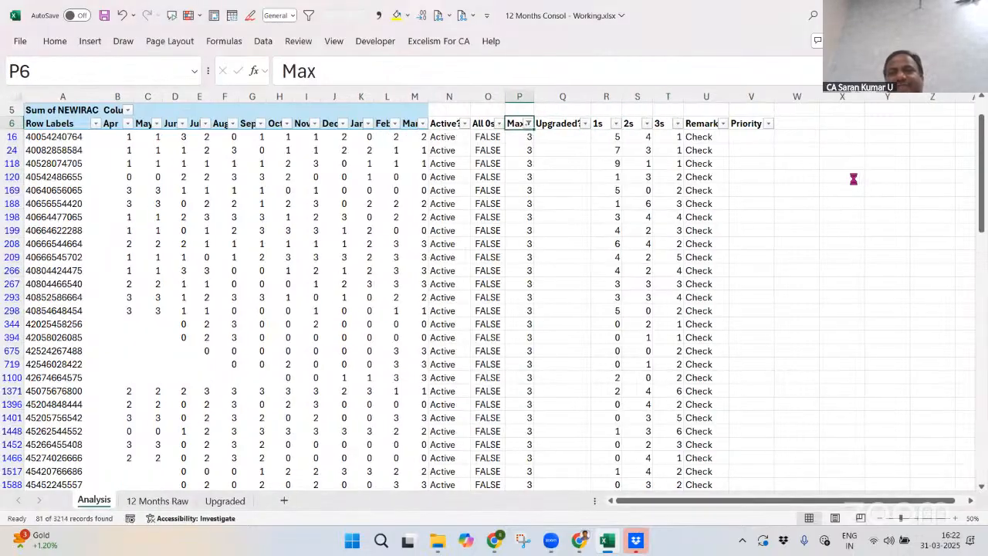
Fill the Priority column of all the filtered Max 3 rows with "Priority 1"
key("Right")
key("Right")
key("Right")
key("Right")
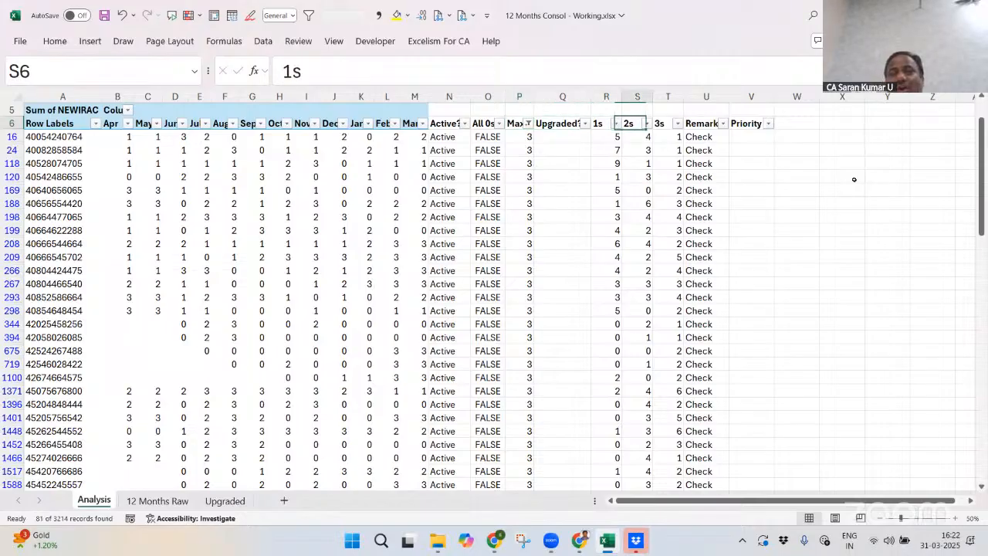
key("Right")
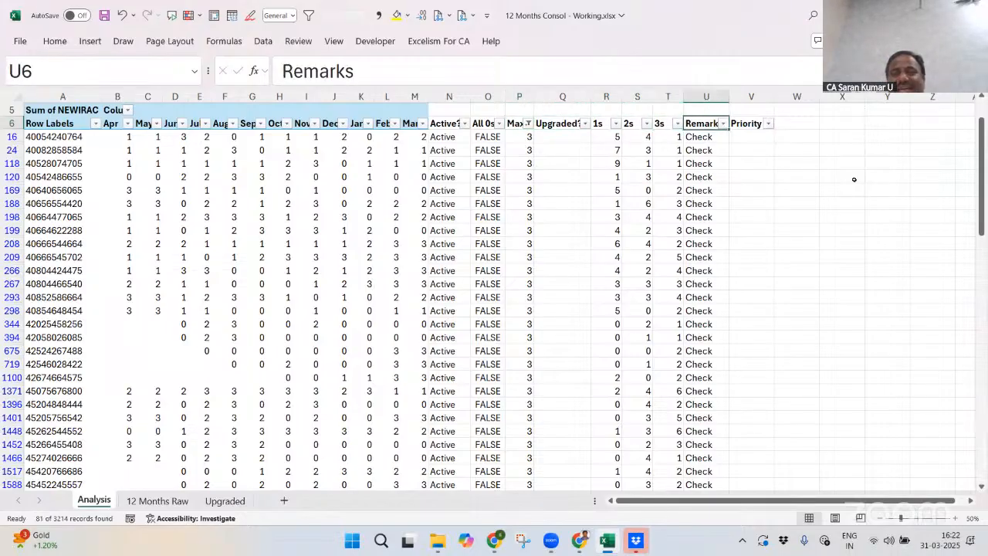
key("ctrl+Down")
key("Right")
key("ctrl+shift+Up")
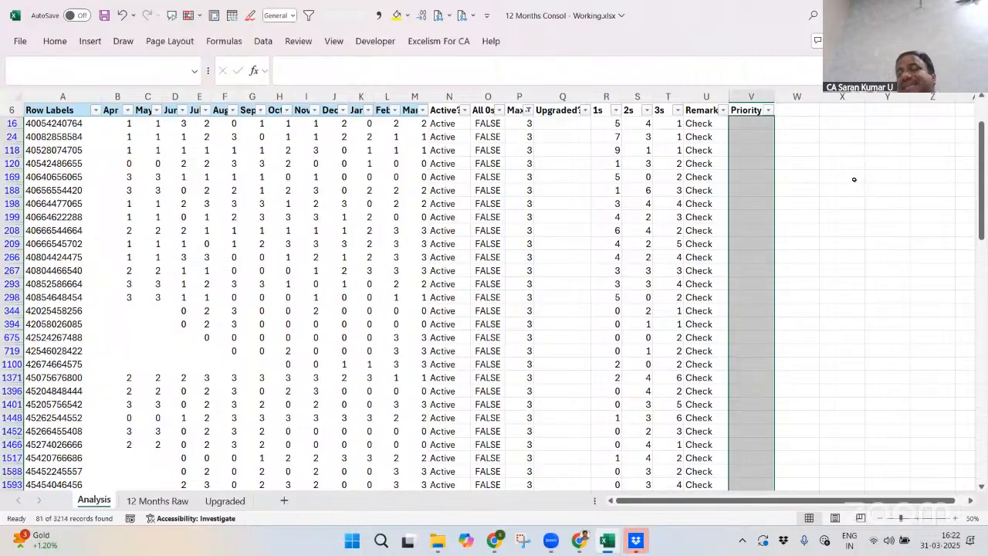
type("Prio")
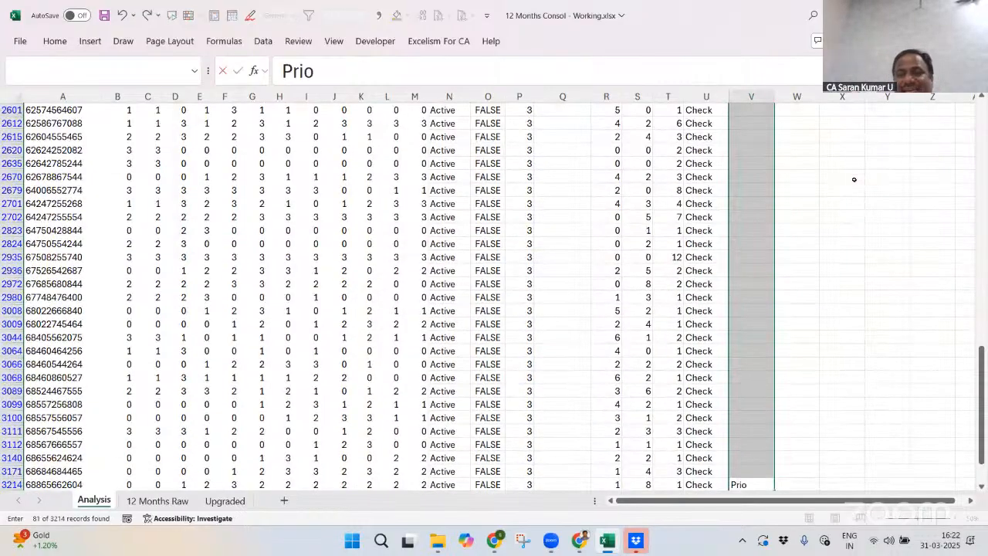
type("rity 1")
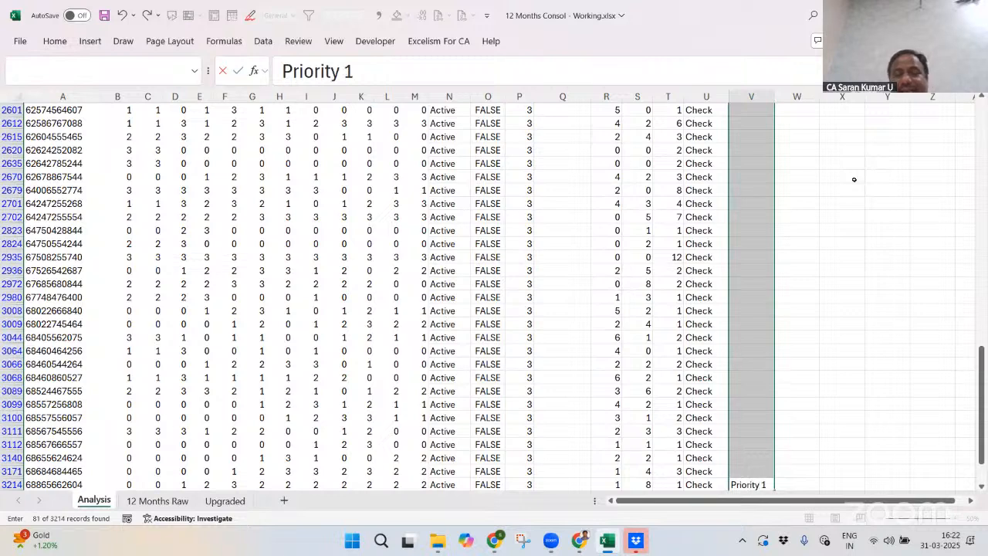
key("ctrl+Return")
key("ctrl+Up")
key("Down")
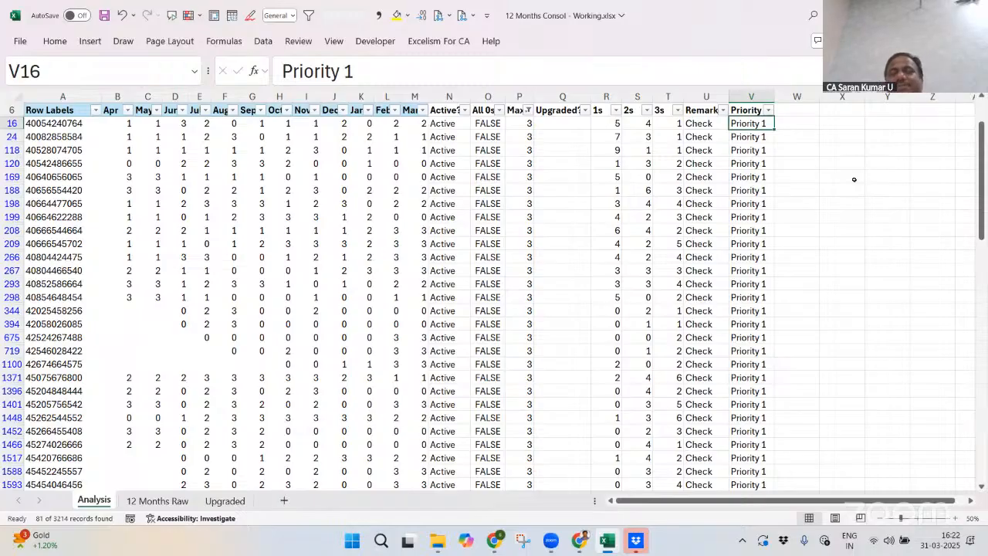
Examine the SMA codes and risk grades in rows 1 and 2 above the 1s, 2s and 3s headers
key("Up")
key("Up")
key("Up")
key("Up")
key("Up")
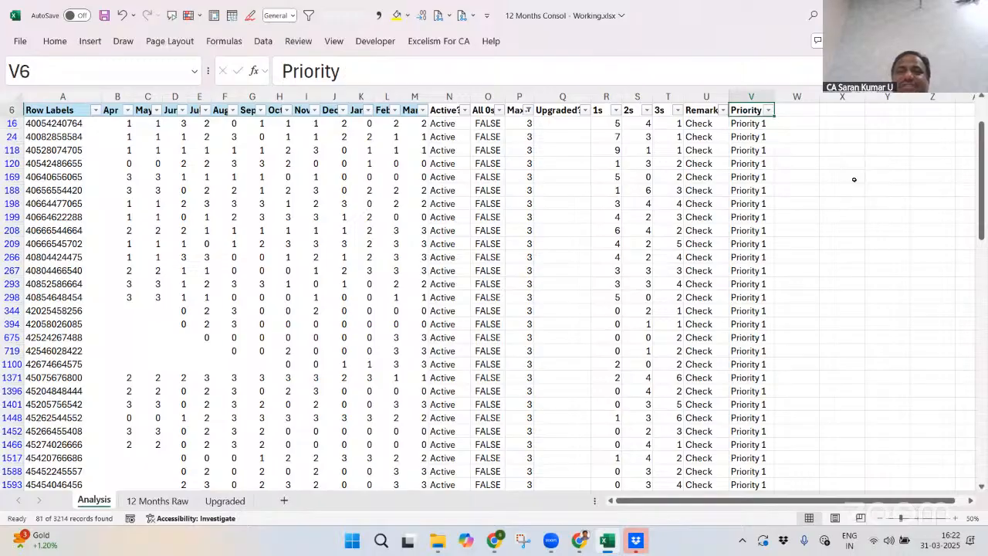
key("Up")
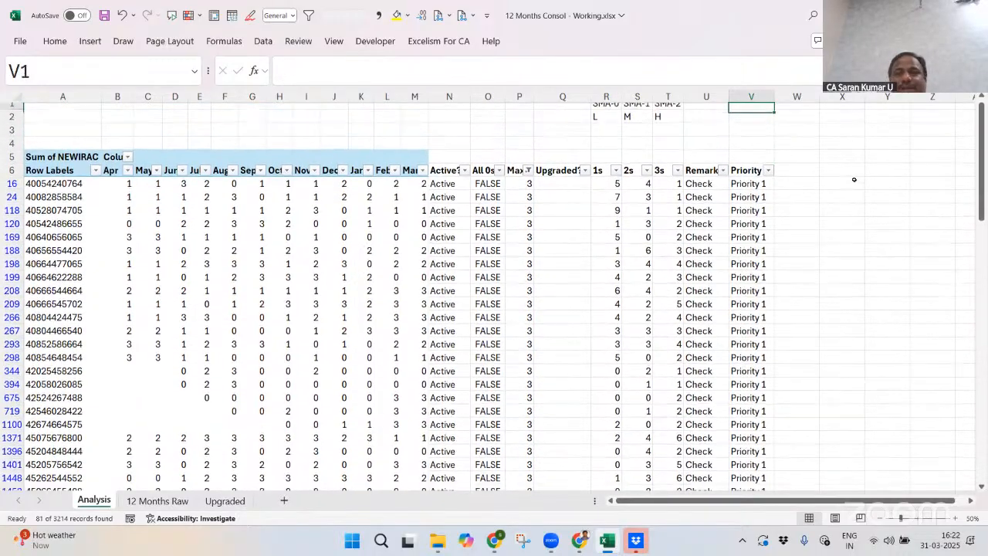
key("Down")
key("Down")
key("Down")
key("Down")
key("Down")
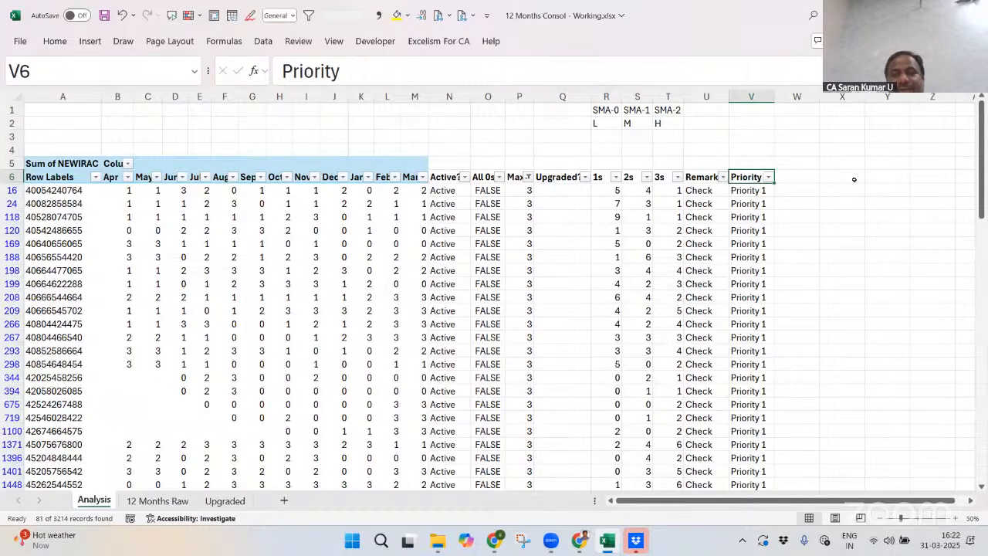
Change the Max column filter to show only the value 2
key("Left")
key("Left")
key("Left")
key("Left")
key("Left")
key("Left")
key("Left")
key("Right")
key("alt+Down")
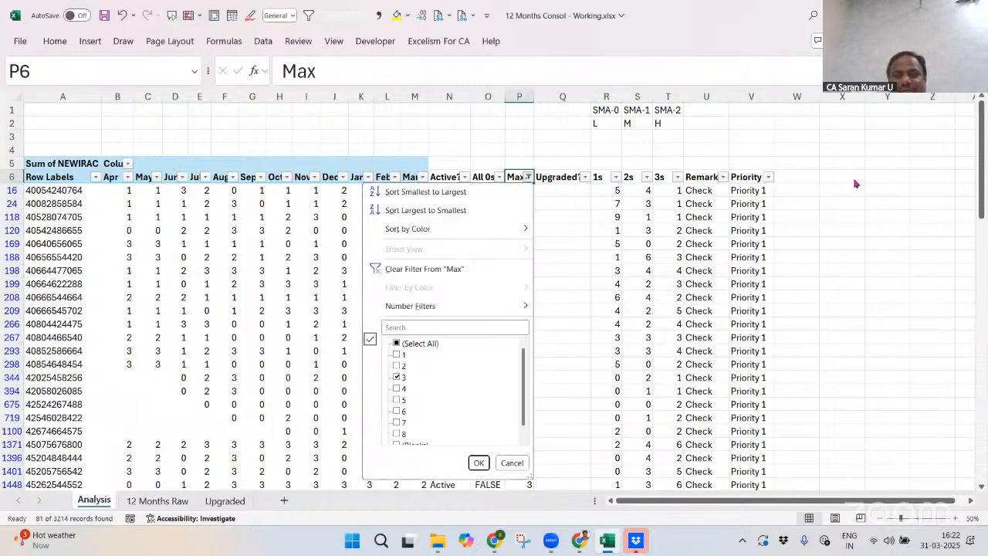
key("Down")
key("Down")
key("Down")
key("Down")
key("Down")
key("Down")
key("Down")
key("Down")
key("Down")
key("Up")
key("Up")
key("Up")
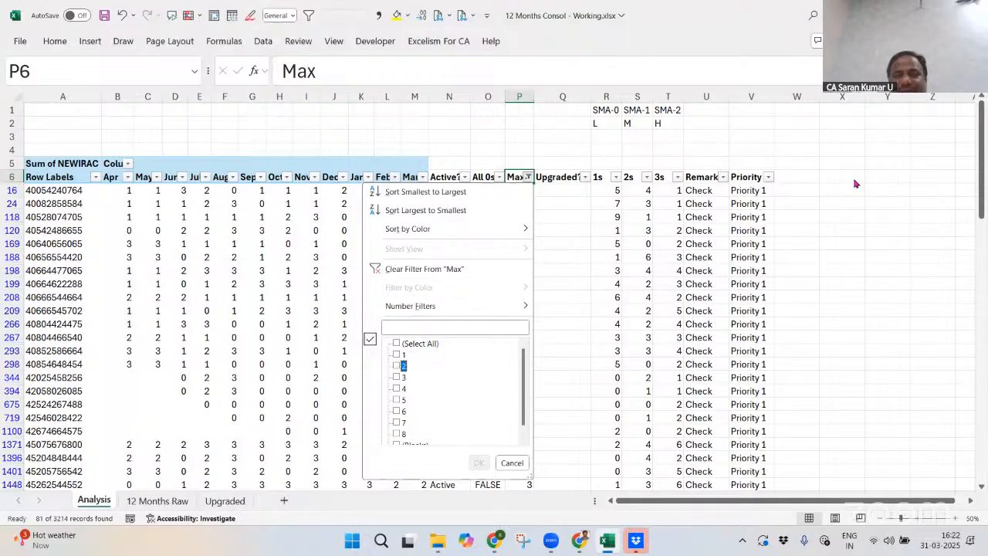
key("space")
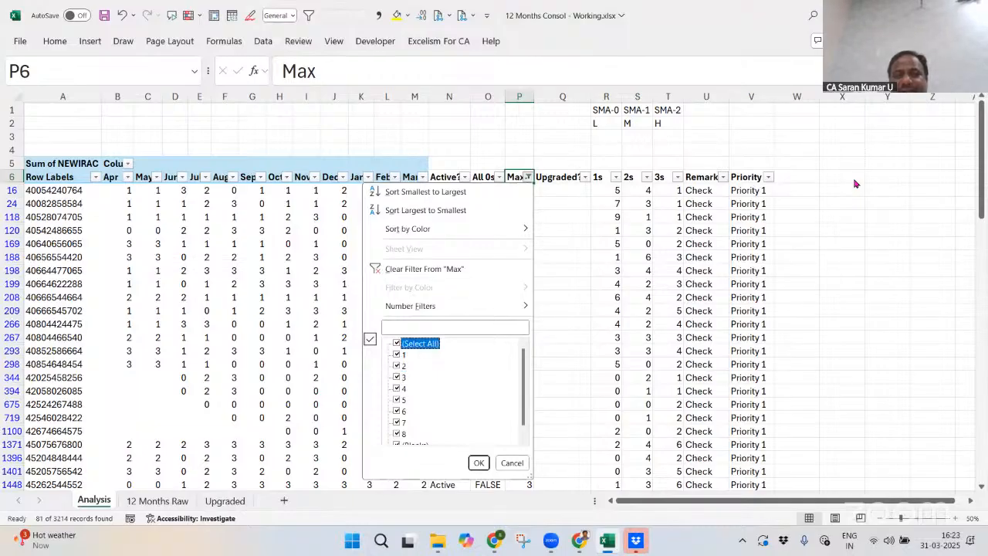
key("space")
key("Down")
key("Down")
key("space")
key("Return")
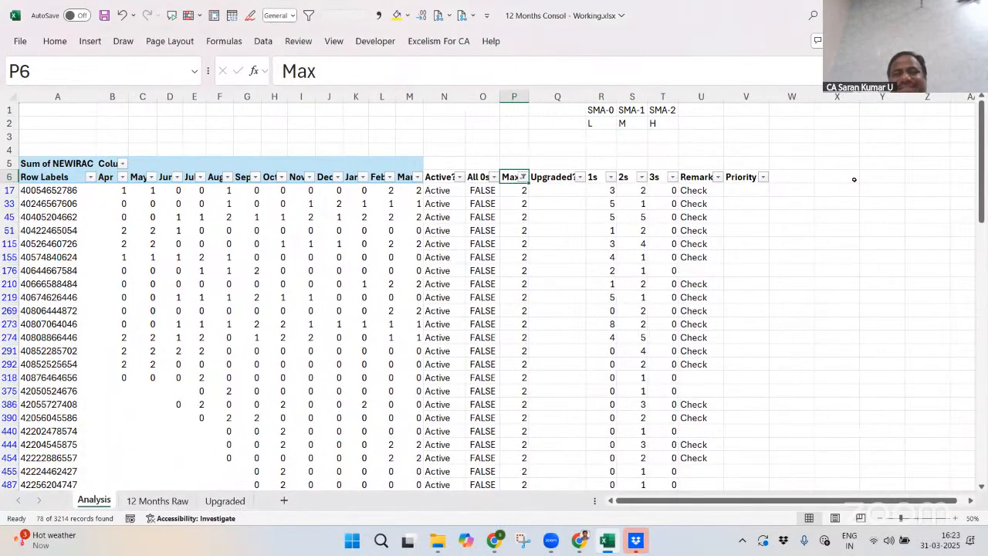
Filter the Remarks column to show only "Check" rows among the accounts with Max 2
key("Right")
key("Right")
key("Right")
key("Right")
key("Right")
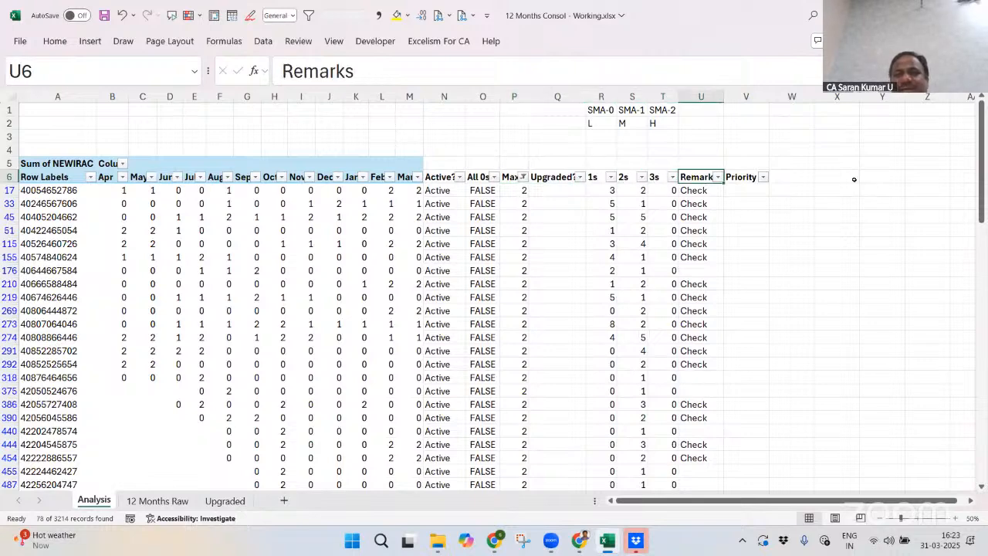
key("alt+Down")
key("Down")
key("Down")
key("Down")
key("space")
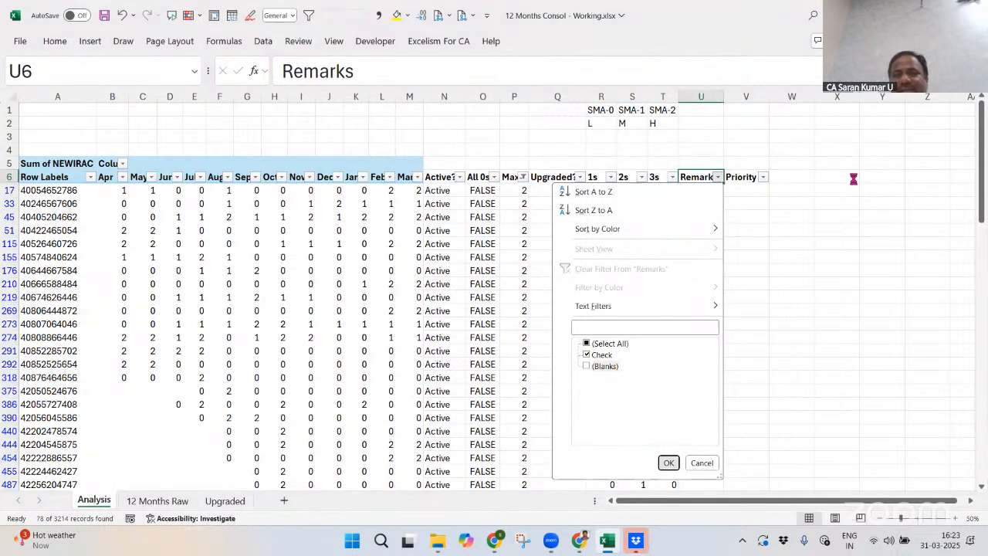
key("Return")
Fill the Priority column of all the filtered Max 2 "Check" rows with "Priority 2"
key("Down")
key("ctrl+Down")
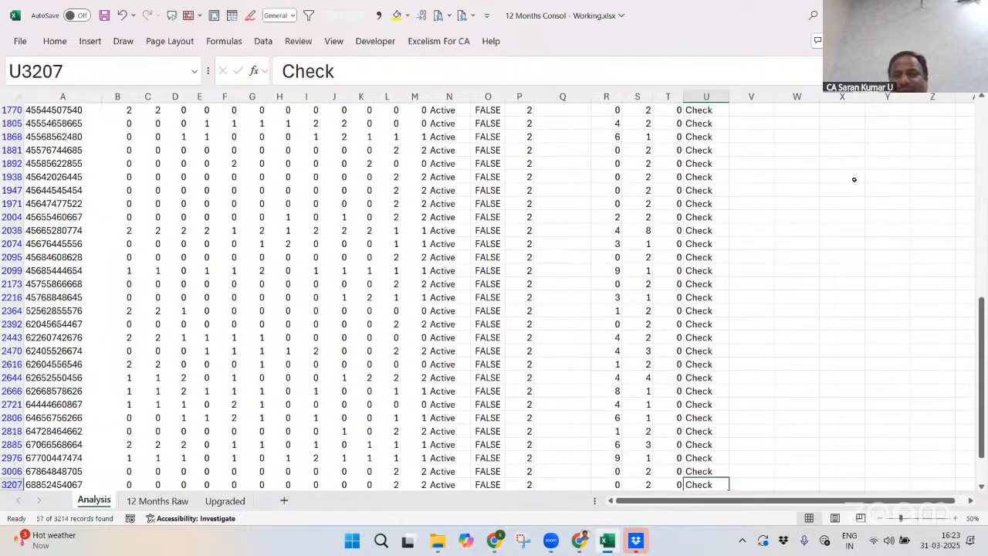
key("Right")
key("ctrl+shift+Up")
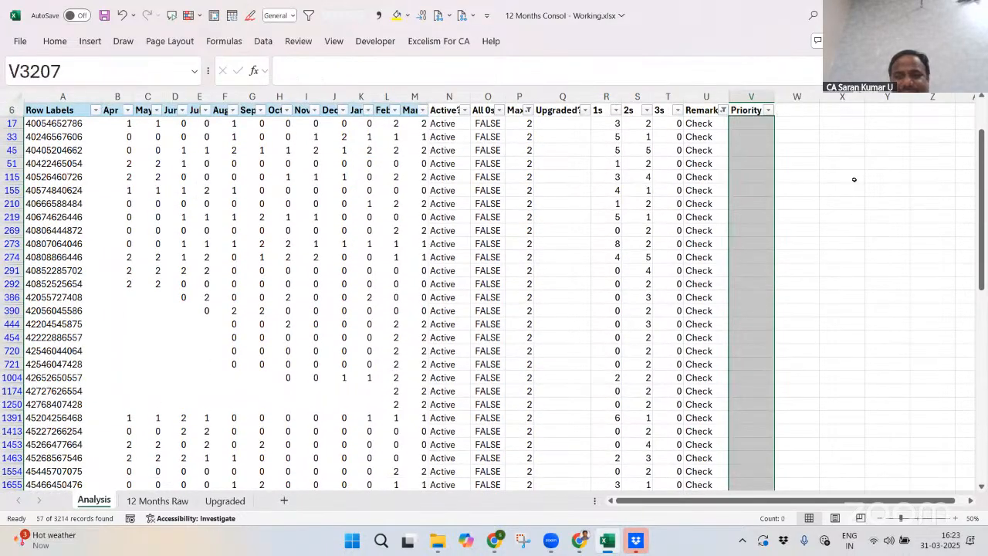
type("Priorit")
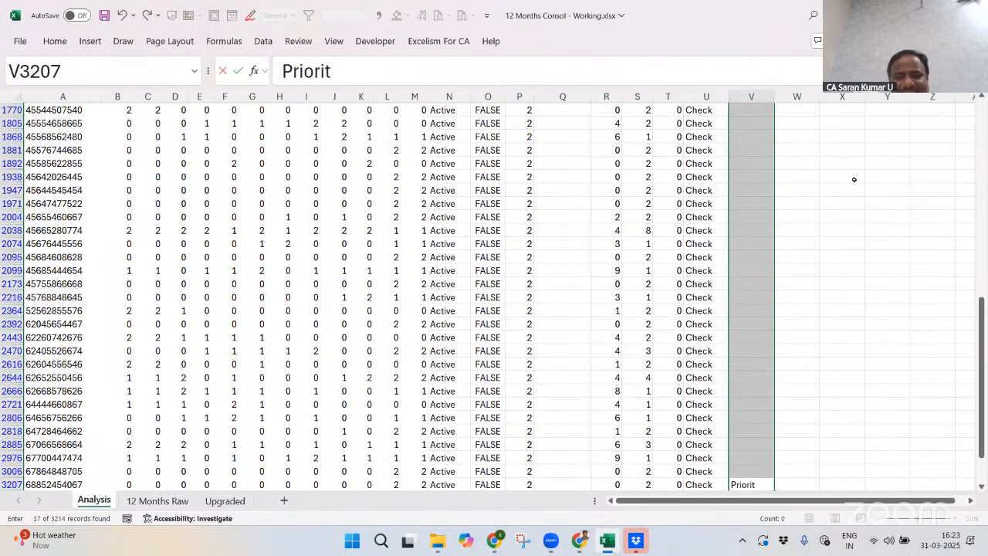
type("y 2")
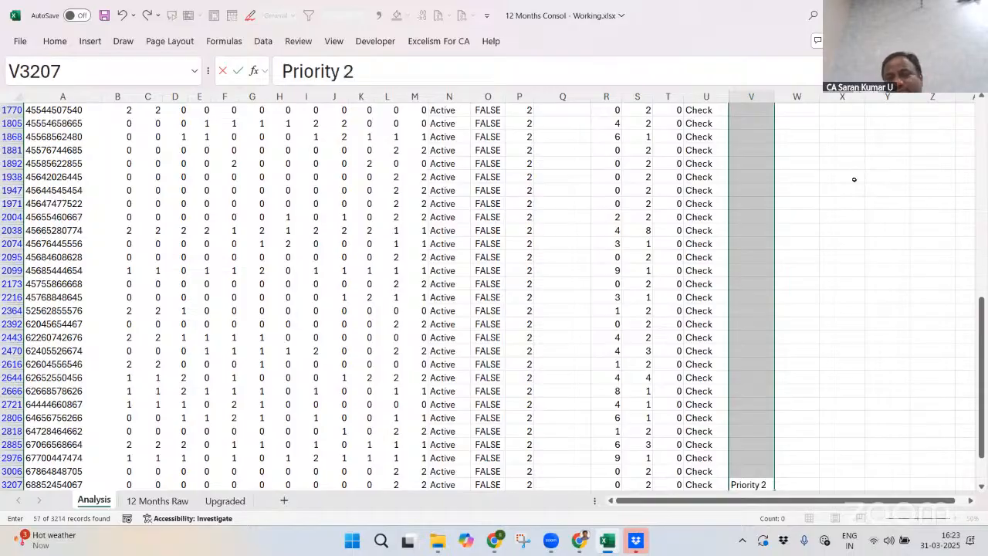
key("ctrl+Return")
key("ctrl+Up")
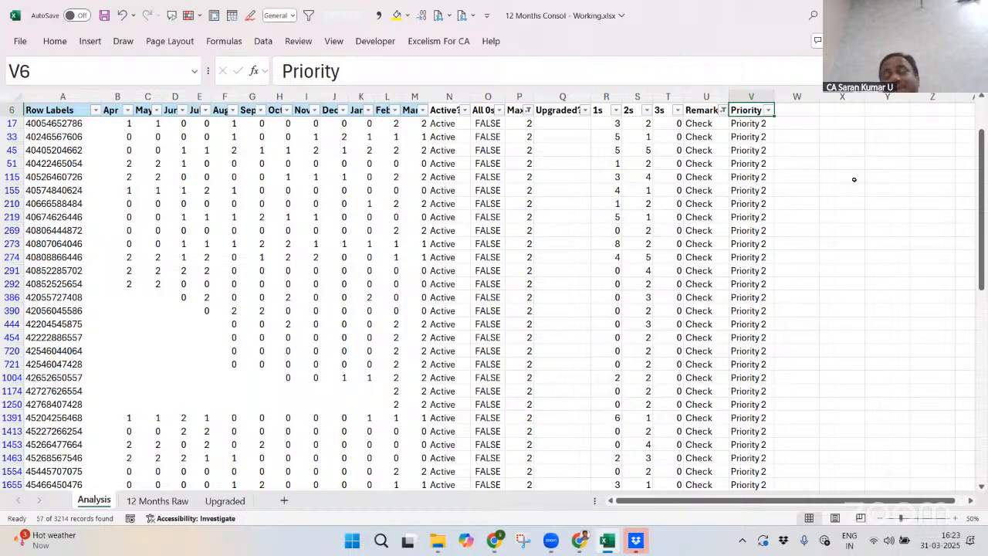
key("Up")
key("Up")
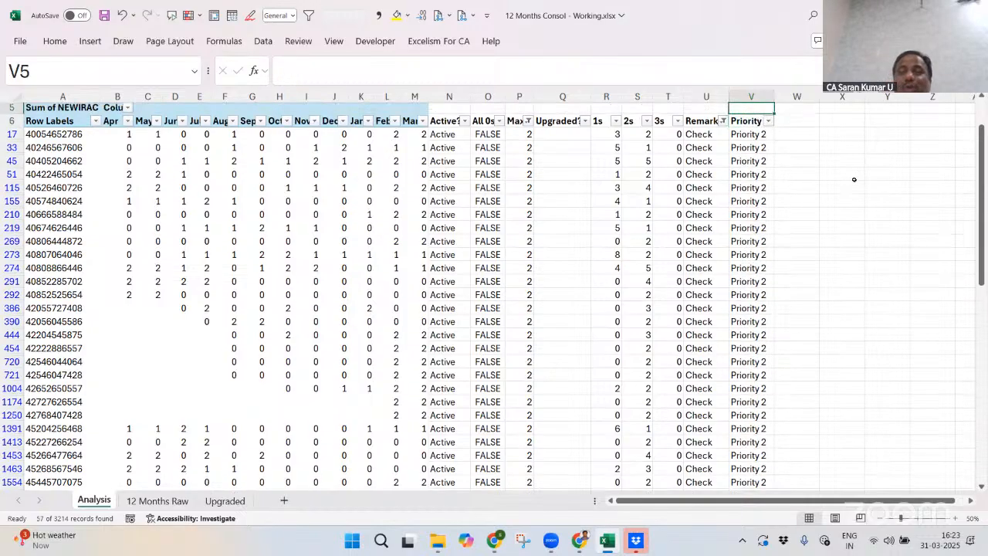
Clear all active filters from the table under header row 6
key("Down")
key("Down")
key("Left")
key("alt+a")
key("c")
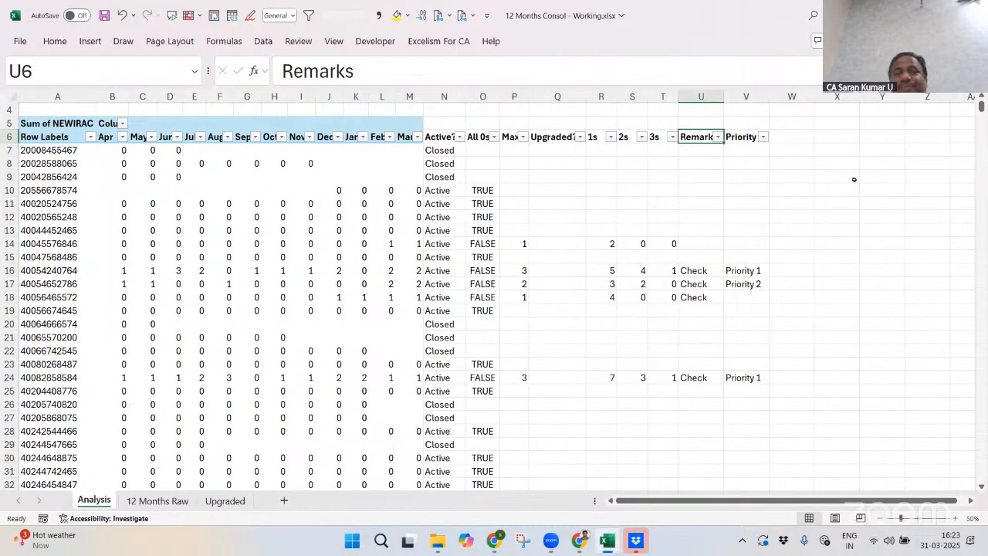
Filter the Max column in header row 6 to show only the value 1
key("Left")
key("Left")
key("Left")
key("alt+Down")
key("Escape")
key("Left")
key("Left")
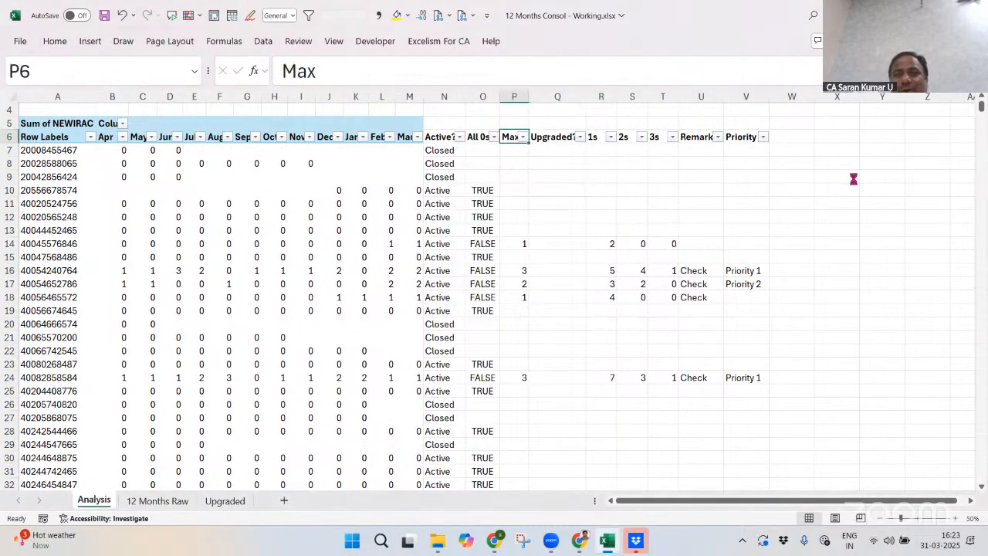
key("alt+Down")
key("Down")
key("Down")
key("Down")
key("Down")
key("Down")
key("Down")
key("space")
key("Down")
key("space")
key("Return")
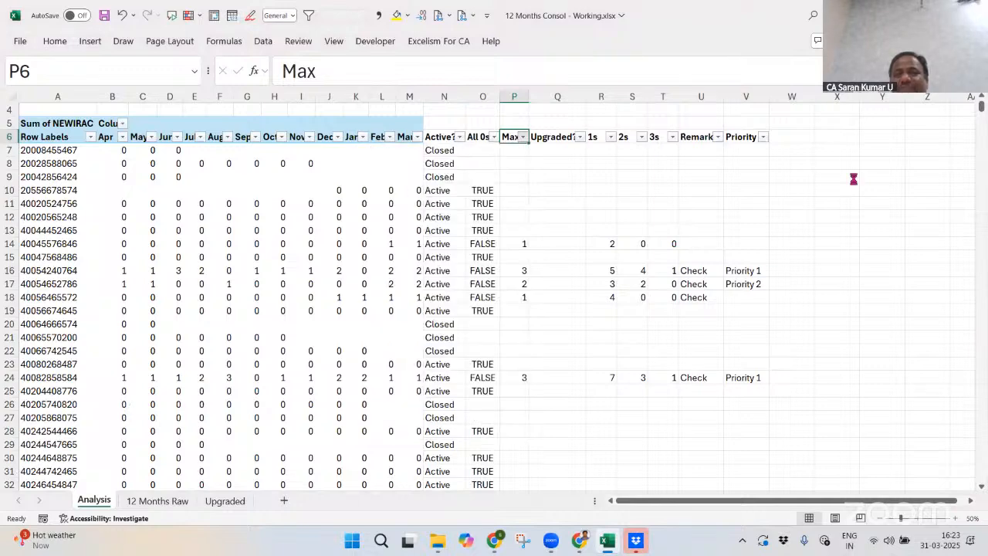
Exclude blanks from the Remarks column so only "Check" rows with Max 1 are listed
key("Right")
key("Right")
key("Right")
key("Right")
key("Right")
key("alt+Down")
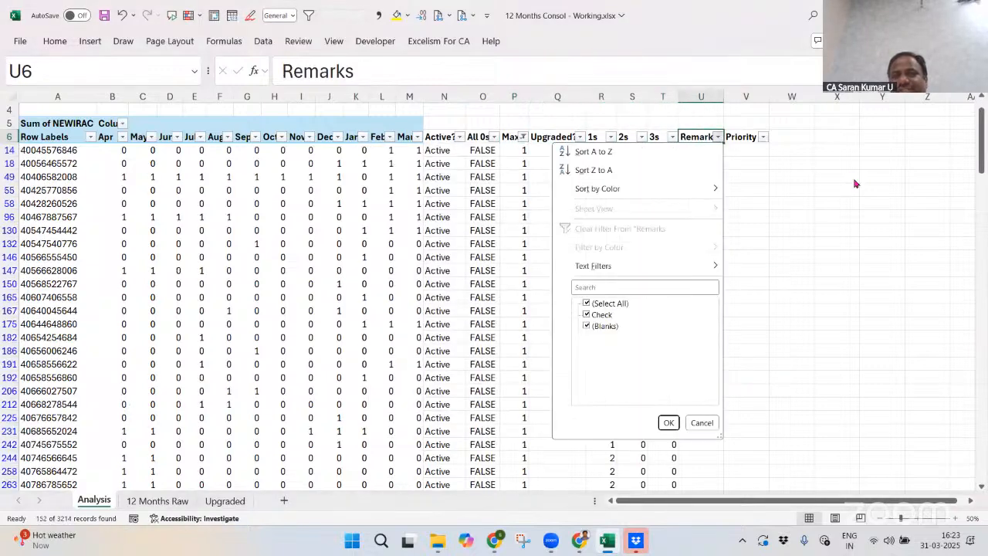
key("Down")
key("Down")
key("Down")
key("Down")
key("Down")
key("Down")
key("Down")
key("Down")
key("Down")
key("space")
key("Down")
key("space")
key("Return")
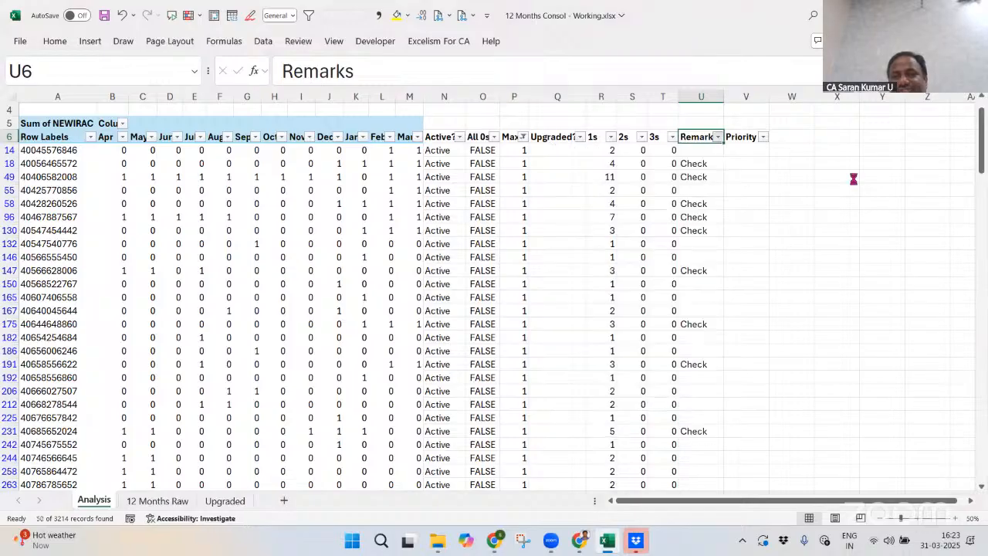
Fill the Priority column of all the filtered Max 1 "Check" rows with "Priority 3"
key("Down")
key("ctrl+Down")
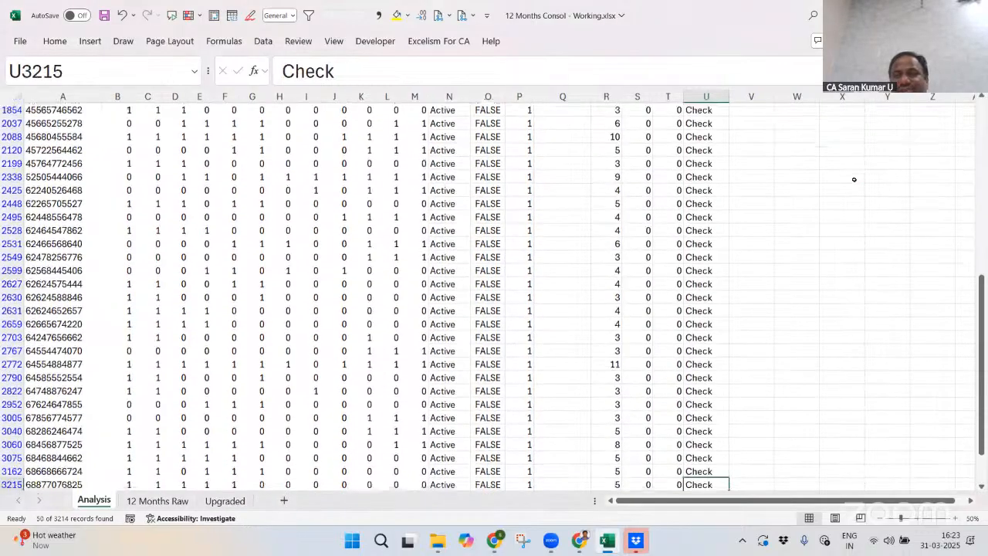
key("Right")
key("ctrl+shift+Up")
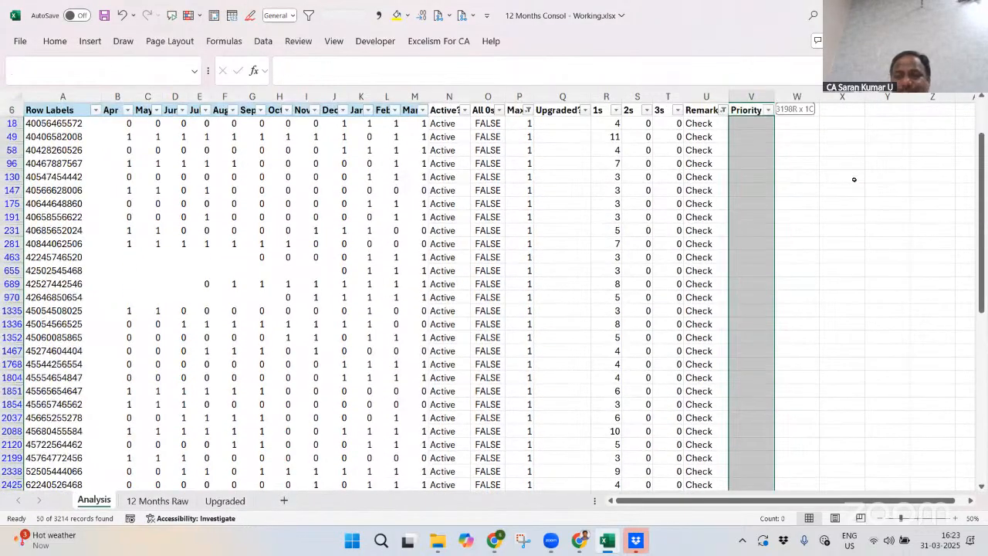
type("Priority 2")
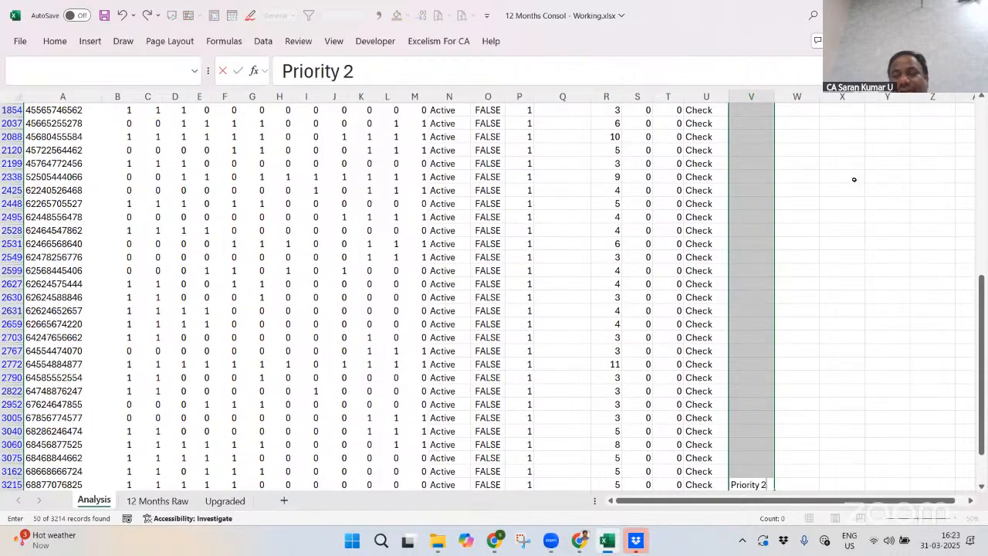
key("BackSpace")
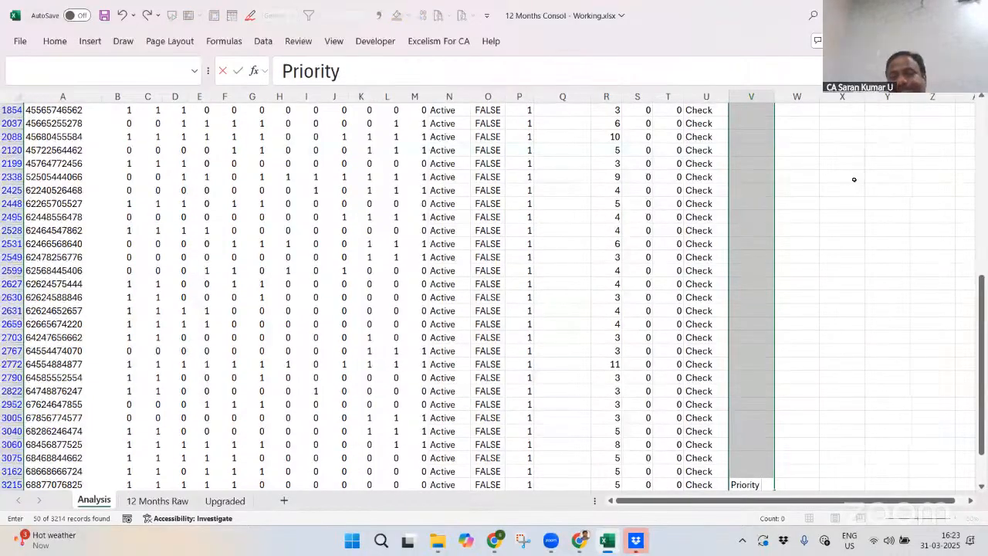
type("3")
key("ctrl+Return")
key("ctrl+Up")
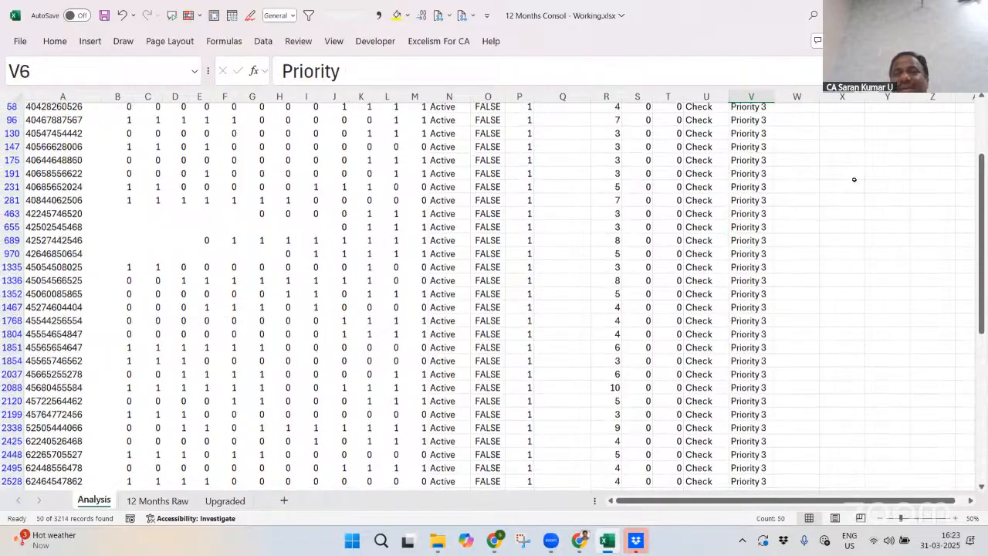
key("Down")
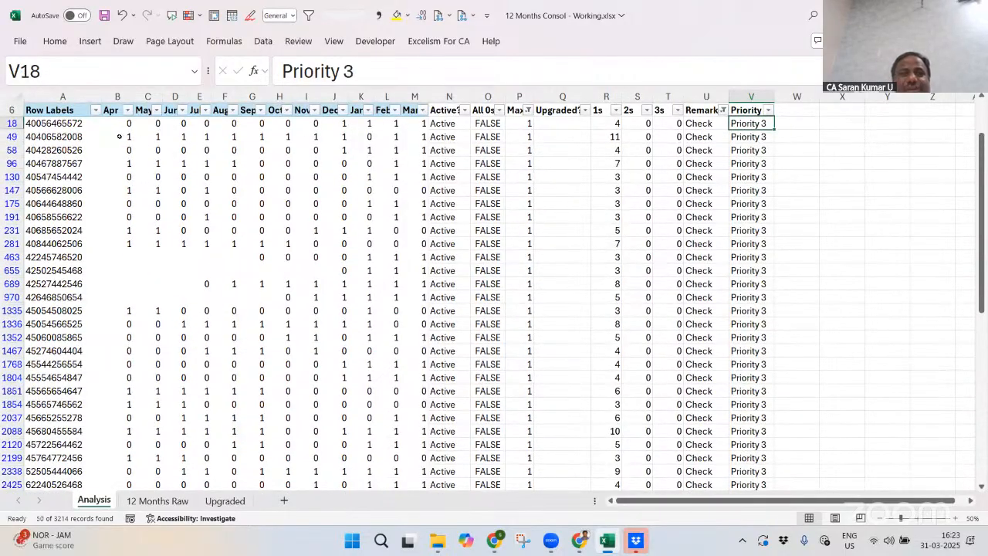
Examine the monthly codes and the 1s, 2s and 3s counts of the account in row 49
left_click_drag(120, 137, 350, 136)
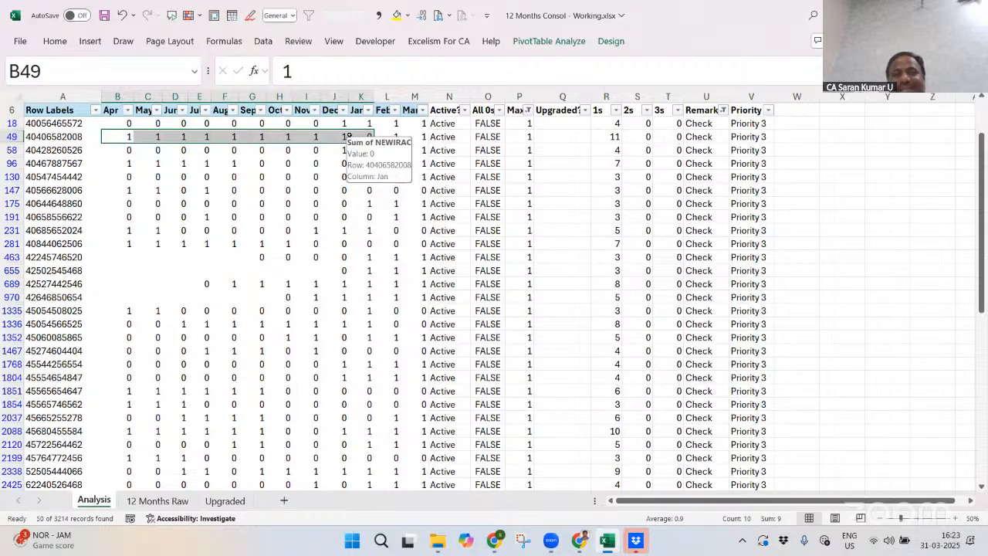
key("Right")
key("Right")
key("Right")
key("Right")
key("Right")
key("Right")
key("Right")
key("Right")
key("Right")
key("Right")
key("Right")
key("Right")
key("Right")
key("Right")
key("Right")
key("Right")
key("Right")
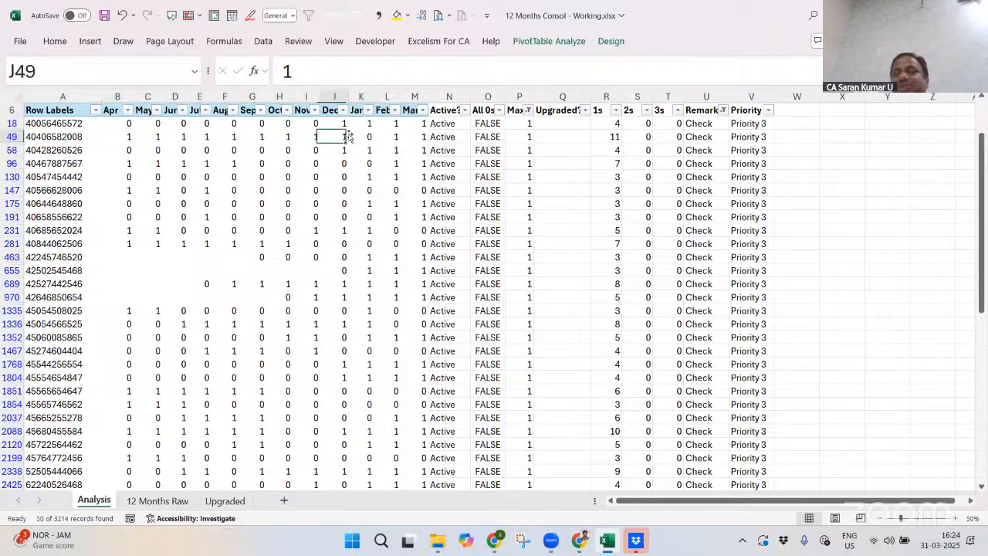
key("Right")
key("Right")
key("Right")
key("Right")
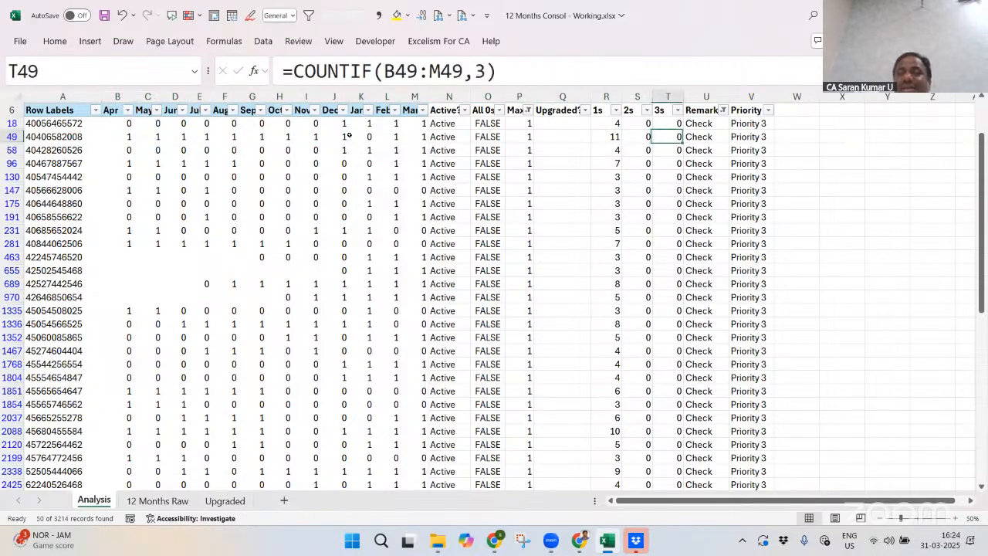
key("Up")
key("Up")
key("Left")
key("Down")
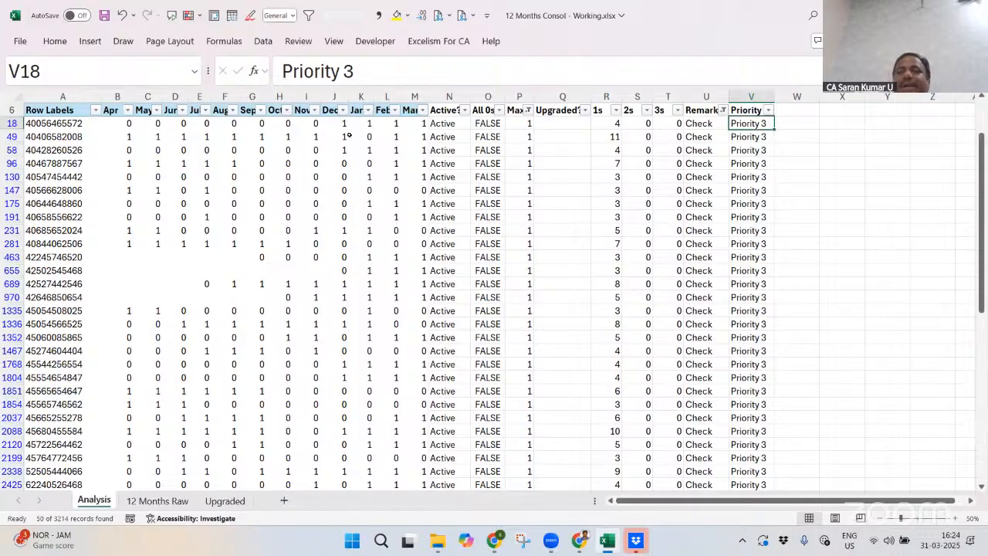
Remove the filters from header row 6 and reapply fresh ones with all rows showing
key("Up")
key("Up")
key("Up")
key("Up")
key("Up")
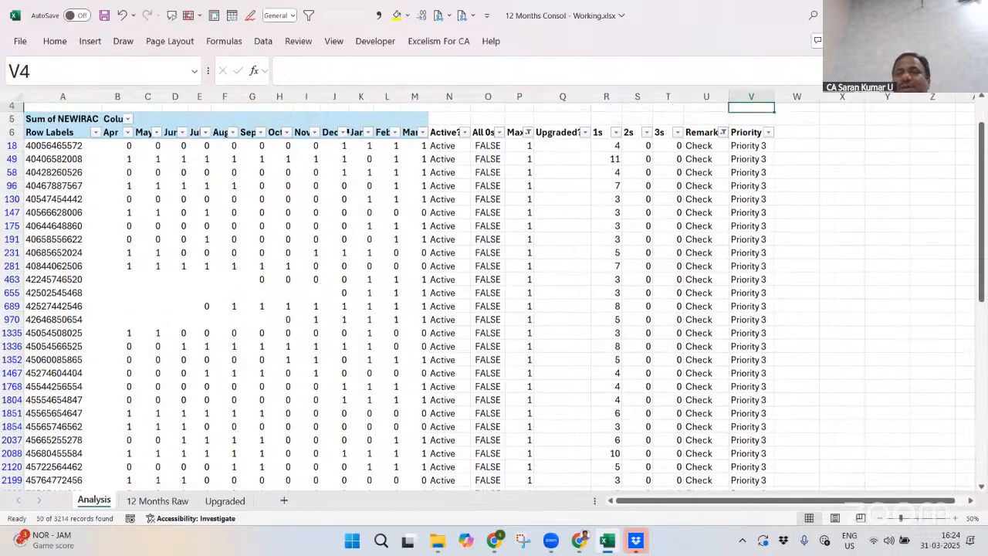
key("Down")
key("Down")
key("Down")
key("Down")
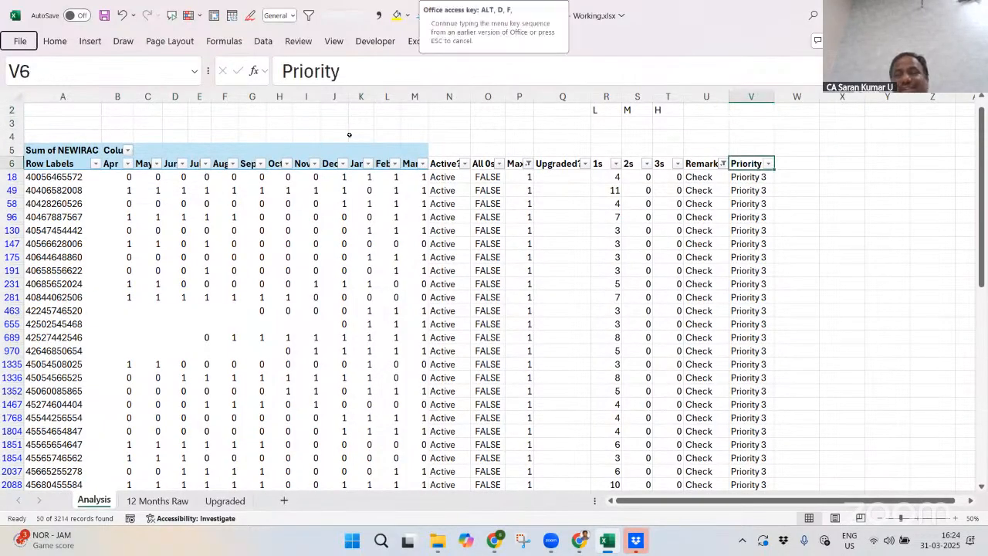
key("ctrl+shift+l")
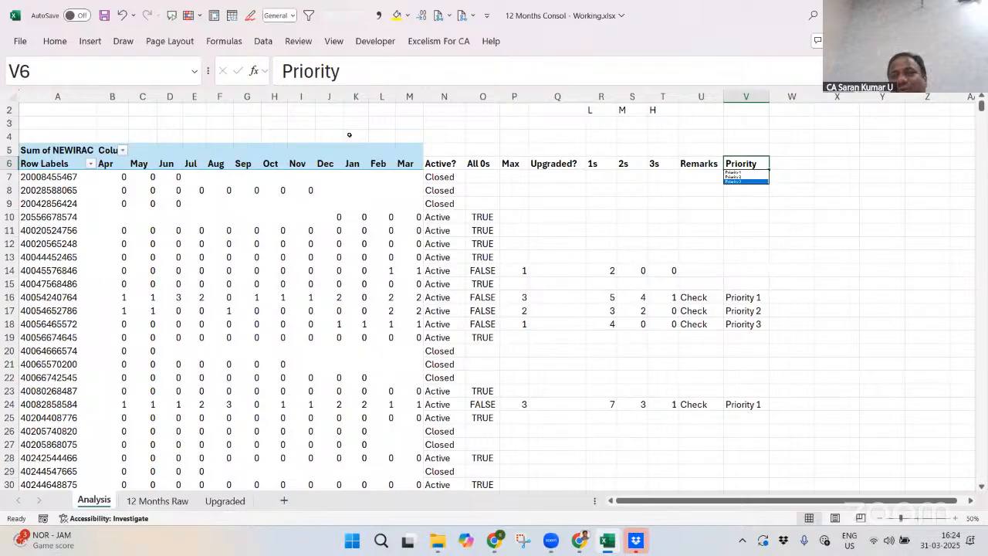
key("ctrl+shift+l")
Filter the Priority column to exclude blanks, keeping Priority 1, Priority 2 and Priority 3
key("alt+Down")
key("Down")
key("Down")
key("Down")
key("Down")
key("Down")
key("Down")
key("Down")
key("Down")
key("Down")
key("Down")
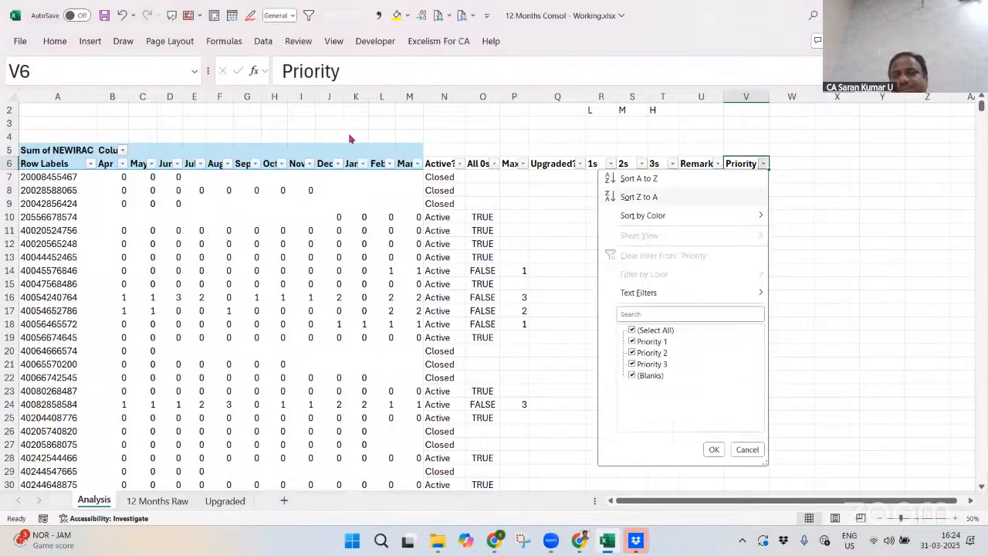
key("space")
key("Return")
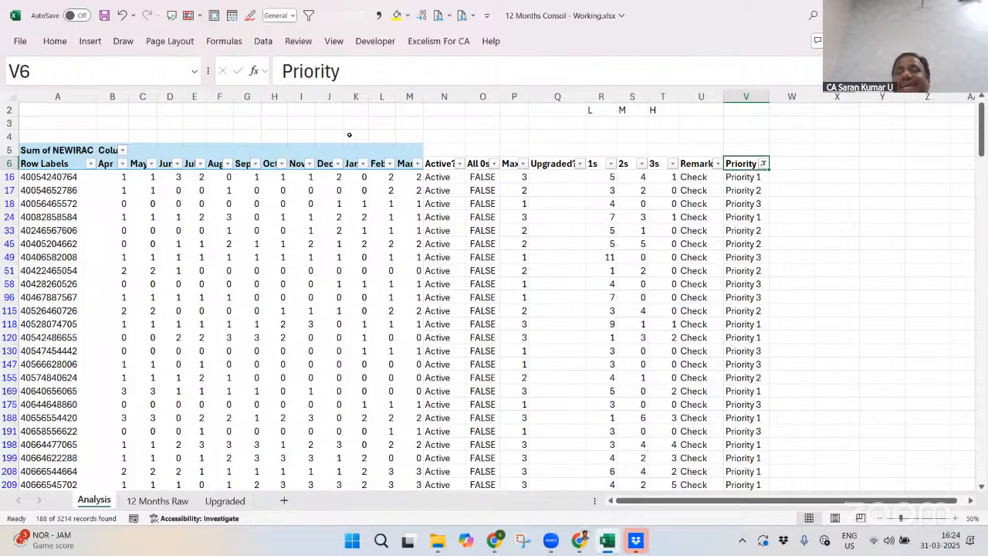
Narrow the Priority column filter to show only "Priority 1" accounts
key("alt+Down")
key("Down")
key("Down")
key("Down")
key("Down")
key("Down")
key("Down")
key("Down")
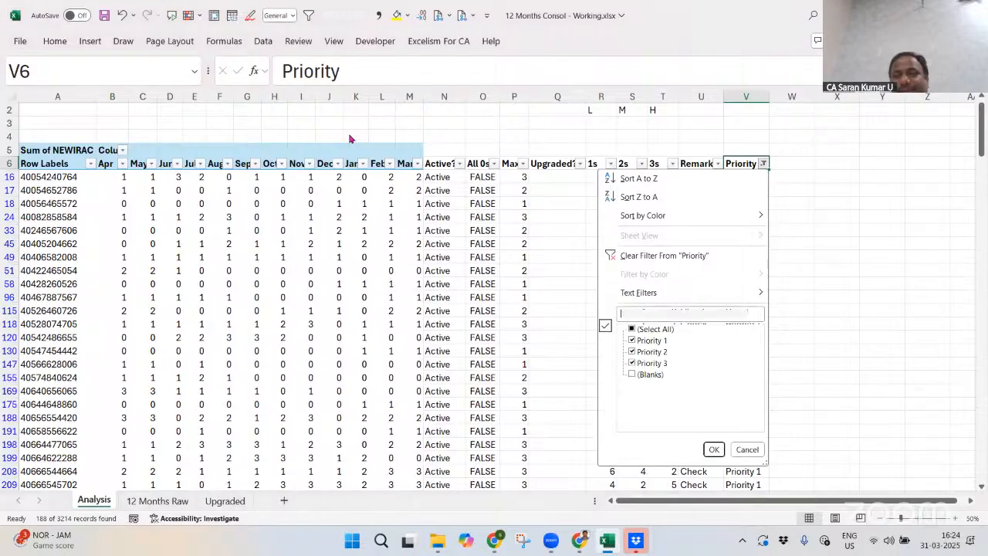
key("Down")
key("Down")
key("space")
key("Down")
key("space")
key("Return")
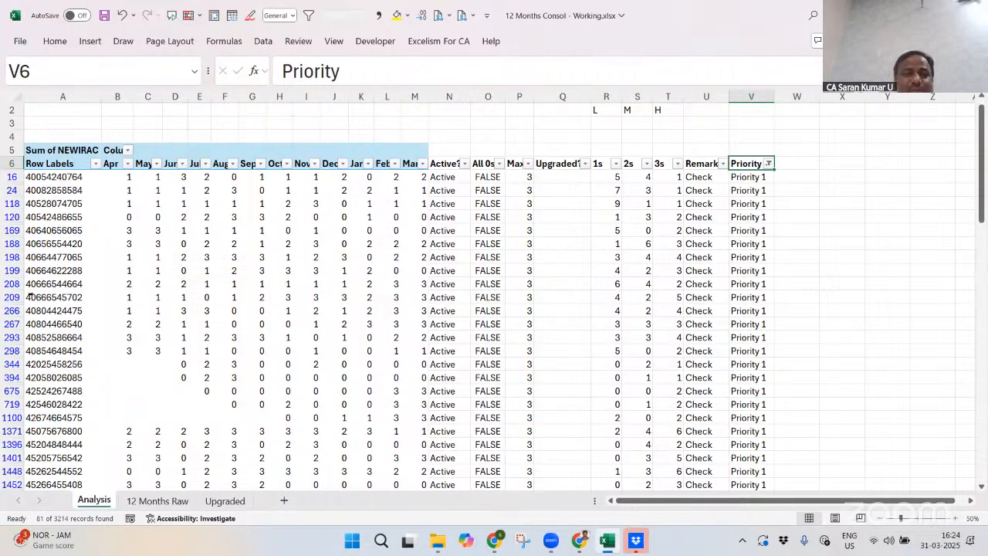
Examine the monthly codes through March of the Priority 1 accounts in rows 1100 and 719
left_click(282, 418)
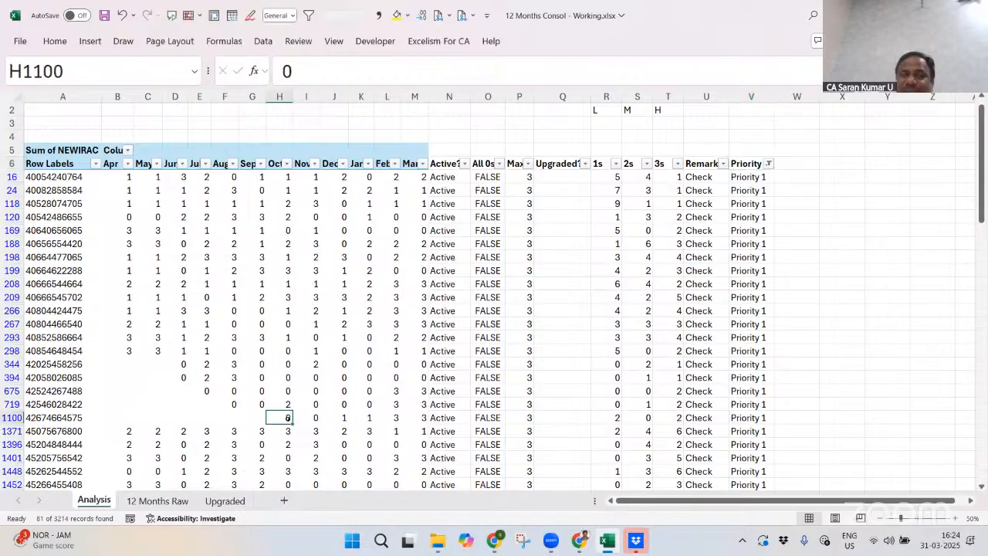
left_click_drag(287, 418, 403, 415)
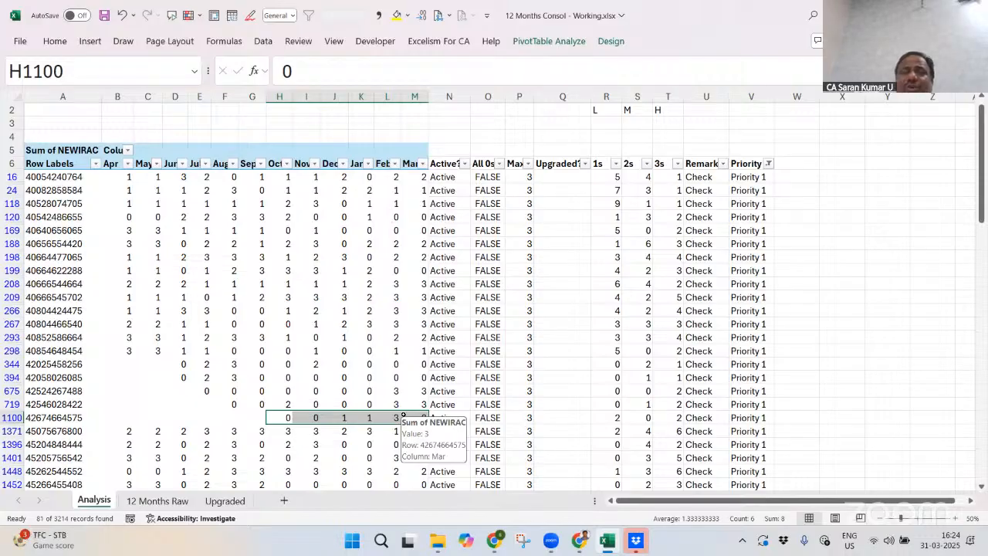
left_click(223, 402)
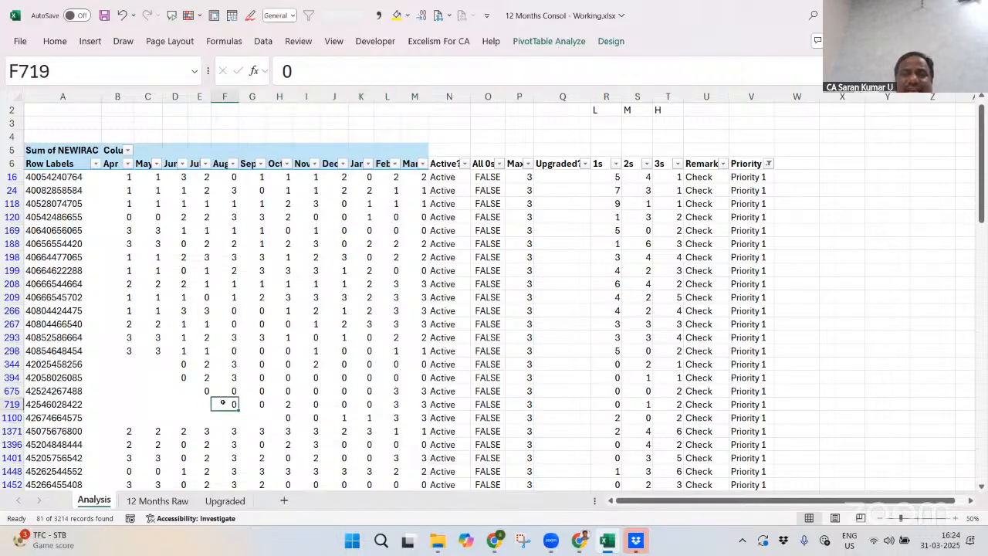
left_click_drag(222, 402, 415, 404)
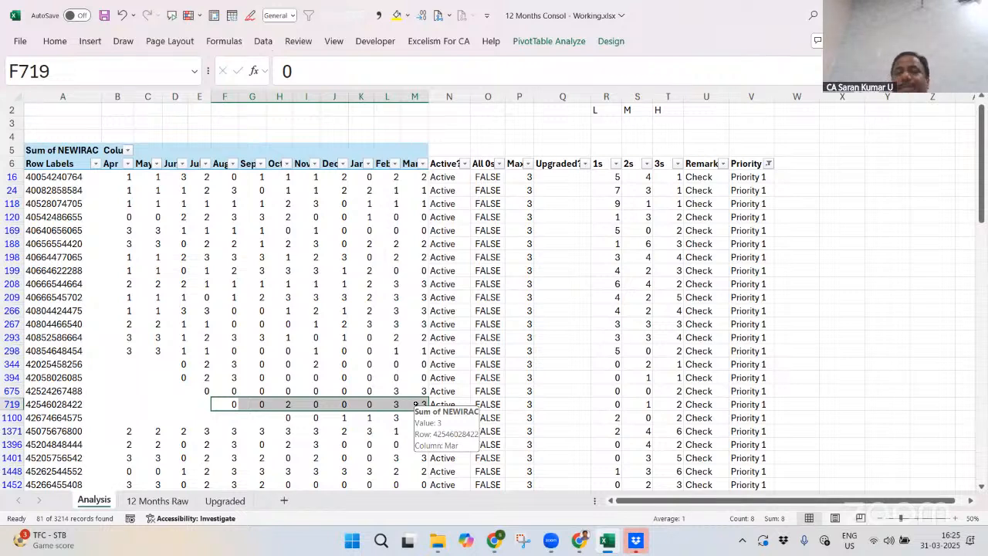
key("Right")
key("Right")
key("Right")
key("Right")
key("Right")
key("Right")
key("Right")
key("Right")
key("Right")
key("Right")
key("Right")
key("Right")
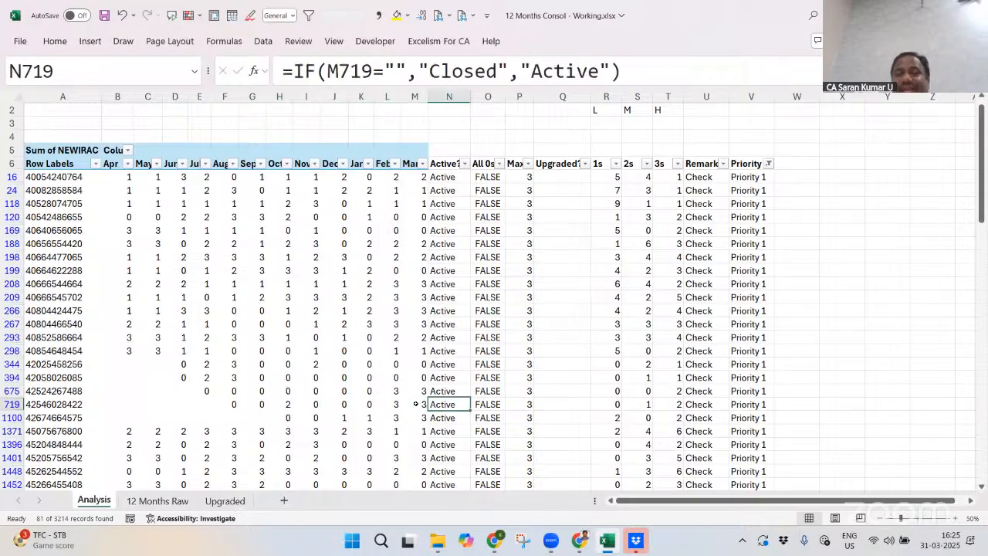
Widen the Priority column filter to show Priority 1, Priority 2 and Priority 3 accounts
key("Right")
key("Right")
key("Right")
key("Right")
key("ctrl+Up")
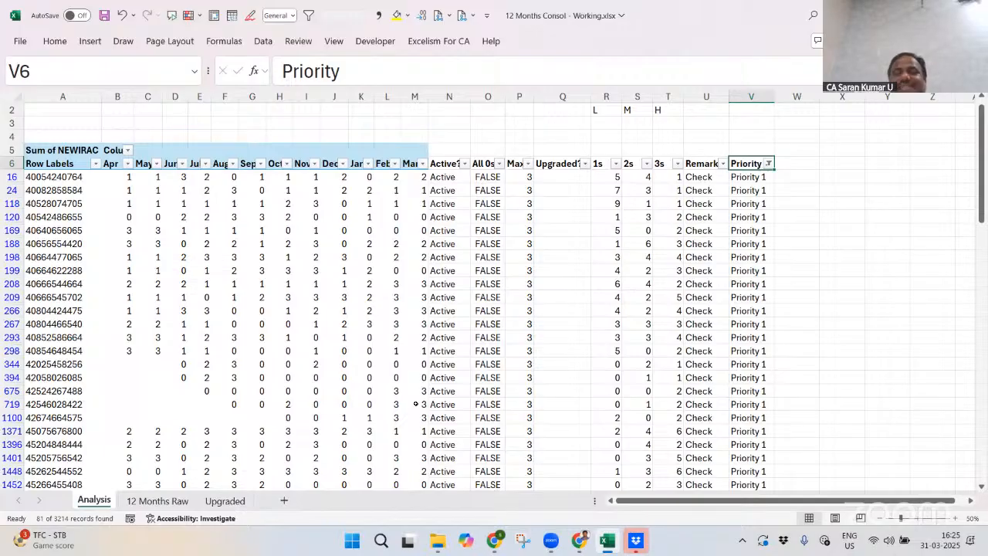
key("alt+Down")
key("Down")
key("Down")
key("Down")
key("Down")
key("Down")
key("Down")
key("Down")
key("Down")
key("Down")
key("Down")
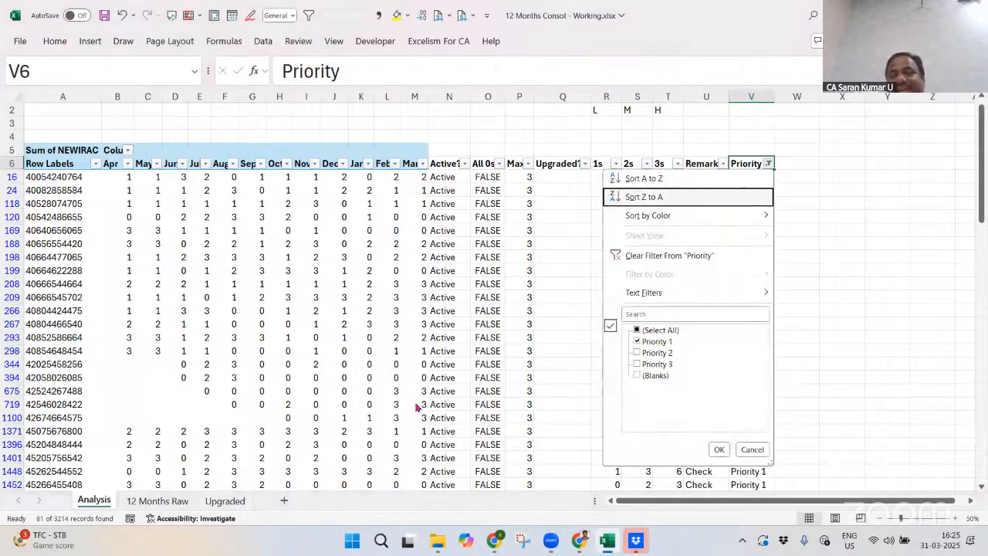
key("Return")
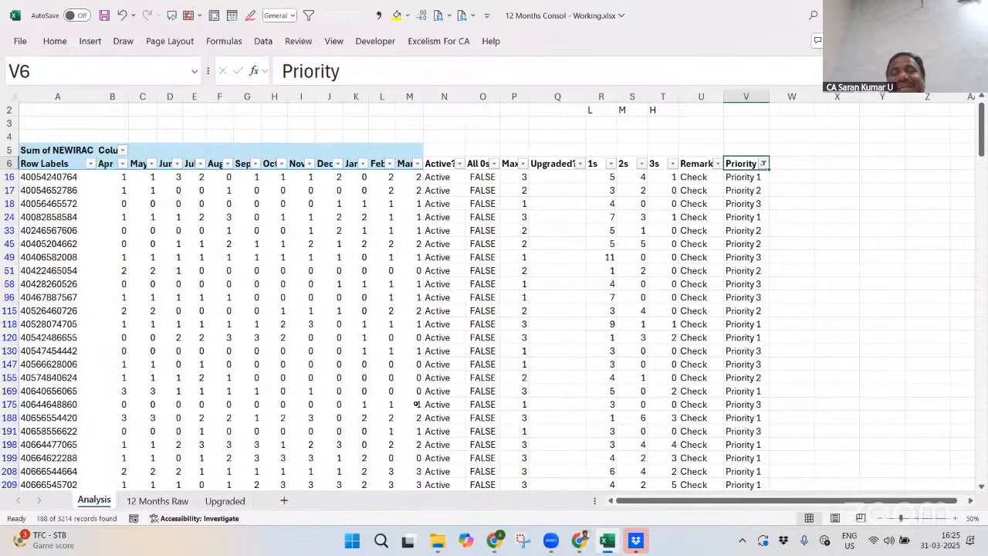
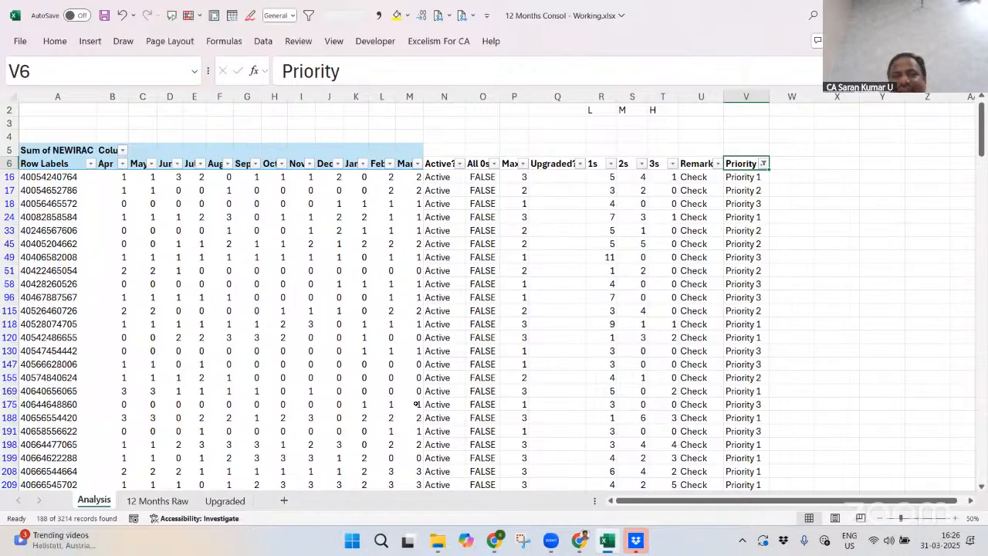
Clear the sheet's filters and filter the Priority column again to exclude only the blanks
key("alt+d")
key("f")
key("s")
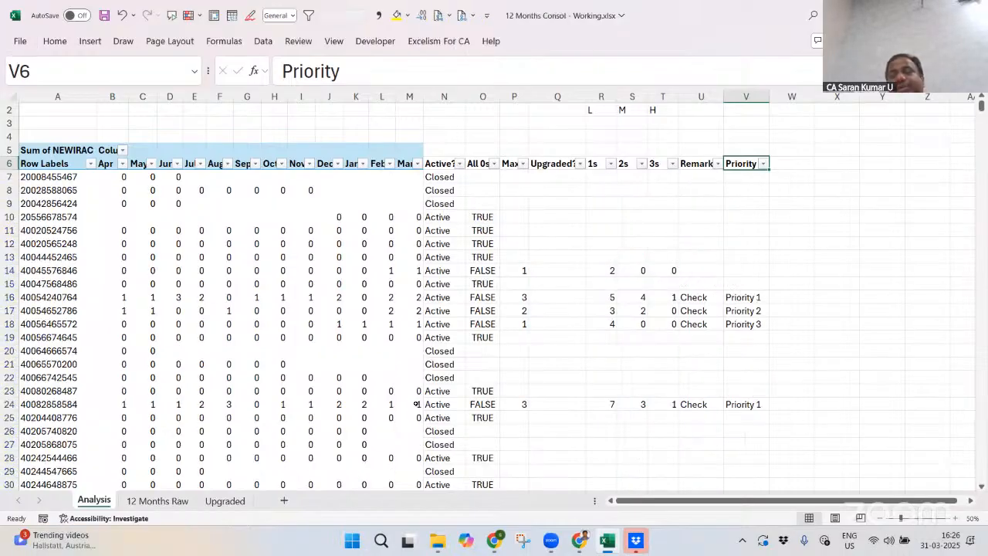
key("alt+Down")
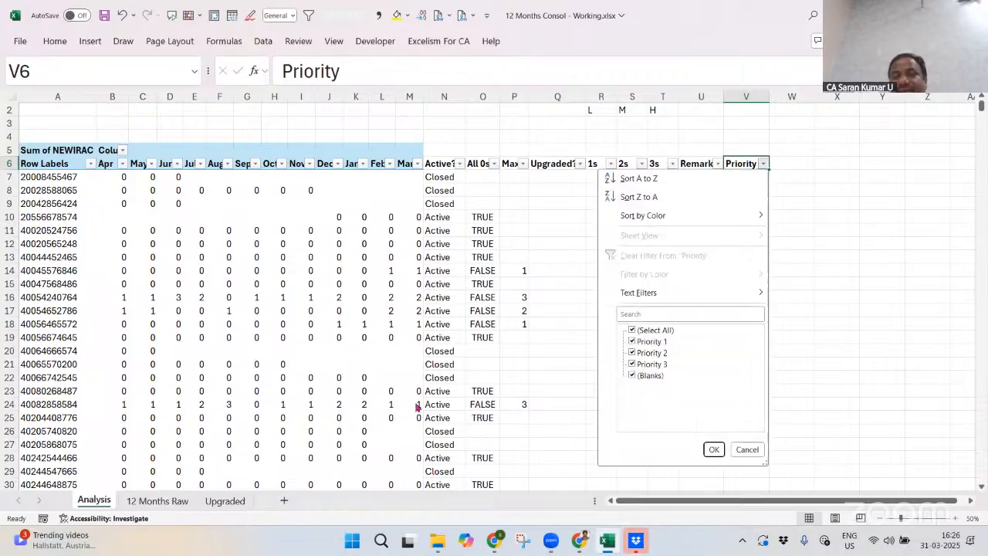
key("Down")
key("Down")
key("Down")
key("Down")
key("Down")
key("Down")
key("Down")
key("Down")
key("Down")
key("Down")
key("Down")
key("Down")
key("Down")
key("space")
key("Return")
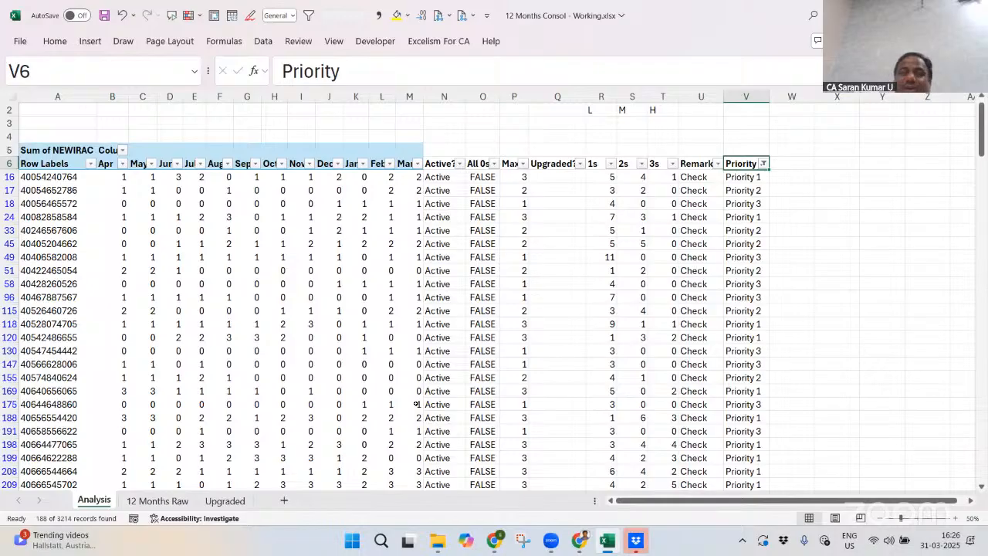
Copy the Row Labels header with all filtered account numbers below it in column A
key("ctrl+Left")
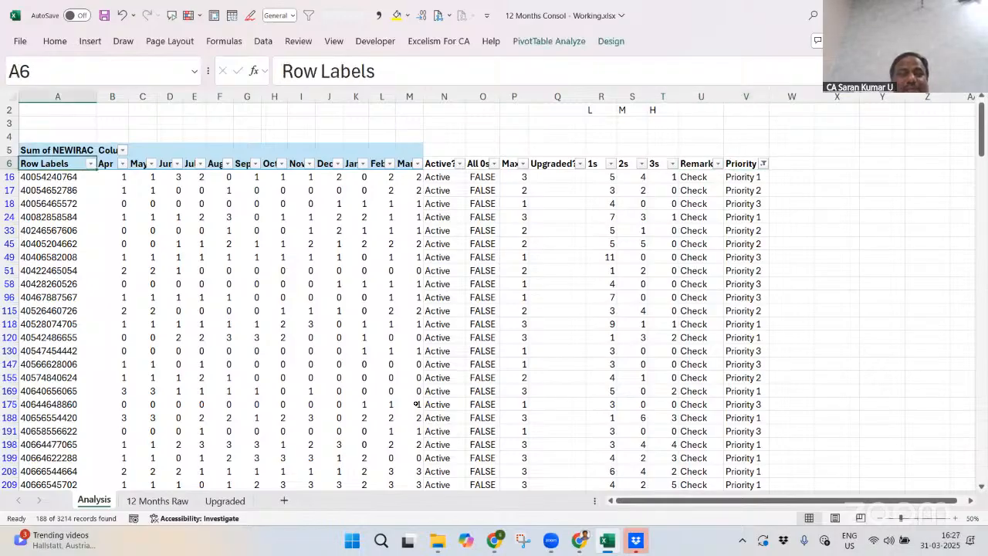
key("ctrl+shift+Down")
key("ctrl+c")
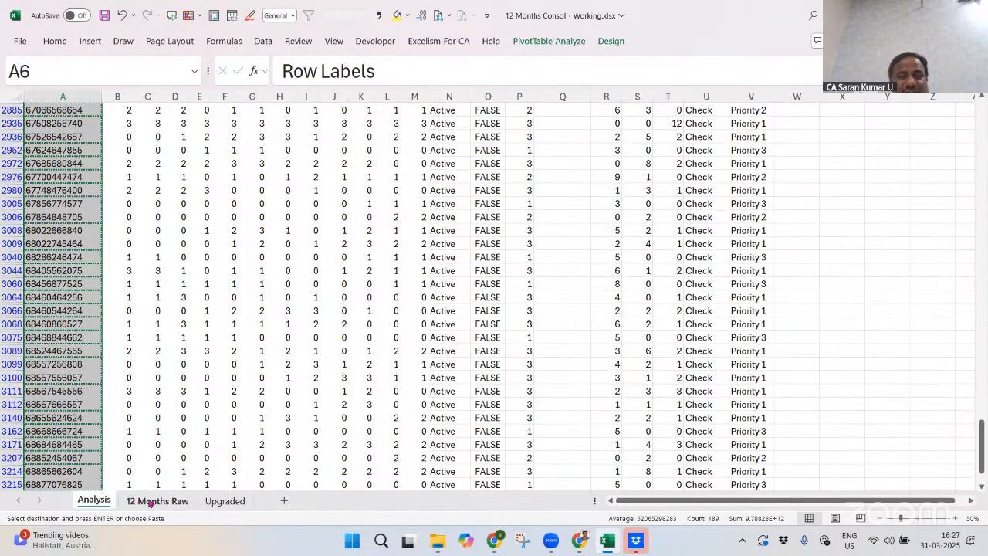
Add a new worksheet and name it "Priority Accts"
left_click(283, 502)
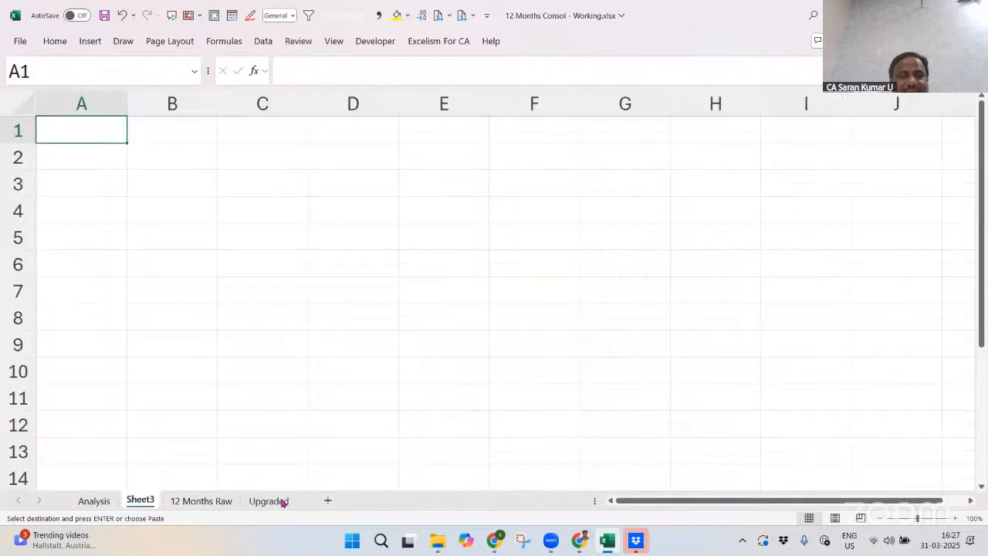
double_click(141, 502)
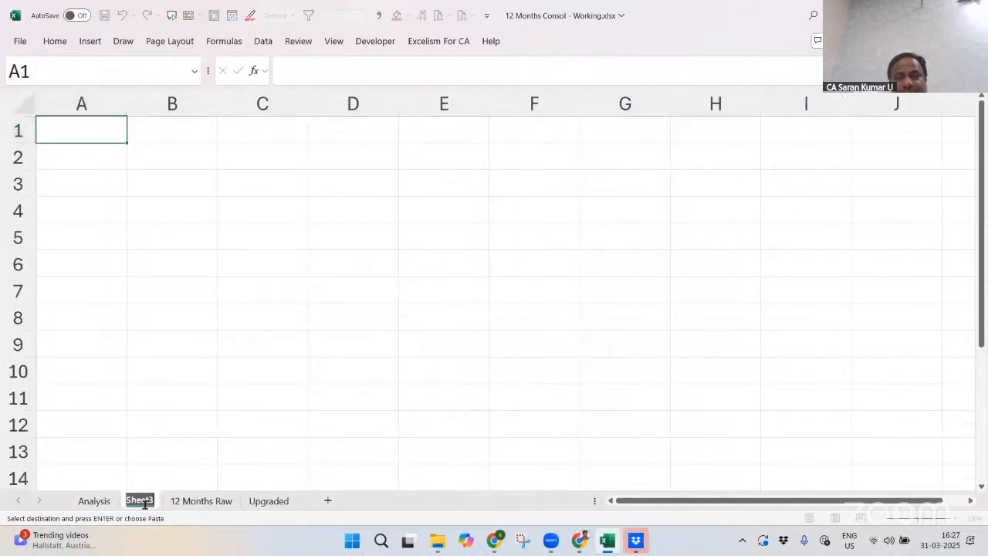
type("Priority")
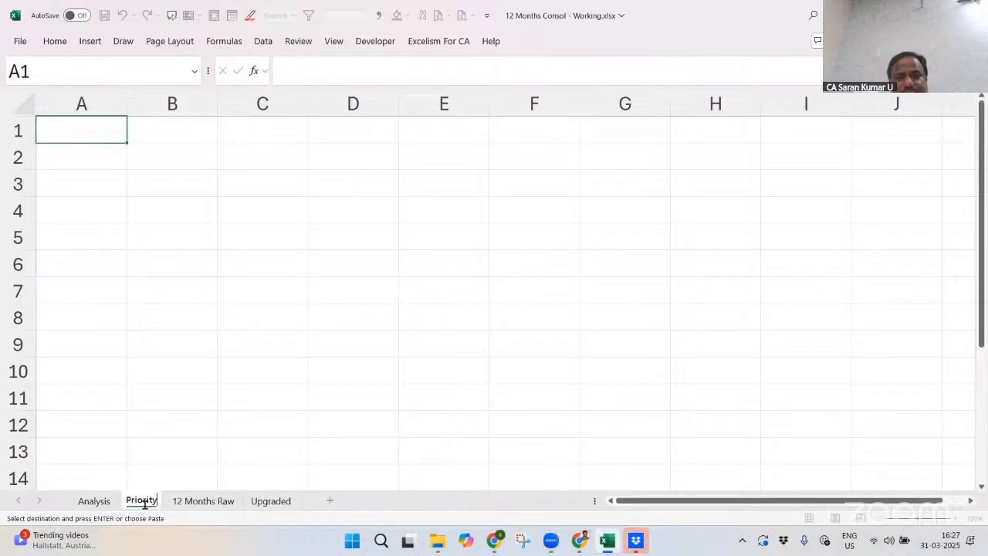
key("Return")
type("Accts")
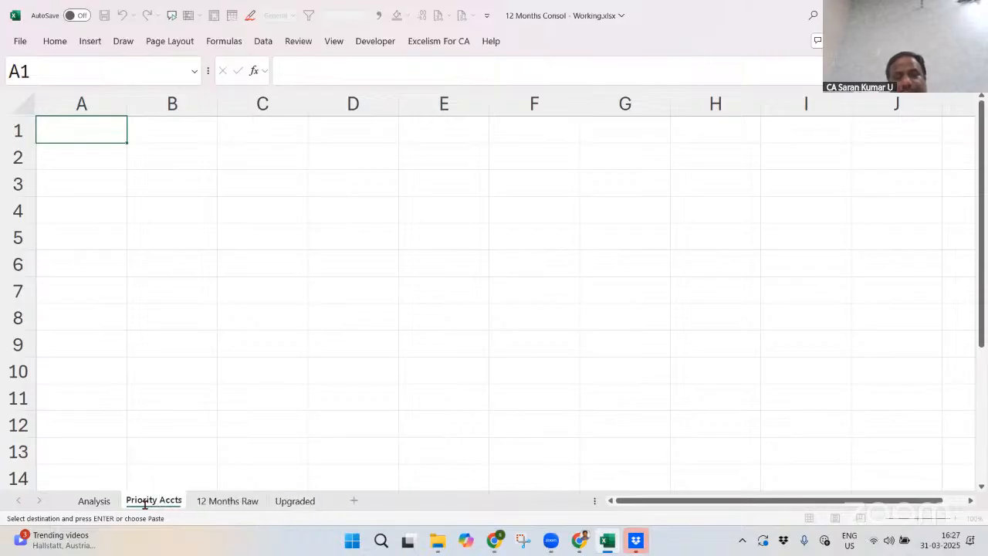
key("Return")
Paste the copied account list into the new sheet starting at cell A1
key("alt+;")
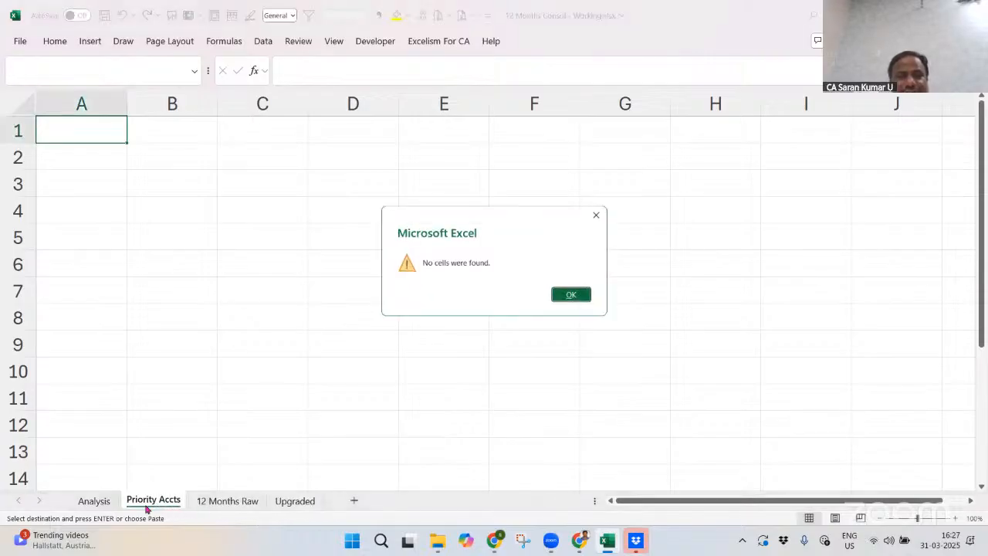
key("Return")
key("ctrl+v")
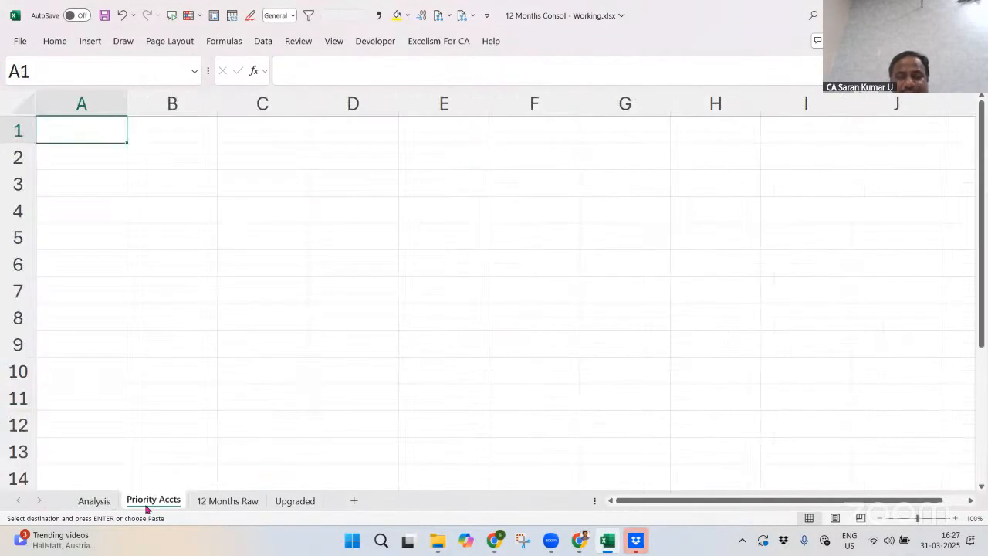
Change the header in A1 to "Acct No" and autofit the column to show the full account numbers
type("Ac")
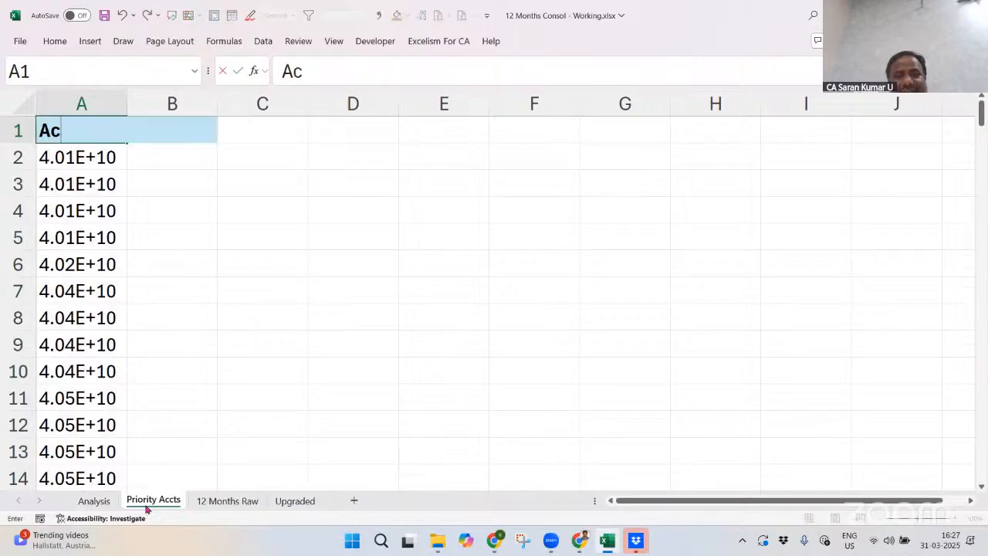
type("ct No")
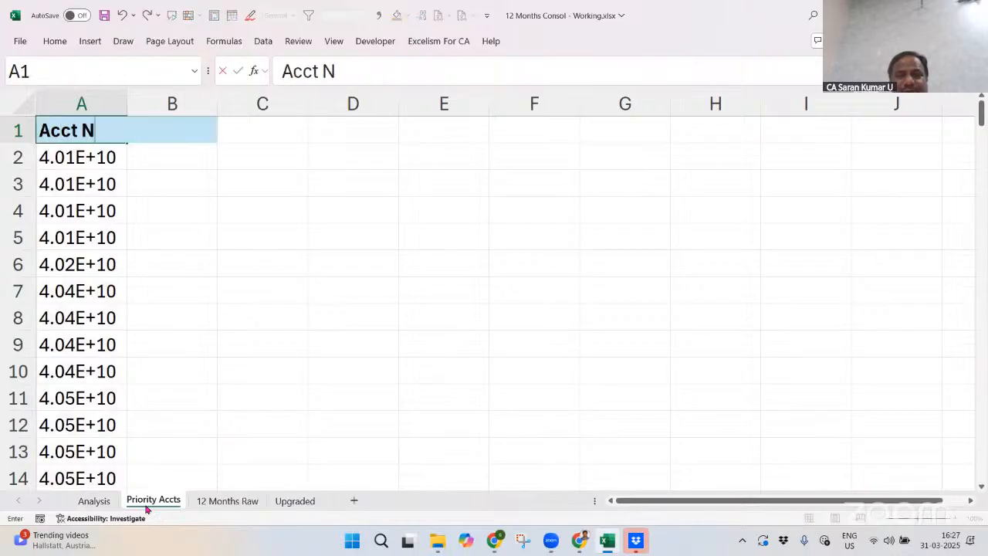
key("Return")
key("ctrl+a")
key("alt+h")
key("o")
key("i")
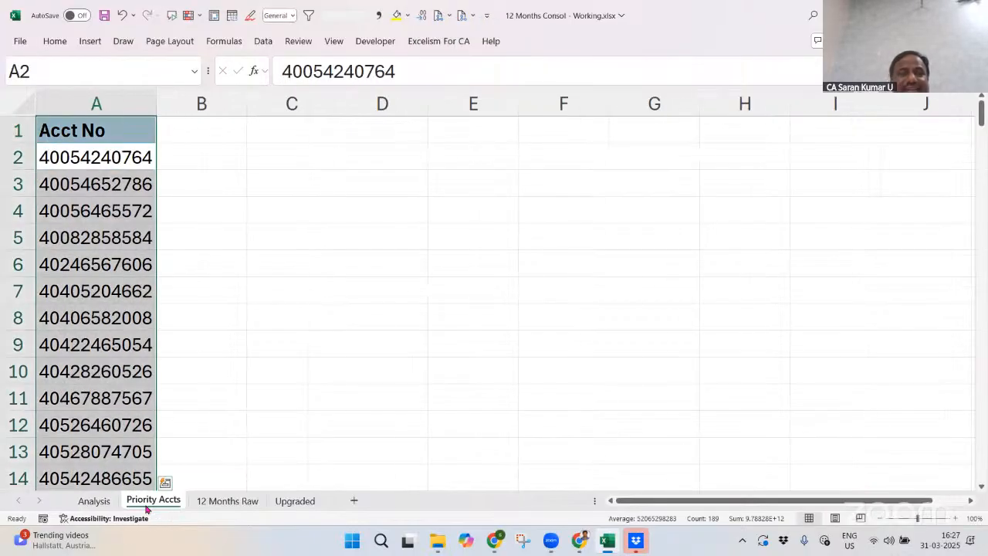
Enter the headers "Name", "CIF" and "O/s" in B1:D1 and make them bold
key("Right")
key("Up")
type("PName")
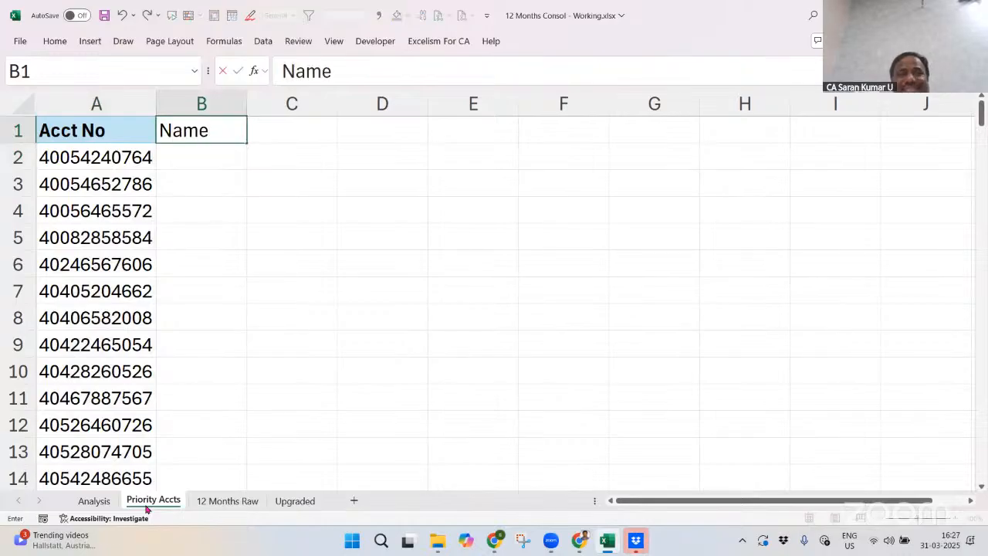
key("Tab")
type("CIF")
key("Tab")
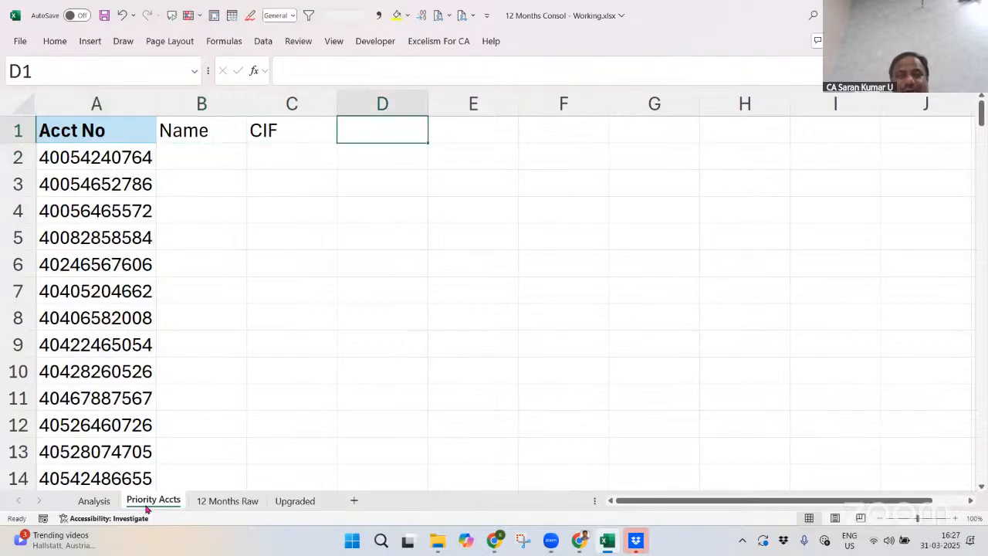
type("O/s")
key("Return")
key("Up")
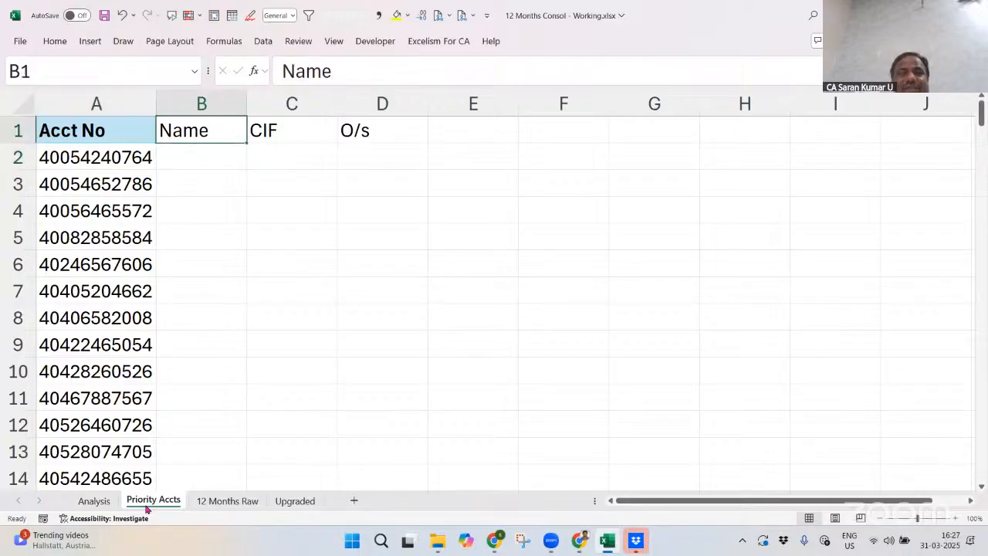
key("shift+Right")
key("shift+Right")
key("ctrl+b")
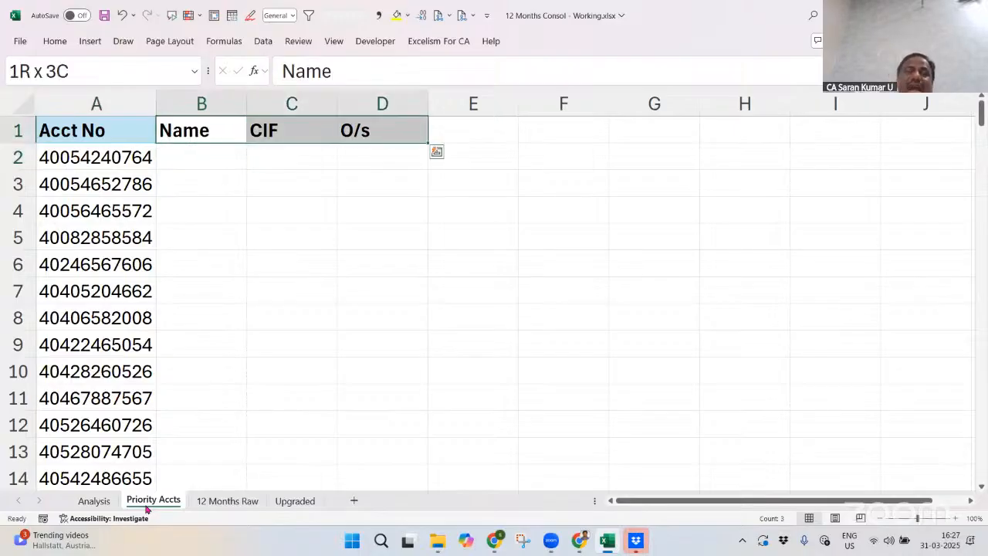
key("Left")
key("ctrl+Down")
key("ctrl+Up")
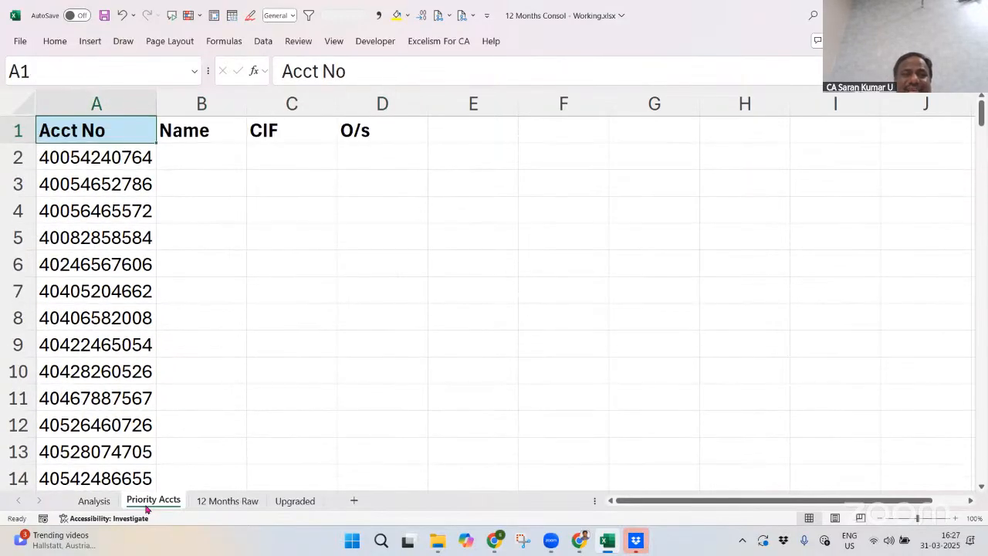
Reselect Priority 1, Priority 2 and Priority 3 in the Analysis sheet's Priority filter and reapply it
key("ctrl+Page_Up")
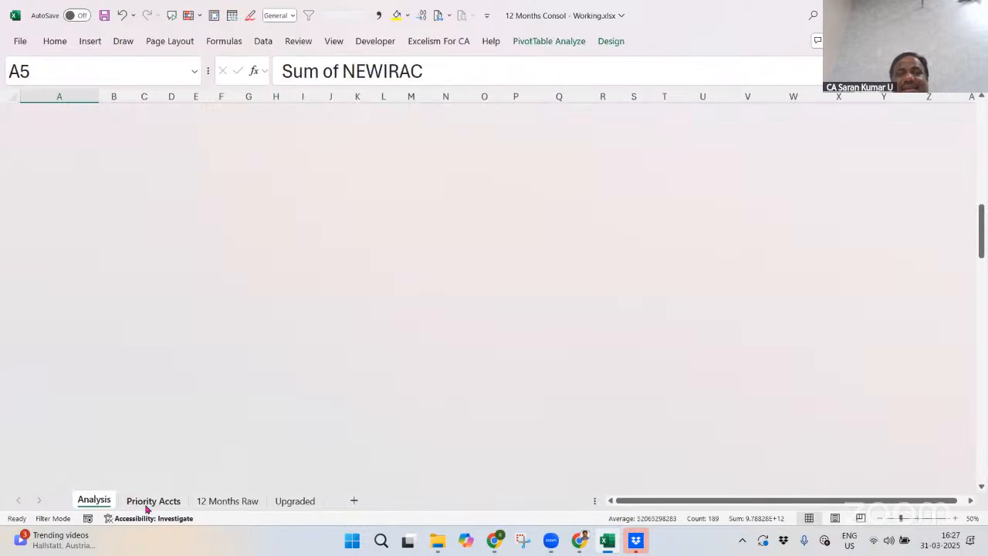
key("Right")
key("Right")
key("Right")
key("Right")
key("Down")
key("Right")
key("Right")
key("Right")
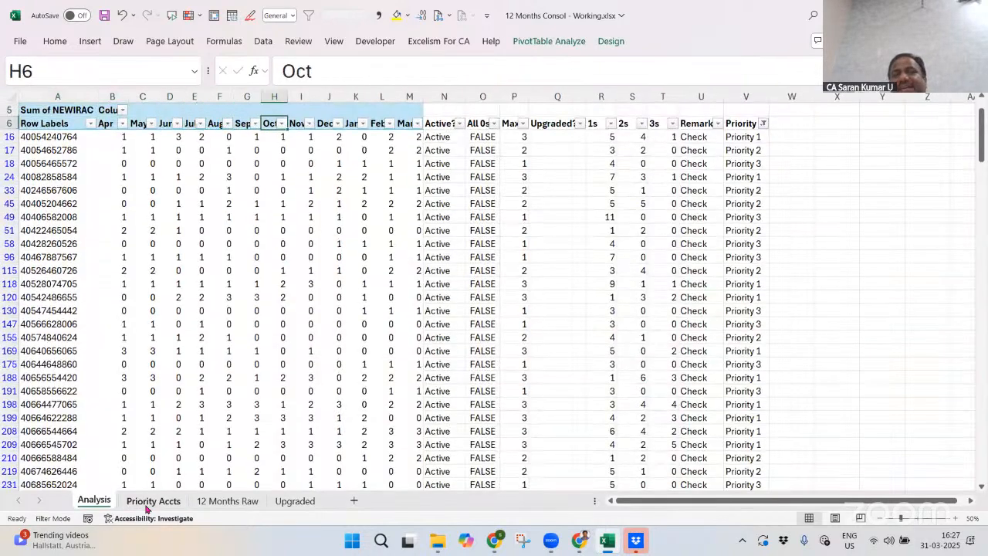
key("ctrl+Right")
key("alt+Down")
key("Tab")
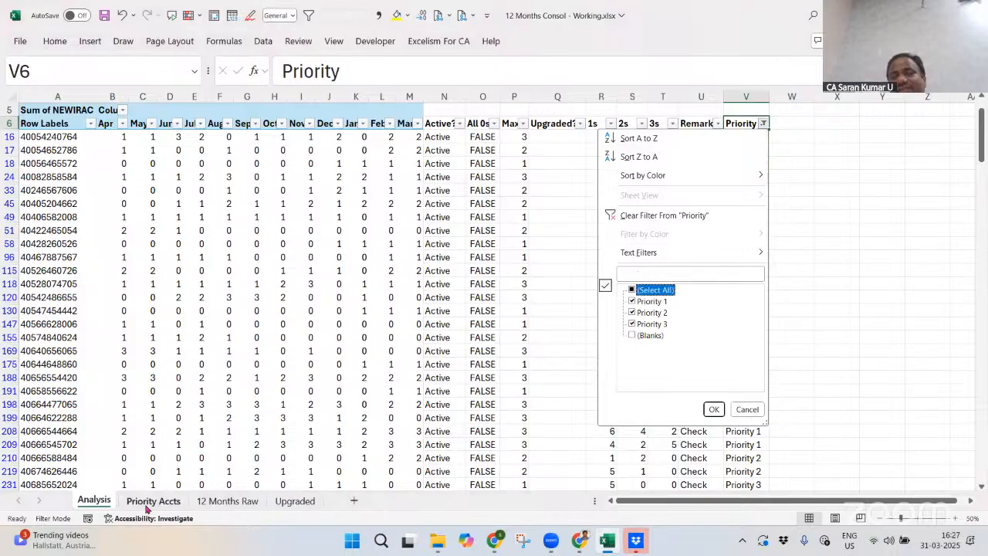
key("space")
key("Down")
key("Down")
key("Down")
key("Up")
key("Up")
key("Up")
key("space")
key("Down")
key("Down")
key("Down")
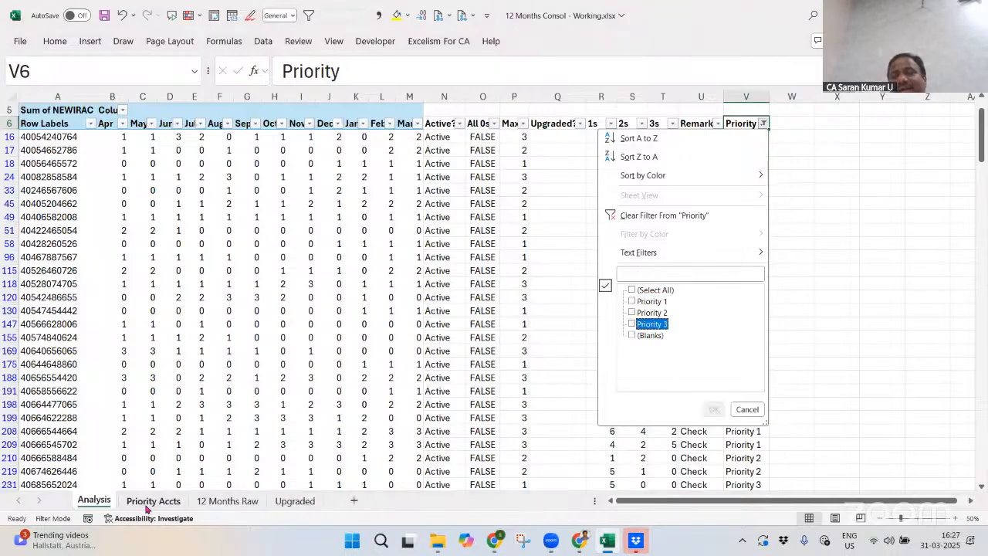
key("space")
key("Up")
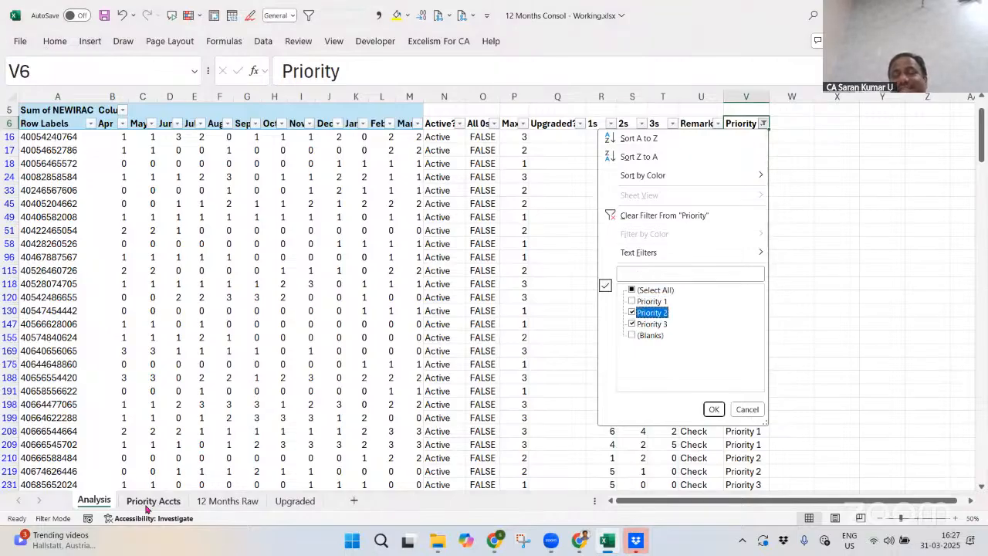
key("Up")
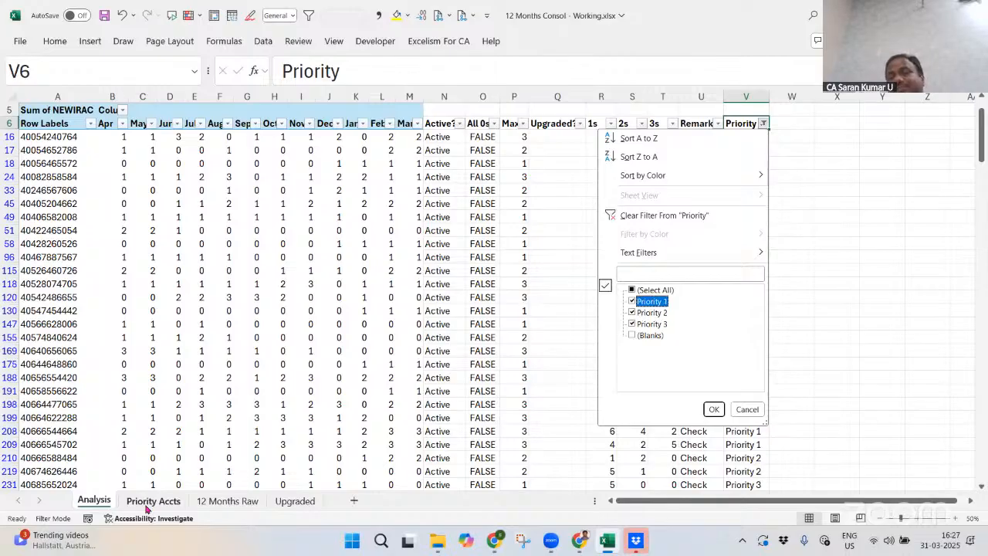
key("Return")
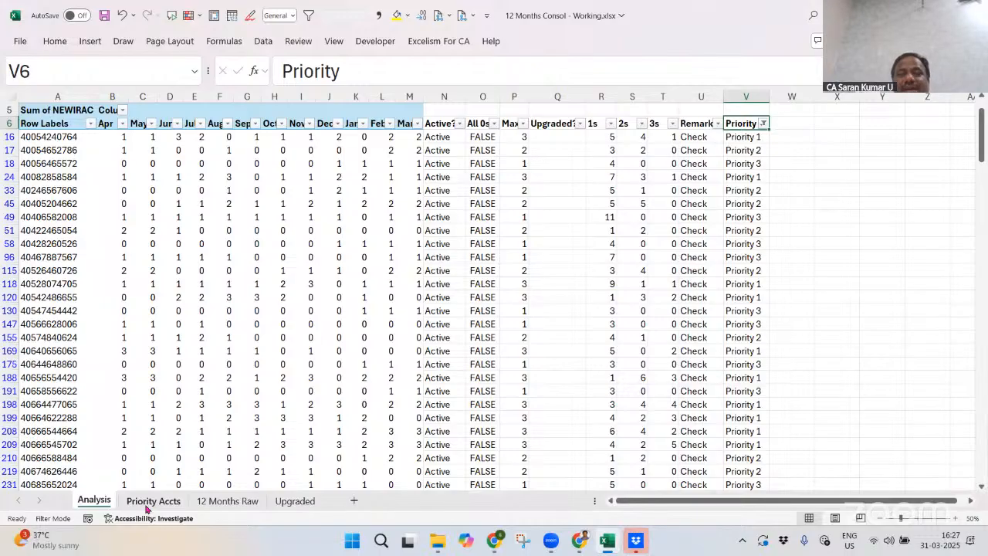
key("Left")
key("Left")
key("Left")
key("Right")
key("Right")
key("Right")
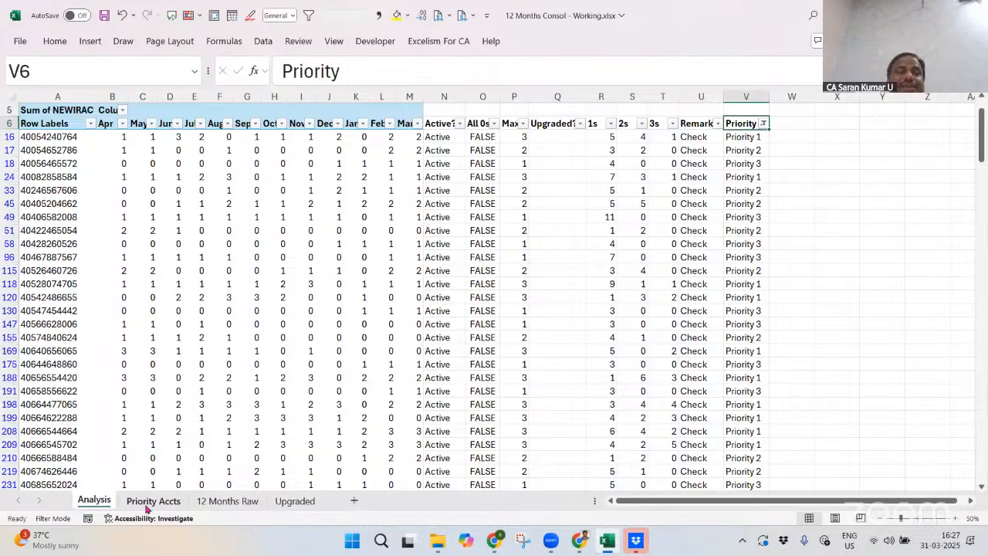
Insert a column before Name on the Priority Accts sheet and head it "O/s" in B1
left_click(153, 501)
key("Right")
key("Down")
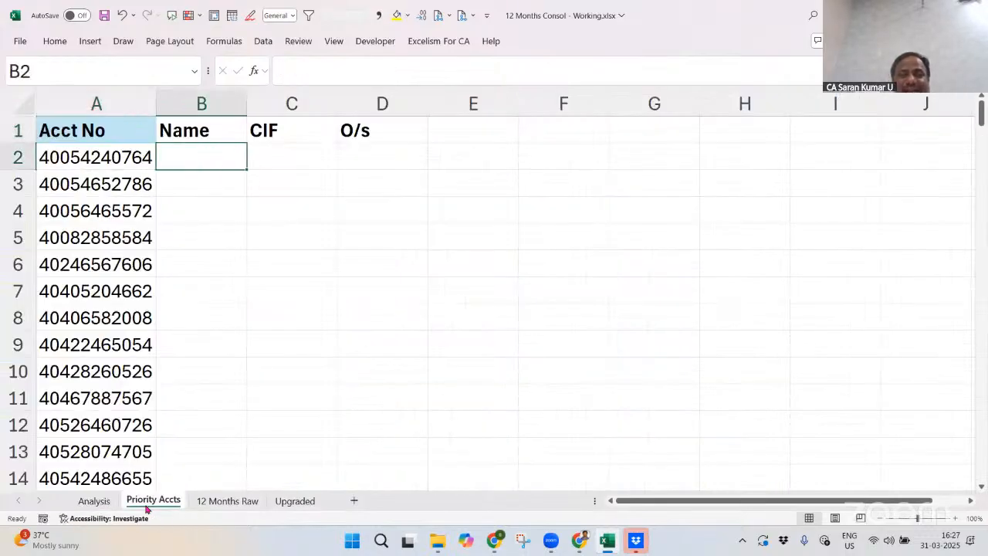
key("ctrl+shift+Down")
key("ctrl+shift+equal")
type("O/s")
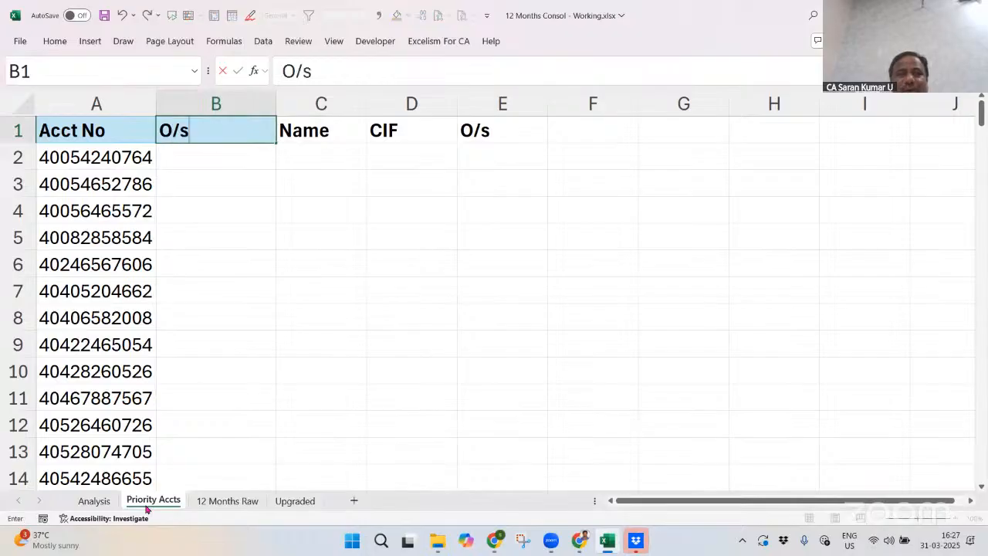
key("Return")
type("=vloo")
key("Tab")
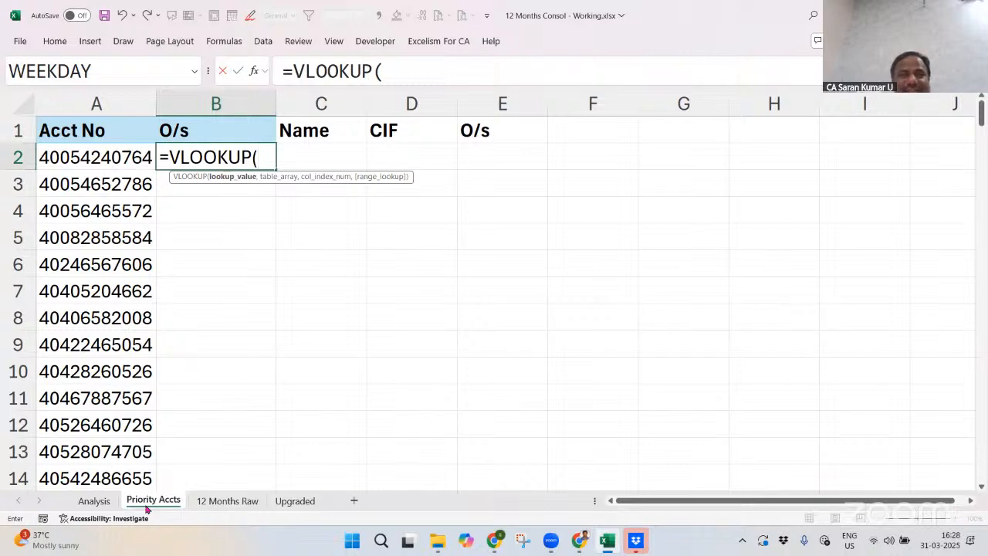
key("Escape")
type("=sumi")
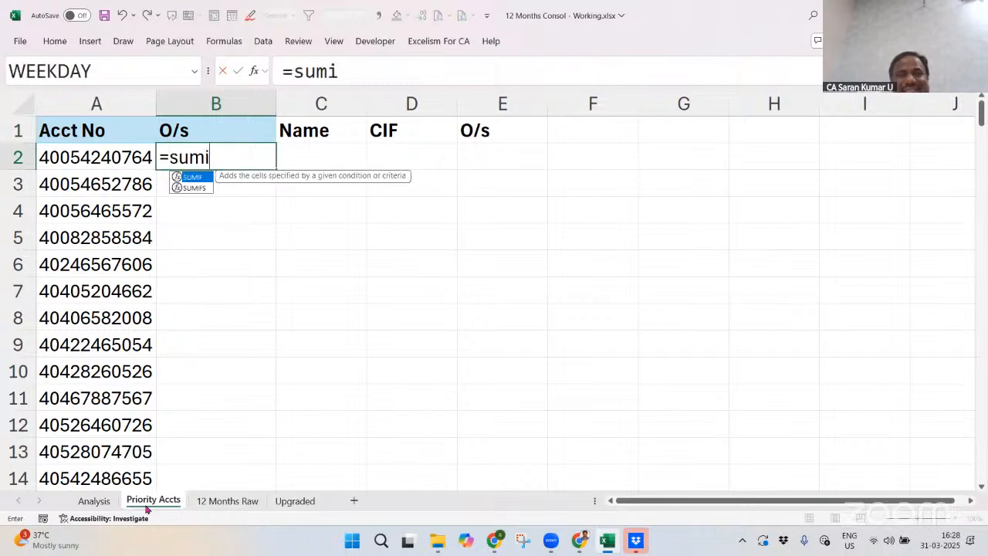
type("fs")
key("Tab")
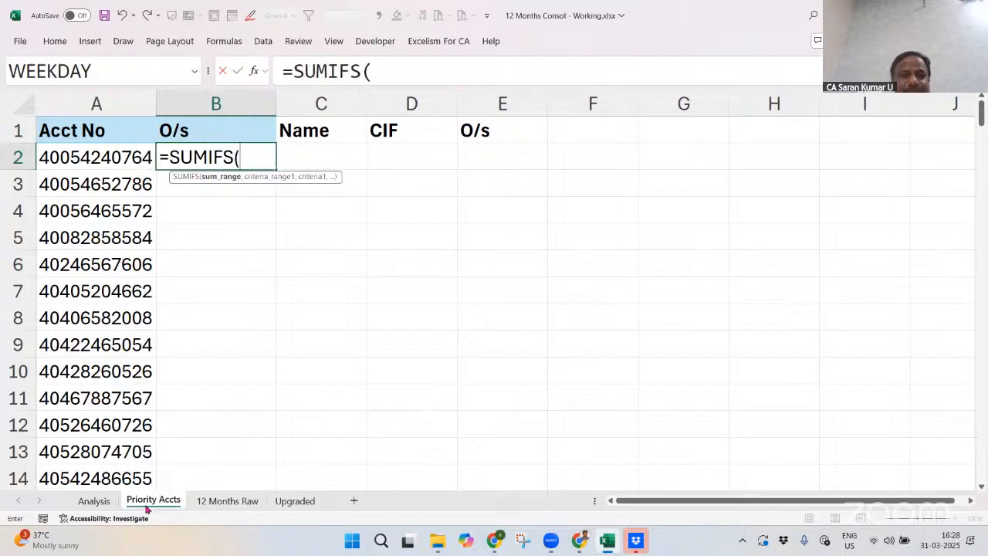
key("Escape")
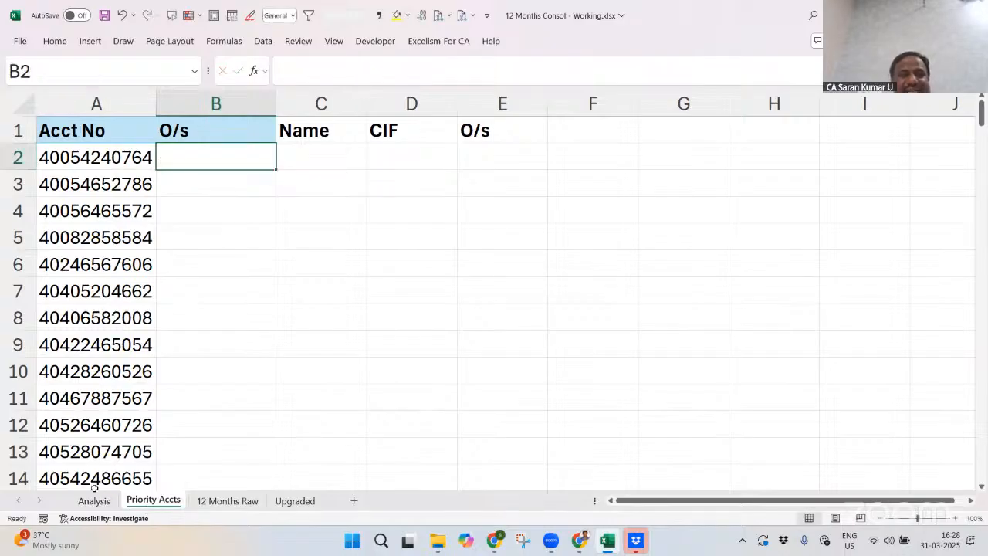
Filter the Month column of the 12 Months Raw sheet to show only Mar
left_click(94, 501)
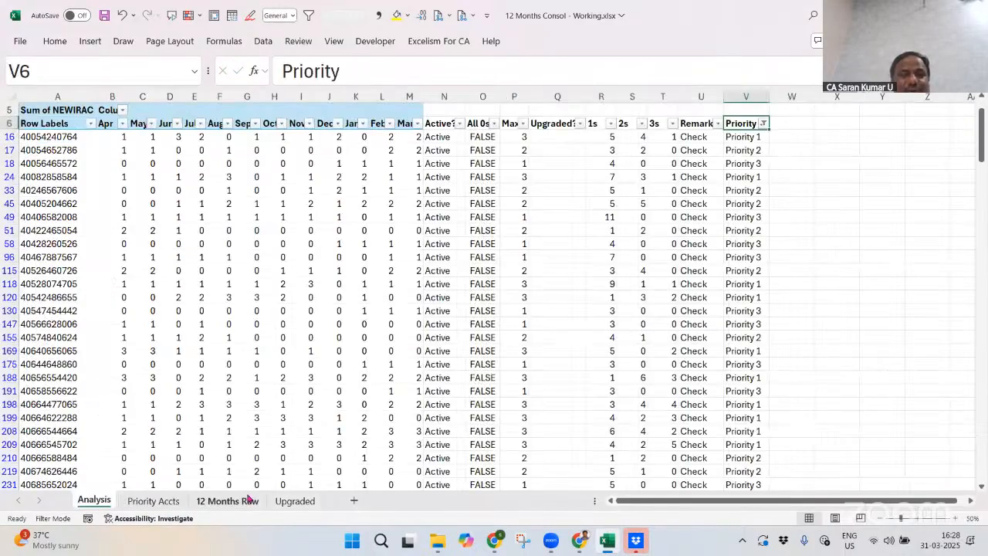
left_click(227, 500)
key("alt+Down")
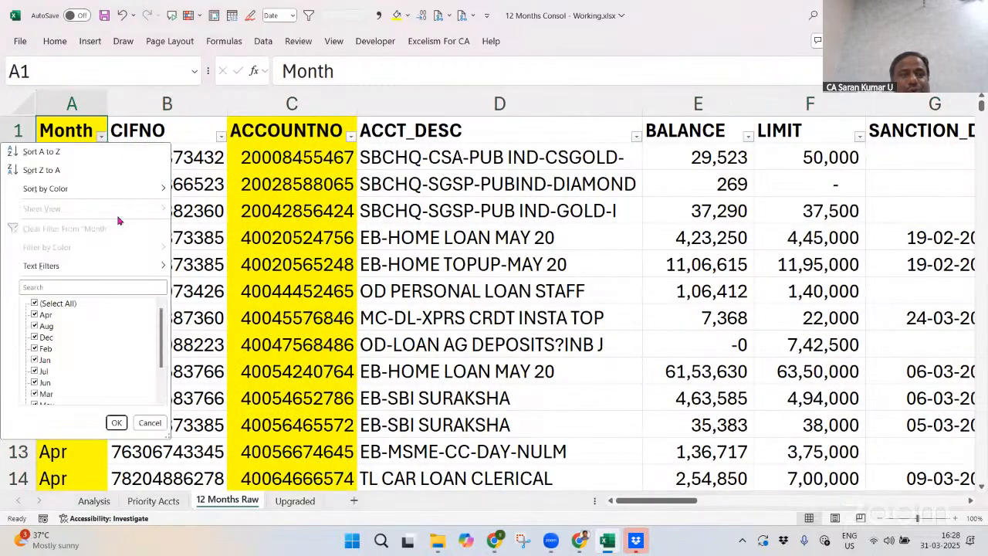
key("space")
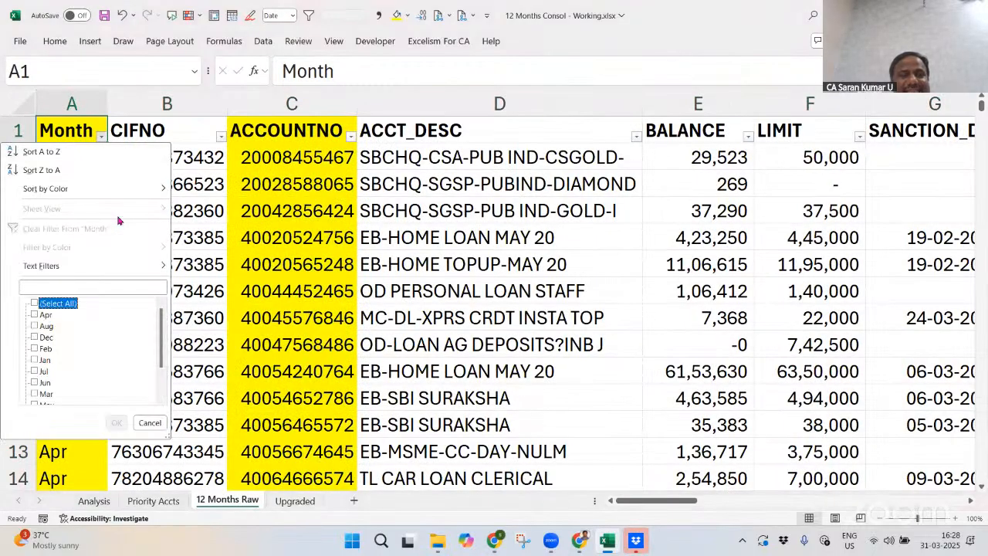
key("Down")
key("Down")
key("Down")
key("Down")
key("Down")
key("Down")
key("Down")
key("Down")
key("space")
key("Return")
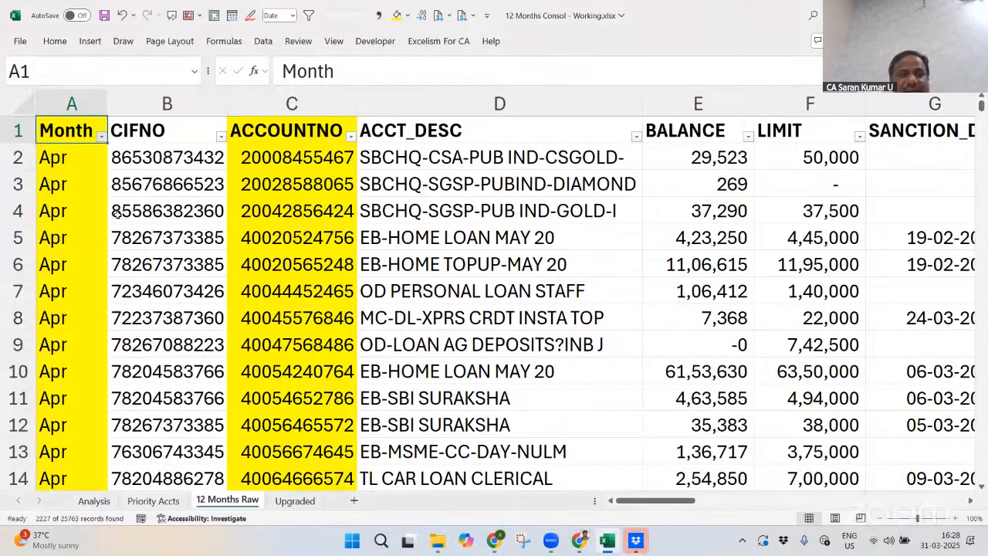
Copy the filtered March data with its headers into A1 of a new sheet
key("ctrl+shift+Right")
key("ctrl+shift+Down")
key("ctrl+c")
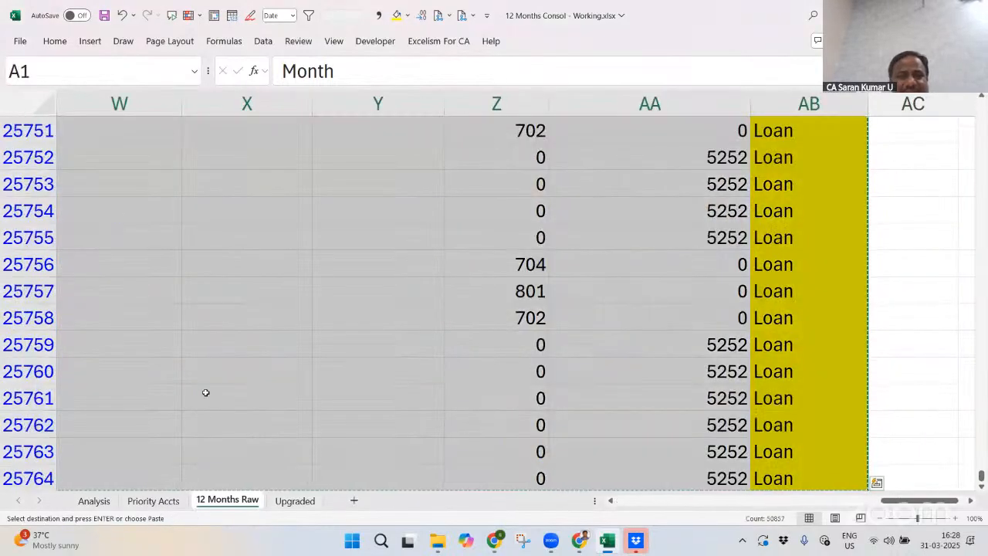
left_click(356, 500)
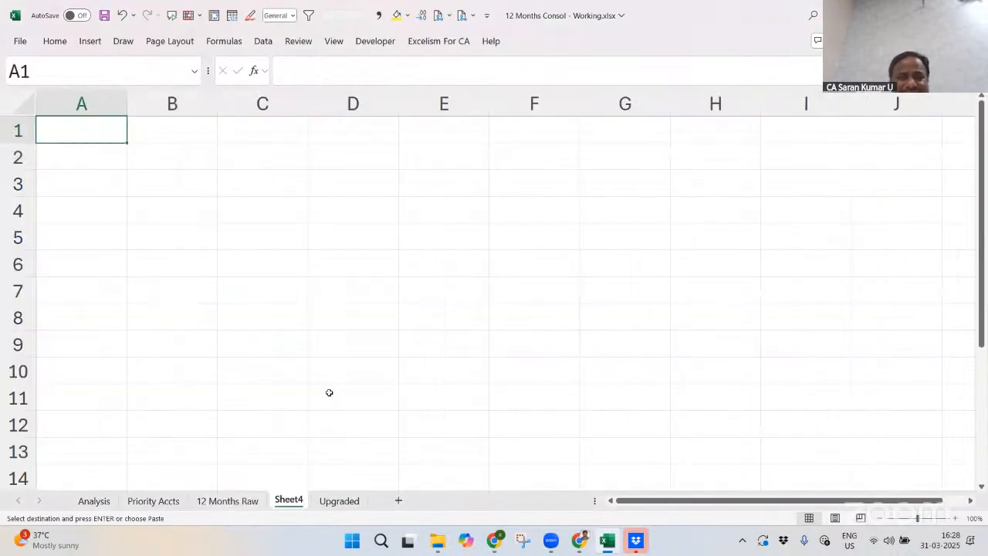
key("ctrl+v")
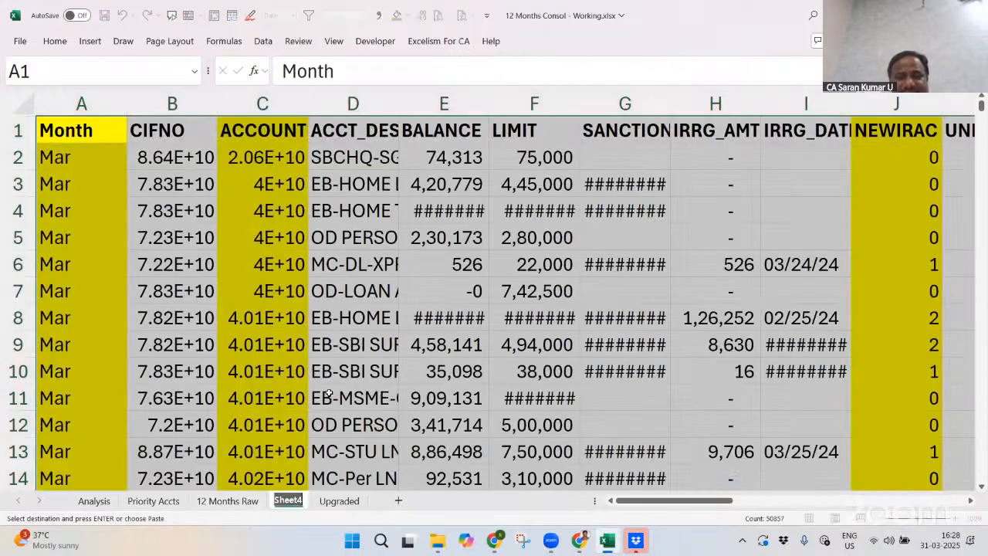
Rename the new sheet "As on 31.03" and move it before the Priority Accts sheet
type("As on 31.")
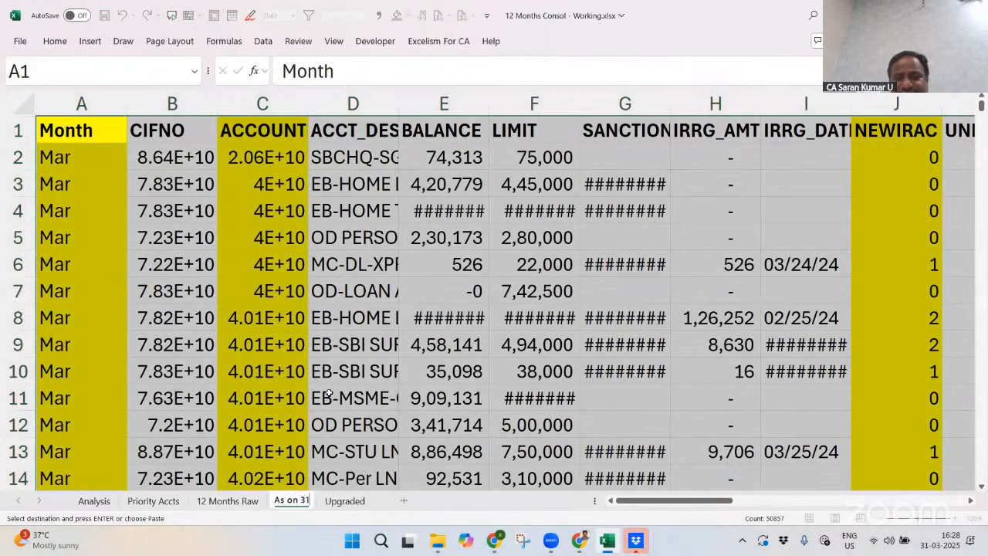
type("0")
type("3")
key("Return")
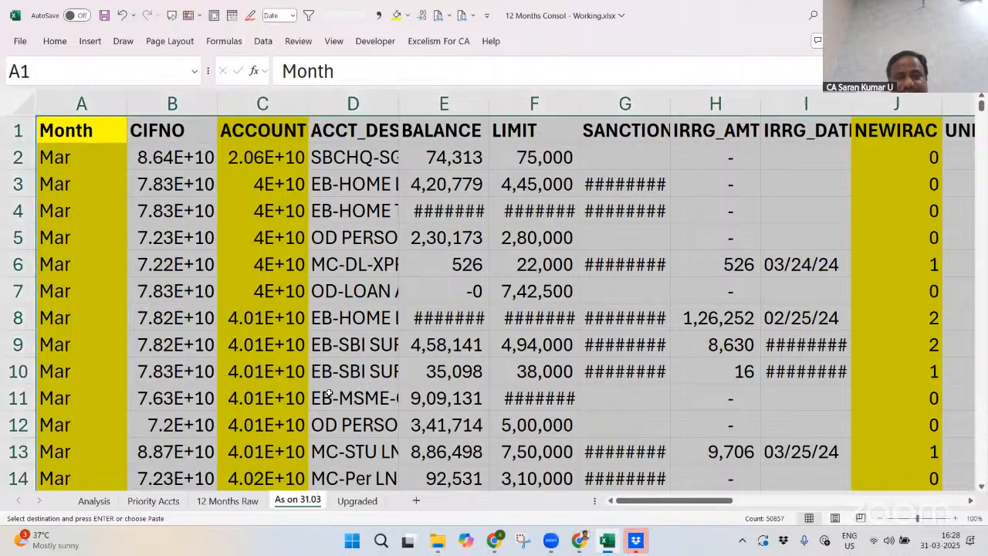
left_click_drag(298, 502, 128, 500)
Look up the first account's balance in B2 of Priority Accts with =VLOOKUP(A2,'As on 31.03'!C:E,3,0)
key("ctrl+Page_Down")
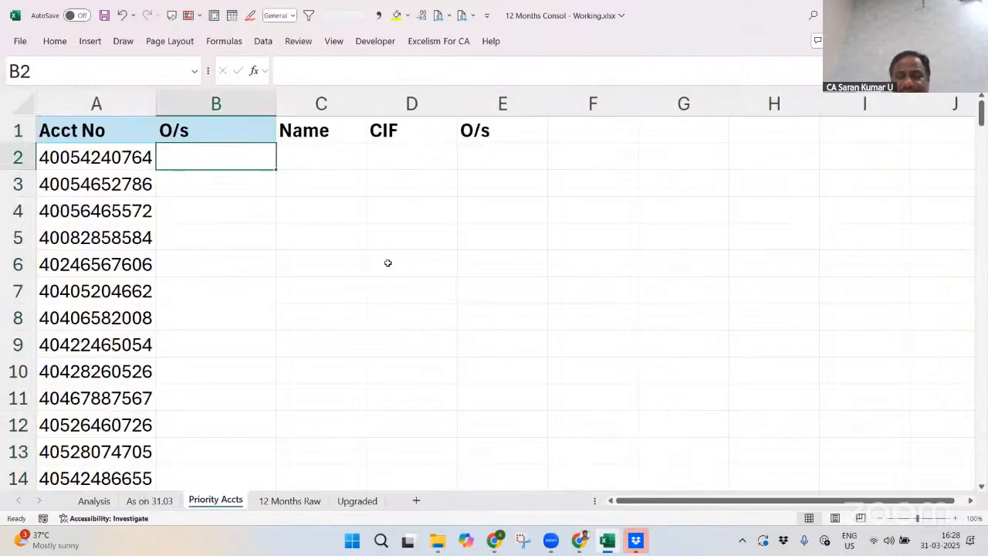
type("=vl")
key("Tab")
key("Left")
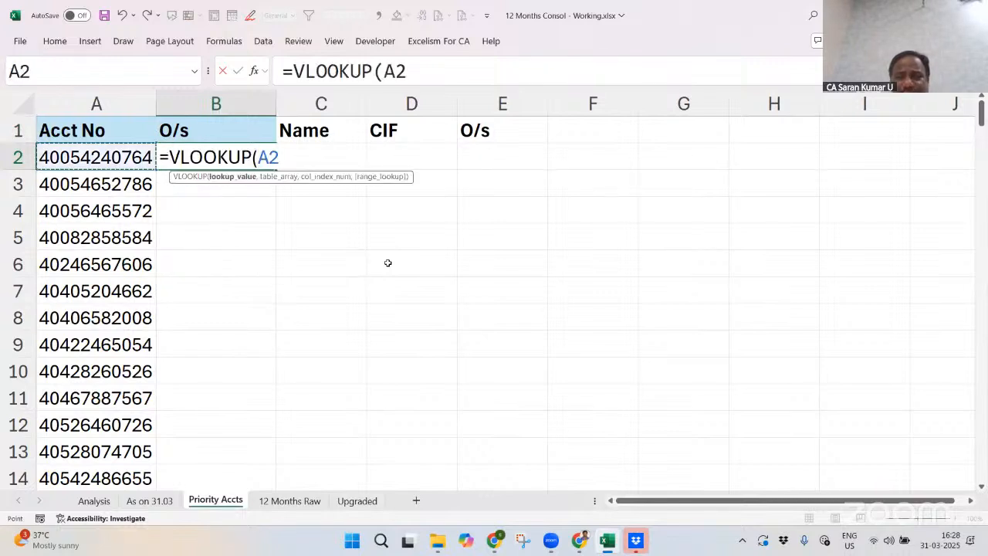
type(",")
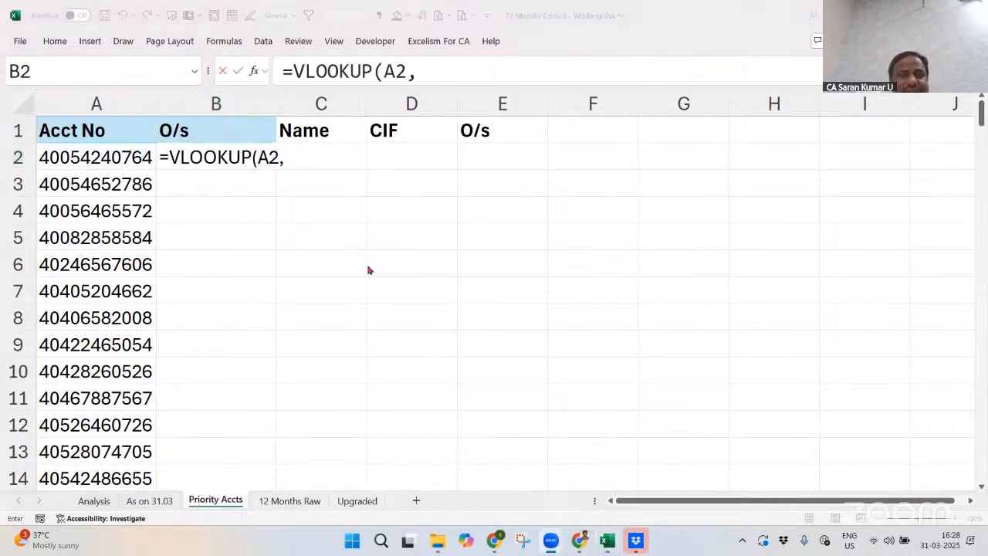
left_click(165, 507)
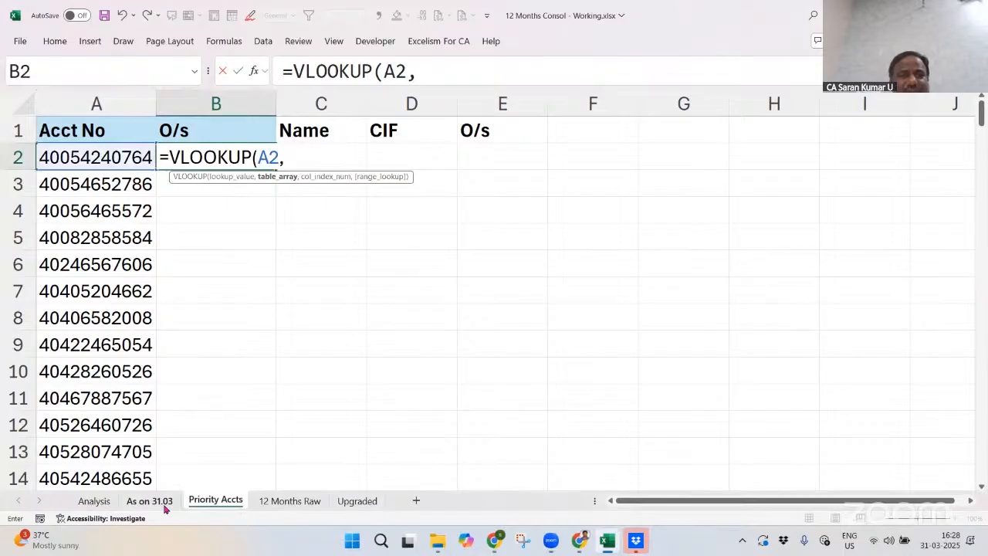
left_click(165, 504)
left_click(281, 249)
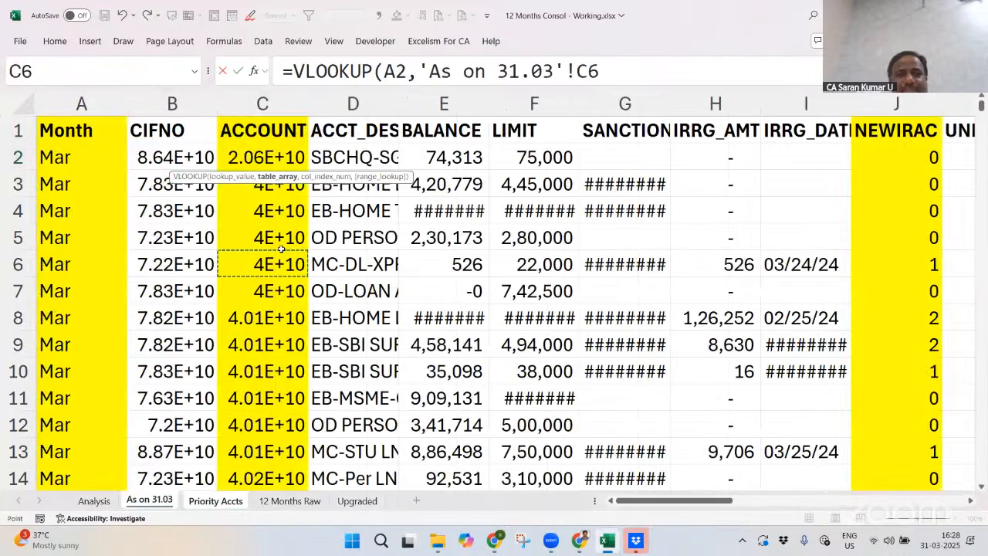
key("ctrl+space")
key("shift+Right")
key("shift+Right")
key("shift+Right")
key("shift+Left")
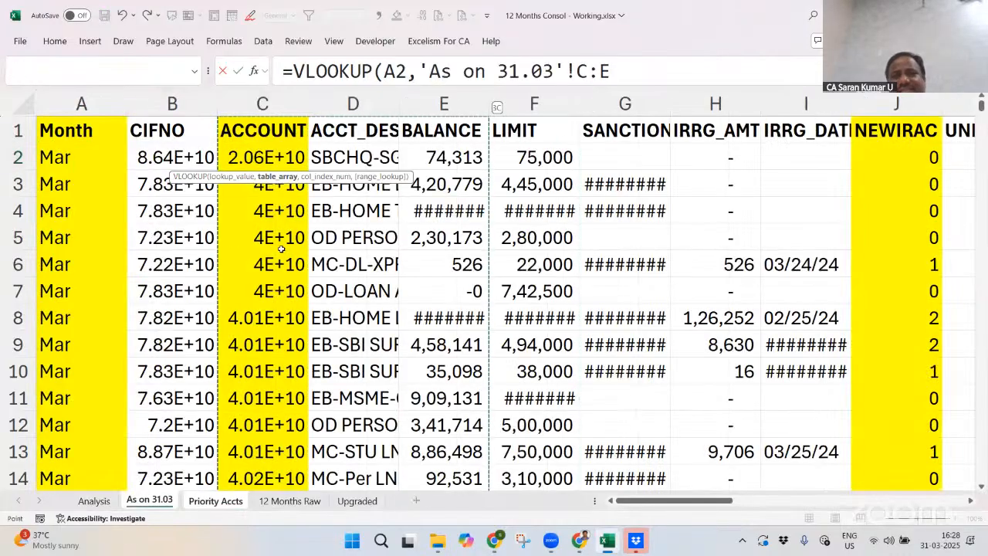
type(",3,0)")
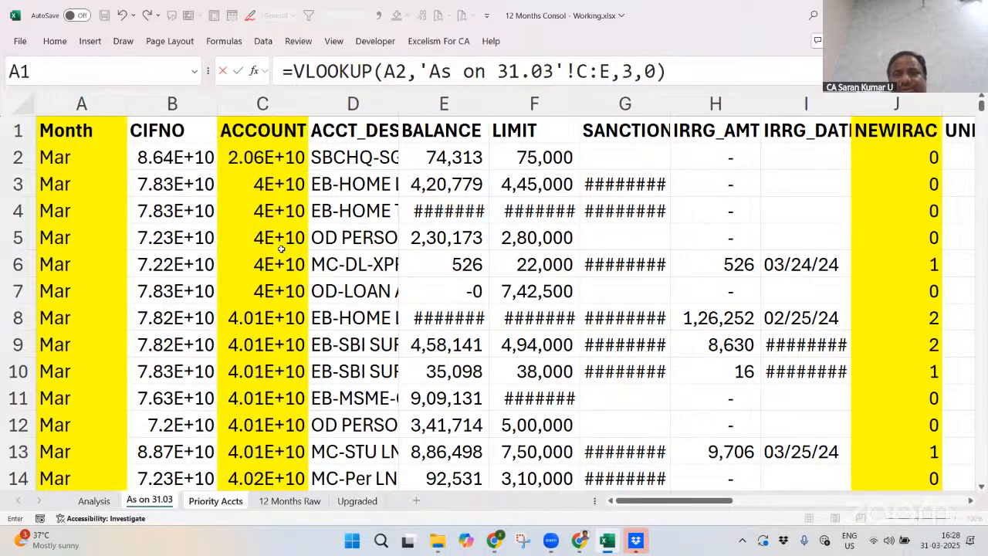
key("ctrl+Return")
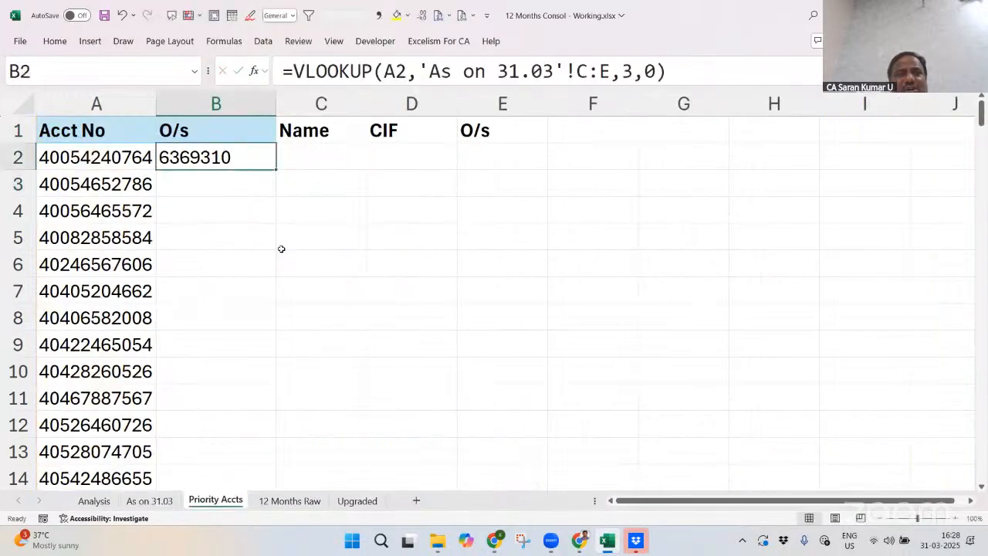
Copy the B2 lookup formula down column B for all the account numbers
key("ctrl+c")
key("Left")
key("ctrl+Down")
key("Right")
key("ctrl+shift+Up")
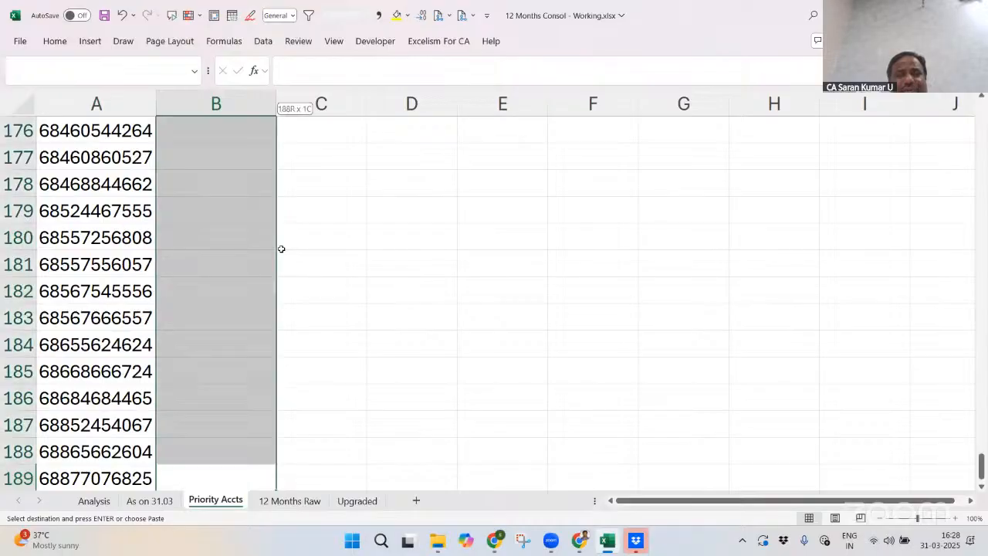
key("Return")
Format the O/s column with thousands separators and no decimal places
key("ctrl+Up")
key("ctrl+shift+Down")
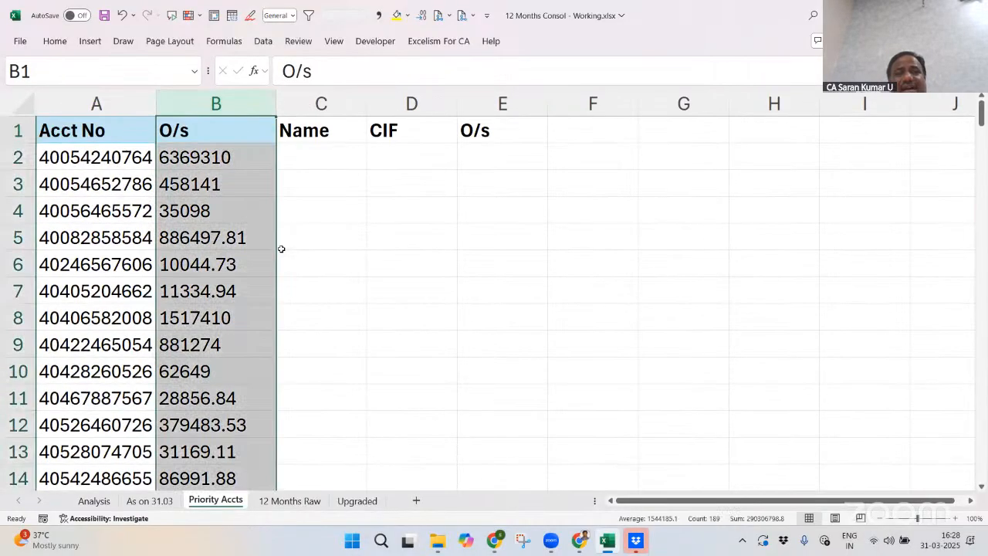
left_click(61, 44)
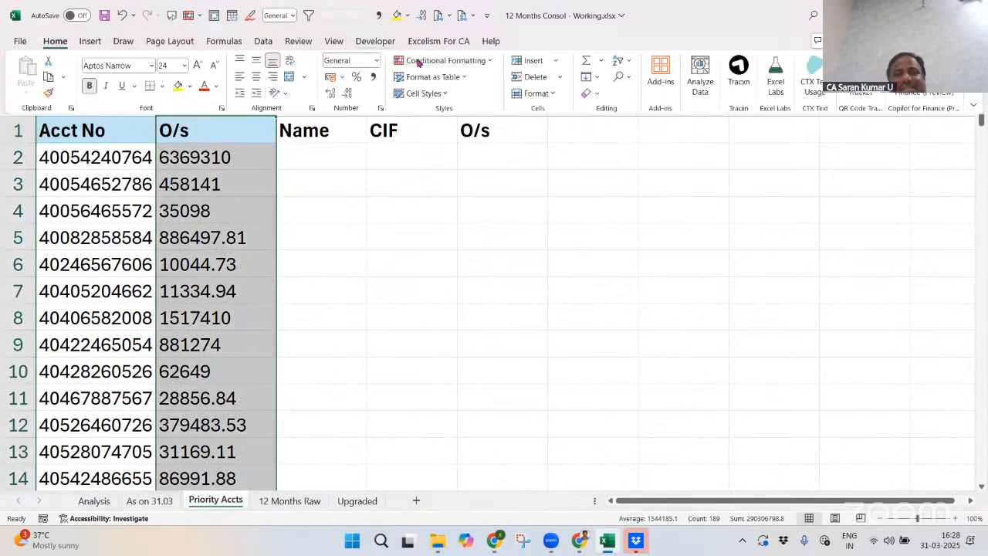
left_click(377, 77)
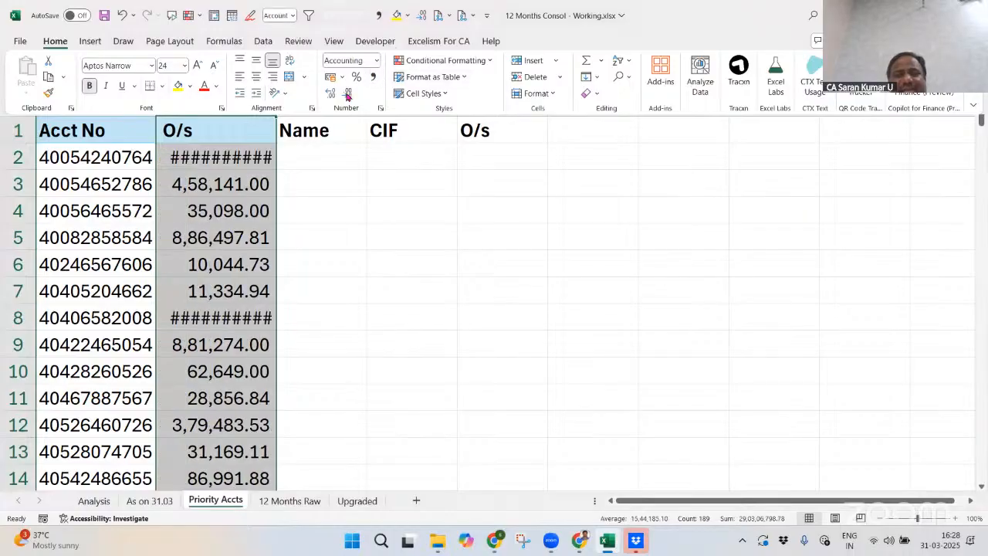
left_click(348, 93)
left_click(347, 93)
Insert a row above the headers and total the O/s column in B1 with a SUM of B3:B190
left_click(236, 137)
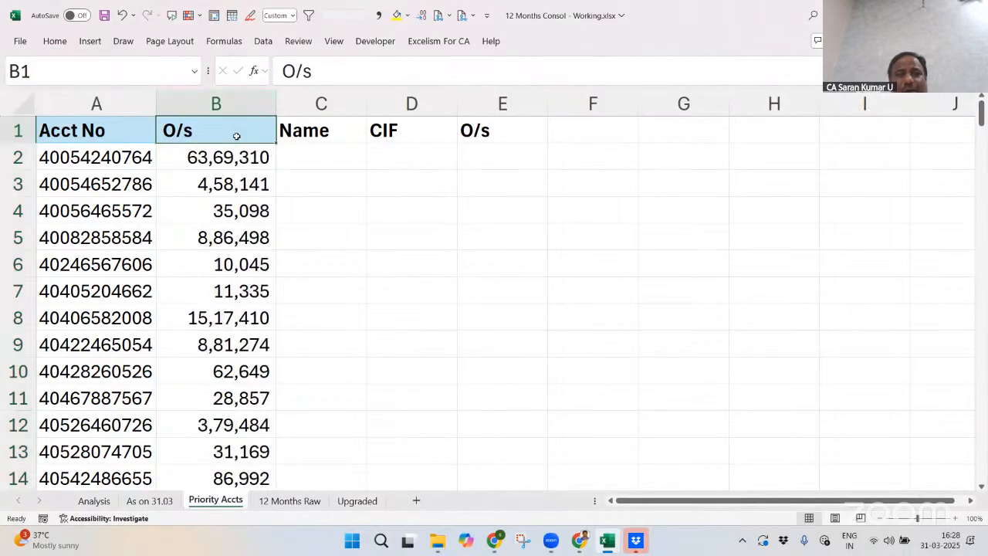
key("shift+space")
key("ctrl+shift+plus")
left_click(236, 137)
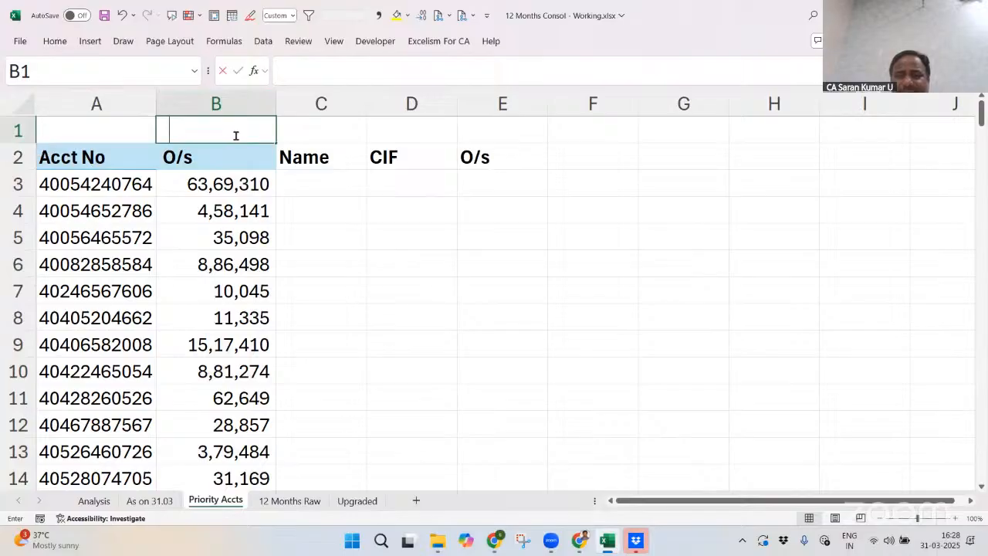
type("=sum")
key("Tab")
key("Down")
key("Down")
key("Down")
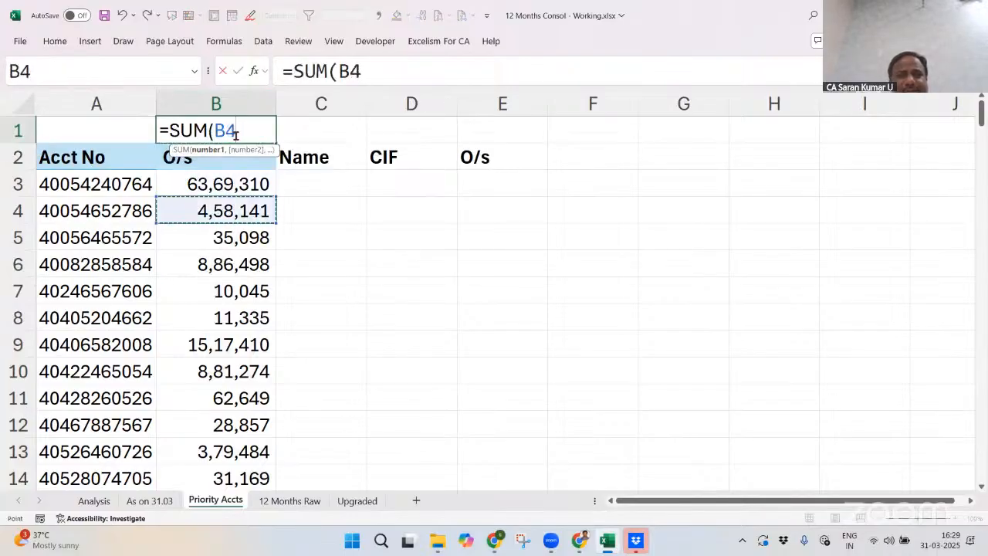
key("Up")
key("ctrl+shift+Down")
key("Return")
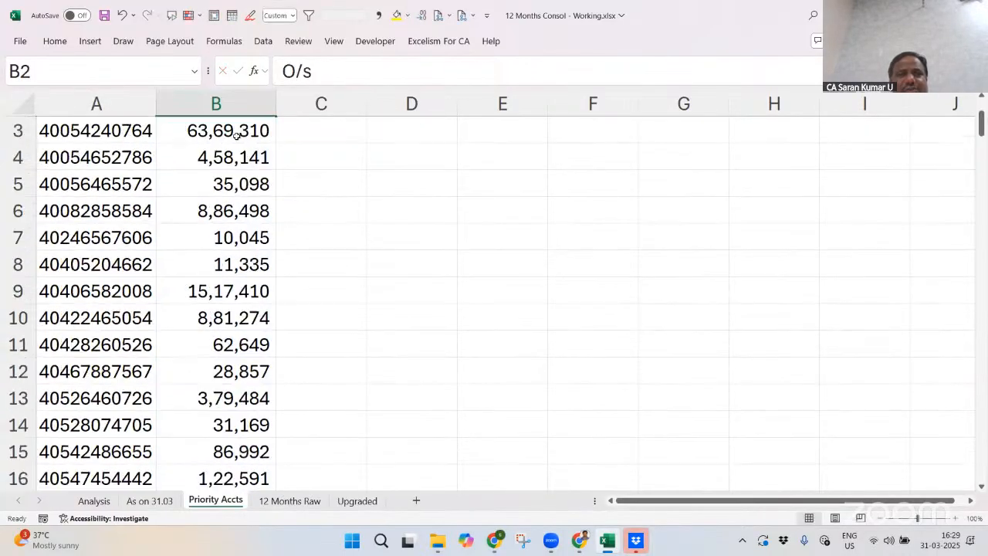
Autofit the width of column B
key("Up")
key("alt+h")
key("o")
key("i")
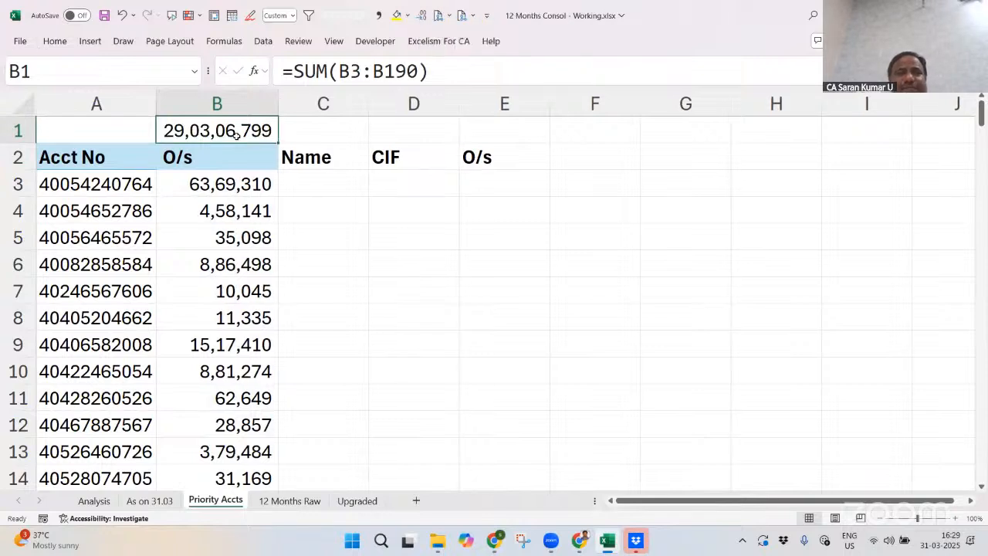
Insert another blank row above the O/s total
key("alt+h")
key("i")
key("r")
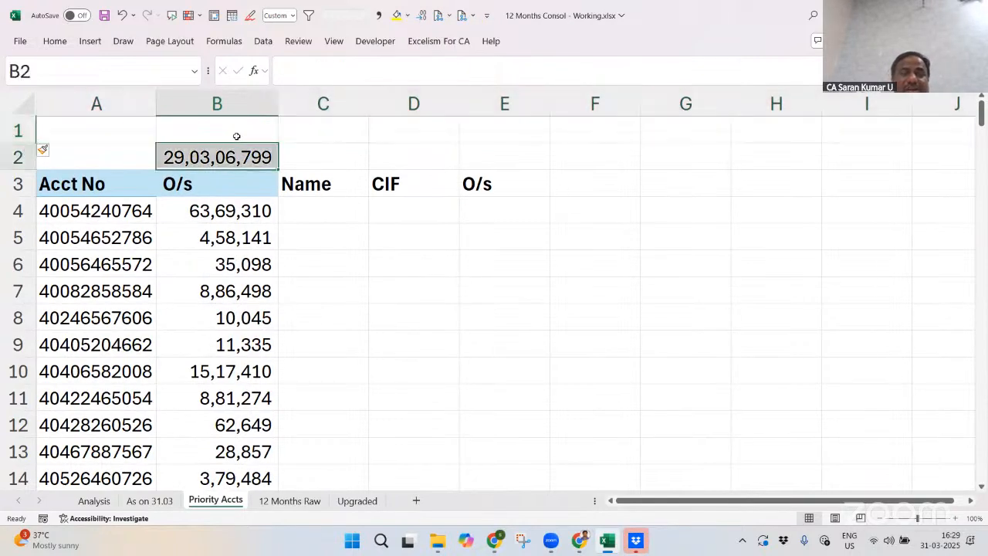
Count the account numbers in A2 with a COUNT of A4:A191
key("Left")
type("=count")
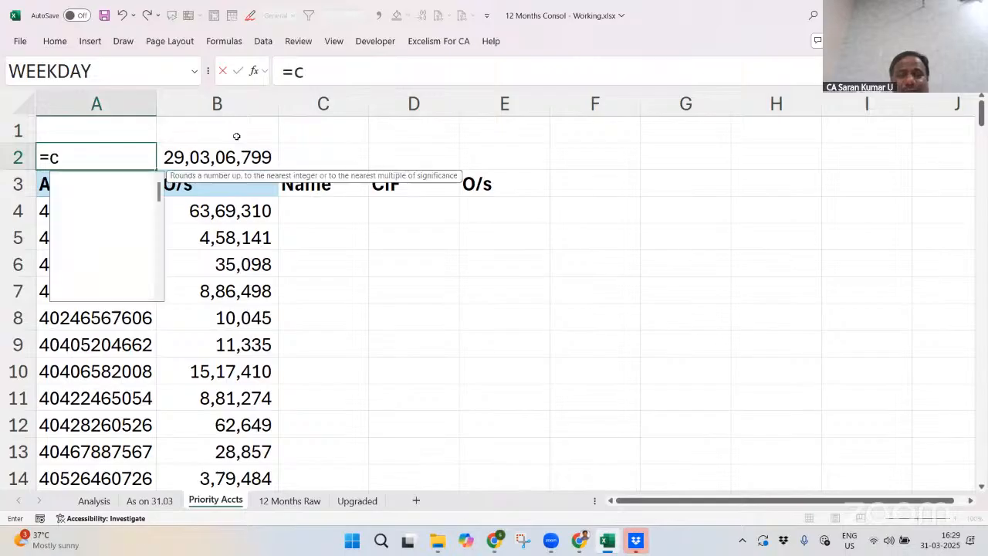
key("Tab")
key("Down")
key("Down")
key("ctrl+shift+Down")
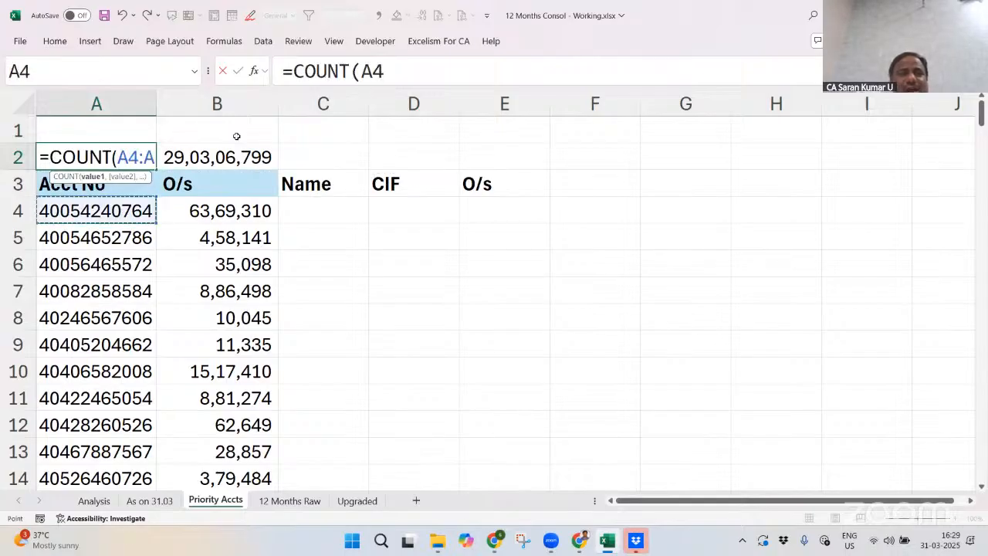
key("Return")
key("Up")
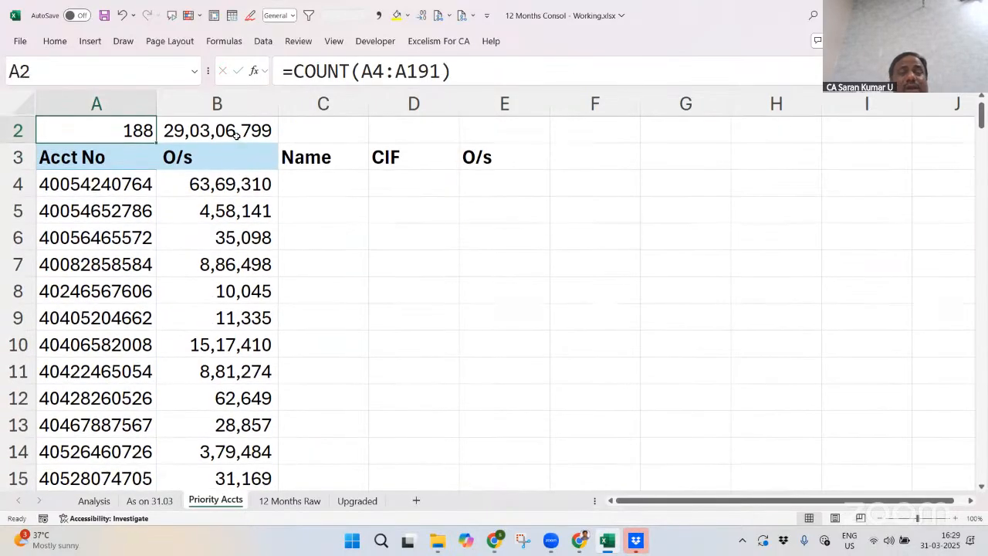
key("Up")
key("Down")
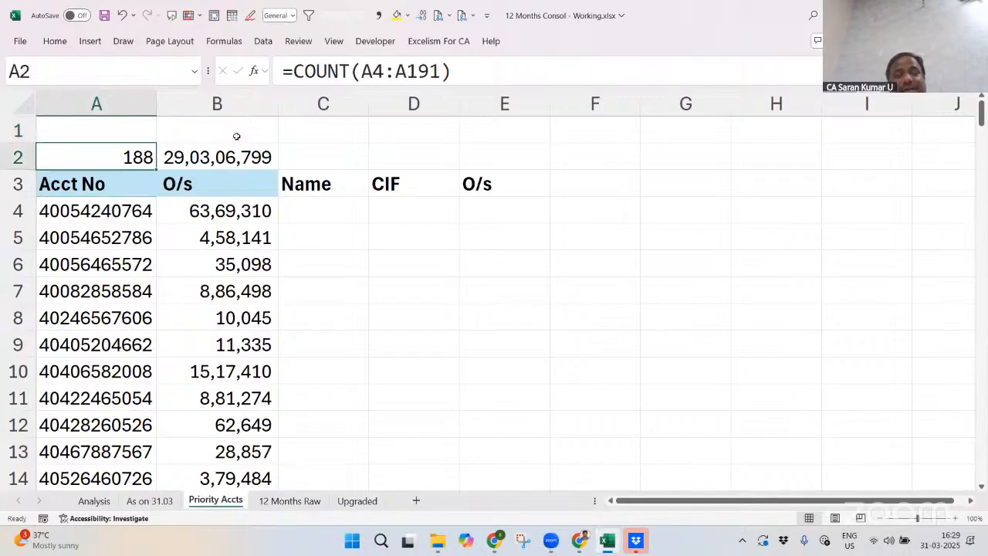
key("Right")
key("Left")
key("Right")
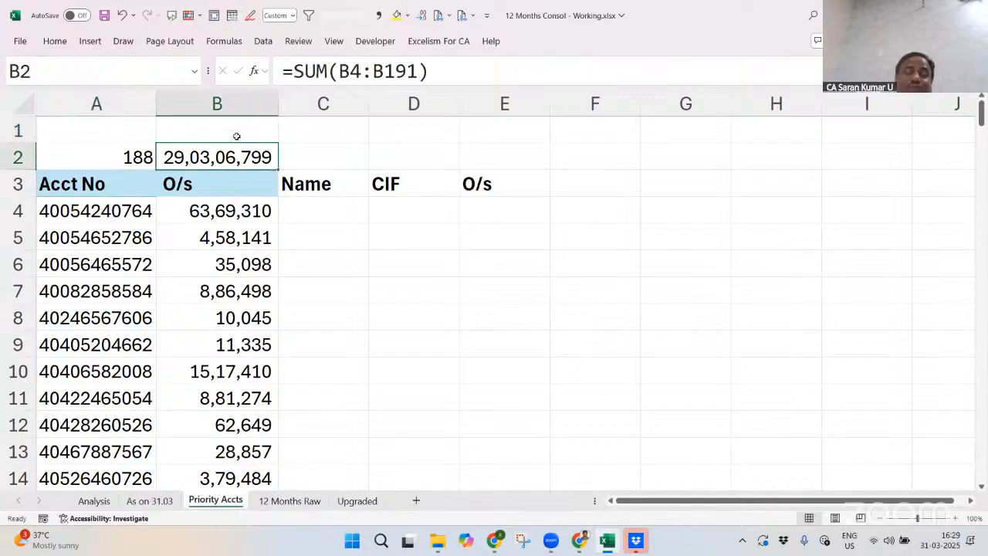
Total the whole BALANCE column of the "As on 31.03" sheet in cell B1 with a SUM of E:E
key("Up")
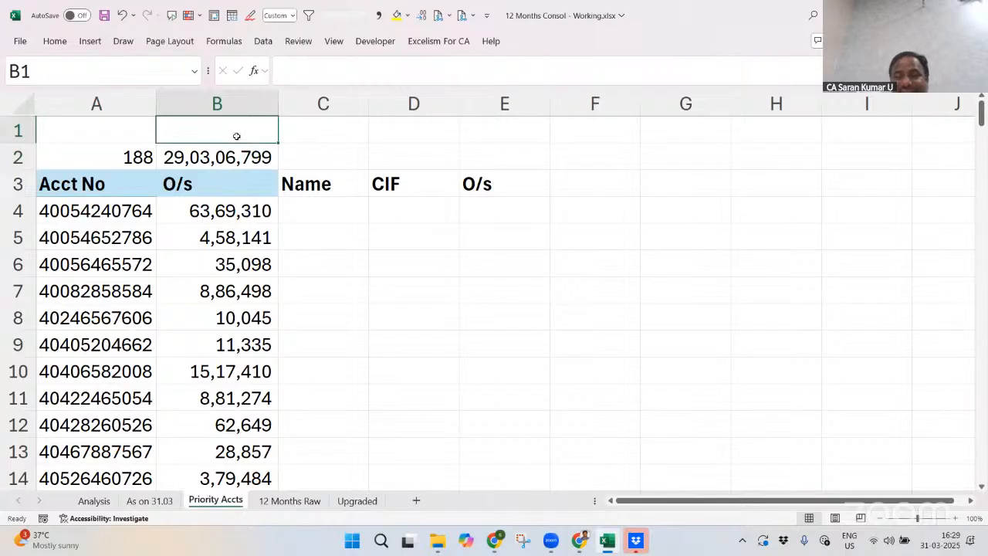
type("=sum")
key("Tab")
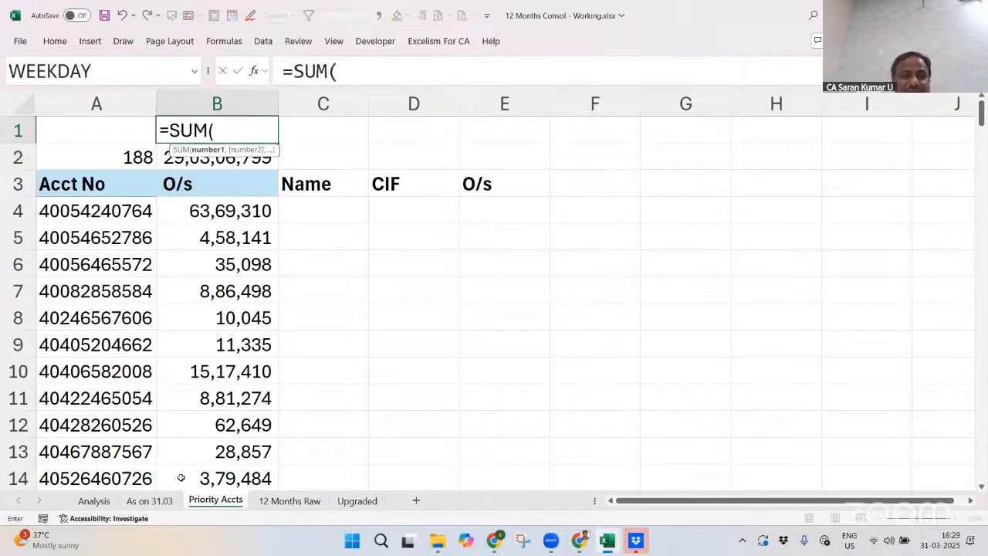
left_click(149, 501)
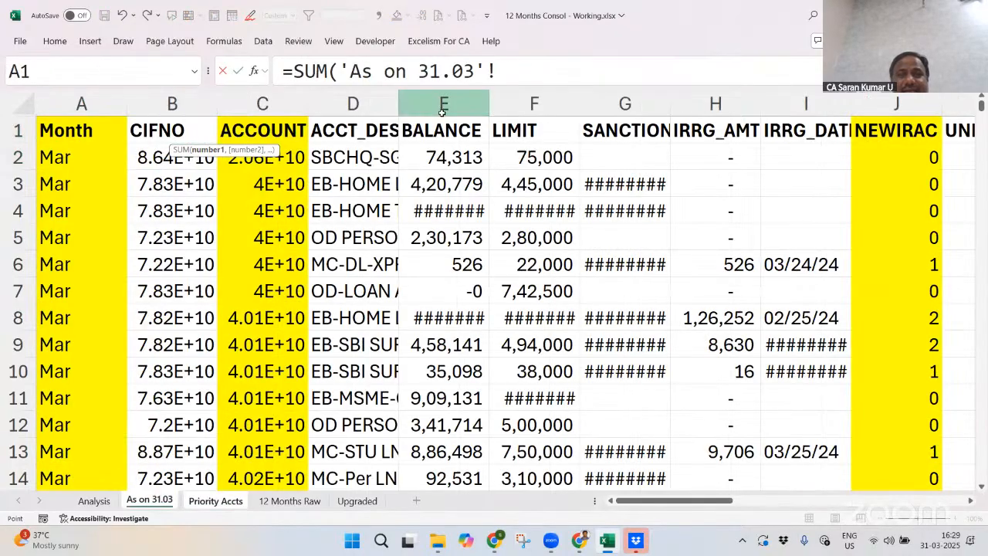
left_click(443, 105)
key("Return")
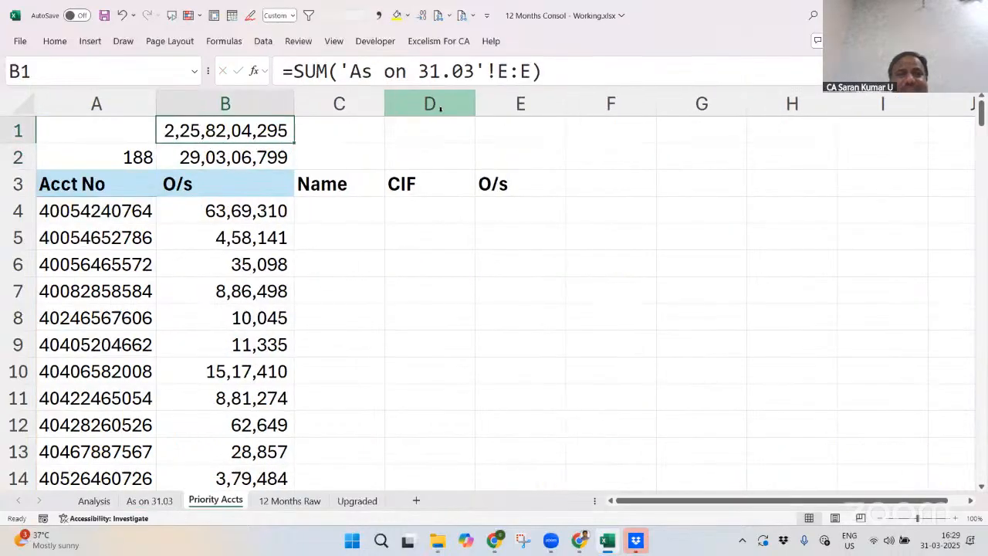
key("F2")
key("Escape")
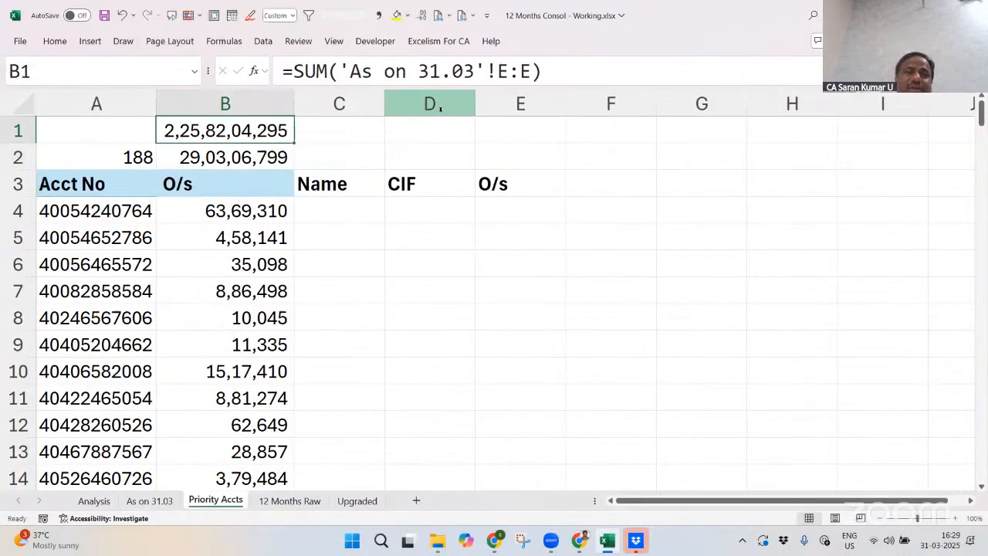
key("Down")
key("Up")
key("Right")
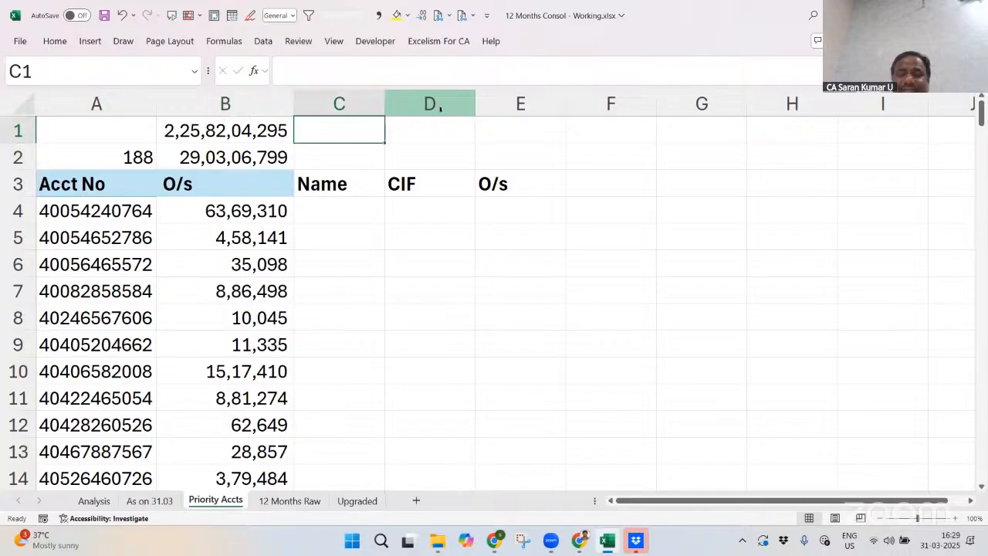
type("=")
key("Escape")
Insert a blank row directly above the Acct No and O/s header row
key("Down")
key("Left")
key("Down")
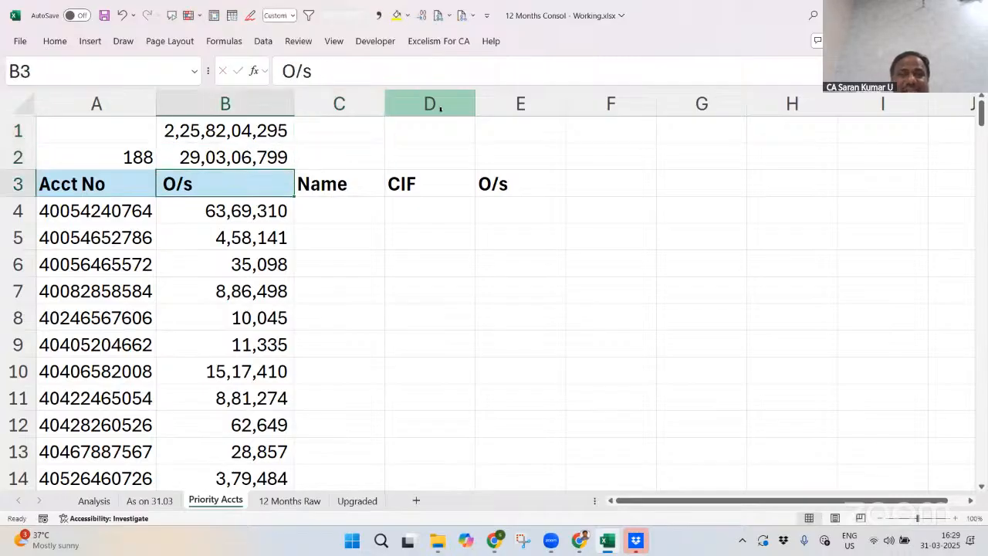
key("shift+space")
key("ctrl+shift+plus")
key("shift+BackSpace")
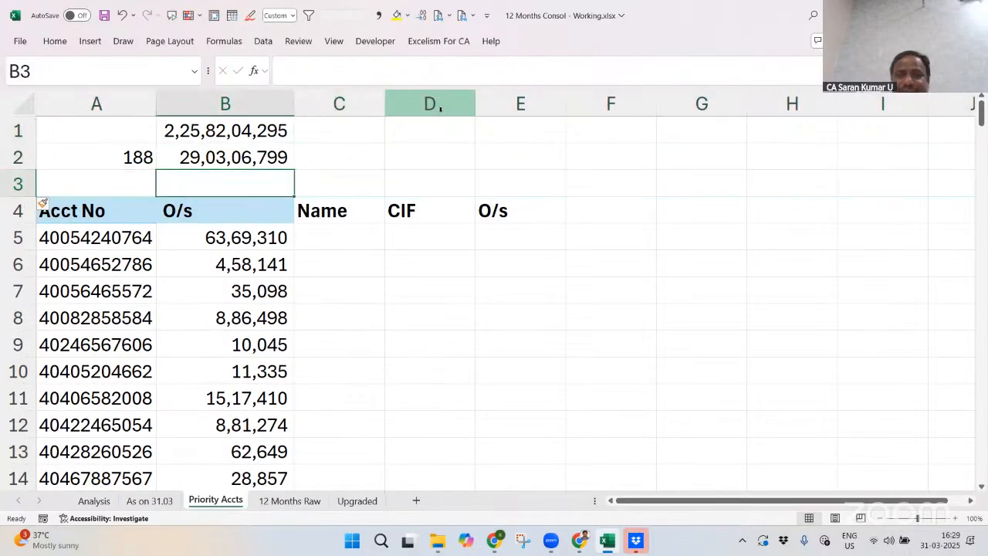
type("=")
key("Up")
key("Up")
type("/")
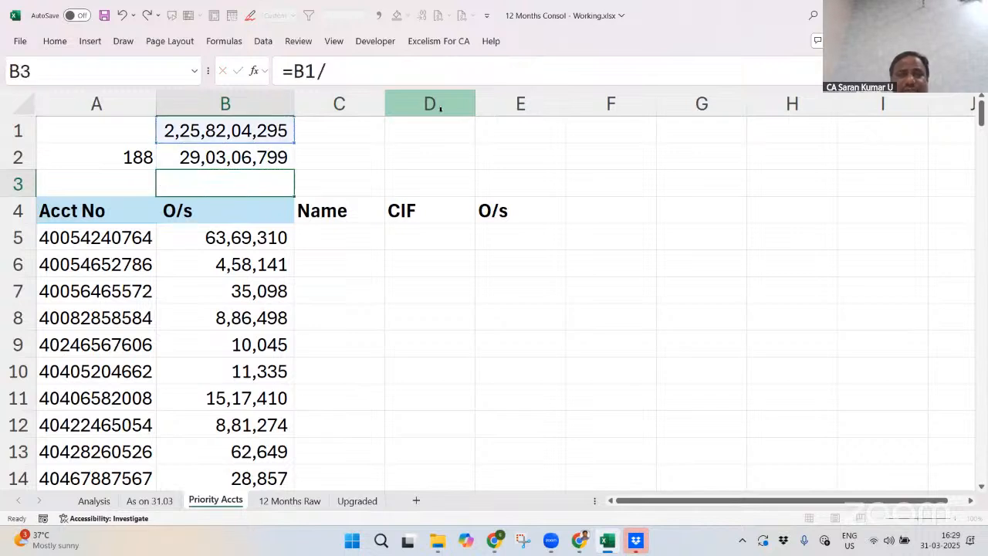
key("Escape")
Calculate the priority accounts' share of the total balance in B3 with the formula =B2/B1
type("=")
key("Up")
type("/")
key("Down")
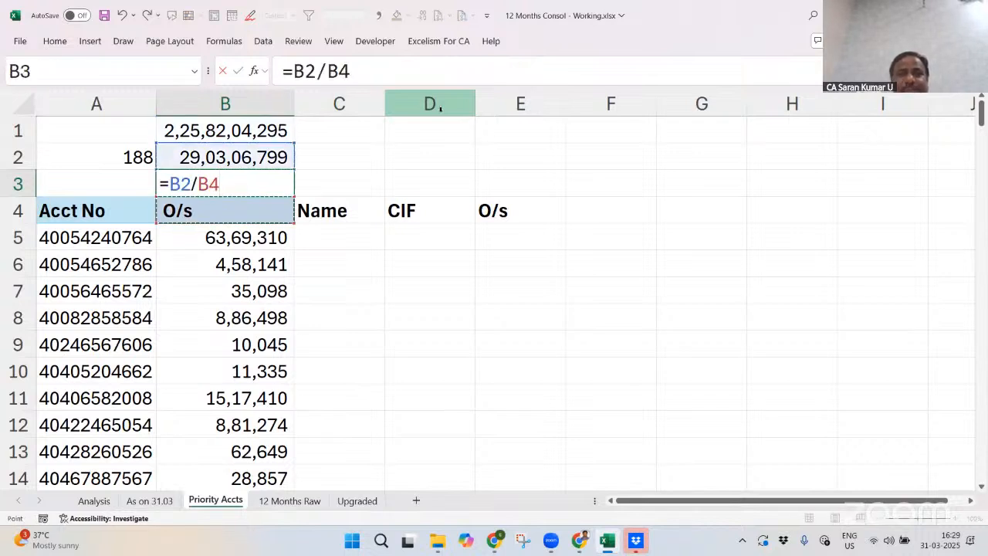
key("Up")
key("Up")
key("Up")
key("Up")
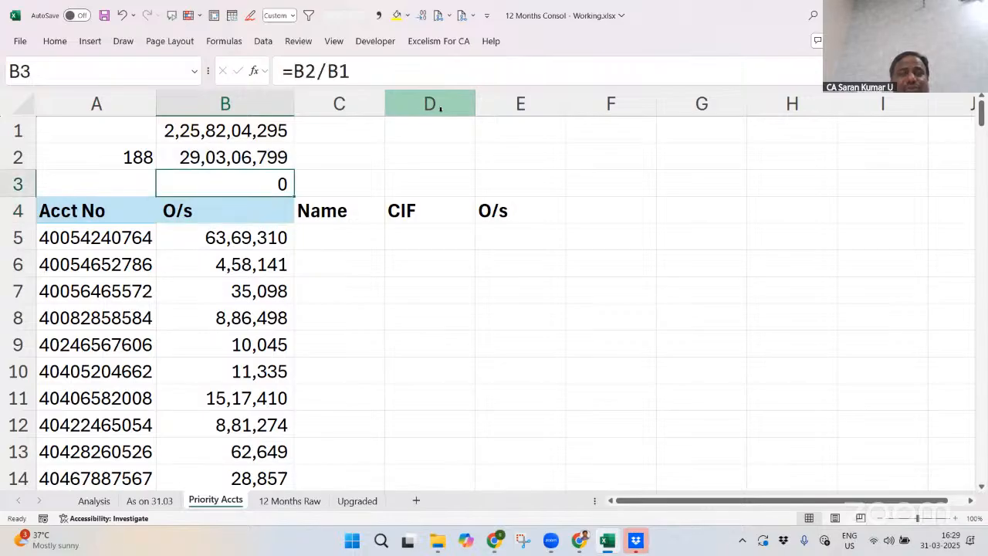
Format the ratio in B3 as a percentage with two decimal places
left_click(65, 41)
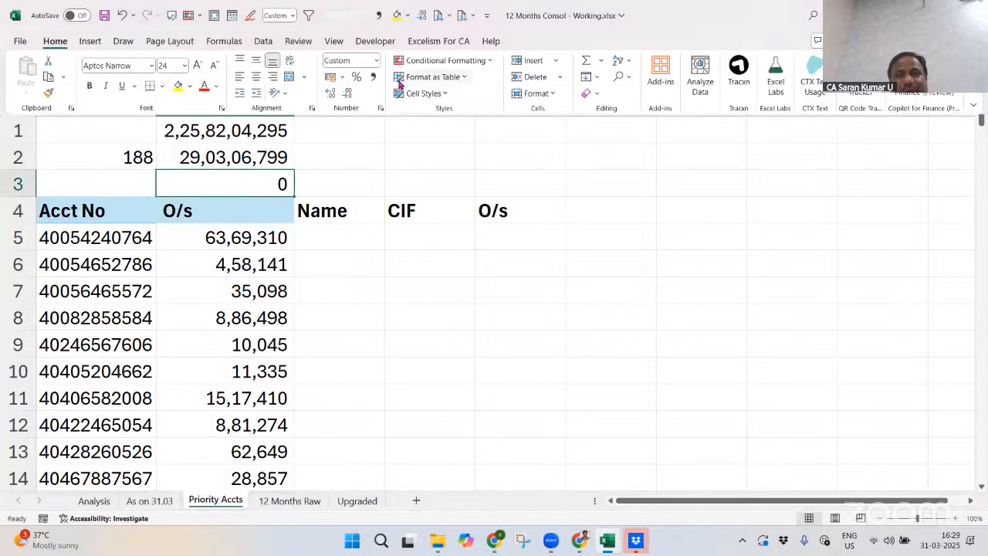
left_click(356, 76)
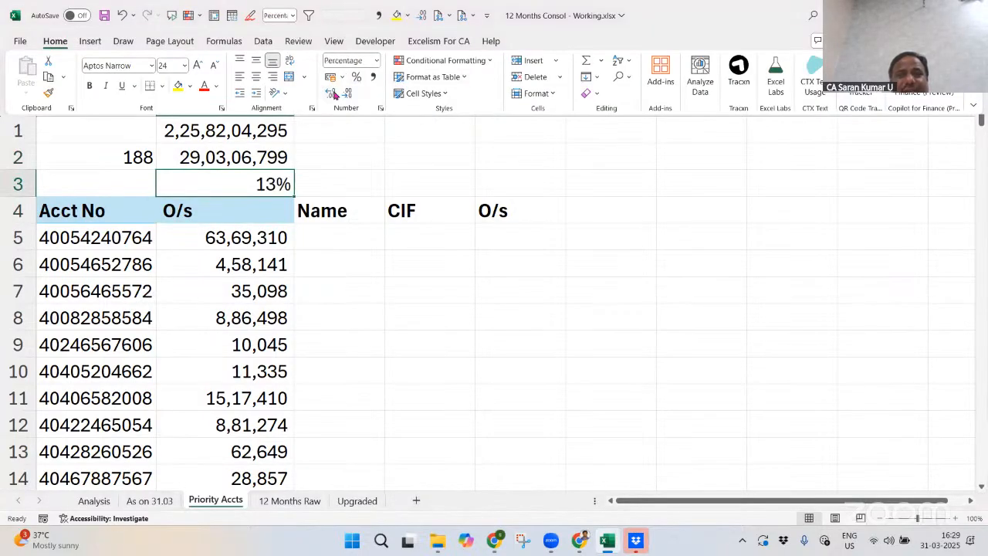
double_click(334, 93)
left_click(404, 179)
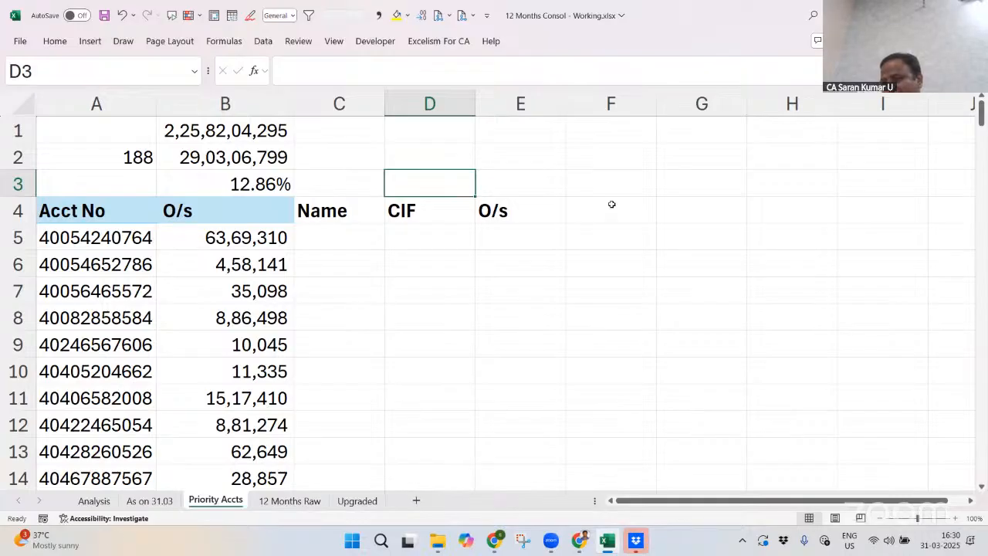
Return to the Analysis sheet and close the PivotTable field list covering the priority data
left_click(96, 501)
right_click(322, 268)
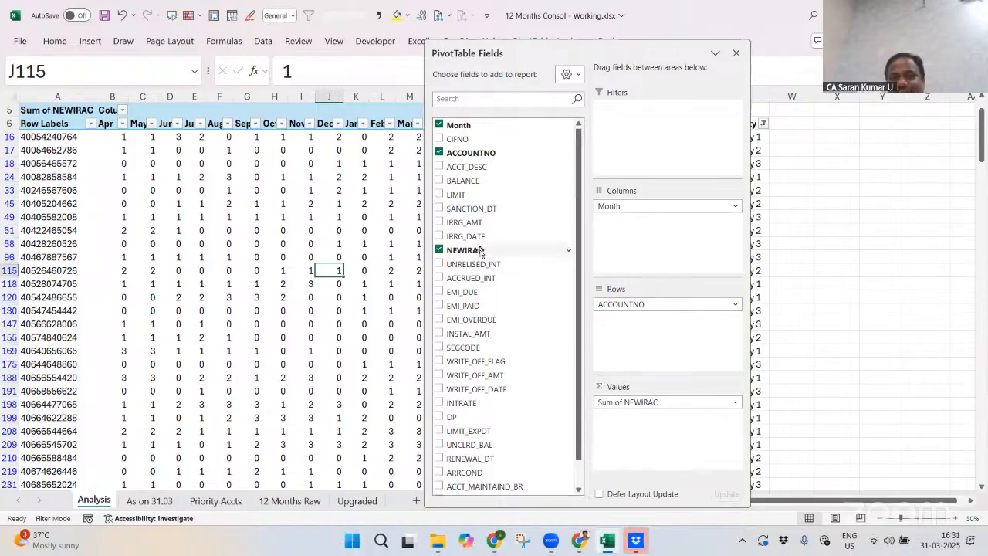
left_click(737, 53)
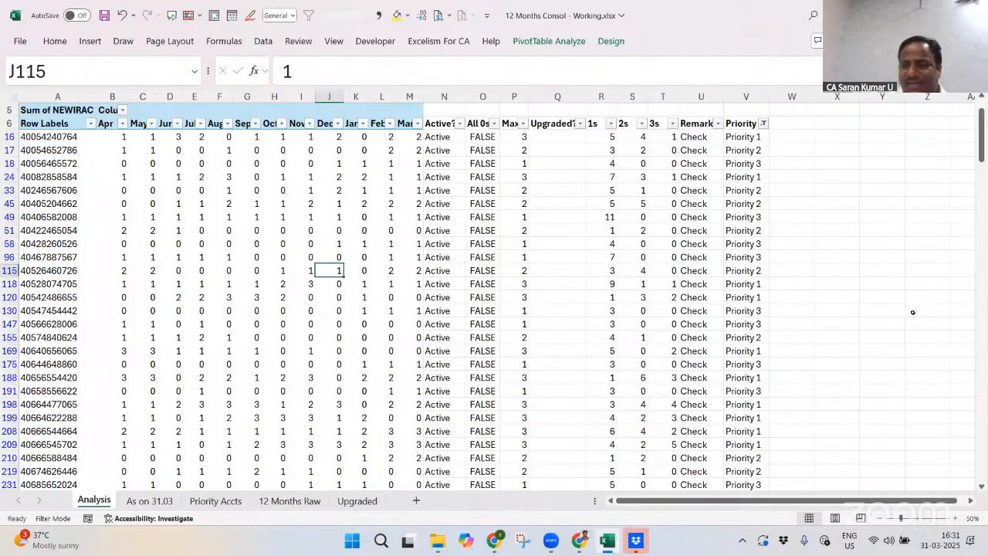
Delete columns C to E, holding the Name, CIF and second O/s headers, from the Priority Accts sheet
key("ctrl+Page_Down")
key("ctrl+Page_Down")
key("Left")
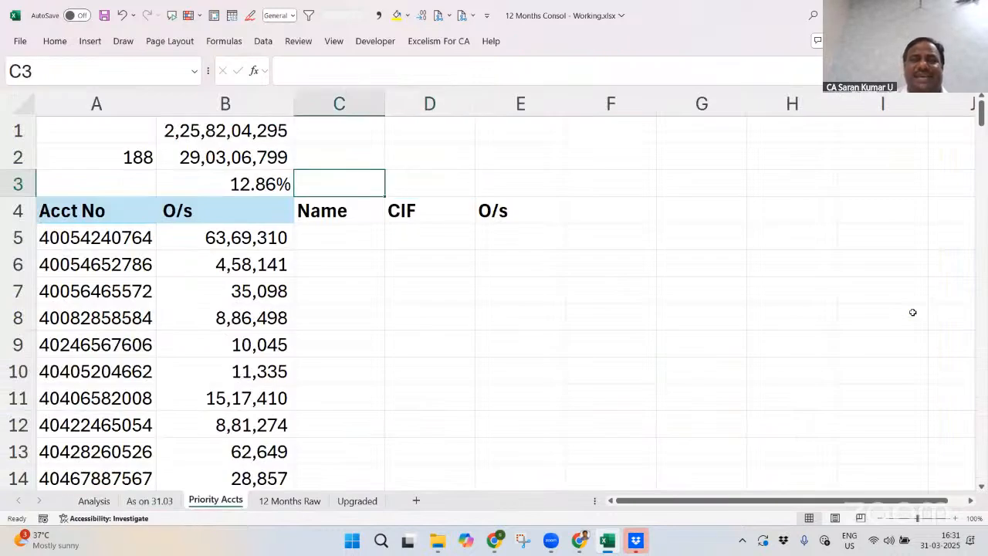
key("ctrl+space")
key("shift+Right")
key("shift+Right")
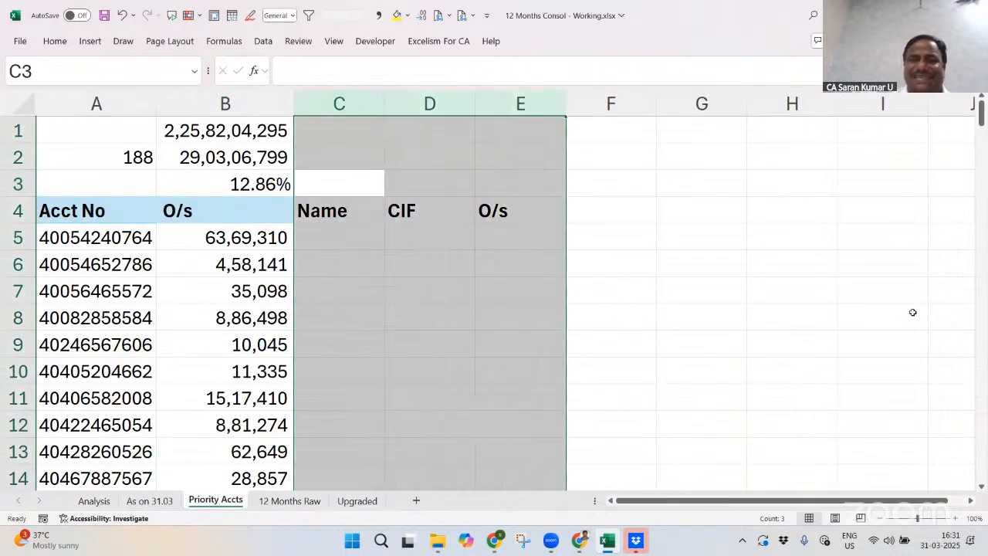
key("ctrl+minus")
key("Left")
key("Left")
key("Down")
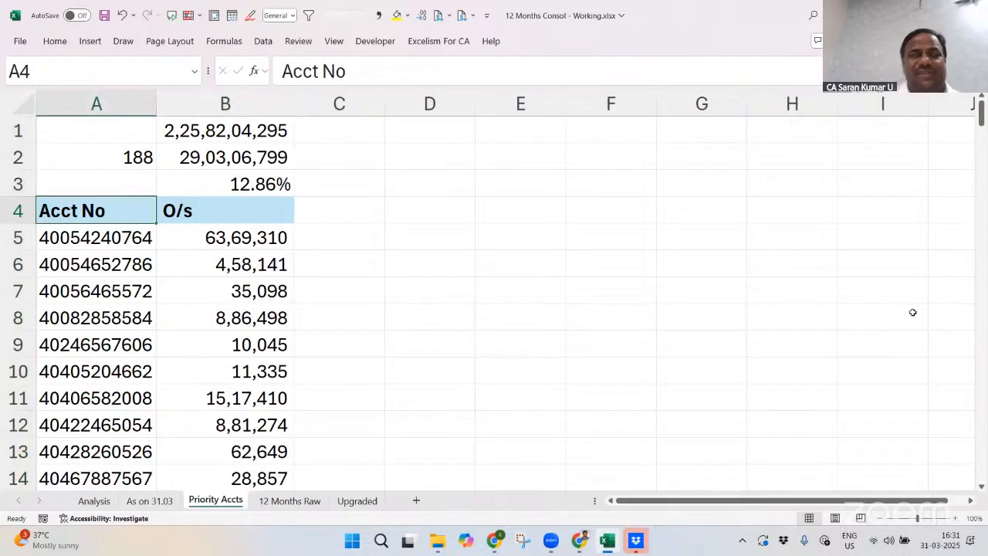
Create a PivotTable on a new worksheet from the range A1:AB2228 of the As on 31.03 sheet
key("Tab")
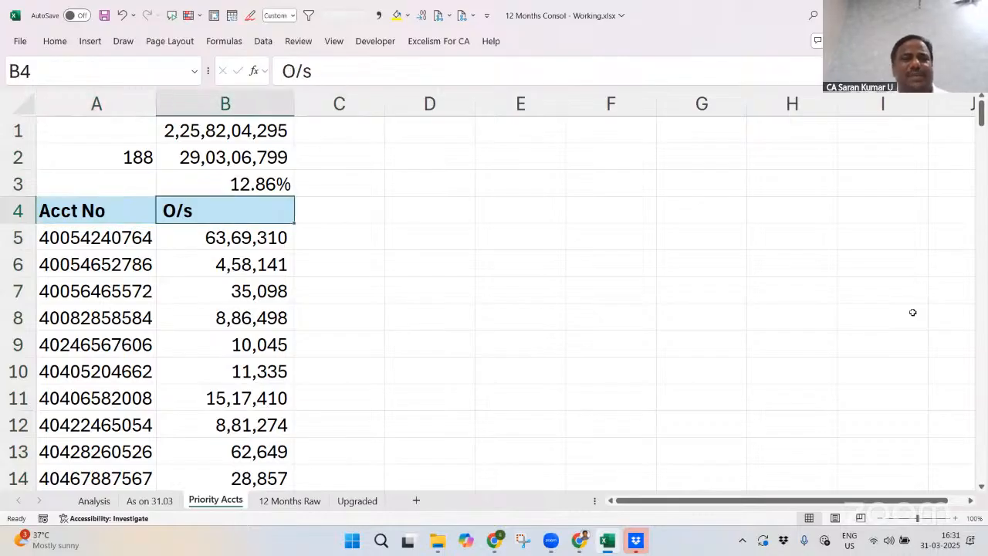
key("ctrl+Page_Up")
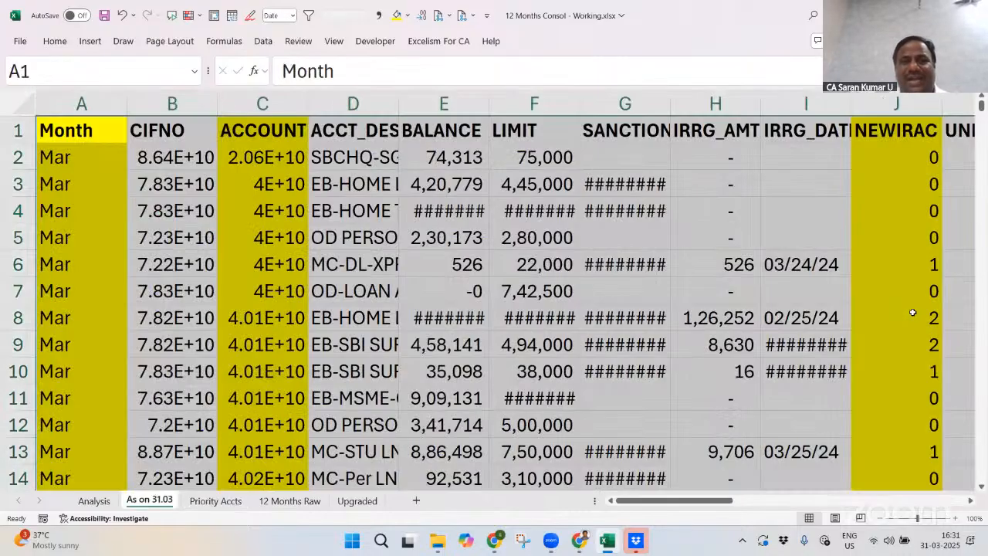
key("ctrl+Page_Down")
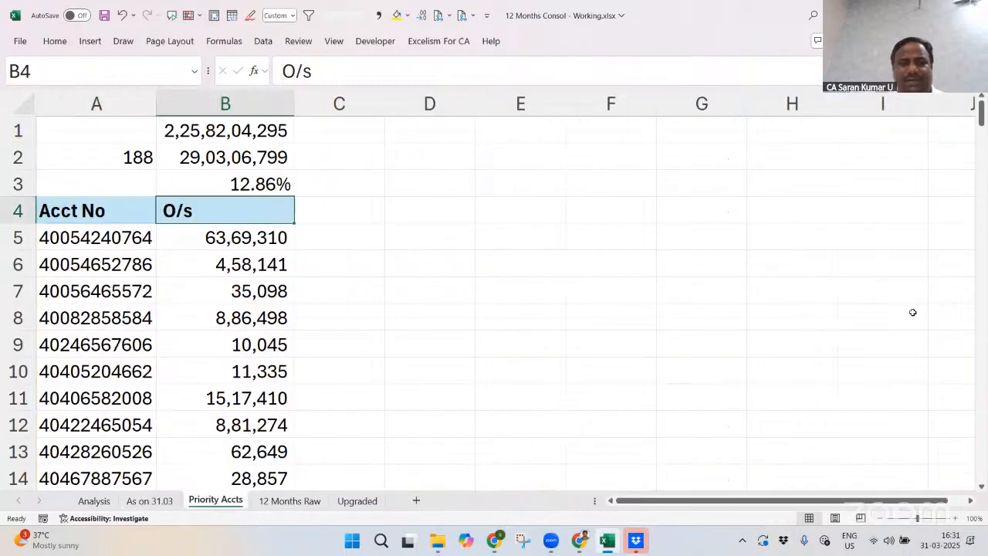
key("ctrl+Page_Up")
key("ctrl+shift+Right")
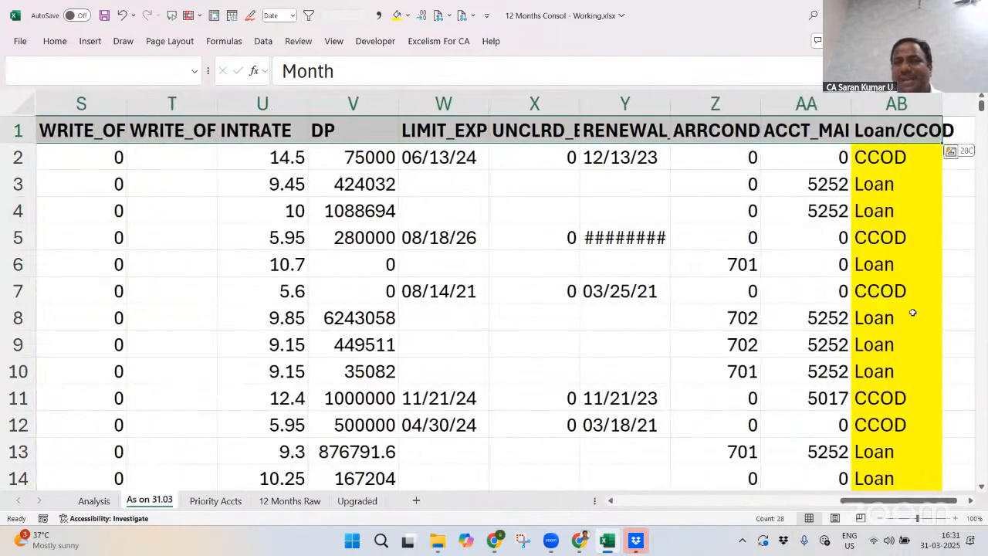
key("ctrl+shift+Down")
key("alt+d")
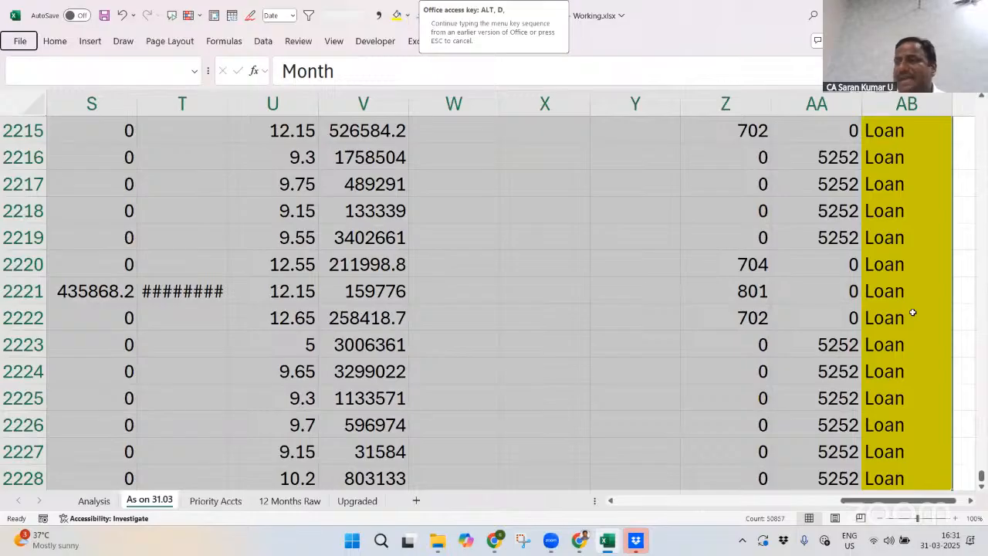
key("p")
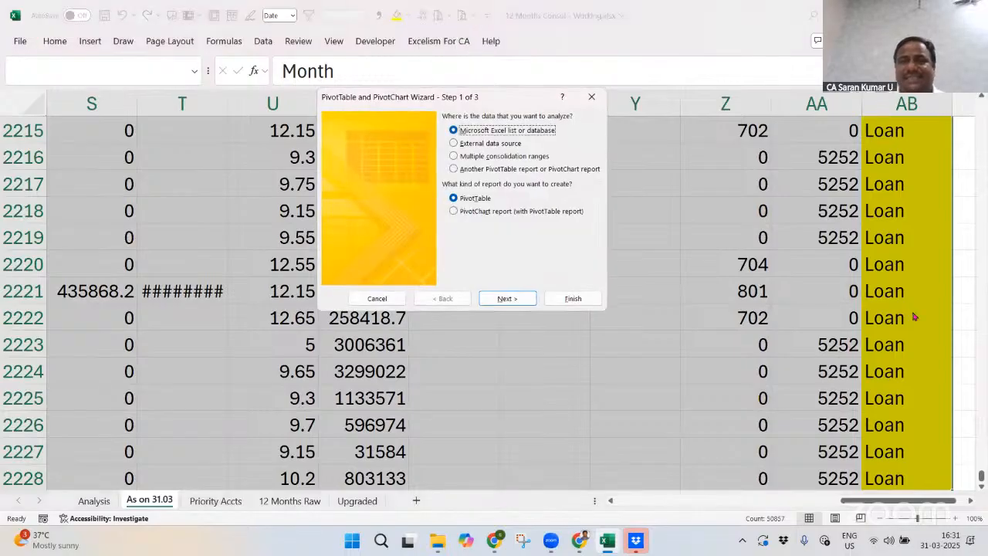
key("Return")
key("Right")
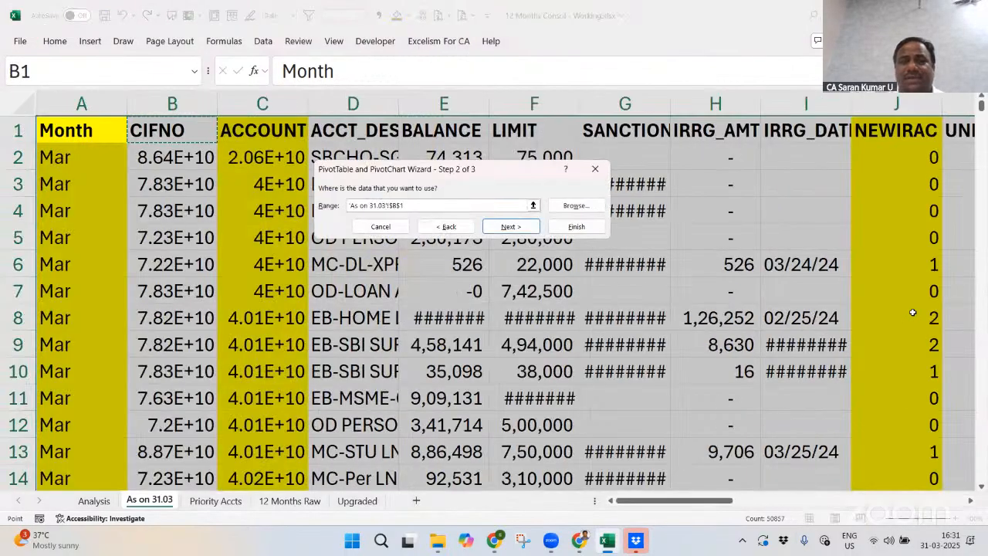
key("Left")
key("ctrl+shift+Right")
key("ctrl+shift+Down")
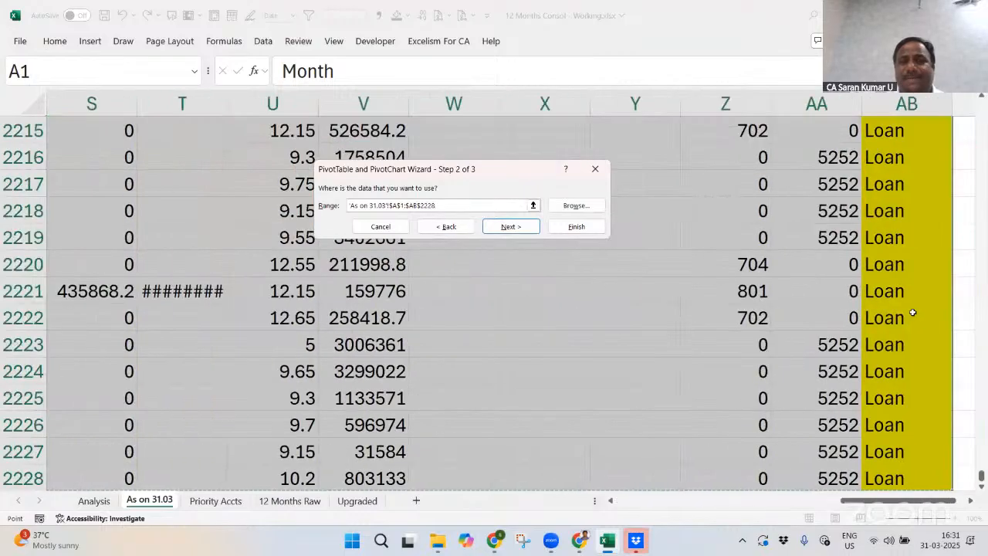
key("Return")
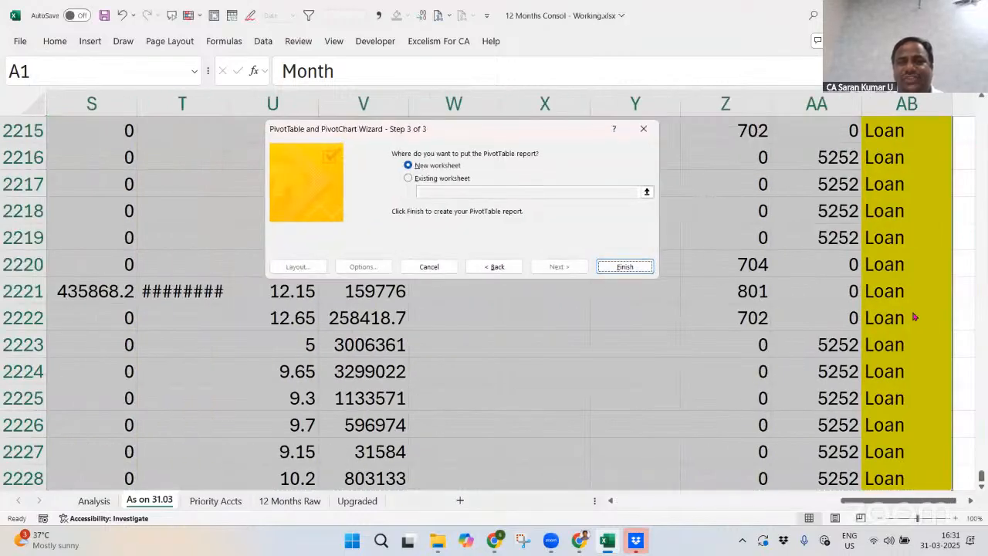
key("Return")
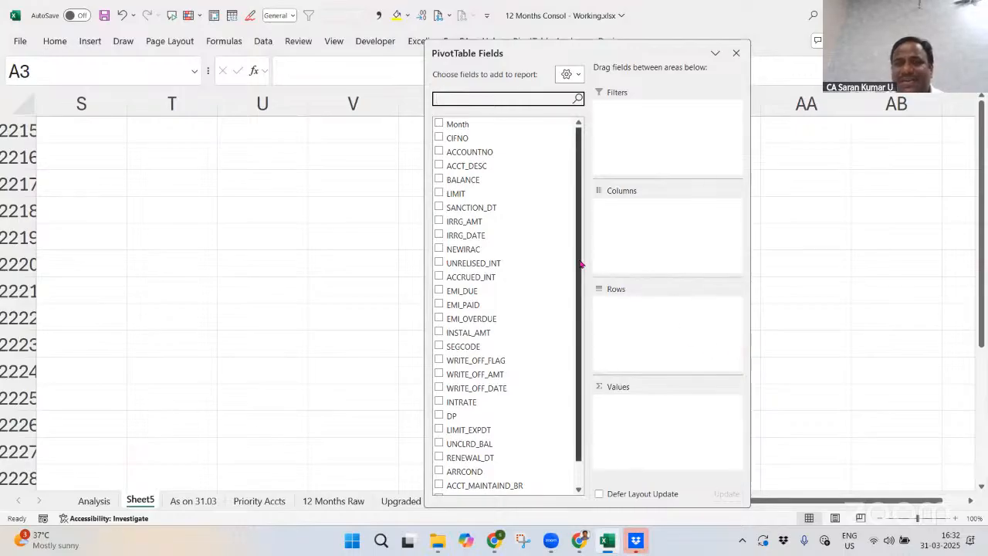
Close the PivotTable field list and delete the new PivotTable worksheet
scroll(582, 286, "down", 2)
scroll(582, 291, "up", 2)
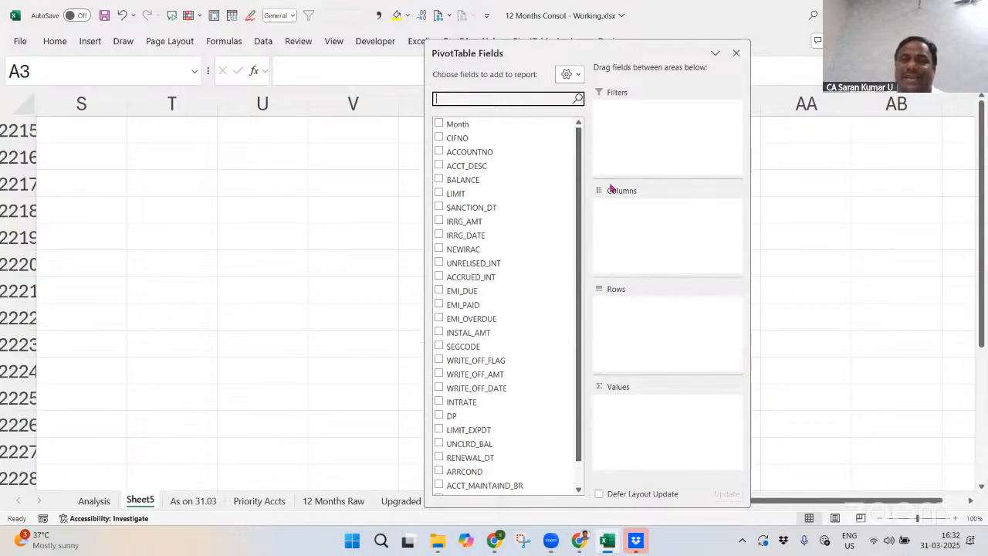
left_click(736, 53)
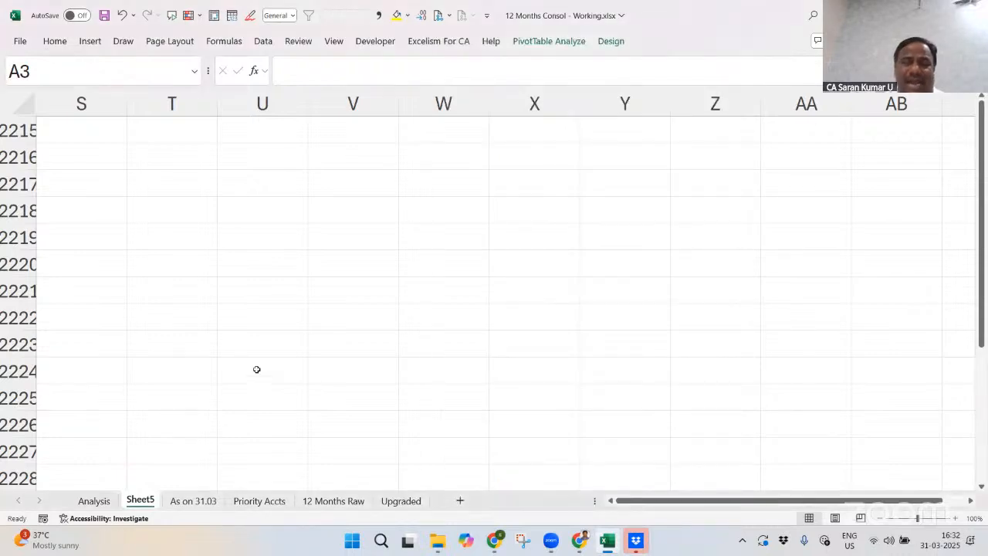
key("alt+e")
key("l")
key("Return")
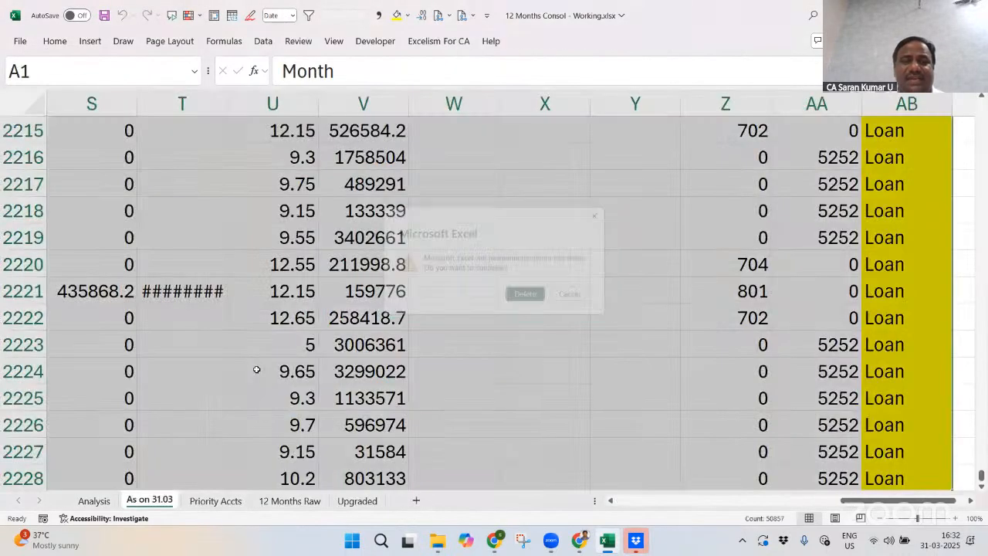
Copy the filtered Priority column, including its header, from the Analysis sheet
key("ctrl+Page_Down")
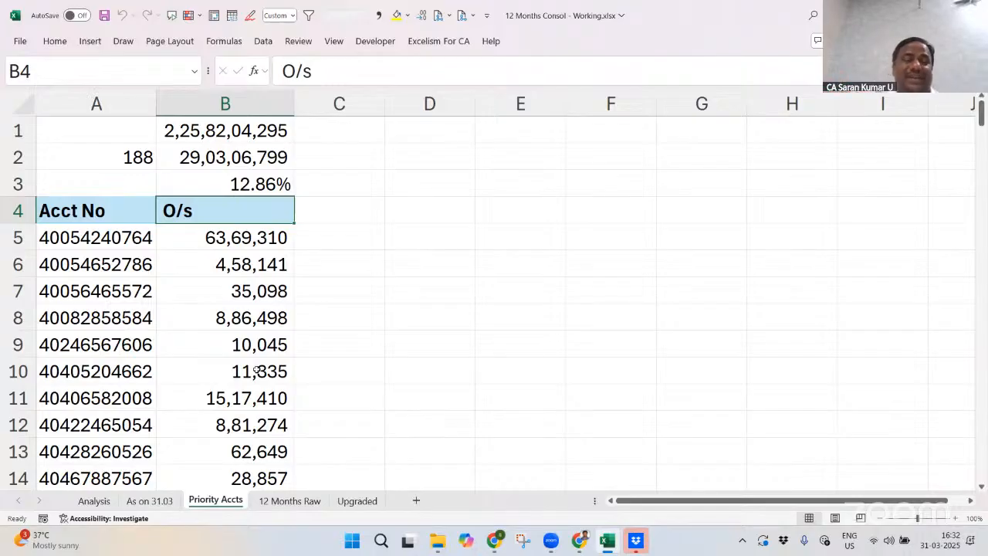
key("Left")
key("Right")
key("Right")
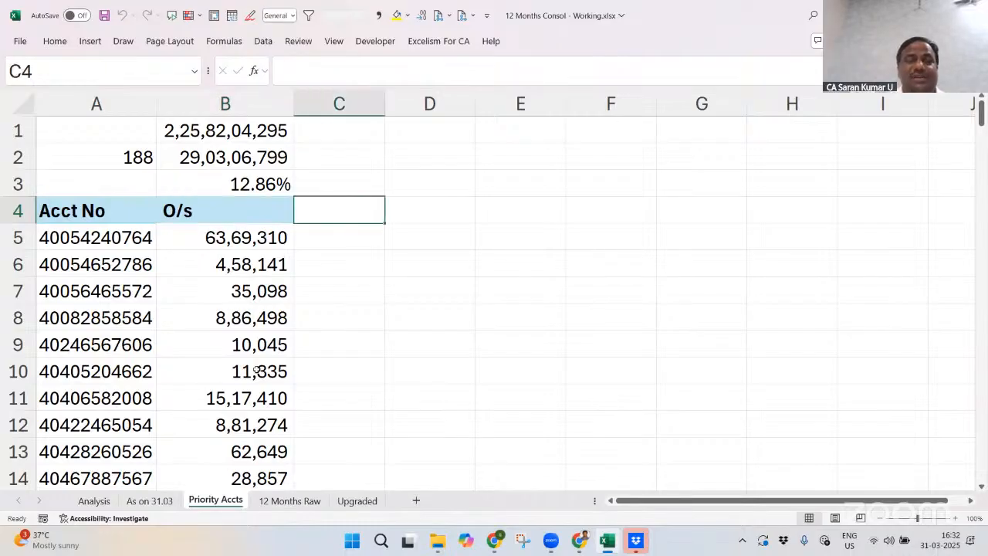
key("ctrl+Page_Up")
key("ctrl+Page_Up")
key("ctrl+Up")
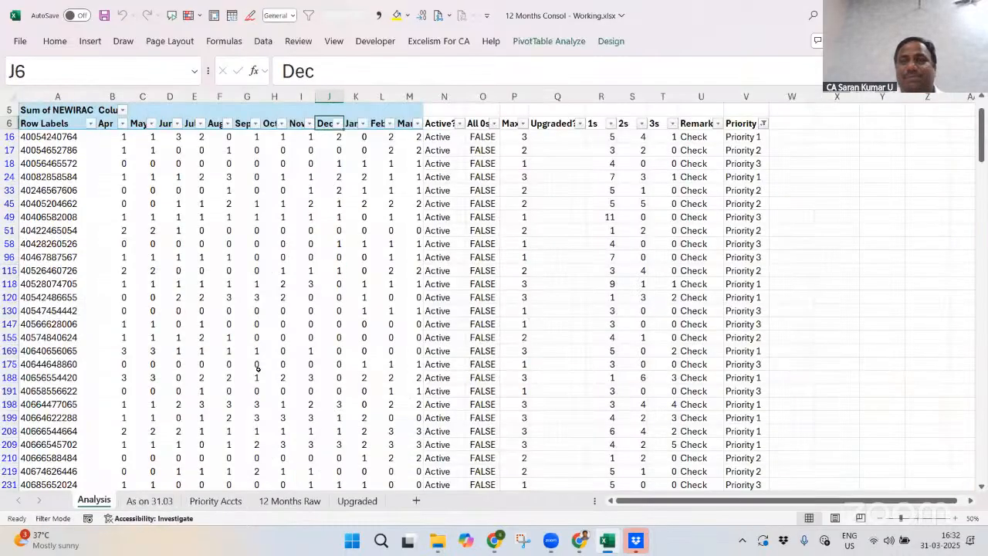
key("Right")
key("Right")
key("Right")
key("Right")
key("Right")
key("Right")
key("Right")
key("Right")
key("Right")
key("Right")
key("Right")
key("Right")
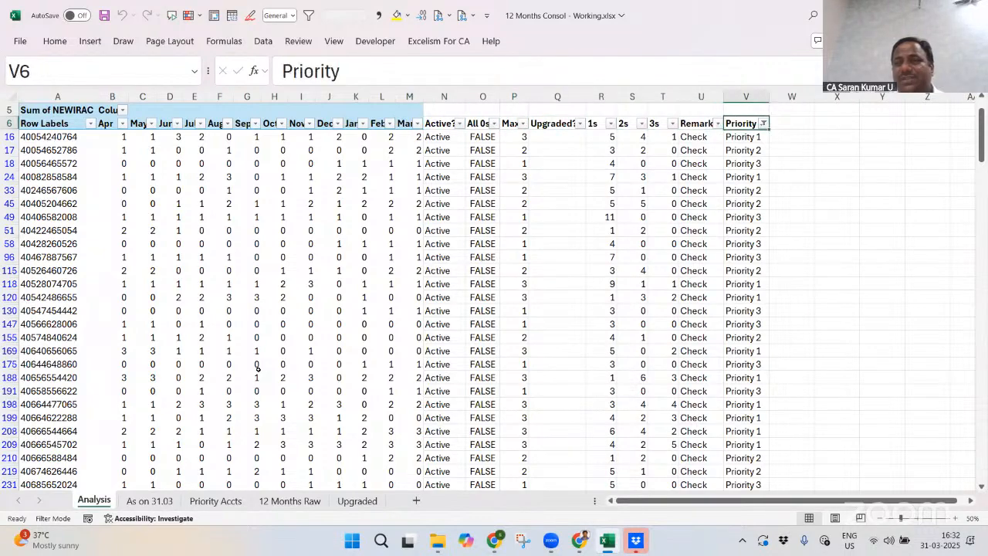
key("ctrl+shift+Down")
key("ctrl+c")
Paste the copied Priority column into the Priority Accts sheet beside O/s, starting at cell C4
key("ctrl+Page_Down")
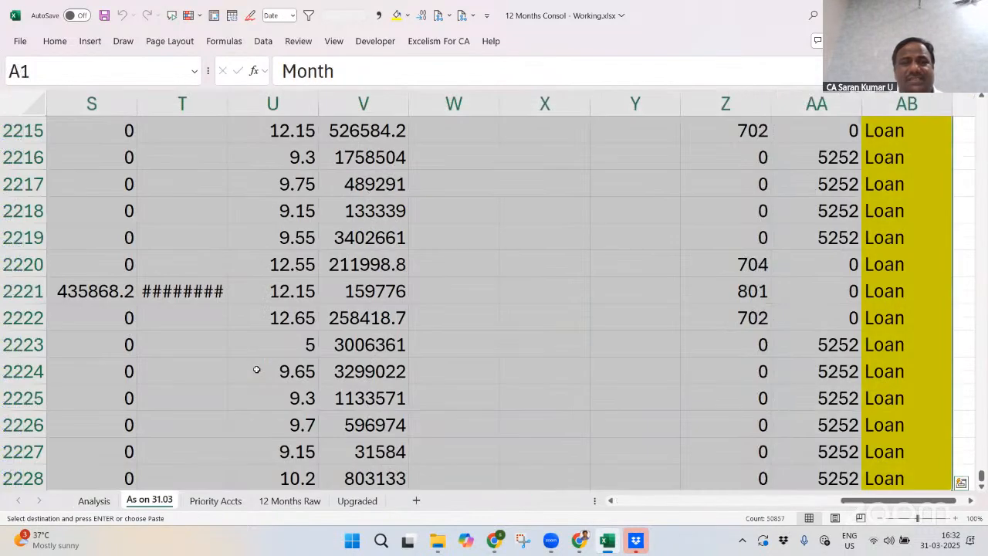
key("ctrl+Page_Down")
key("ctrl+v")
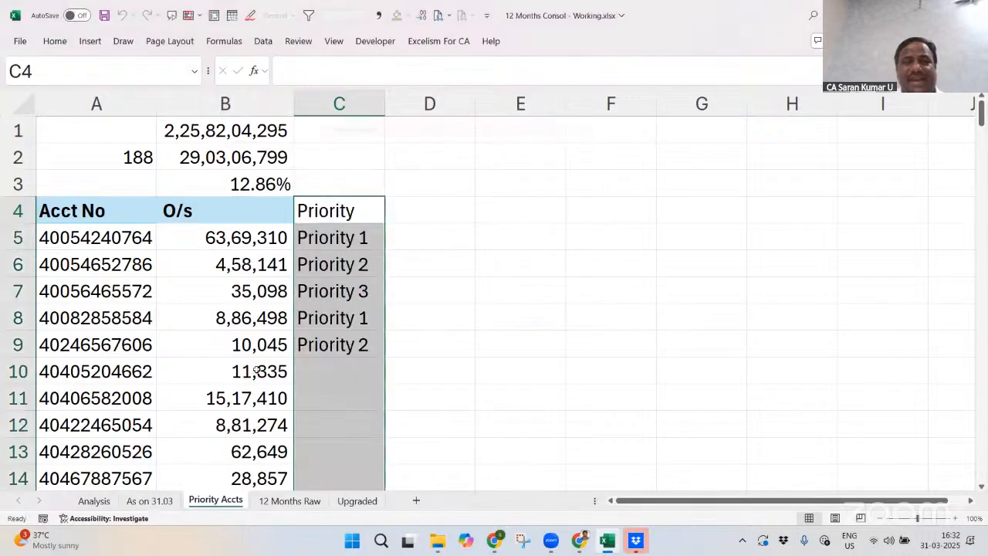
Check the pasted priorities against the last account row and return to the Priority header
key("Left")
key("Right")
key("ctrl+Down")
key("Down")
key("Down")
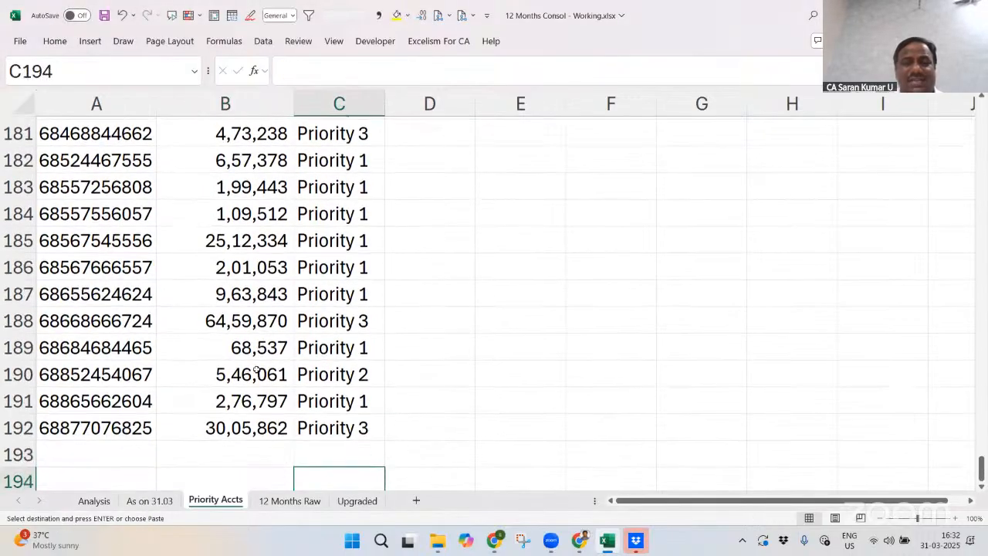
key("Up")
key("Up")
key("ctrl+Up")
key("ctrl+Up")
key("Down")
key("Down")
key("Down")
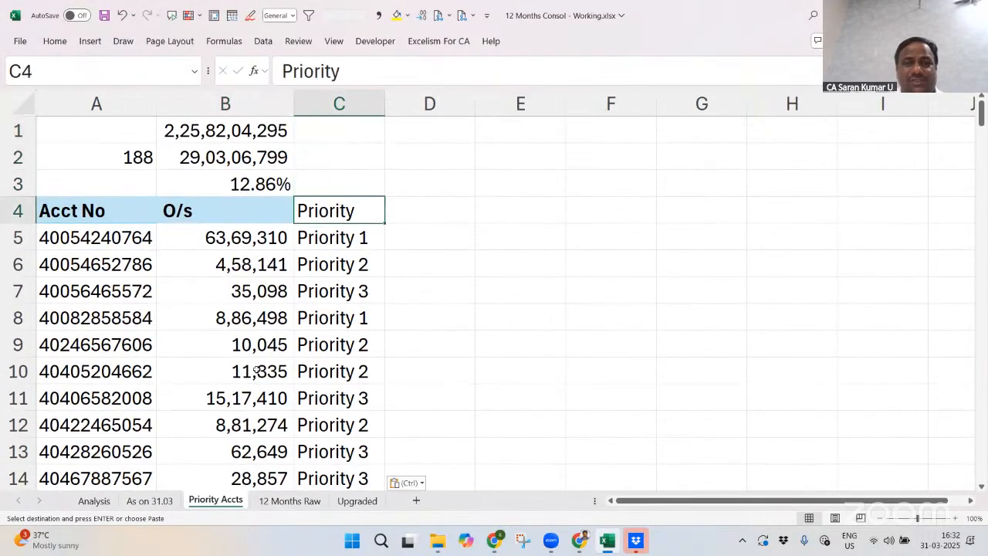
Apply the O/s header's formatting to the Priority header in C4 using Paste Special Formats
key("Left")
key("ctrl+c")
key("Right")
key("alt+e")
key("s")
key("t")
key("Return")
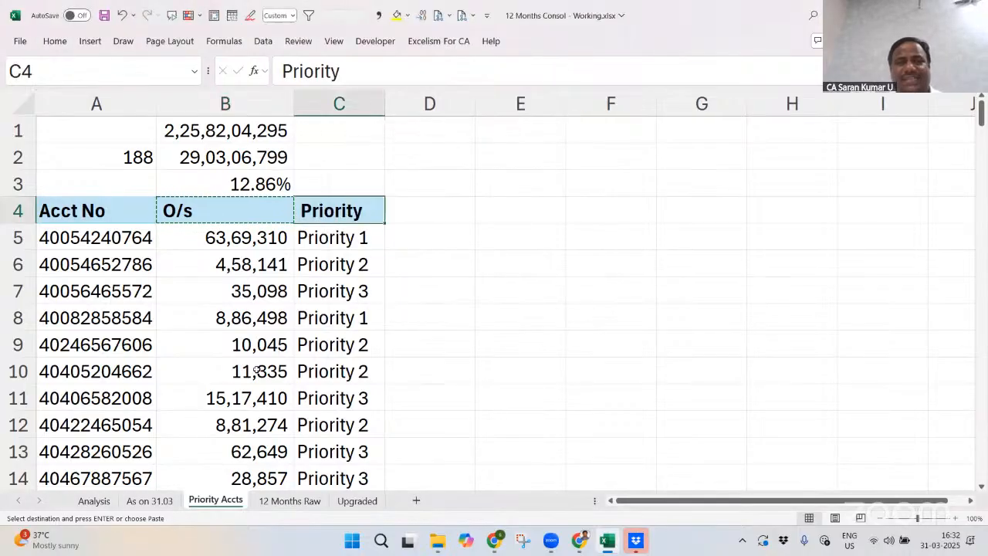
key("Left")
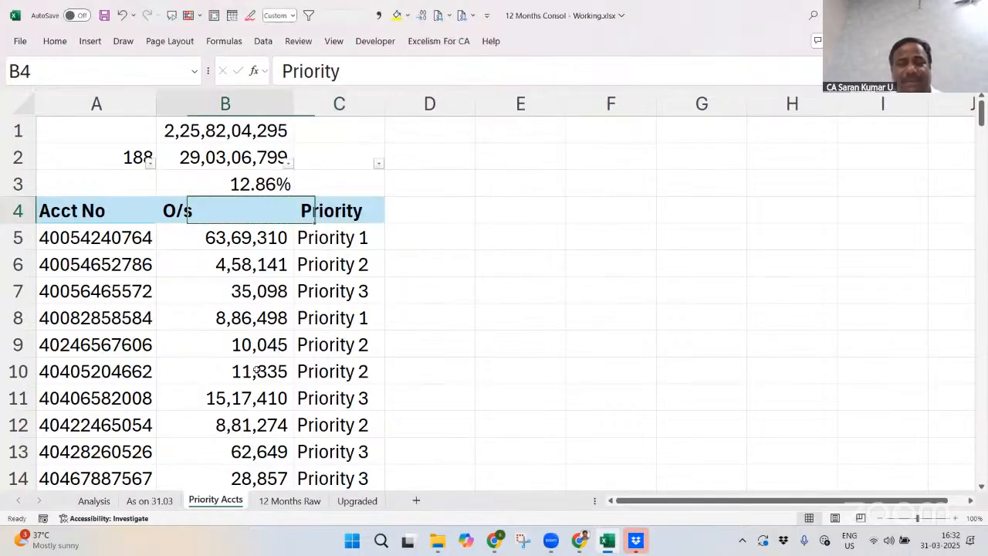
key("Left")
key("ctrl+shift+Right")
key("ctrl+shift+Down")
key("alt+o")
key("c")
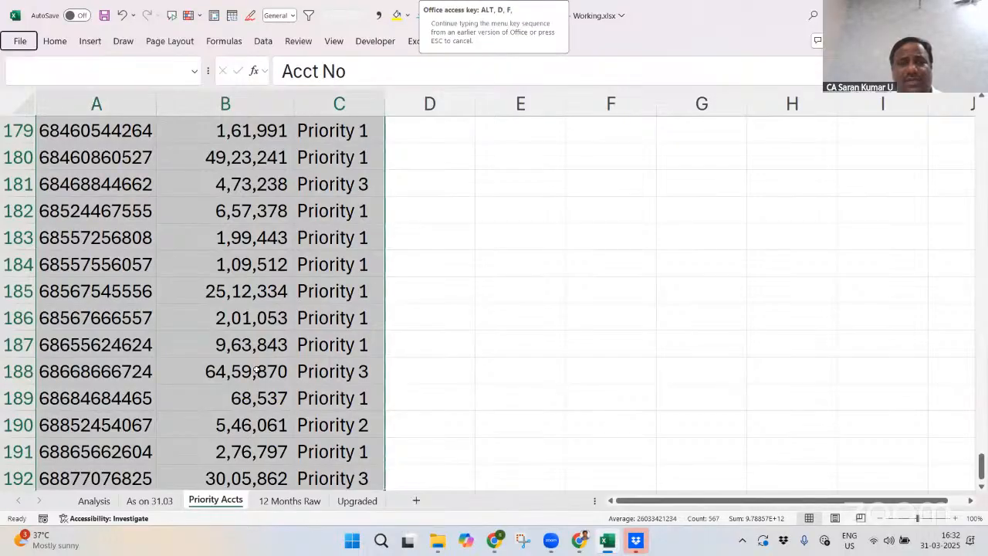
key("a")
key("Up")
key("Down")
key("Right")
key("Left")
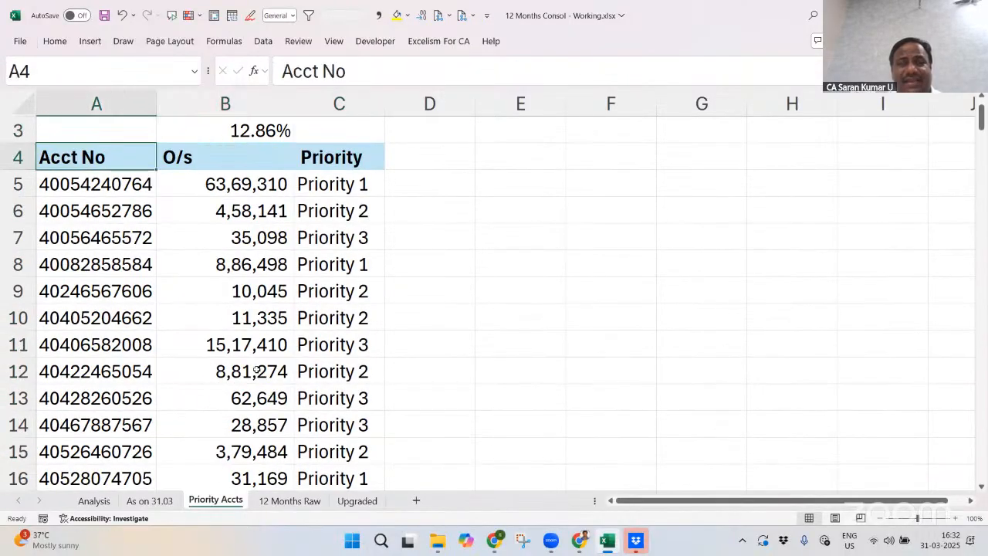
Add filters to the table of Acct No, O/s and Priority, with row 4 as the header
key("ctrl+shift+Right")
key("ctrl+shift+Down")
key("ctrl+shift+l")
key("Right")
key("Right")
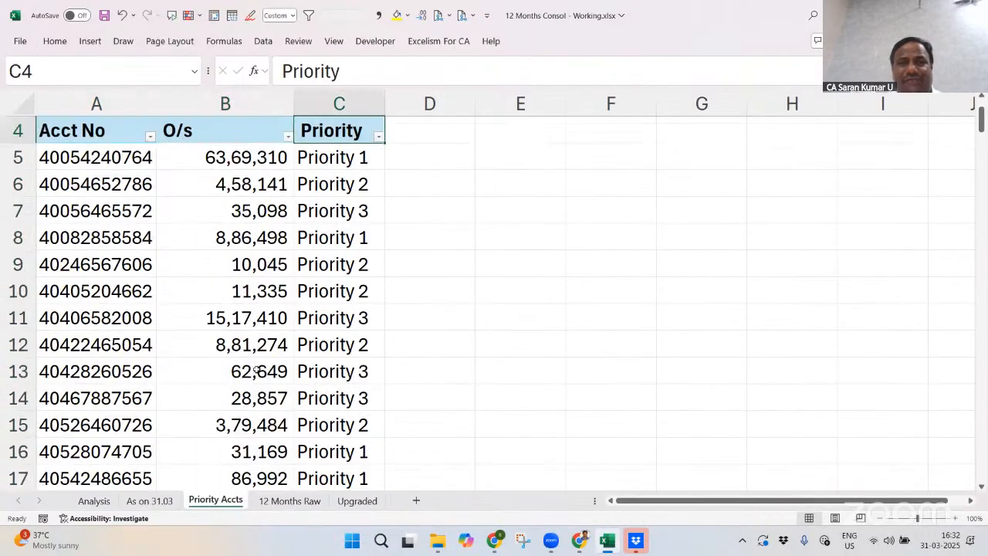
Filter the Priority column to show only the Priority 3 accounts
key("alt+Down")
key("Down")
key("Down")
key("Down")
key("Down")
key("Down")
key("Down")
key("Down")
key("Down")
key("Down")
key("space")
key("Down")
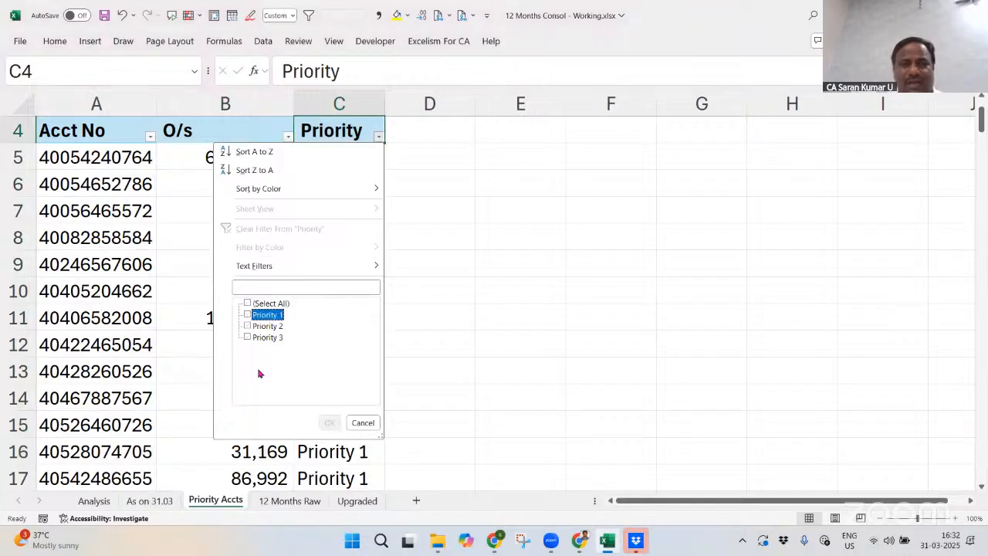
key("Down")
key("Down")
key("space")
key("Return")
key("ctrl+Down")
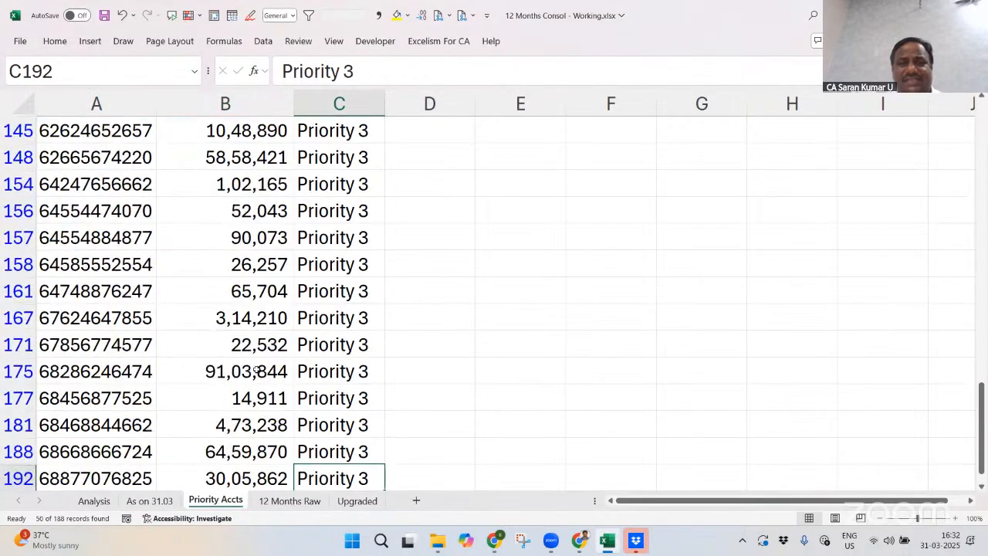
Add a Staff header in cell D4 next to Priority
key("ctrl+Up")
key("Right")
type("S")
type("f")
key("Return")
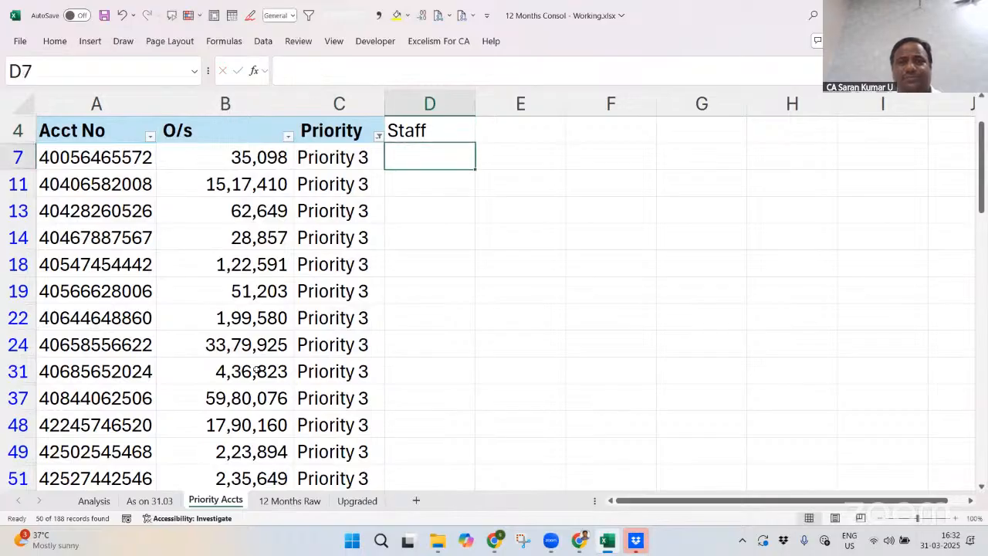
Apply the Priority header's formatting to the Staff header using Paste Special Formats
key("Up")
key("Left")
key("ctrl+c")
key("Right")
key("alt+e")
key("s")
key("t")
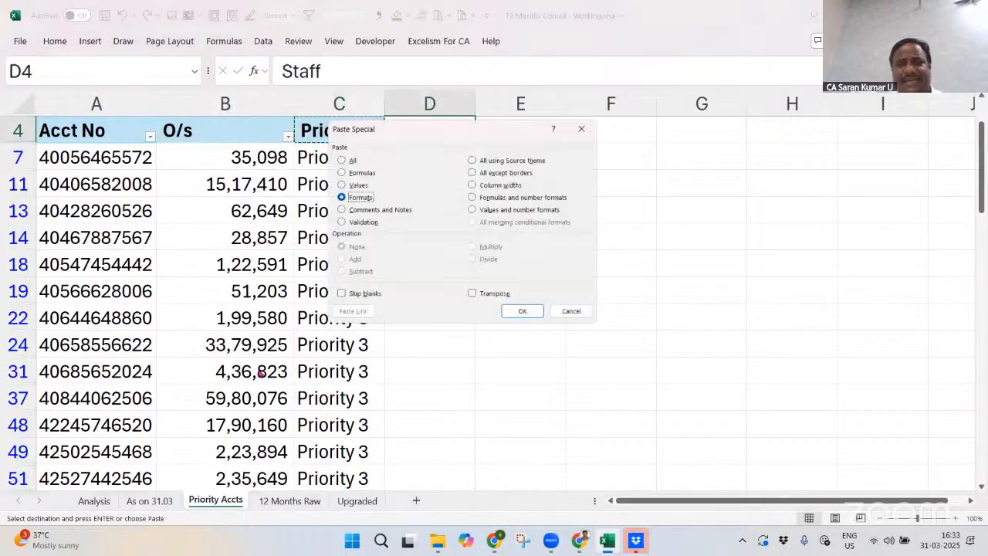
key("Return")
Fill the first staff member's name in the Staff column for all visible Priority 3 accounts
key("Down")
key("Left")
key("ctrl+Down")
key("ctrl+shift+Up")
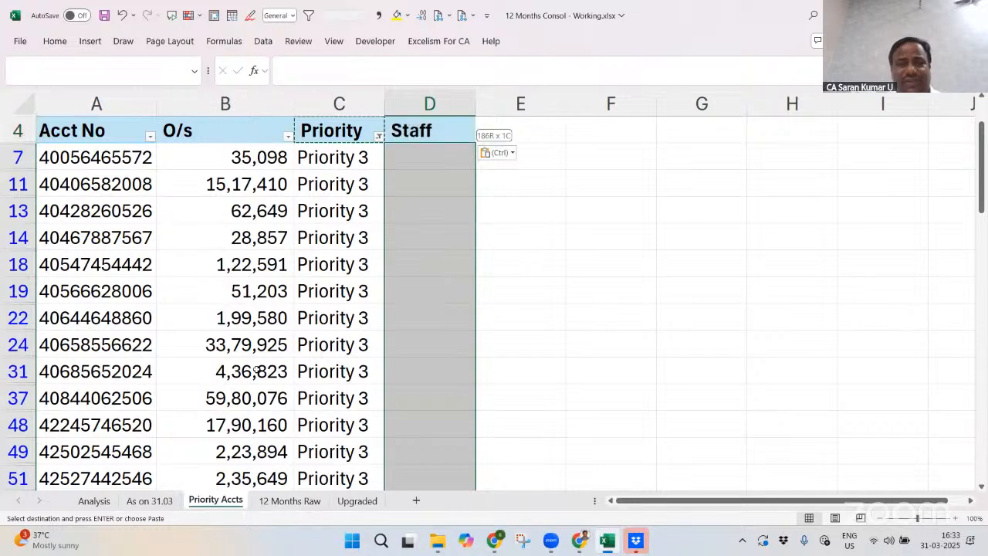
type("Sruthi")
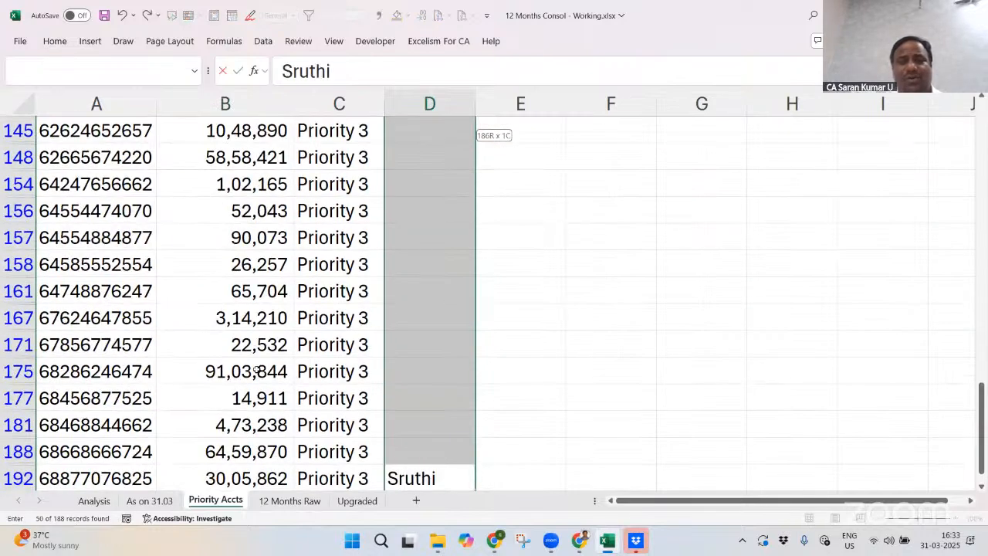
key("ctrl+Return")
Clear the current filter and filter the Priority column to show only the Priority 2 accounts
key("ctrl+Up")
key("Left")
key("alt")
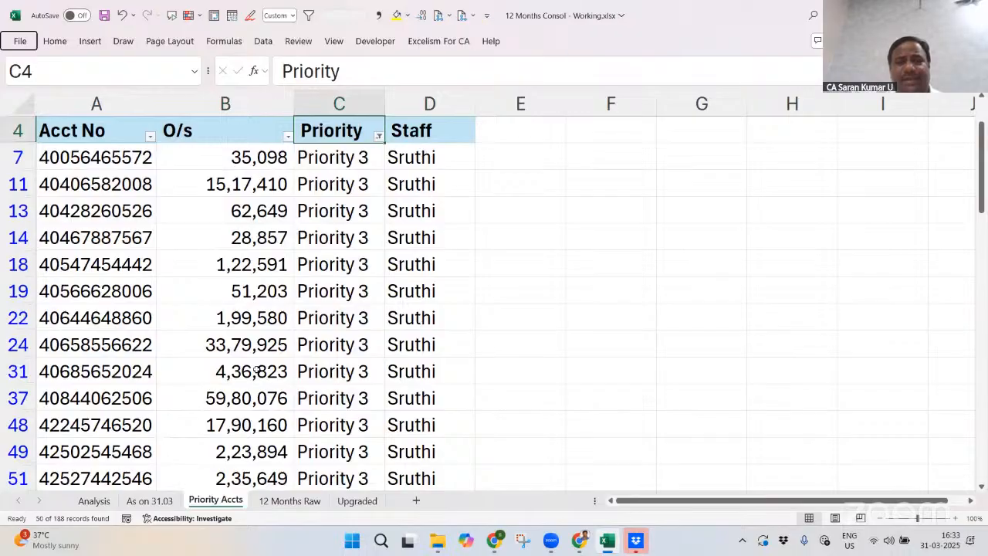
key("a")
key("c")
key("alt+Down")
key("Tab")
key("Tab")
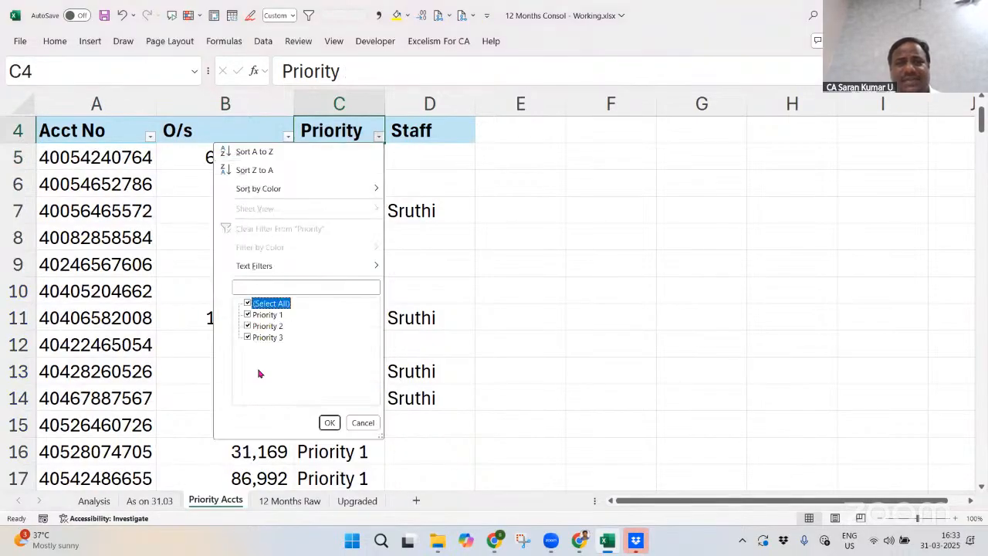
key("space")
key("Down")
key("Down")
key("space")
key("Return")
Fill the second staff member's name in the Staff column for all visible Priority 2 accounts
key("Down")
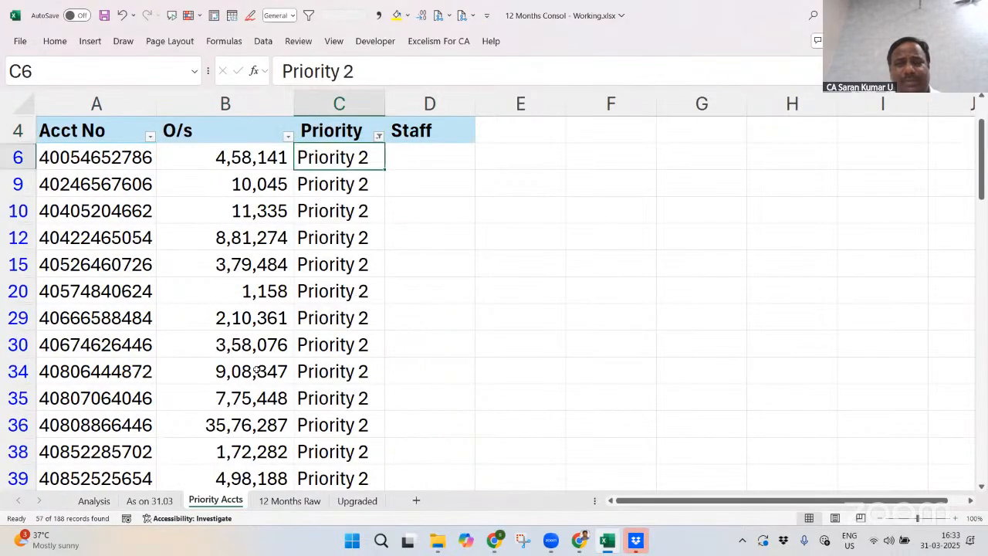
key("ctrl+Down")
key("Right")
key("ctrl+shift+Up")
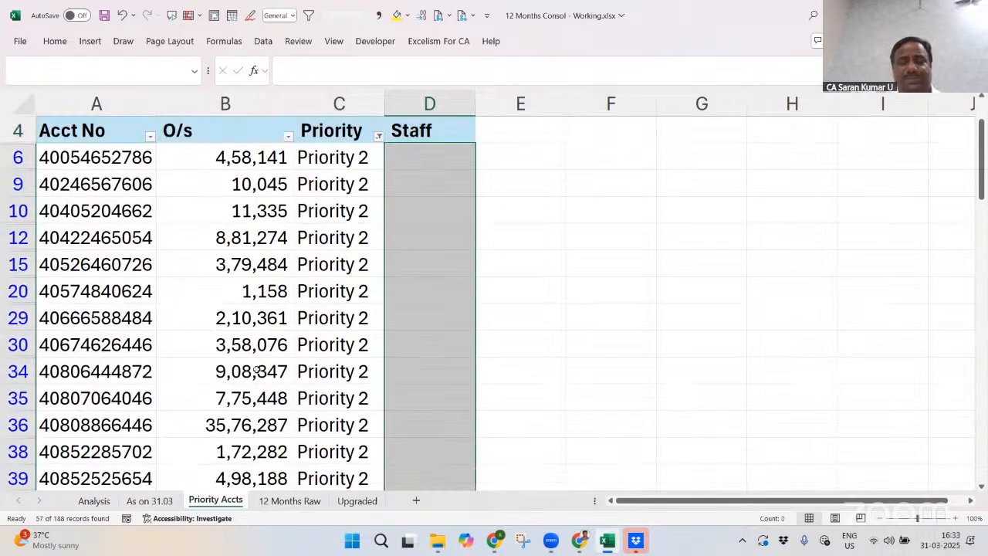
type("Swetha")
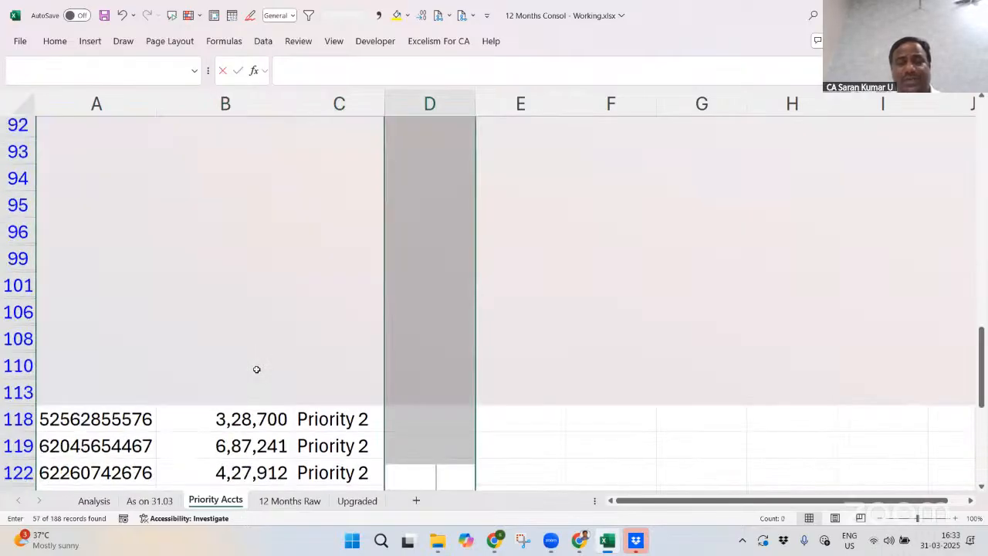
key("ctrl+Return")
Clear the current filter and filter the Priority column to show only the Priority 1 accounts
key("Left")
key("ctrl+Up")
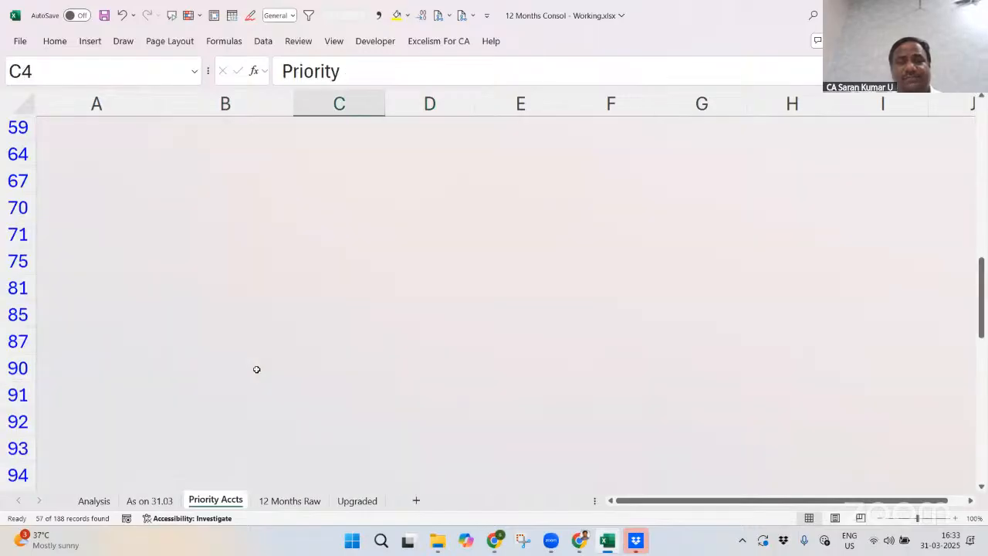
key("alt+d")
key("f")
key("s")
key("Down")
key("Up")
key("alt+Down")
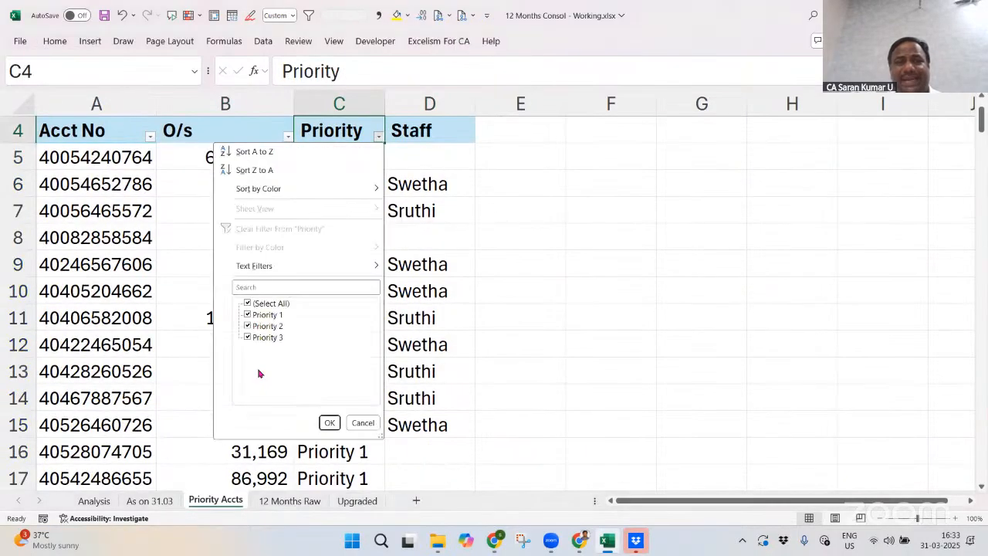
key("Down")
key("Down")
key("Down")
key("Down")
key("Down")
key("Down")
key("Down")
key("Up")
key("space")
key("Down")
key("space")
key("Return")
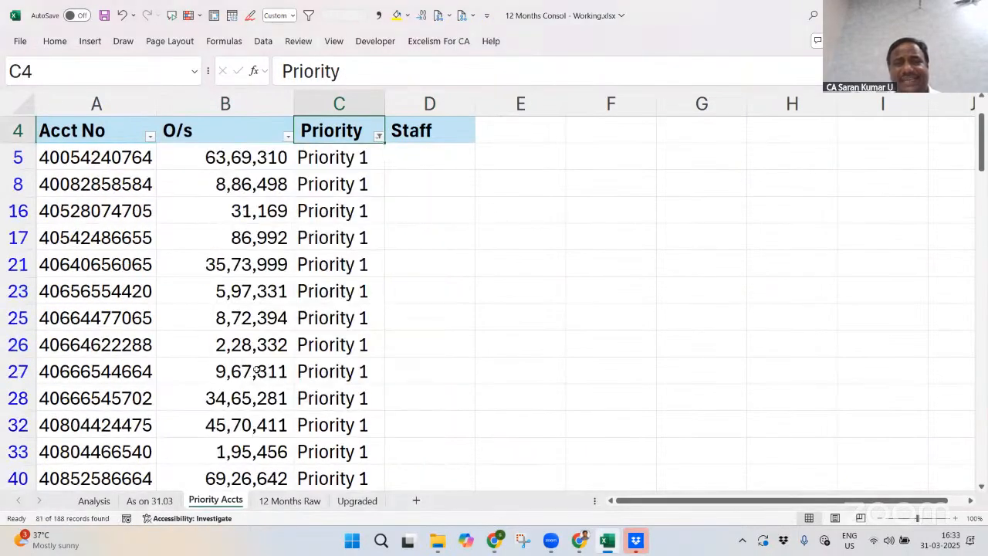
Fill the third staff member's name in the Staff column for all visible Priority 1 accounts
key("Down")
key("Right")
key("ctrl+Down")
key("ctrl+shift+Up")
key("shift+Down")
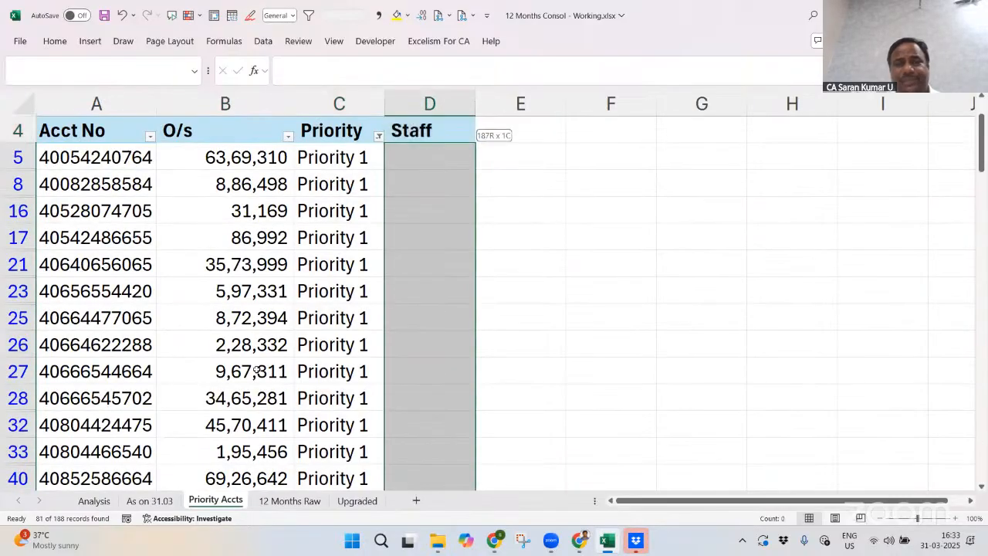
type("Namitha")
key("ctrl+Return")
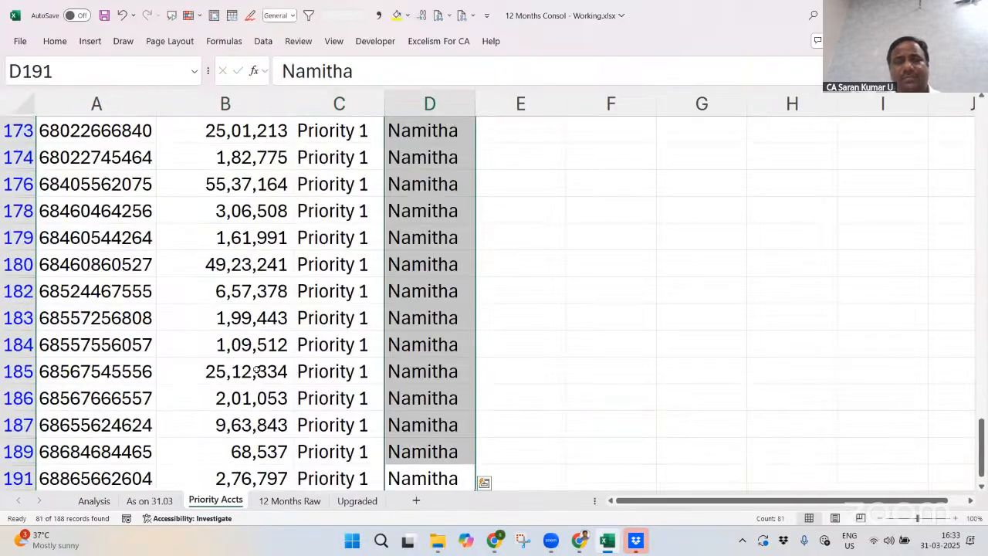
Clear the Priority filter so that all accounts on the Priority Accts sheet are shown
key("ctrl+Up")
key("Left")
key("alt+d")
key("f")
key("s")
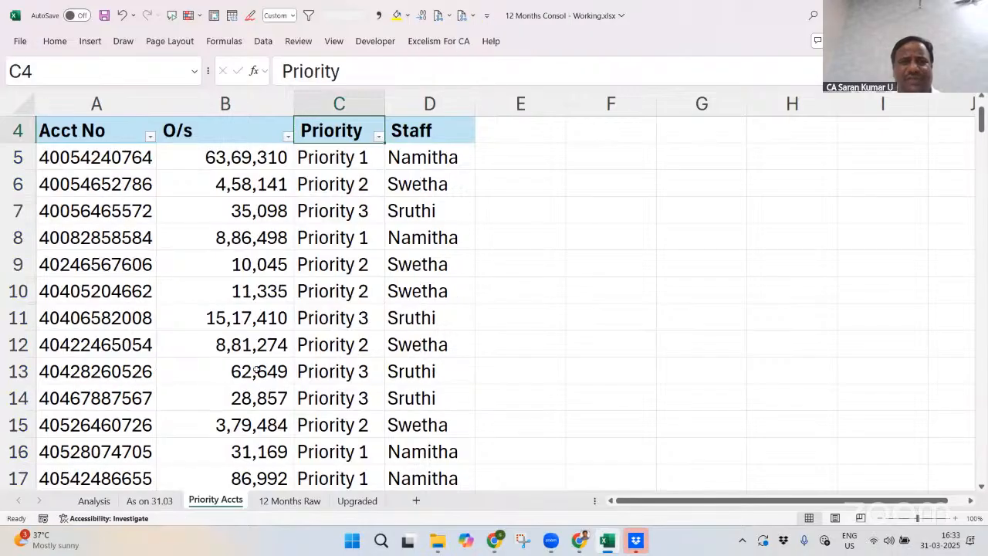
Review the Priority and Staff columns down to the last account, along with the summary figures above the table
key("Up")
key("Up")
key("Down")
key("Down")
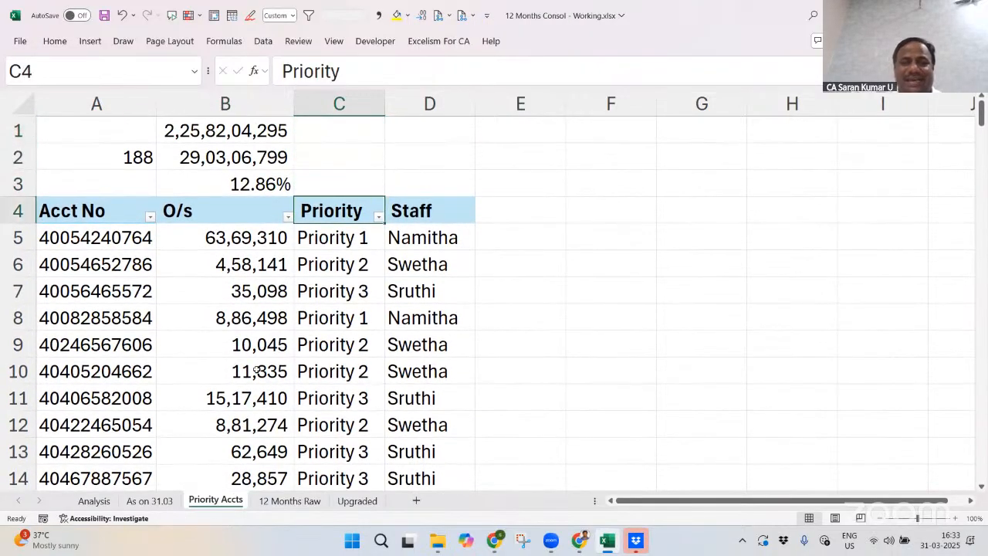
key("Down")
key("ctrl+shift+Down")
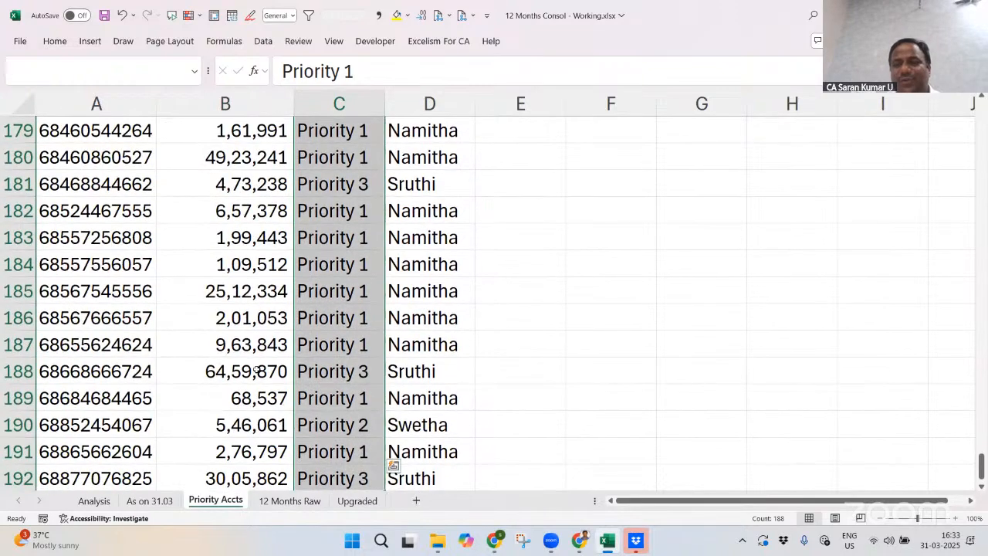
key("ctrl+Up")
key("ctrl+Up")
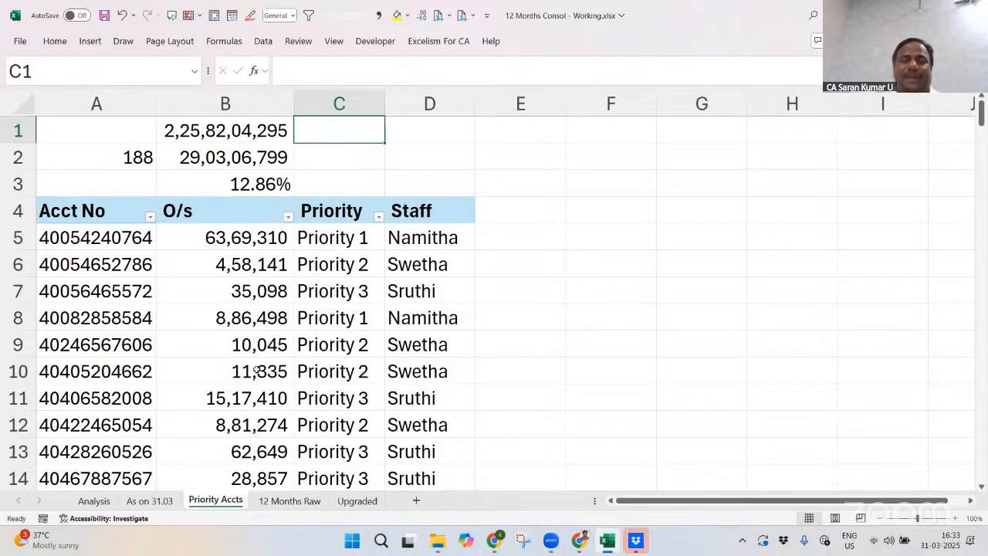
Switch to the Analysis sheet and clear its Priority filter to show all accounts
key("ctrl+Page_Up")
key("ctrl+Page_Up")
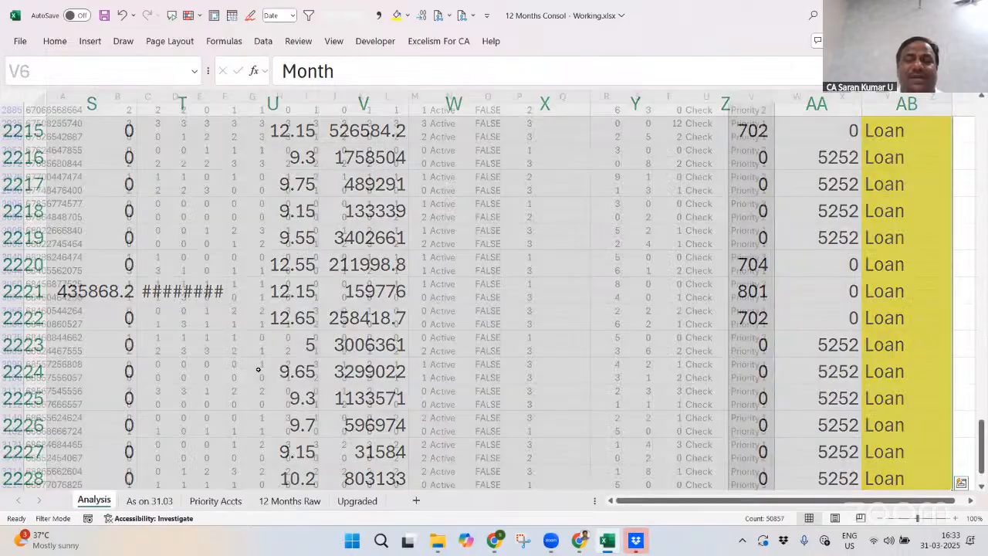
key("Down")
key("Down")
key("Down")
key("Down")
key("Down")
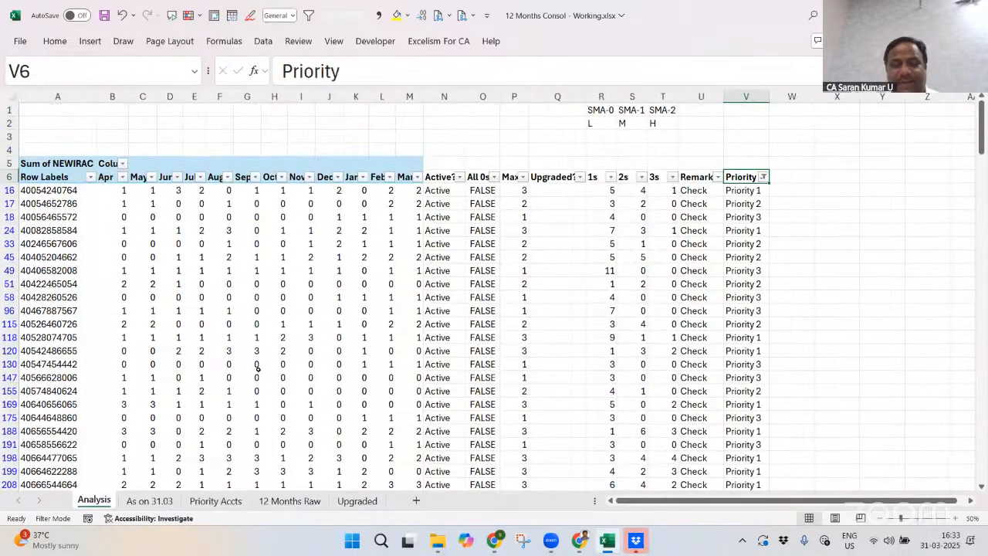
key("alt+d")
key("f")
key("s")
Add a Sample header in cell W6 next to Priority
key("Right")
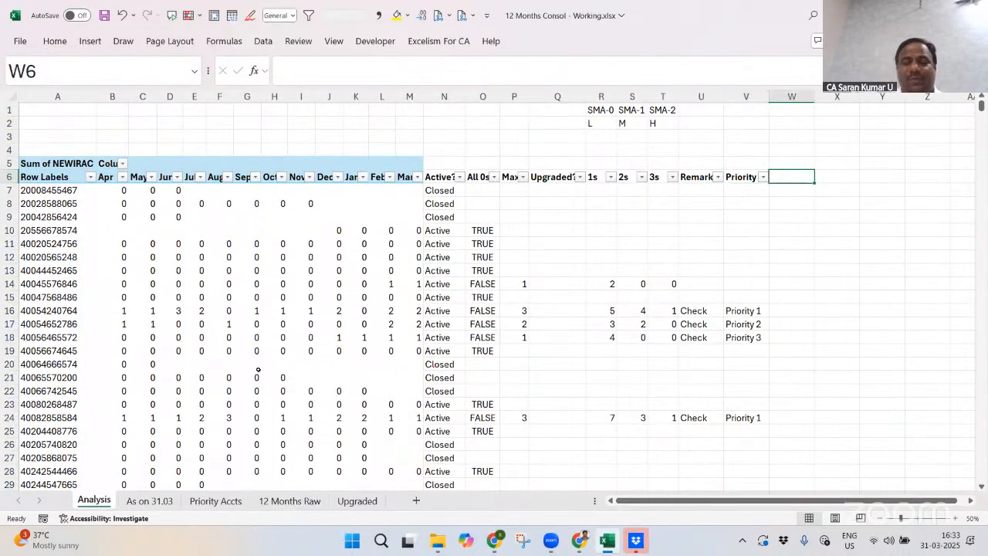
type("Sample")
key("Return")
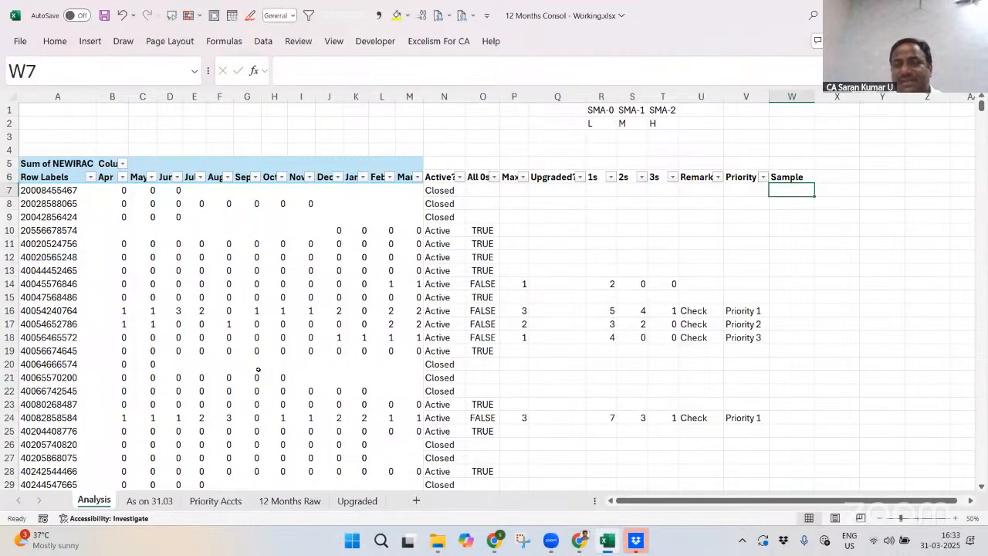
Filter the Priority column of the Analysis sheet to show only blank entries
key("Up")
key("Left")
key("alt+Down")
key("Down")
key("Down")
key("Down")
key("Down")
key("Down")
key("Down")
key("Down")
key("Down")
key("Down")
key("Down")
key("Up")
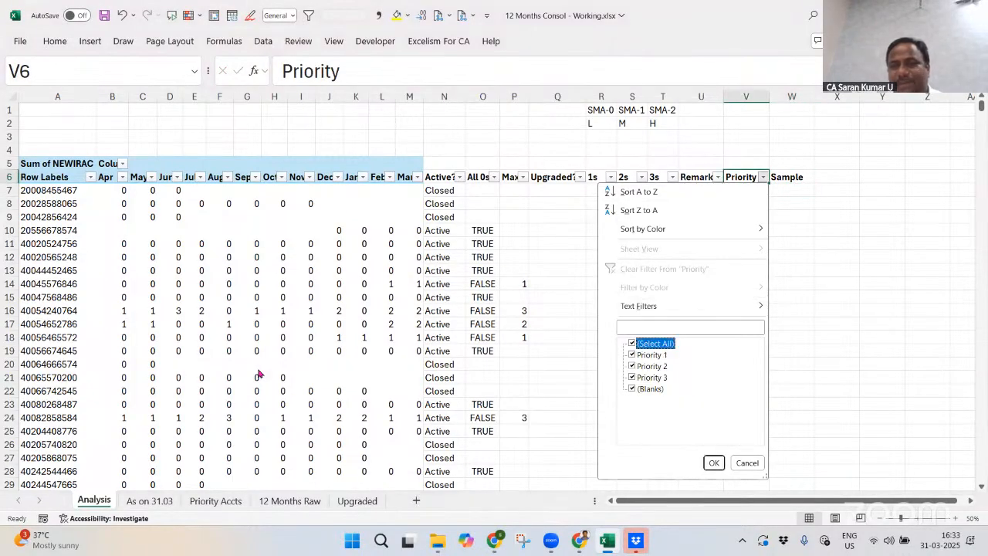
key("space")
key("Down")
key("Down")
key("Down")
key("space")
key("Return")
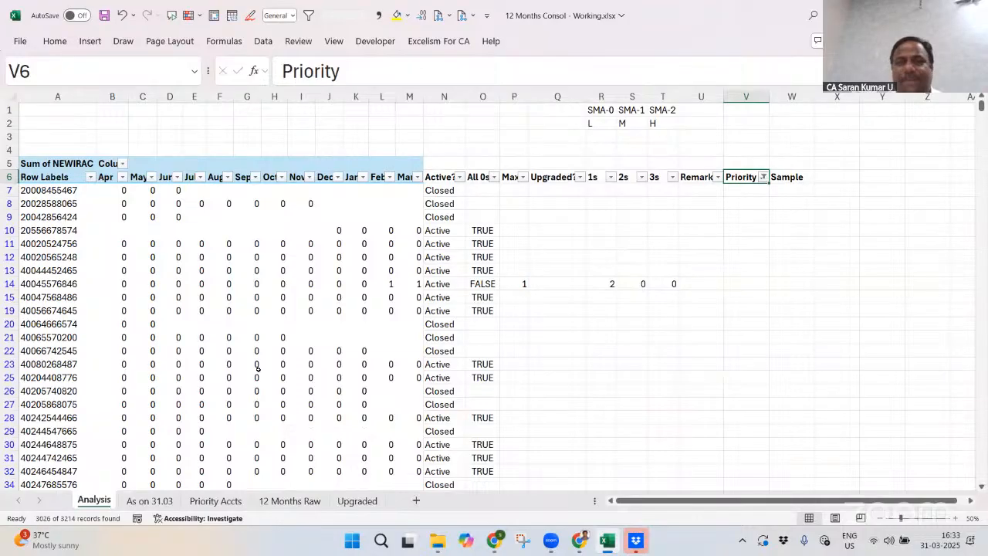
Filter the Active? column to show only the Active accounts, excluding Closed
key("Left")
key("Left")
key("Left")
key("Left")
key("Left")
key("Left")
key("Left")
key("Left")
key("alt+Down")
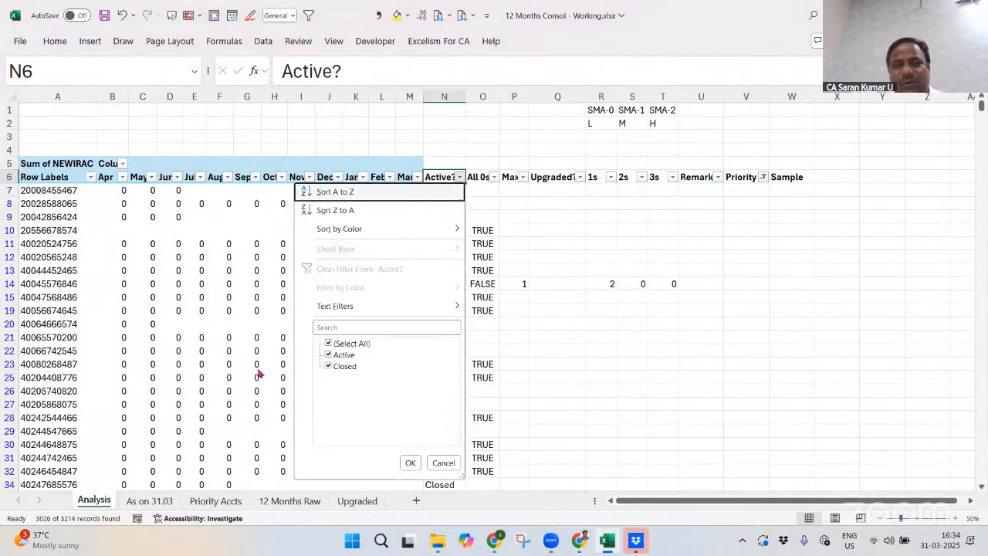
key("Down")
key("Down")
key("Down")
key("Down")
key("Down")
key("Down")
key("Down")
key("space")
key("Return")
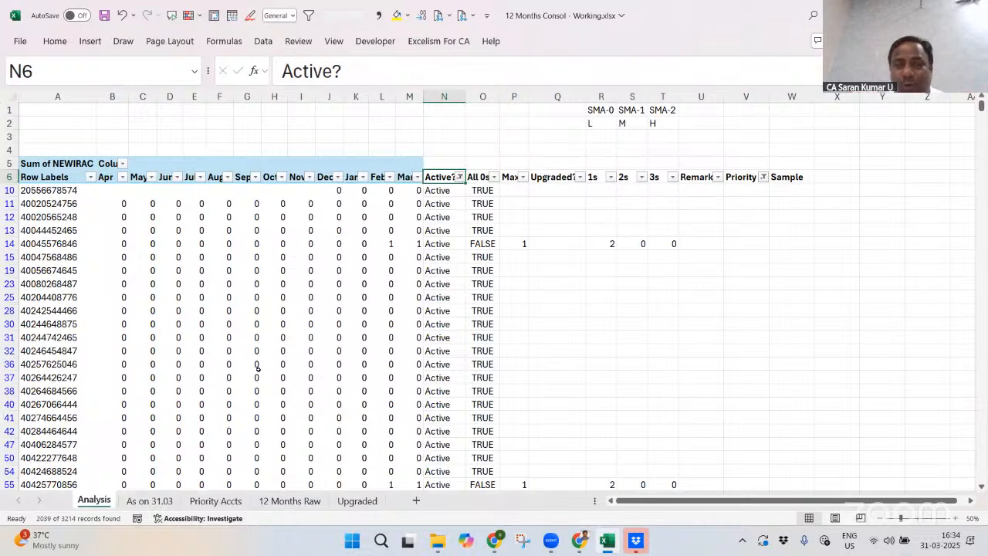
Examine the filtered accounts and the filter values available for the All 0s column
key("Right")
key("Right")
key("Right")
key("Right")
key("Right")
key("Right")
key("Right")
key("Right")
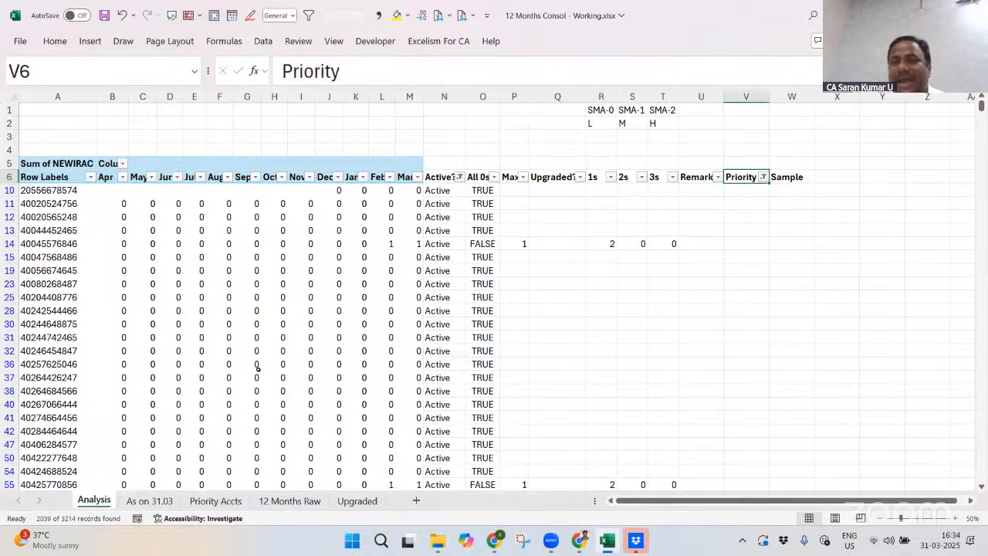
key("Right")
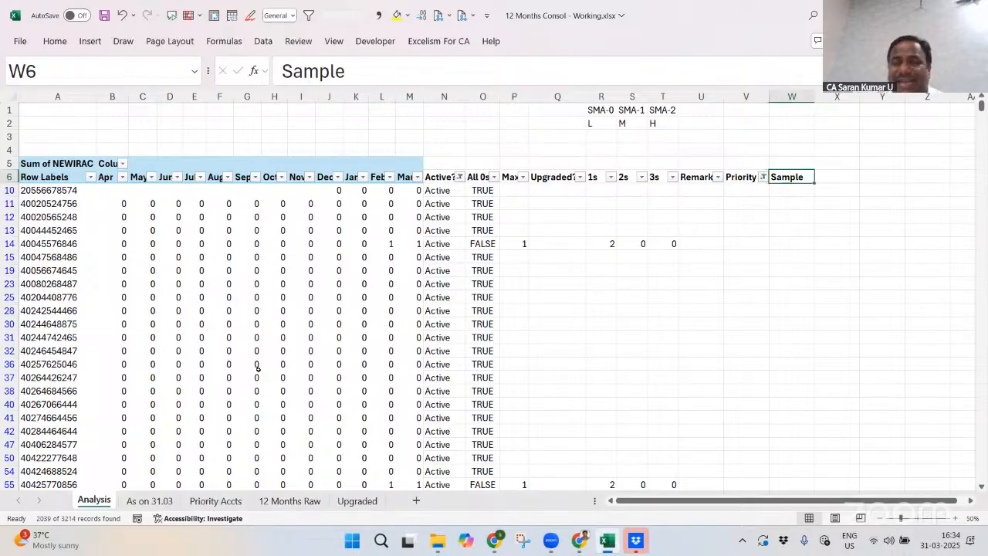
key("Down")
key("Left")
key("Left")
key("Left")
key("Left")
key("Left")
key("Left")
key("Left")
key("Left")
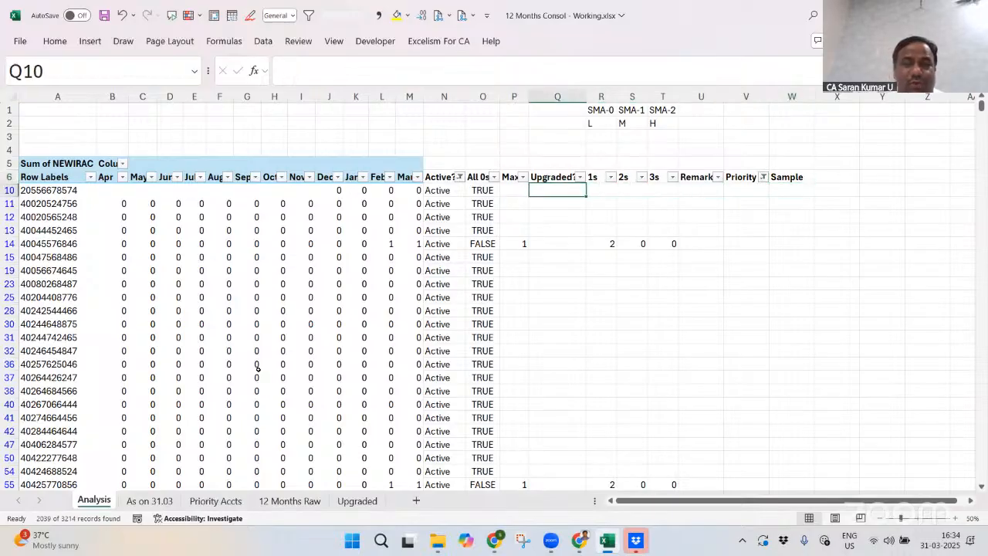
key("Up")
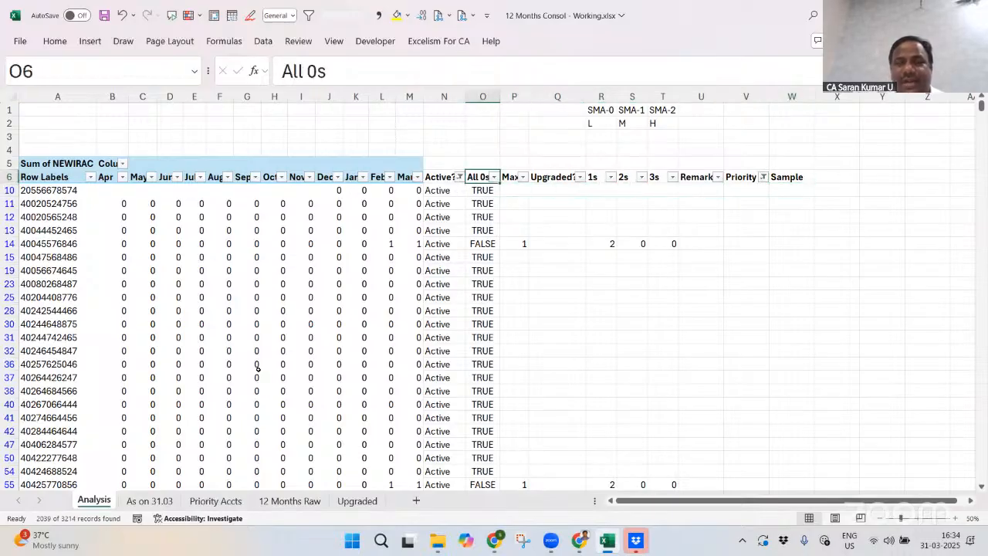
key("alt+Down")
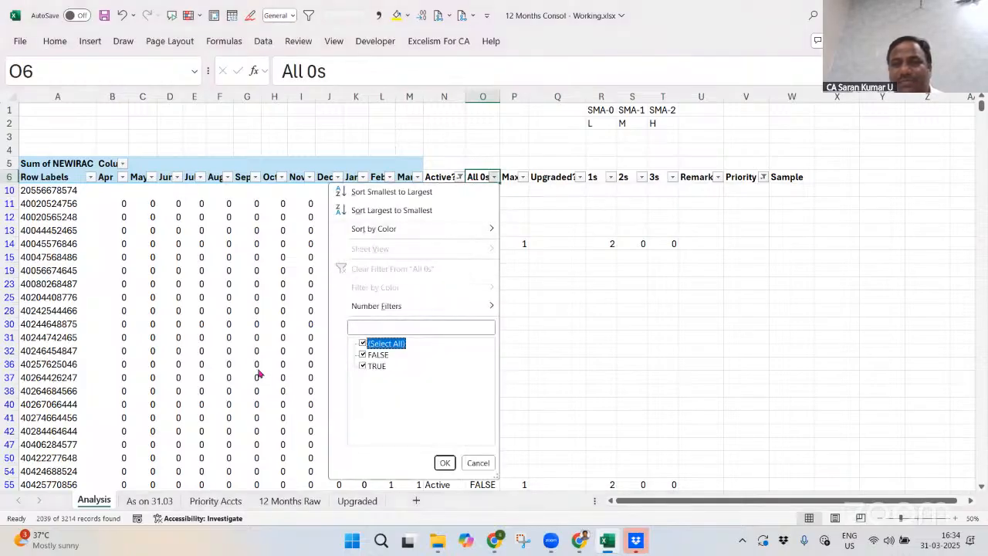
key("Escape")
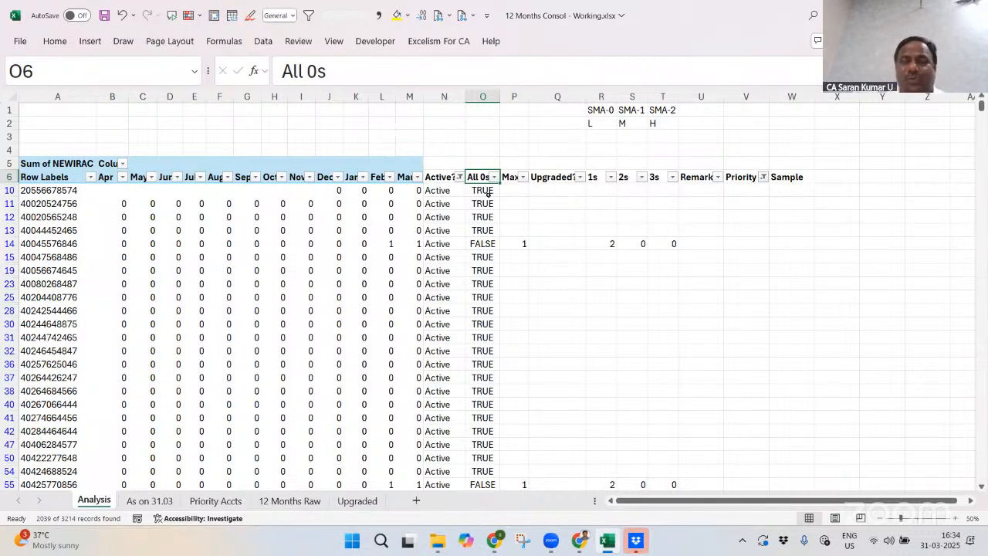
Replace the Sample header in cell W6 with O/s
key("Right")
key("Right")
key("Right")
key("Right")
key("Right")
key("Right")
key("Right")
key("Right")
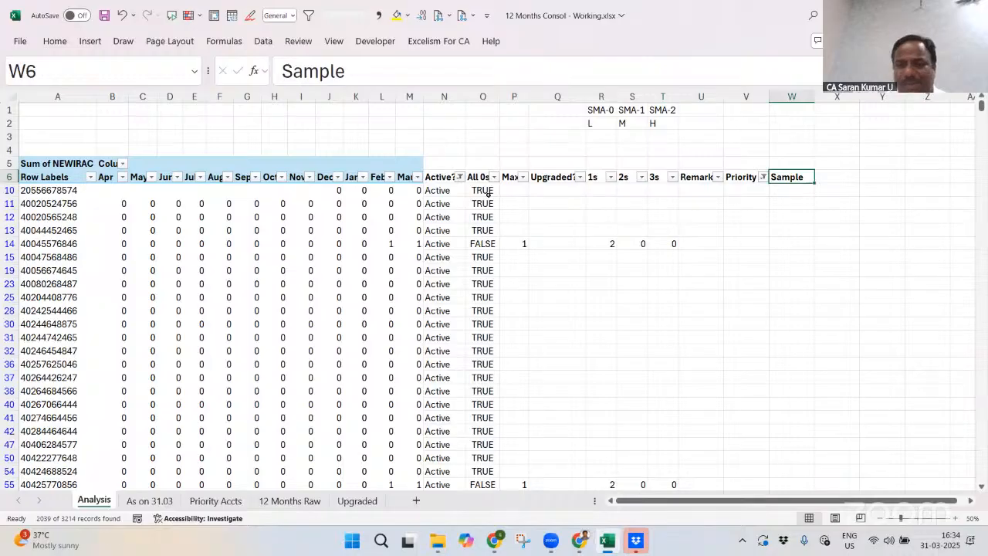
type("O/s")
key("Return")
Enter =VLOOKUP(A10,'As on 31.03'!C:E,3,0) in W10 to fetch the first visible account's outstanding balance
type("=vlo")
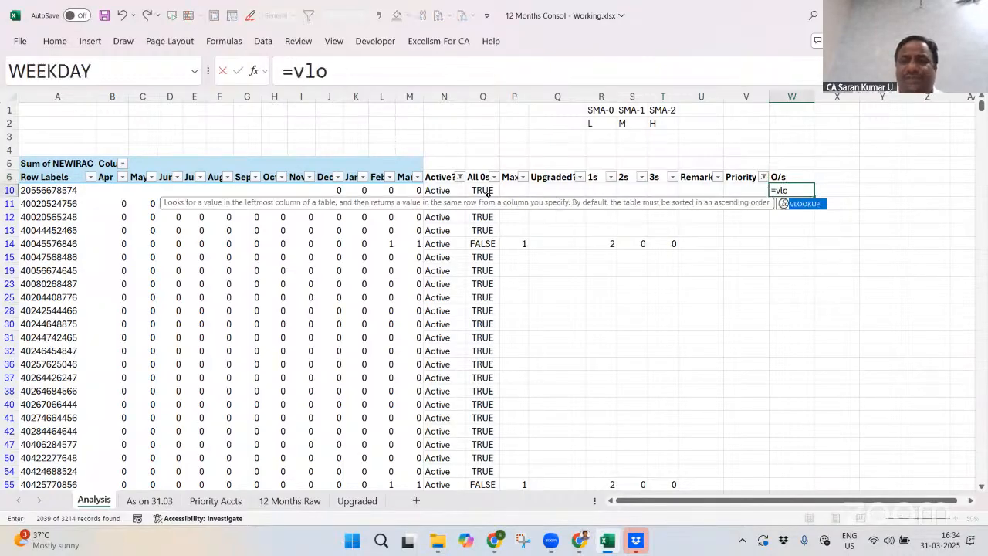
key("Tab")
key("Home")
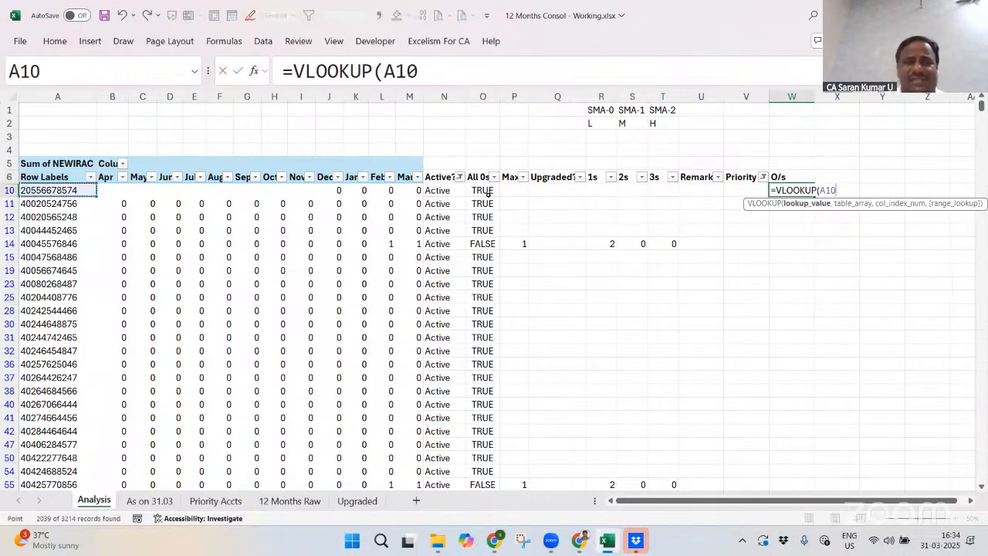
type(",")
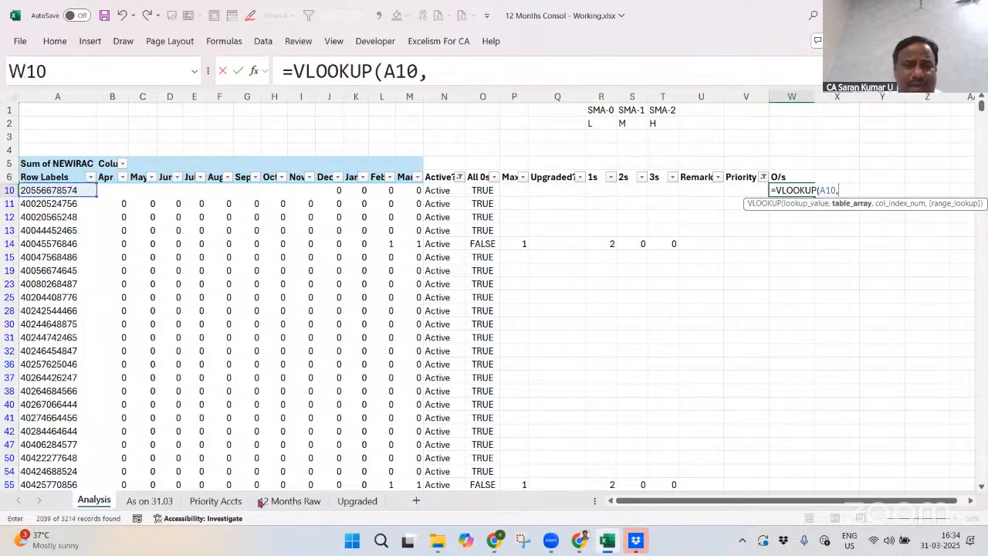
key("ctrl+Page_Down")
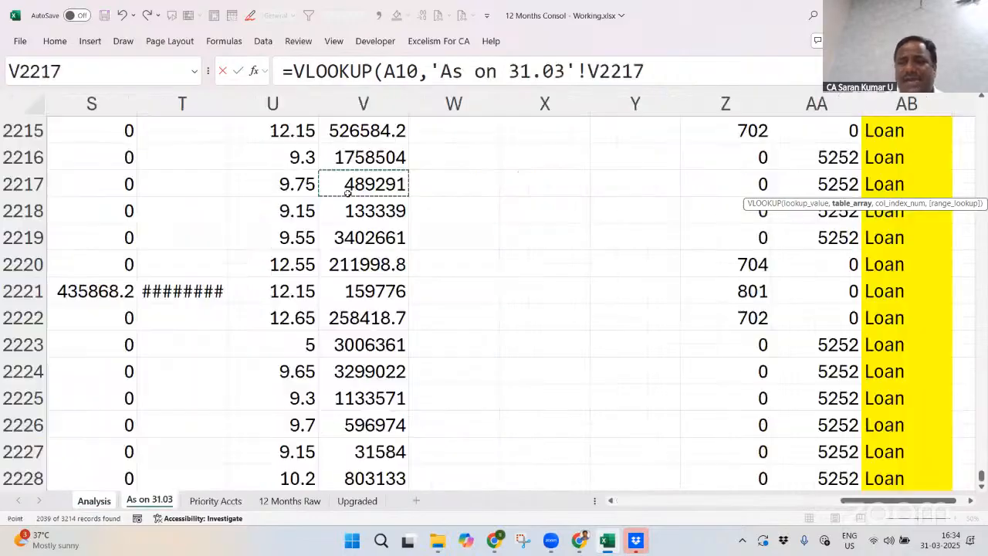
key("ctrl+Home")
key("Right")
key("Right")
key("ctrl+space")
key("shift+Right")
key("shift+Right")
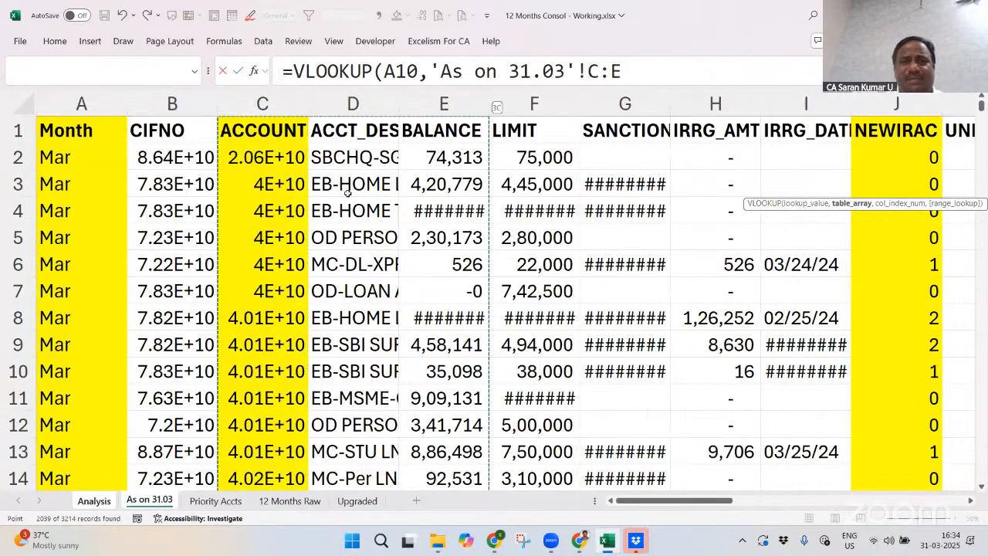
type(",3,0)")
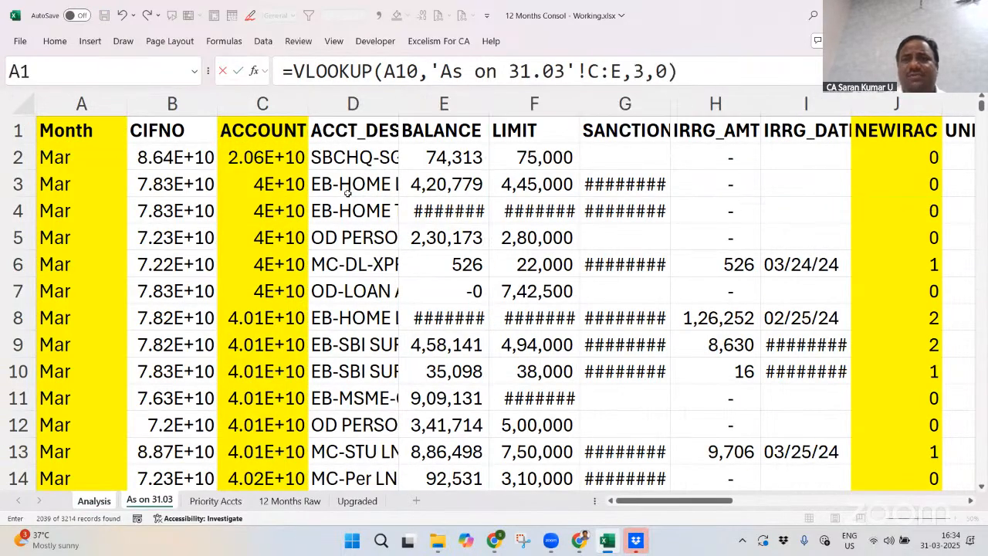
key("Return")
Copy the W10 lookup formula down the O/s column for all visible accounts through row 3220
key("ctrl+c")
key("Left")
key("Left")
key("Left")
key("Left")
key("Left")
key("Left")
key("Left")
key("Left")
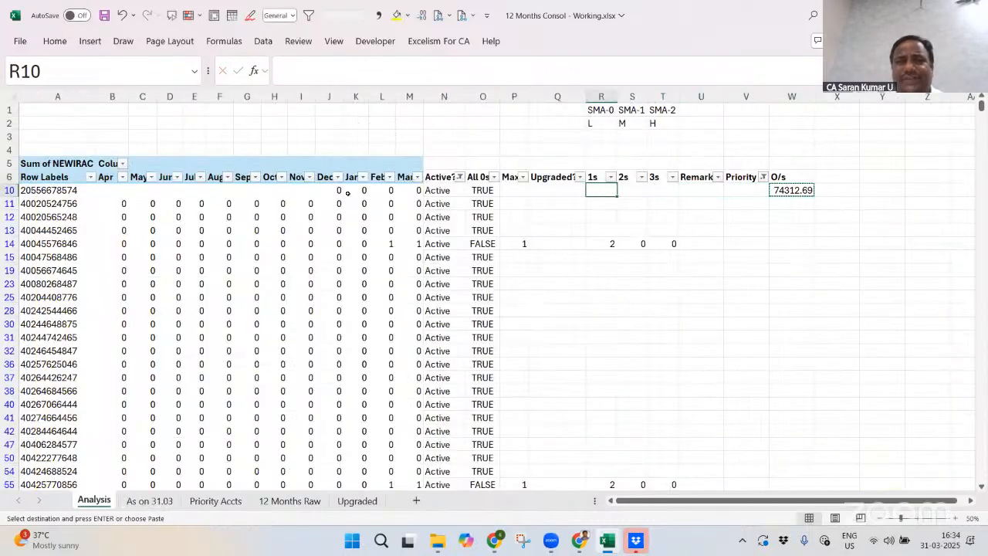
key("ctrl+Down")
key("Right")
key("Right")
key("Right")
key("Right")
key("Right")
key("Right")
key("Right")
key("Right")
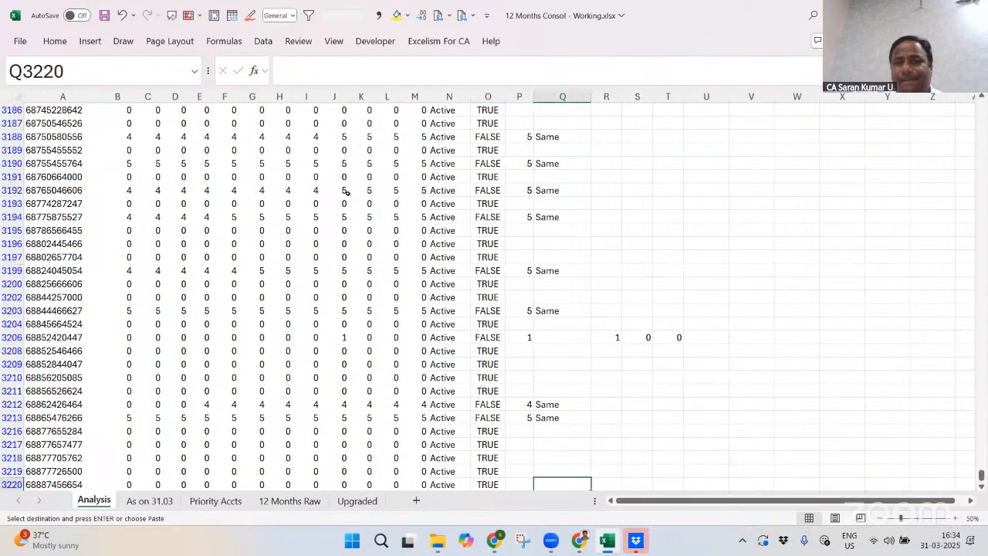
key("ctrl+shift+Up")
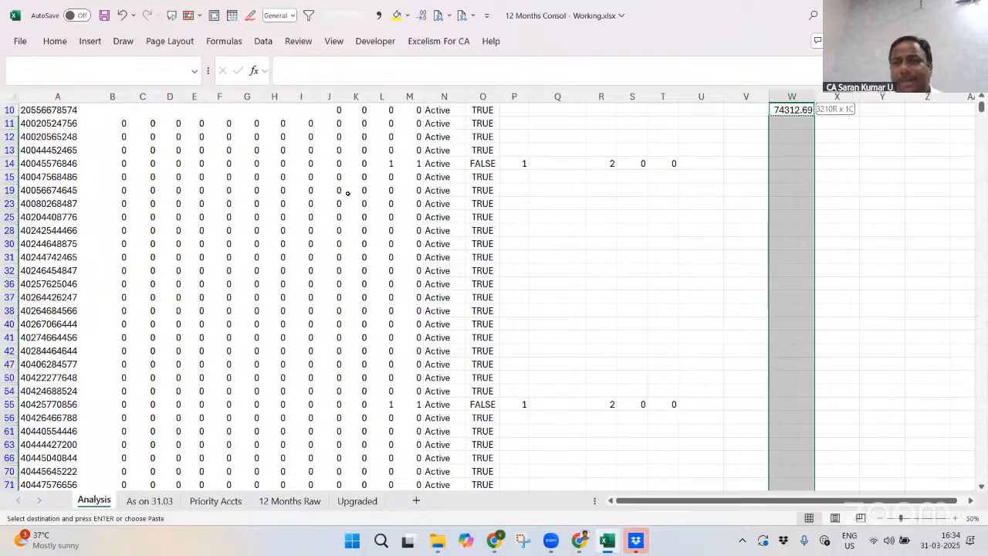
key("ctrl+v")
key("ctrl+Down")
key("ctrl+Up")
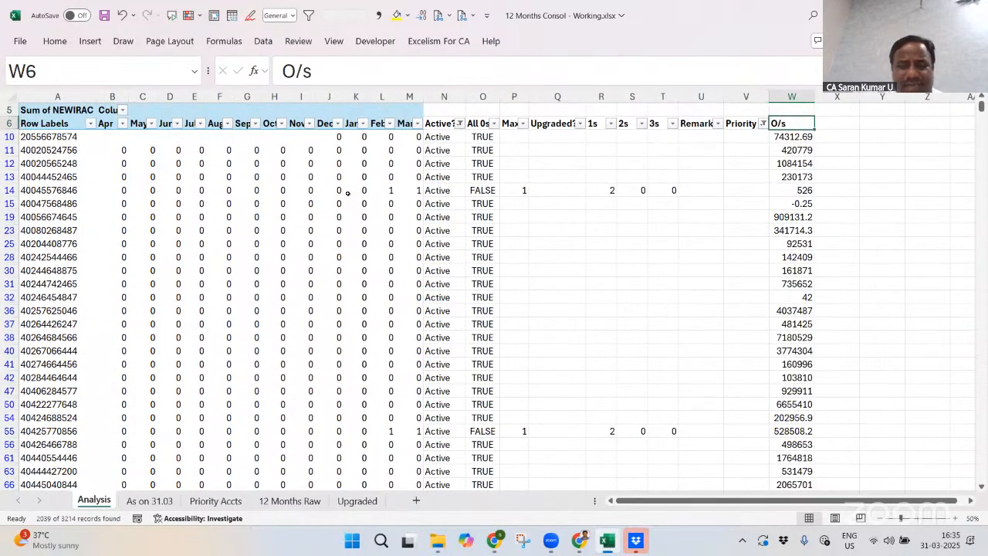
Clear all filters on the Analysis sheet and reapply the header filter so it includes the O/s column
key("alt+d")
key("f")
key("s")
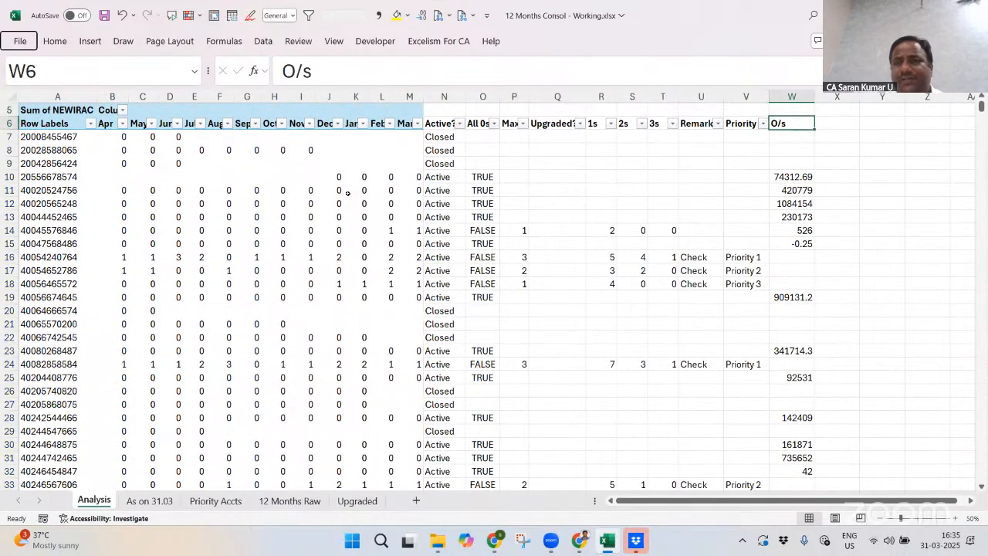
Format the O/s column values from W7 downward with comma style and no decimal places
key("Down")
key("ctrl+shift+Down")
key("ctrl+shift+Down")
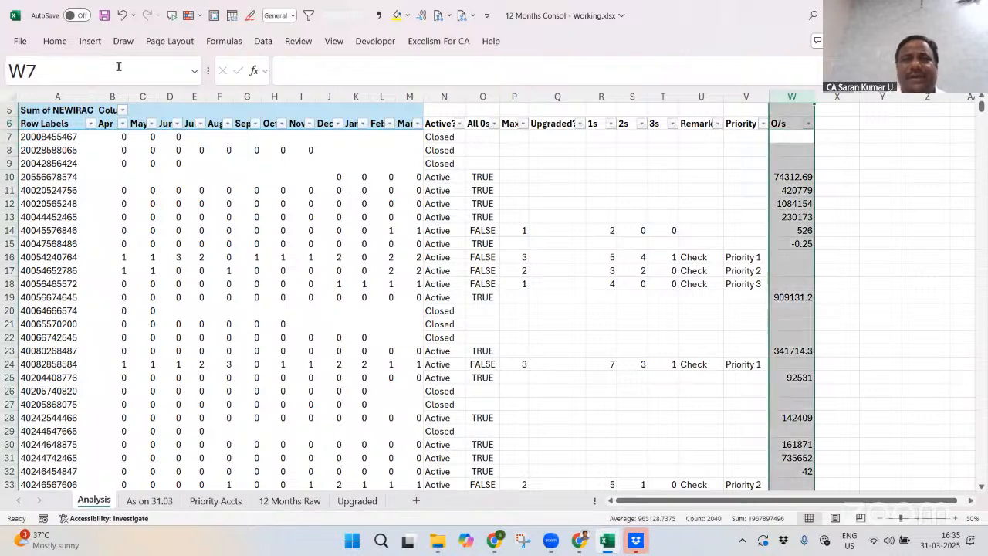
left_click(64, 46)
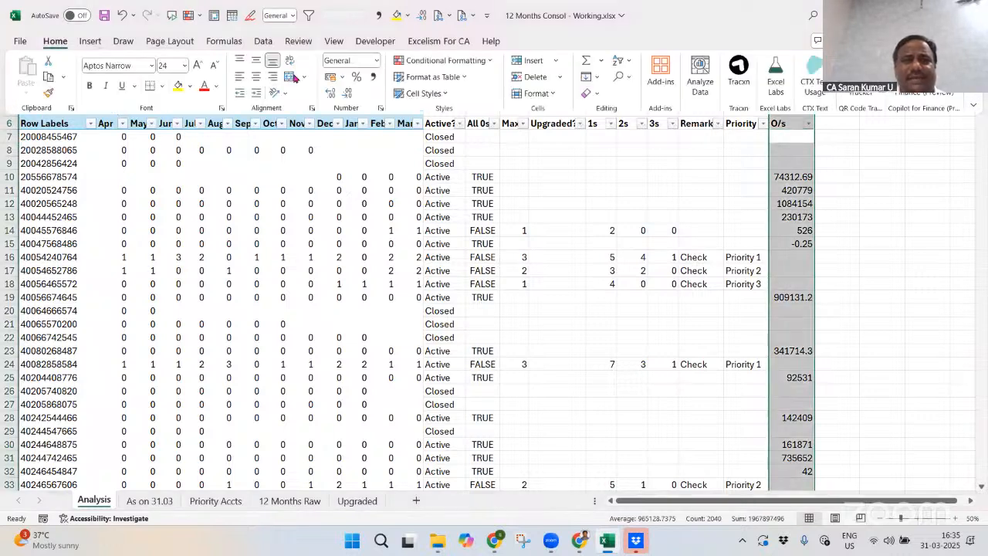
left_click(371, 78)
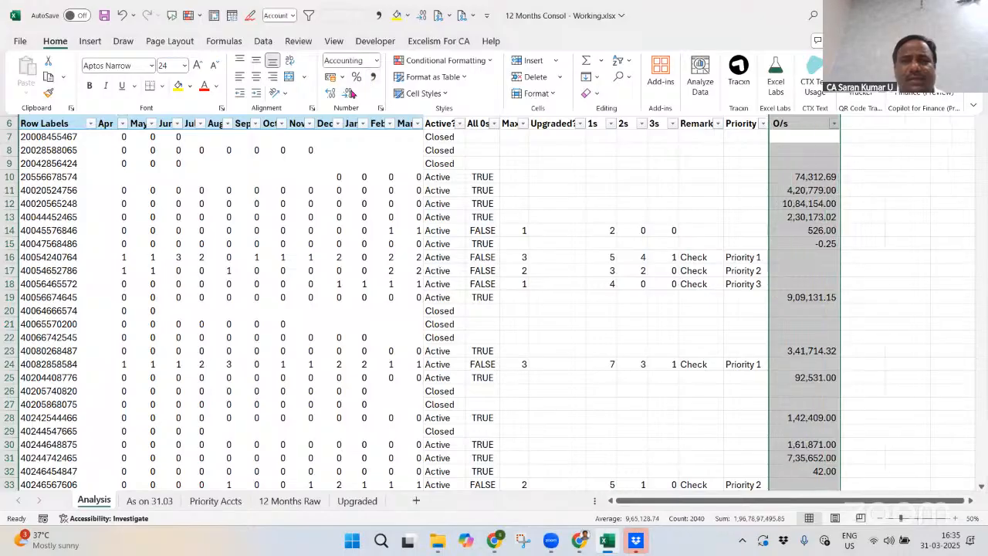
left_click(347, 93)
left_click(348, 93)
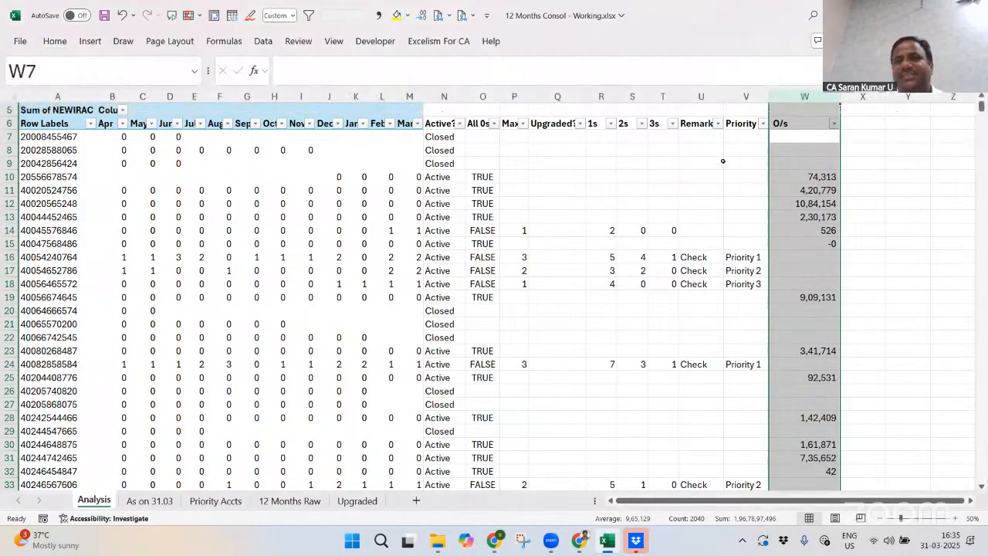
Filter the Active? column to show only Active accounts, leaving out Closed
left_click(751, 123)
key("Left")
key("Left")
key("Left")
key("Left")
key("Left")
key("Left")
key("Left")
key("Left")
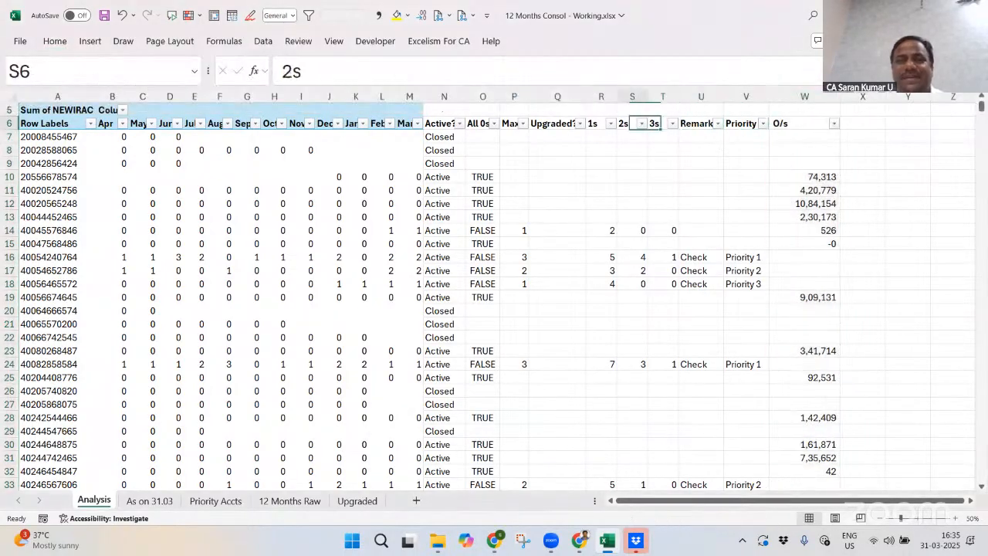
key("alt+Down")
key("Down")
key("Down")
key("Down")
key("Down")
key("Down")
key("Down")
key("Down")
key("Down")
key("Down")
key("Down")
key("Down")
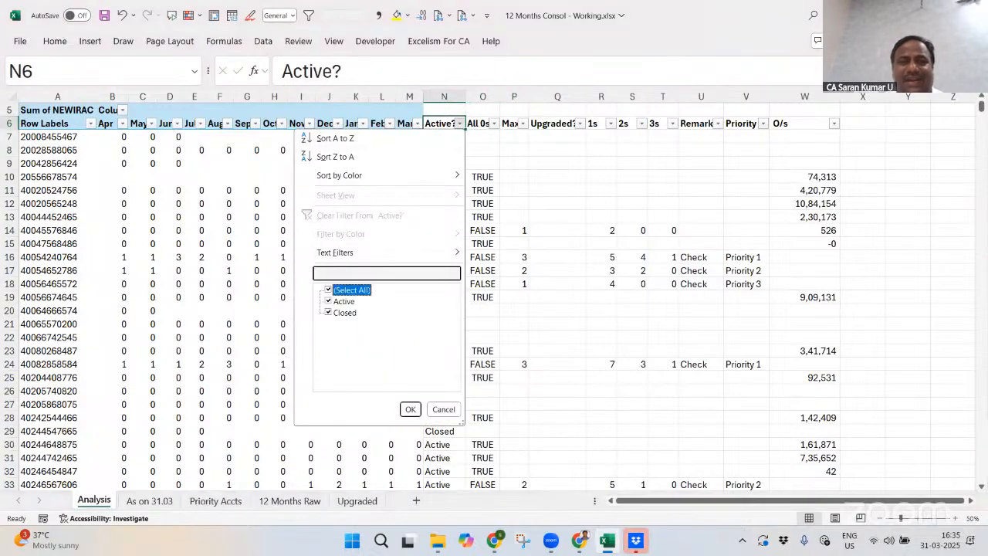
key("space")
key("Return")
Filter the Priority column to blanks only, excluding Priority 1, Priority 2 and Priority 3
key("Right")
key("Right")
key("Right")
key("Right")
key("Right")
key("Right")
key("Right")
key("Right")
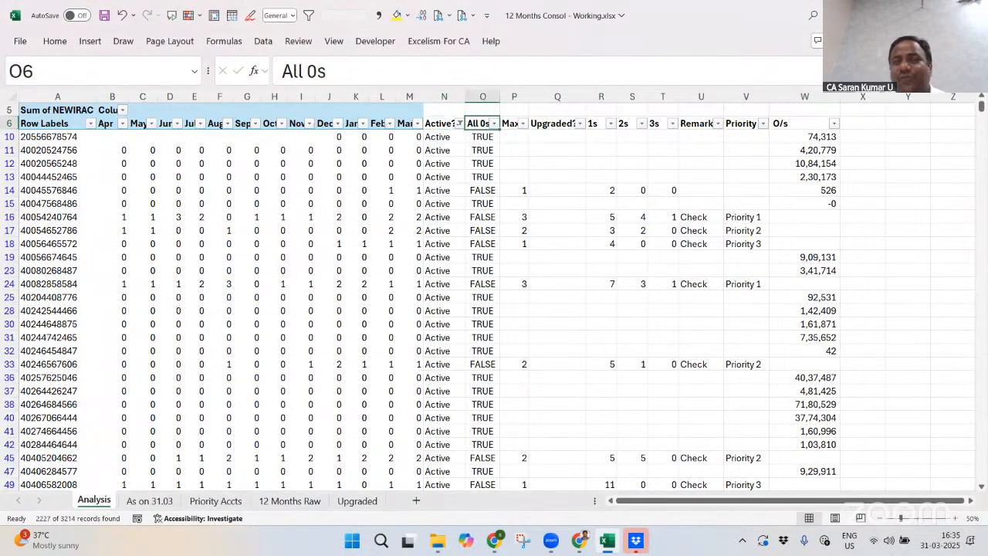
key("alt+Down")
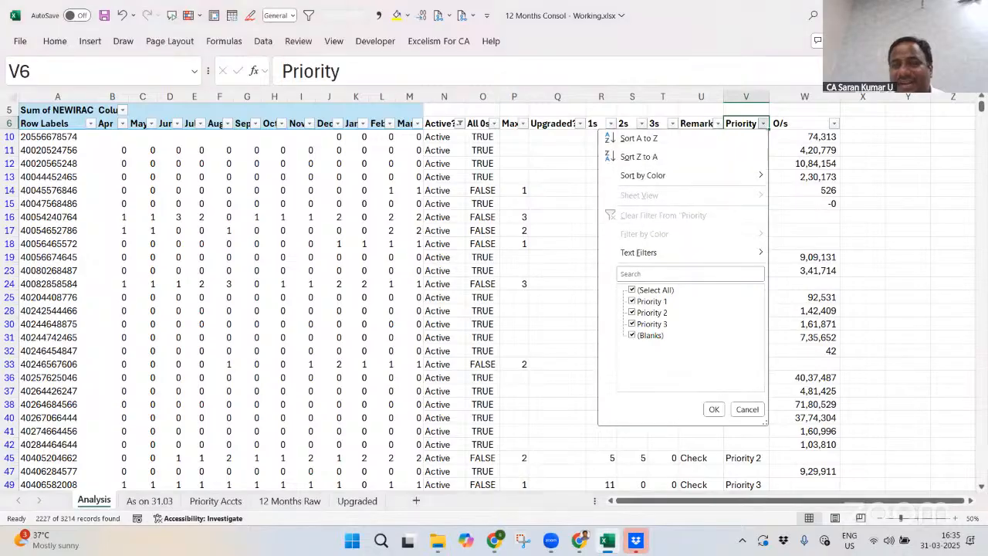
key("Down")
key("Down")
key("Down")
key("Down")
key("Down")
key("Down")
key("Down")
key("Down")
key("Down")
key("Down")
key("space")
key("Down")
key("space")
key("Down")
key("space")
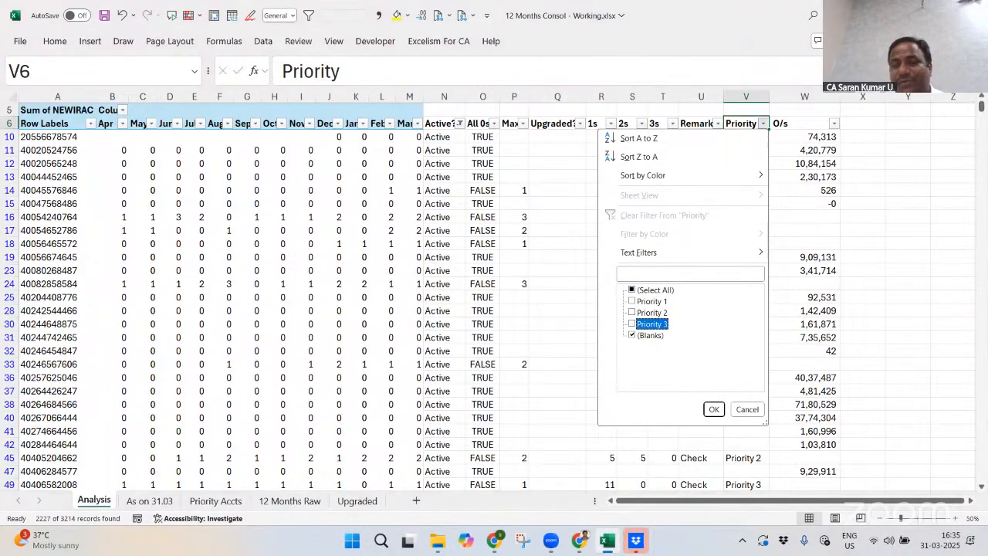
key("Return")
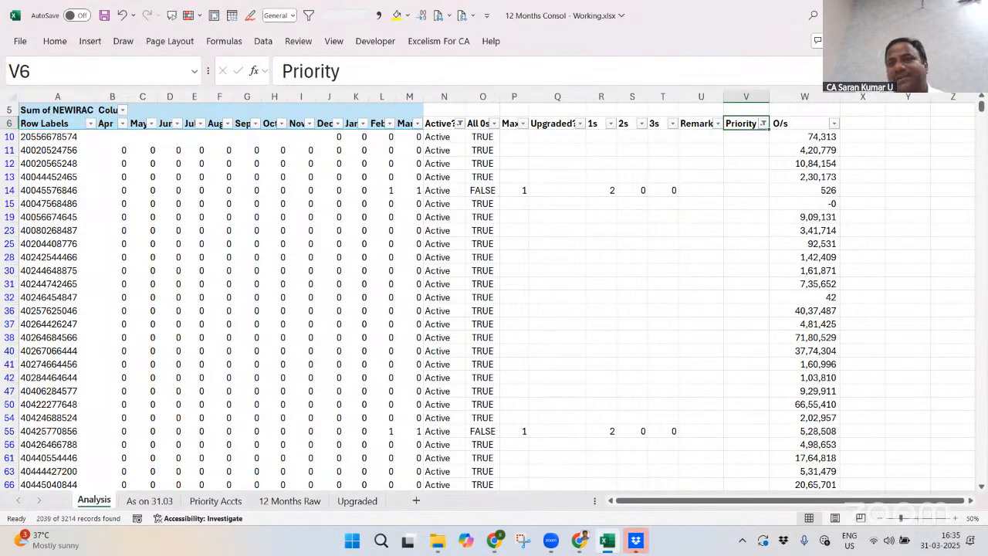
Examine the smallest and largest balances in the O/s column's filter list
key("Right")
key("Down")
key("Up")
key("alt+Down")
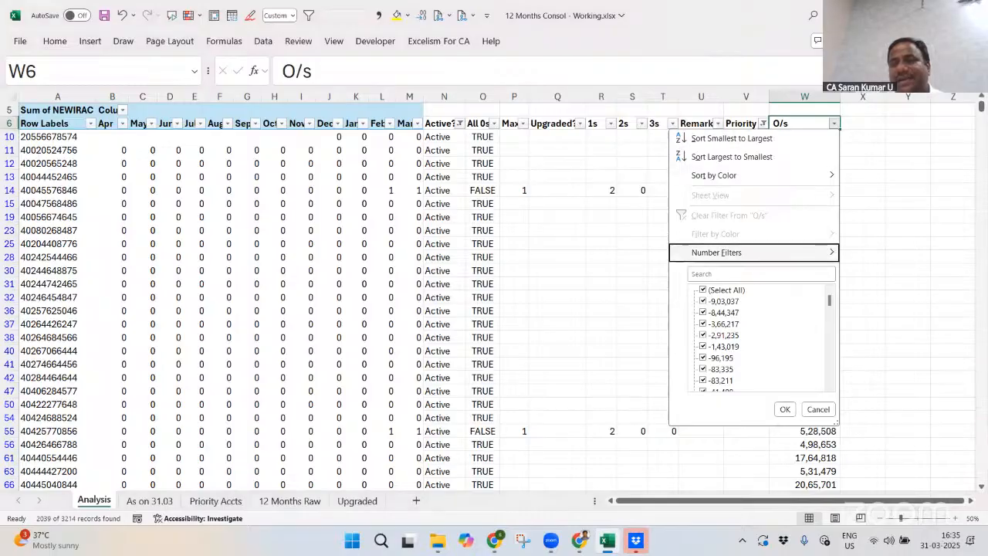
key("Down")
key("Up")
key("Down")
key("Down")
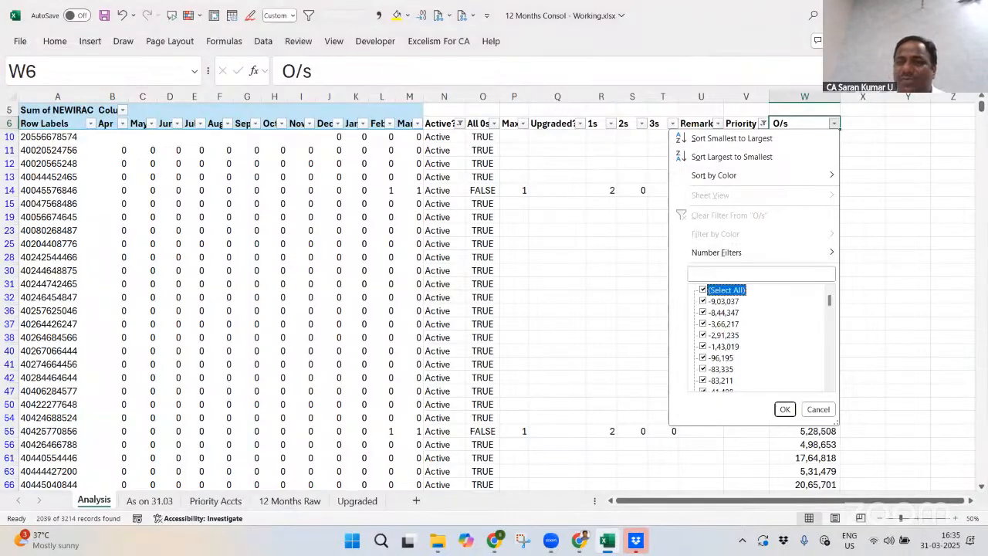
key("End")
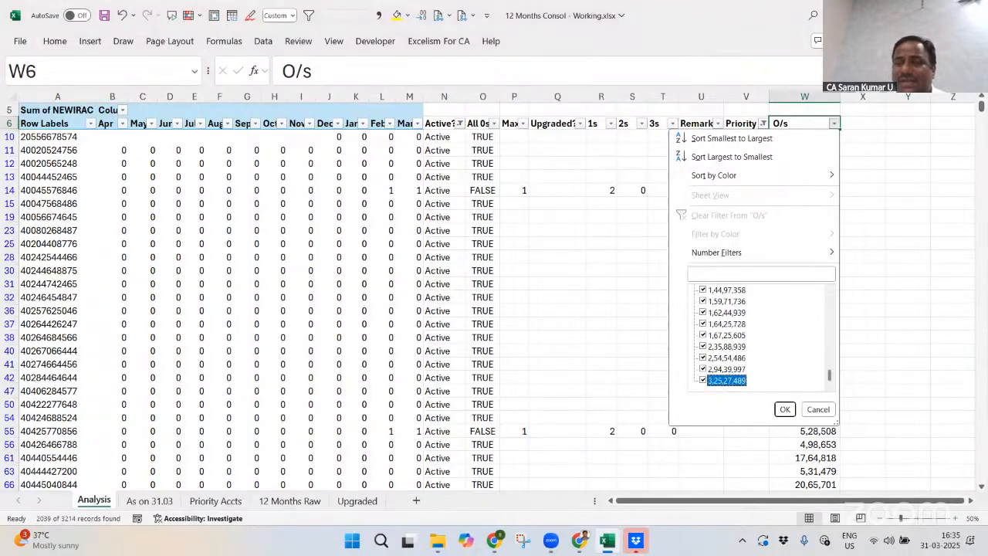
key("Home")
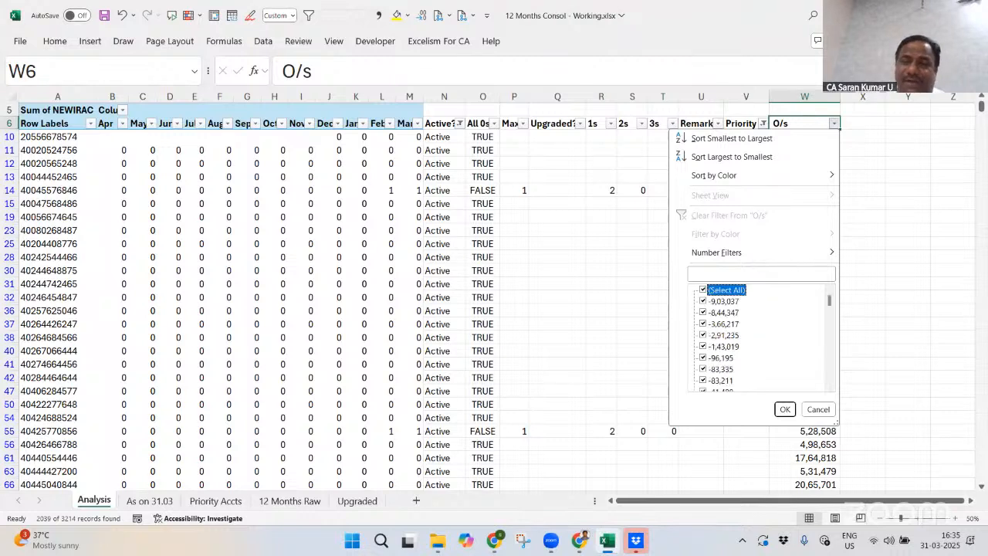
key("Down")
key("Down")
key("Down")
key("Down")
key("Down")
key("Down")
key("Down")
key("Down")
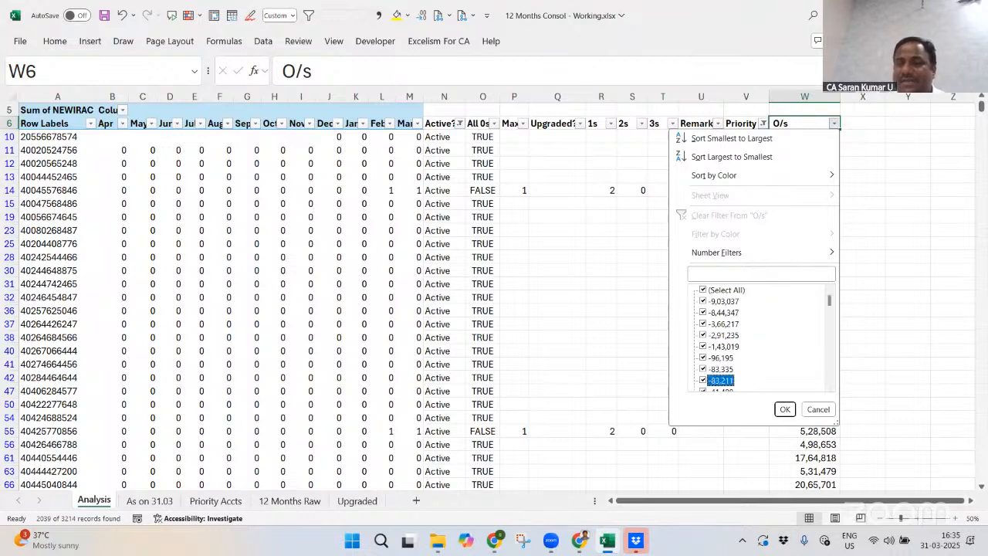
key("Up")
key("Up")
key("Up")
key("Up")
key("Up")
key("Up")
key("Up")
key("Up")
key("Up")
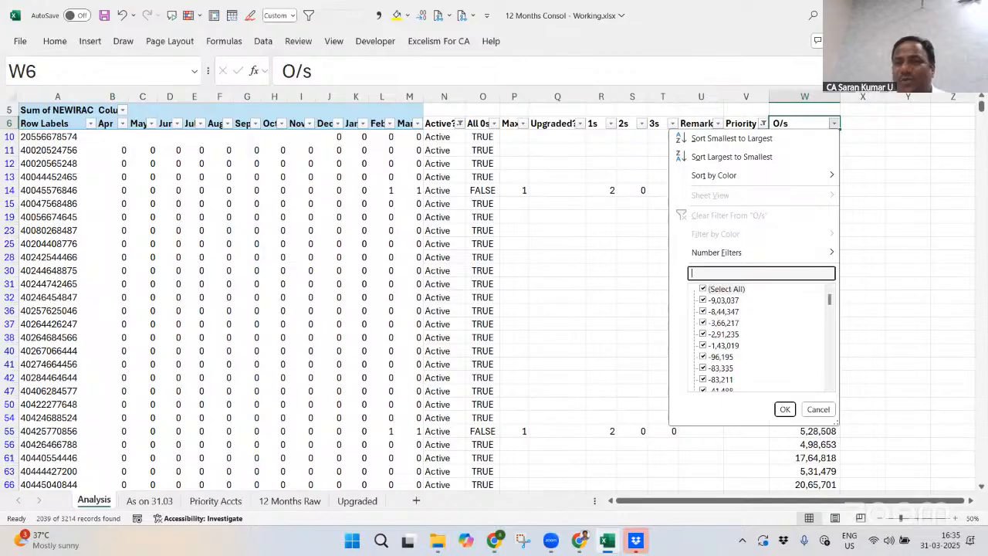
Filter the O/s column to show only balances greater than 2500000
key("Up")
key("Right")
key("Down")
key("Down")
key("Return")
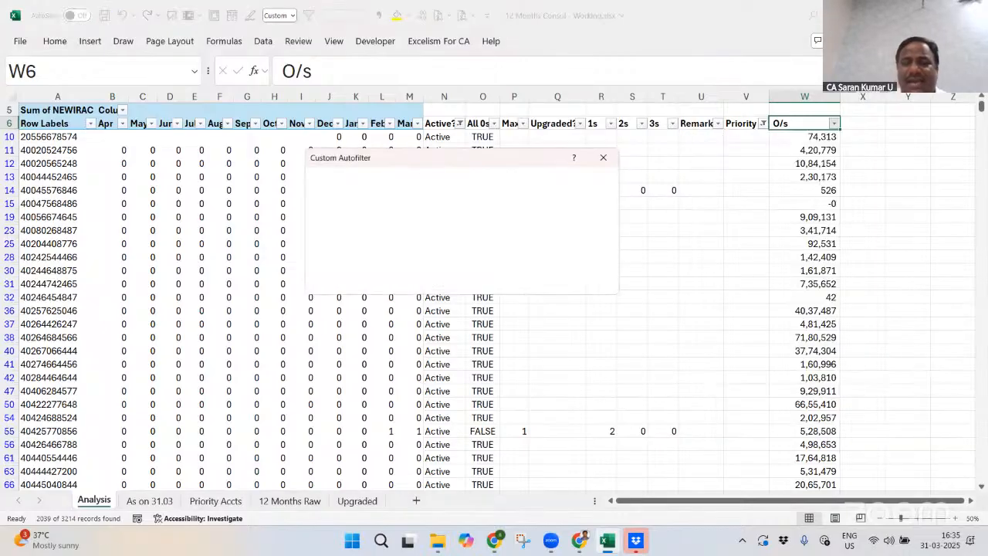
type("2500000")
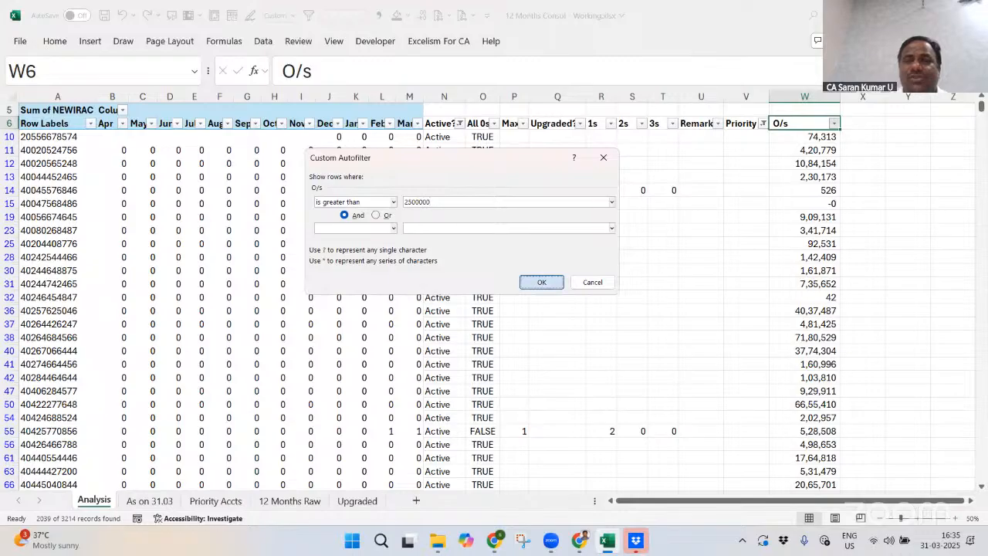
key("Return")
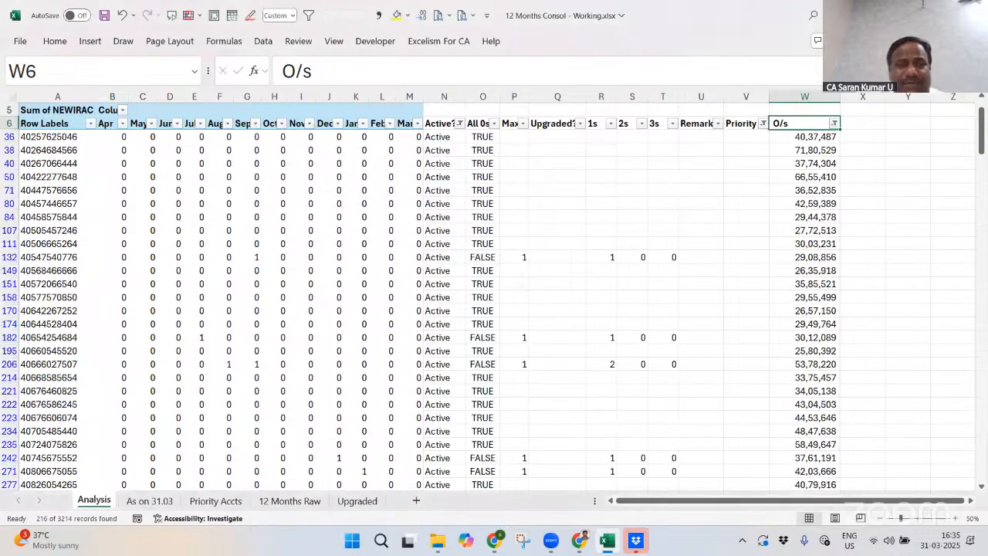
key("Down")
key("ctrl+Down")
key("ctrl+Up")
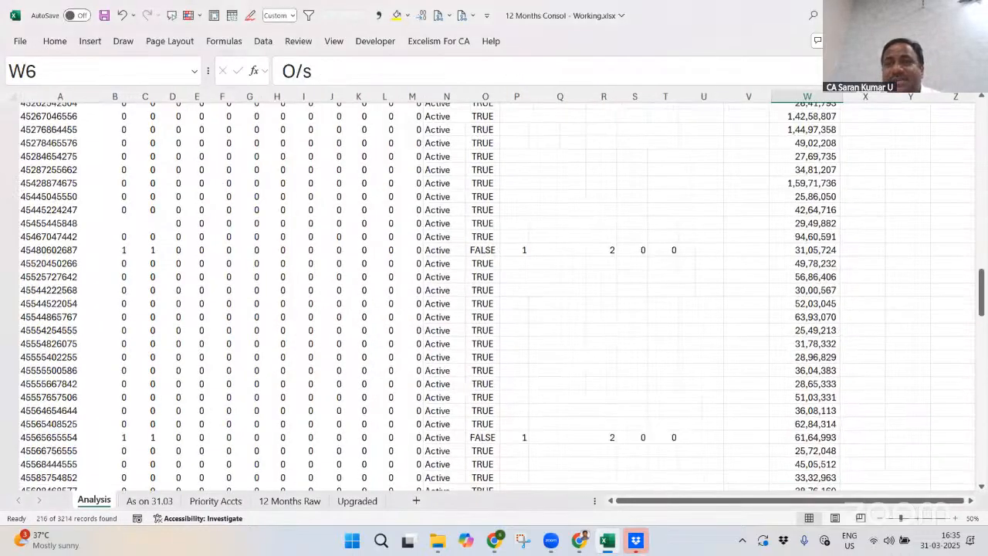
Add the header Sample - Set 2 in cell X6, beside the O/s column
key("Up")
key("Down")
key("Right")
type("Sam")
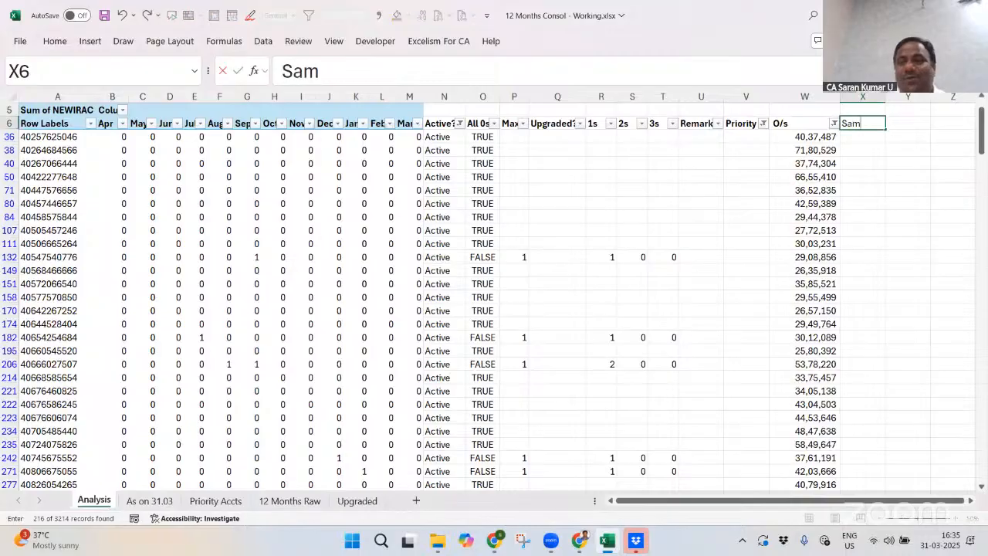
type("ple -")
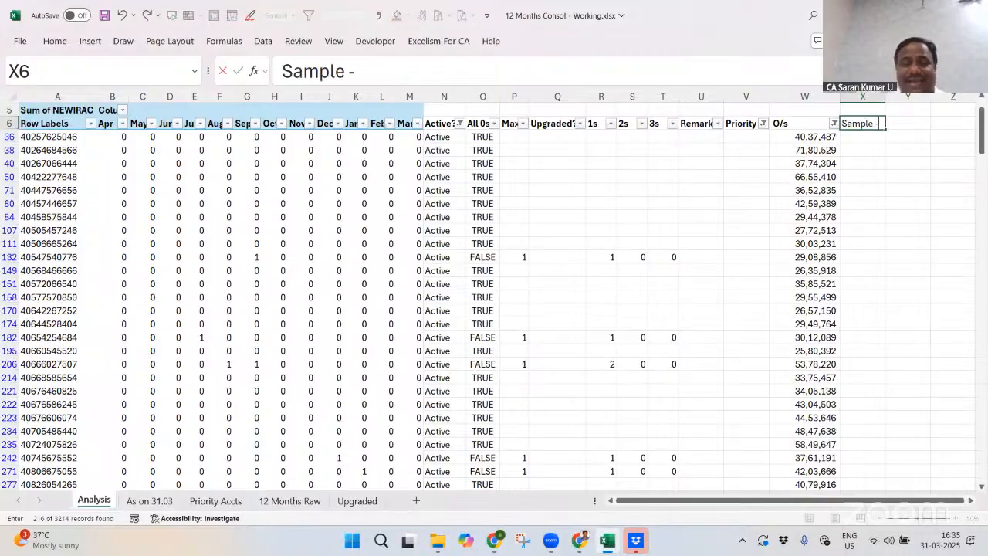
type(" Set 1")
key("BackSpace")
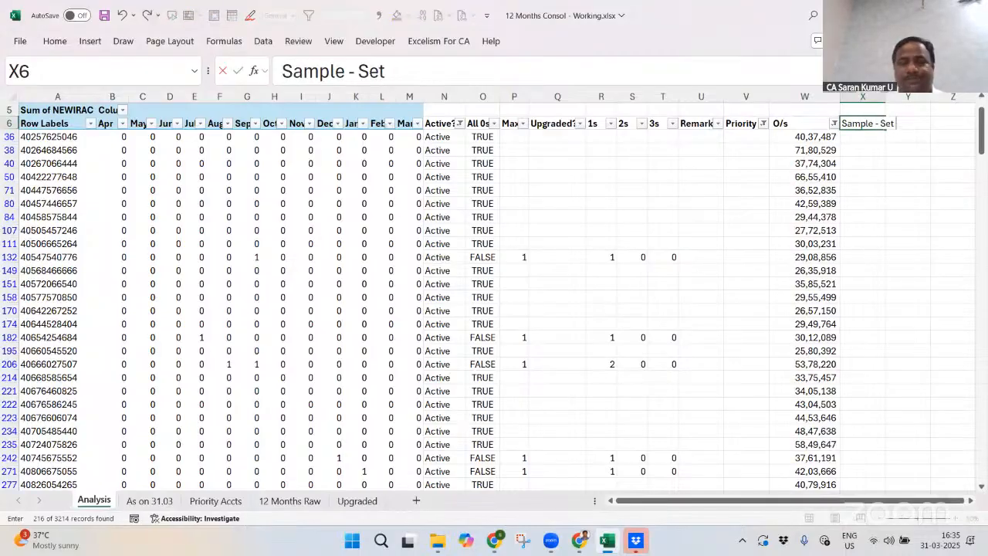
type("2")
key("Return")
key("Left")
key("Left")
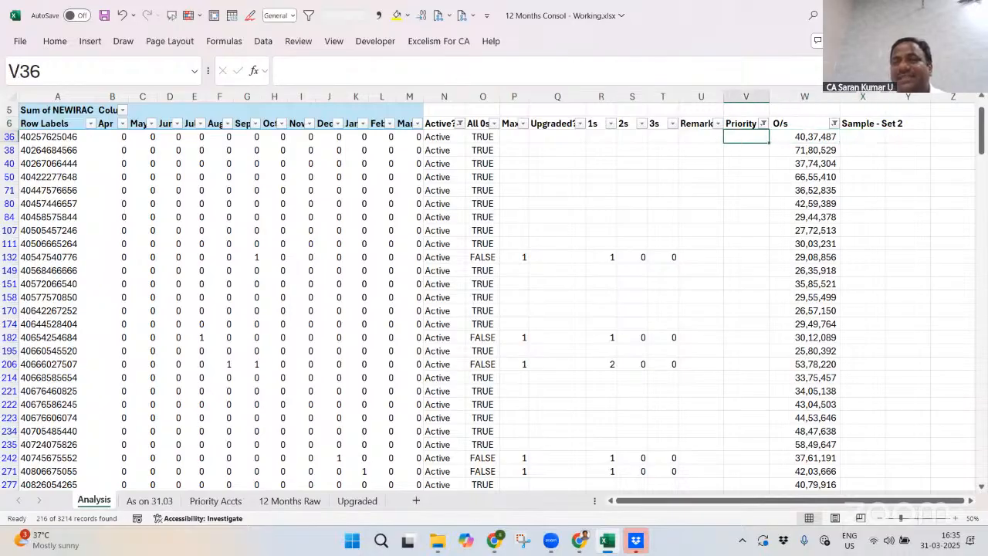
Rename the header in cell V6 from Priority to Sample Set 1
key("ctrl+Up")
type("Sample S")
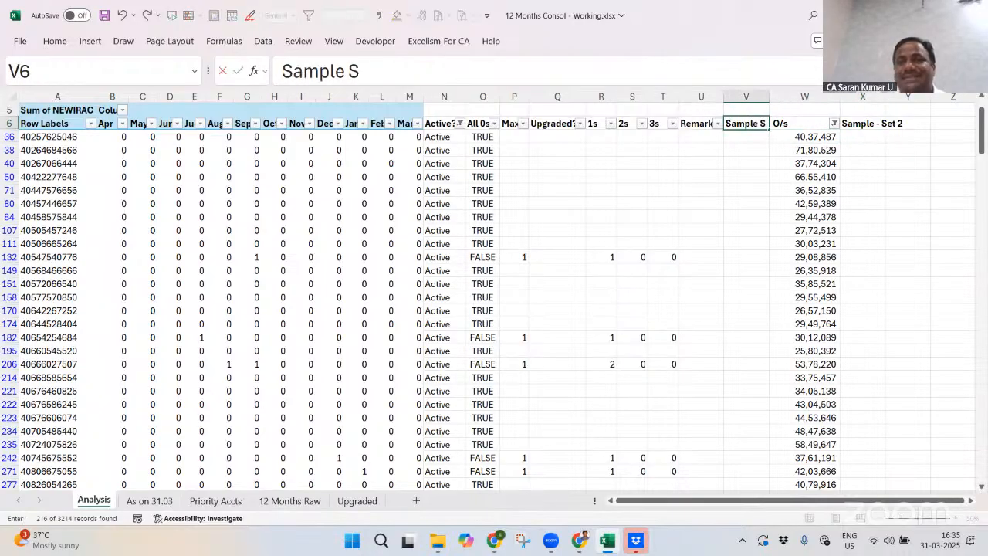
type("et 1")
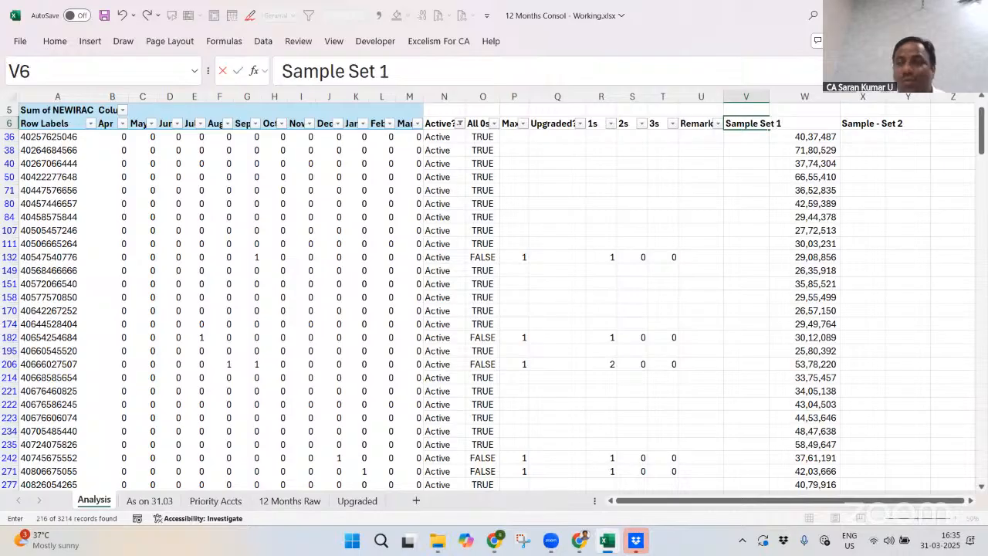
key("ctrl+Return")
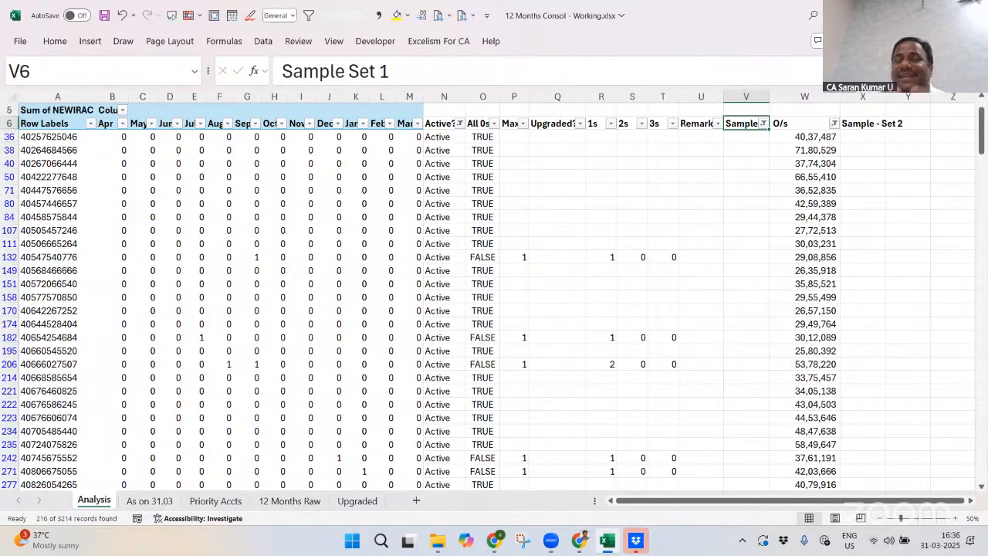
key("Right")
key("Right")
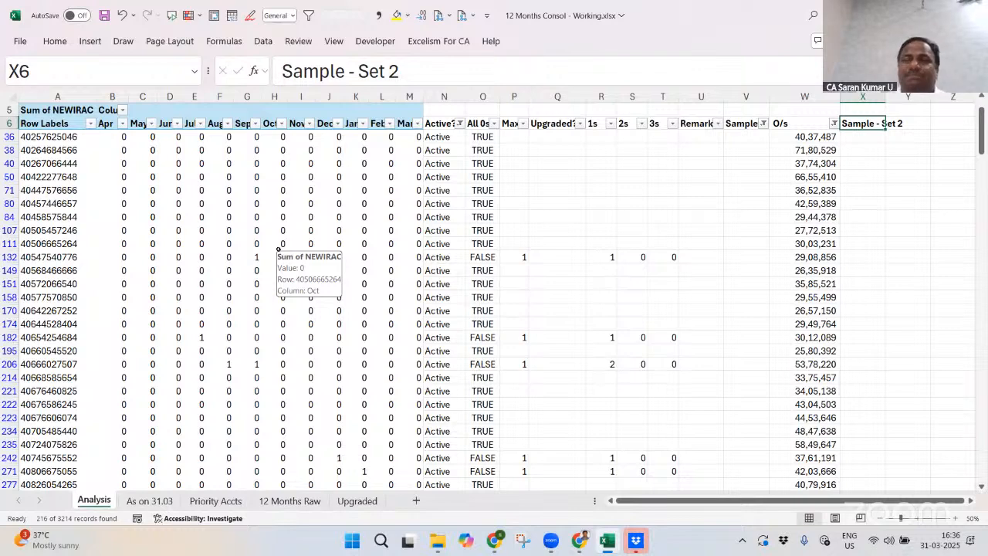
key("Down")
key("Left")
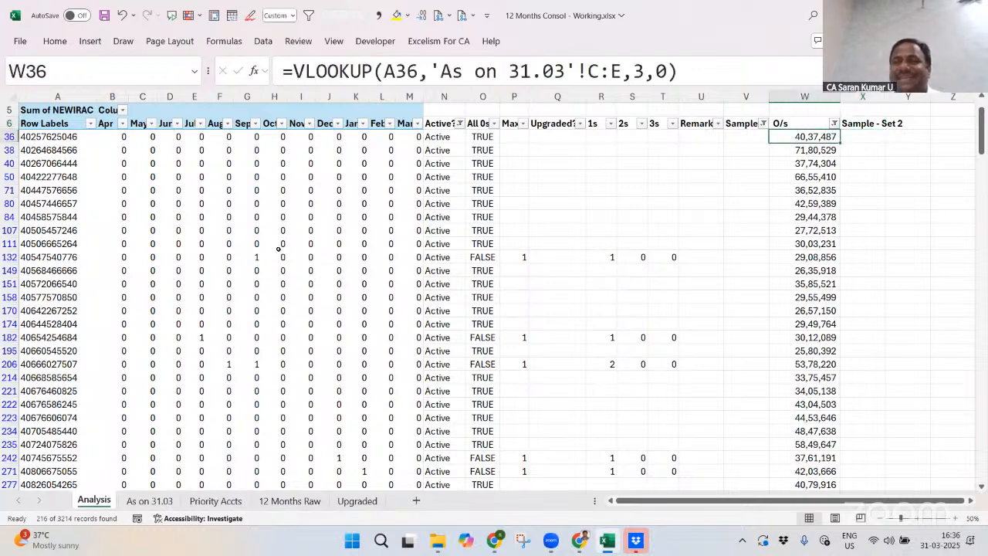
key("ctrl+Down")
key("ctrl+Up")
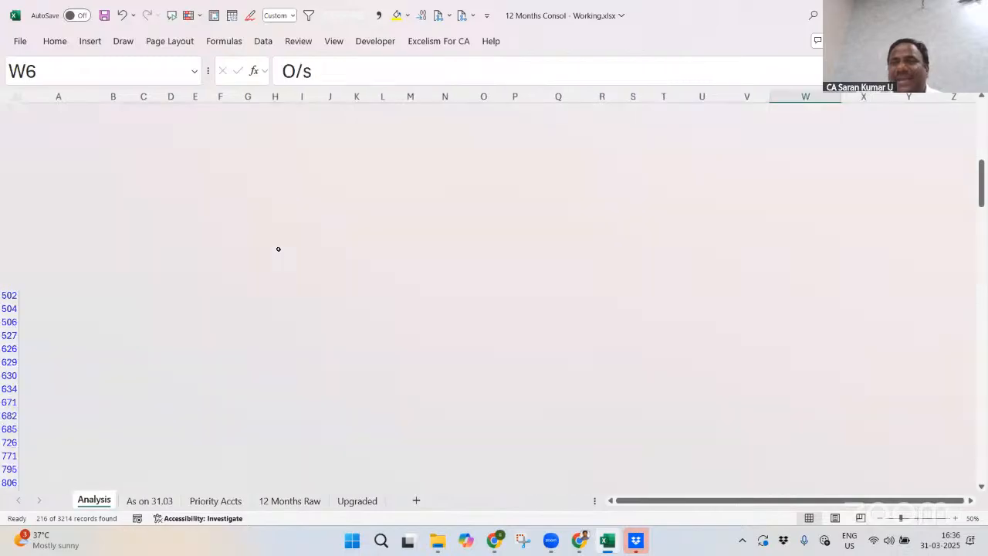
key("Down")
key("Up")
key("Up")
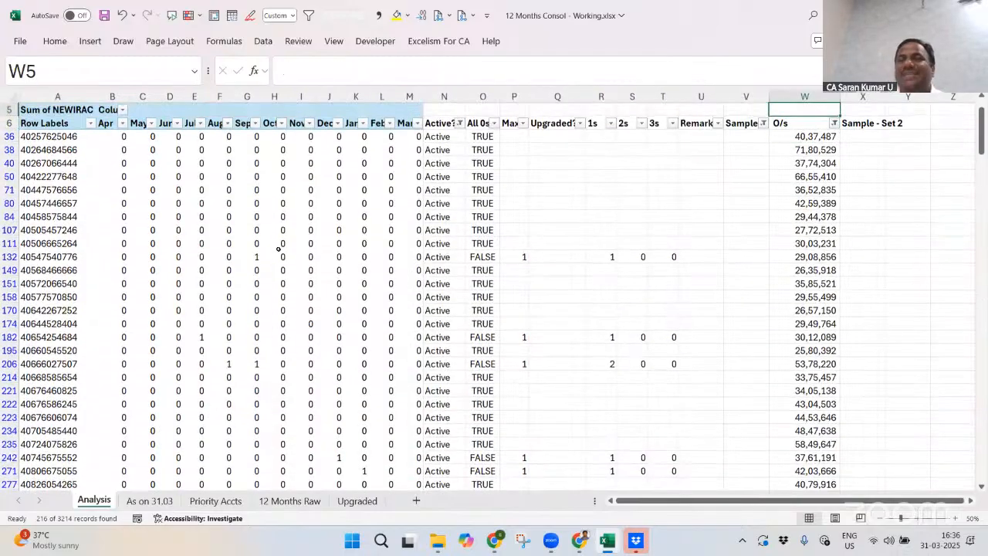
key("Right")
key("Up")
key("Up")
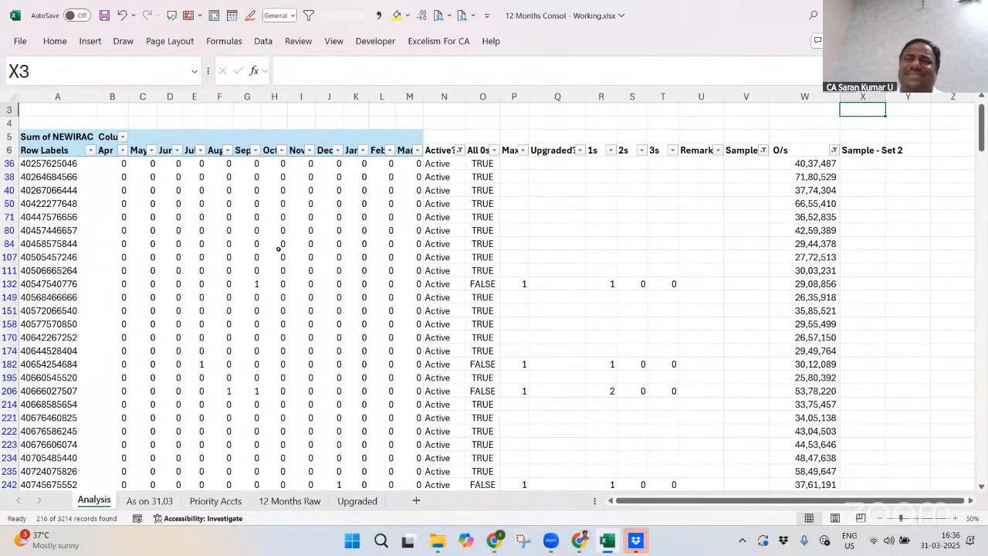
key("Down")
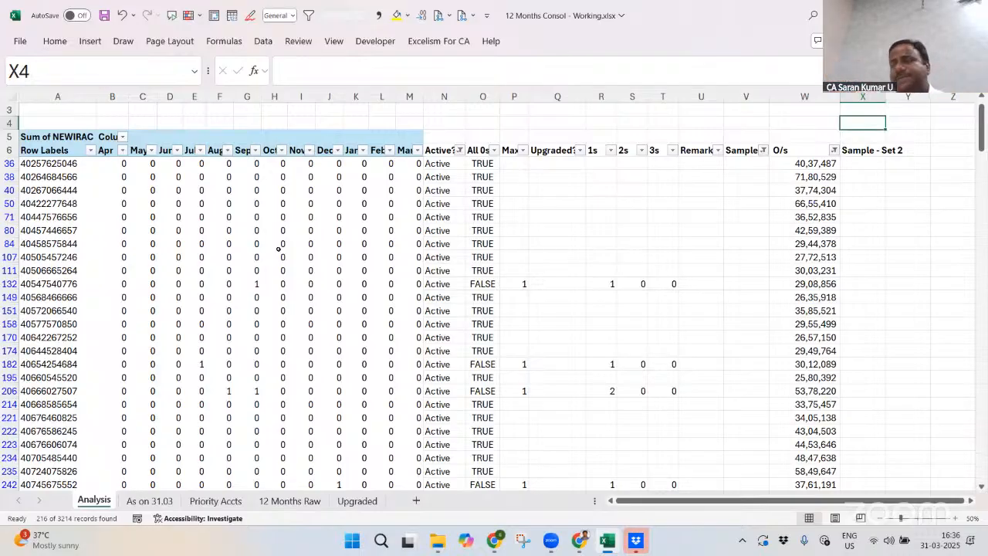
key("Down")
key("Down")
key("Down")
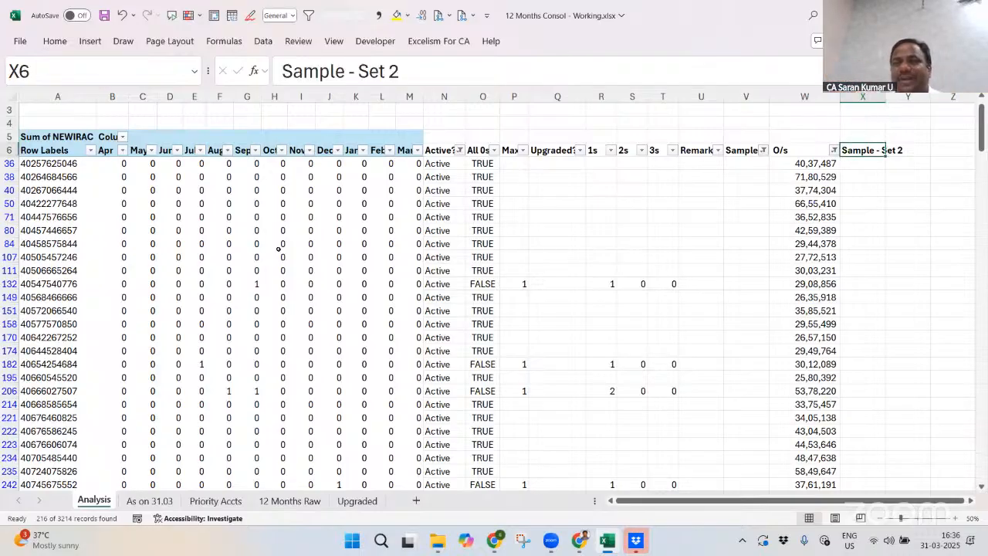
key("Left")
key("ctrl+Down")
key("Right")
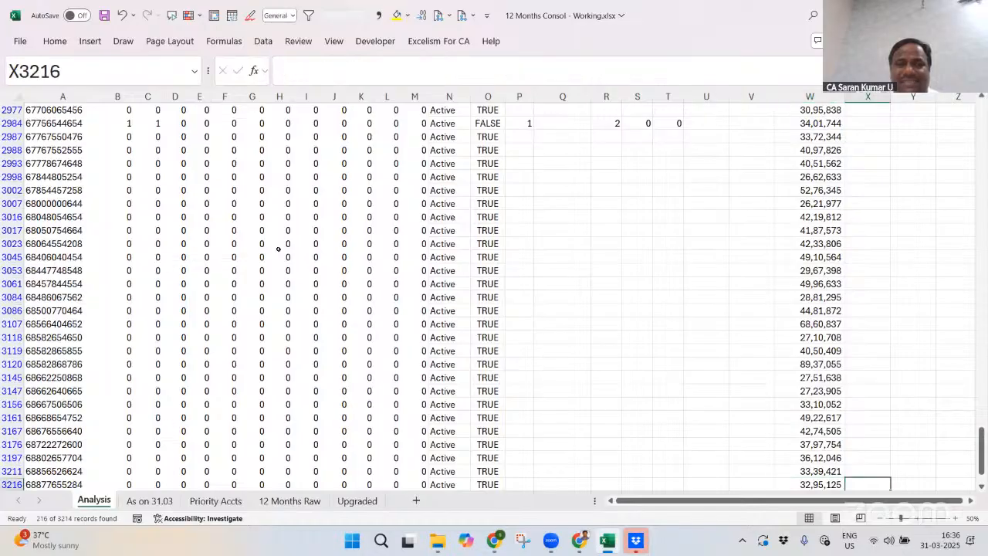
key("ctrl+shift+Up")
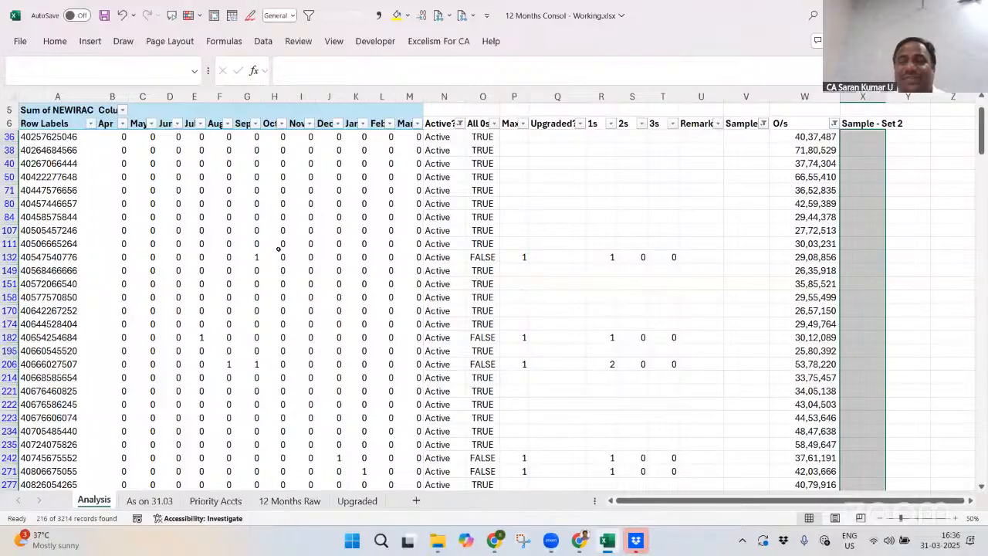
Copy the filtered account numbers in column A of the Analysis sheet, including the Row Labels header
key("ctrl+Up")
key("ctrl+Left")
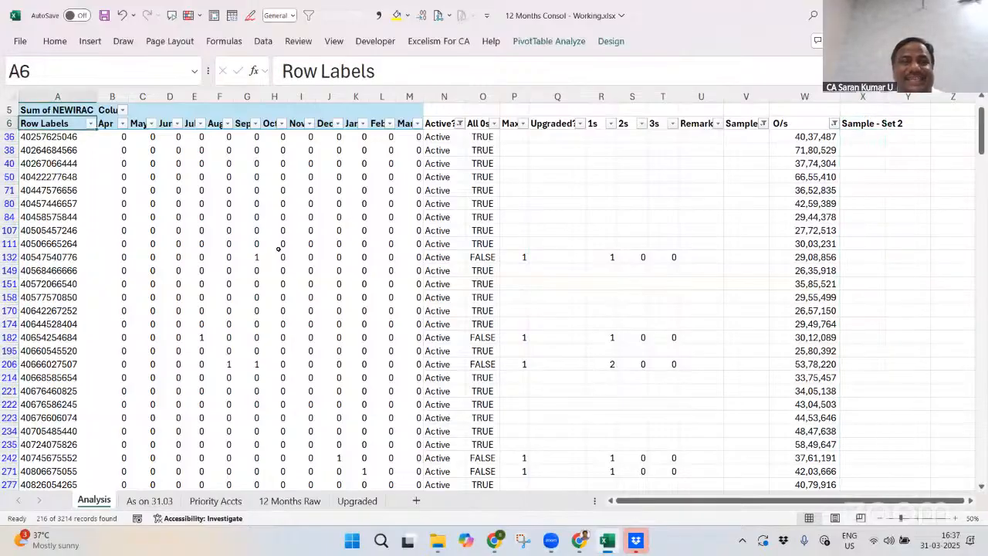
key("ctrl+shift+Down")
key("ctrl+Up")
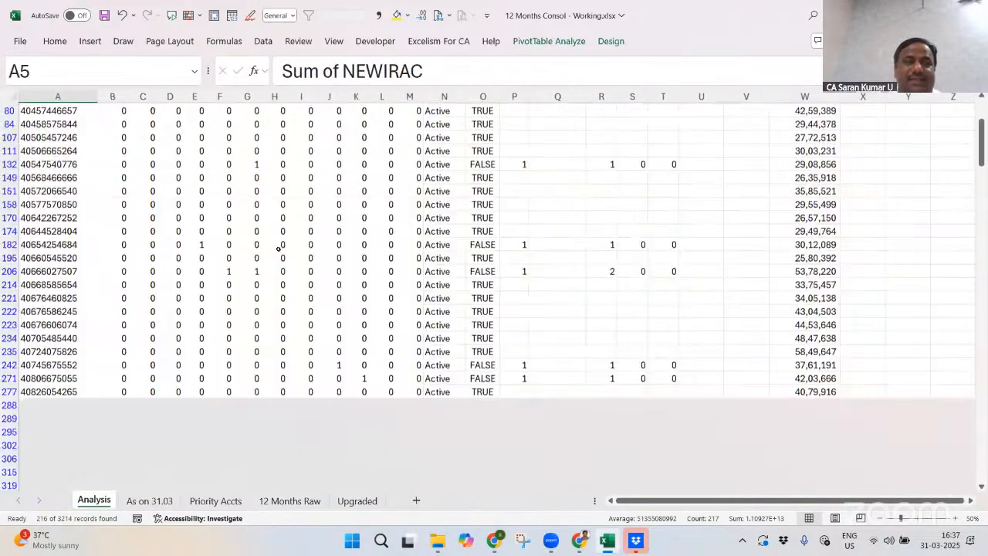
key("Down")
key("ctrl+shift+Down")
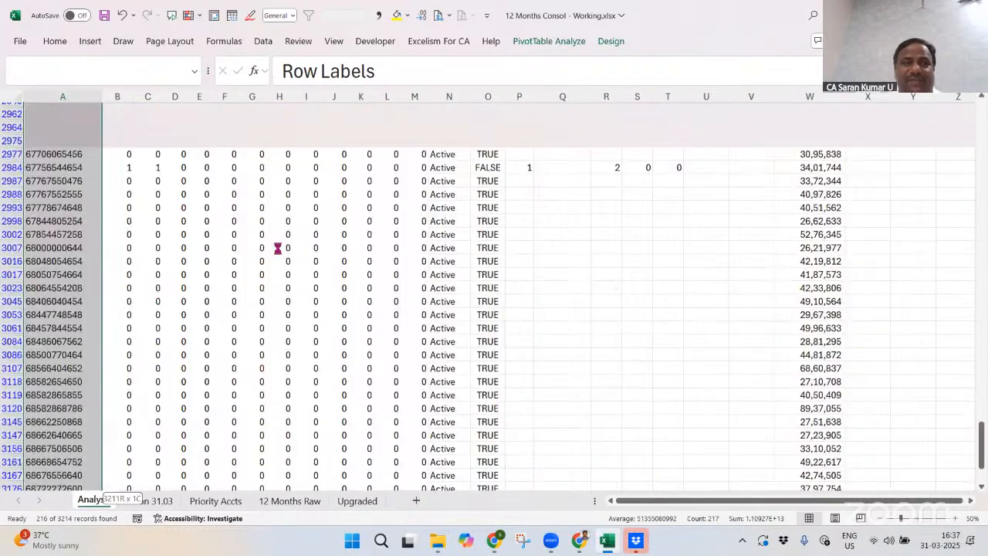
key("ctrl+c")
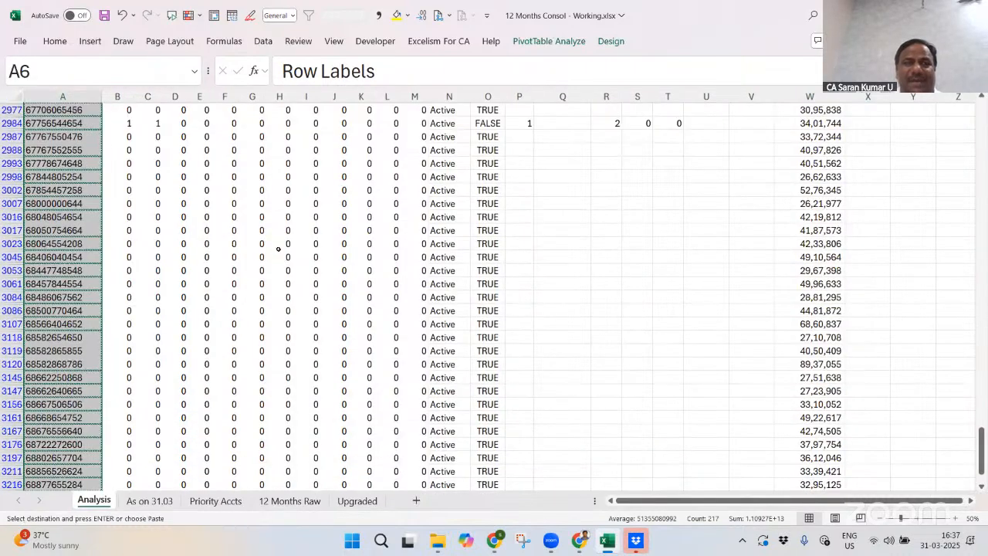
Add a new sheet, paste the copied account list at A1 and autofit the column width
left_click(416, 500)
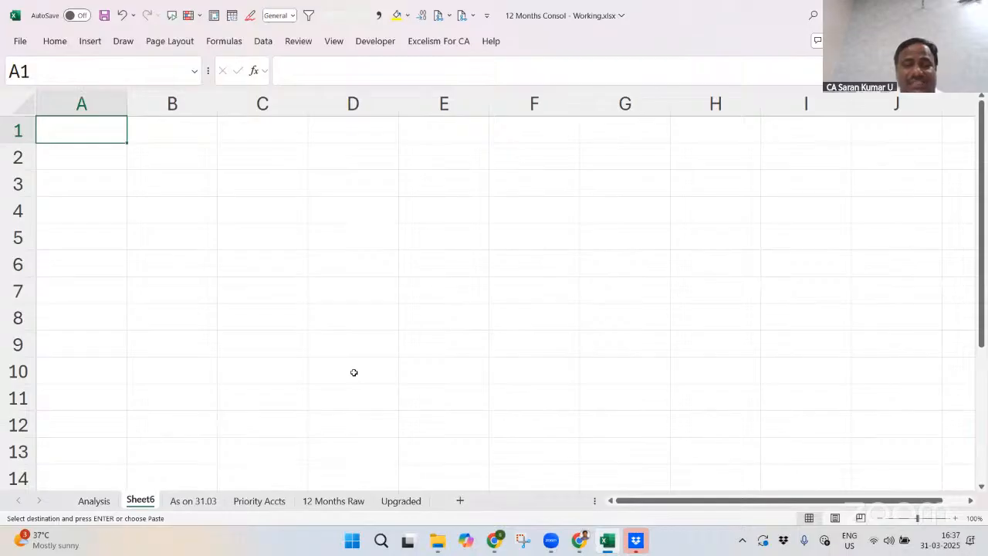
key("ctrl+v")
key("alt+h")
key("o")
key("i")
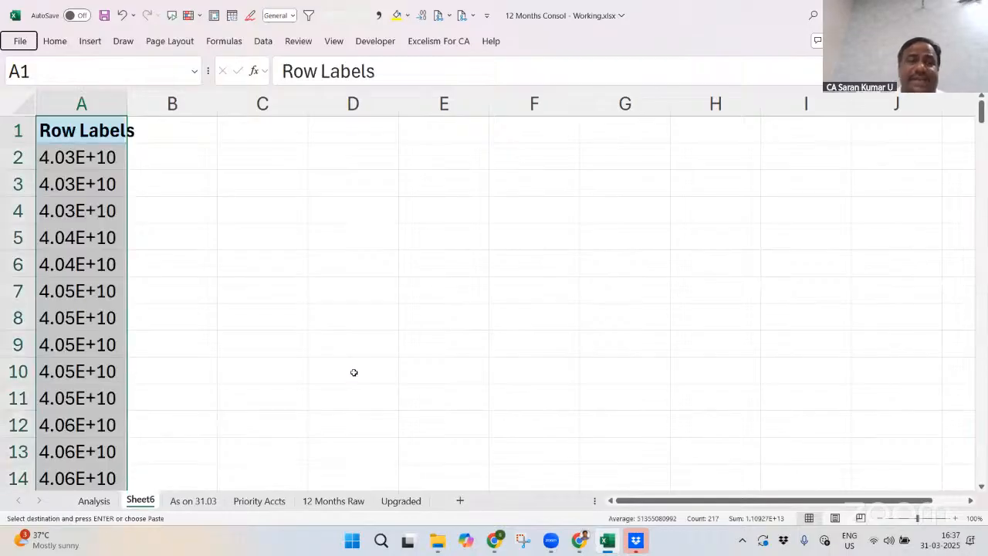
key("Down")
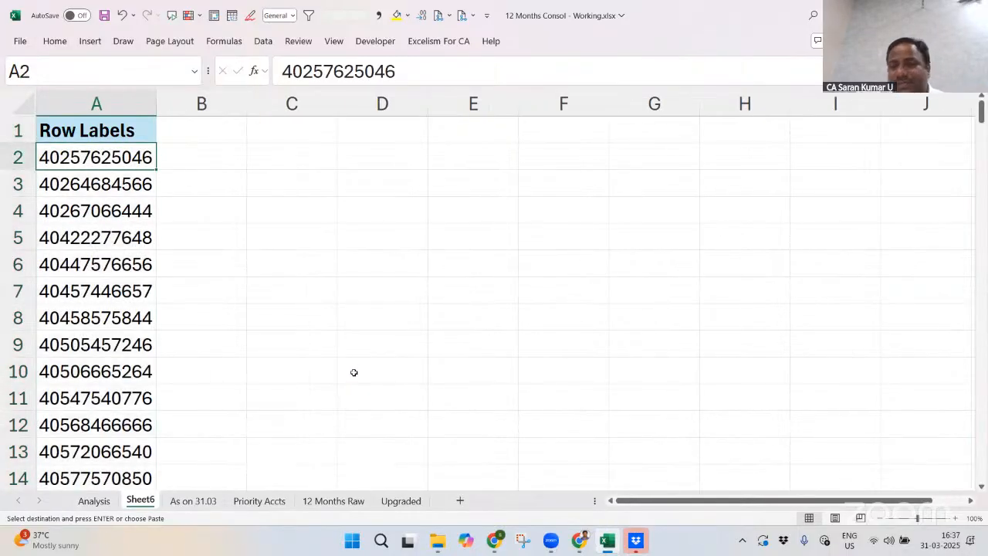
key("ctrl+shift+Down")
key("ctrl+Up")
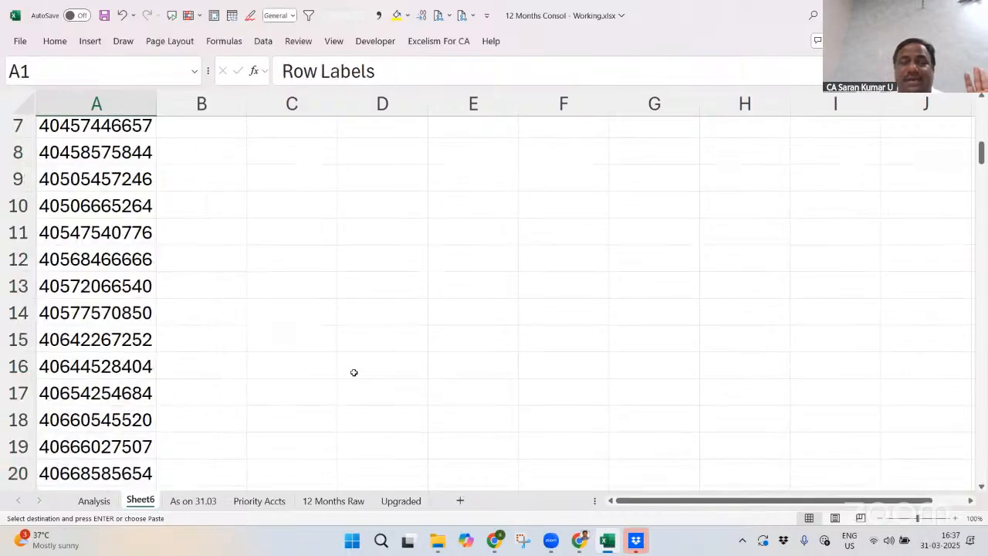
Count the account numbers in A2:A217 with a COUNT formula in cell D1
key("Right")
key("Right")
key("Right")
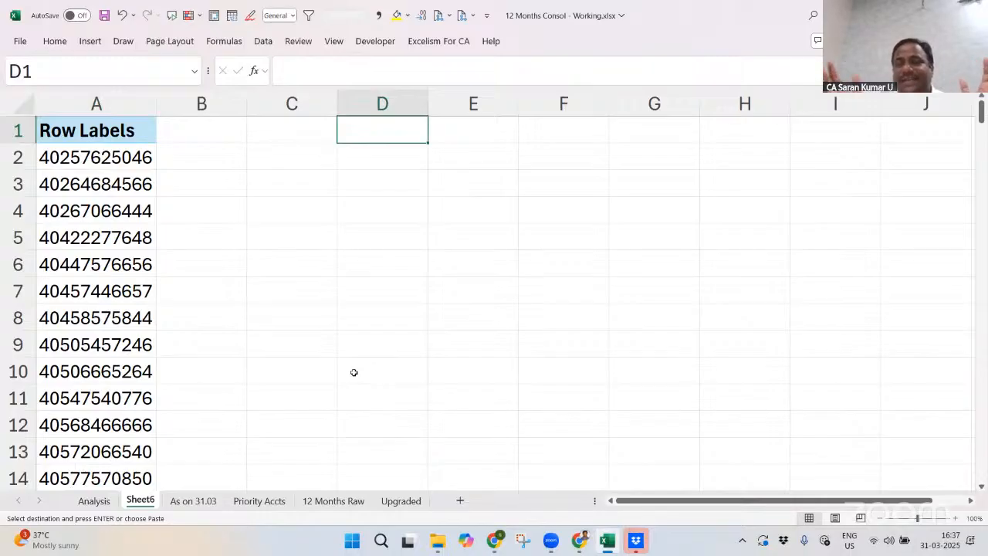
type("=count")
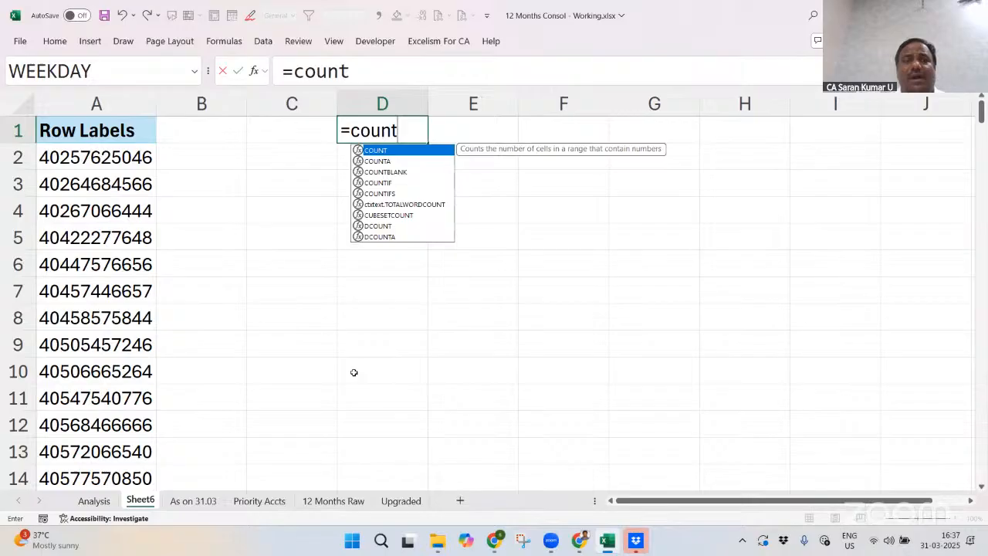
key("Left")
key("Right")
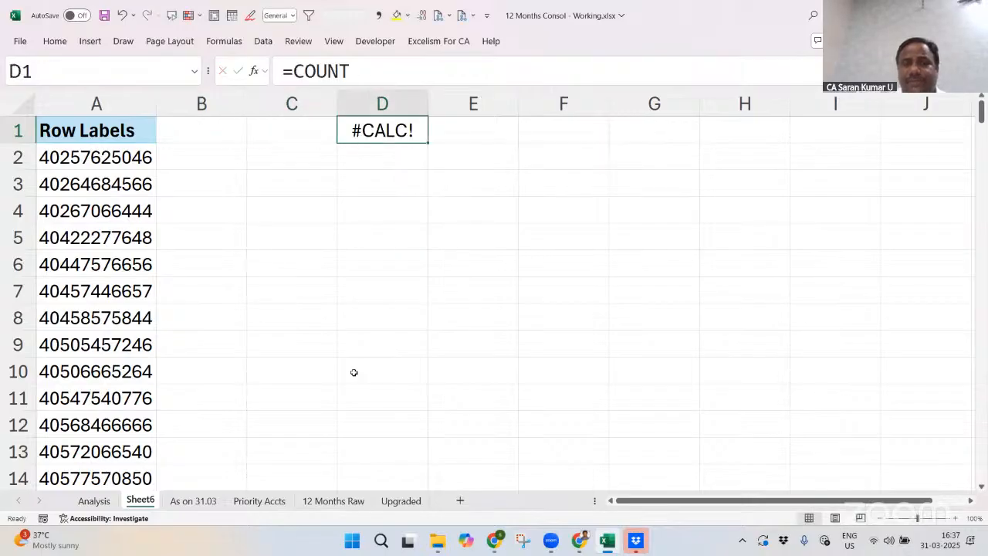
type("=cou")
key("Tab")
key("ctrl+Left")
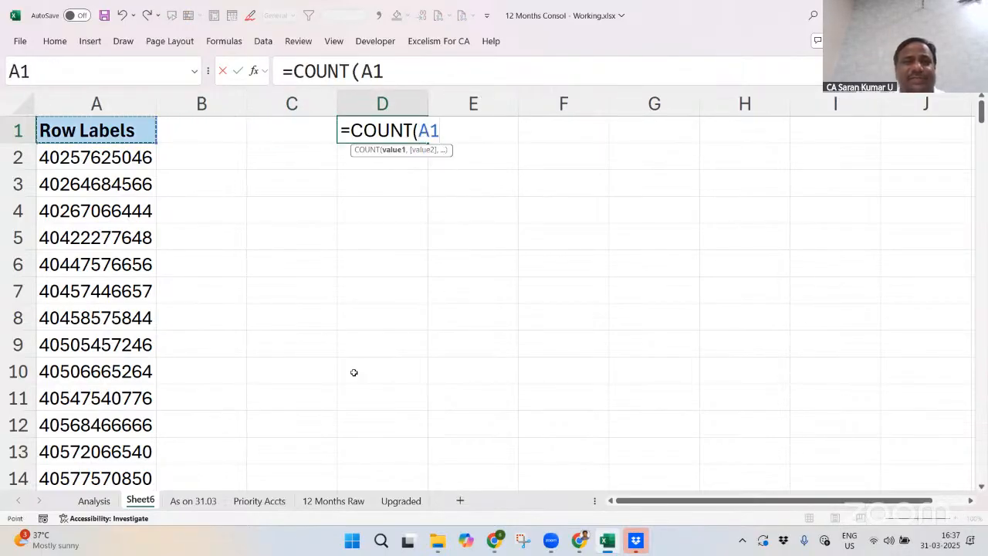
key("Down")
key("ctrl+shift+Down")
key("Return")
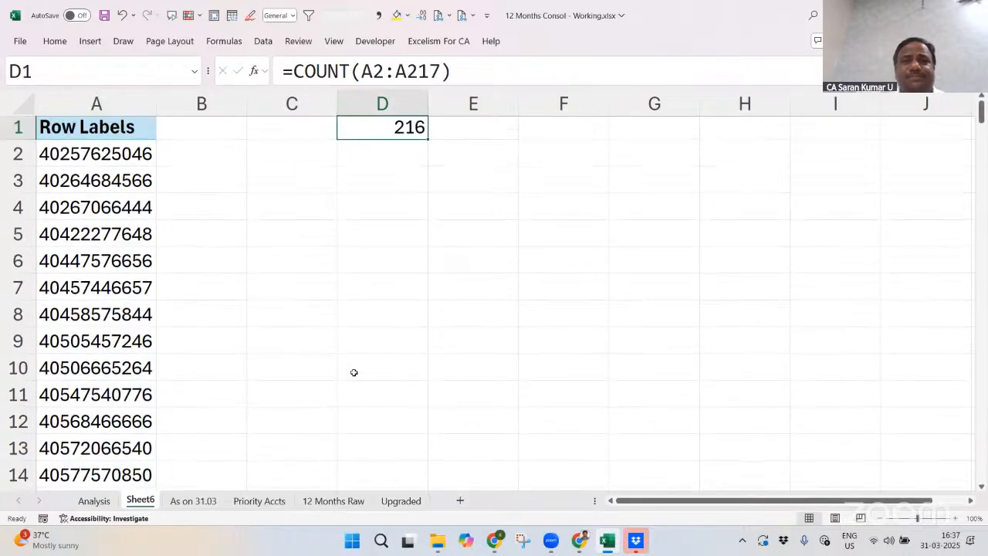
Enter 30 in cell D2, below the account count
type("=")
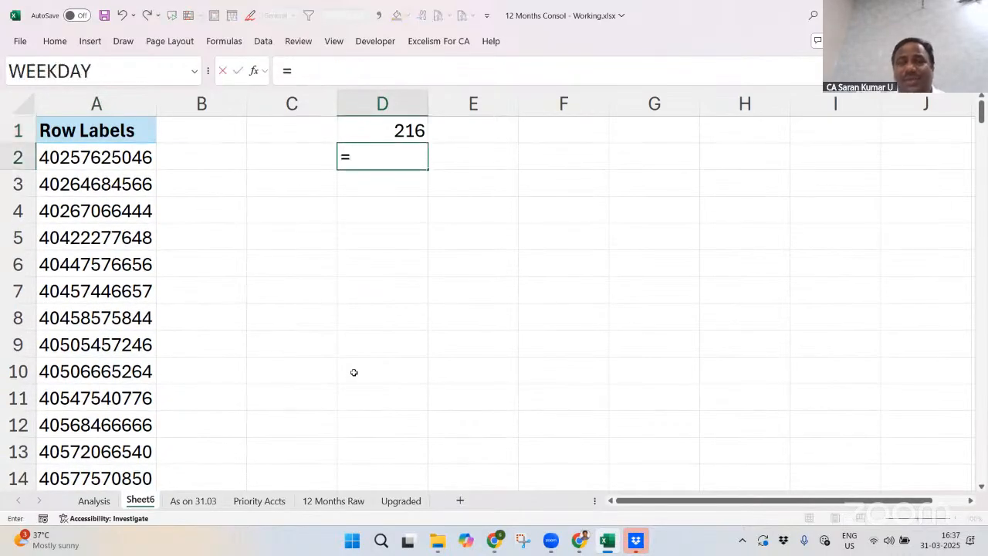
key("Escape")
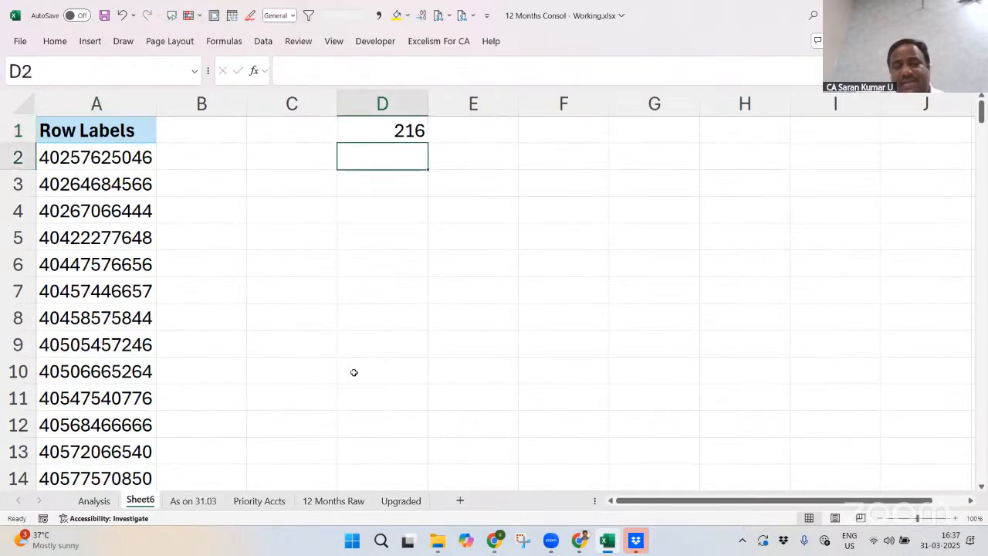
type("30")
key("Return")
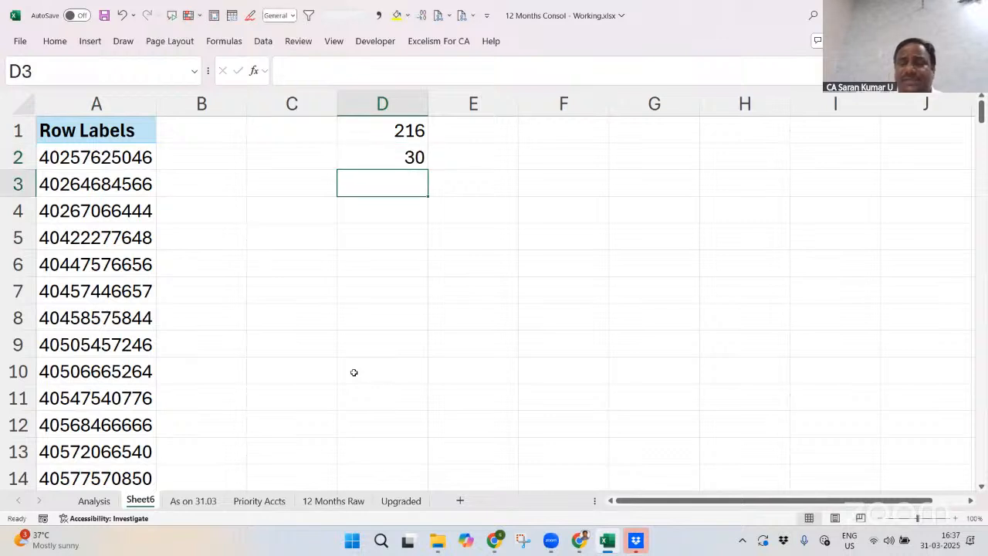
Calculate the proportion of sampled accounts in cell D3 with the formula =D2/D1
type("=")
key("Up")
type("/")
key("Up")
key("Up")
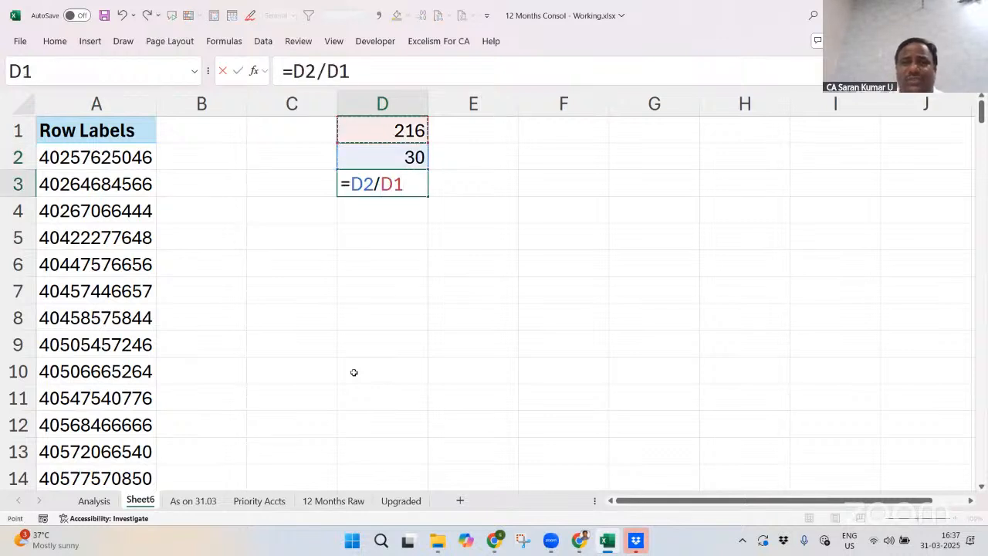
key("Return")
key("Up")
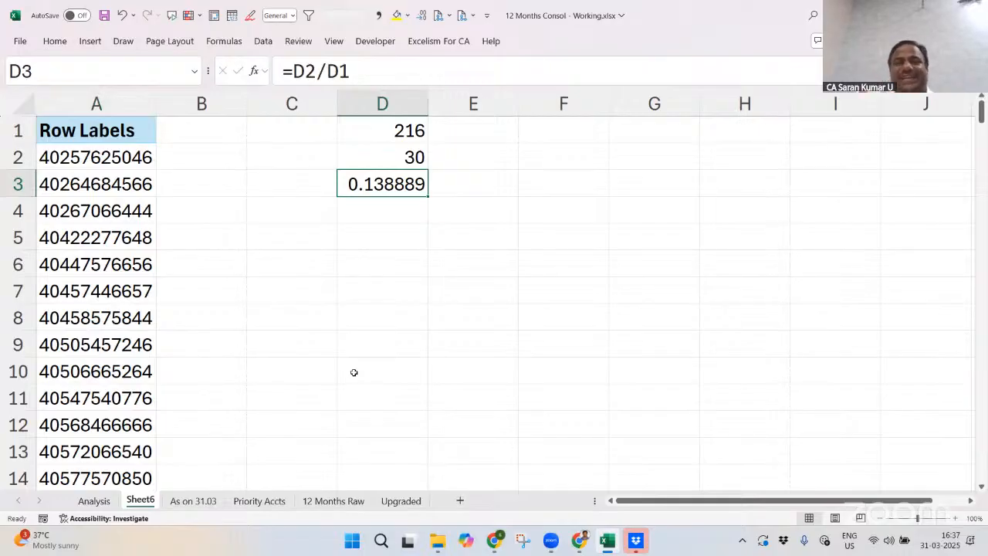
key("shift+Up")
key("shift+Up")
key("Delete")
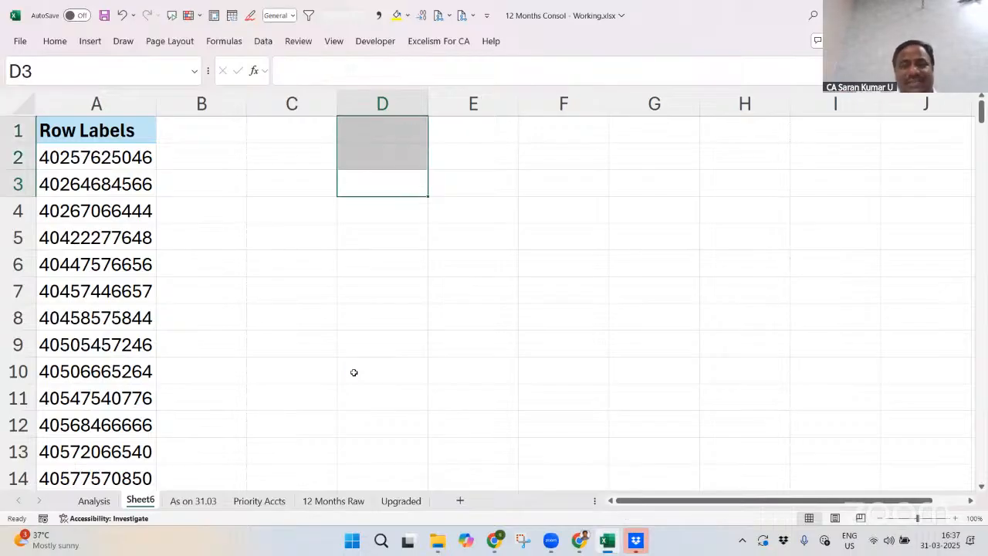
key("ctrl+z")
Add the bold header Sample in cell B1, beside the account list
key("Left")
key("Left")
key("Up")
key("Up")
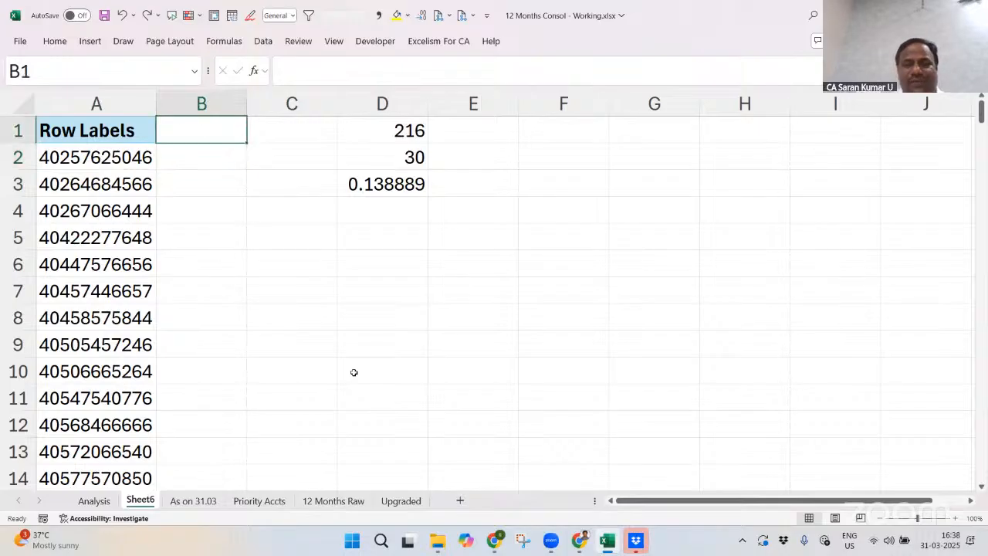
type("Sample")
key("Return")
key("Up")
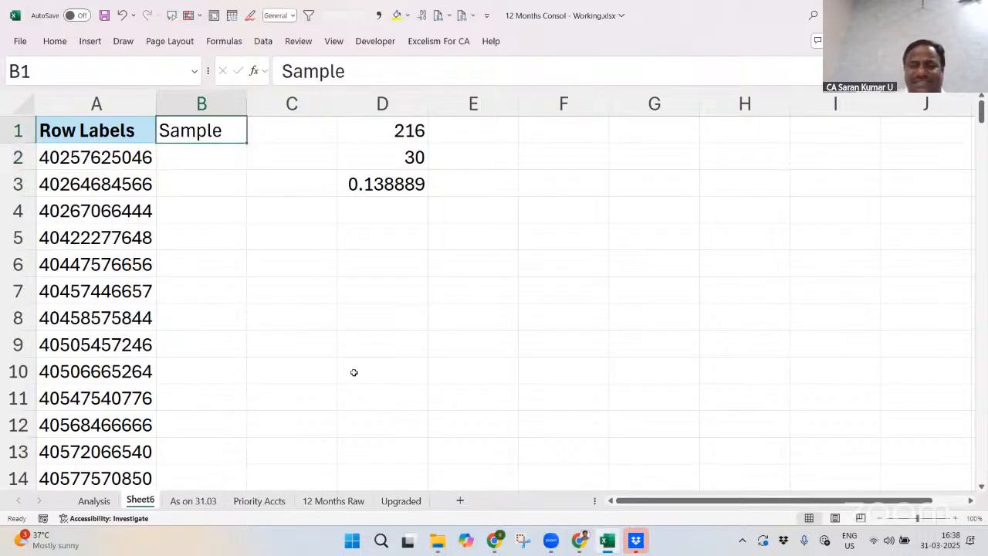
key("ctrl+b")
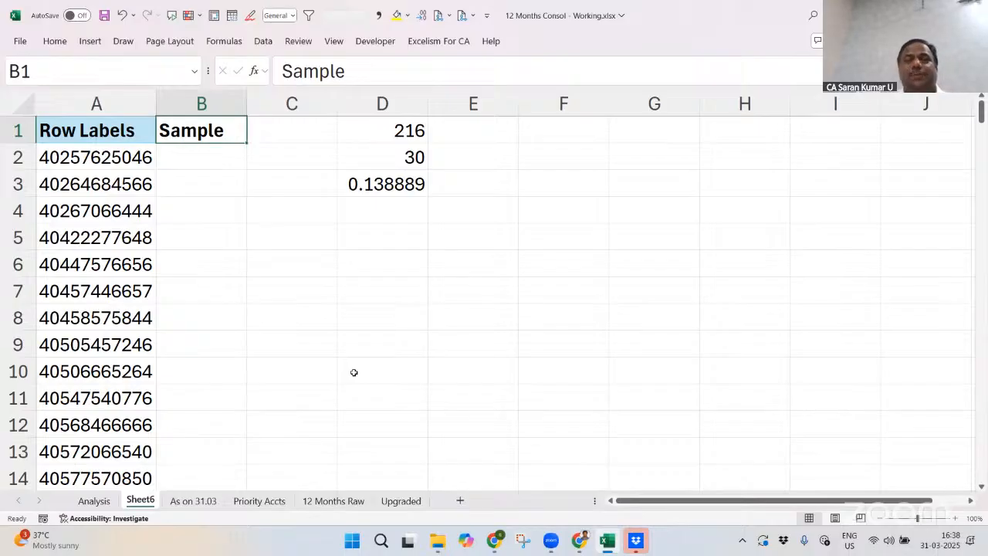
key("Return")
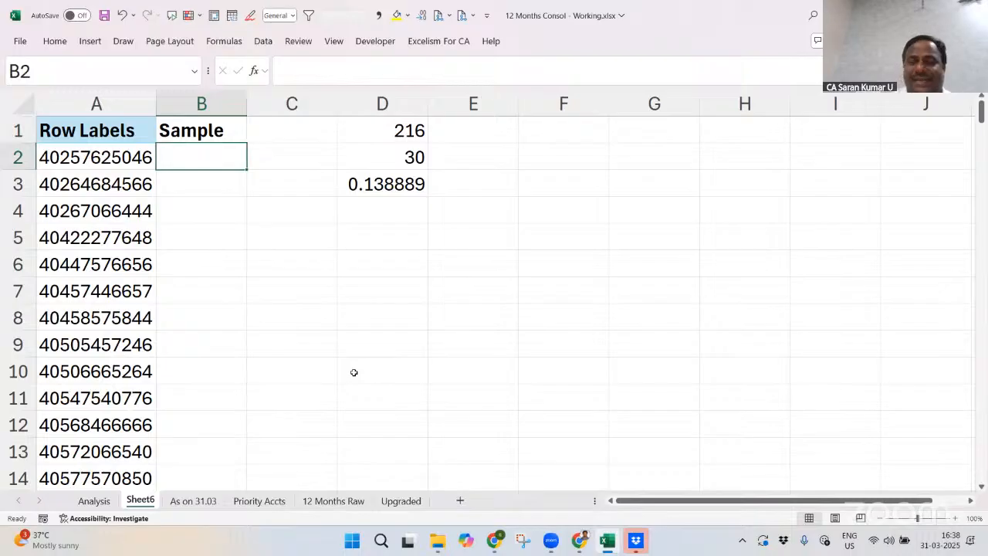
Insert a new column B before the Sample column and give it the header SN
key("ctrl+space")
key("ctrl+shift+plus")
key("Left")
key("Up")
key("Right")
type("SN")
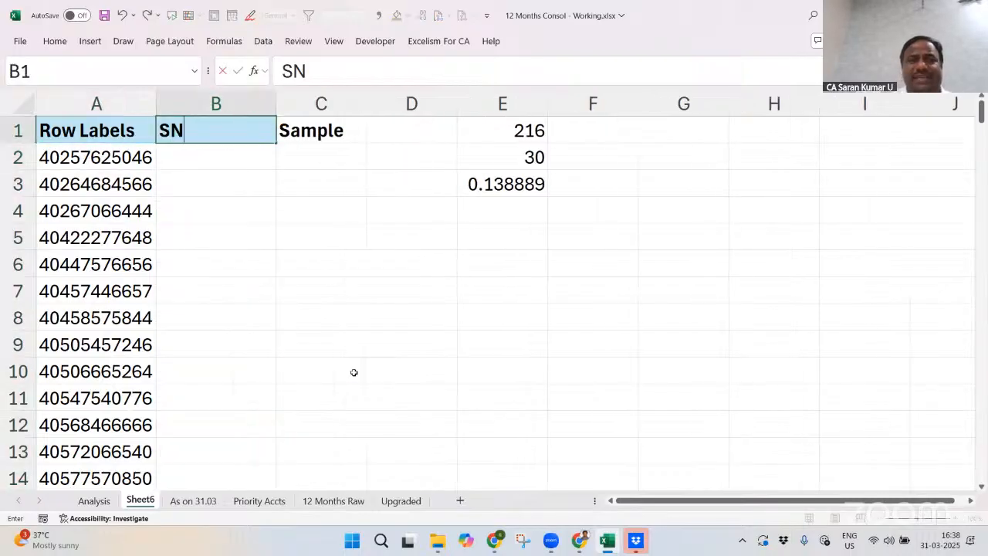
key("Return")
Number the accounts serially in the SN column, starting with 1 and 2 and filling the series down the list
type("1")
key("Return")
type("2")
key("Return")
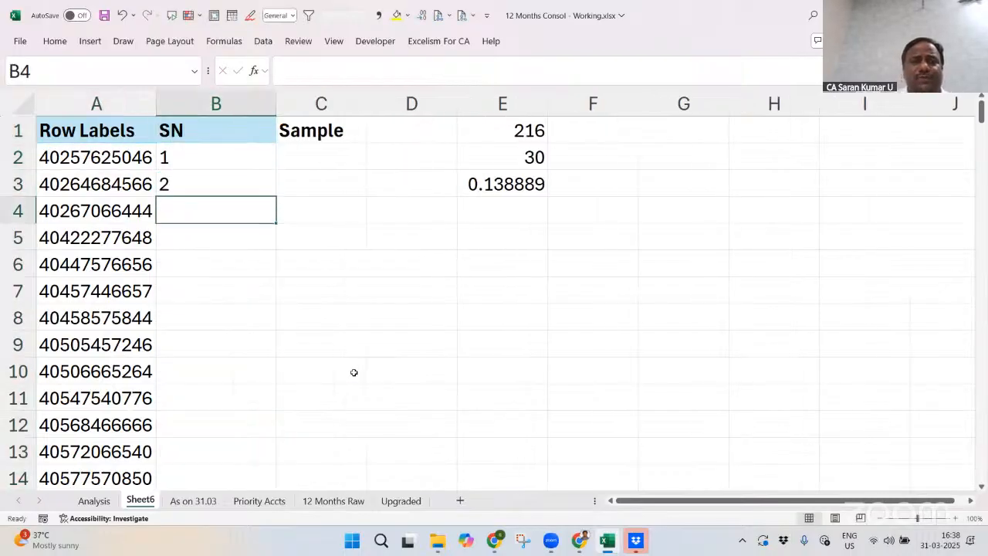
key("Up")
key("Up")
key("shift+Down")
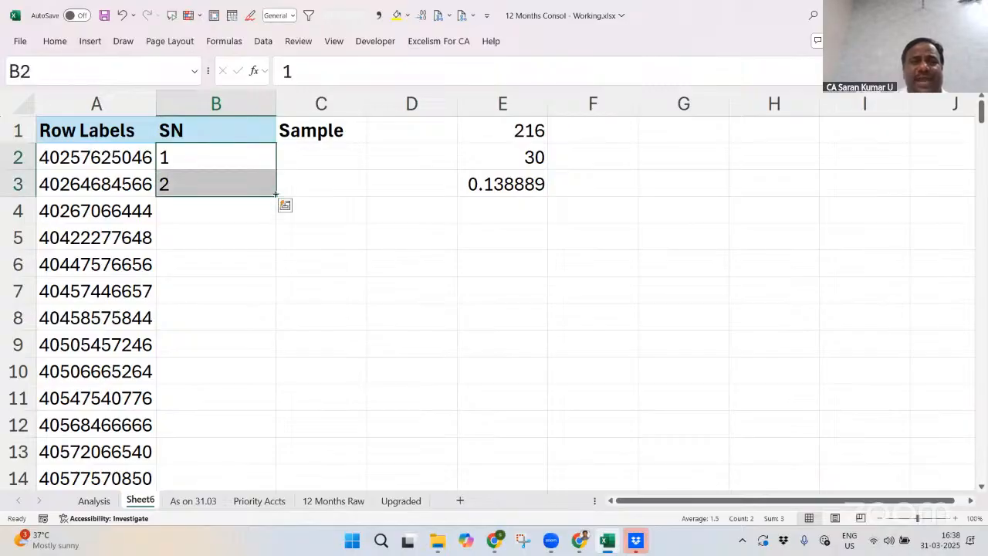
double_click(275, 202)
Divide the first serial number by 14 in cell C2 with the formula =B2/14
left_click(326, 157)
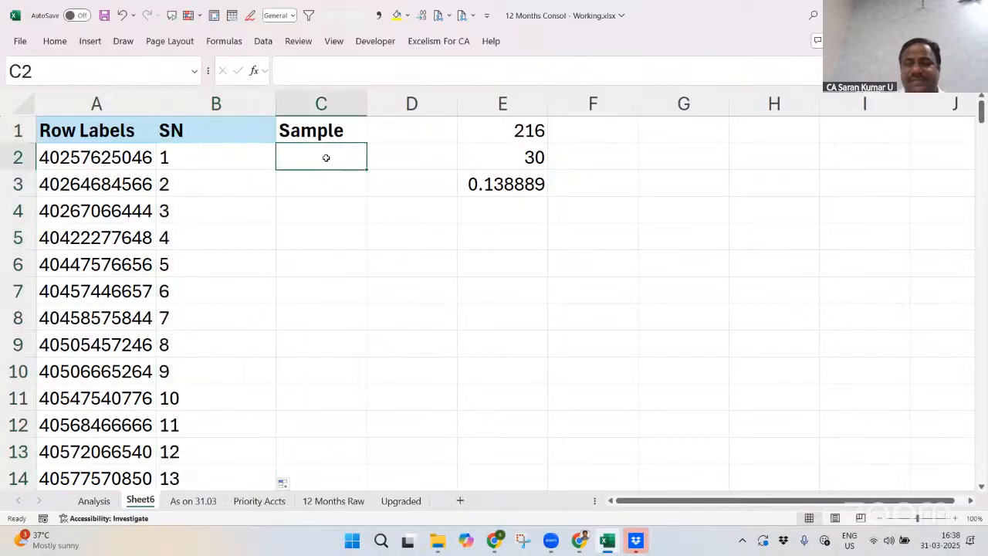
type("=")
key("Left")
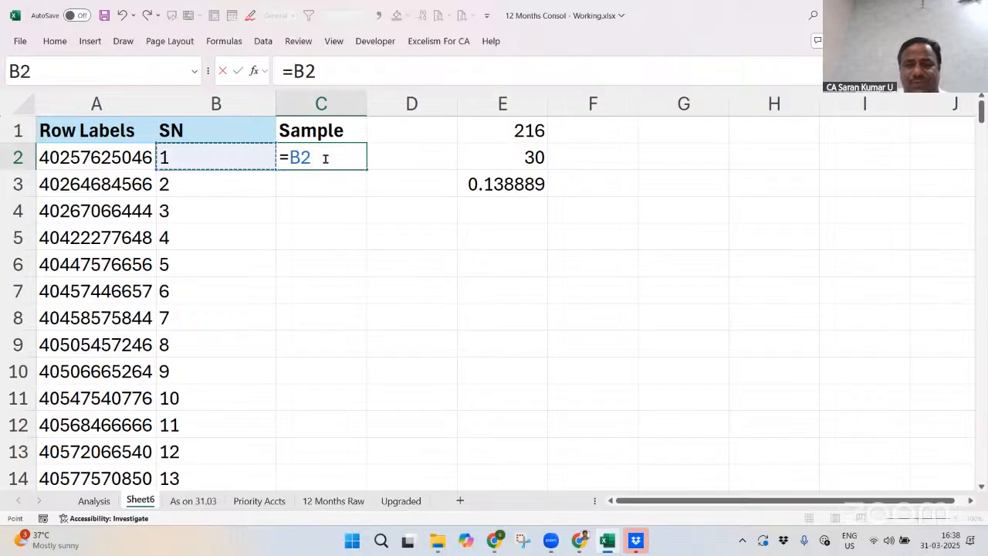
type("/14")
key("Return")
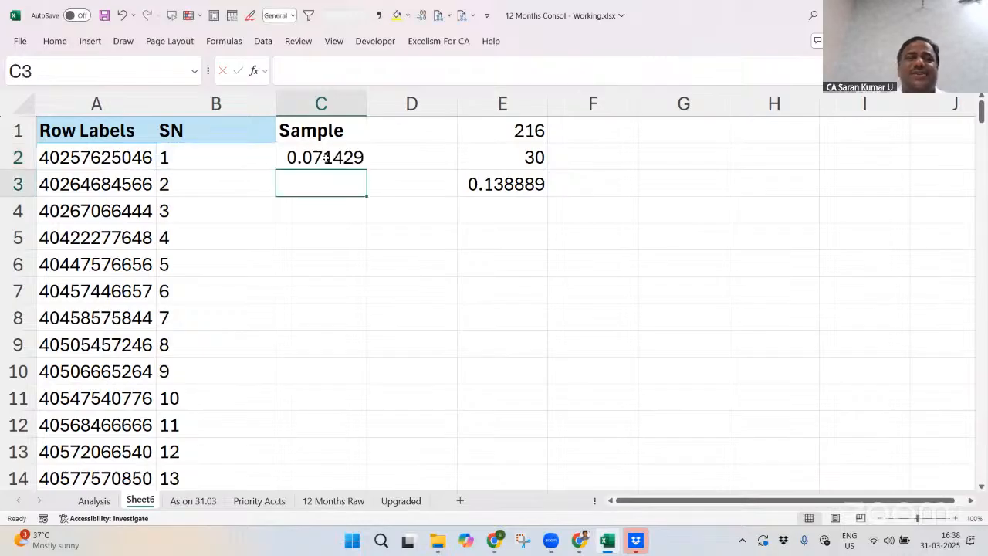
Try to wrap the B2/14 division in cell C2 in a ROUNDUP function
left_click(326, 157)
key("F2")
key("Home")
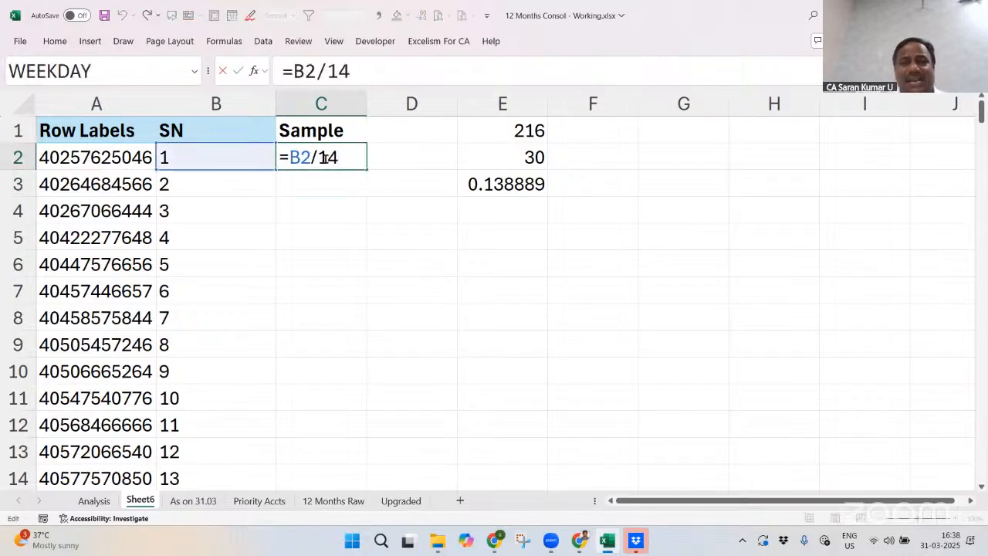
key("Right")
type("round")
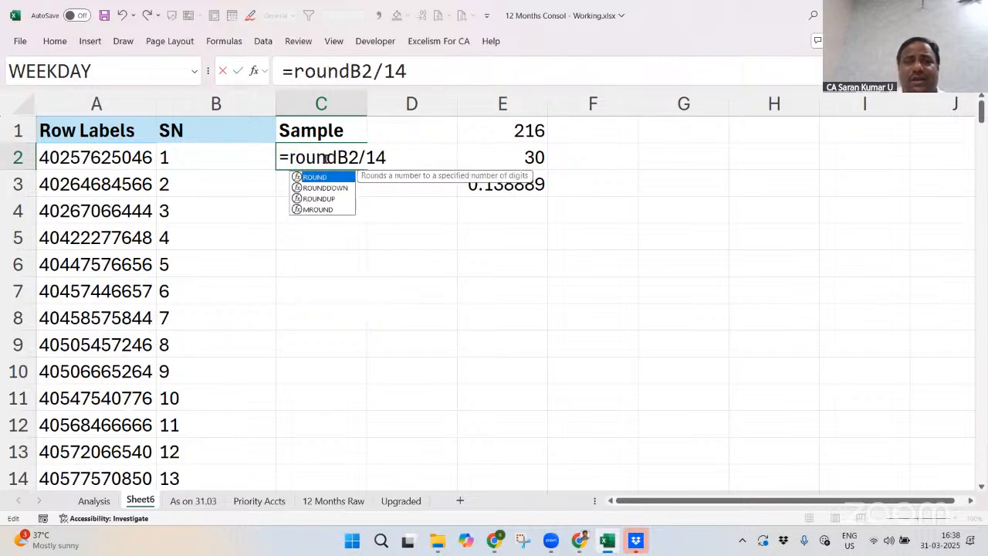
key("Down")
key("Down")
key("Tab")
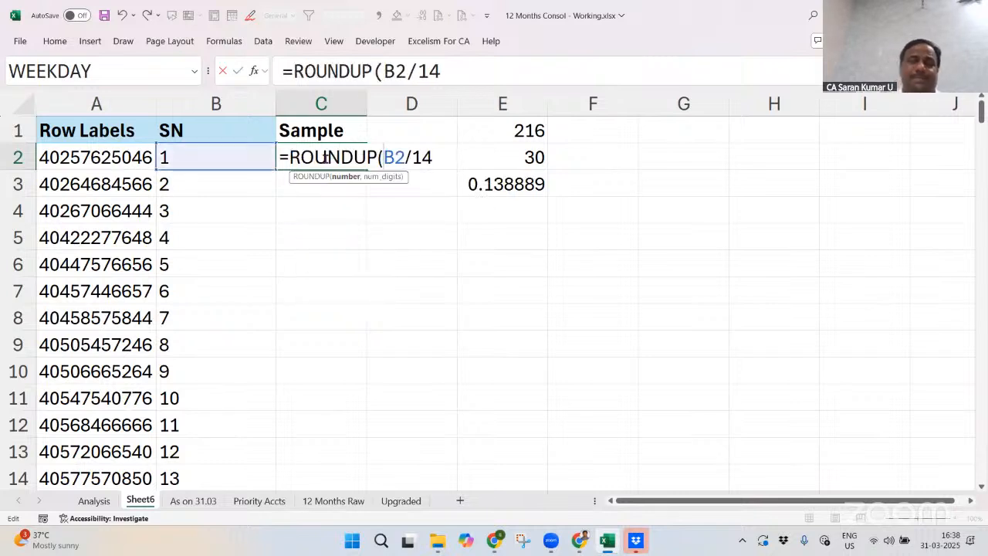
key("Right")
key("Right")
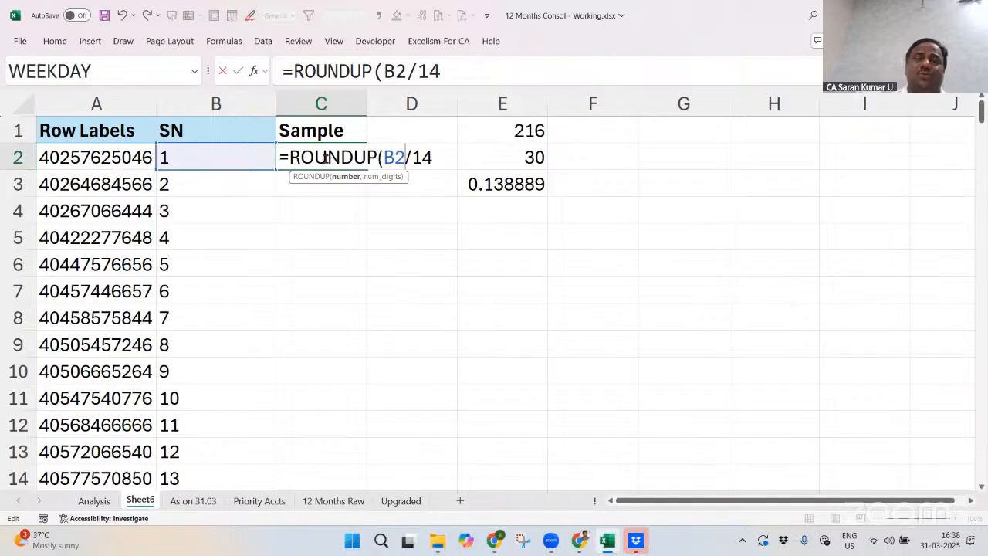
key("Left")
key("Left")
key("Left")
key("Left")
key("Left")
key("Left")
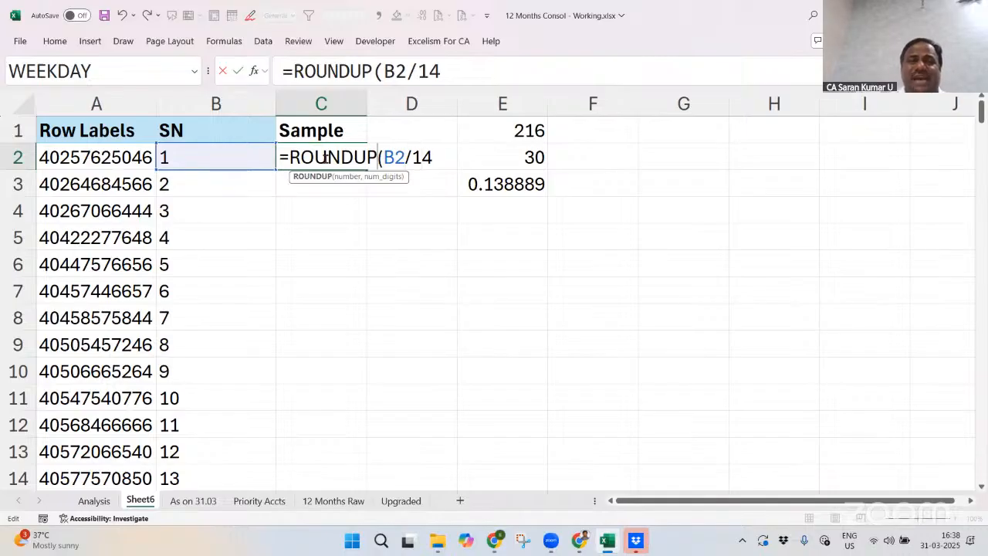
Change the formula in cell C2 to =MOD(B2,14)
key("ctrl+shift+Left")
type("Mp")
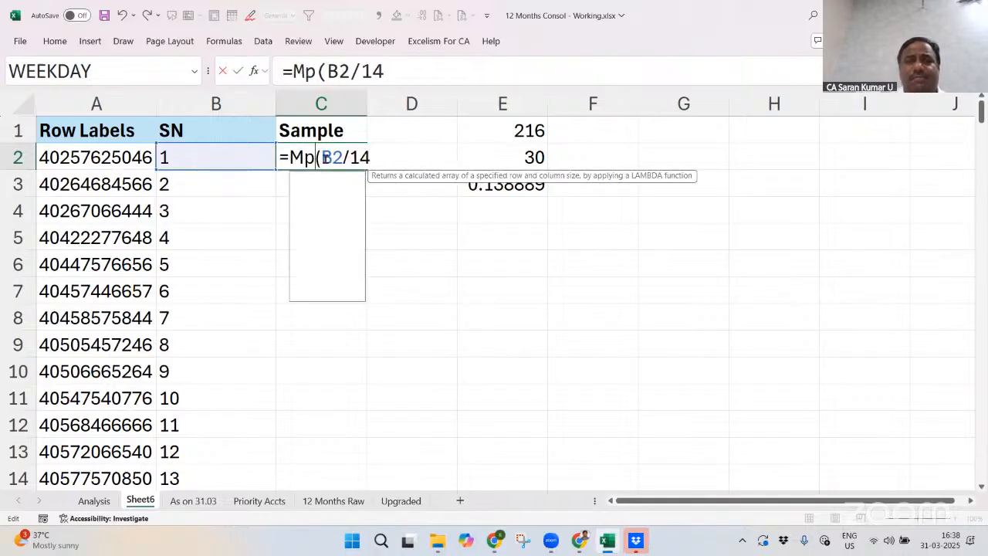
key("BackSpace")
type("od")
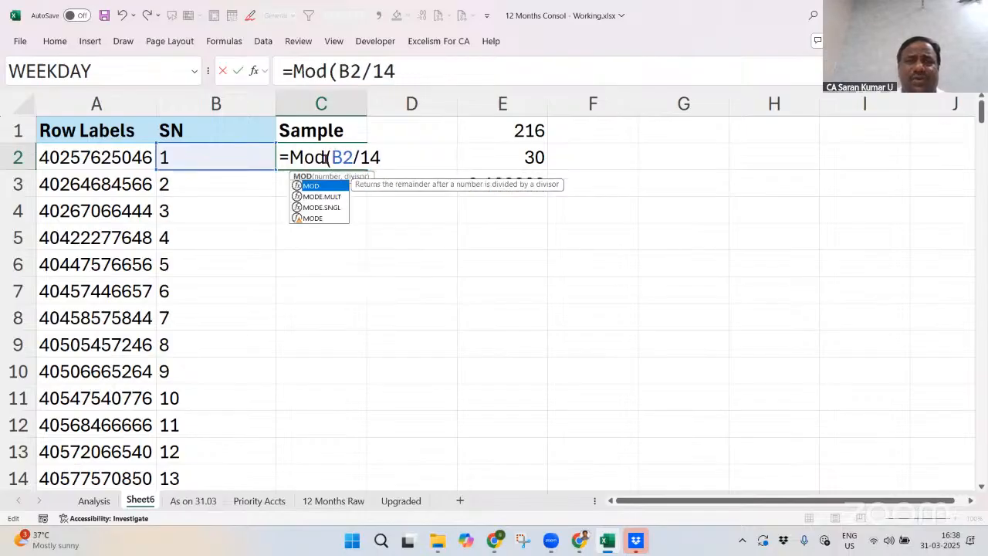
left_click(387, 157)
type(",")
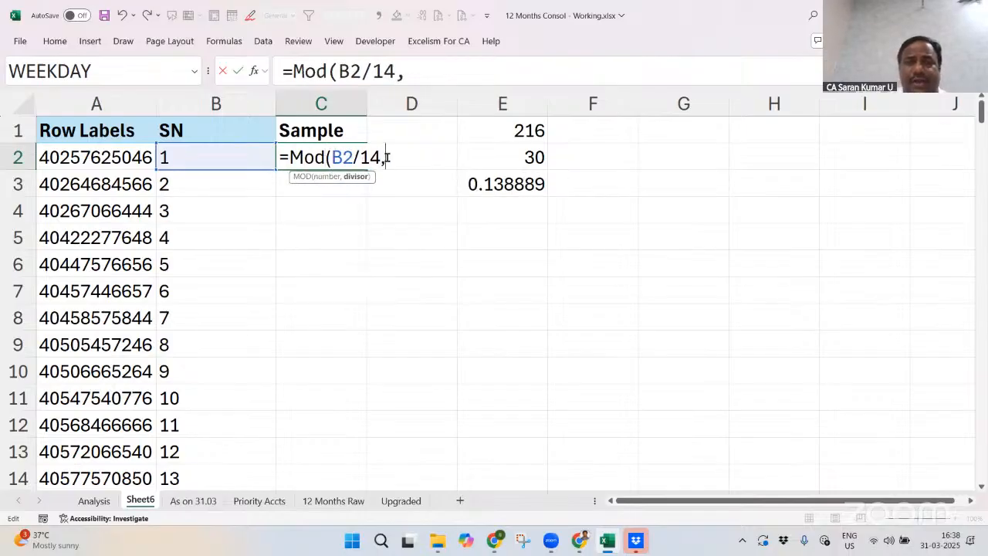
key("BackSpace")
key("BackSpace")
key("BackSpace")
key("BackSpace")
key("BackSpace")
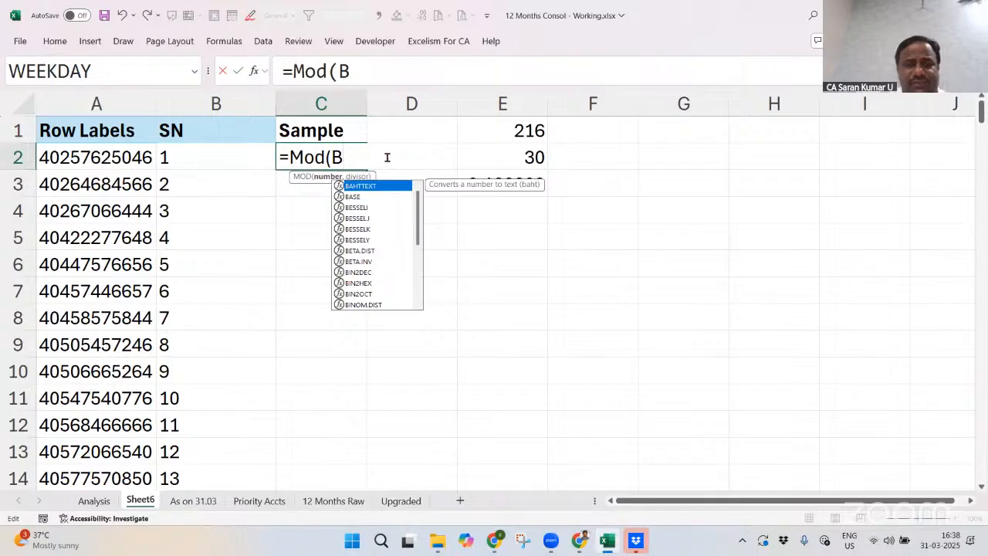
type("2,1")
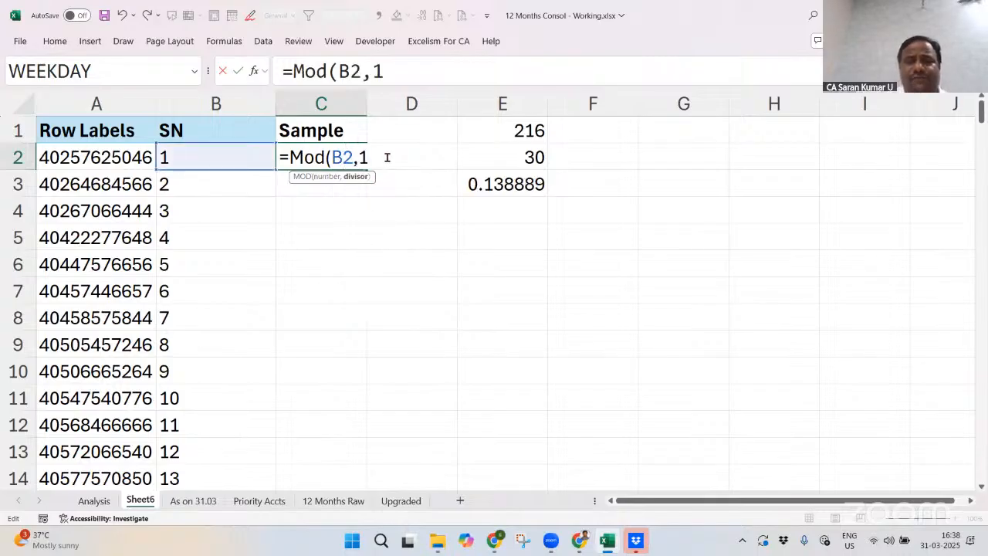
type("4)")
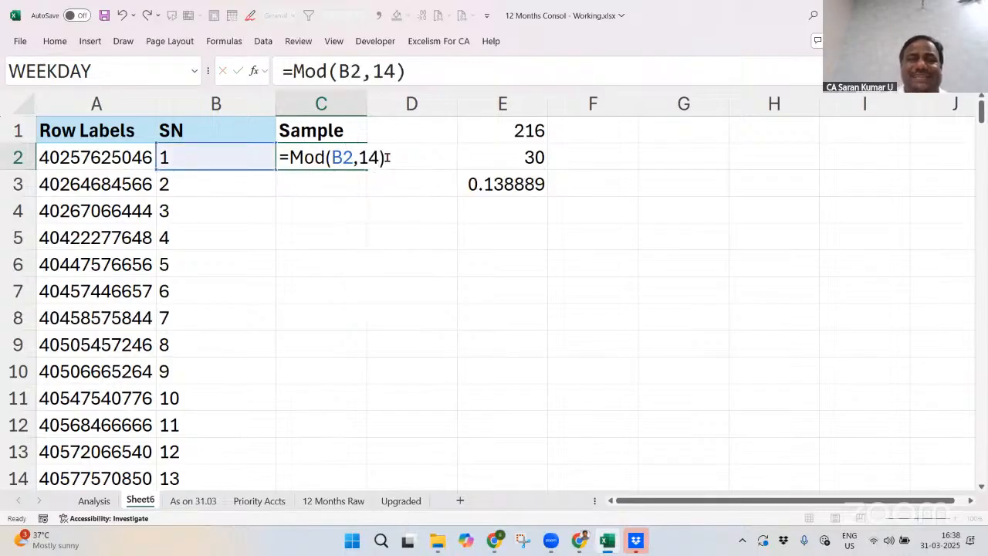
key("Return")
key("Up")
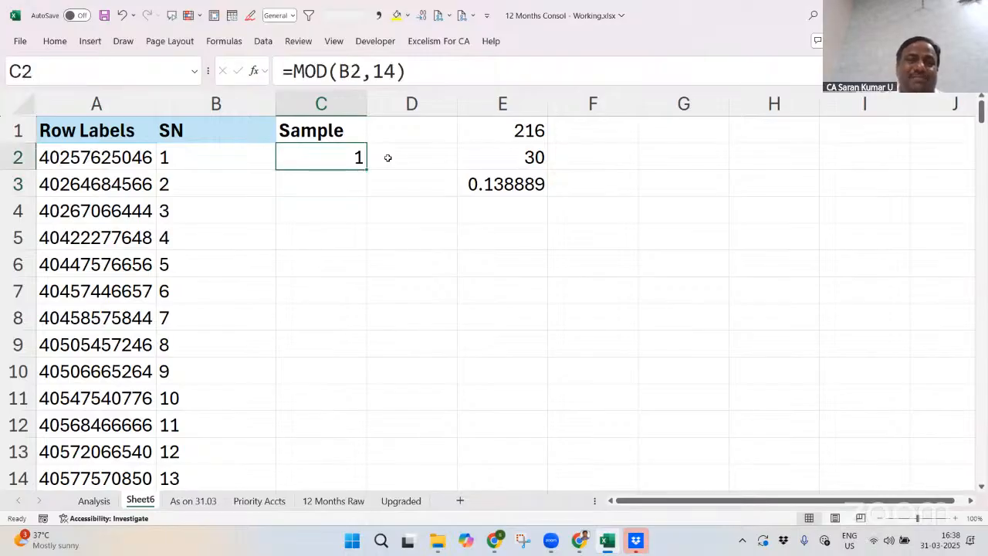
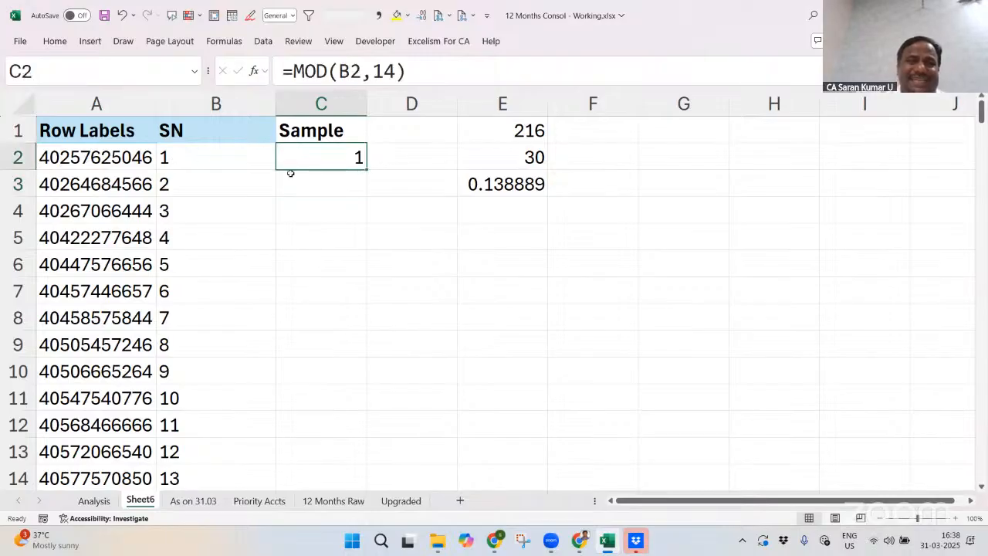
Copy the MOD formula from C2 down the Sample column to the last account row
left_click_drag(365, 170, 360, 480)
left_click(346, 479)
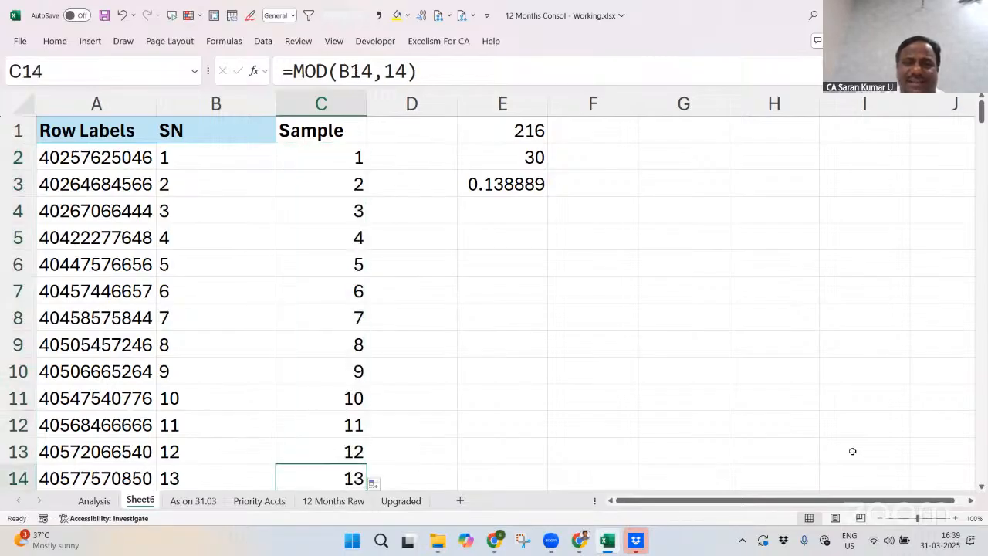
scroll(372, 480, "down", 1)
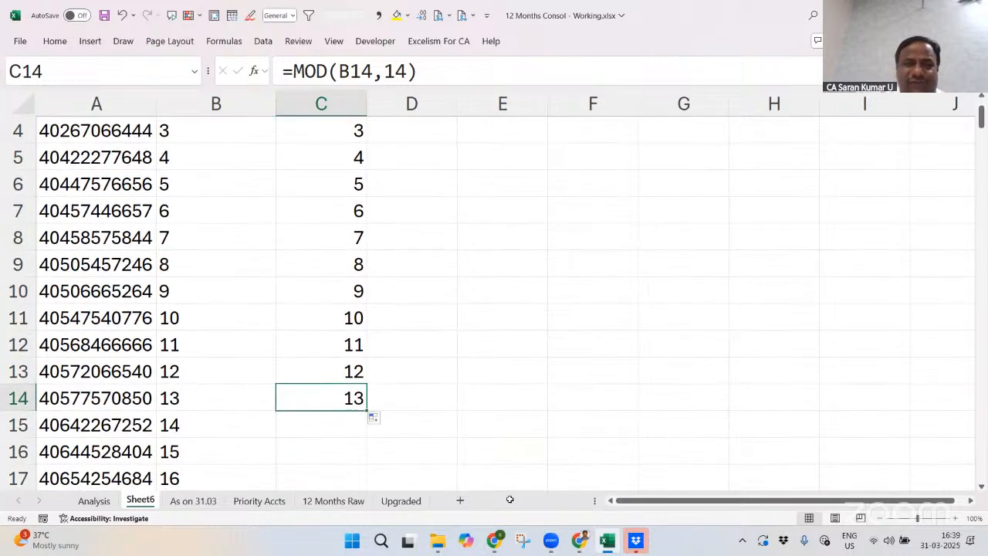
left_click_drag(367, 409, 370, 478)
left_click(341, 428)
left_click(363, 459)
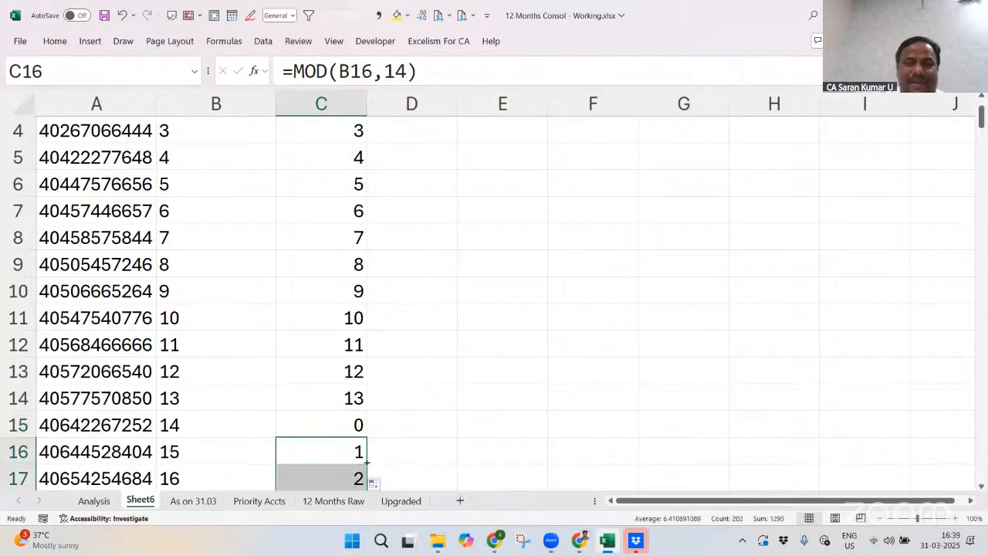
Add filters to the account list and filter the Sample column to rows with the value 0 only
left_click(352, 368)
key("ctrl+Up")
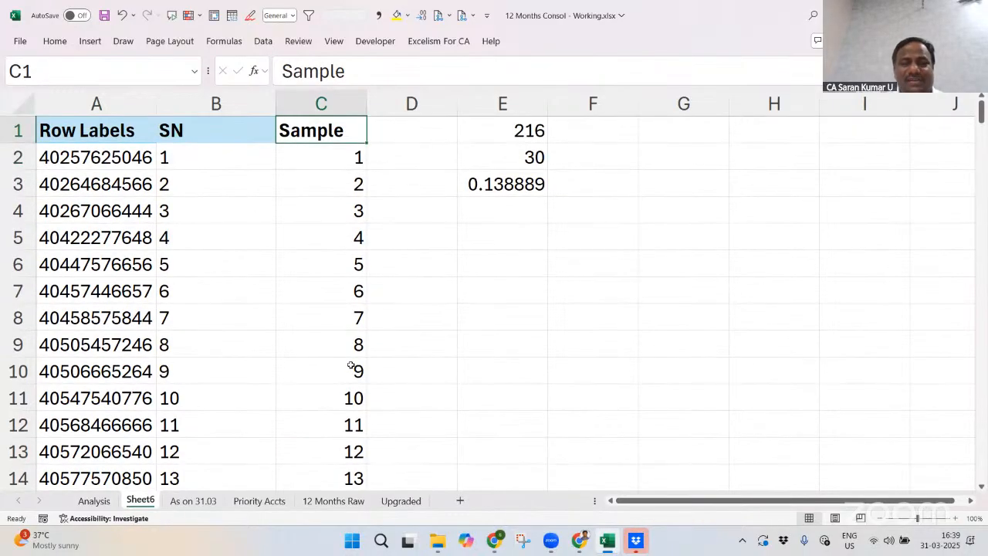
key("alt+Down")
key("e")
key("Down")
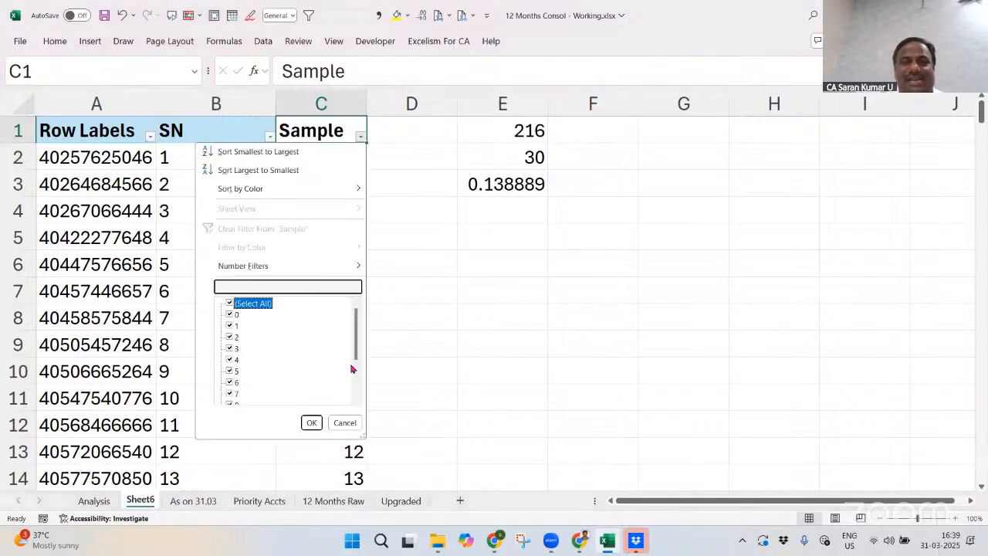
key("space")
key("Down")
key("space")
key("Return")
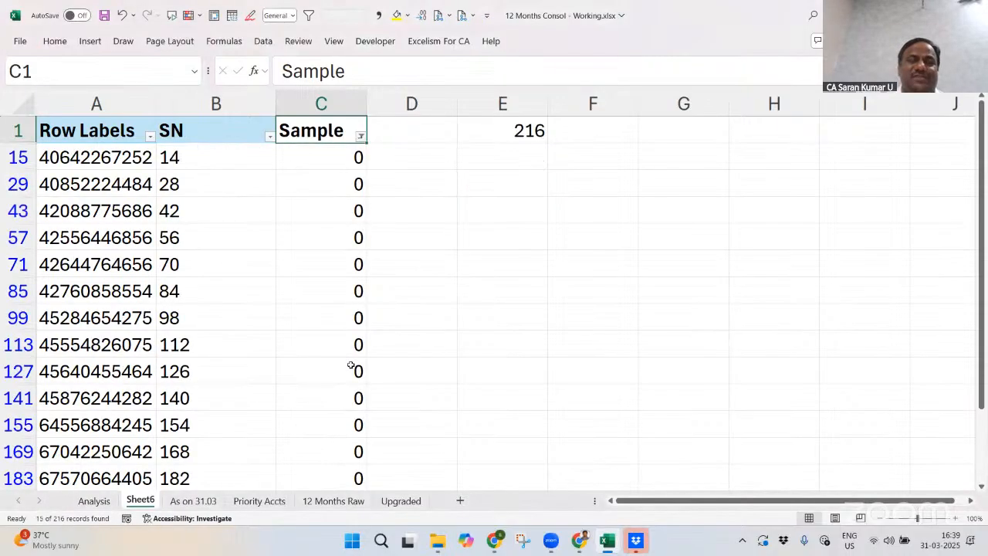
Insert a blank column D after the remainder column and rename the header in C1 to Mod
key("Right")
key("ctrl+space")
key("ctrl+shift+plus")
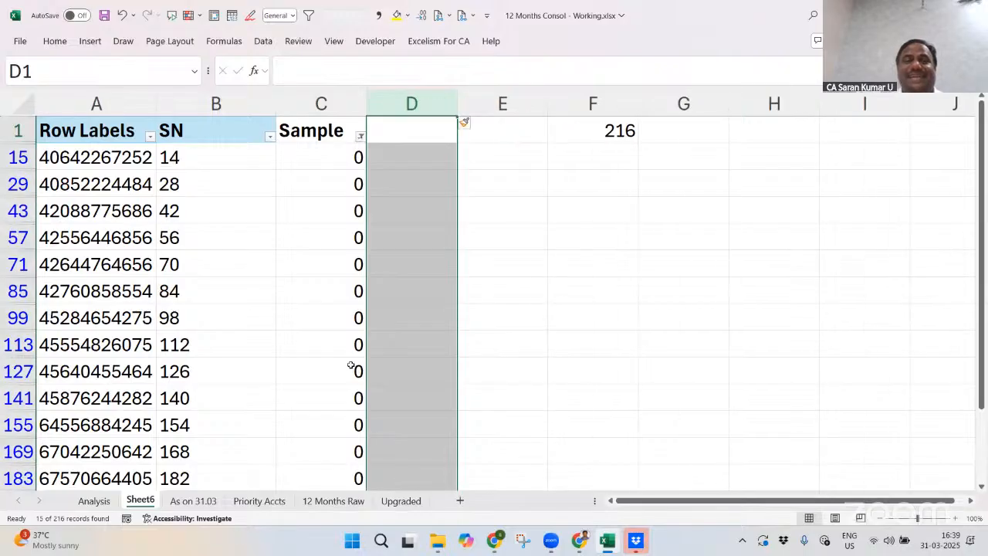
key("Left")
type("Mod")
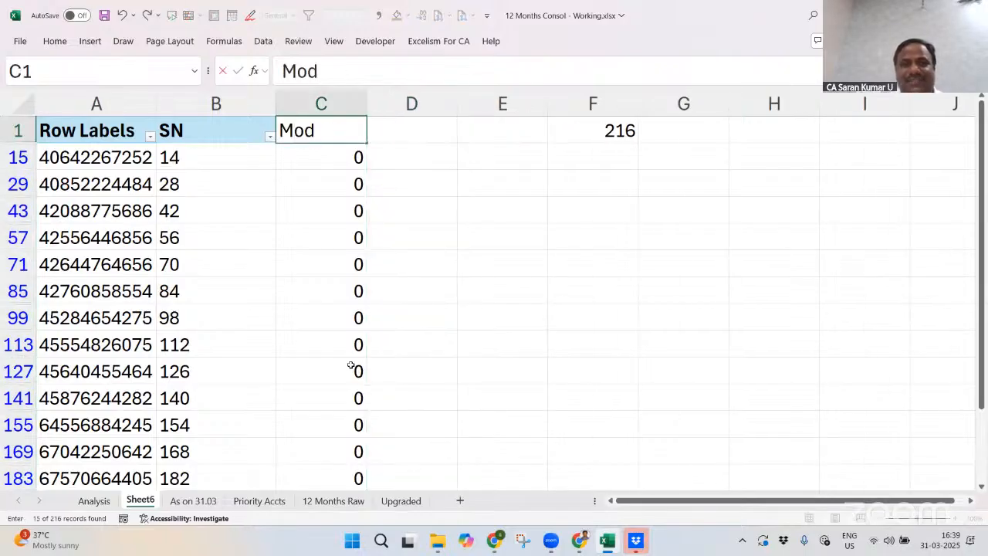
key("Tab")
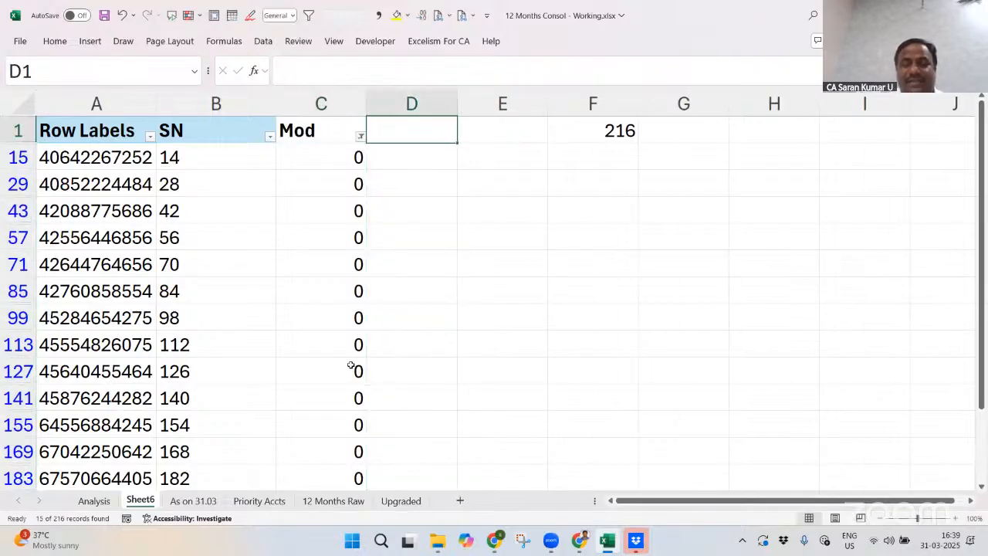
Enter the header Sample in cell D1 of the new column
type("Simple")
key("BackSpace")
key("BackSpace")
key("BackSpace")
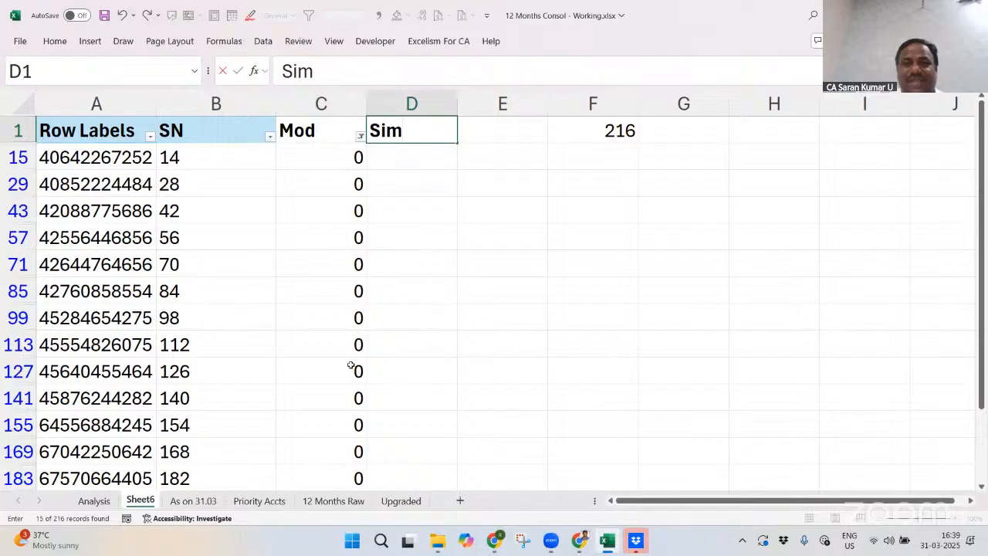
key("BackSpace")
key("BackSpace")
type("ample")
key("Return")
Mark all the filtered accounts as Yes in the Sample column D
key("Left")
key("Right")
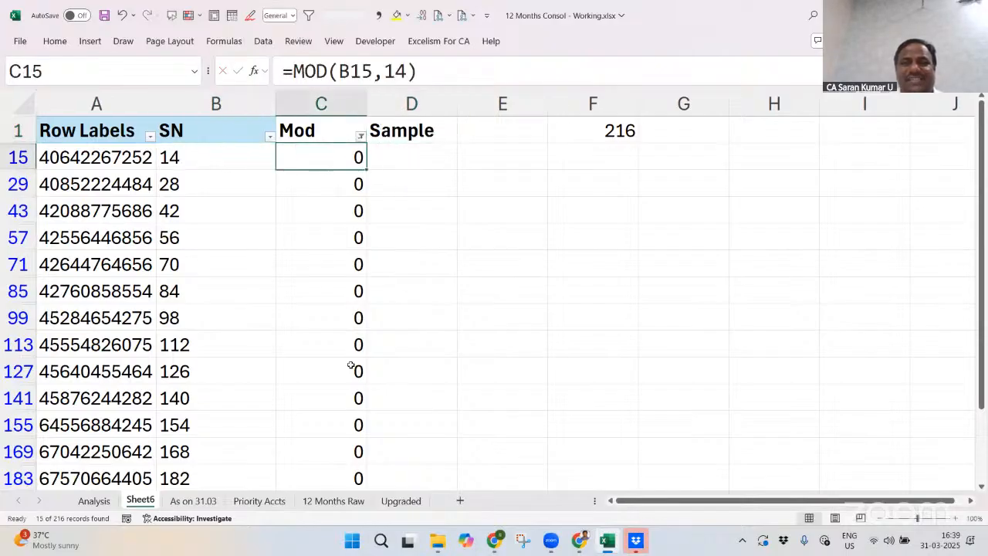
key("ctrl+Down")
key("Right")
key("ctrl+shift+Up")
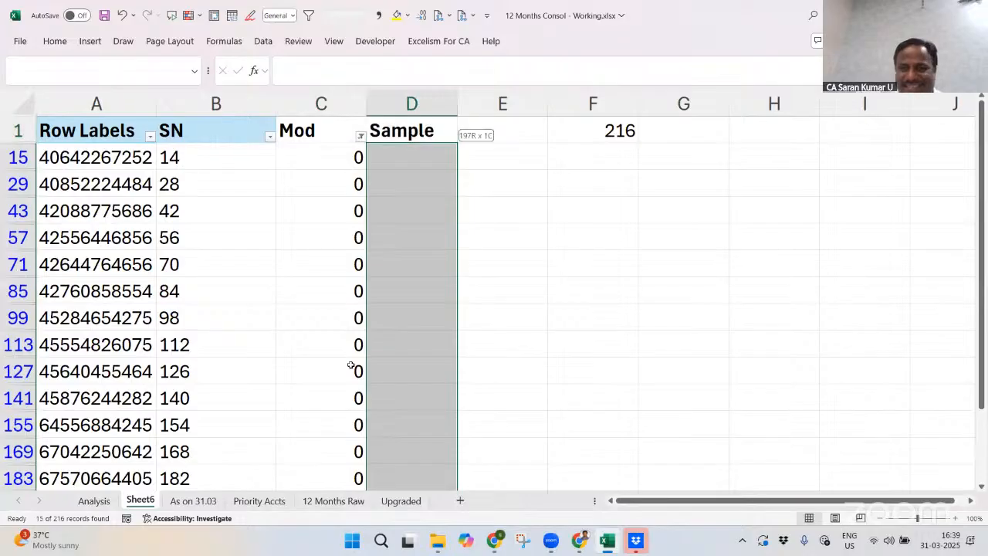
type("Yes")
key("ctrl+Return")
key("ctrl+Up")
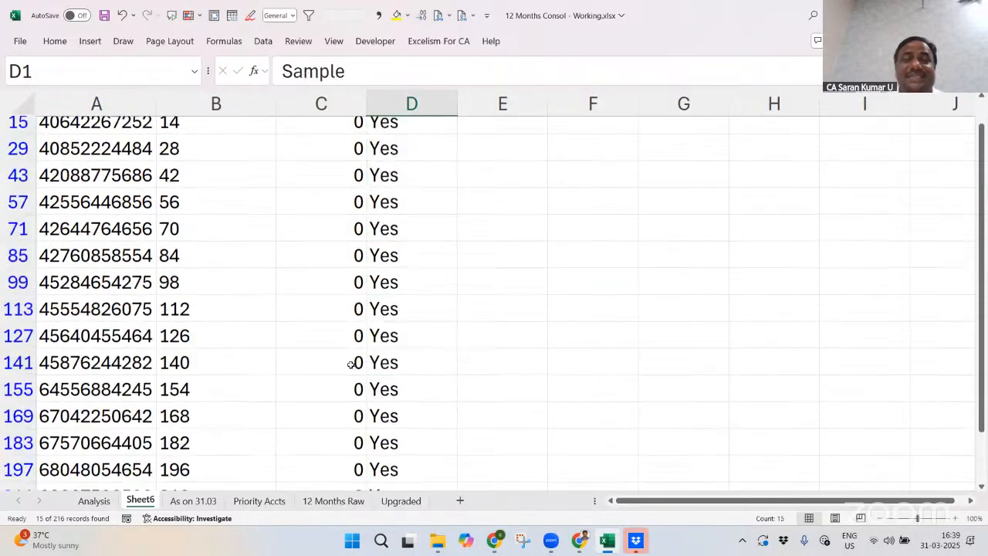
In the Analysis sheet, enter =VLOOKUP(A36,Sheet6!A:D,4,0) in cell X36 under the Sample - Set 2 header
key("ctrl+Page_Up")
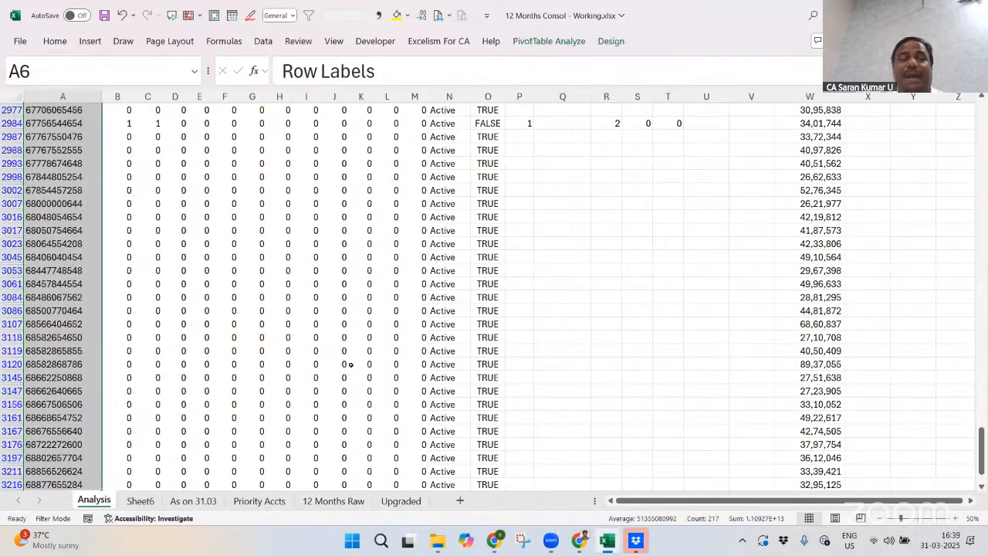
key("ctrl+Up")
key("Down")
key("Right")
key("Right")
key("Right")
key("Right")
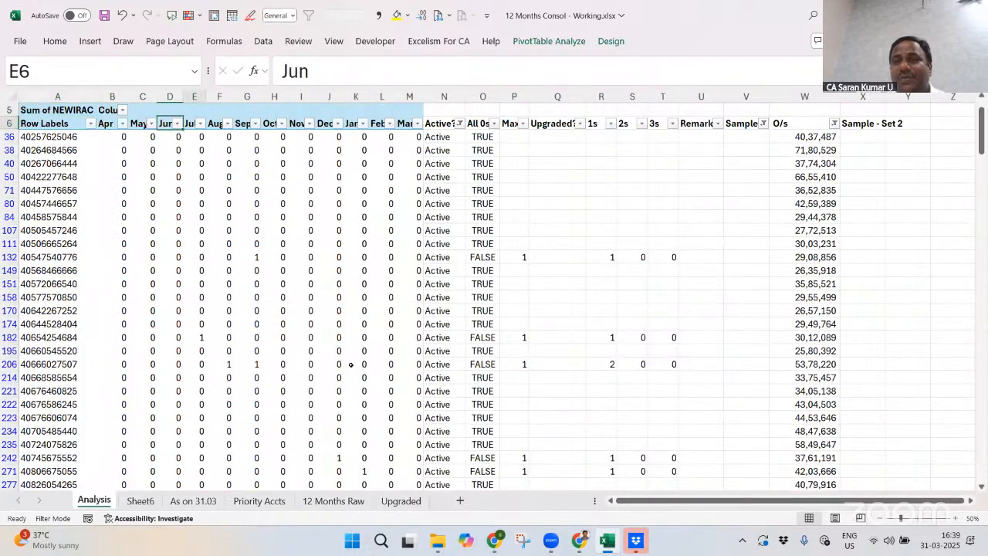
key("Right")
key("Right")
key("Right")
key("Right")
key("Right")
key("Right")
key("Right")
key("Right")
key("Right")
key("Right")
key("Right")
key("Right")
key("Right")
key("Right")
key("Right")
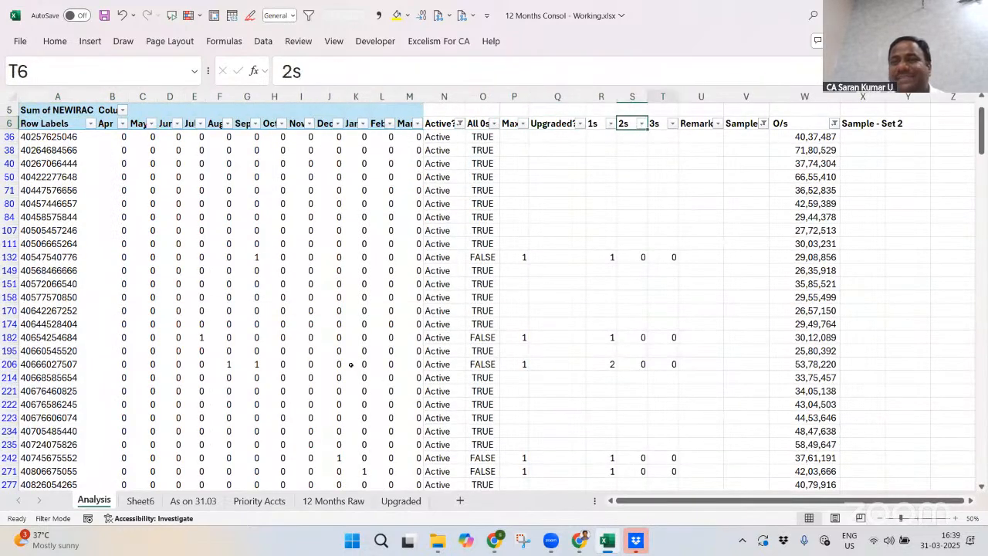
key("Right")
key("Right")
key("Right")
key("Right")
key("Down")
type("=vl")
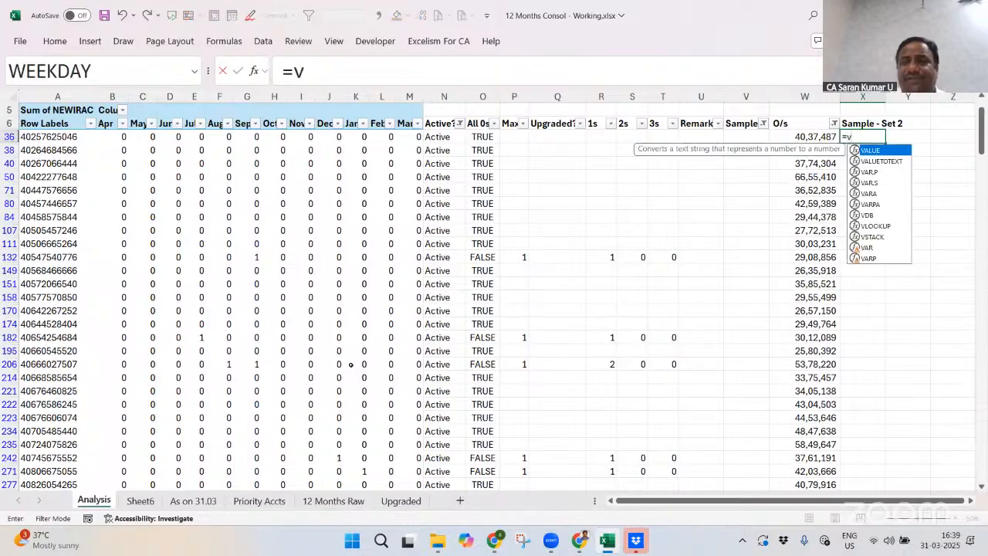
key("Tab")
key("Home")
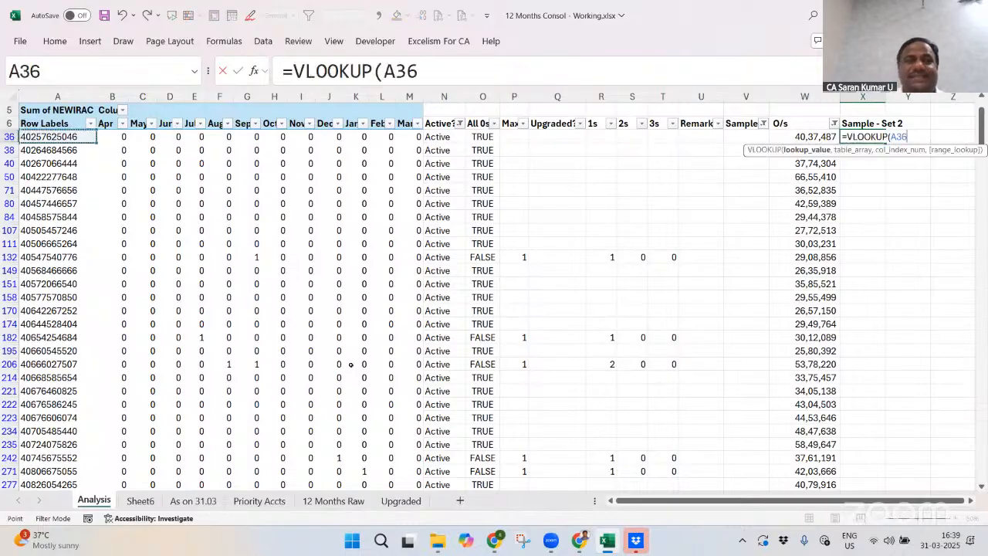
type(",")
key("ctrl+Page_Down")
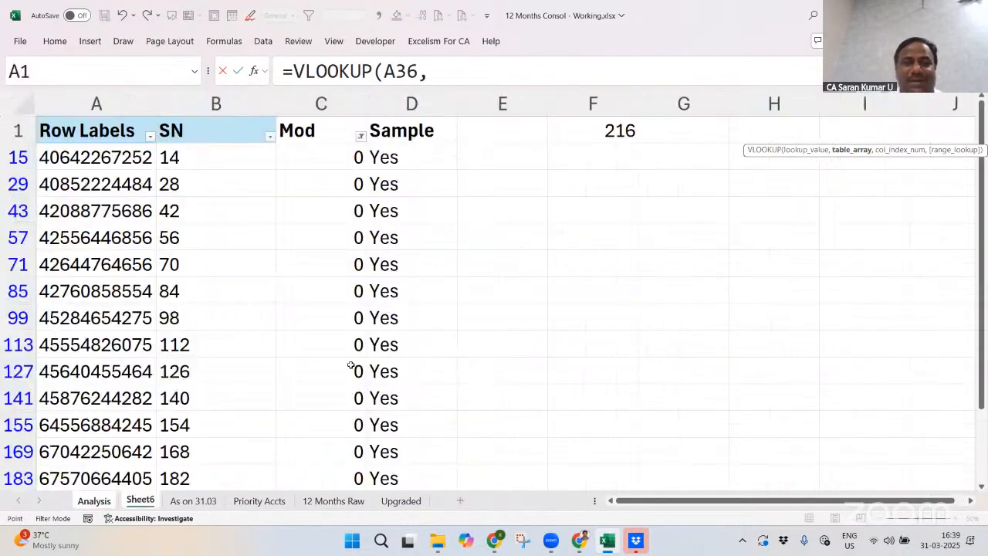
key("ctrl+space")
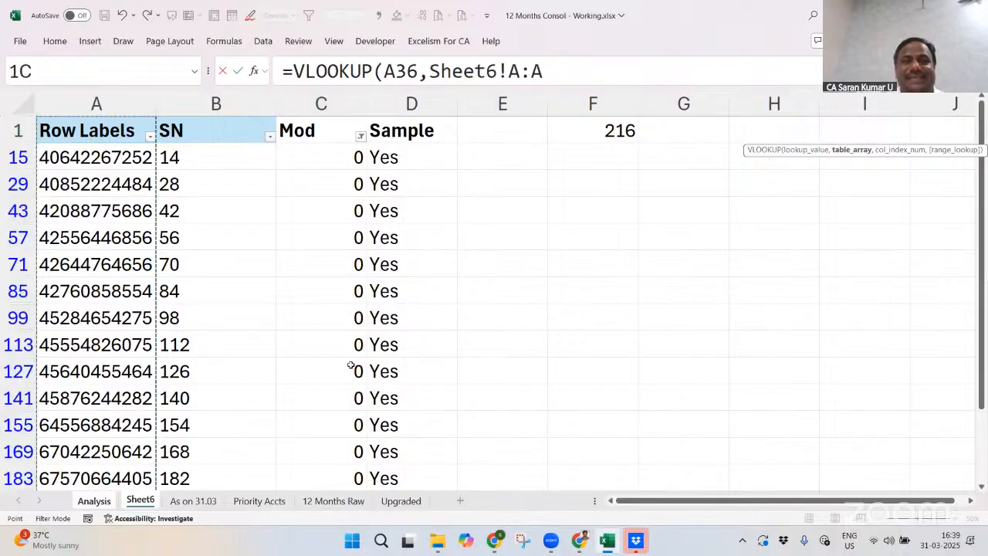
key("shift+Right")
key("shift+Right")
key("shift+Right")
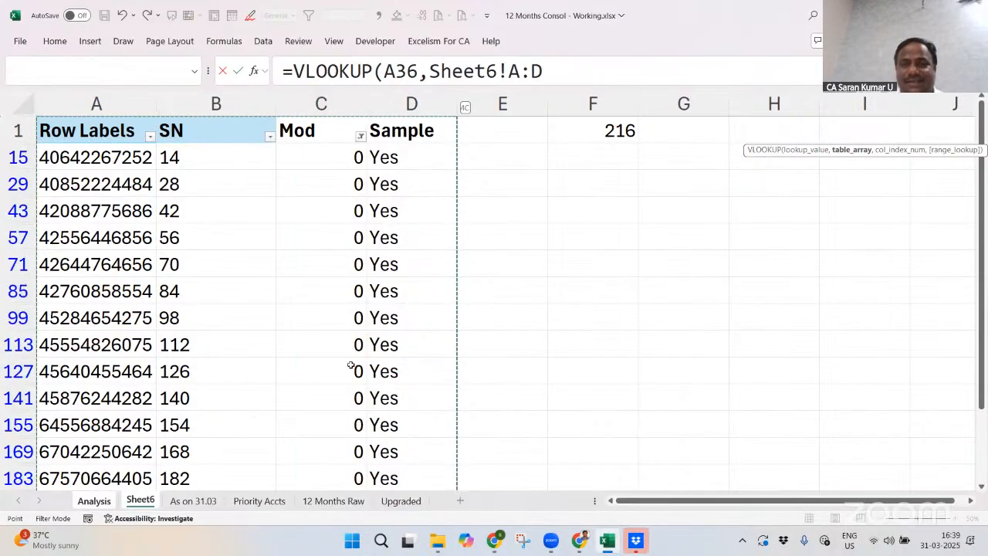
type(",4,0)")
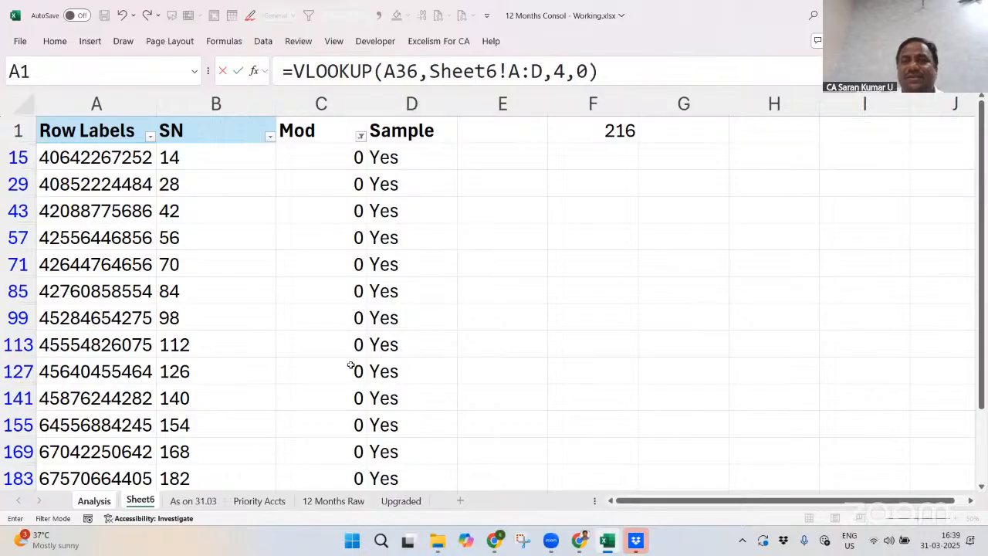
key("Return")
Copy the X36 lookup formula to all the filtered rows of the Sample - Set 2 column
key("ctrl+c")
key("Left")
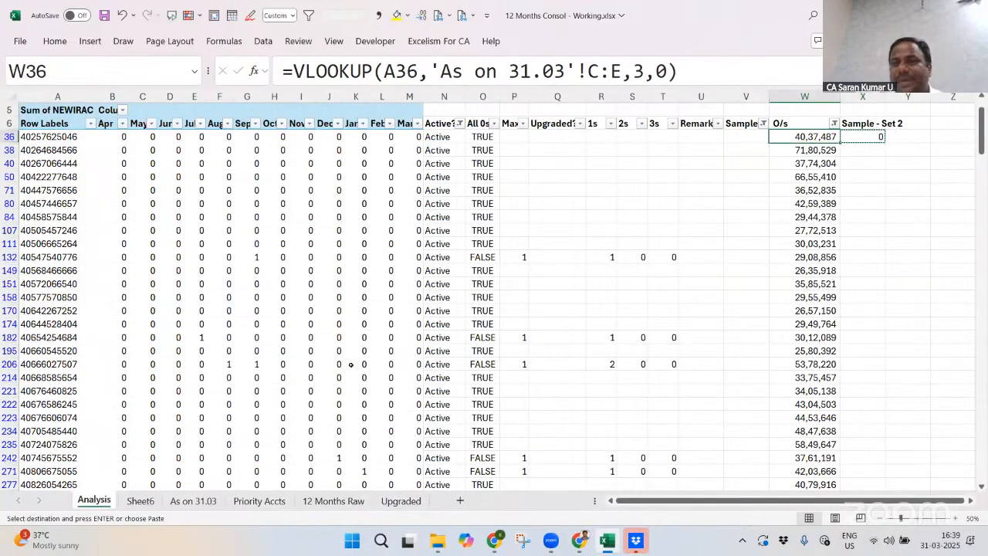
key("ctrl+Down")
key("Right")
key("ctrl+shift+Up")
key("Return")
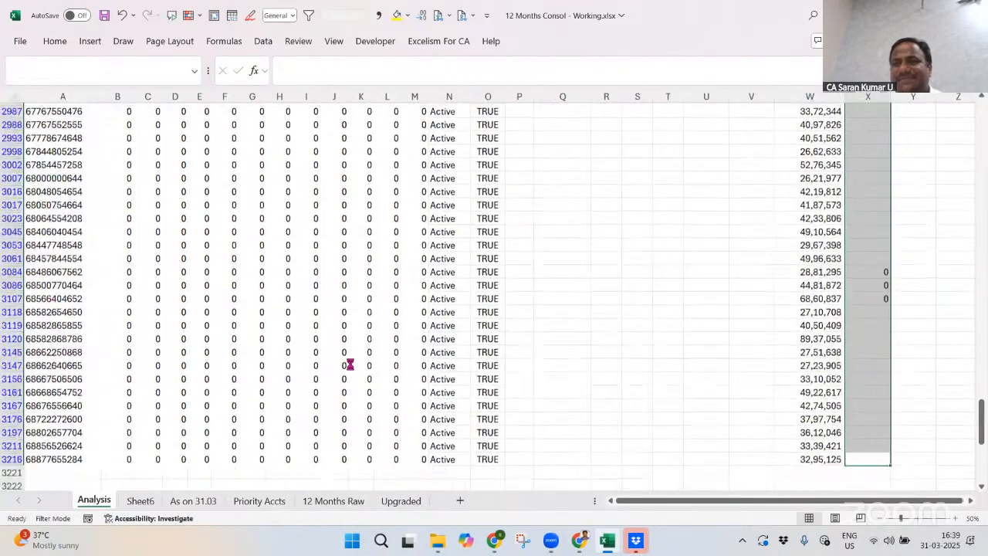
Remove and reapply the filters on the Analysis header row to include the Sample - Set 2 column
key("ctrl+Up")
key("alt+d")
key("f")
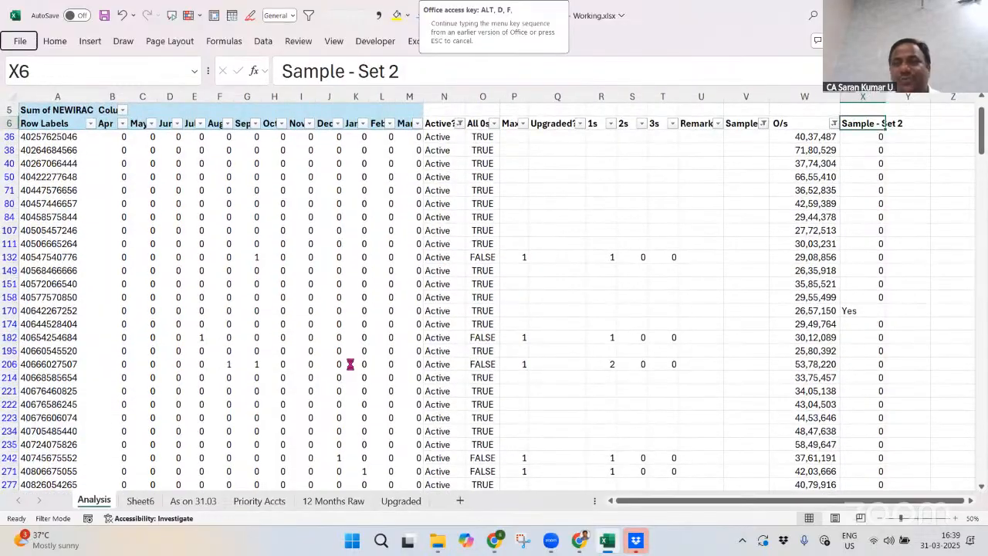
key("f")
key("alt+d")
key("f")
key("f")
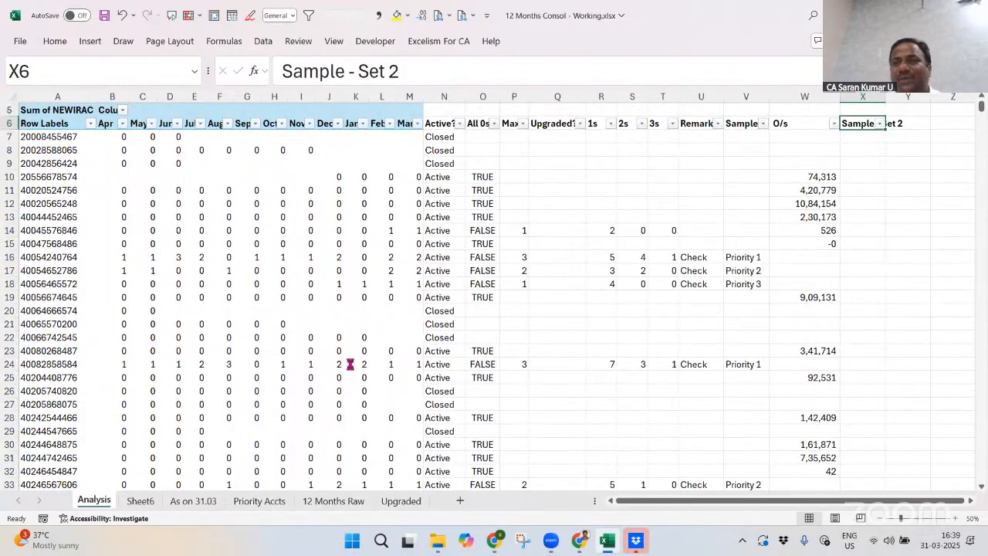
Filter the Sample - Set 2 column to rows with the value 0 only
key("alt+Down")
key("Down")
key("Down")
key("Down")
key("Down")
key("Down")
key("Down")
key("Down")
key("Down")
key("Down")
key("Down")
key("Up")
key("space")
key("Down")
key("space")
key("Return")
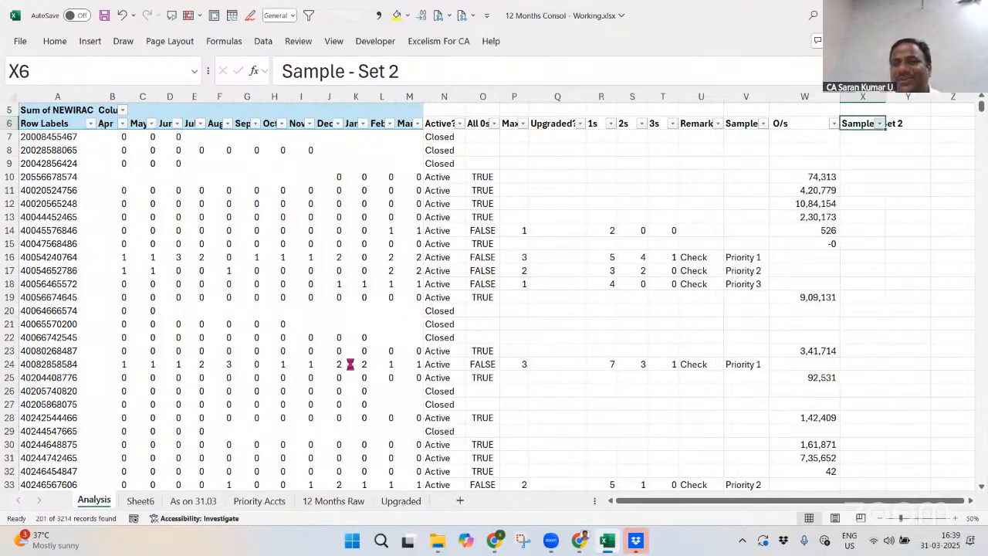
Clear the 0 results from all the filtered cells of the Sample - Set 2 column
key("Down")
key("ctrl+shift+Down")
key("ctrl+v")
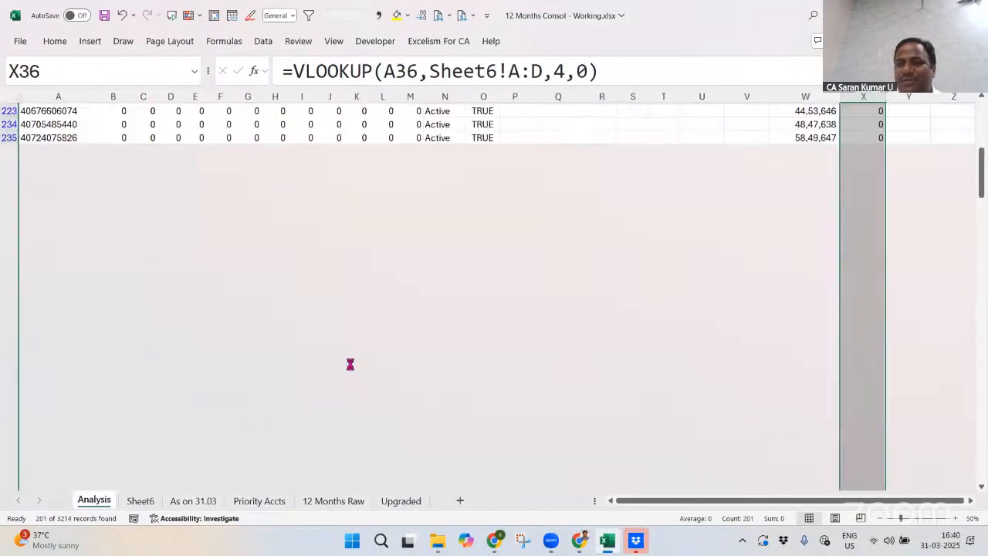
Show all accounts and filter the Sample - Set 2 column to exclude blanks, leaving only Yes
key("Up")
key("Up")
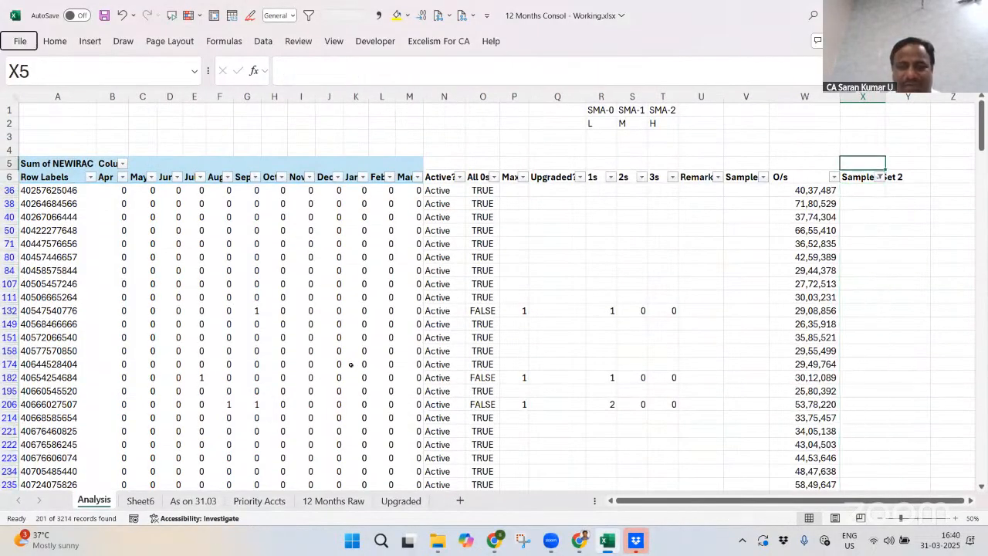
key("alt+d")
key("f")
key("s")
key("Down")
key("alt+Down")
key("Down")
key("Down")
key("Down")
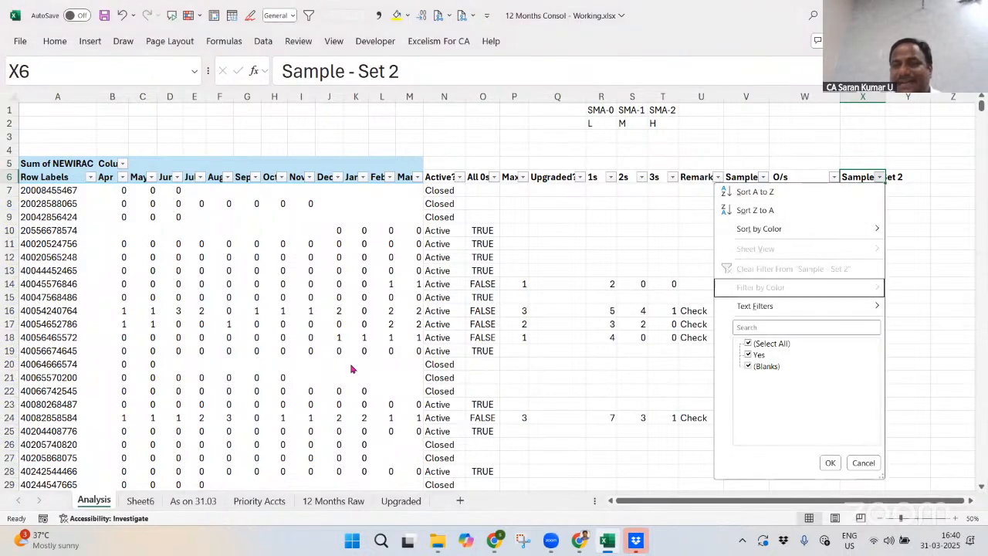
key("space")
key("Return")
key("Down")
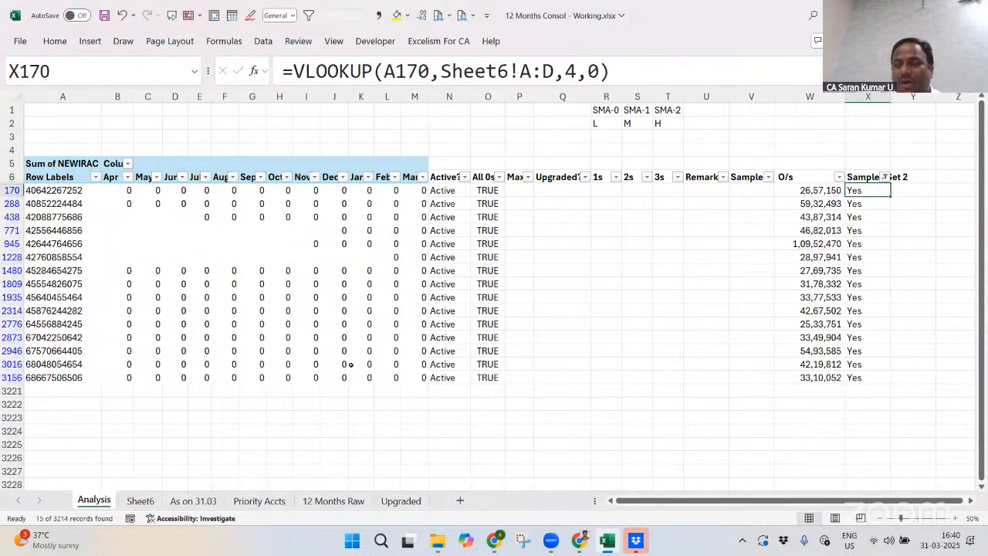
Compare the accounts marked Yes in the Analysis sheet with the sampled accounts on Sheet6
key("ctrl+shift+Down")
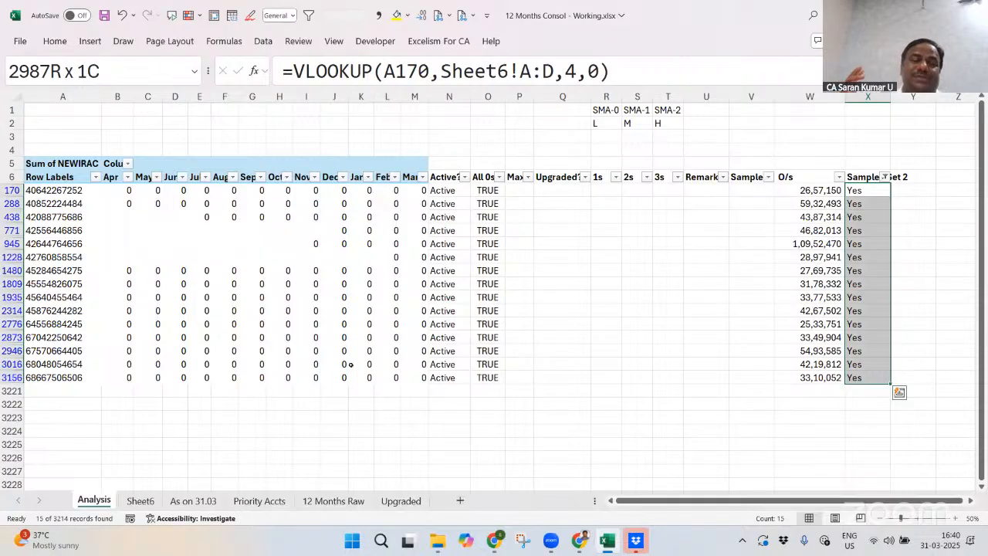
key("ctrl+Page_Down")
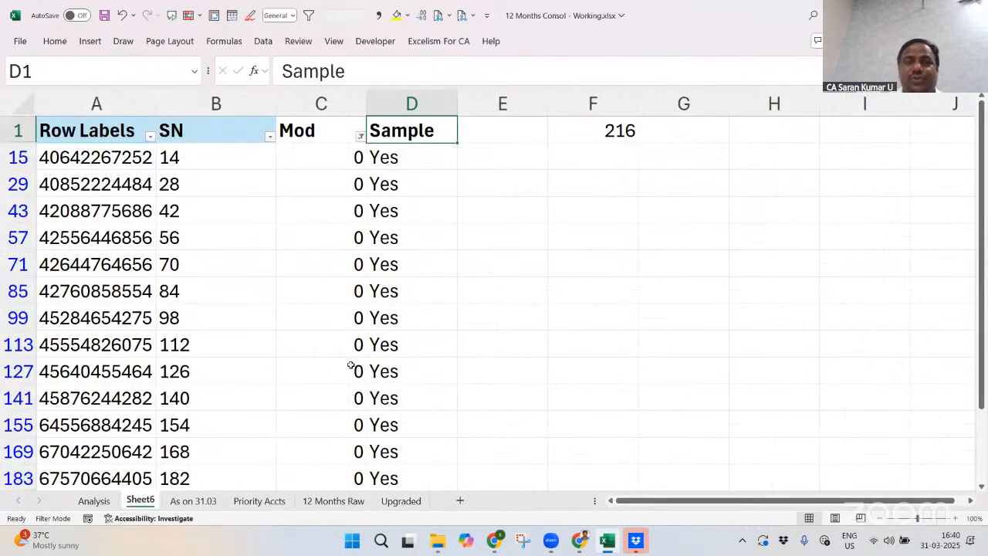
key("ctrl+Page_Down")
key("ctrl+Page_Up")
key("ctrl+Page_Up")
key("ctrl+Page_Down")
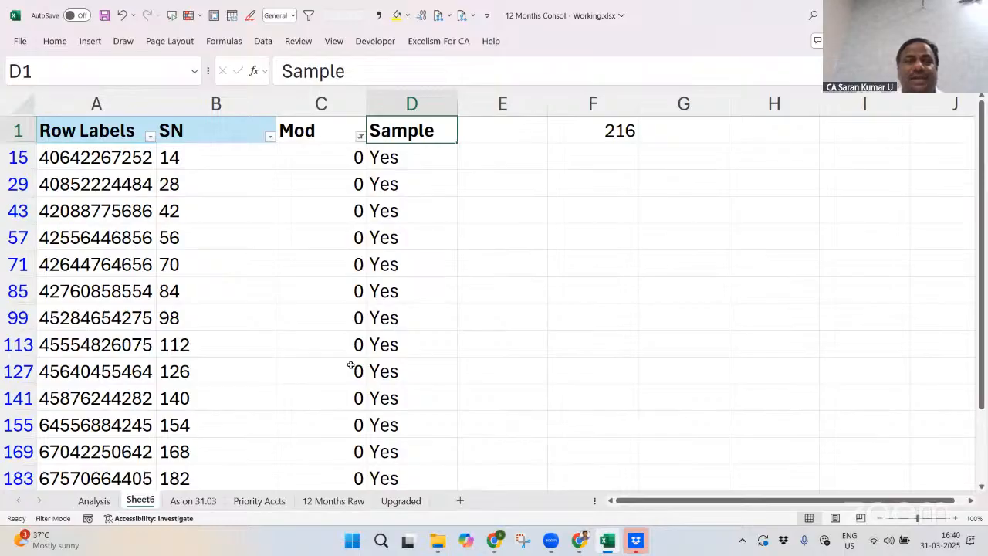
key("ctrl+Page_Up")
key("ctrl+Page_Down")
key("ctrl+Page_Up")
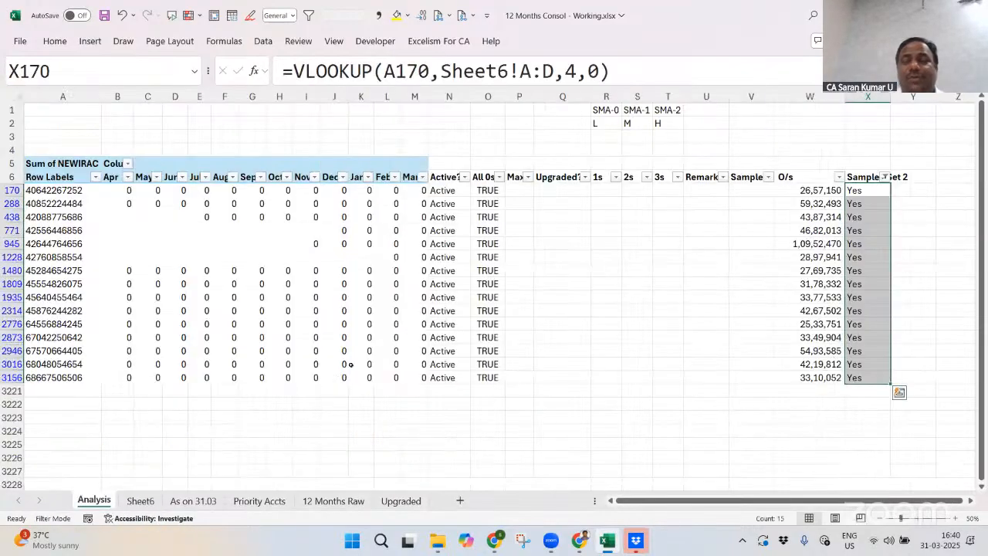
Clear the filter and refilter the Sample - Set 2 column to Yes only
key("ctrl+Up")
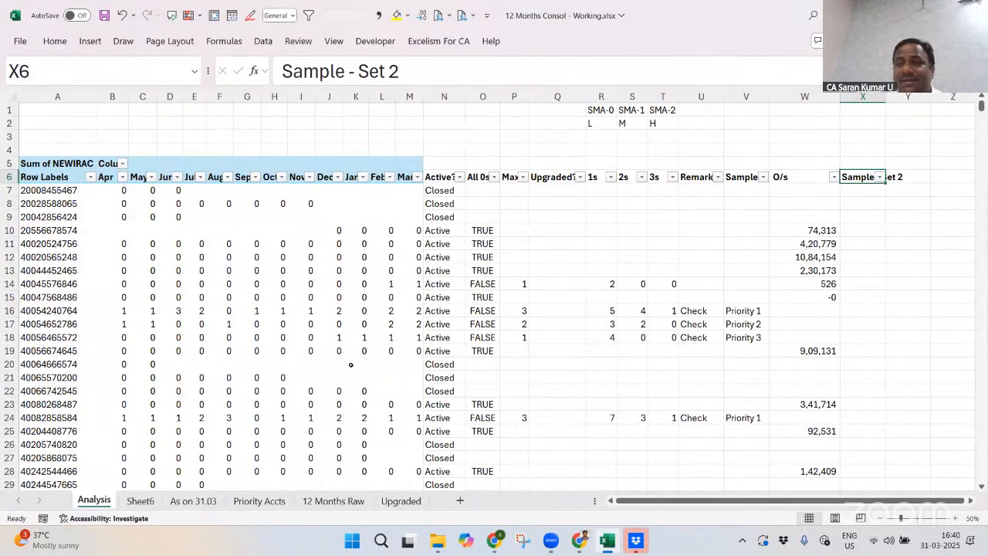
key("alt+Down")
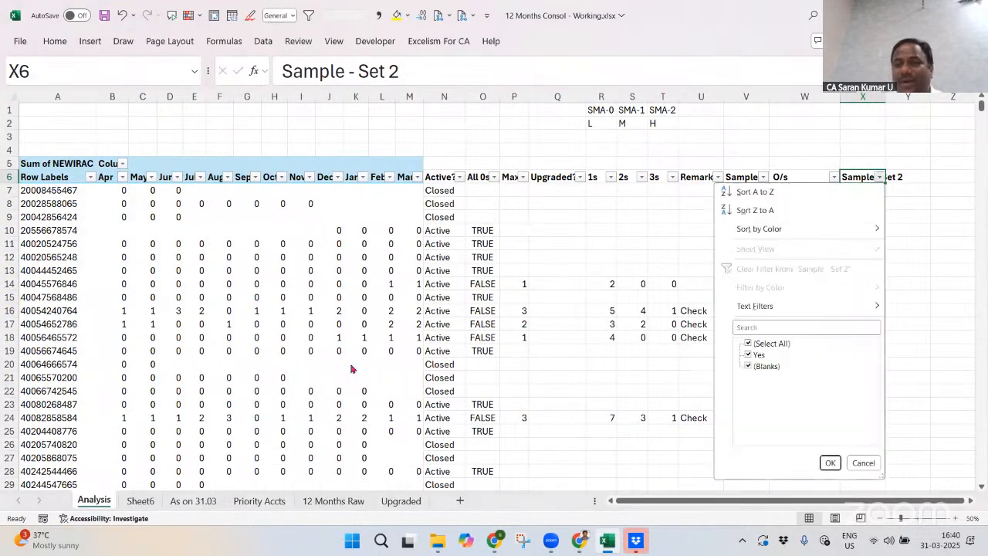
key("e")
key("Down")
key("Down")
key("Down")
key("space")
key("Return")
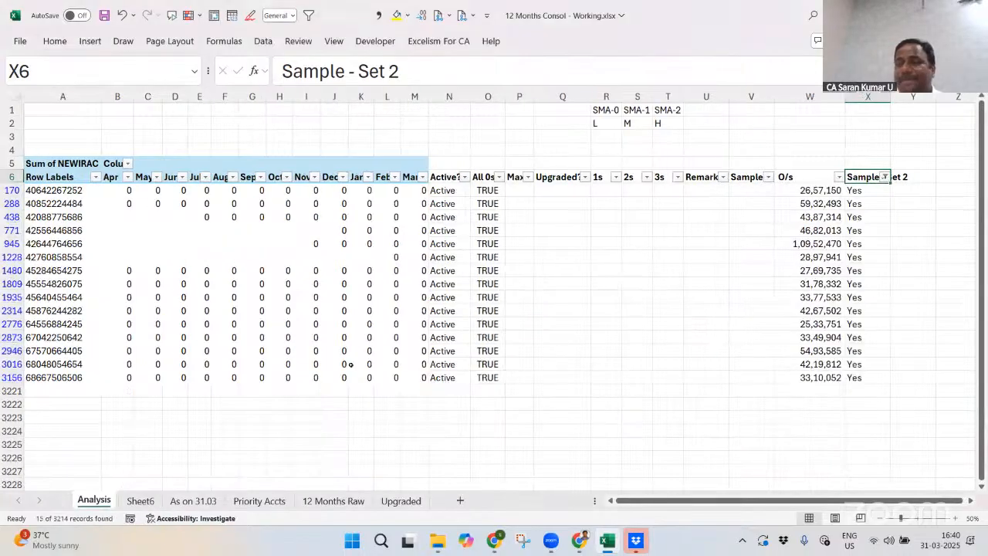
Copy the filtered account numbers from the Row Labels column of the Analysis sheet
key("Down")
key("Home")
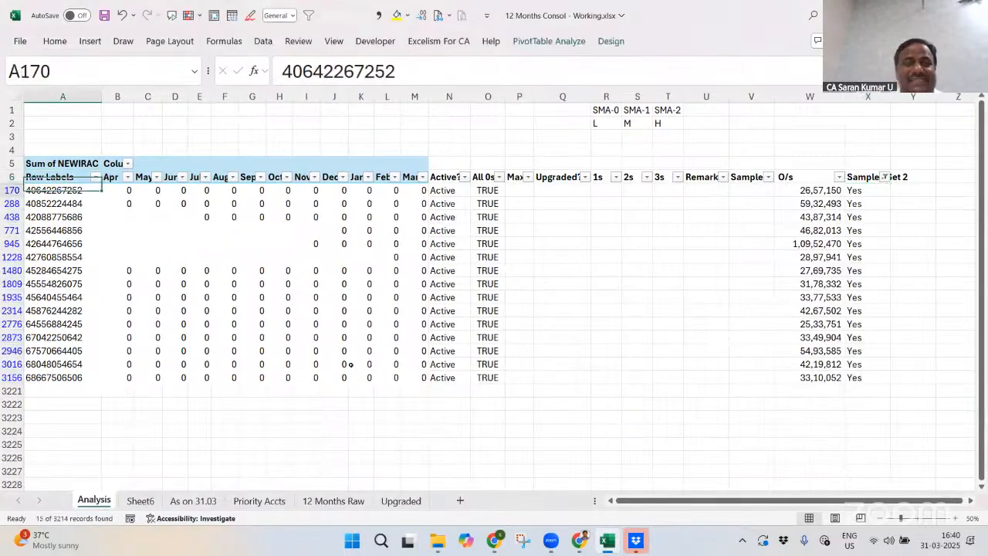
key("ctrl+shift+Down")
key("ctrl+c")
Add a new sheet after Priority Accts and name it Set 2
key("ctrl+Page_Down")
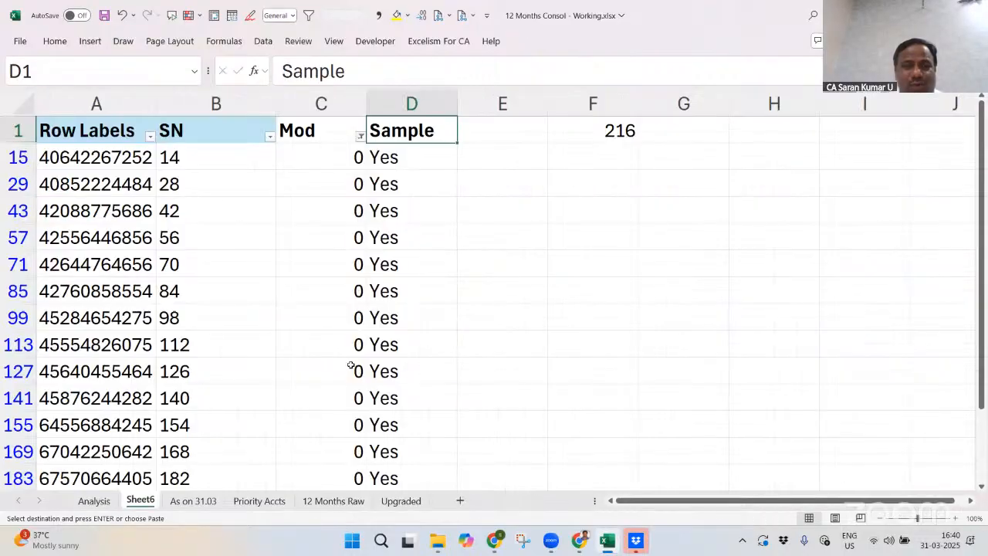
key("ctrl+Page_Down")
key("ctrl+Page_Down")
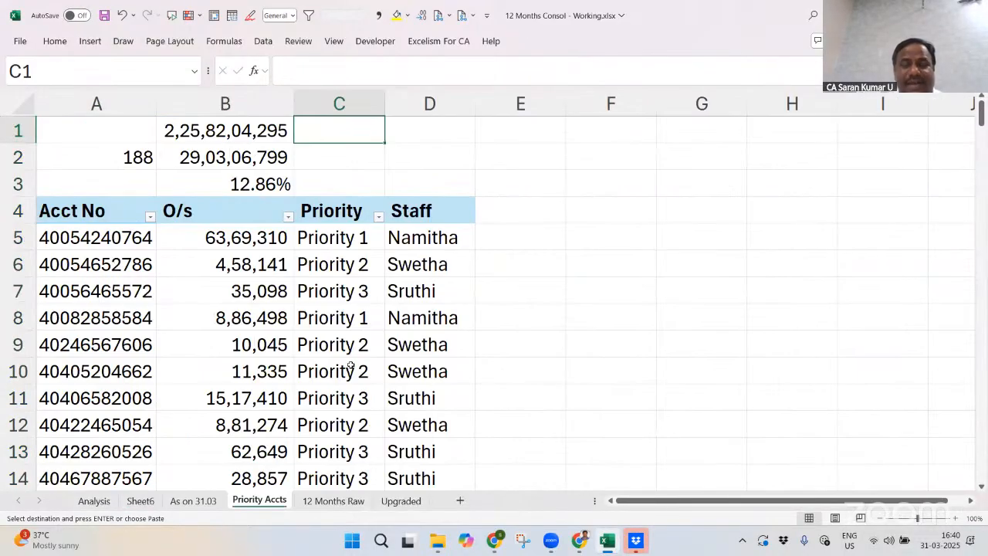
left_click(459, 500)
double_click(321, 501)
type("Se")
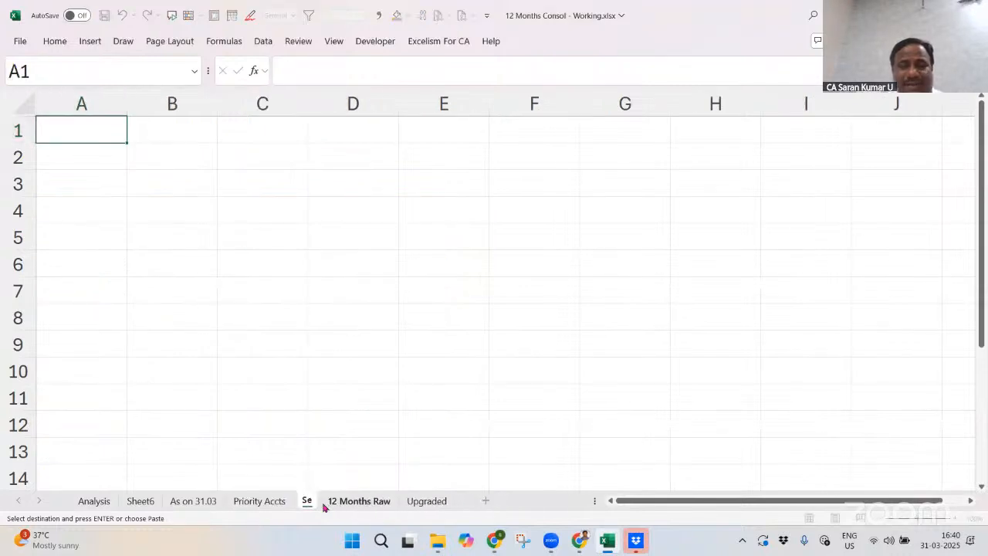
type("t 2")
key("Return")
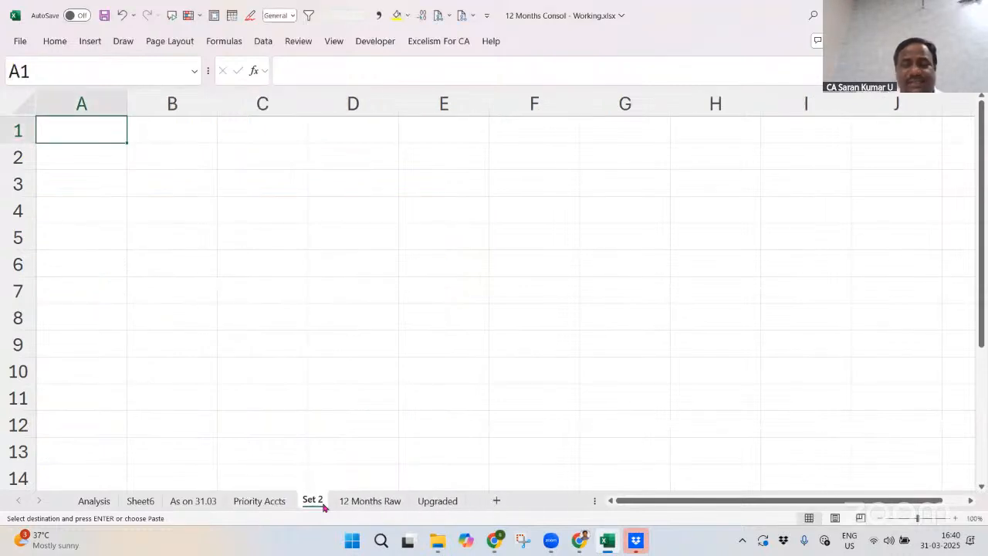
Copy the filtered account numbers again from the Analysis sheet and paste them into Set 2 from cell A1
key("ctrl+Page_Up")
key("ctrl+Page_Up")
key("ctrl+Page_Up")
key("ctrl+Page_Up")
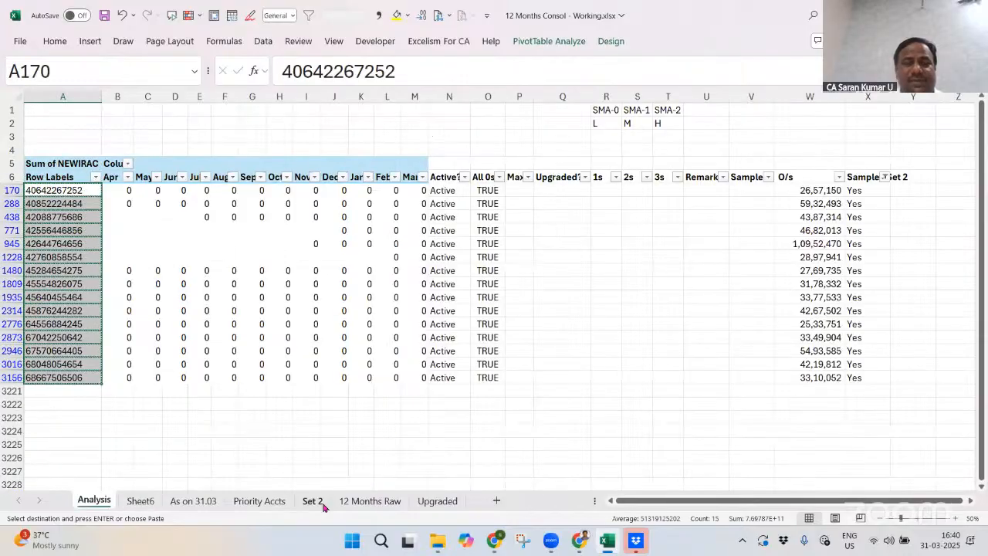
key("ctrl+c")
key("ctrl+Page_Down")
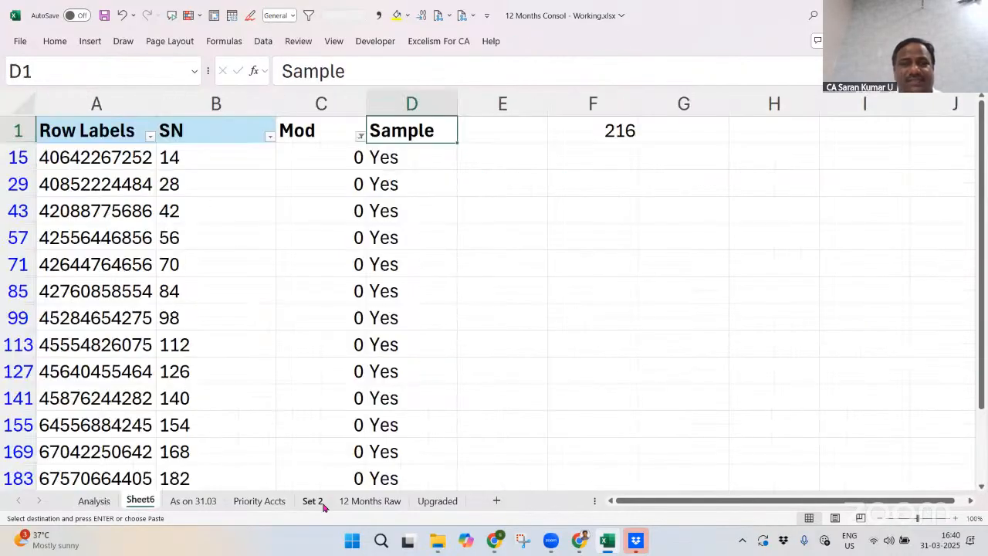
key("ctrl+Page_Down")
key("ctrl+Page_Down")
key("ctrl+Page_Down")
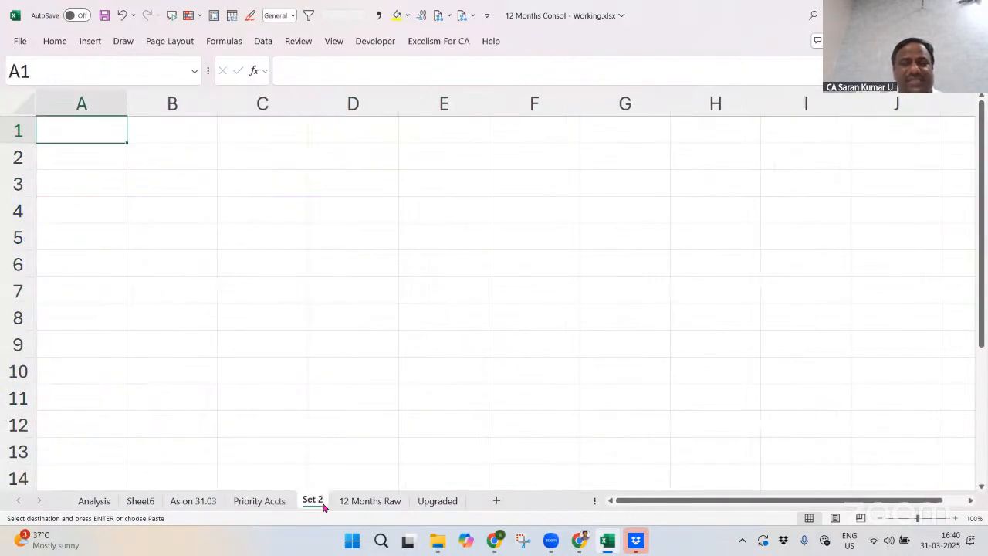
key("Return")
Insert a row above the pasted account numbers and enter the header Acct No in A1
key("shift+space")
key("ctrl+shift+plus")
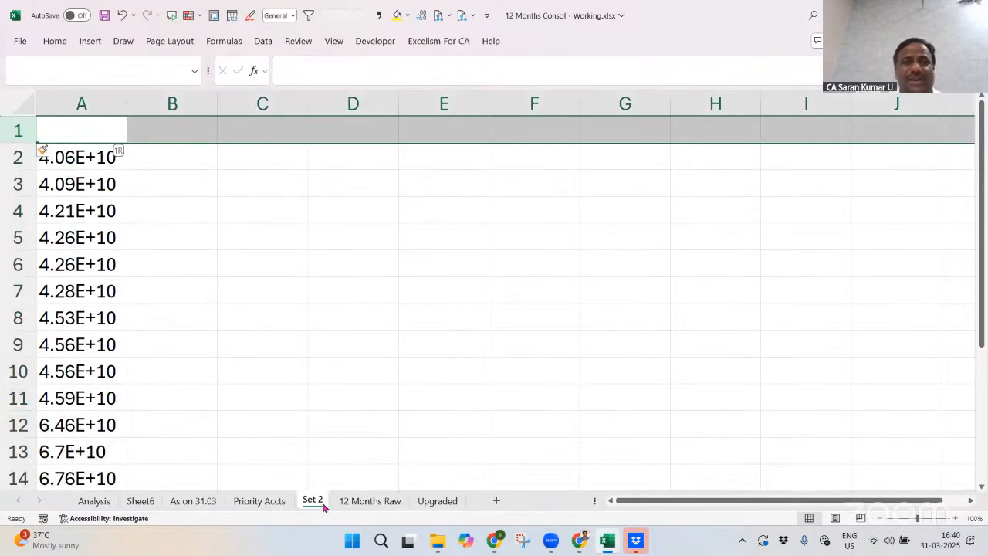
type("Acct No")
key("Return")
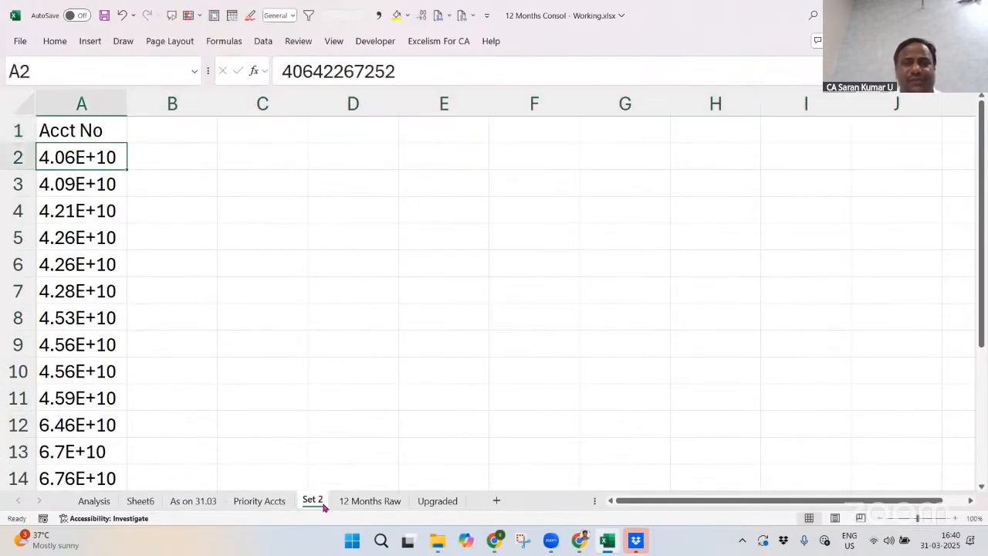
AutoFit the width of the account number column in Set 2 so the full numbers show
key("ctrl+space")
key("alt+h")
key("o")
key("i")
Copy the O/s, Priority and Staff headers from Priority Accts and paste them into Set 2 starting at B1
key("ctrl+Page_Up")
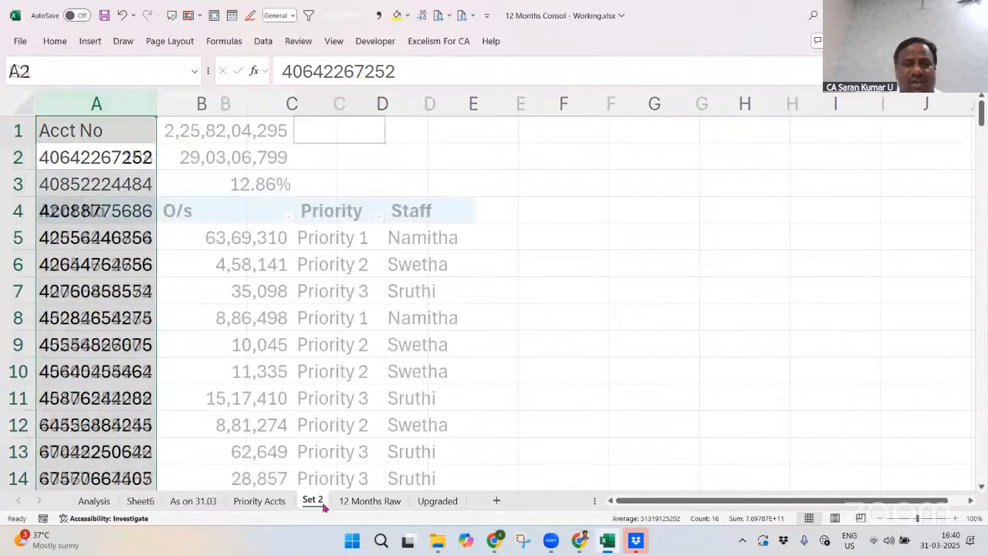
key("Left")
key("Down")
key("Down")
key("Down")
key("ctrl+shift+Right")
key("ctrl+c")
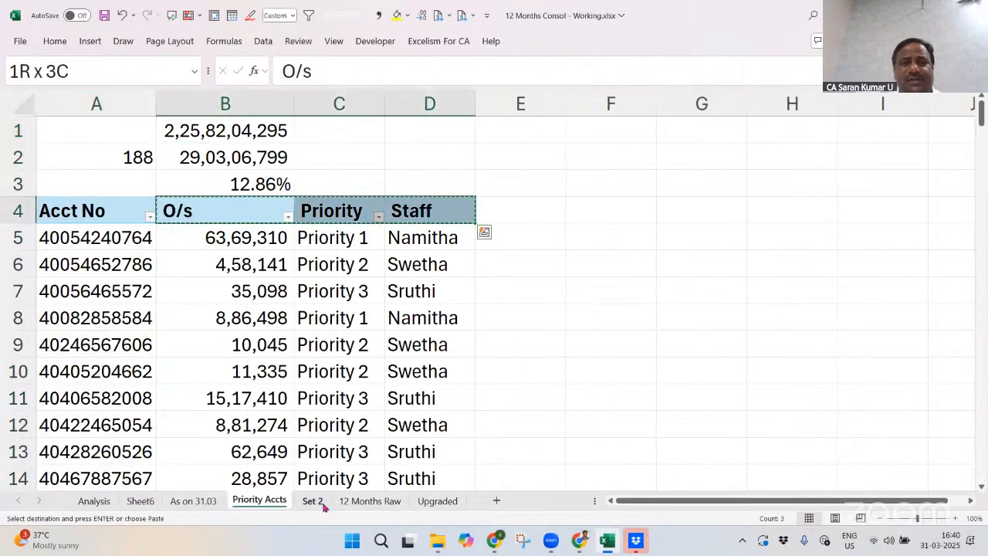
key("ctrl+Page_Down")
key("Right")
key("ctrl+v")
key("ctrl+z")
key("Up")
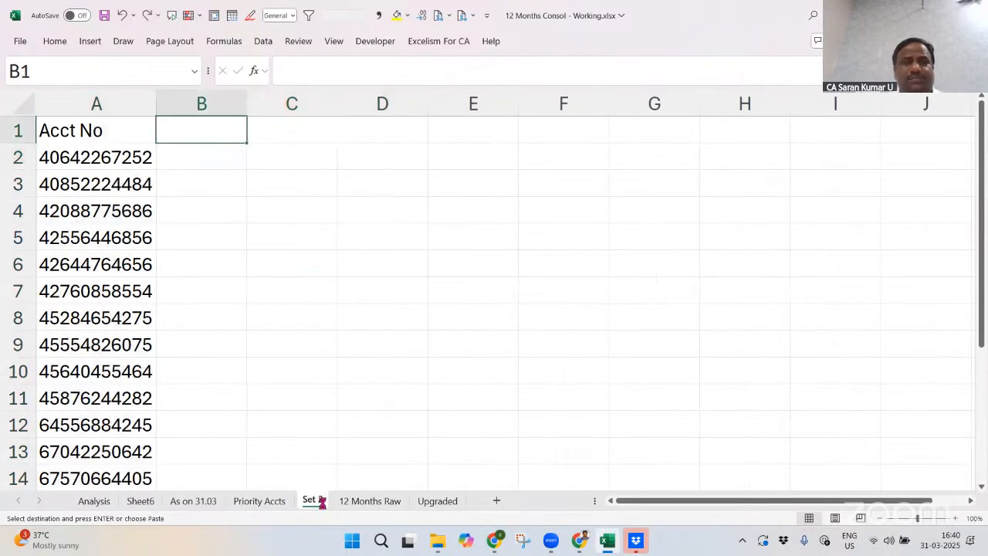
key("Return")
Apply the formatting of the O/s header to the Acct No header in A1 by pasting formats only
key("ctrl+c")
key("Left")
key("ctrl+alt+v")
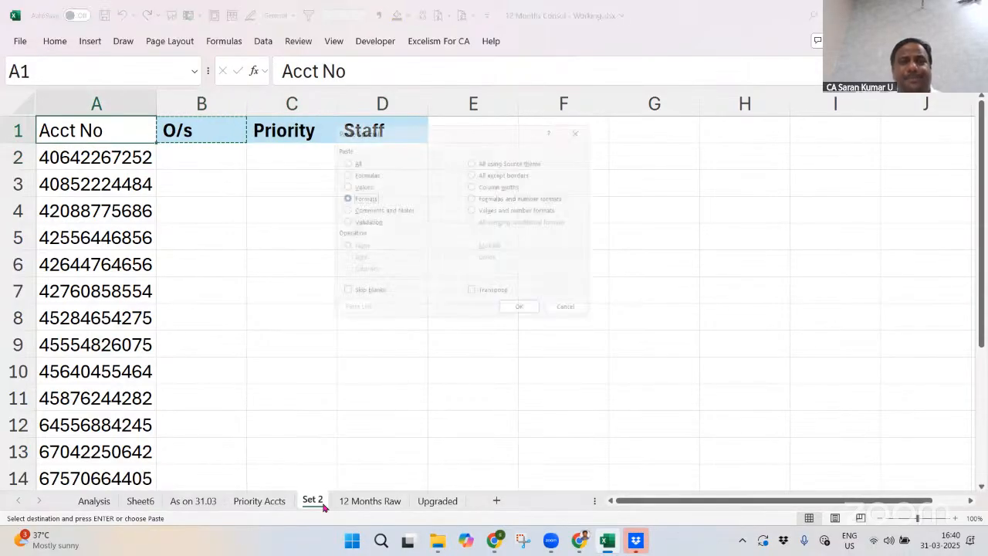
key("t")
key("Return")
key("Escape")
Enter =VLOOKUP(A2,'As on 31.03'!C:E,3,0) in B2 to look up the first account's outstanding balance
key("Down")
key("Right")
key("Up")
key("Down")
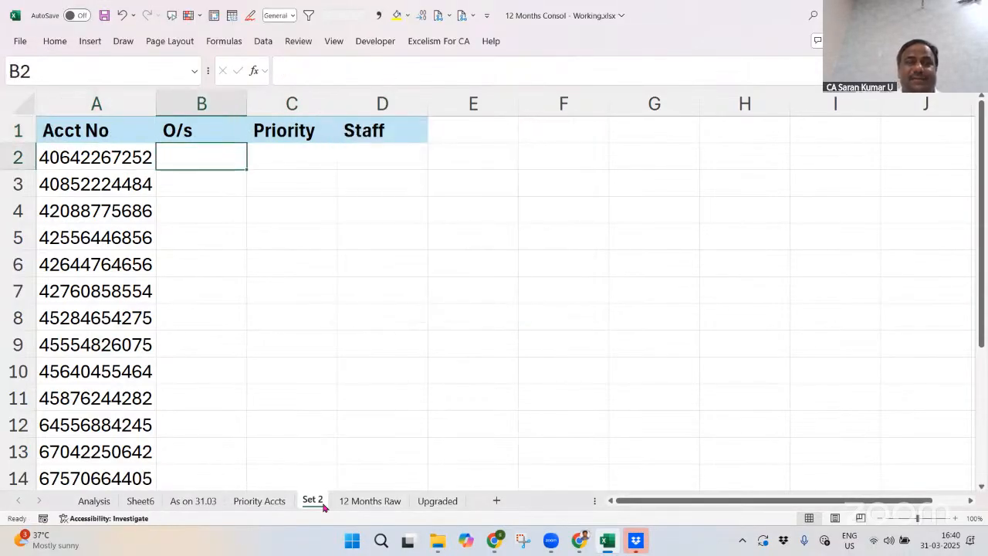
type("=vlo")
key("Tab")
key("Left")
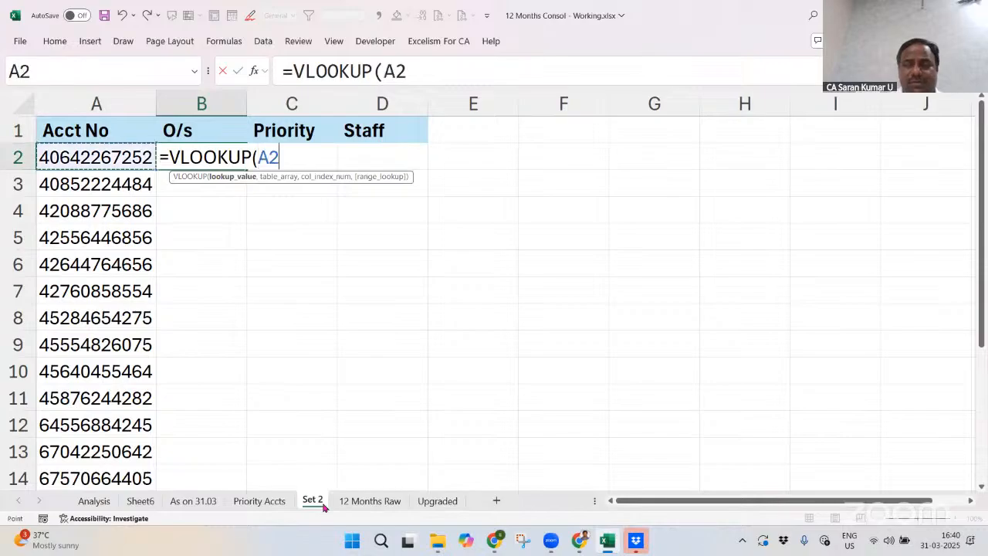
type(",")
key("ctrl+Page_Up")
key("ctrl+Page_Up")
key("ctrl+Page_Up")
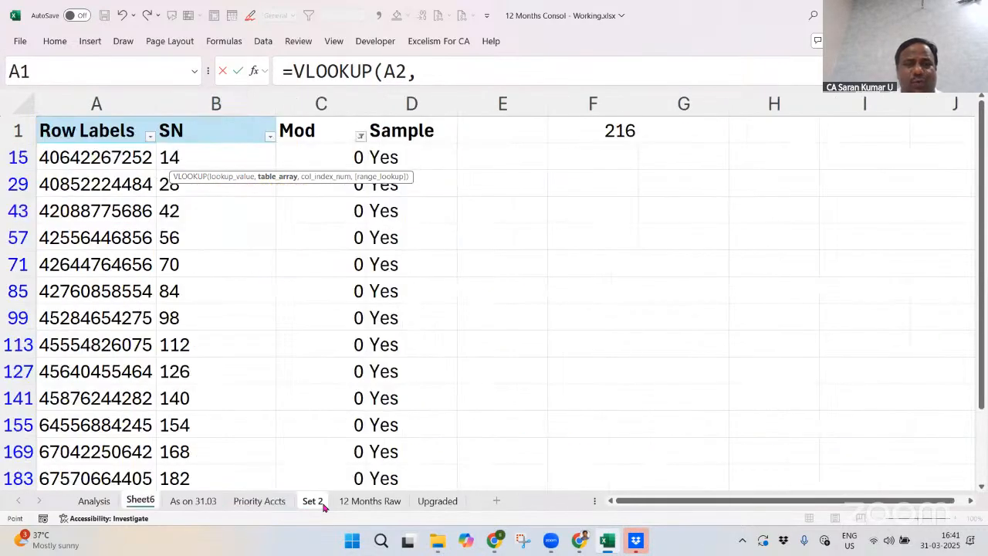
key("Right")
key("Right")
key("Right")
key("ctrl+Page_Down")
key("Right")
key("Right")
key("ctrl+space")
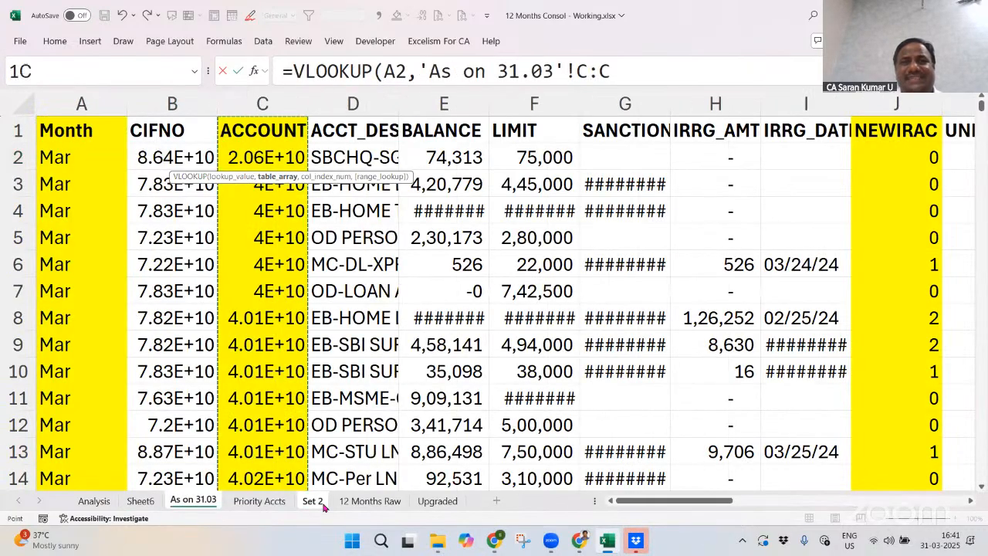
key("shift+Right")
key("shift+Right")
type(",3,0)")
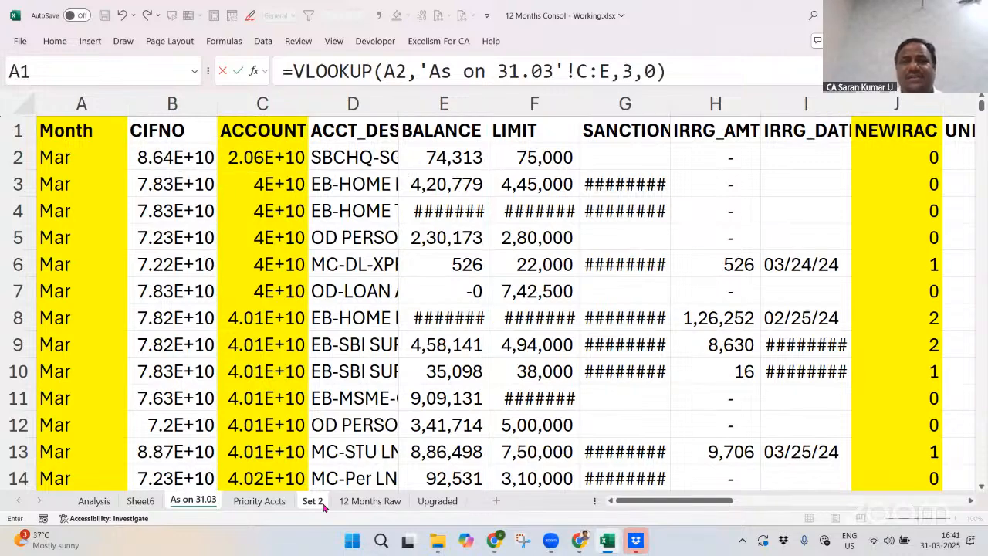
key("Return")
Copy the VLOOKUP formula from B2 down the O/s column to the last account in row 16
key("Up")
key("ctrl+c")
key("Left")
key("ctrl+Down")
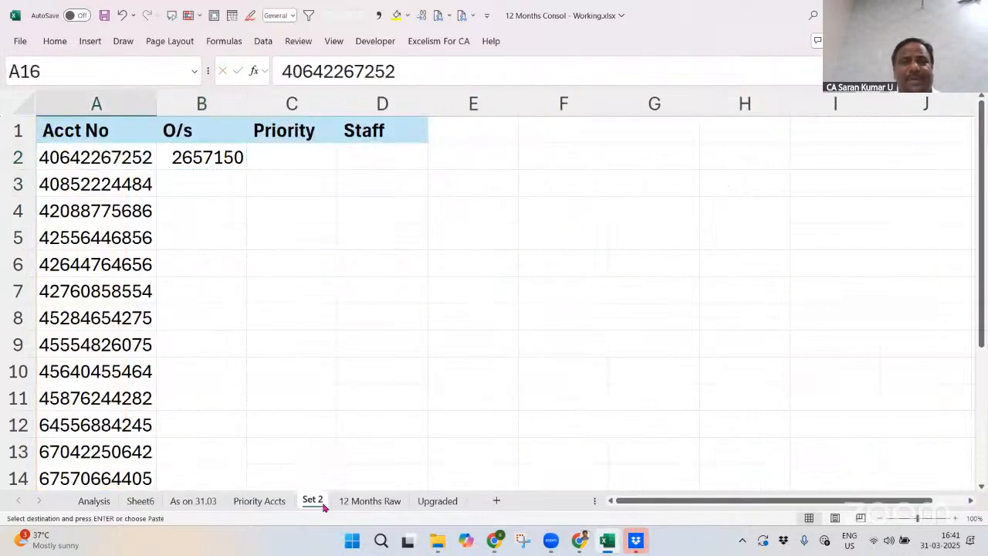
key("Right")
key("ctrl+shift+Up")
key("Return")
key("ctrl+Up")
Format the O/s column with comma separators and no decimal places
key("Down")
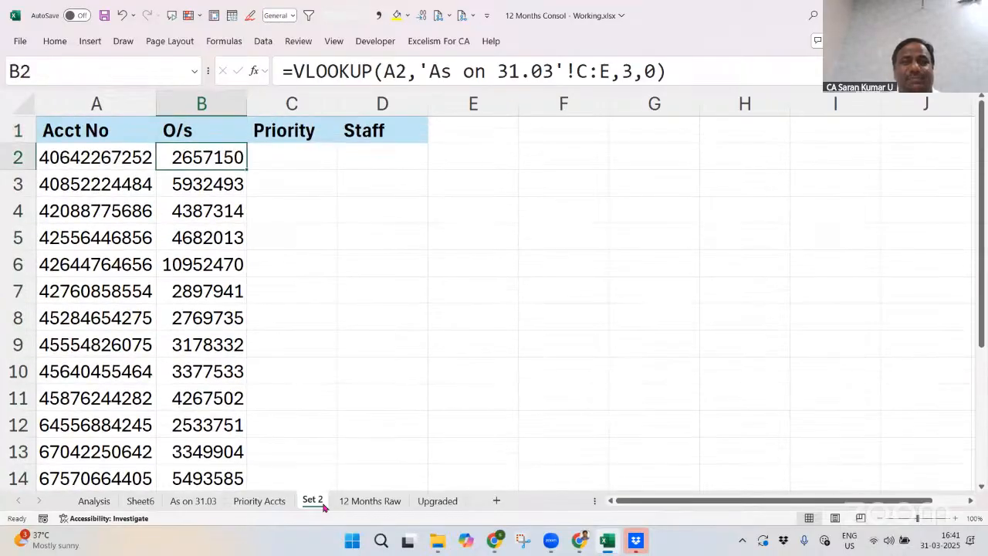
key("ctrl+space")
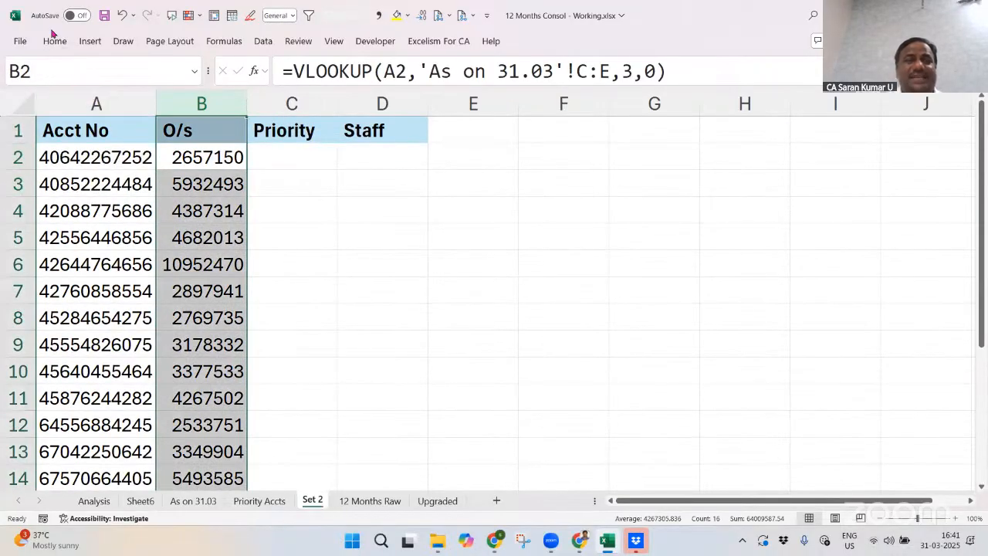
left_click(54, 43)
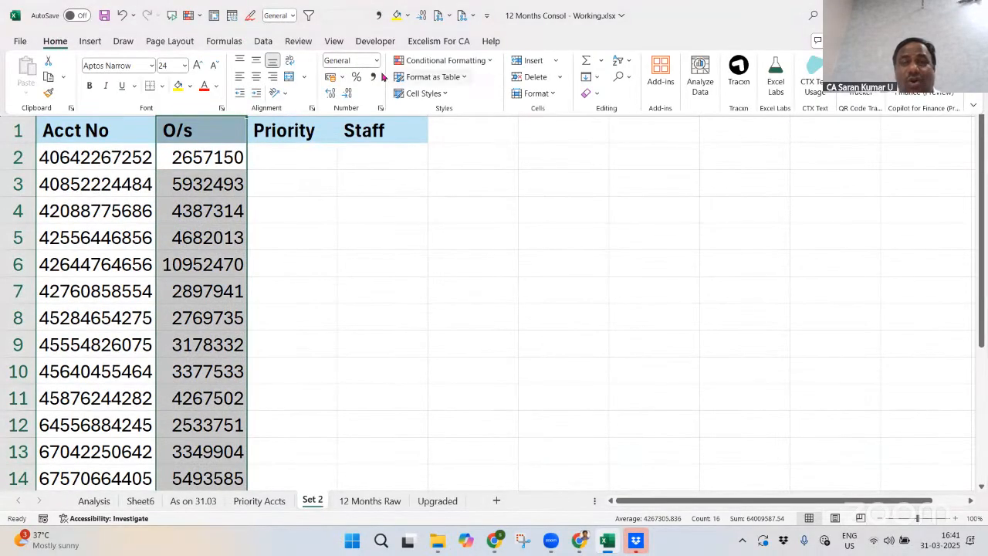
left_click(372, 76)
double_click(345, 93)
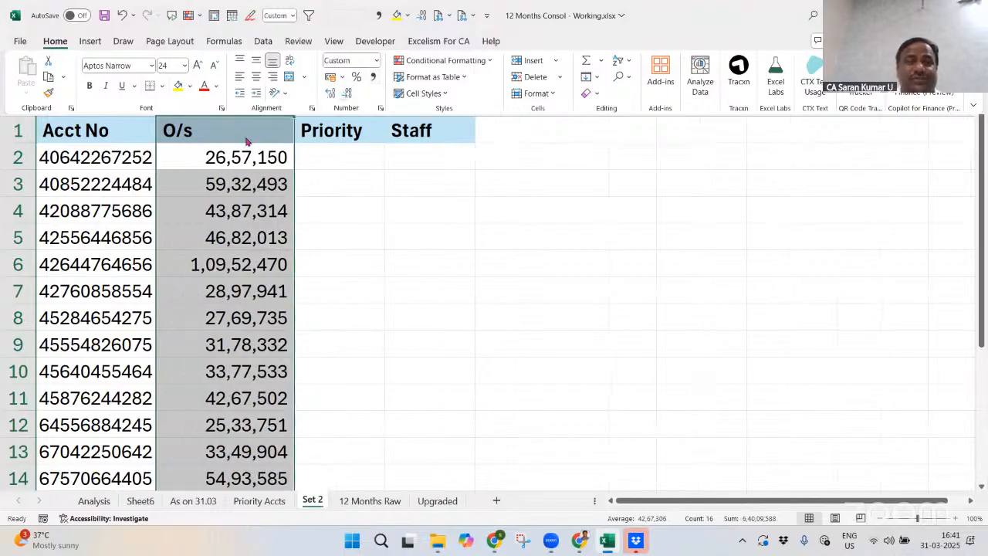
Insert two blank rows above the header row of Set 2
left_click(245, 139)
left_click(228, 132)
key("shift+space")
key("ctrl+shift+plus")
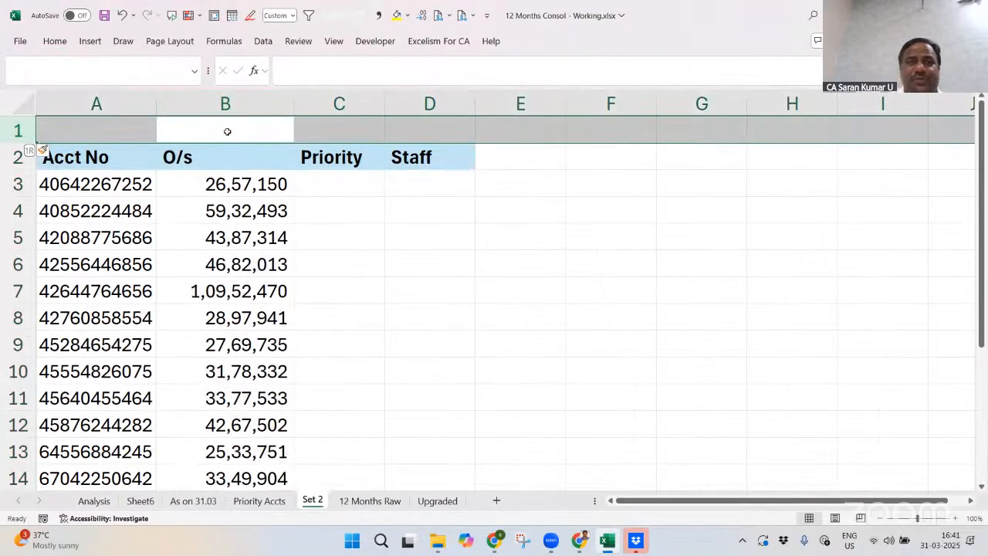
key("ctrl+shift+plus")
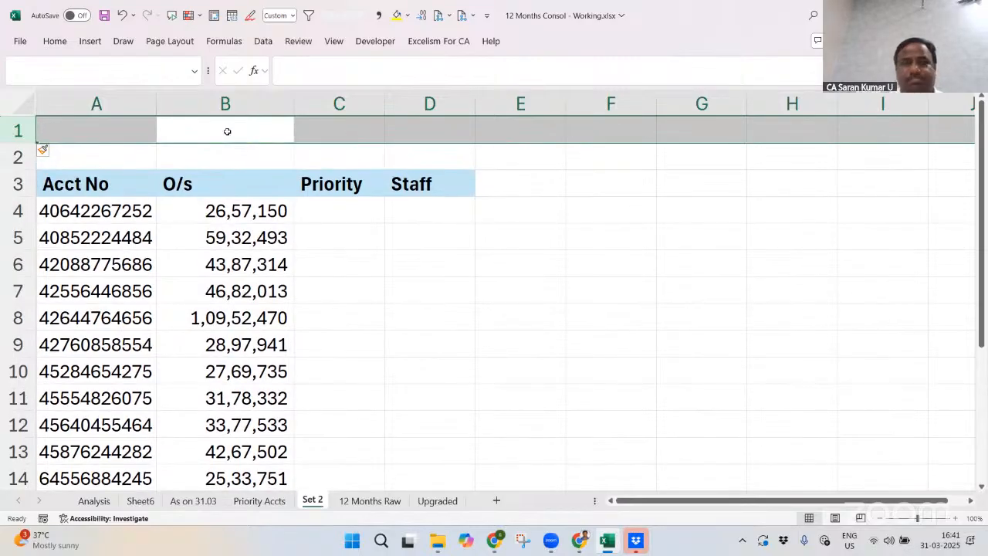
Total the outstanding balances in B2 with =SUM(B4:B18)
key("Down")
key("Down")
key("Down")
key("Up")
key("Up")
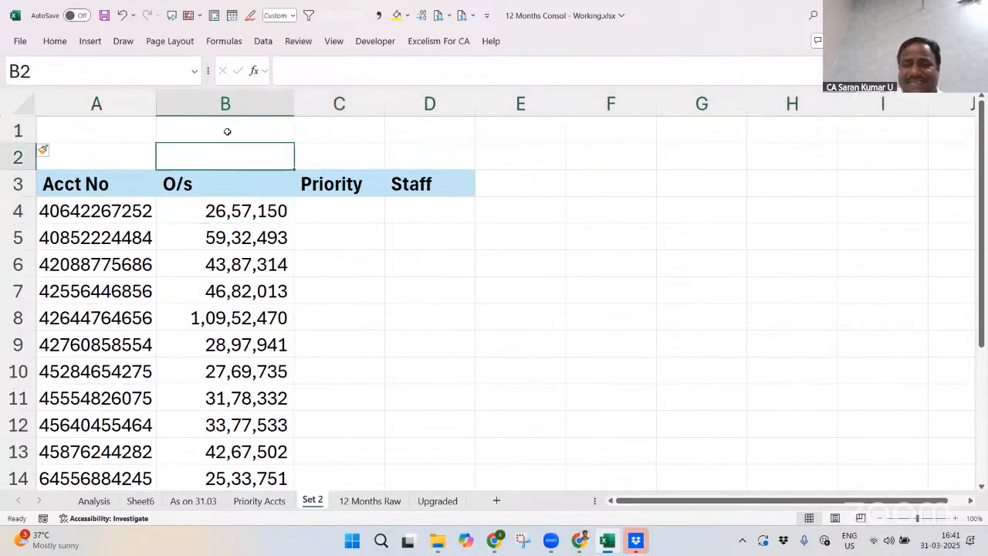
type("=SUM(")
key("Tab")
key("Down")
key("Down")
key("ctrl+shift+Down")
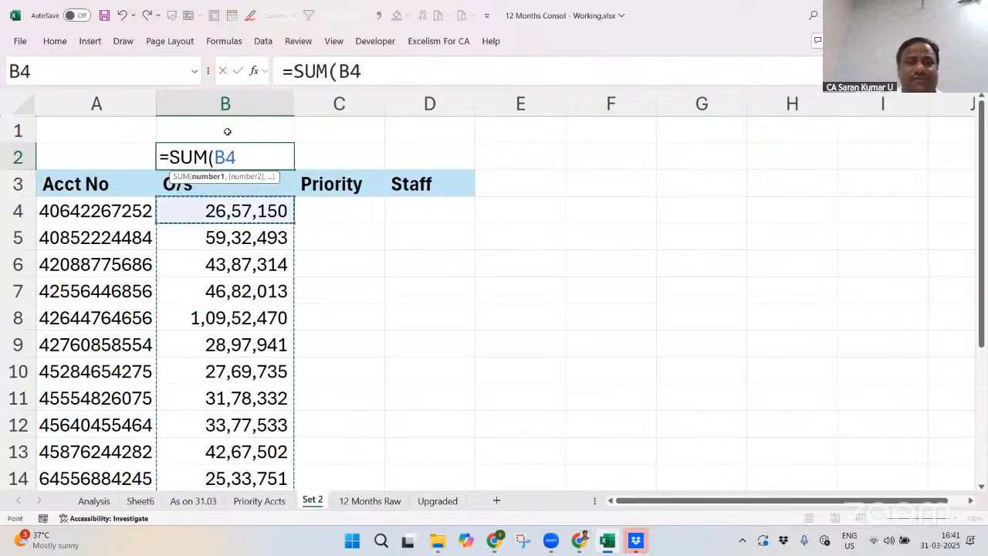
key("Return")
Insert a blank row between the sample total and the header row
key("Up")
key("ctrl+c")
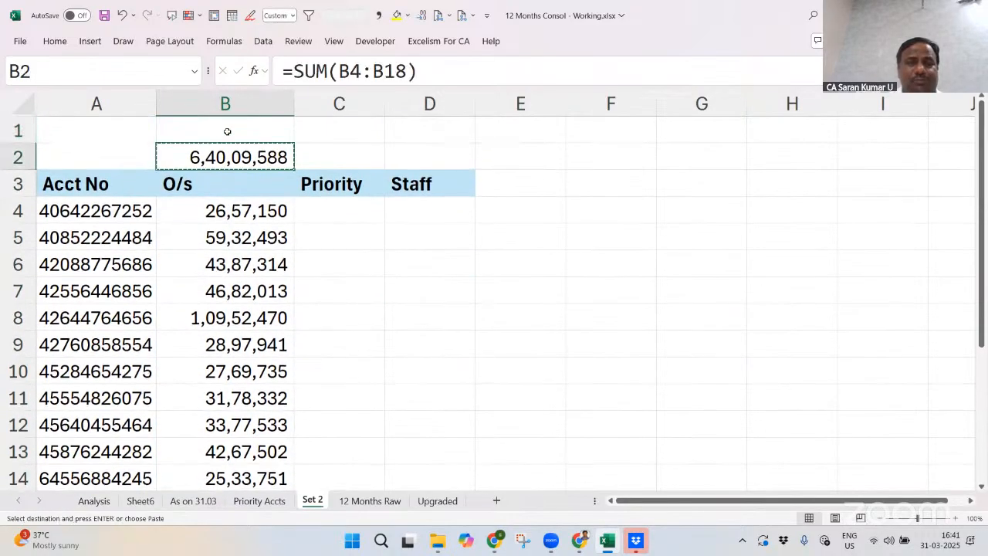
key("Up")
key("ctrl+v")
key("shift+space")
key("ctrl+shift+plus")
Enter =SUM('As on 31.03'!E:E) in B1 to total the BALANCE column of the As on 31.03 sheet
key("Up")
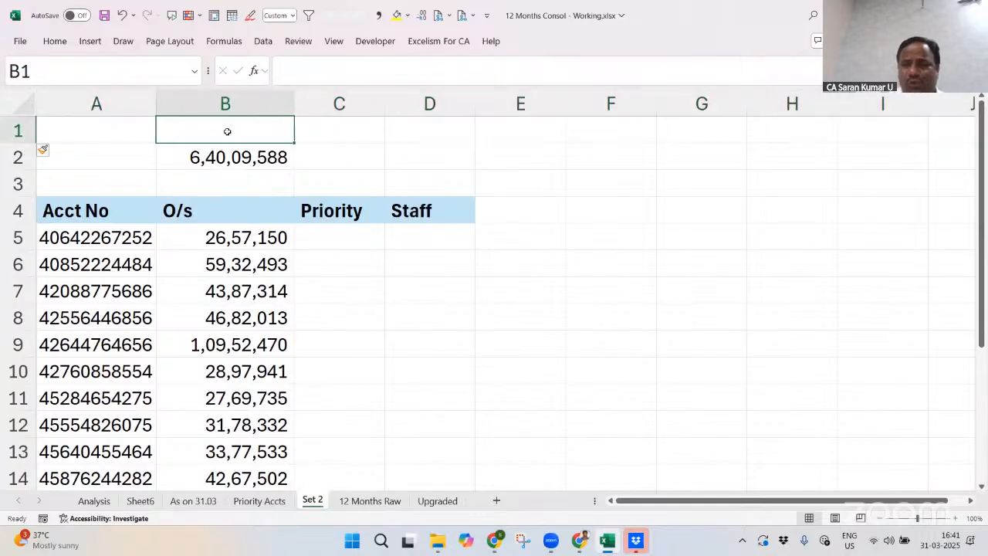
type("=sum")
key("Tab")
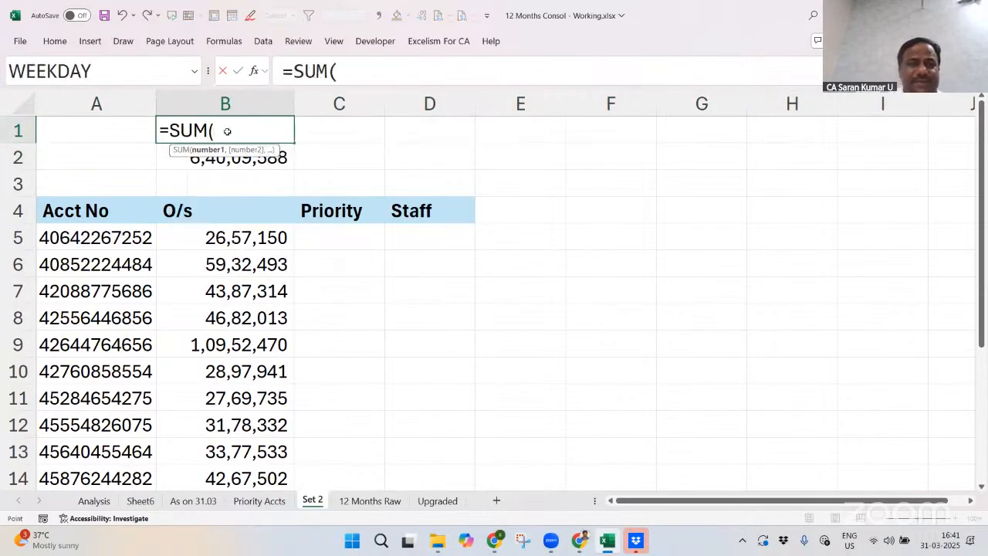
key("ctrl+Page_Up")
key("ctrl+Page_Up")
key("Right")
key("Right")
key("Right")
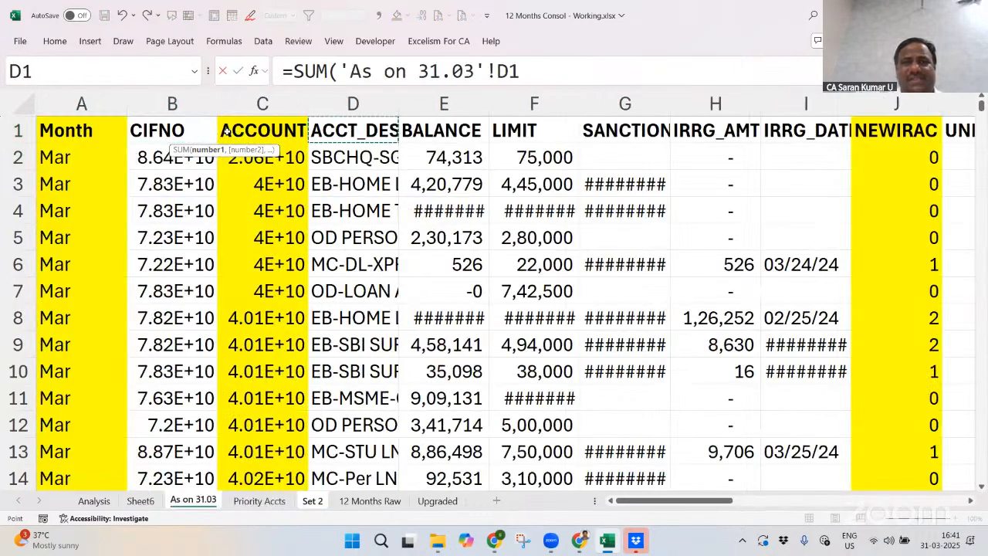
key("Right")
key("ctrl+space")
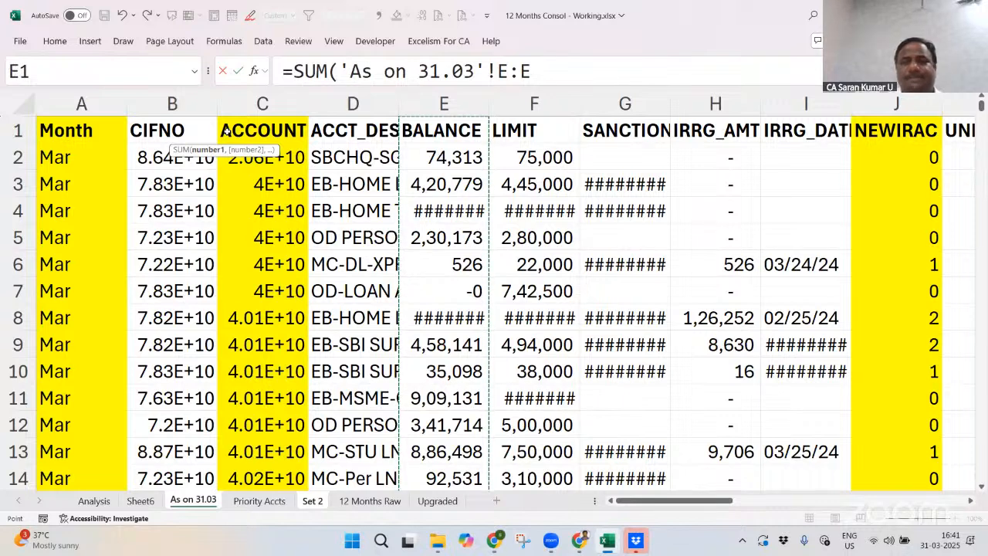
type(")")
key("Return")
Calculate the sample's share of the total balance in B3 with =B2/B1
type("=")
key("Up")
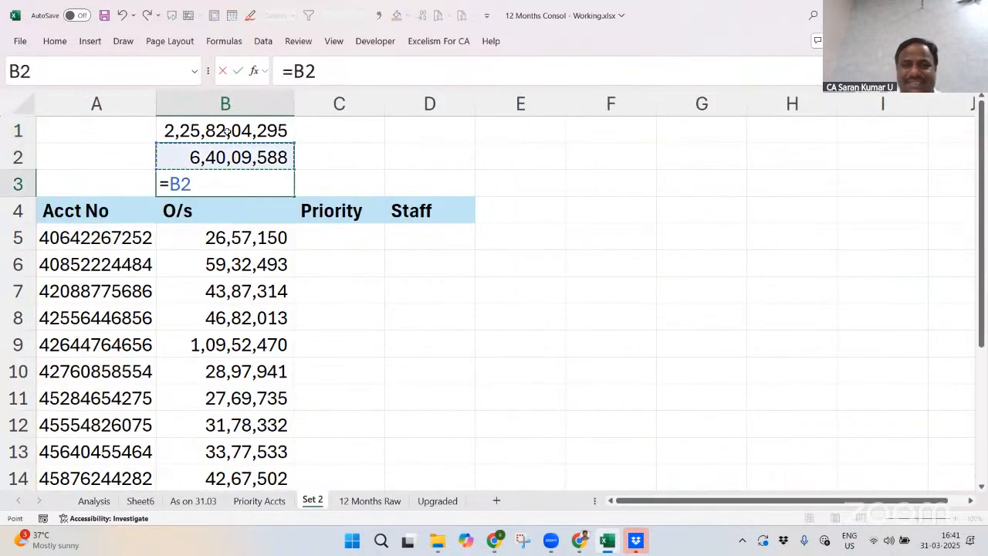
type("/")
left_click(228, 132)
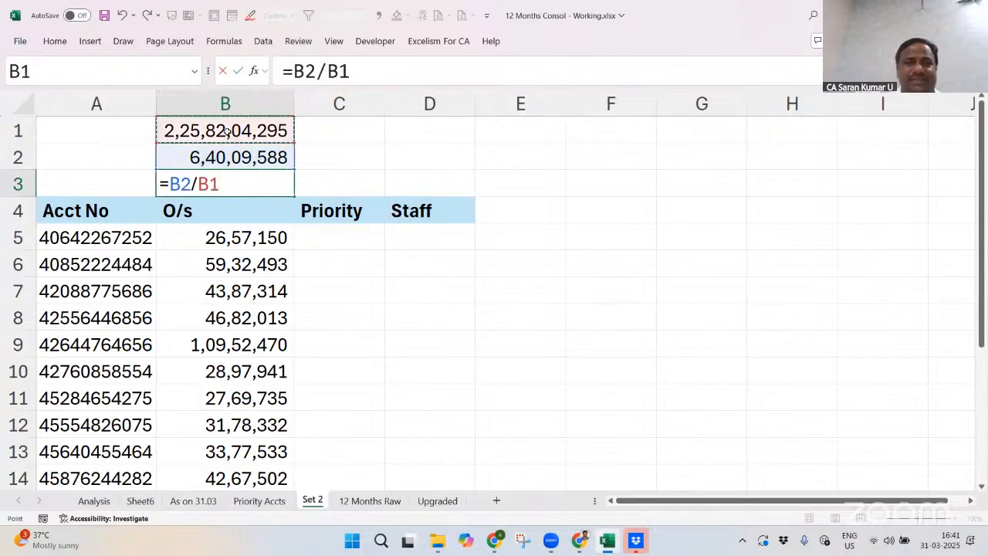
key("Return")
Format the share in B3 as a percentage with two decimal places
key("Up")
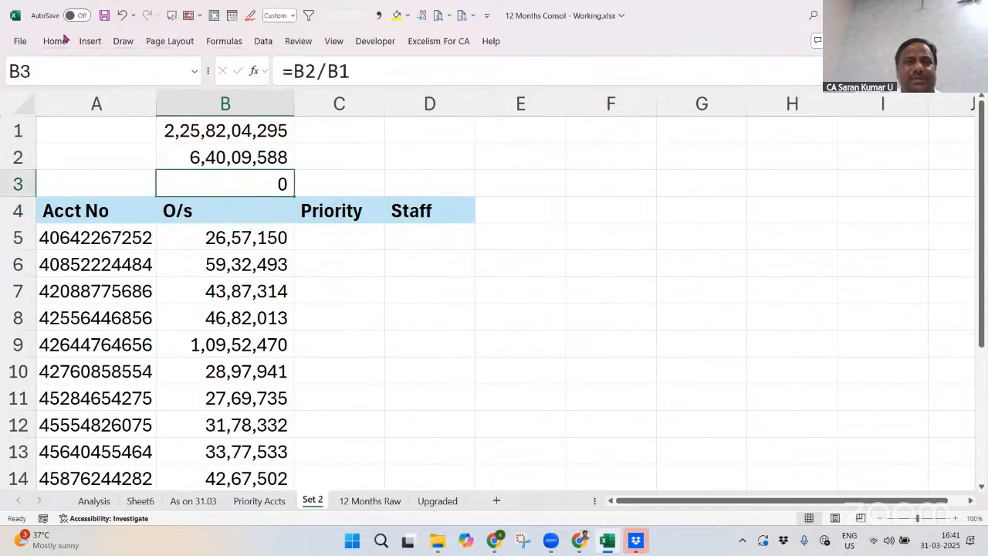
left_click(65, 41)
left_click(357, 77)
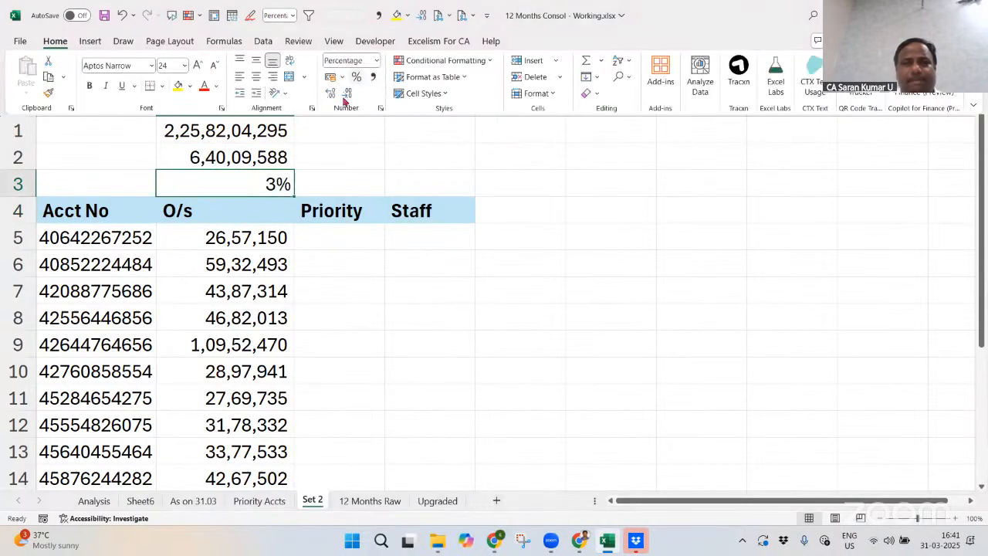
left_click(333, 93)
left_click(333, 93)
left_click(370, 200)
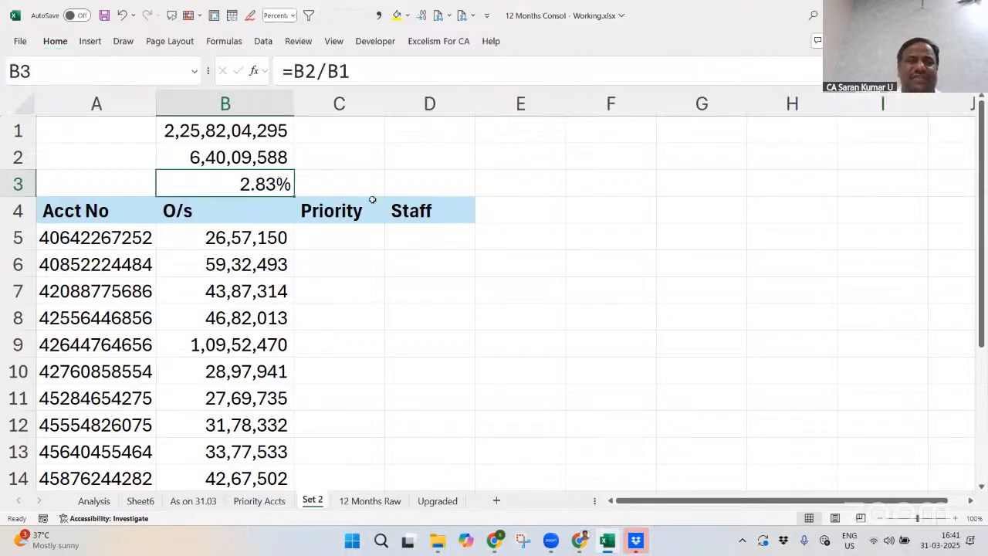
left_click(98, 165)
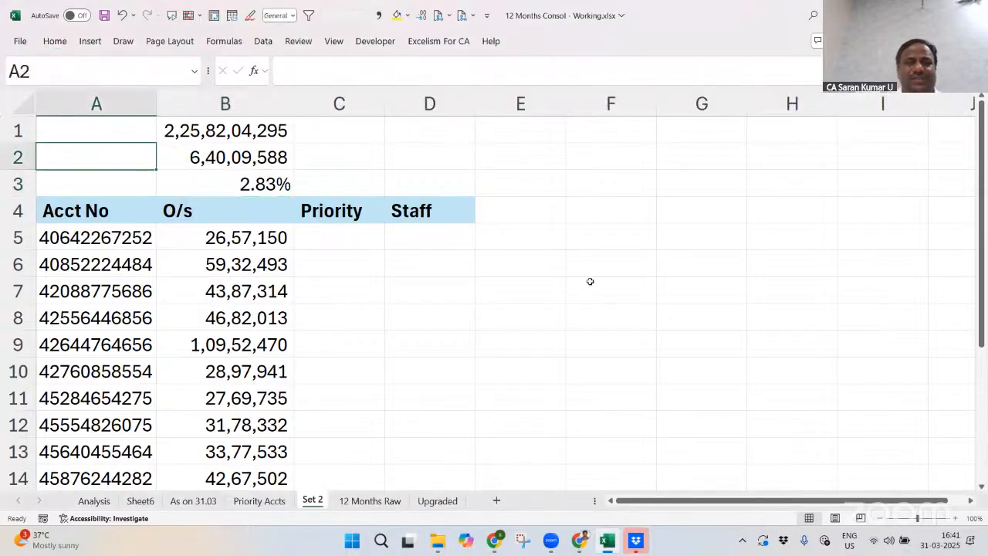
key("Down")
key("Right")
key("Left")
key("Up")
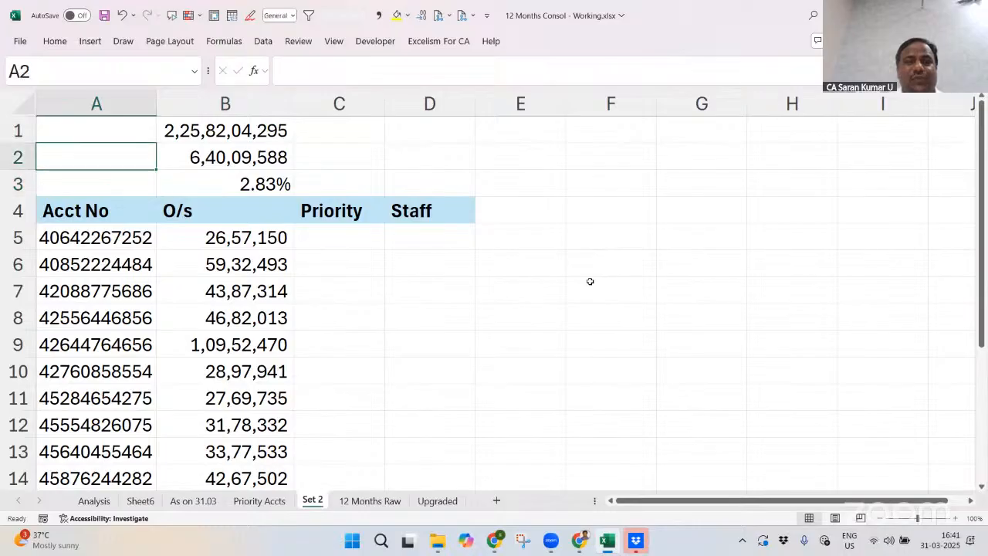
Enter Priority 4 in the Priority column for the last account, in C19
key("Down")
key("Right")
key("Right")
key("Down")
key("Down")
key("Left")
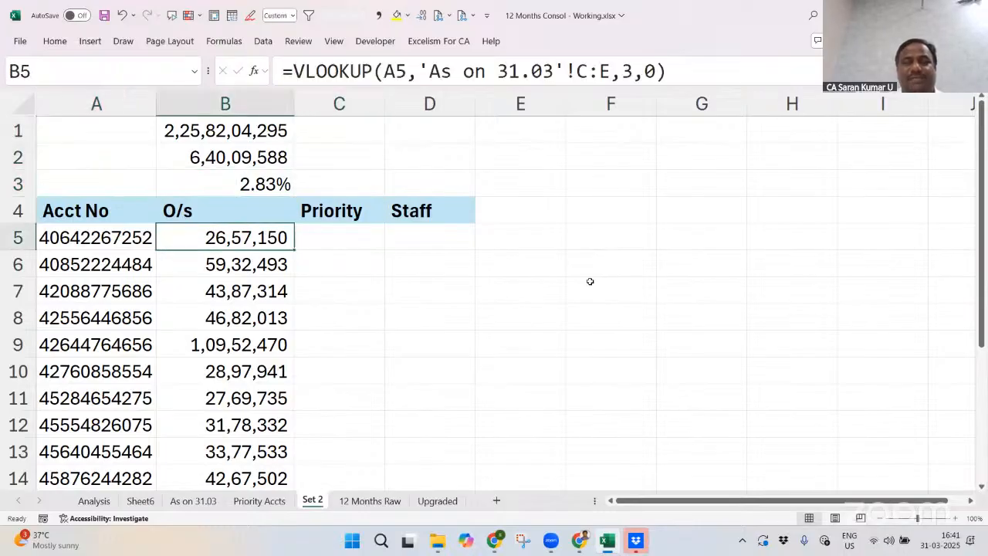
key("ctrl+Down")
key("Right")
key("ctrl+shift+Up")
key("shift+Down")
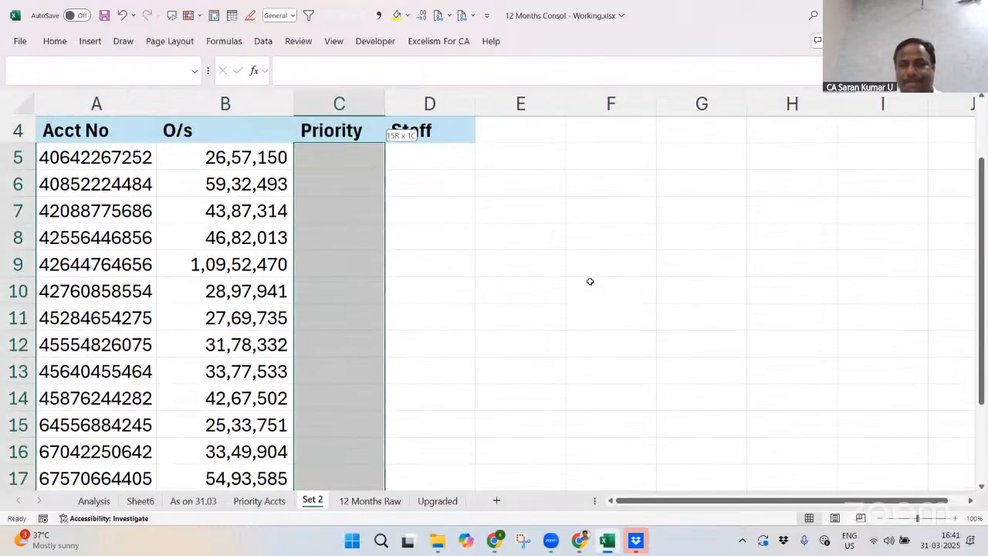
type("Priority")
key("Return")
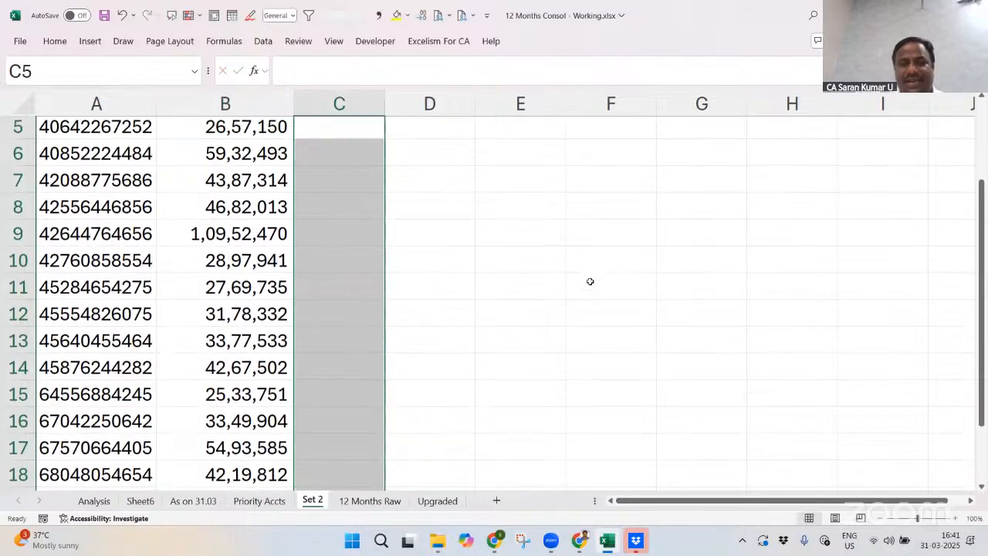
key("Up")
key("ctrl+Down")
key("ctrl+c")
key("F2")
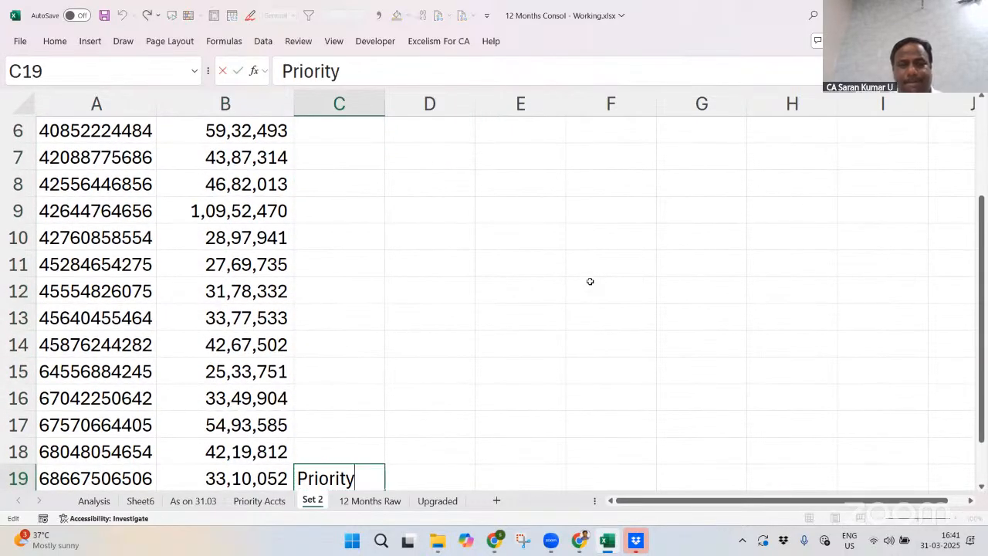
type("4")
key("Return")
Copy Priority 4 from C19 into all the other accounts' Priority cells, C5:C18
key("Up")
key("ctrl+c")
key("Up")
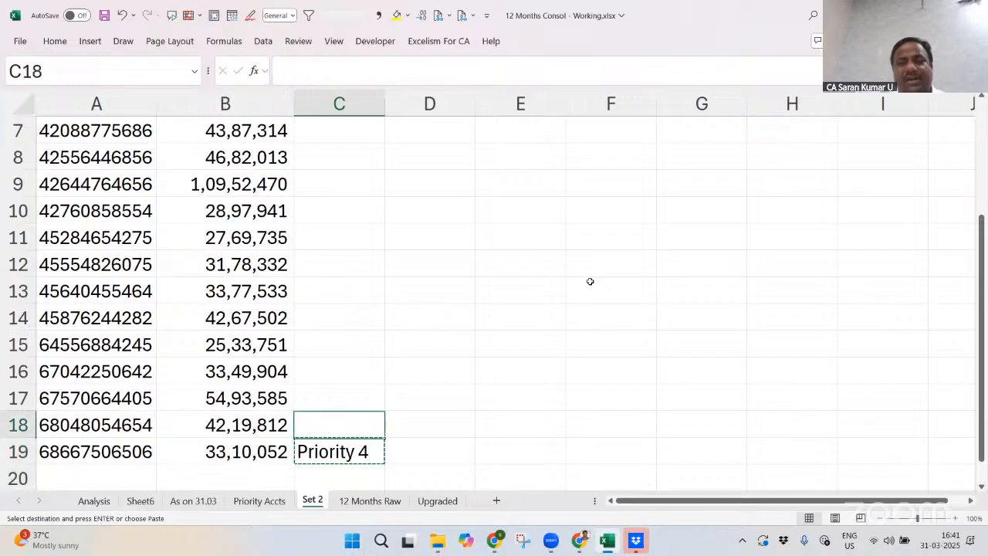
key("ctrl+shift+Up")
key("shift+Down")
key("Return")
key("ctrl+Up")
key("Right")
key("Down")
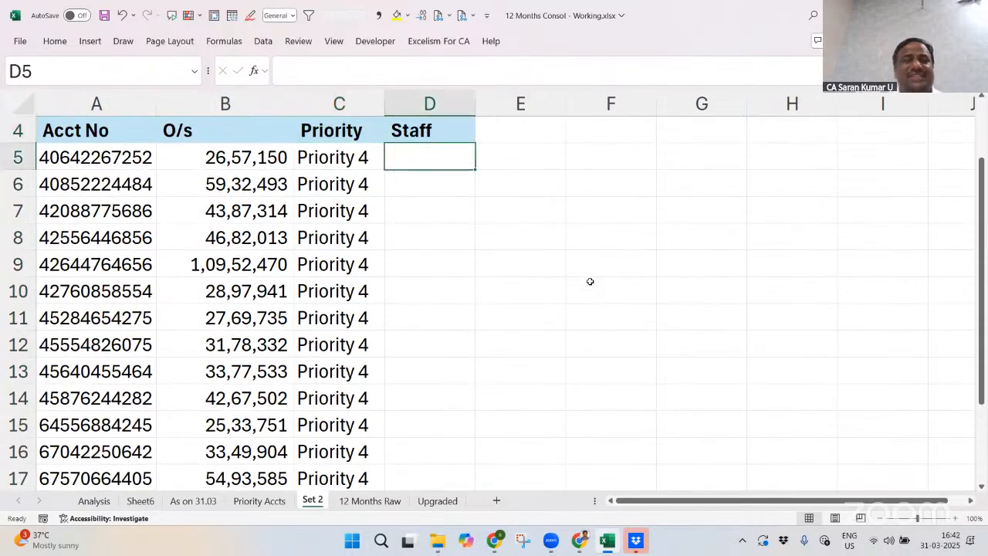
key("Up")
key("ctrl+Up")
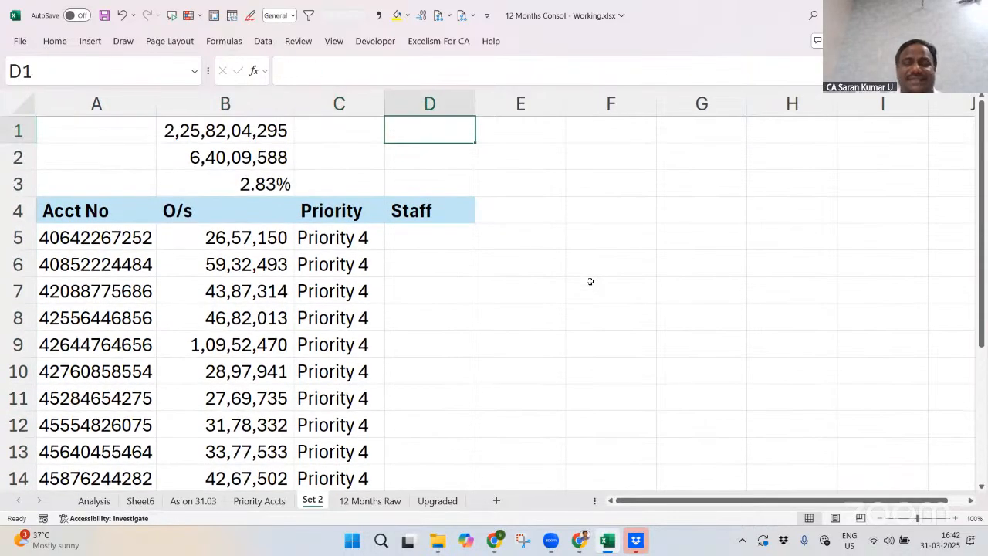
Rename the Priority Accts sheet as Set 1 and return to the Set 2 sheet
double_click(260, 500)
type("Set 1")
key("Return")
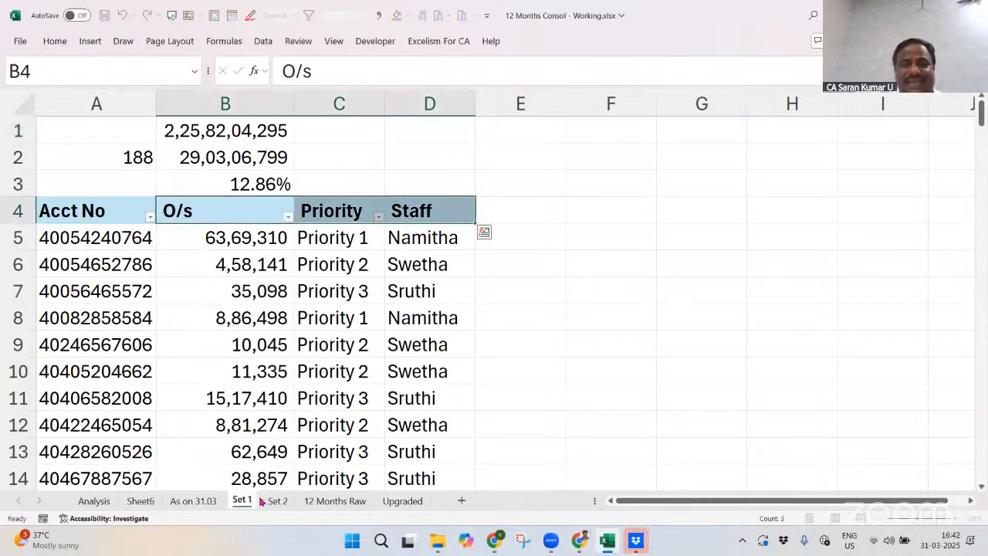
left_click(278, 501)
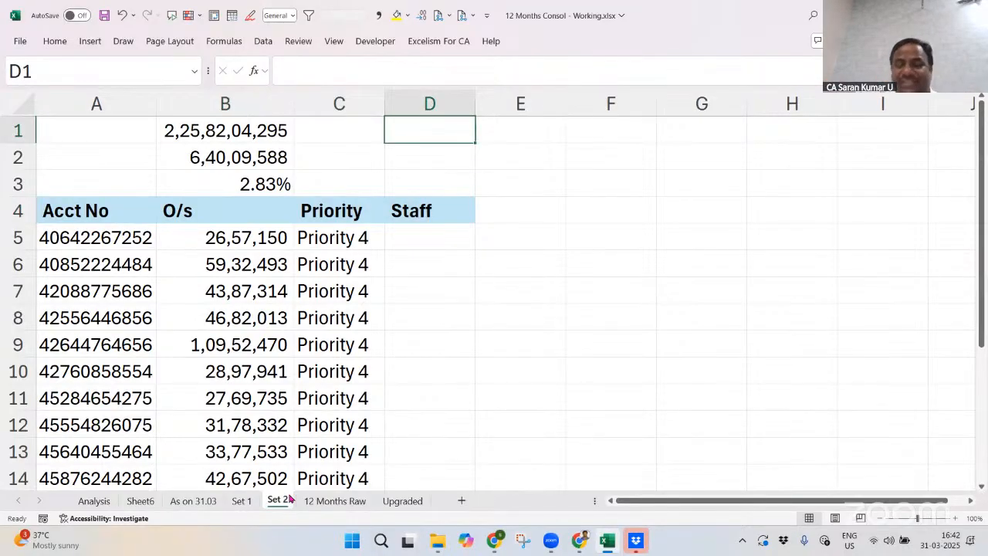
Clear the active filter on the Analysis sheet so that all account rows are shown
key("ctrl+Page_Up")
key("ctrl+Page_Up")
key("ctrl+Page_Up")
key("ctrl+Page_Up")
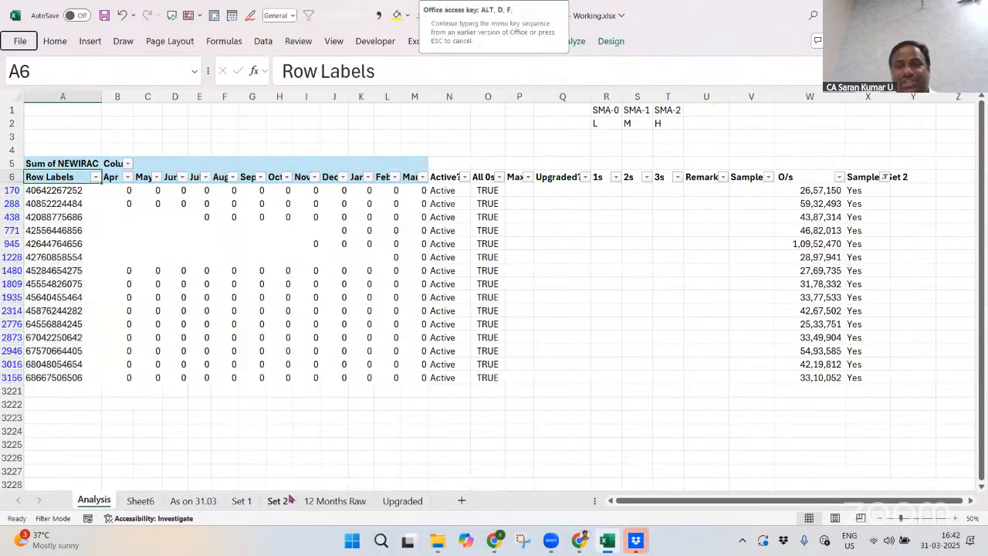
key("Down")
key("Up")
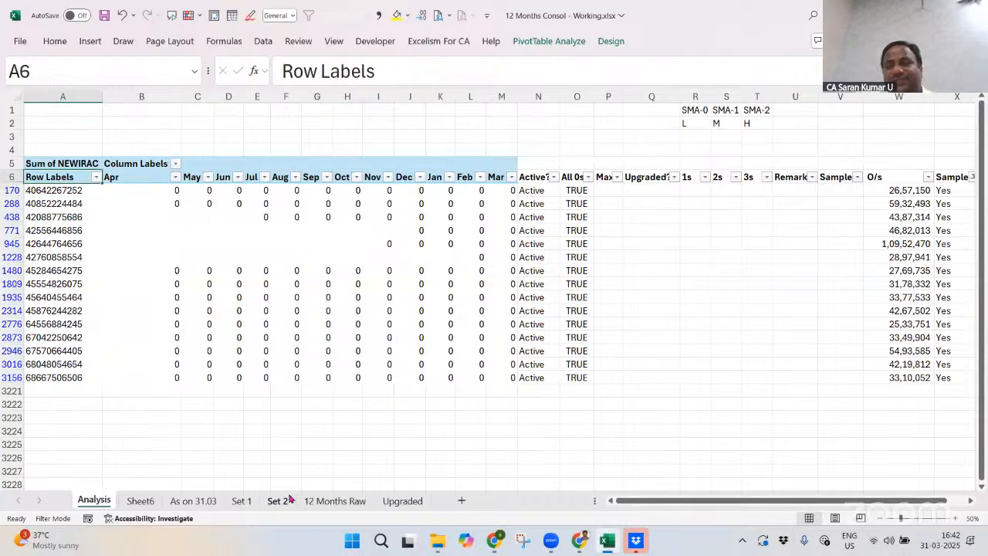
key("Right")
key("Right")
key("Right")
key("Right")
key("Right")
key("Right")
key("Right")
key("Right")
key("Right")
key("Right")
key("Right")
key("Right")
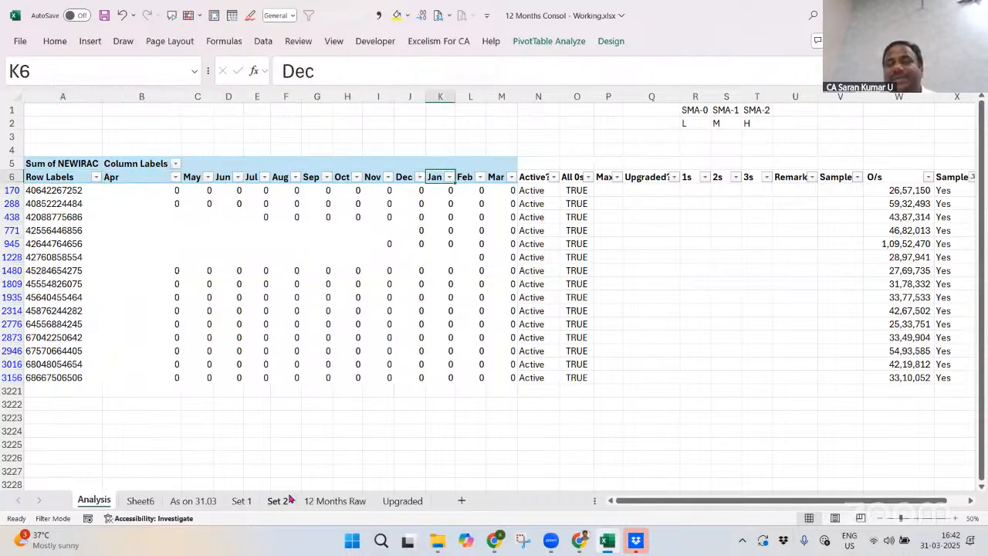
key("Right")
key("Right")
key("Right")
key("Right")
key("Right")
key("Right")
key("Right")
key("Right")
key("Right")
key("Right")
key("Right")
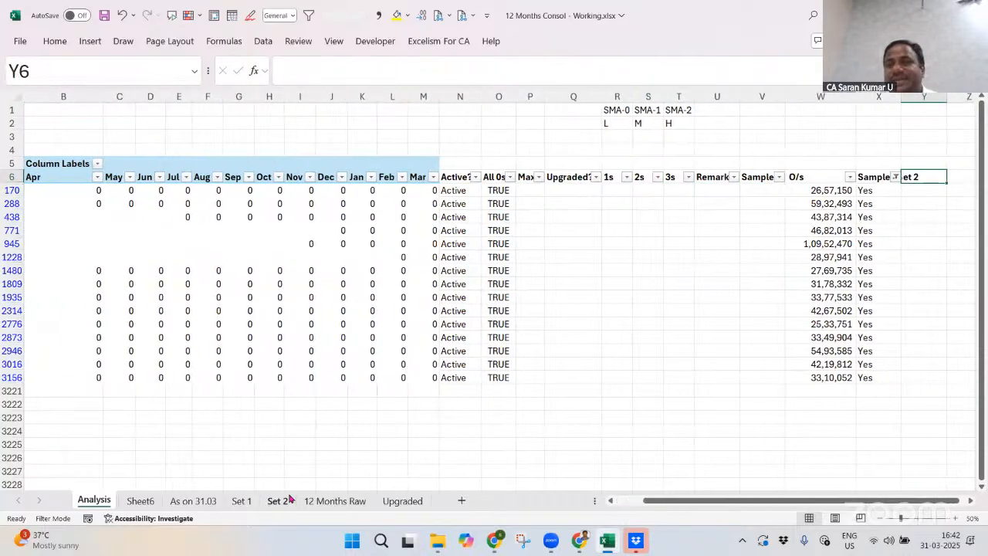
key("Left")
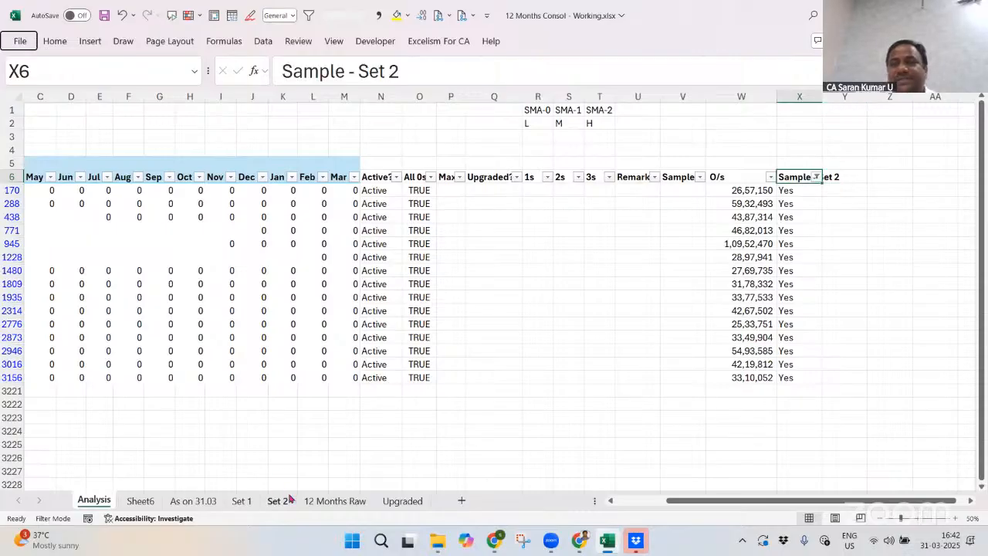
key("a")
key("c")
Filter the Sample Set 1 column on the Analysis sheet to show only blanks
key("Left")
key("Left")
key("Left")
key("Right")
key("alt+Down")
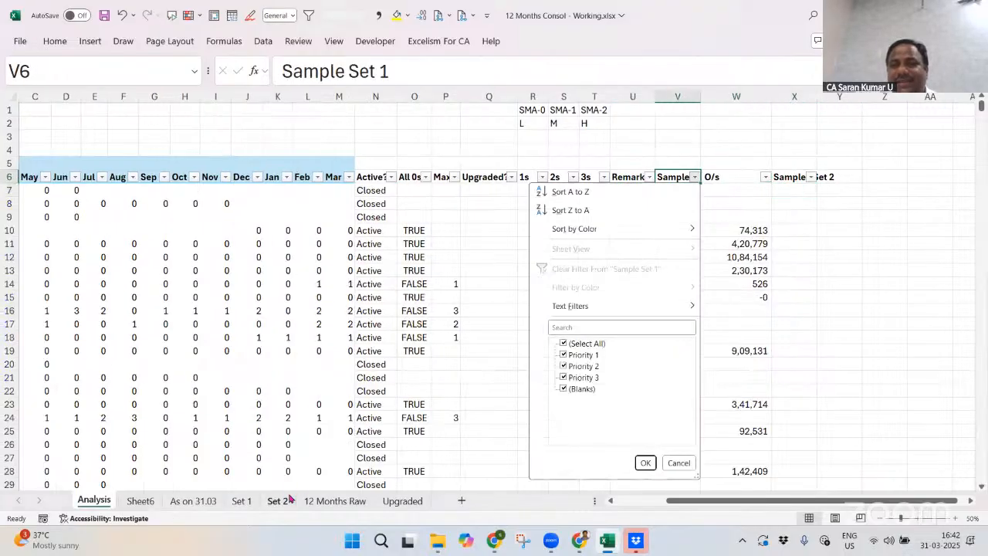
key("Down")
key("Down")
key("Down")
key("Down")
key("Down")
key("Down")
key("Down")
key("Down")
key("Down")
key("space")
key("Down")
key("Down")
key("Down")
key("Down")
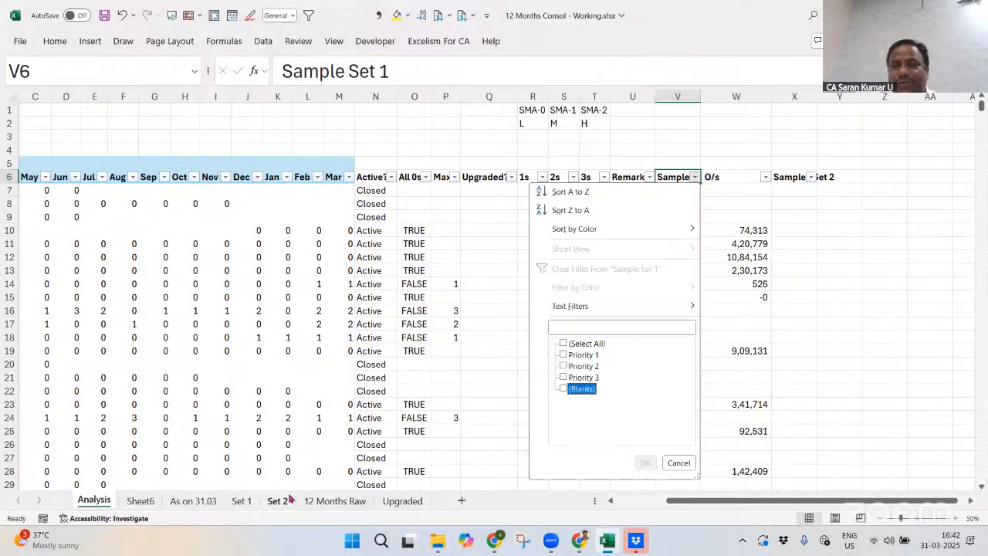
key("space")
key("Tab")
key("Return")
Filter the Sample - Set 2 column to exclude the accounts marked Yes
key("Right")
key("Right")
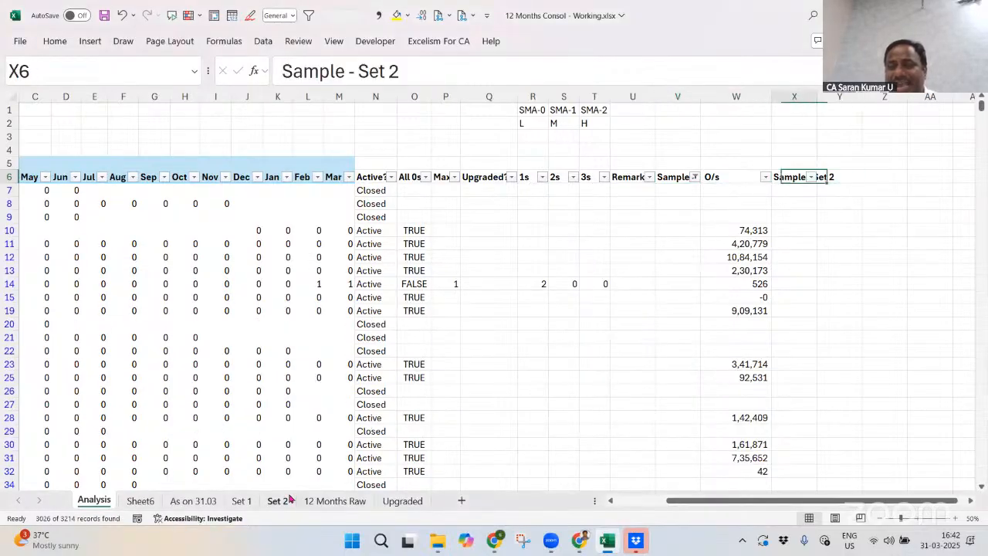
key("alt+Down")
key("Down")
key("Down")
key("Down")
key("Down")
key("Down")
key("Down")
key("Down")
key("Down")
key("Down")
key("space")
key("Return")
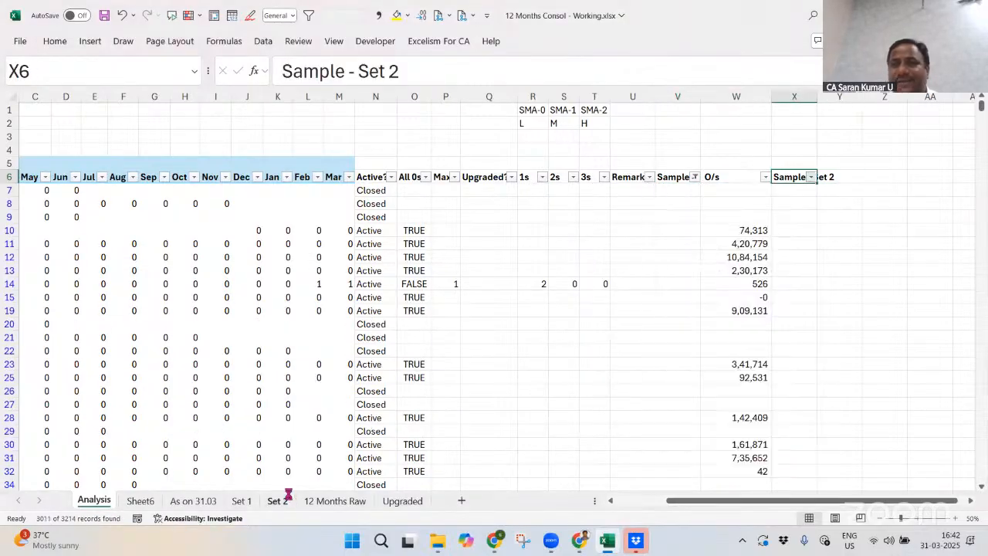
Filter the Active? column to exclude Closed and keep only Active accounts
key("Left")
key("Left")
key("Left")
key("Left")
key("Left")
key("Left")
key("Left")
key("Left")
key("Left")
key("Left")
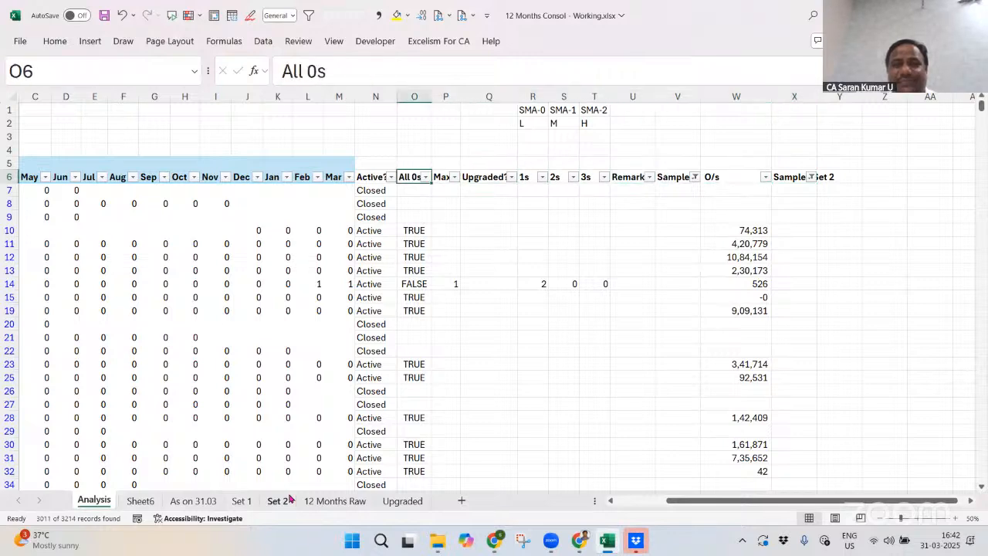
key("alt+Down")
key("Down")
key("Down")
key("Down")
key("Down")
key("Down")
key("Down")
key("Down")
key("Down")
key("space")
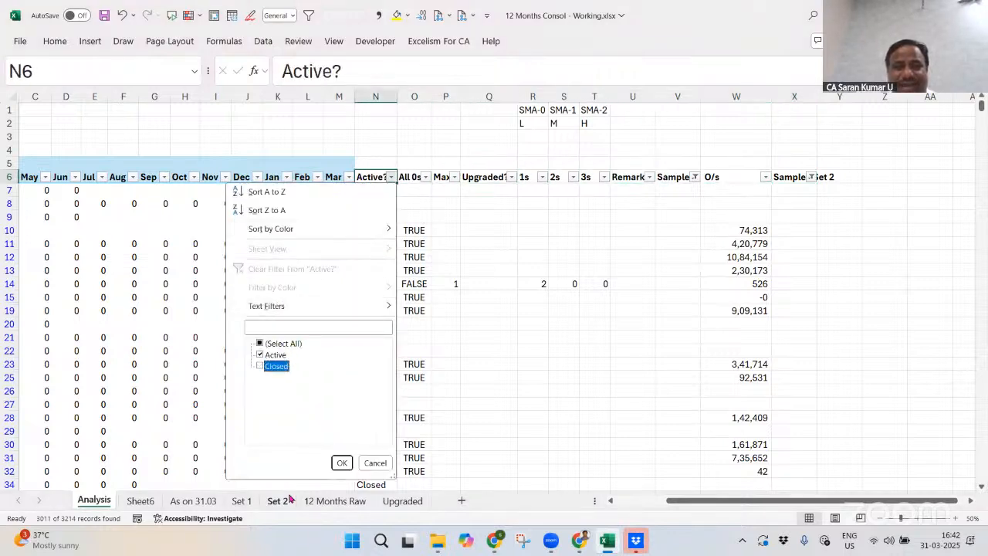
key("Return")
Filter the Max column to show only the values 1 and 2
key("Right")
key("Right")
key("Right")
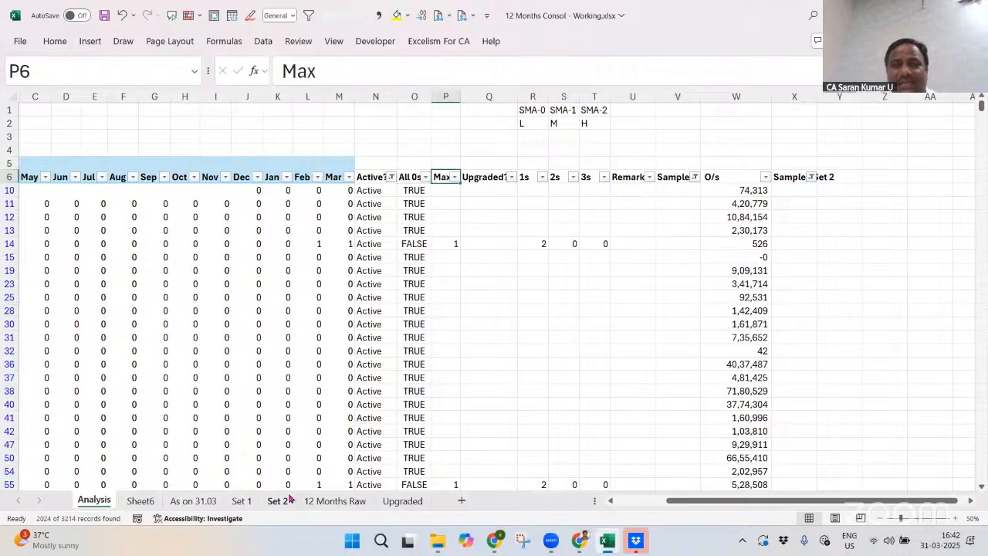
key("Left")
key("alt+Down")
key("Down")
key("Down")
key("Down")
key("Down")
key("Down")
key("Down")
key("Down")
key("Down")
key("Down")
key("Down")
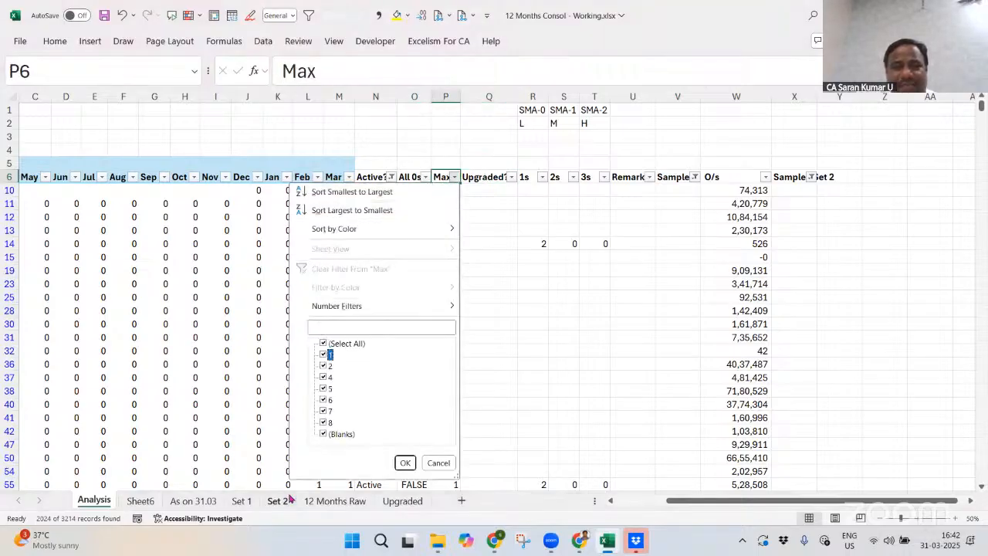
key("space")
key("Down")
key("space")
key("Down")
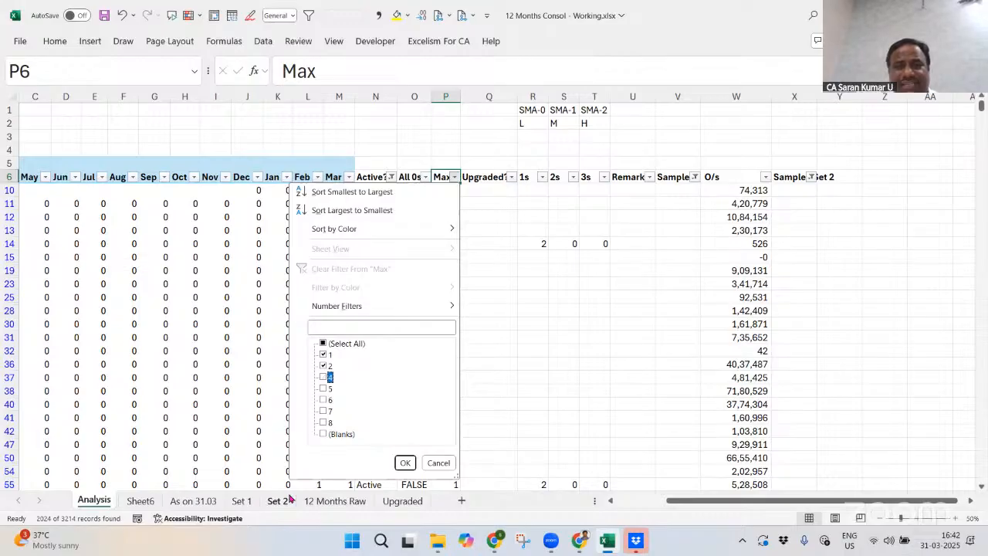
key("Return")
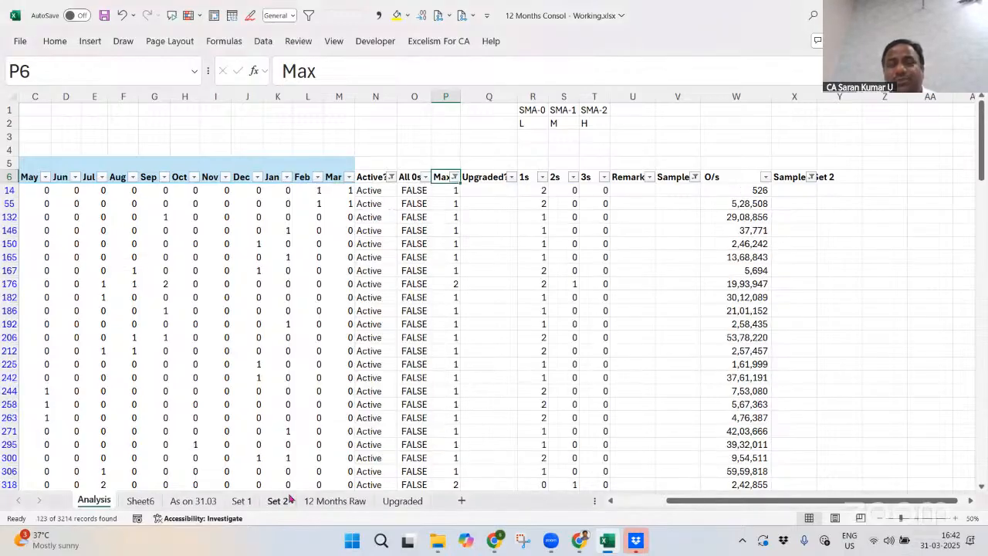
Examine the filtered accounts across the monthly and sample columns and check the Max column's filter options
key("ctrl+Right")
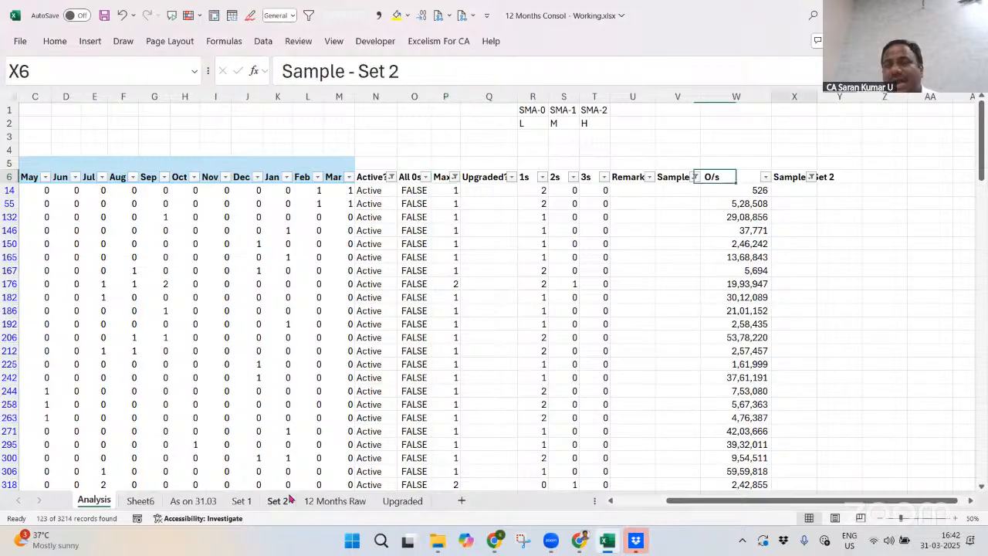
key("Left")
key("Left")
key("ctrl+Left")
key("Right")
key("Right")
key("Right")
key("Right")
key("Right")
key("Right")
key("Right")
key("Right")
key("Right")
key("Right")
key("Right")
key("Right")
key("Right")
key("Right")
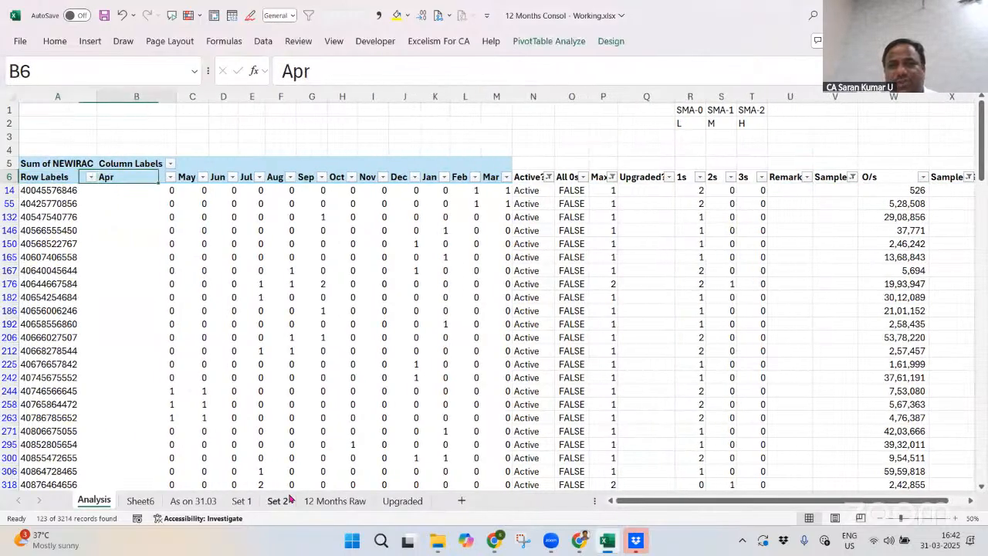
key("Right")
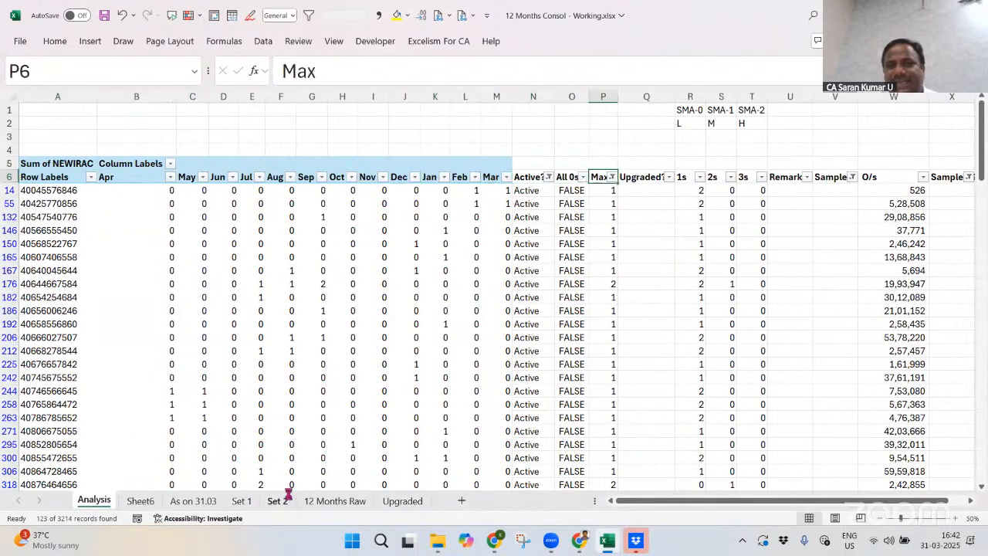
key("alt+Down")
key("Escape")
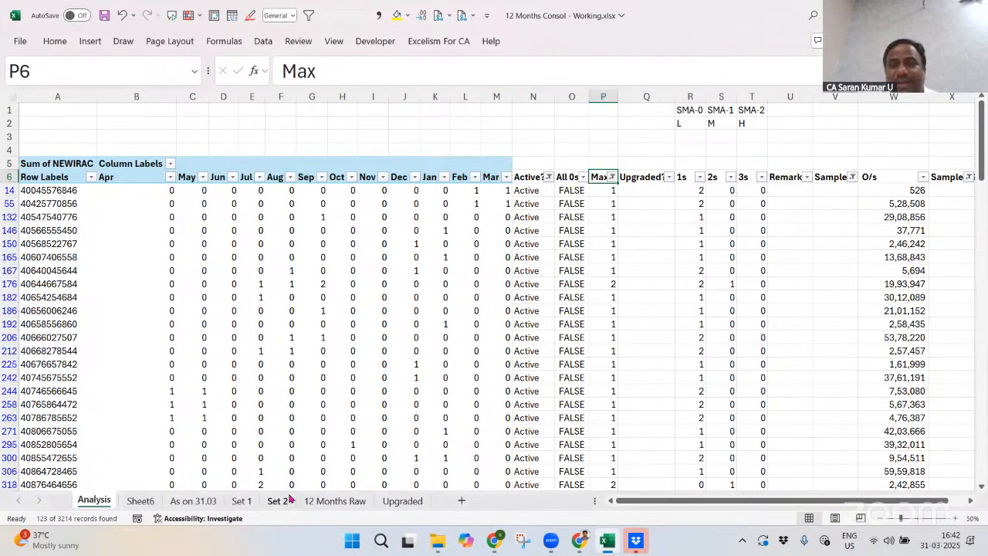
Filter the O/s column of the remaining accounts to show only the top 20 items
key("ctrl+Right")
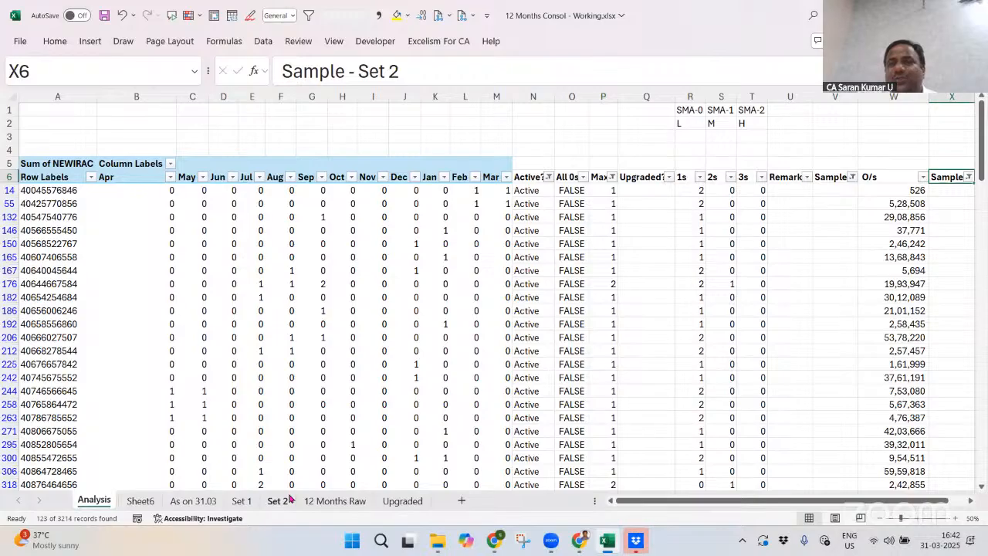
key("Right")
key("Left")
key("Left")
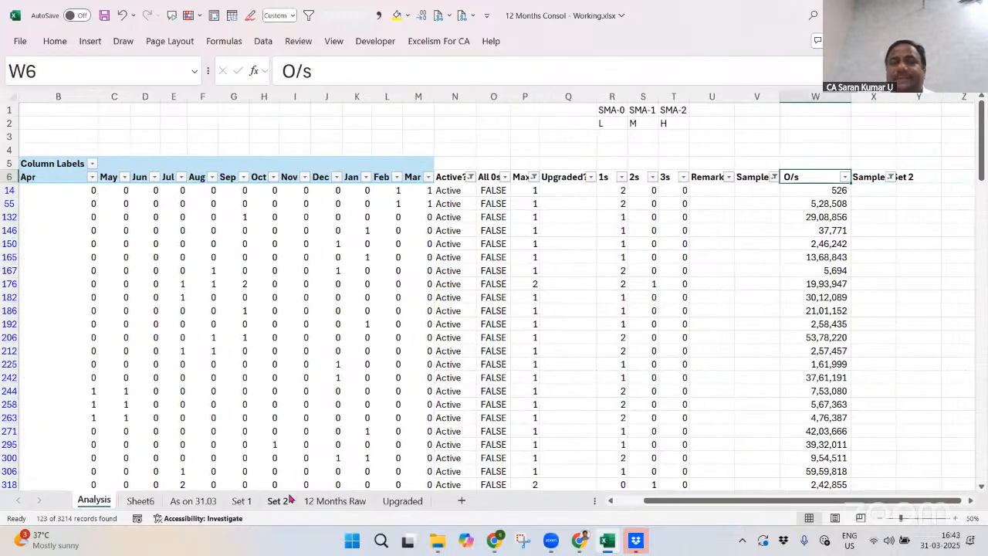
key("alt+Down")
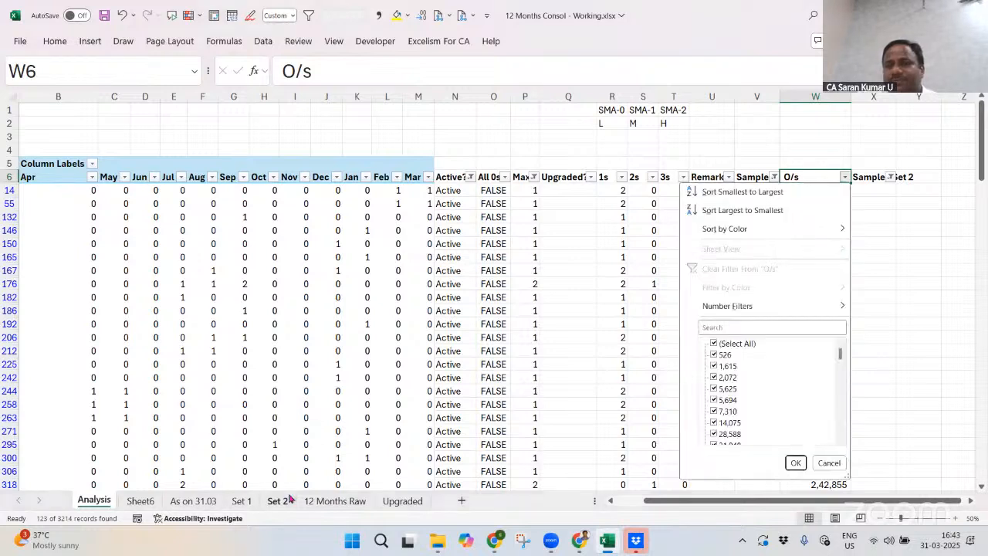
key("Down")
key("Down")
key("Down")
key("Down")
key("Down")
key("Down")
key("Down")
key("Down")
key("Down")
key("Down")
key("Up")
key("Up")
key("Up")
key("Right")
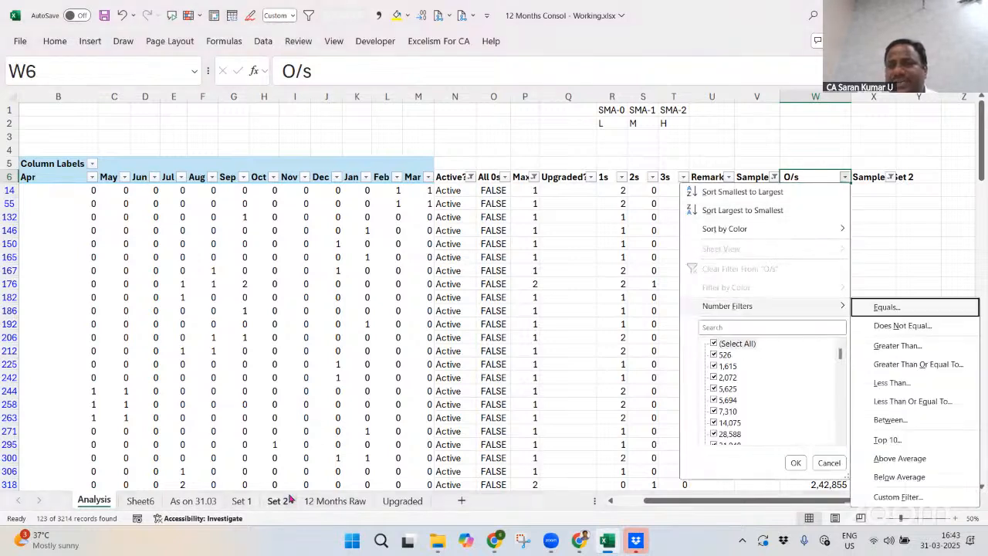
key("Down")
key("Down")
key("Down")
key("Down")
key("Down")
key("Down")
key("Down")
key("Down")
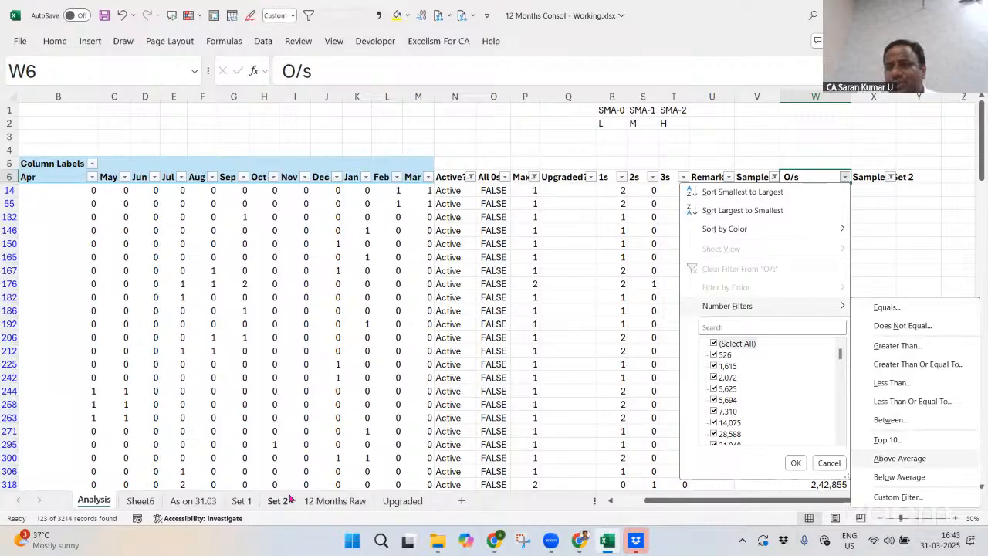
key("Up")
key("Return")
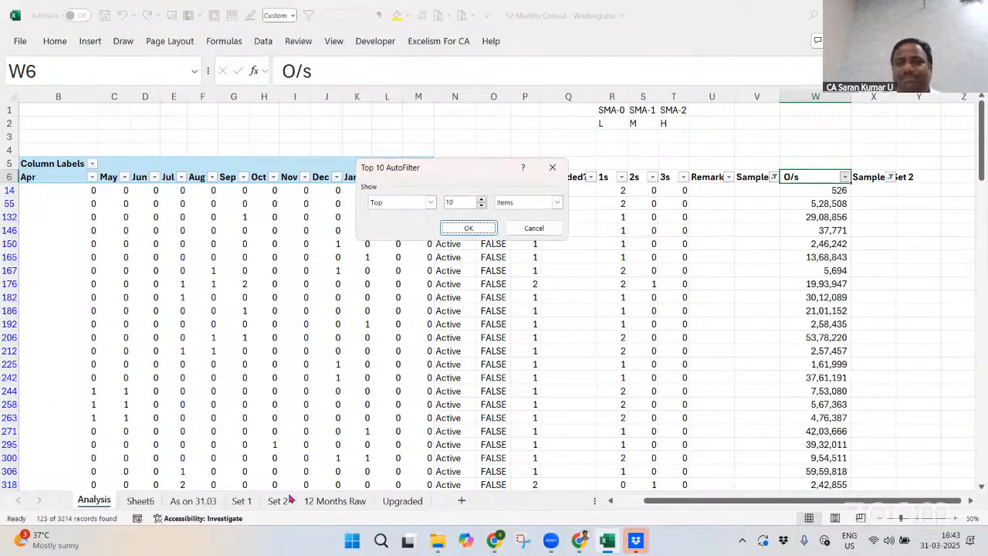
left_click(456, 204)
key("BackSpace")
key("BackSpace")
type("2")
key("Return")
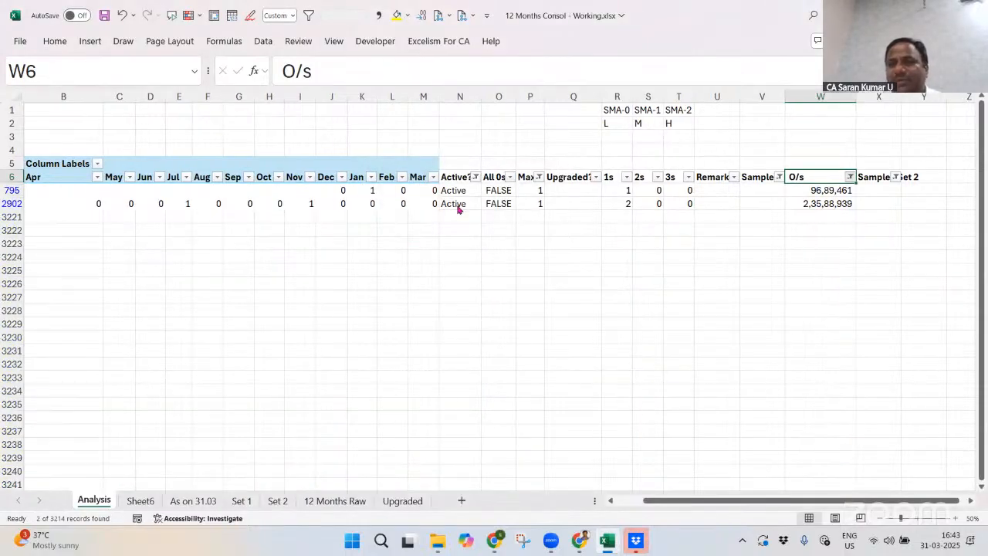
Reopen the O/s column's Top 10 number filter and try to change its number of items
key("alt+Down")
key("Down")
key("Down")
key("Down")
key("Down")
key("Down")
key("Down")
key("Down")
key("Up")
key("Up")
key("Right")
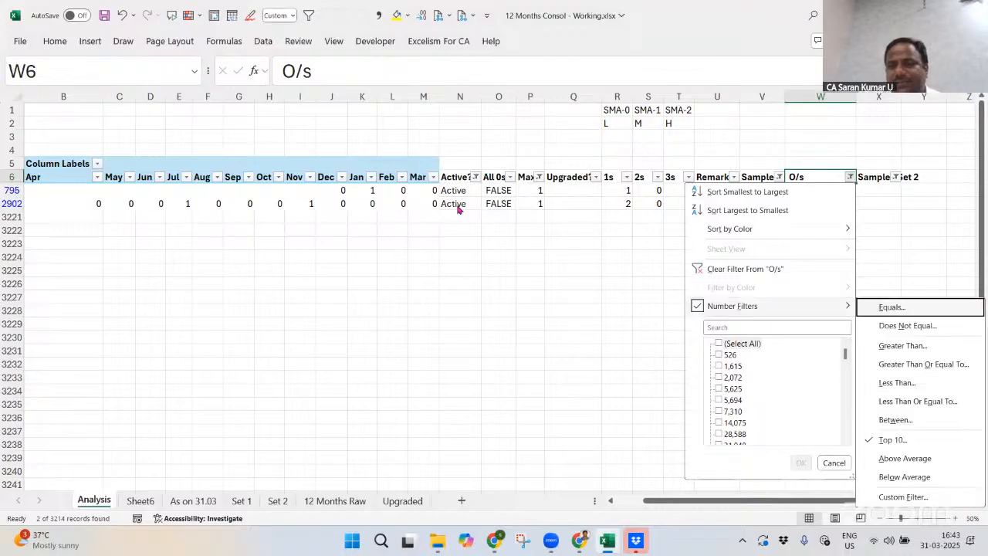
key("Down")
key("Down")
key("Down")
key("Down")
key("Down")
key("Down")
key("Down")
key("Return")
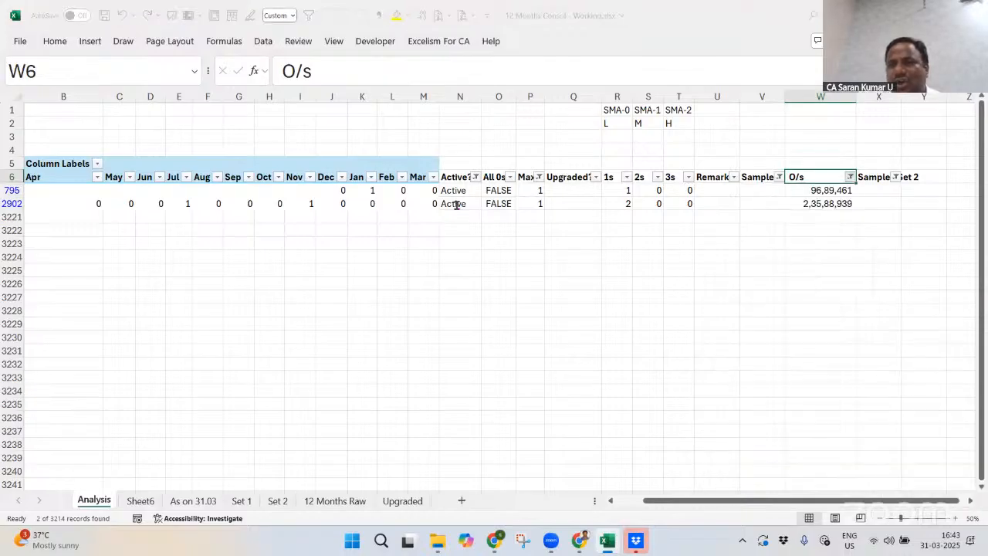
left_click(456, 205)
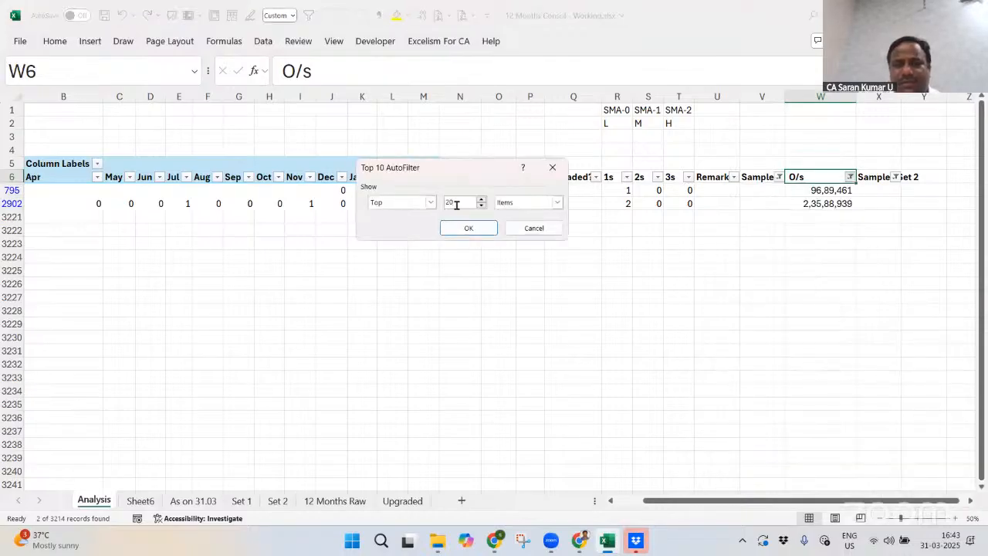
key("BackSpace")
key("BackSpace")
key("Return")
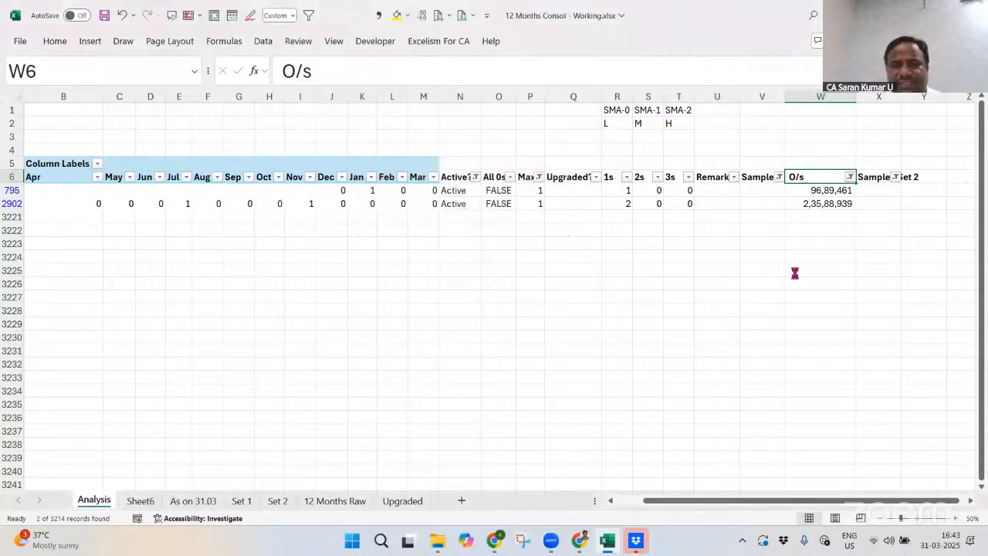
Remove the number filter from the O/s column by selecting all of its values
key("alt+Down")
key("Down")
key("Down")
key("Down")
key("Down")
key("Down")
key("Down")
key("Down")
key("Down")
key("Down")
key("Down")
key("Up")
key("space")
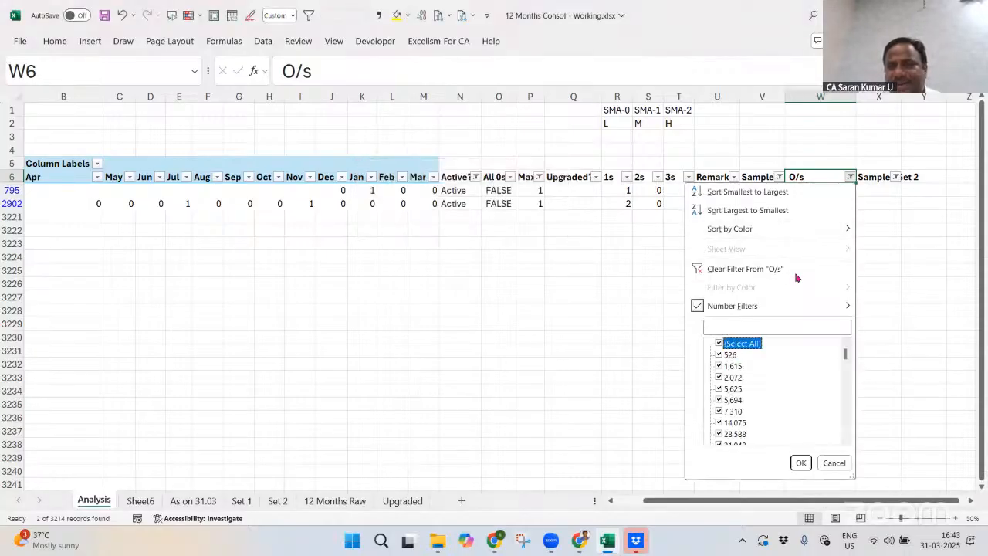
key("Return")
key("Down")
key("Up")
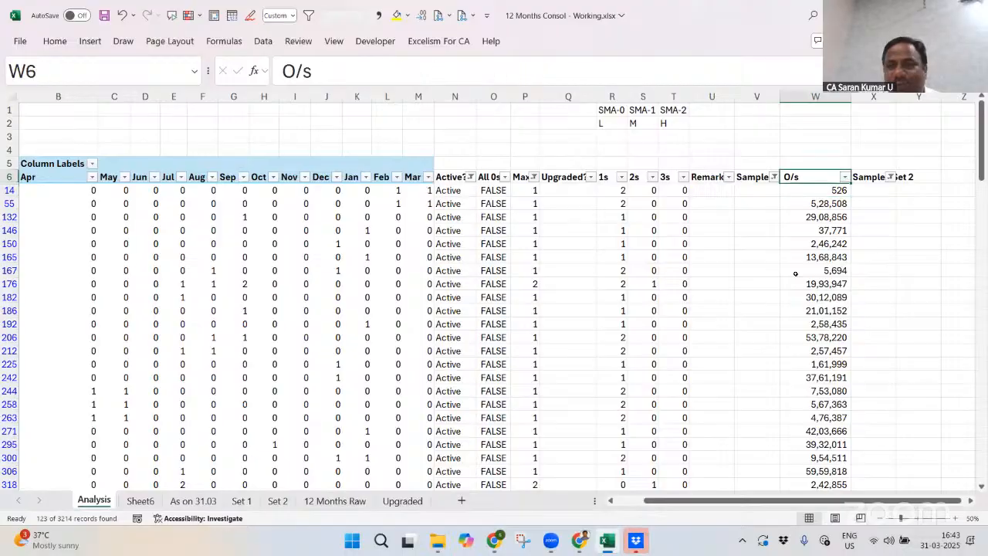
Try the Top 10 items filter on the O/s column and undo it
key("alt+Down")
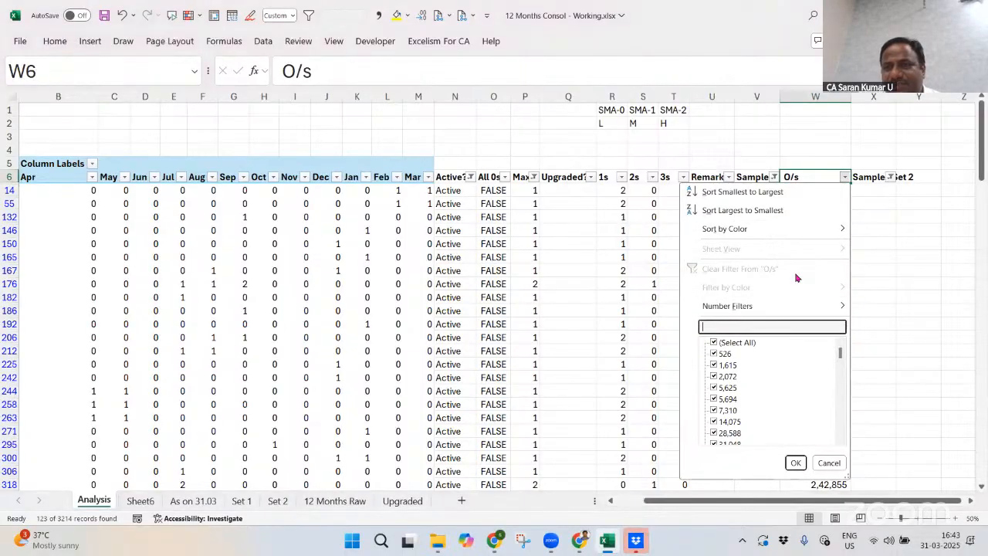
key("Up")
key("Right")
key("Down")
key("Down")
key("Down")
key("Down")
key("Down")
key("Down")
key("Down")
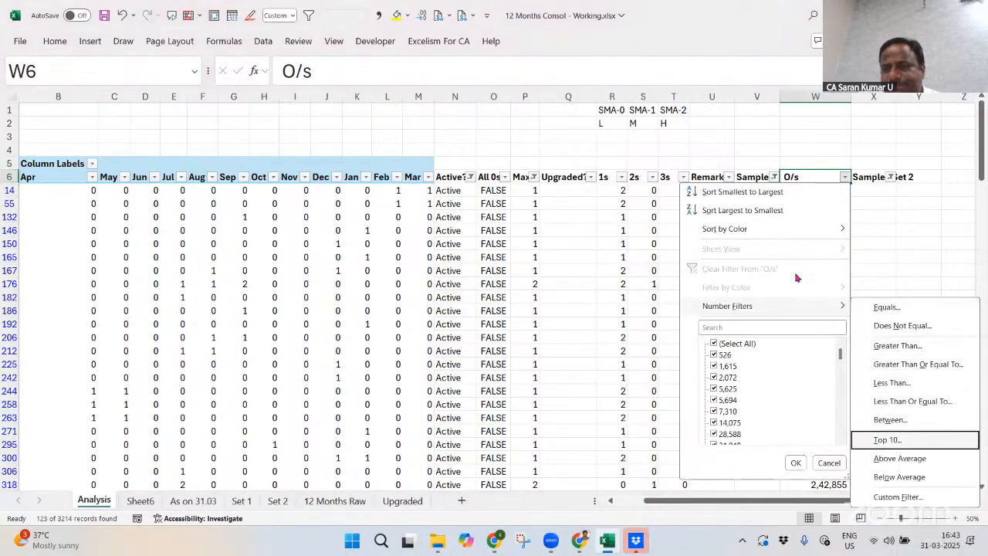
key("Return")
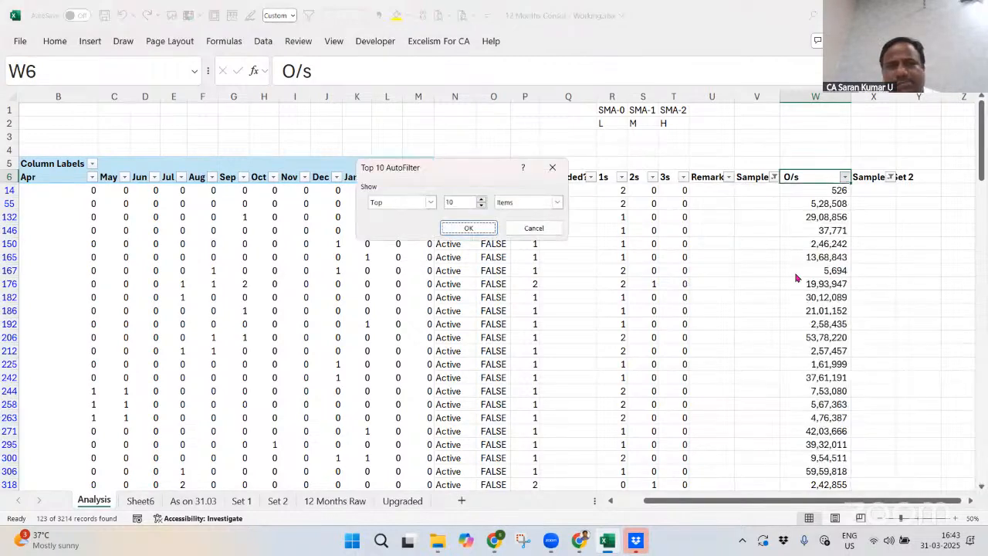
left_click(477, 228)
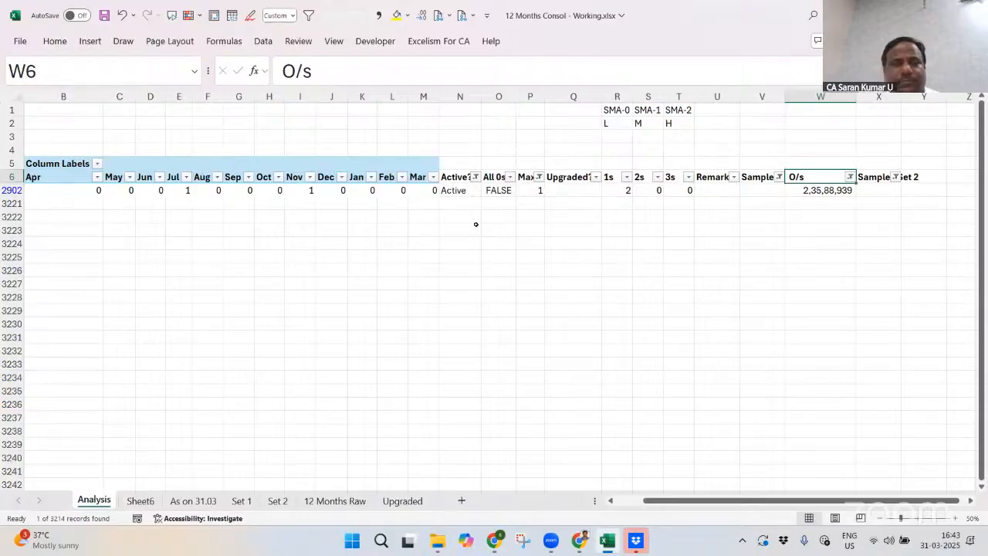
key("ctrl+z")
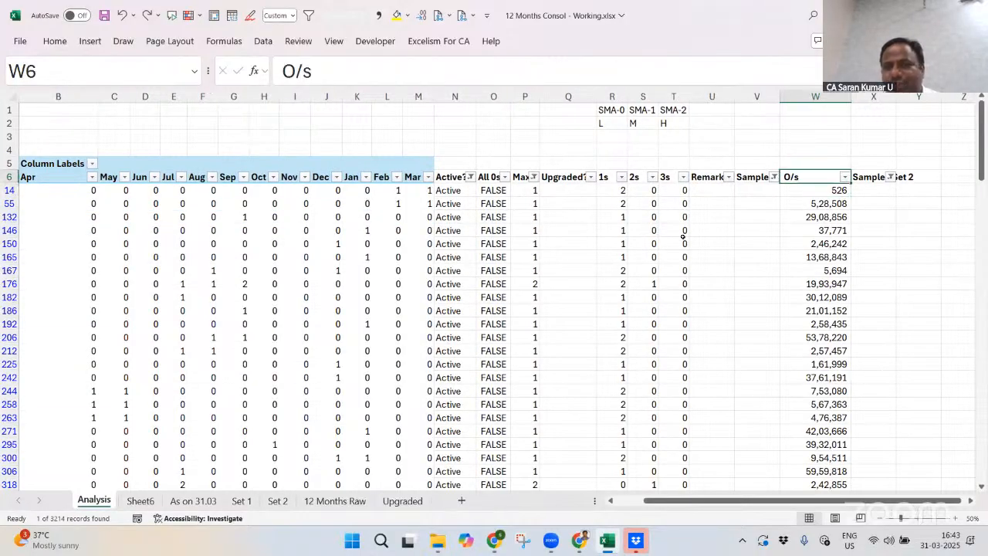
Look through the number filter options available for the O/s column and leave them without applying any
key("alt+Down")
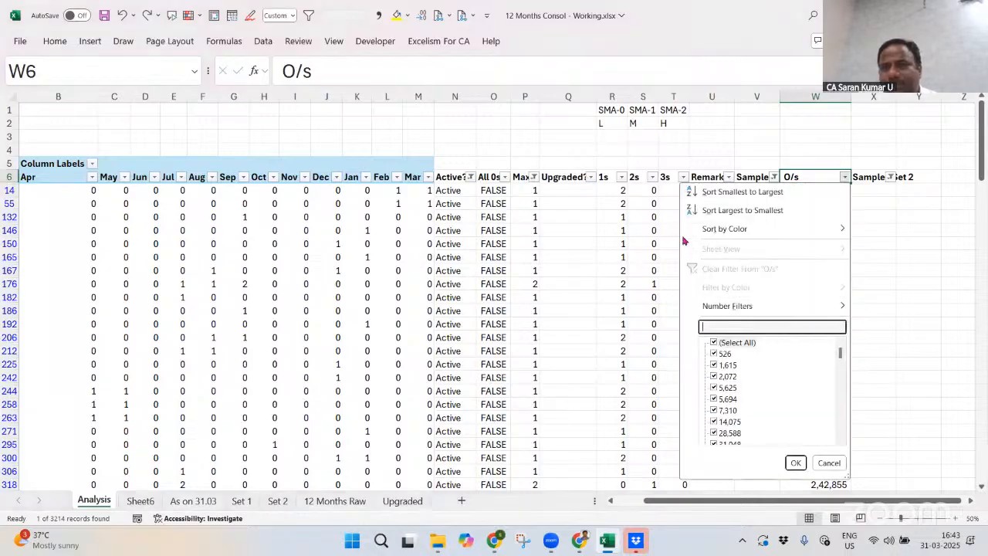
key("Right")
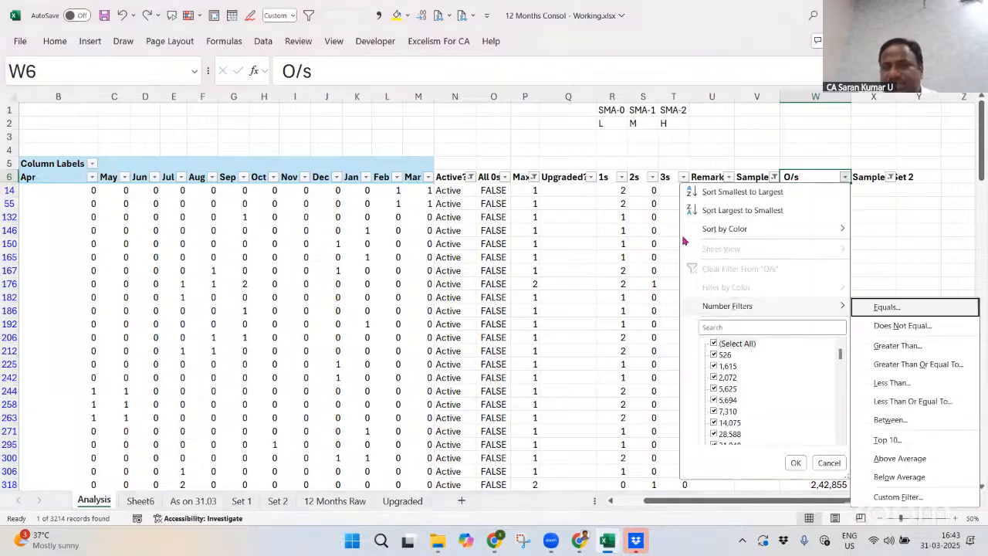
key("Down")
key("Down")
key("Down")
key("Up")
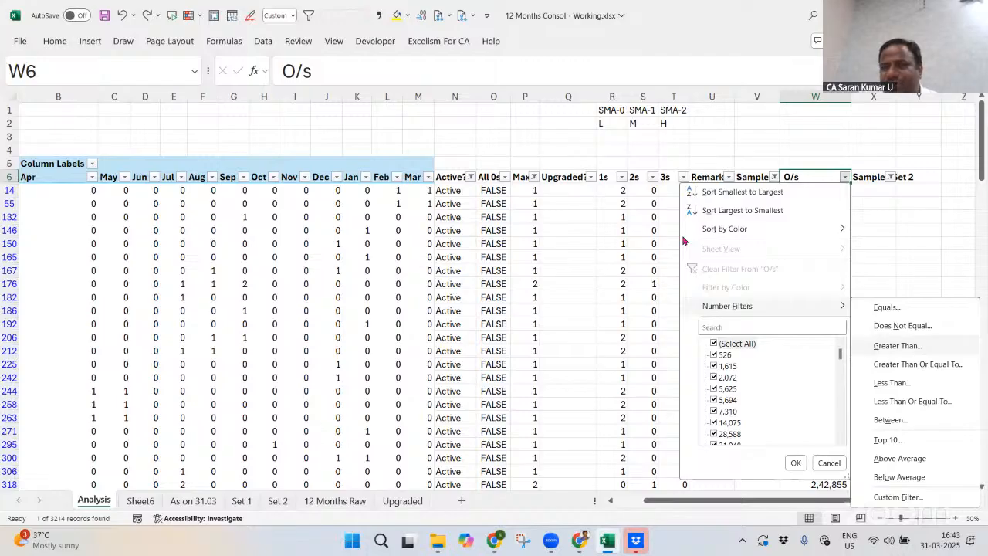
key("Down")
key("Down")
key("Down")
key("Down")
key("Down")
key("Escape")
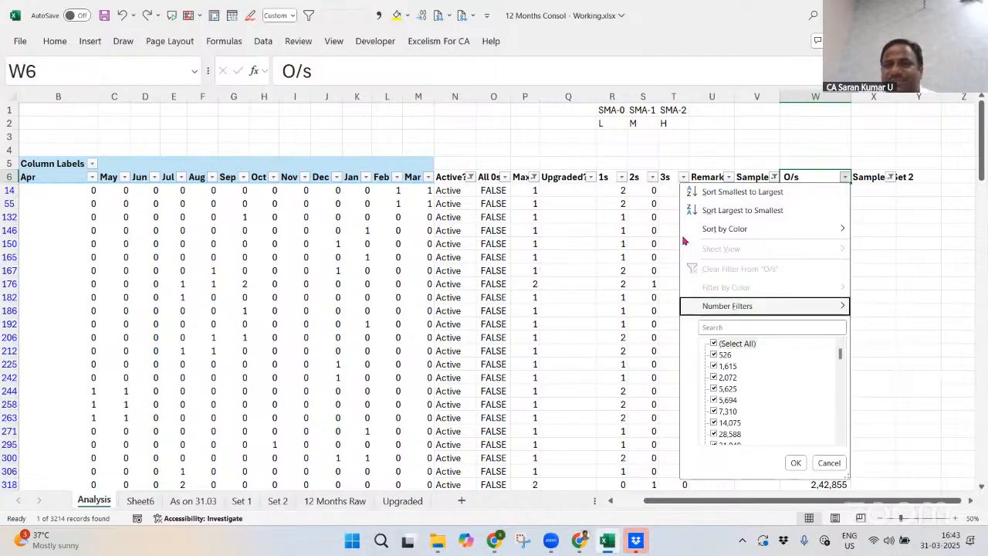
key("Escape")
Select the O/s column down through the filtered accounts to check their count and total balance
key("ctrl+Left")
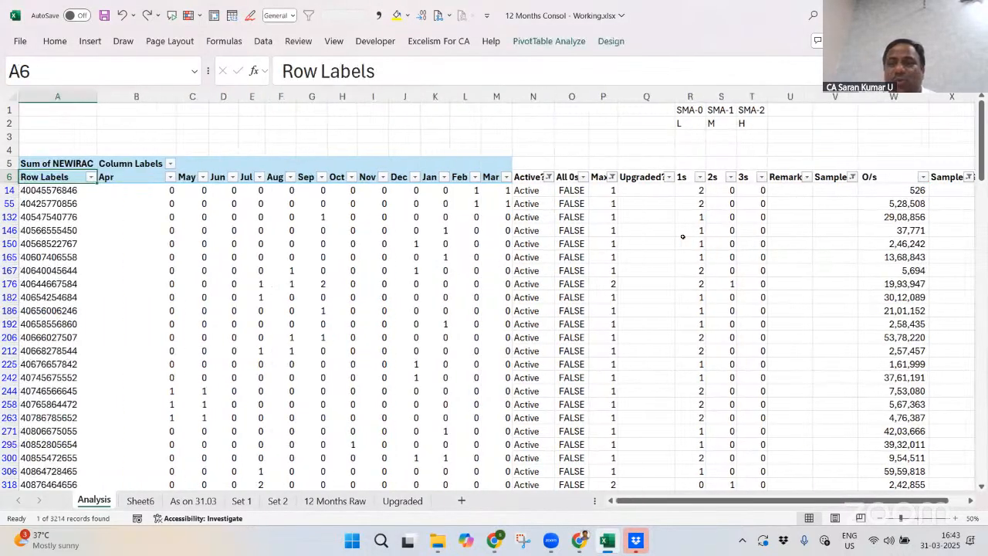
key("Right")
key("ctrl+Right")
key("Left")
key("ctrl+shift+Down")
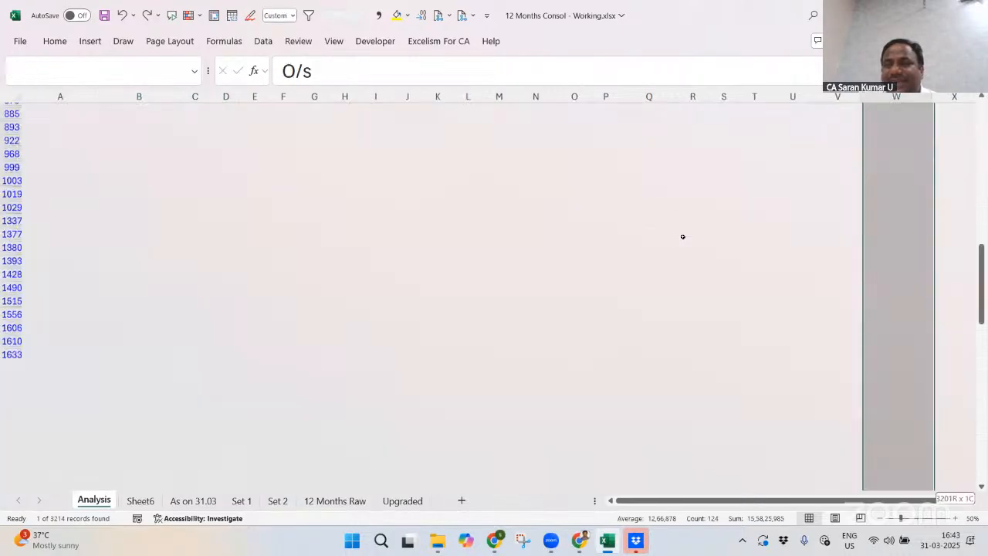
key("Up")
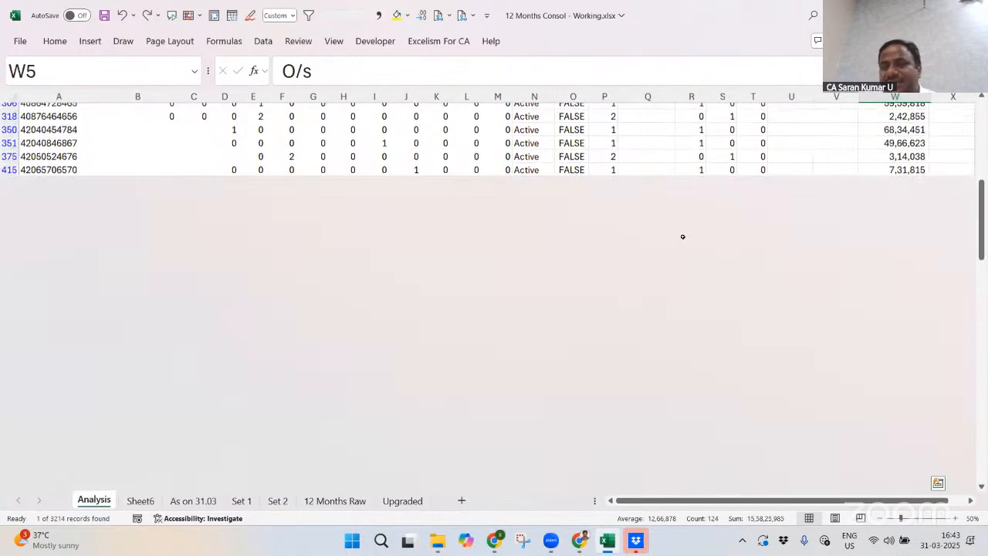
key("Down")
key("Right")
key("Right")
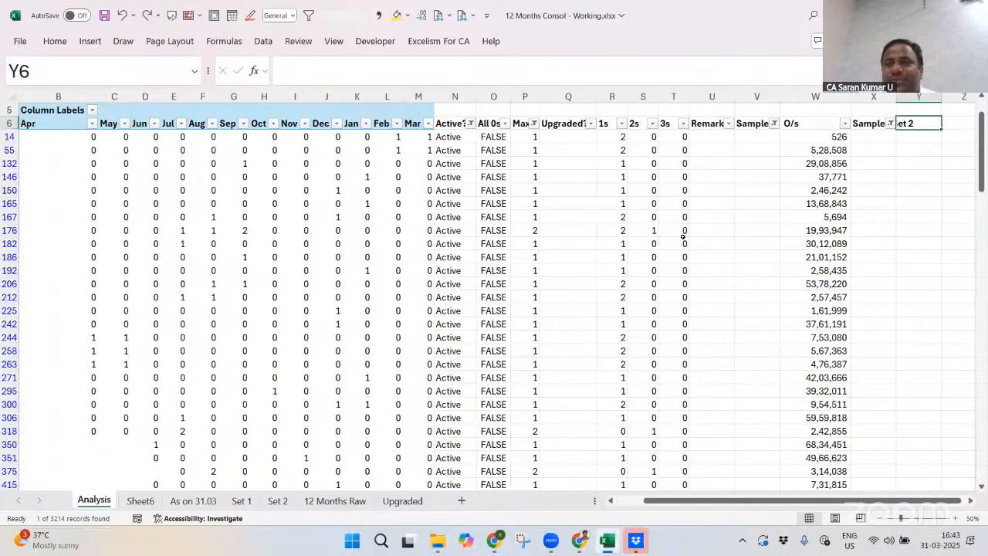
key("Left")
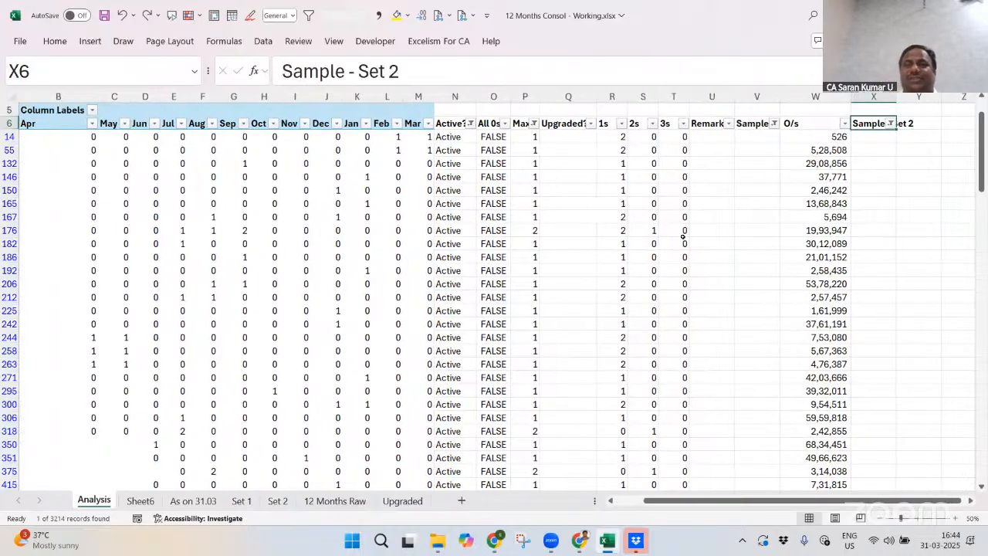
Review the coverage, priority and staff details on the Set 2 and Set 1 sheets and the sample marks on Sheet6
key("ctrl+Page_Down")
key("ctrl+Page_Down")
key("ctrl+Page_Down")
key("ctrl+Page_Down")
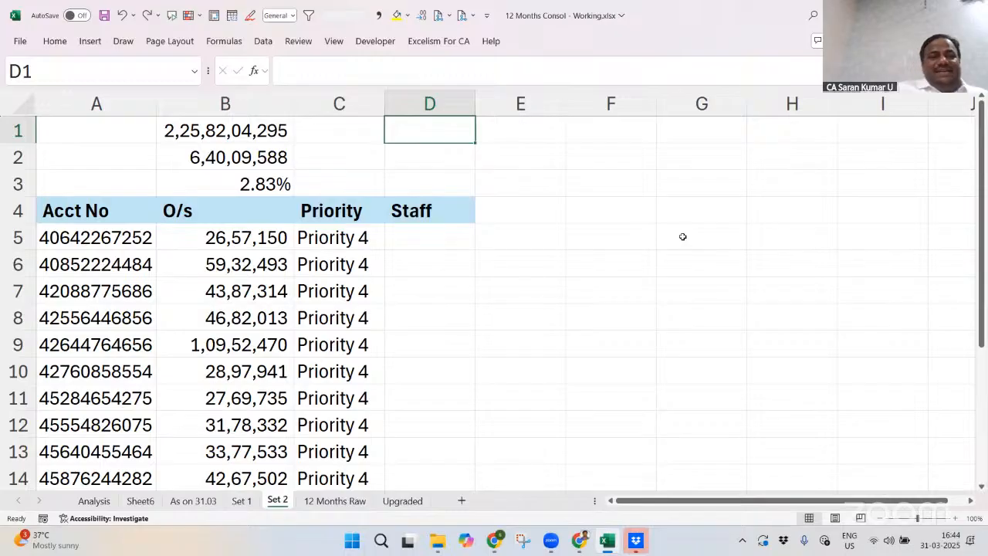
key("ctrl+Page_Up")
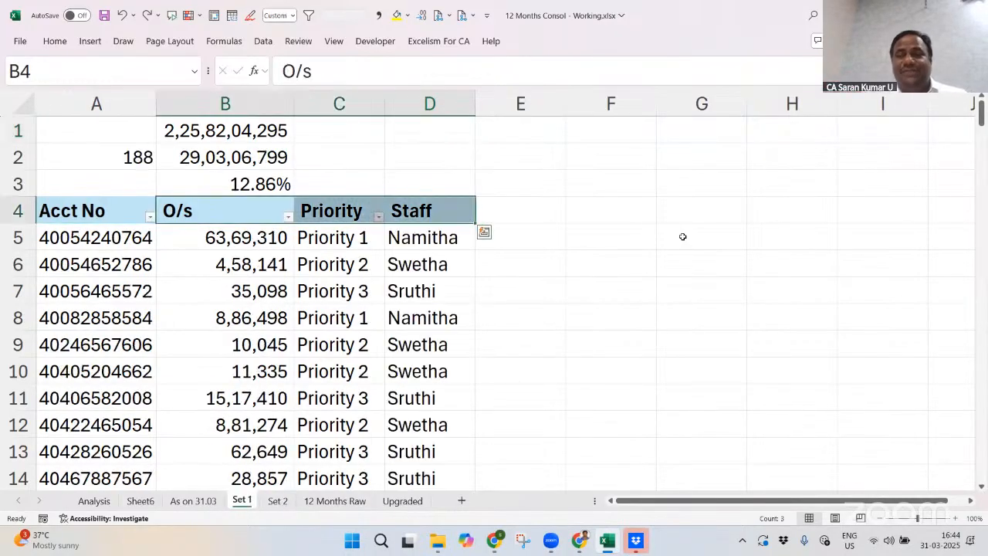
key("ctrl+Page_Down")
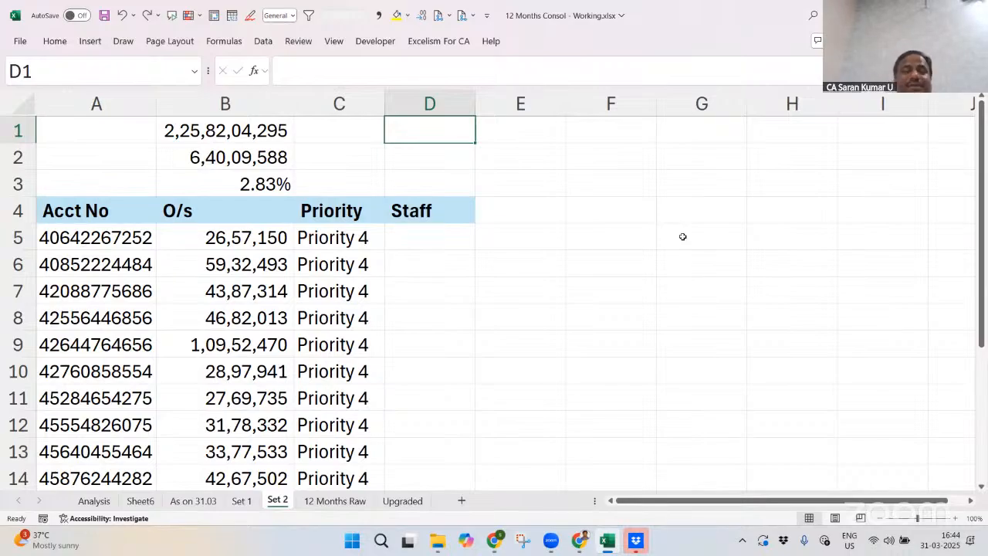
key("ctrl+Page_Up")
key("ctrl+Page_Up")
key("ctrl+Page_Up")
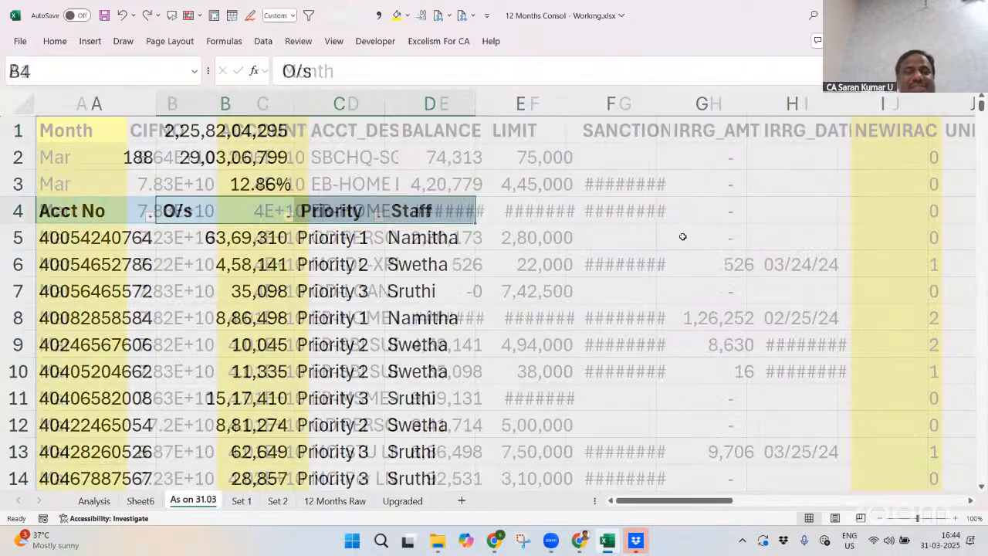
key("Left")
key("Left")
key("Left")
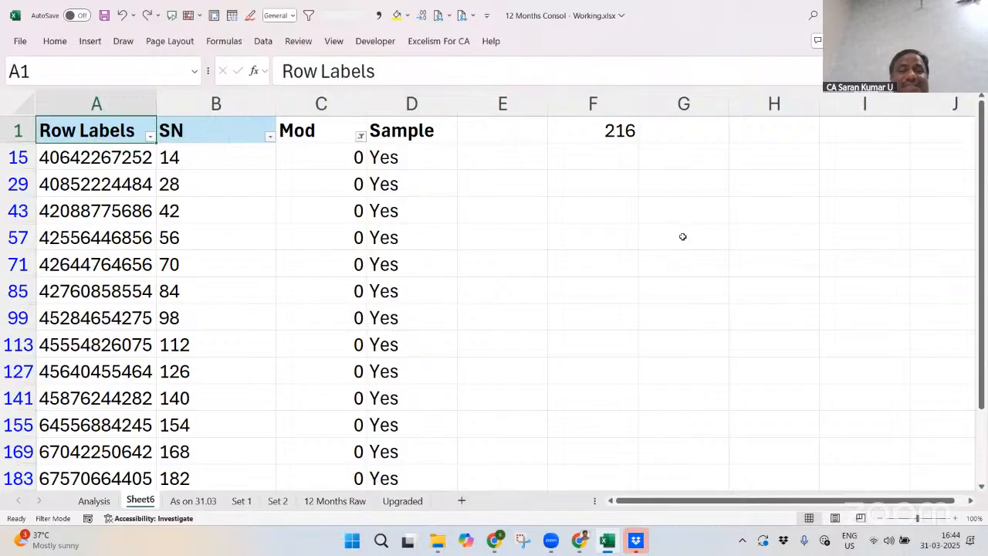
Clear all filters on the Analysis sheet and go back to the Row Labels header
key("ctrl+Page_Up")
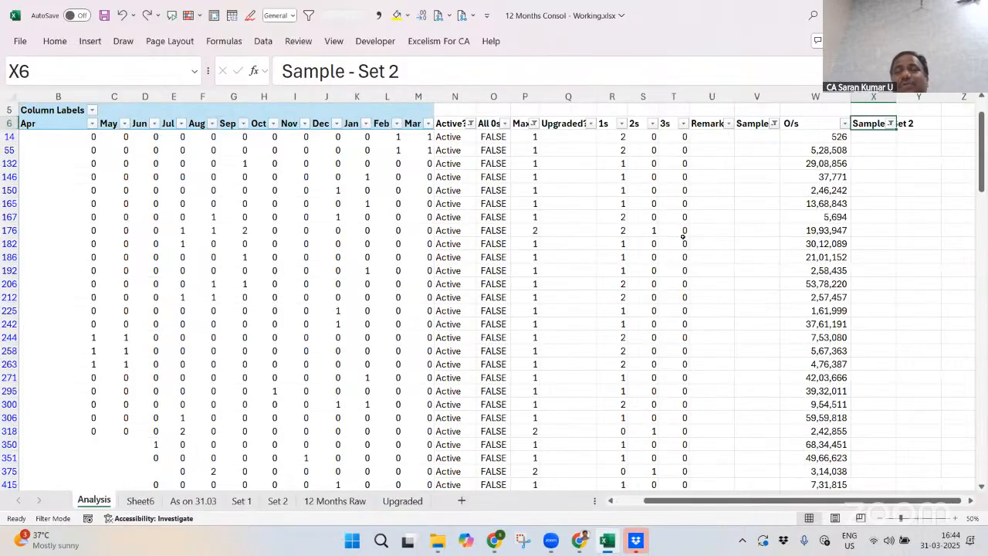
key("alt+d")
key("f")
key("s")
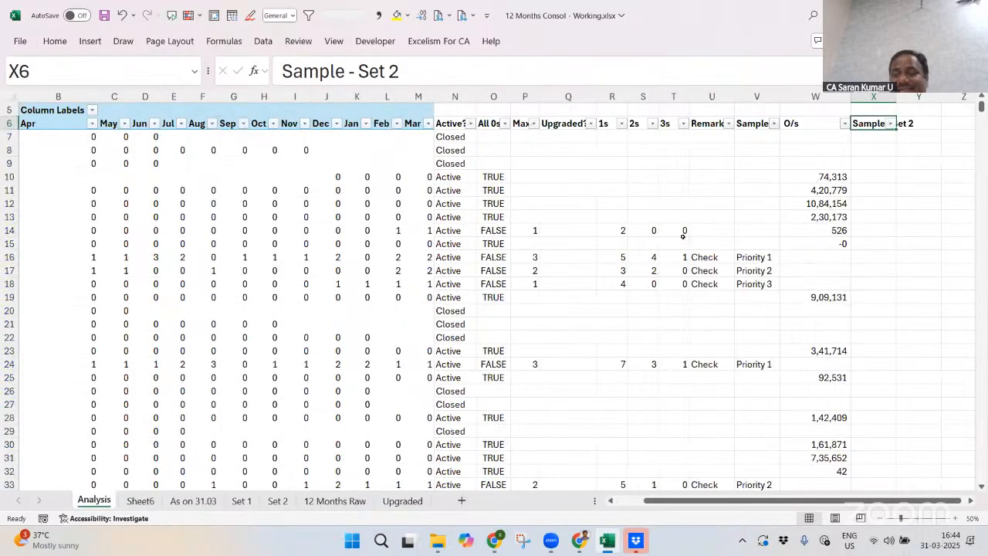
key("Home")
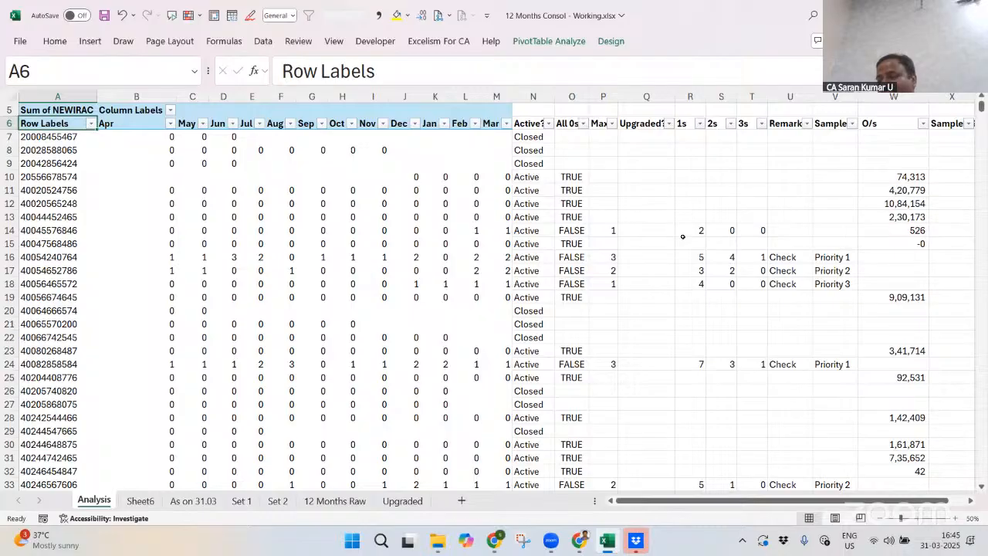
Save the workbook, switch to File Explorer and check its folder and the parent Bank Audit 2025 folder
left_click(495, 259)
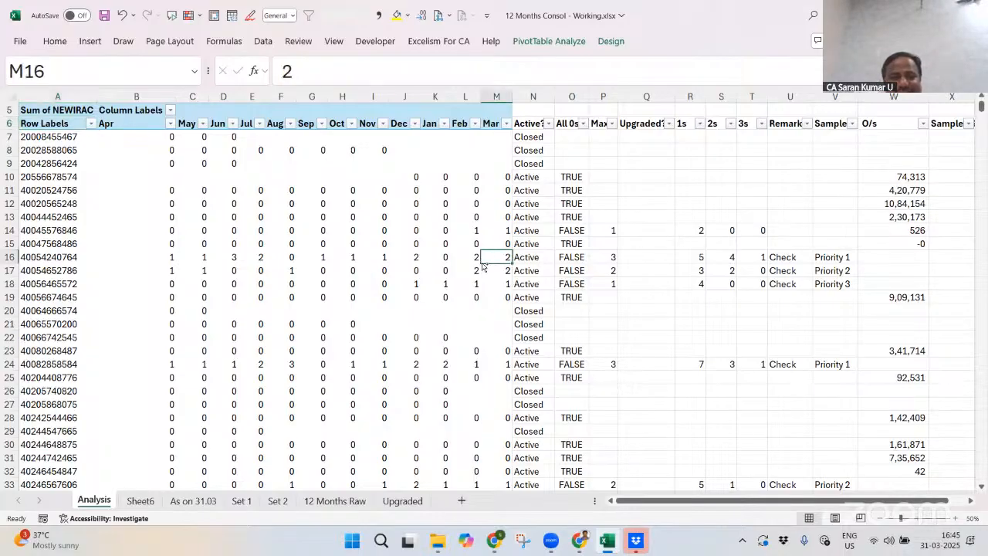
key("ctrl+s")
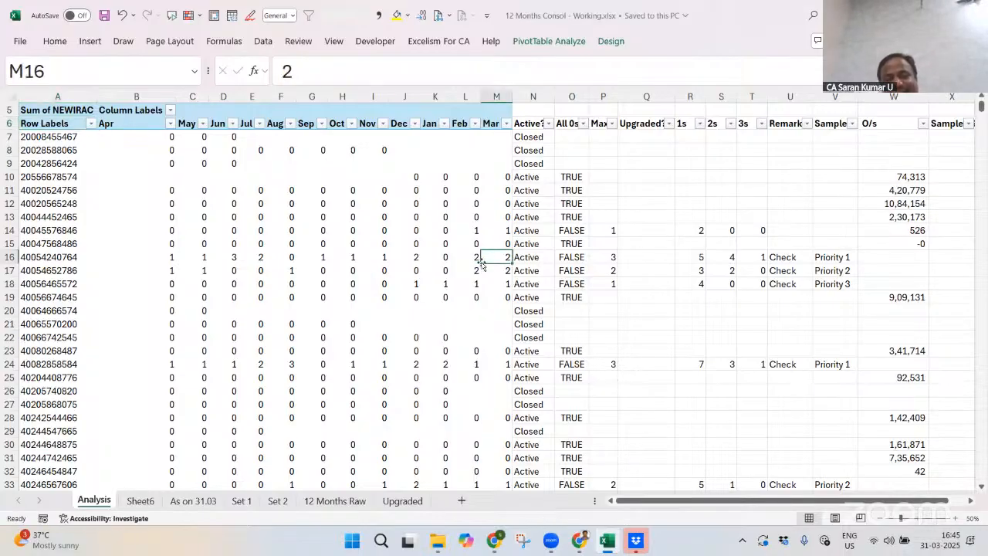
key("alt+Tab")
key("alt+Tab")
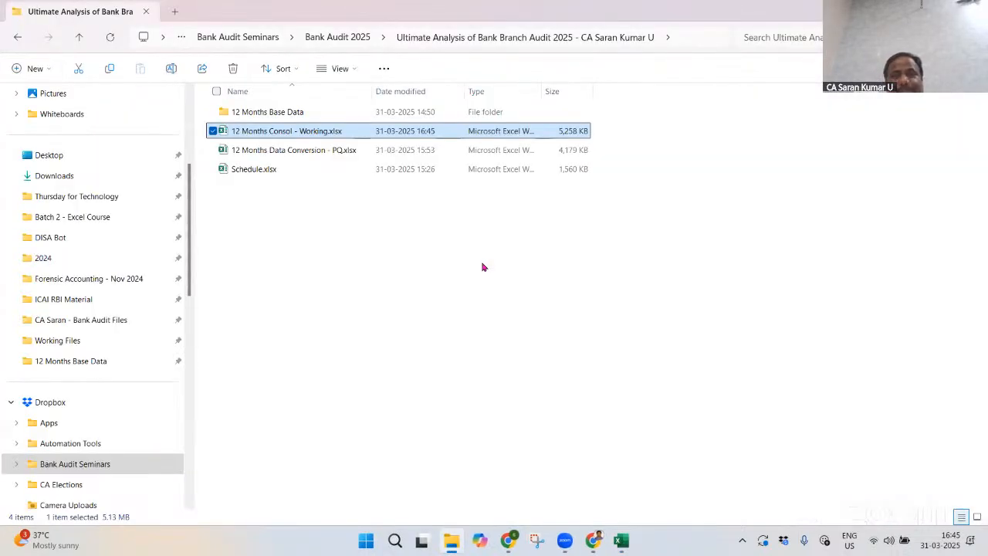
key("alt+Up")
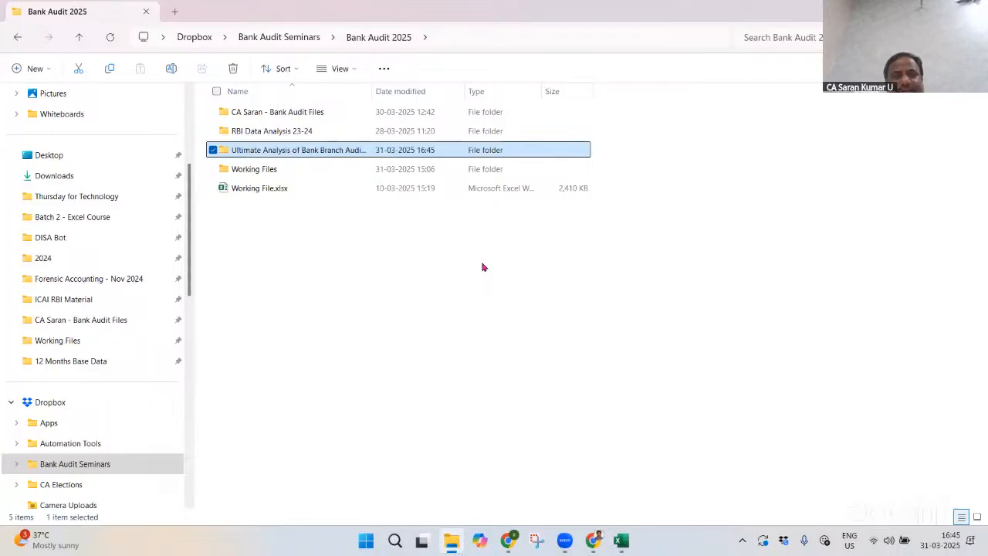
key("alt+Left")
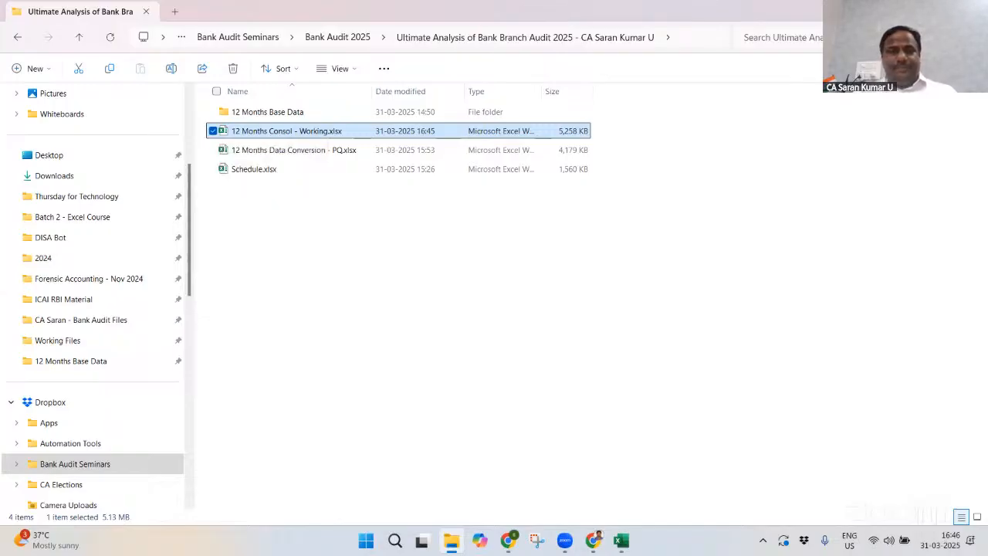
key("Return")
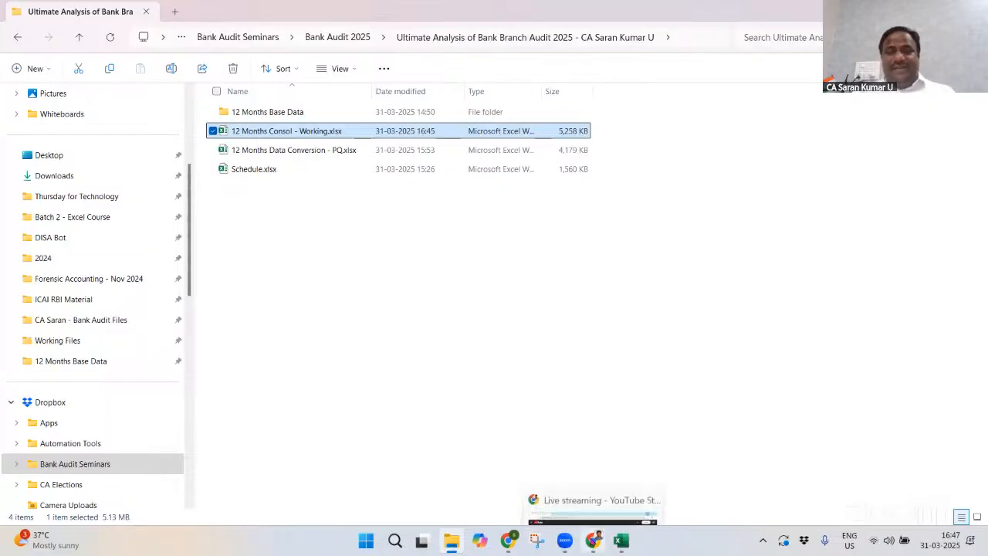
Switch to the YouTube Studio live streaming page to read the session's chat, and return to File Explorer
left_click(593, 541)
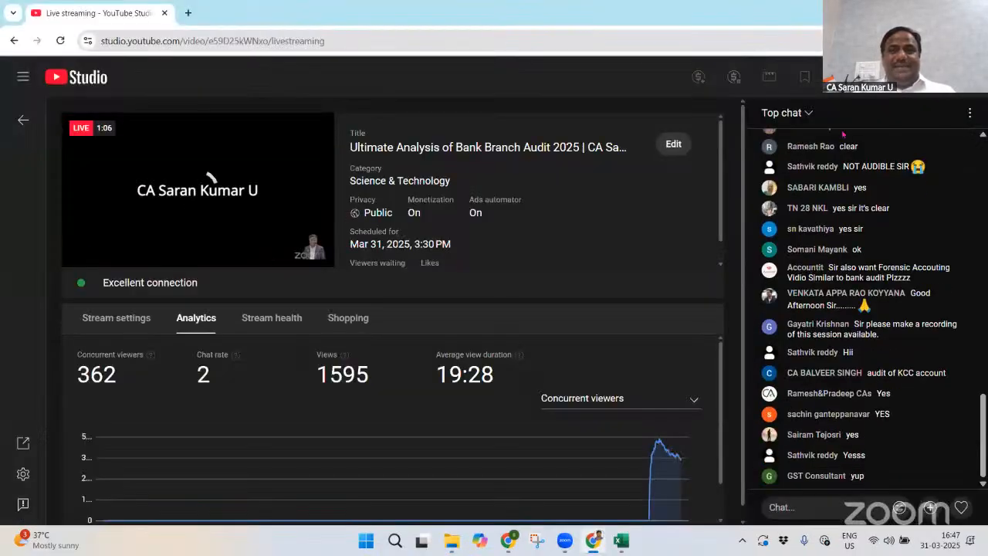
key("alt+Tab")
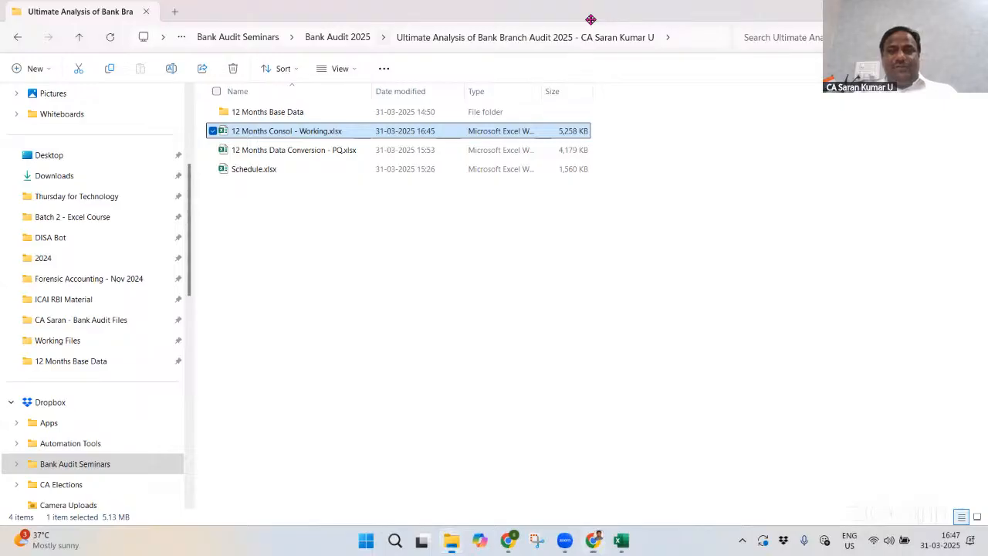
key("alt+Tab")
key("Tab")
key("Tab")
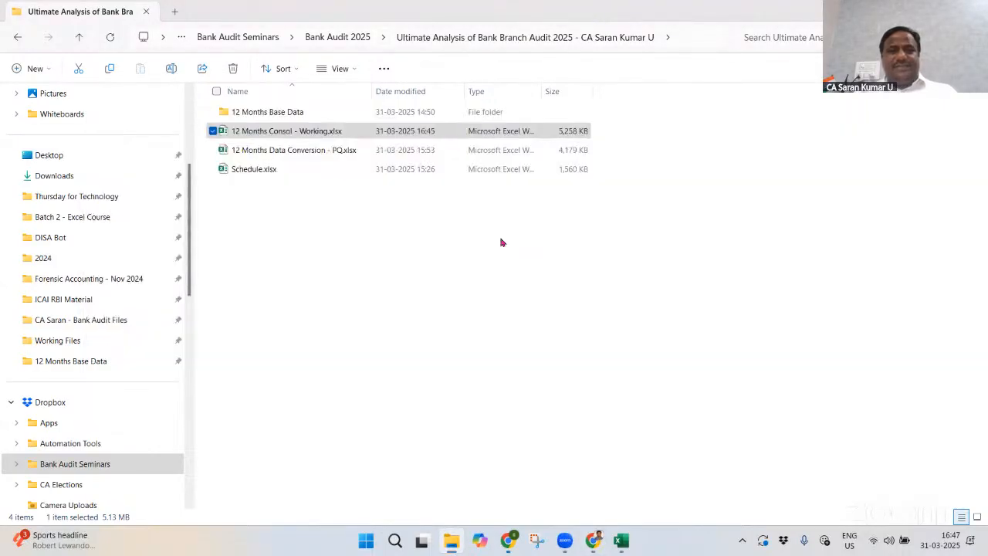
Switch to the Chrome window showing Zoom meetings, load youtube.com there and search for "the excelism"
key("alt+Tab")
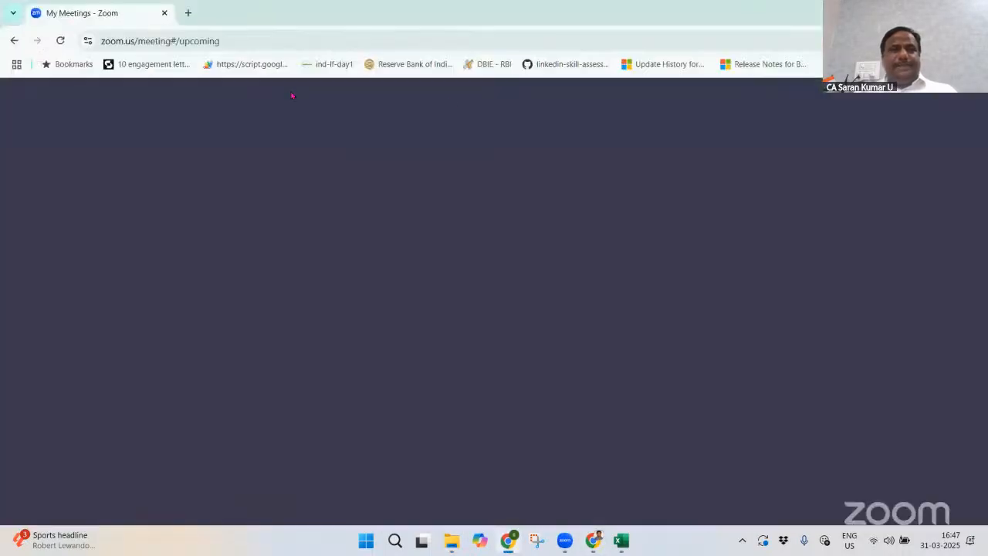
left_click(675, 40)
type("youtube.com")
key("Return")
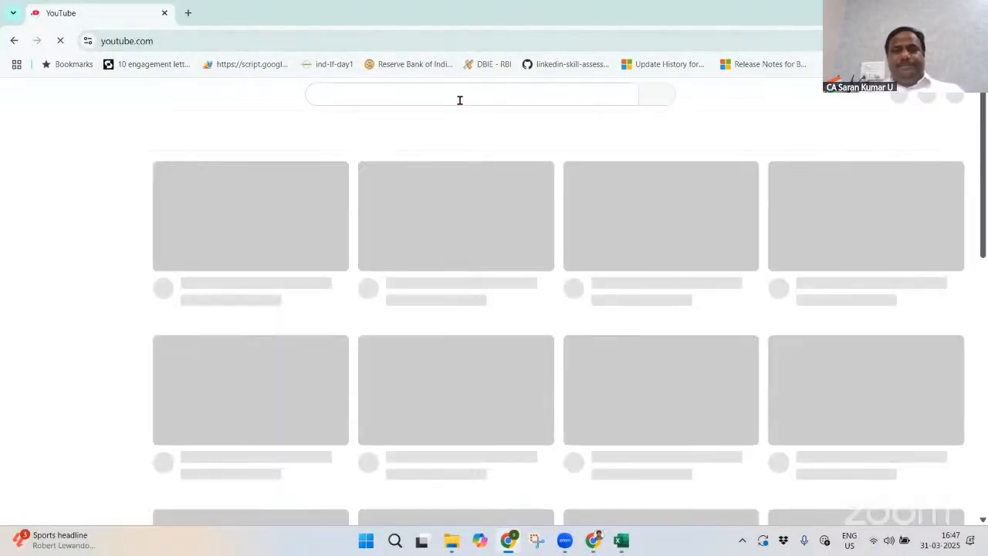
left_click(459, 100)
type("th")
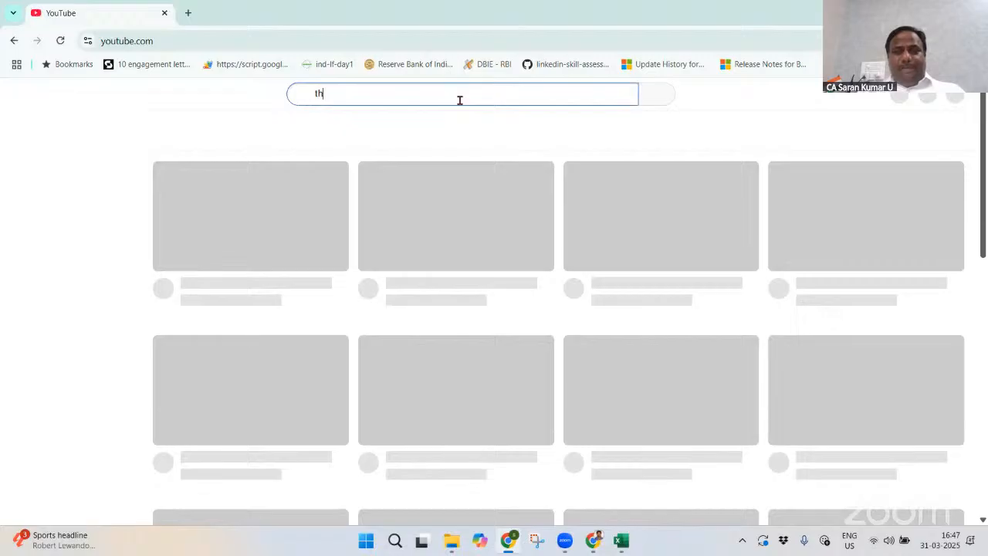
type("e excelis")
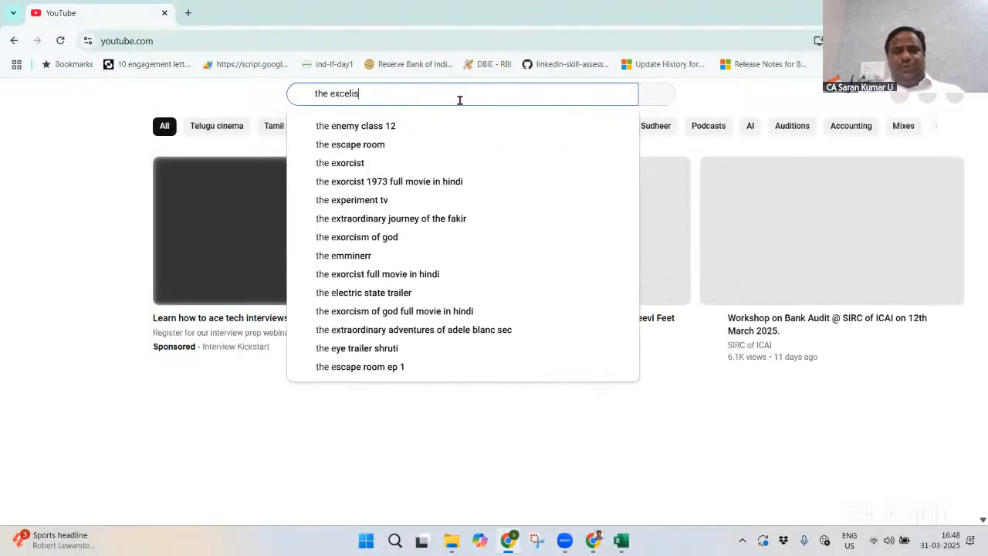
type("m")
key("Return")
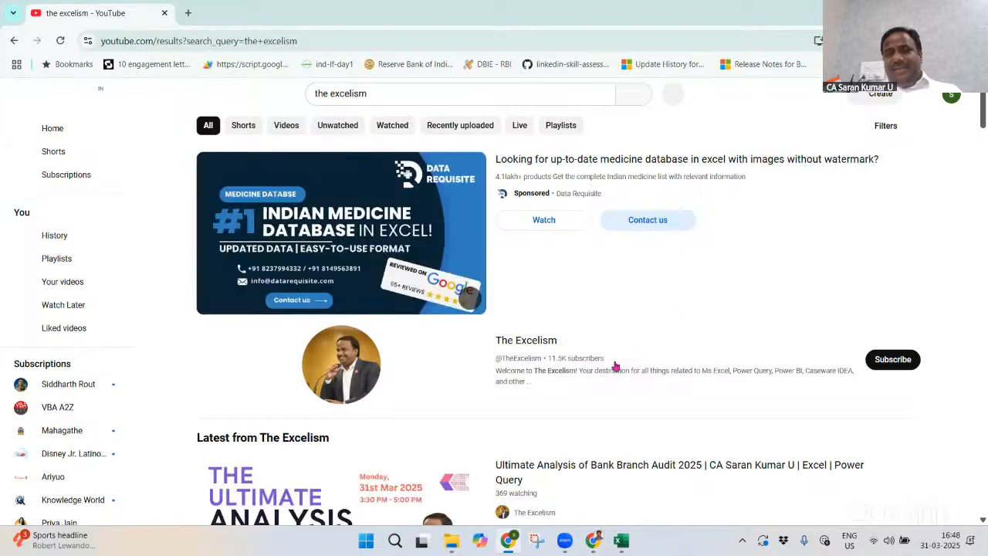
Open The Excelism channel, look over its home page and video list, and return to the channel home
left_click(540, 340)
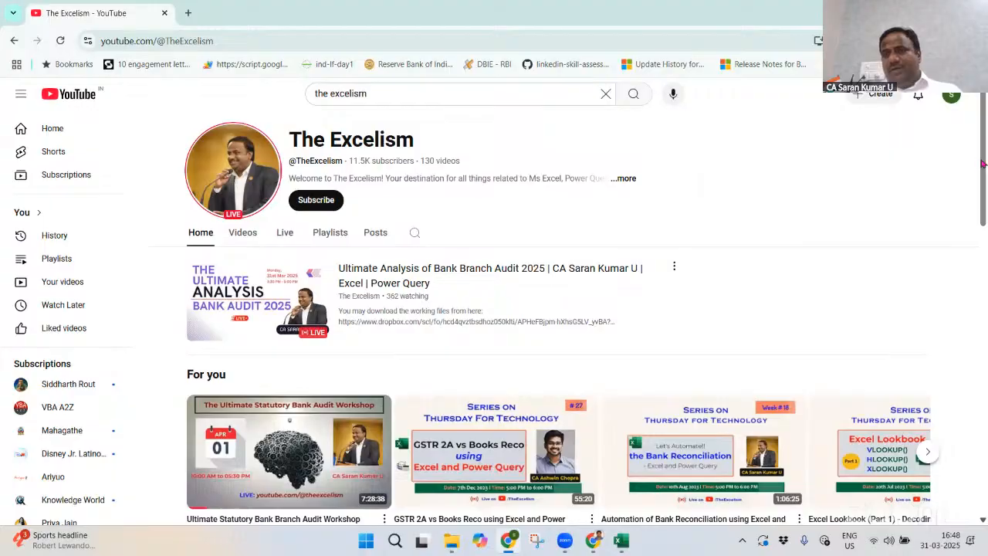
scroll(983, 168, "down", 1)
scroll(983, 170, "down", 1)
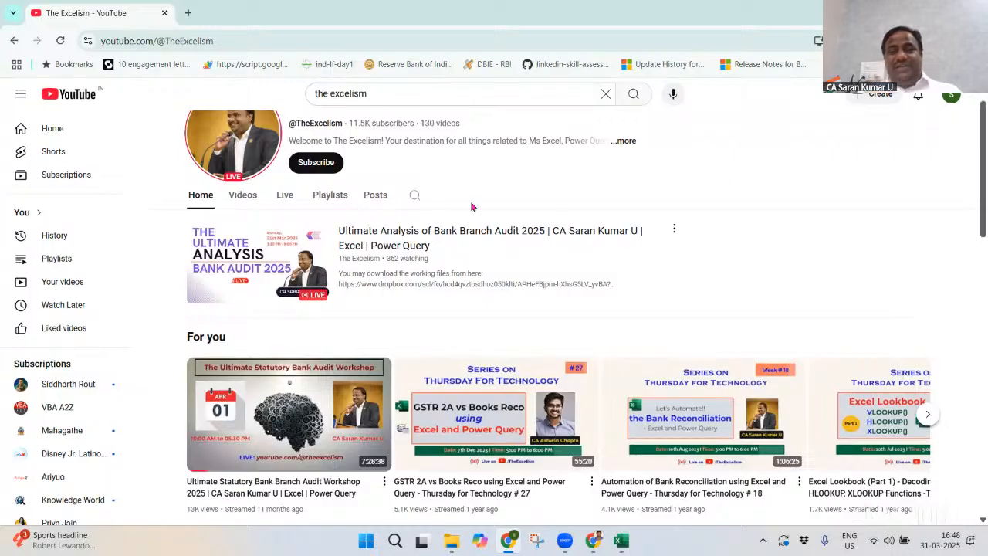
left_click(242, 195)
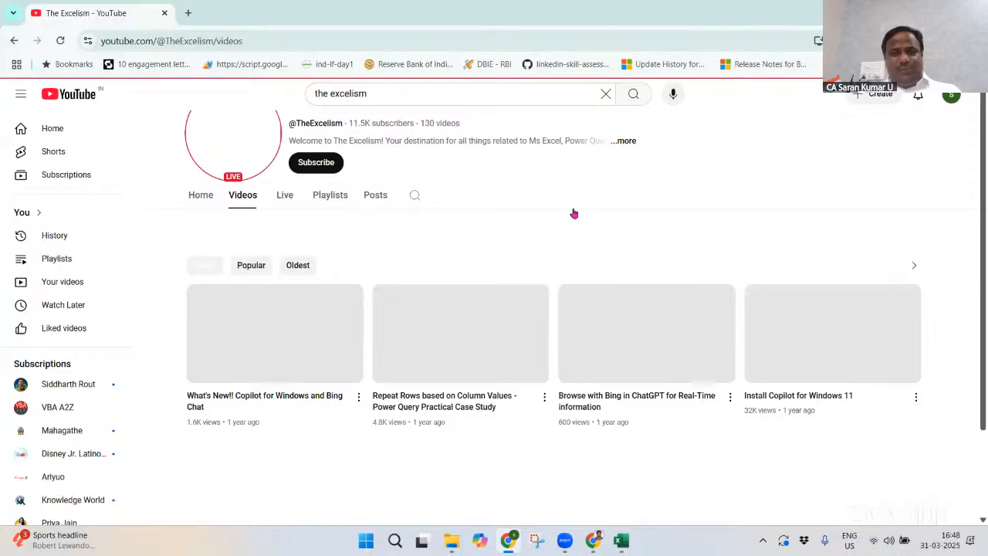
left_click(208, 236)
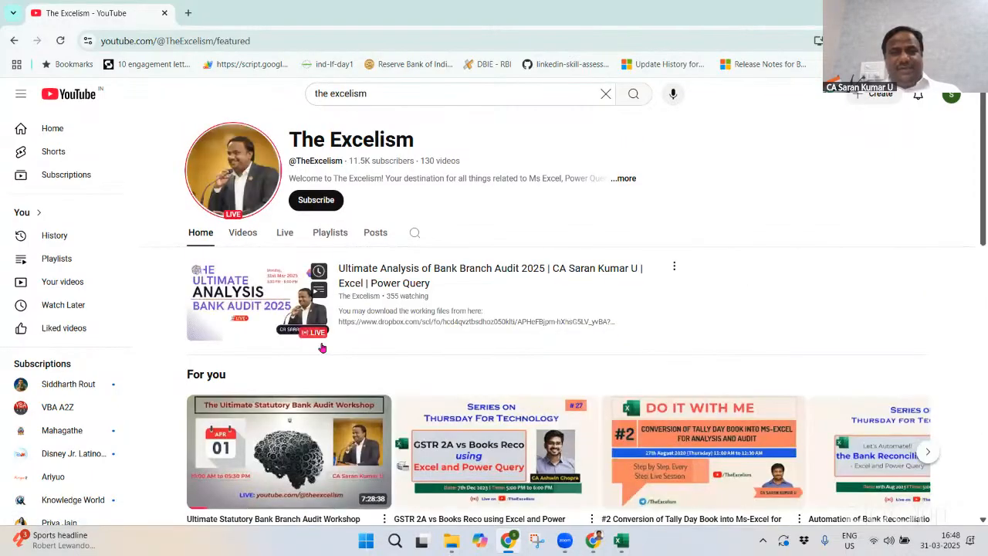
Open the live Ultimate Analysis of Bank Branch Audit 2025 stream and expand its description to view the working files link
left_click(272, 336)
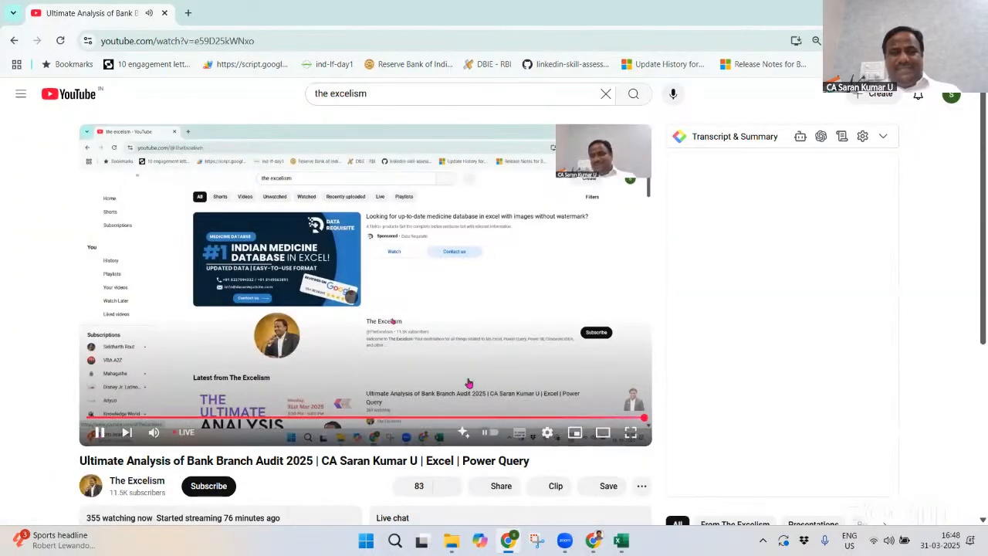
scroll(366, 308, "down", 2)
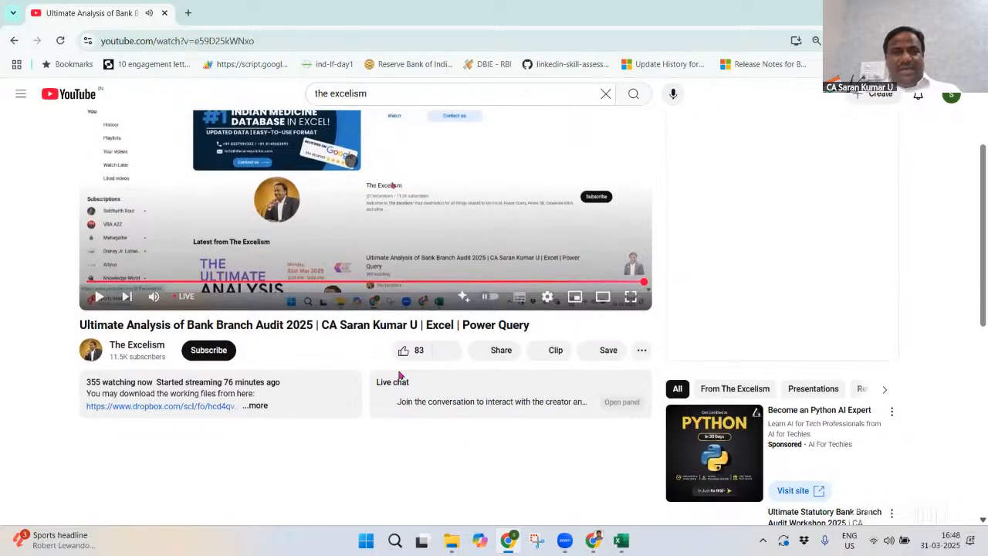
left_click(221, 416)
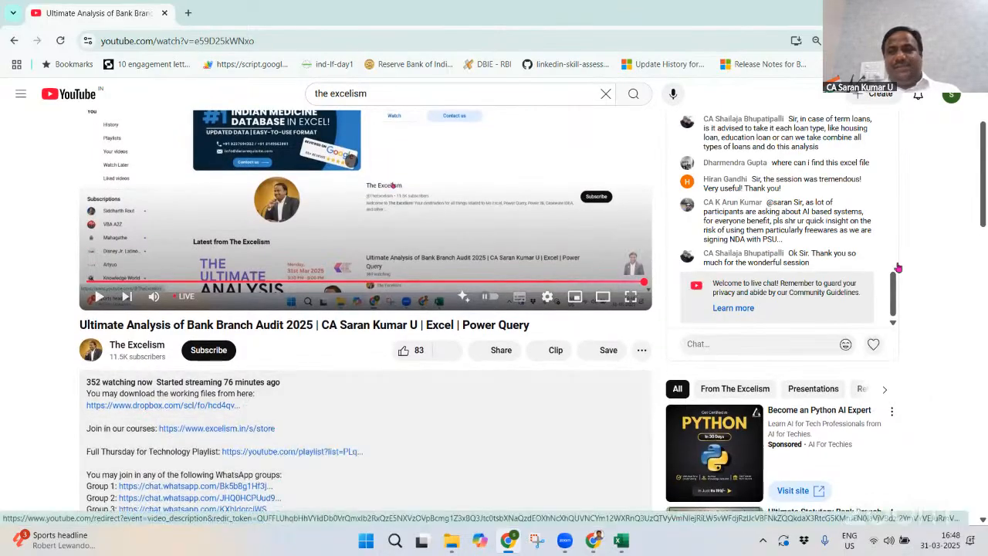
scroll(358, 129, "up", 2)
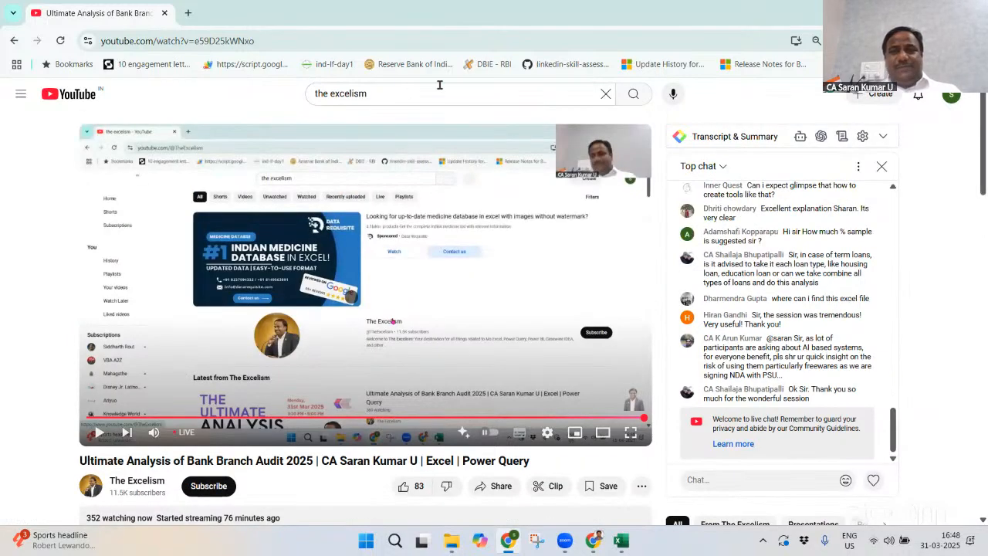
Return to The Excelism channel and look through its created playlists
left_click(14, 40)
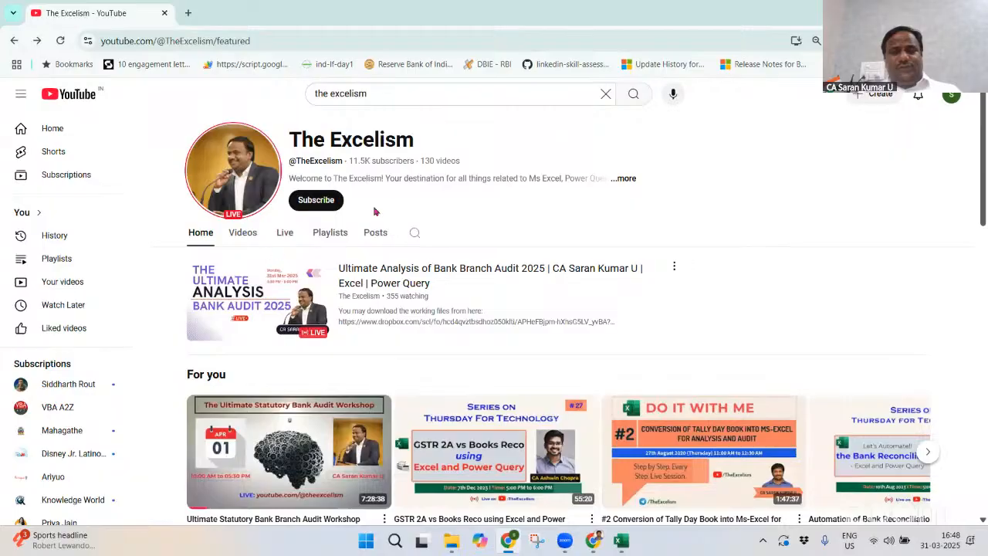
left_click(326, 231)
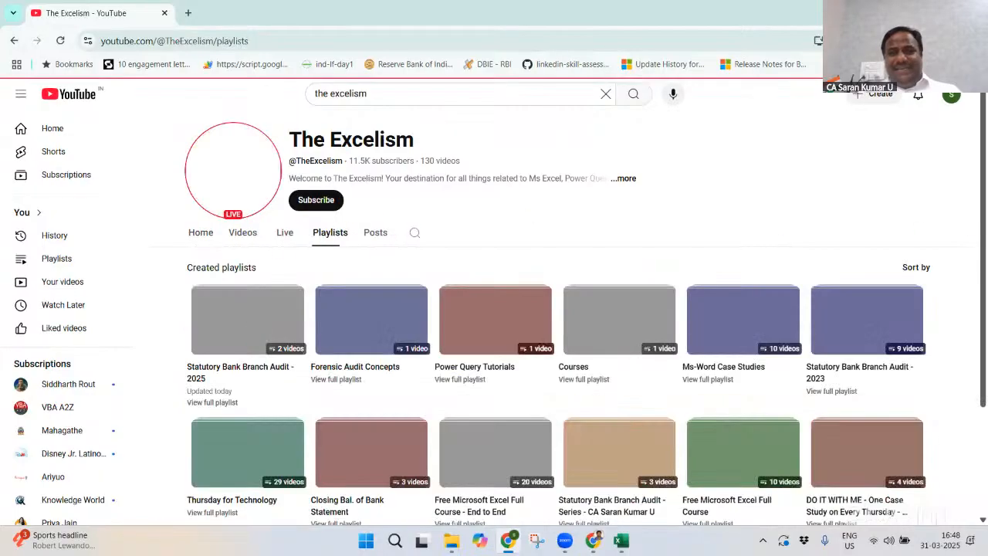
scroll(528, 216, "down", 2)
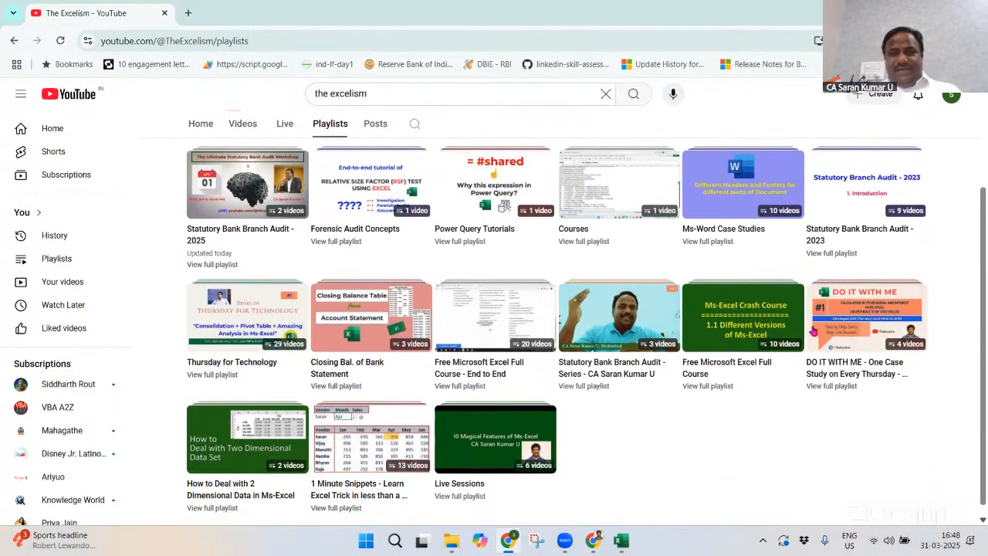